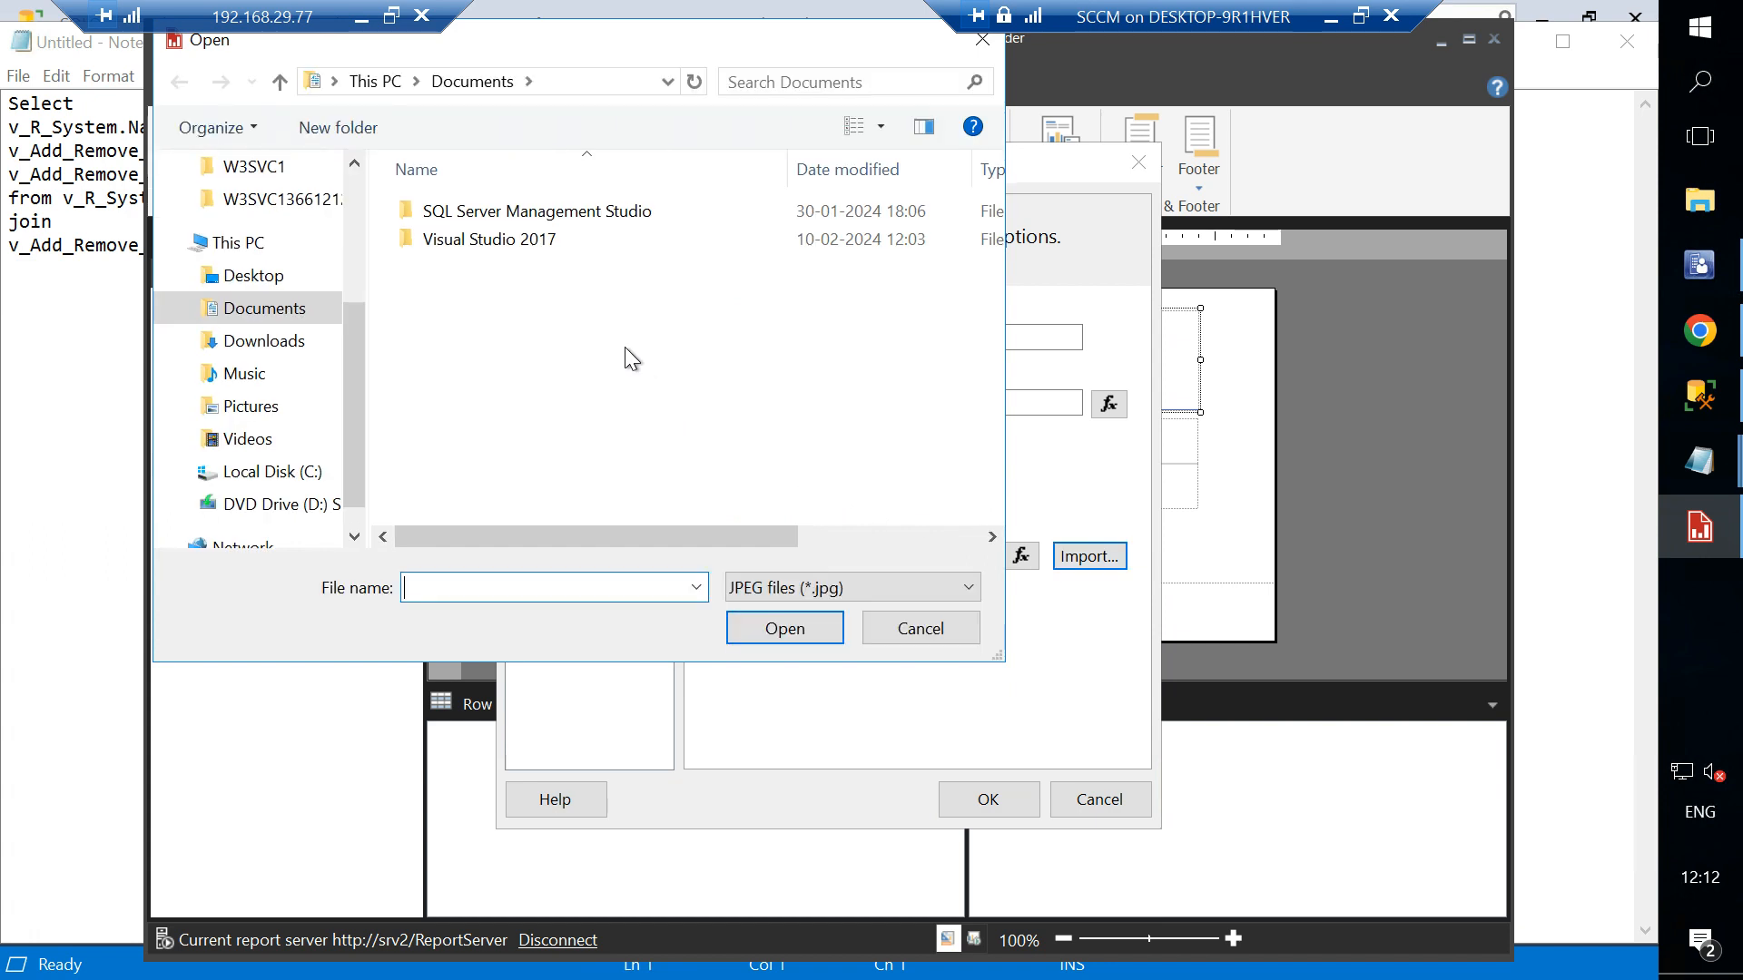
- Browse the Open dialog's folders for an image file to import
{"action": "scroll", "coordinate": [243, 305], "scroll_direction": "up", "scroll_amount": 1}
{"action": "scroll", "coordinate": [243, 306], "scroll_direction": "up", "scroll_amount": 2}
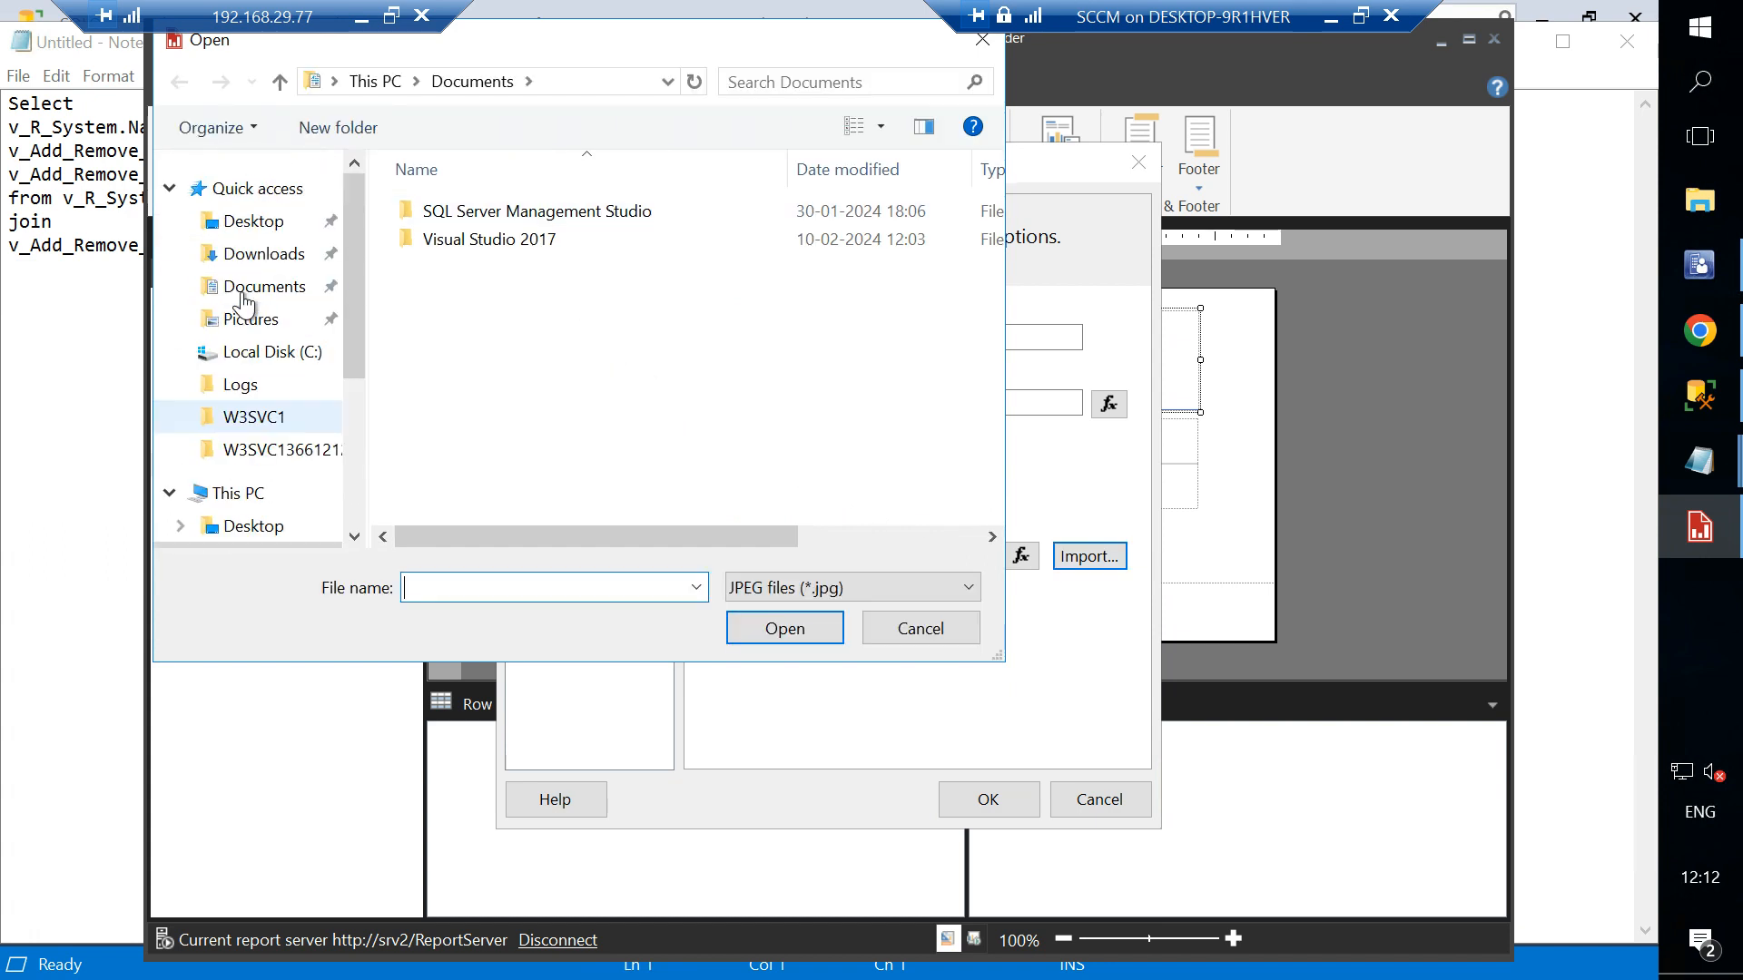
{"action": "left_click", "coordinate": [330, 317]}
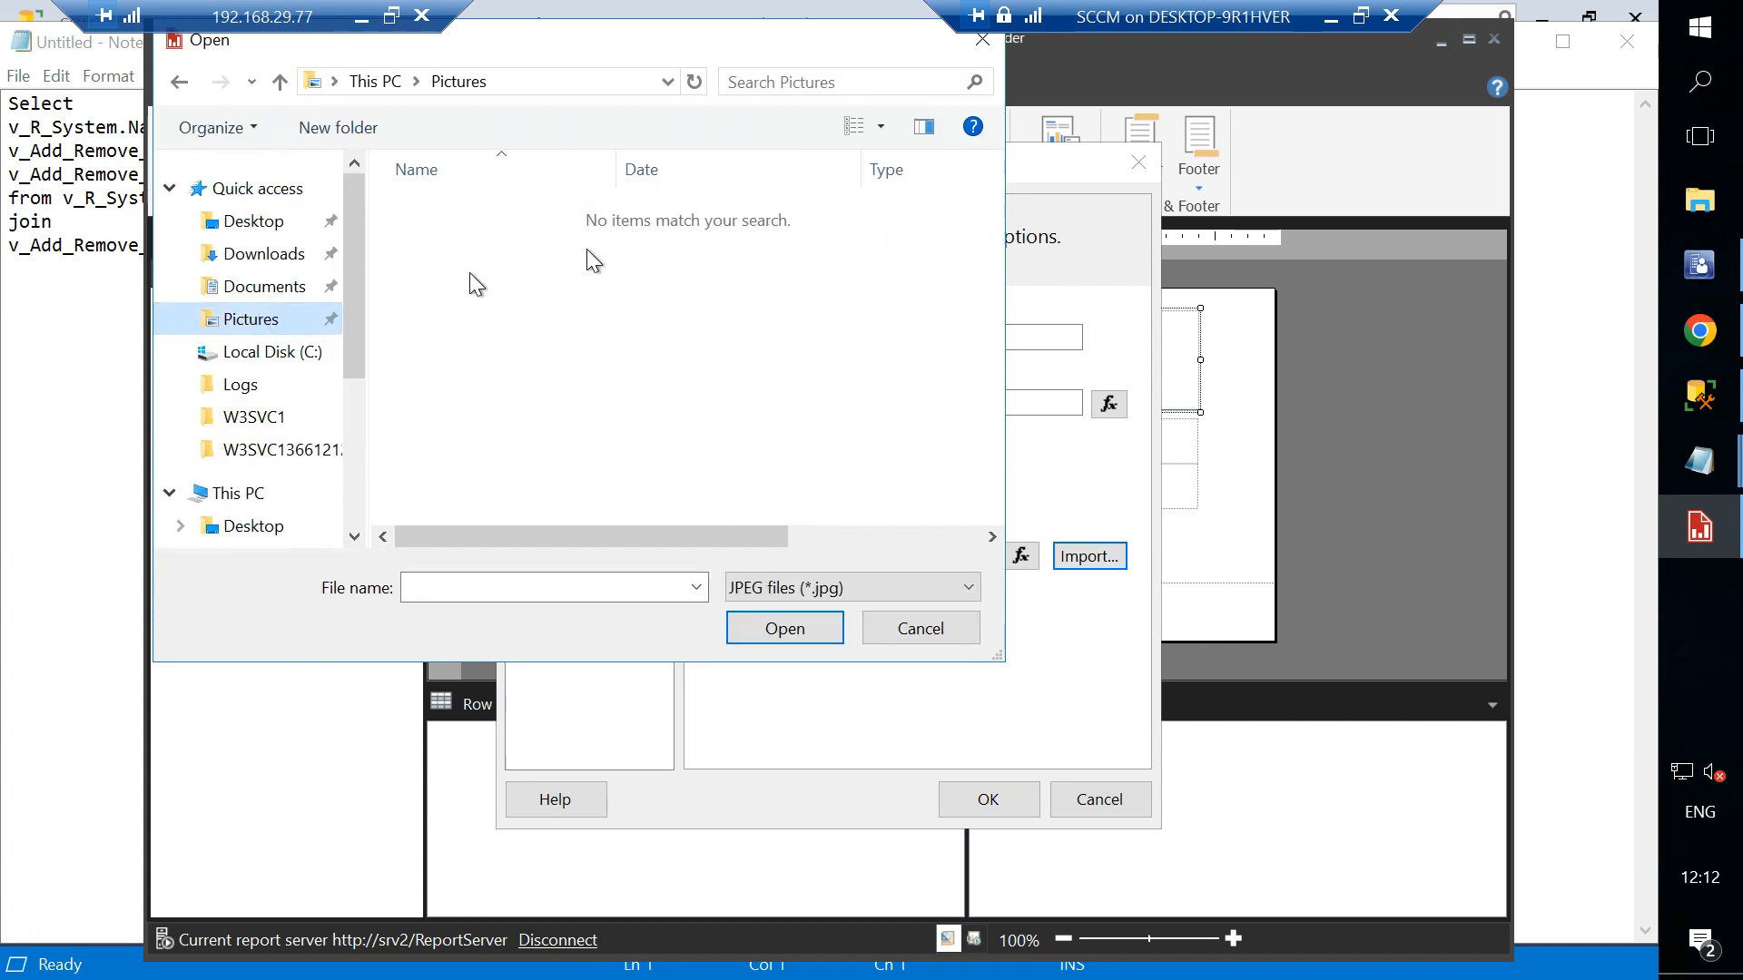
{"action": "scroll", "coordinate": [250, 489], "scroll_direction": "down", "scroll_amount": 2}
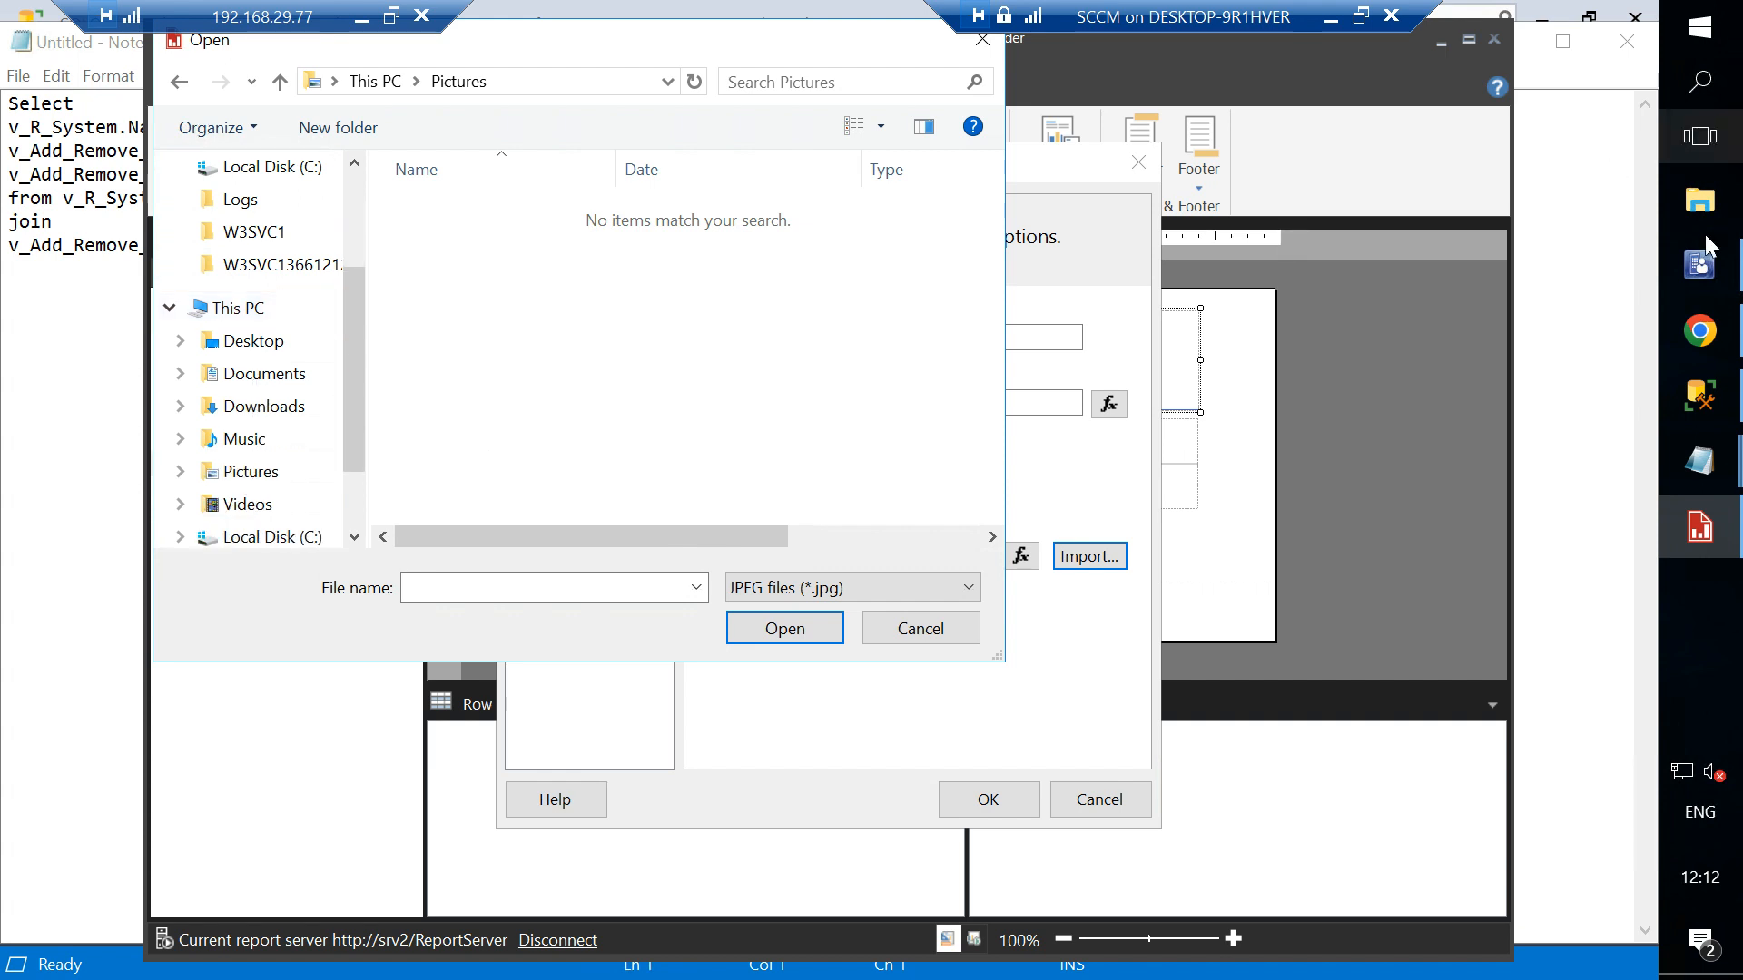
- Search Google Images for "mecm image" in a new browser tab
{"action": "left_click", "coordinate": [1711, 339]}
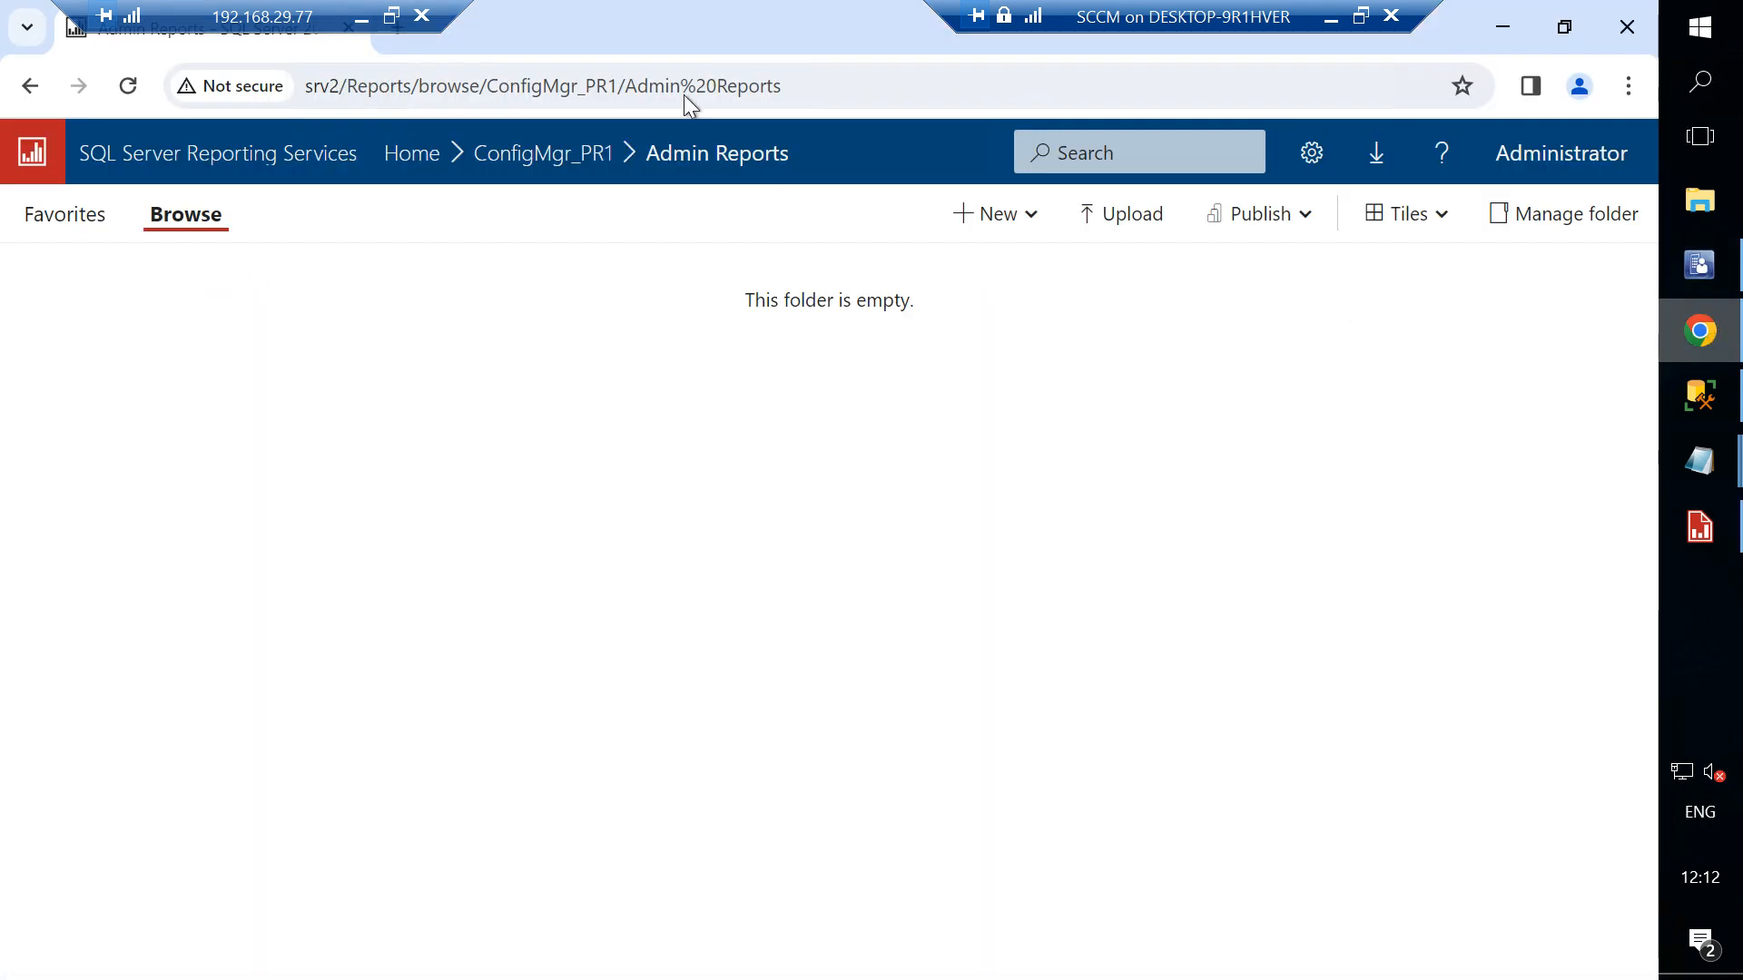
{"action": "left_click_drag", "start_coordinate": [321, 10], "coordinate": [732, 11]}
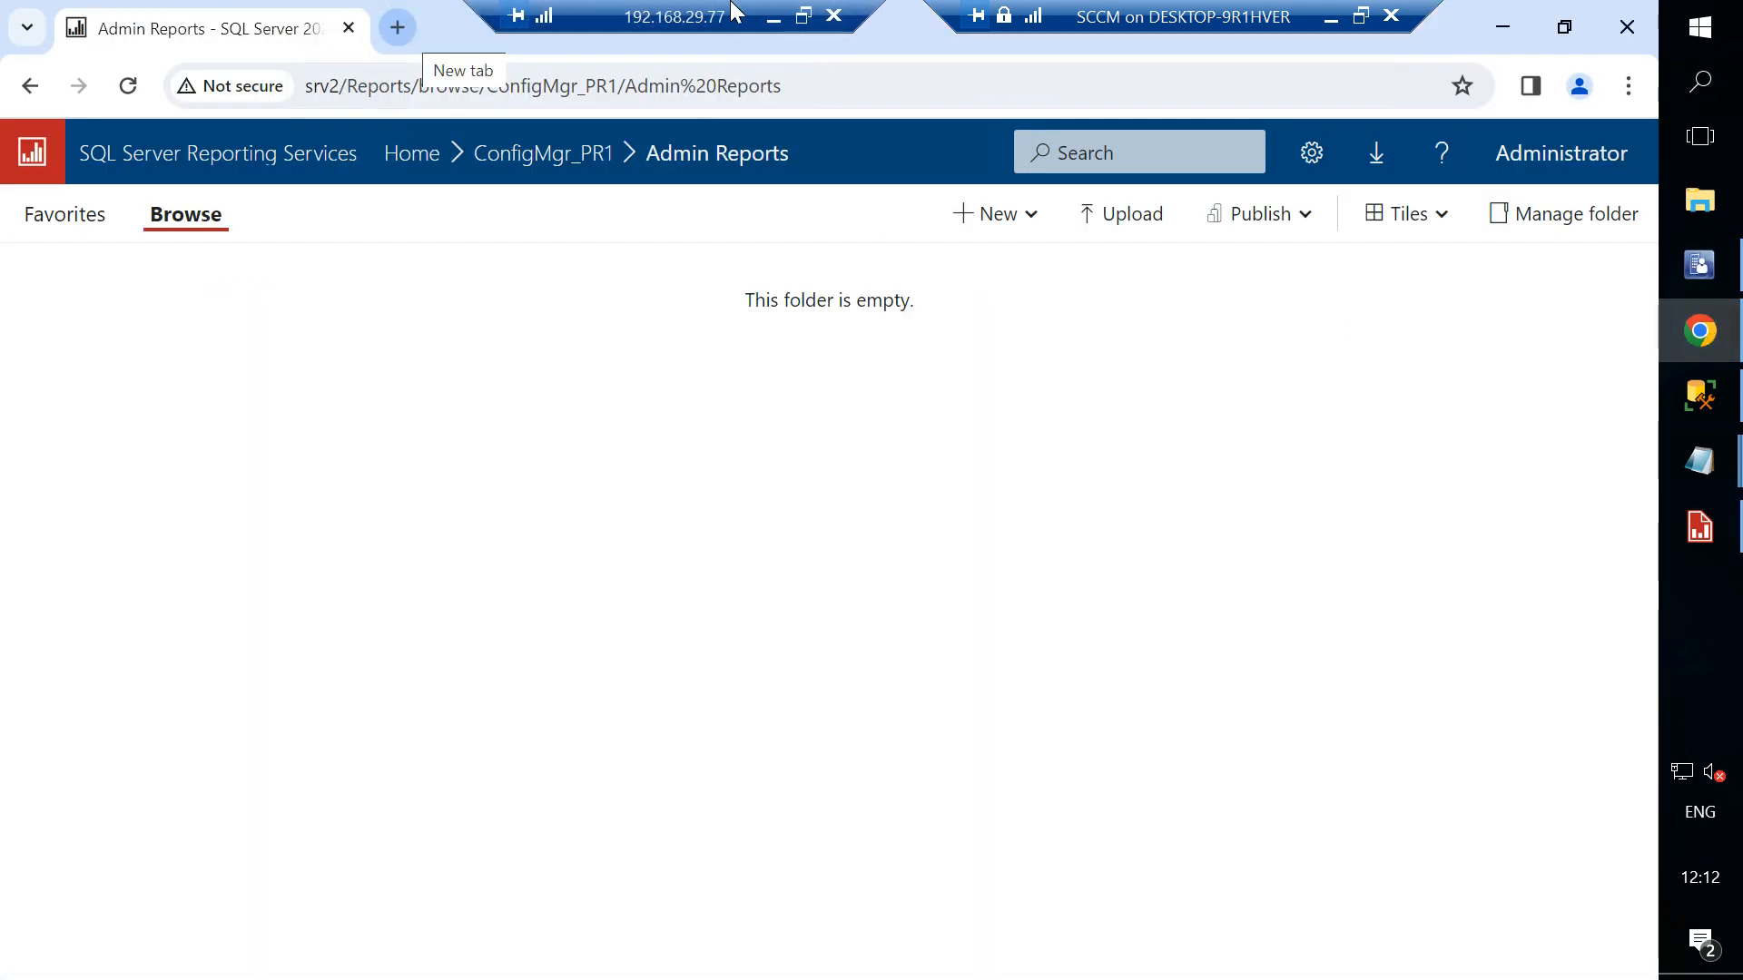
{"action": "left_click", "coordinate": [398, 30]}
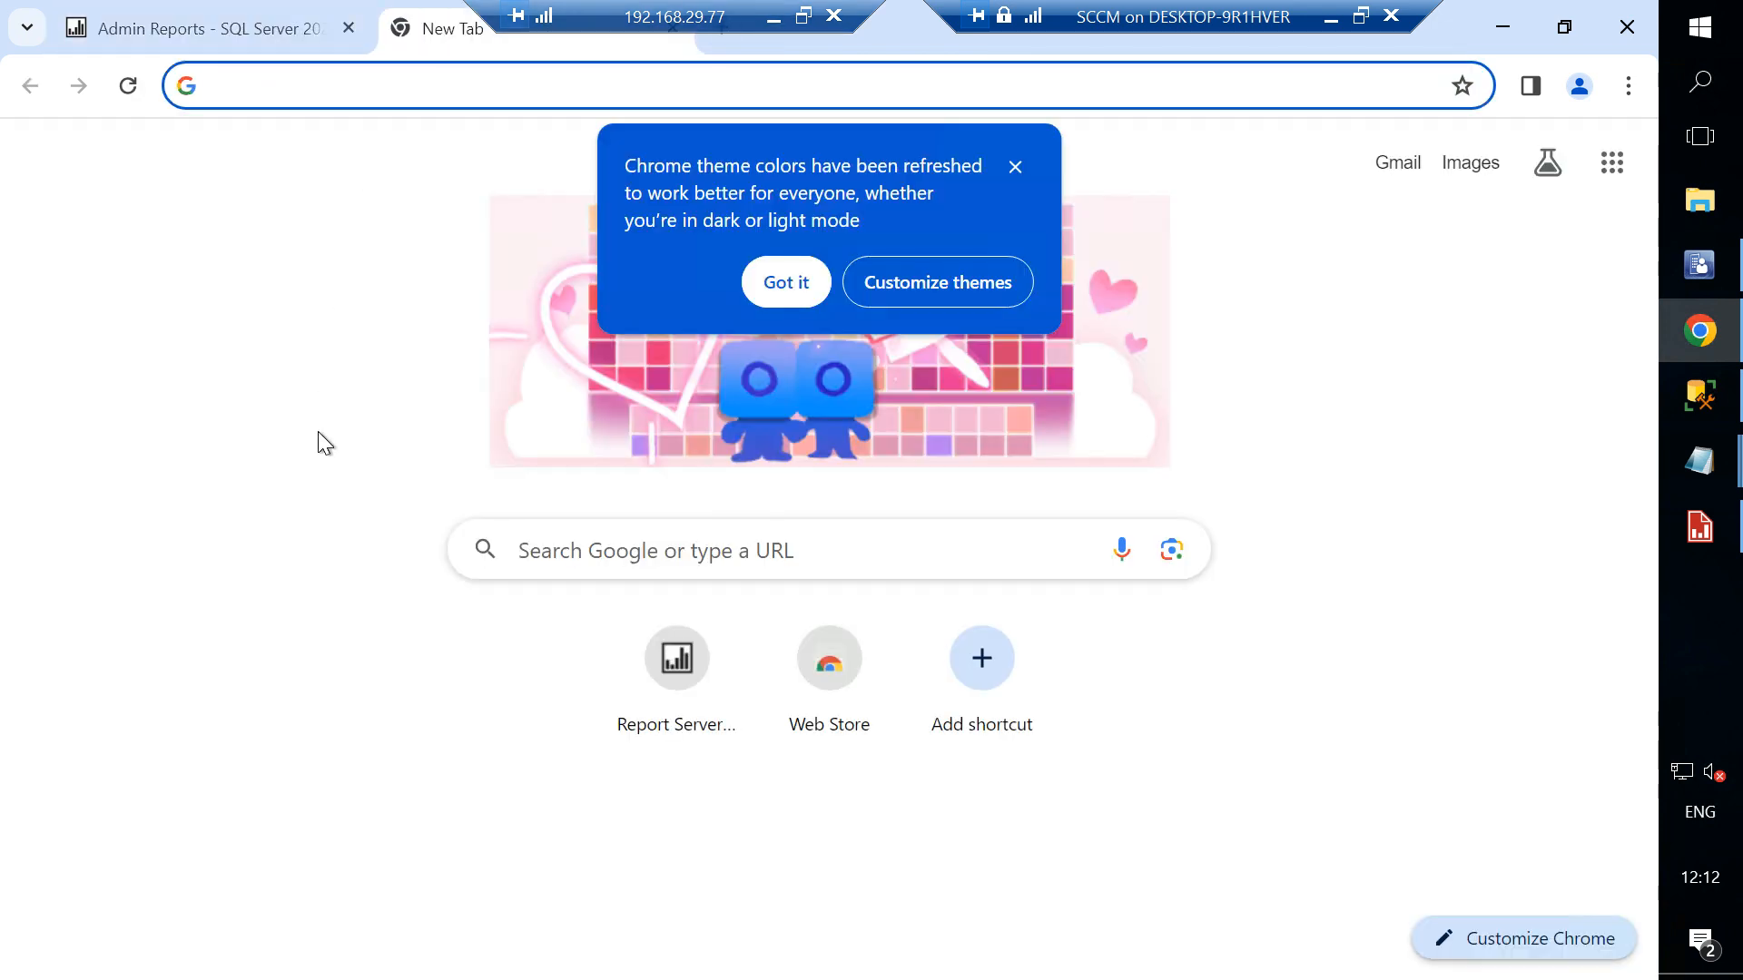
{"action": "type", "text": "mecm"}
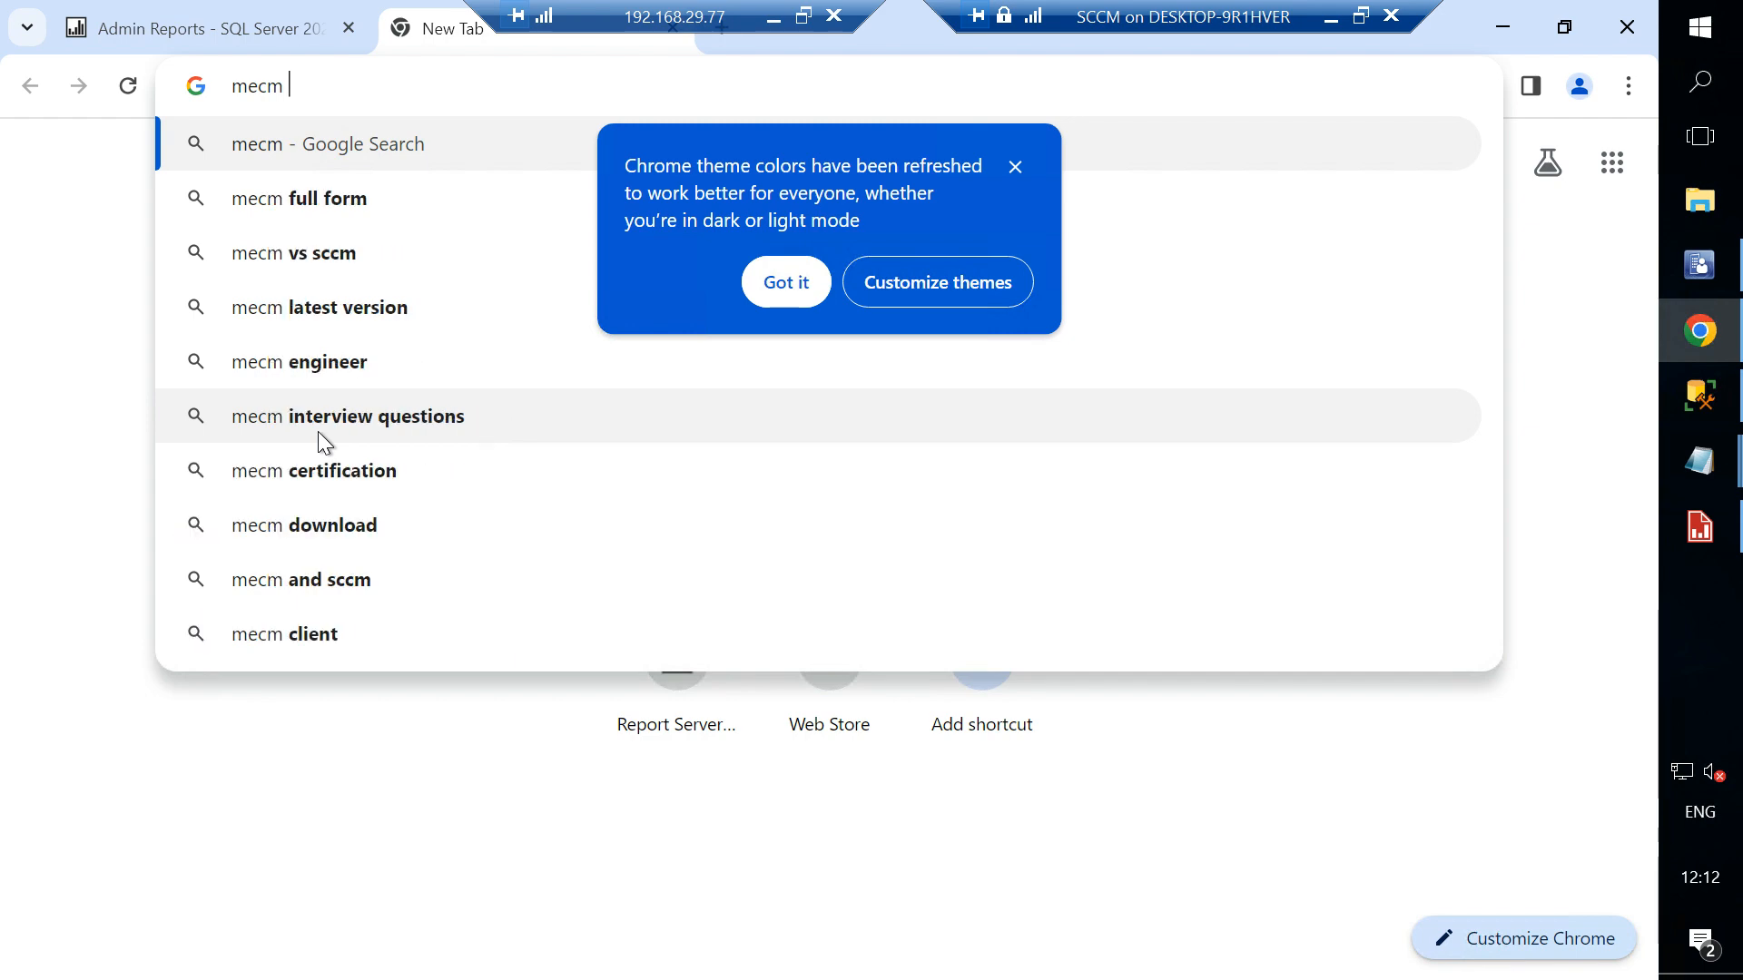
{"action": "type", "text": " imagin"}
{"action": "key", "text": "BackSpace"}
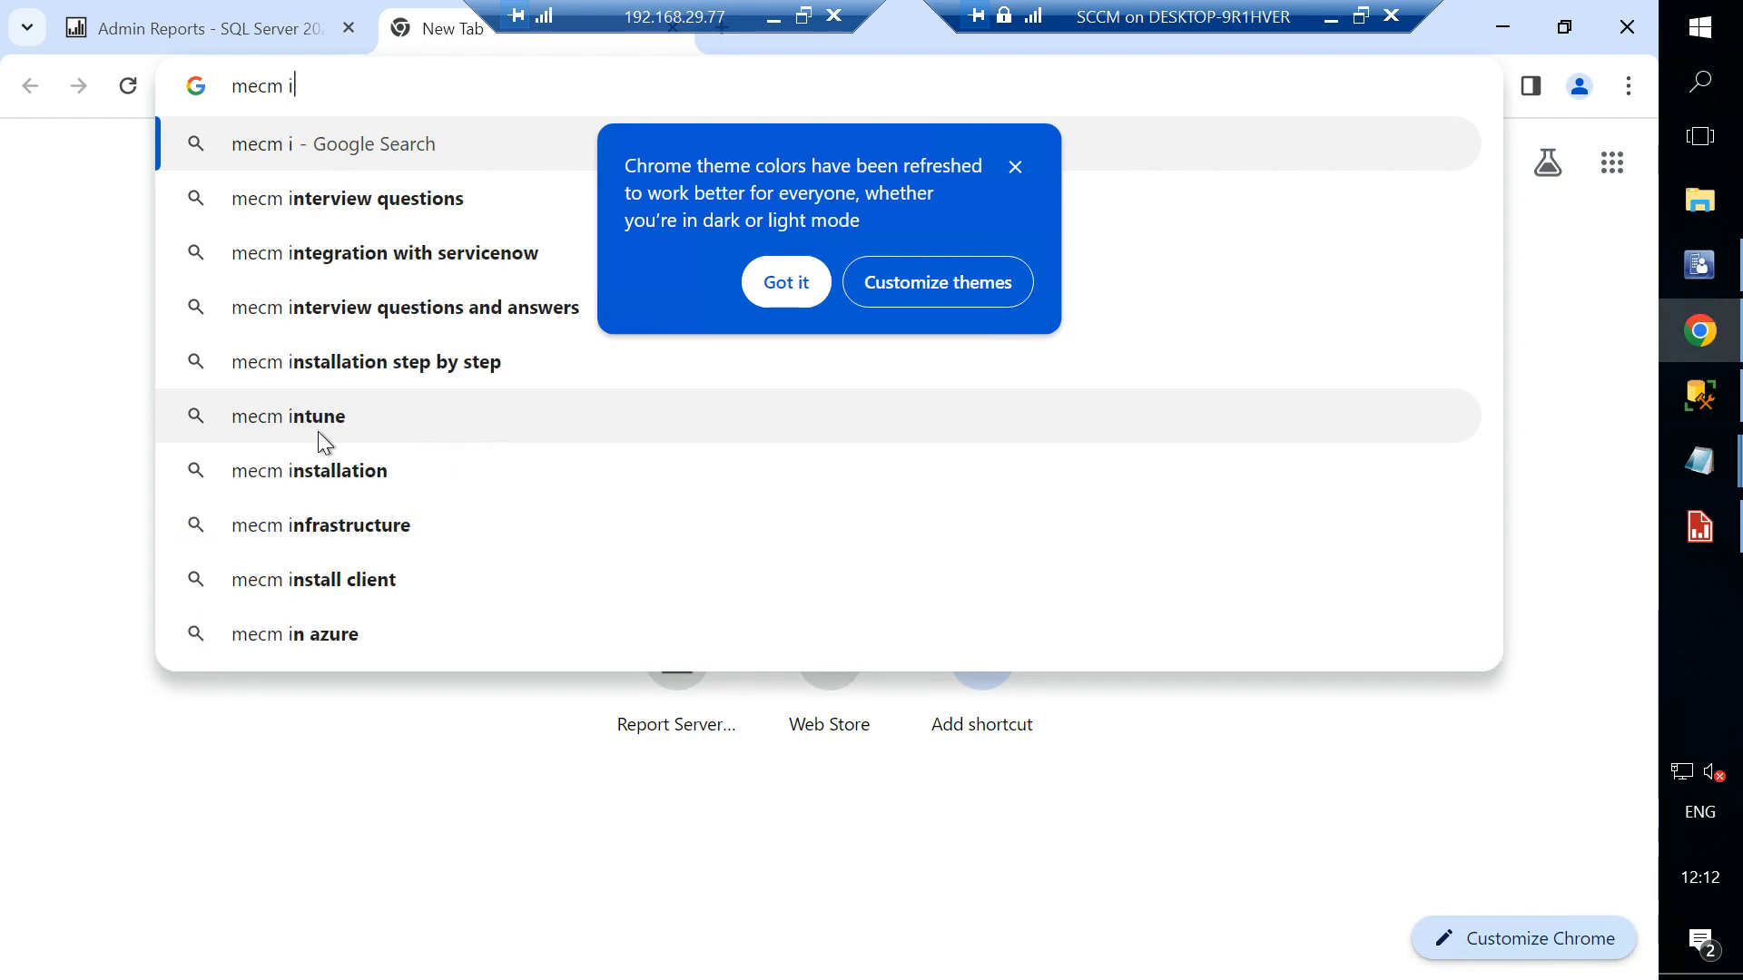
{"action": "type", "text": "mage"}
{"action": "key", "text": "Return"}
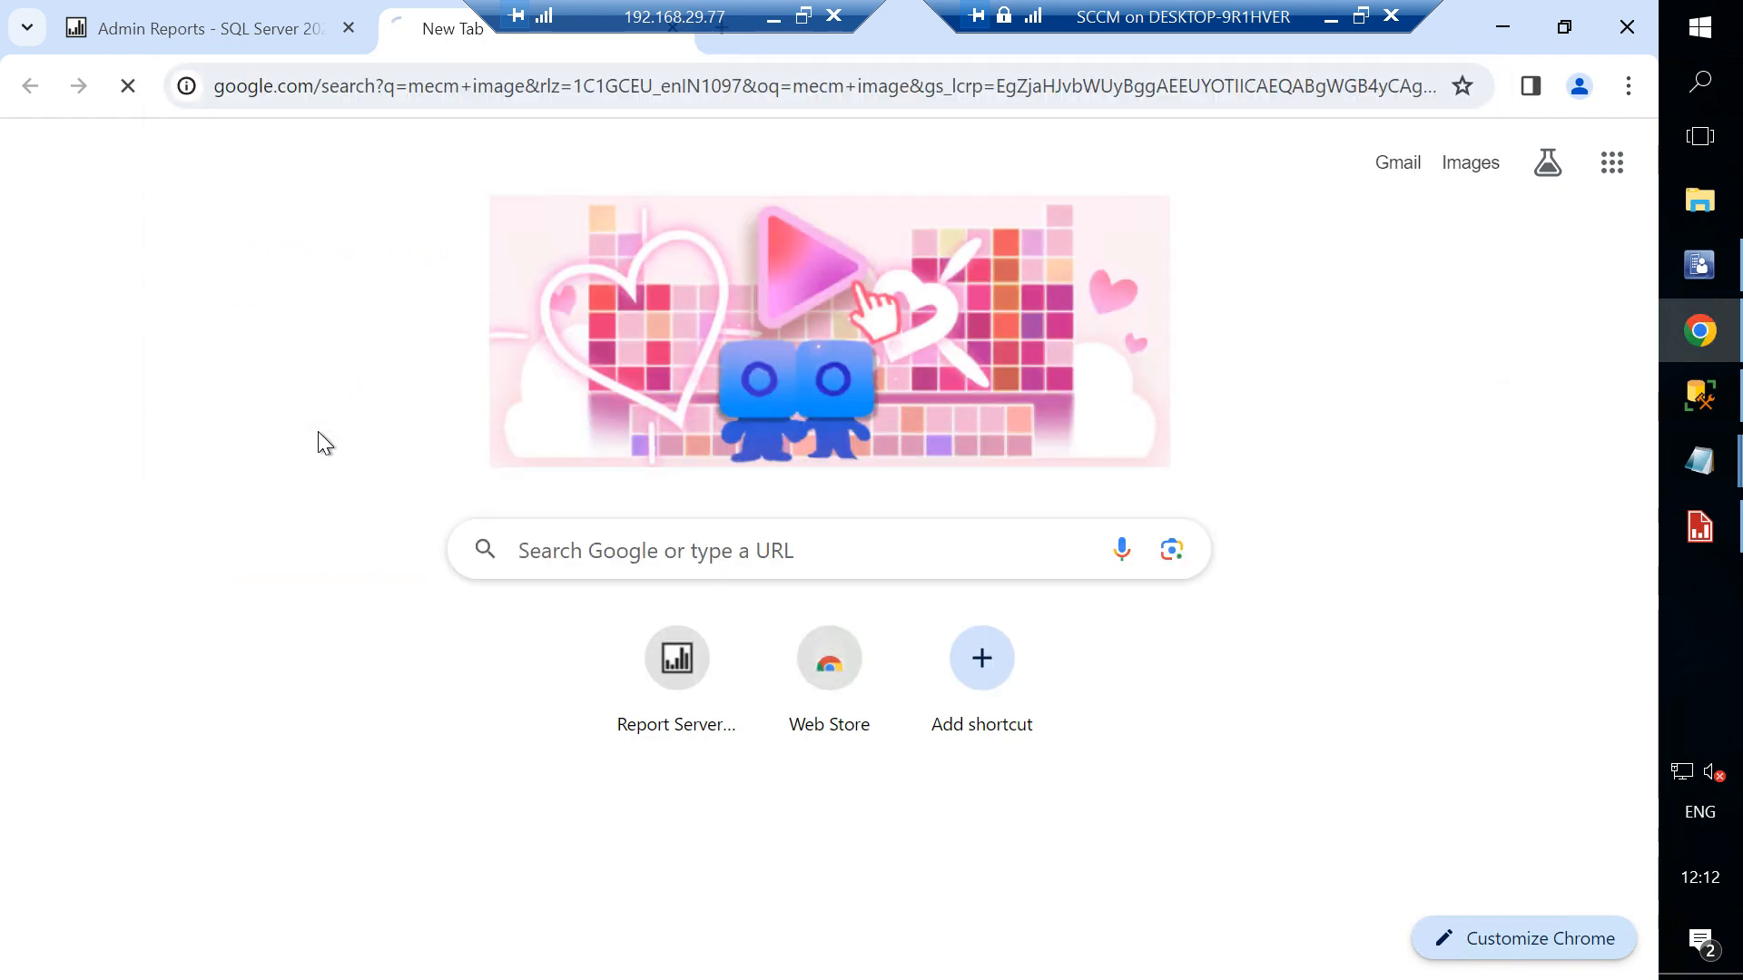
{"action": "left_click", "coordinate": [138, 287]}
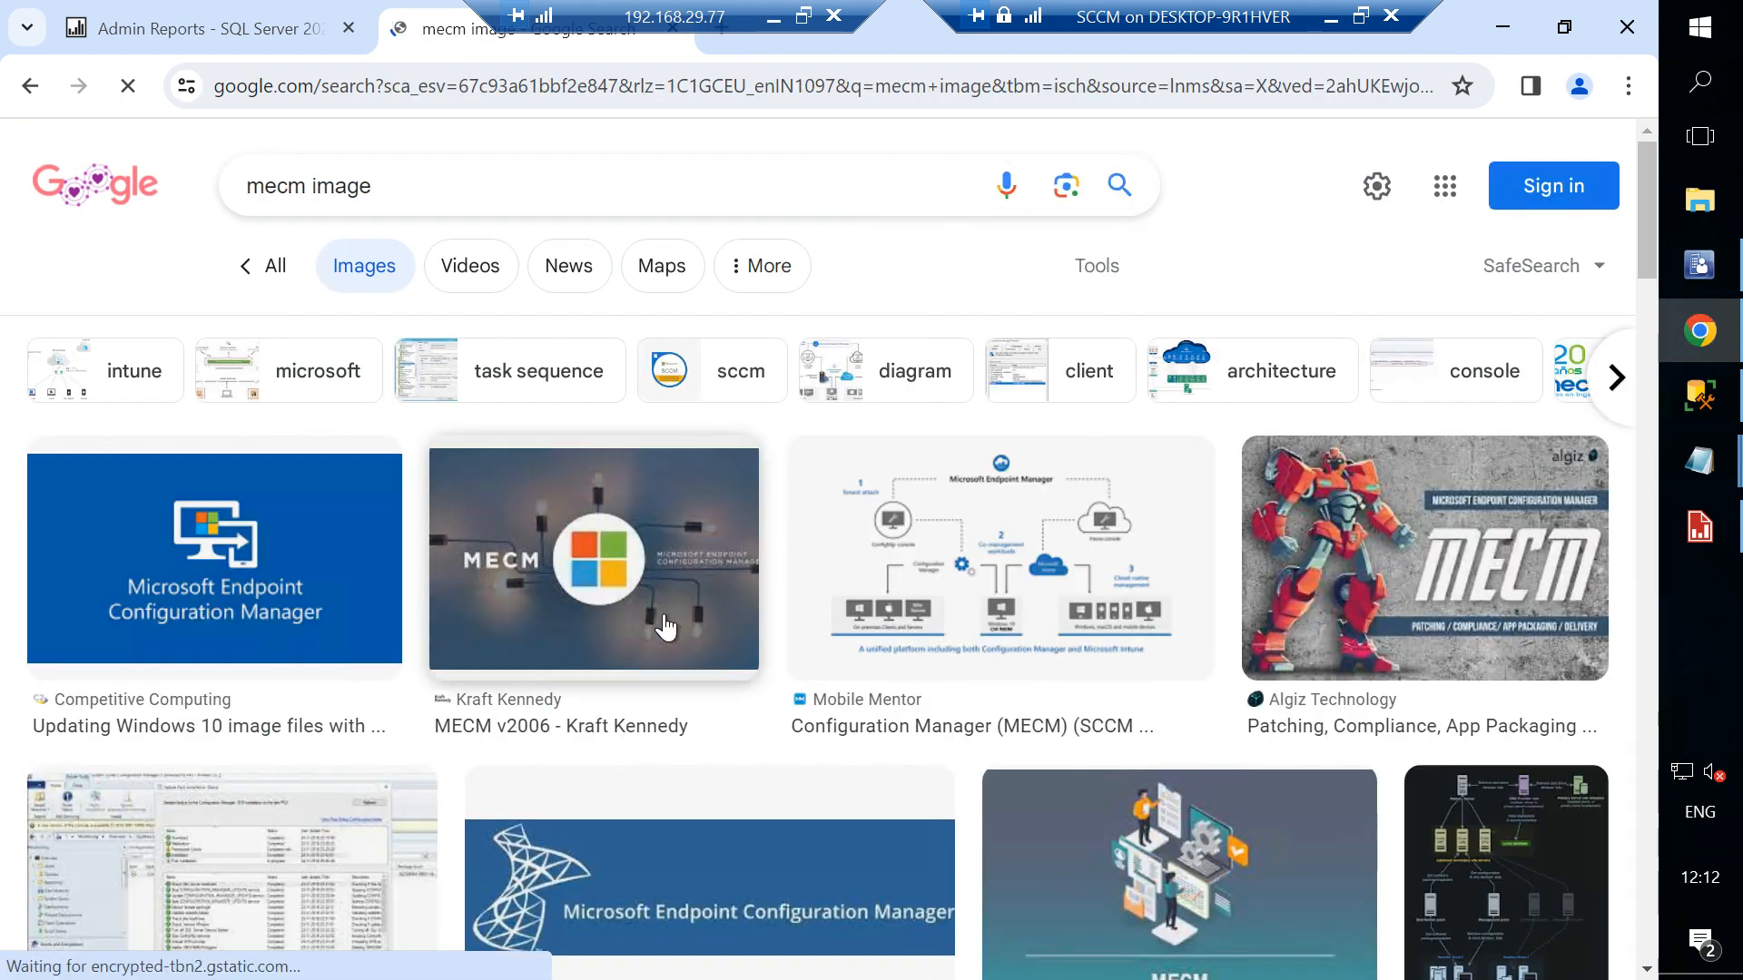
- Save the MECM v2006 image to Downloads as download.jpg
{"action": "right_click", "coordinate": [609, 544]}
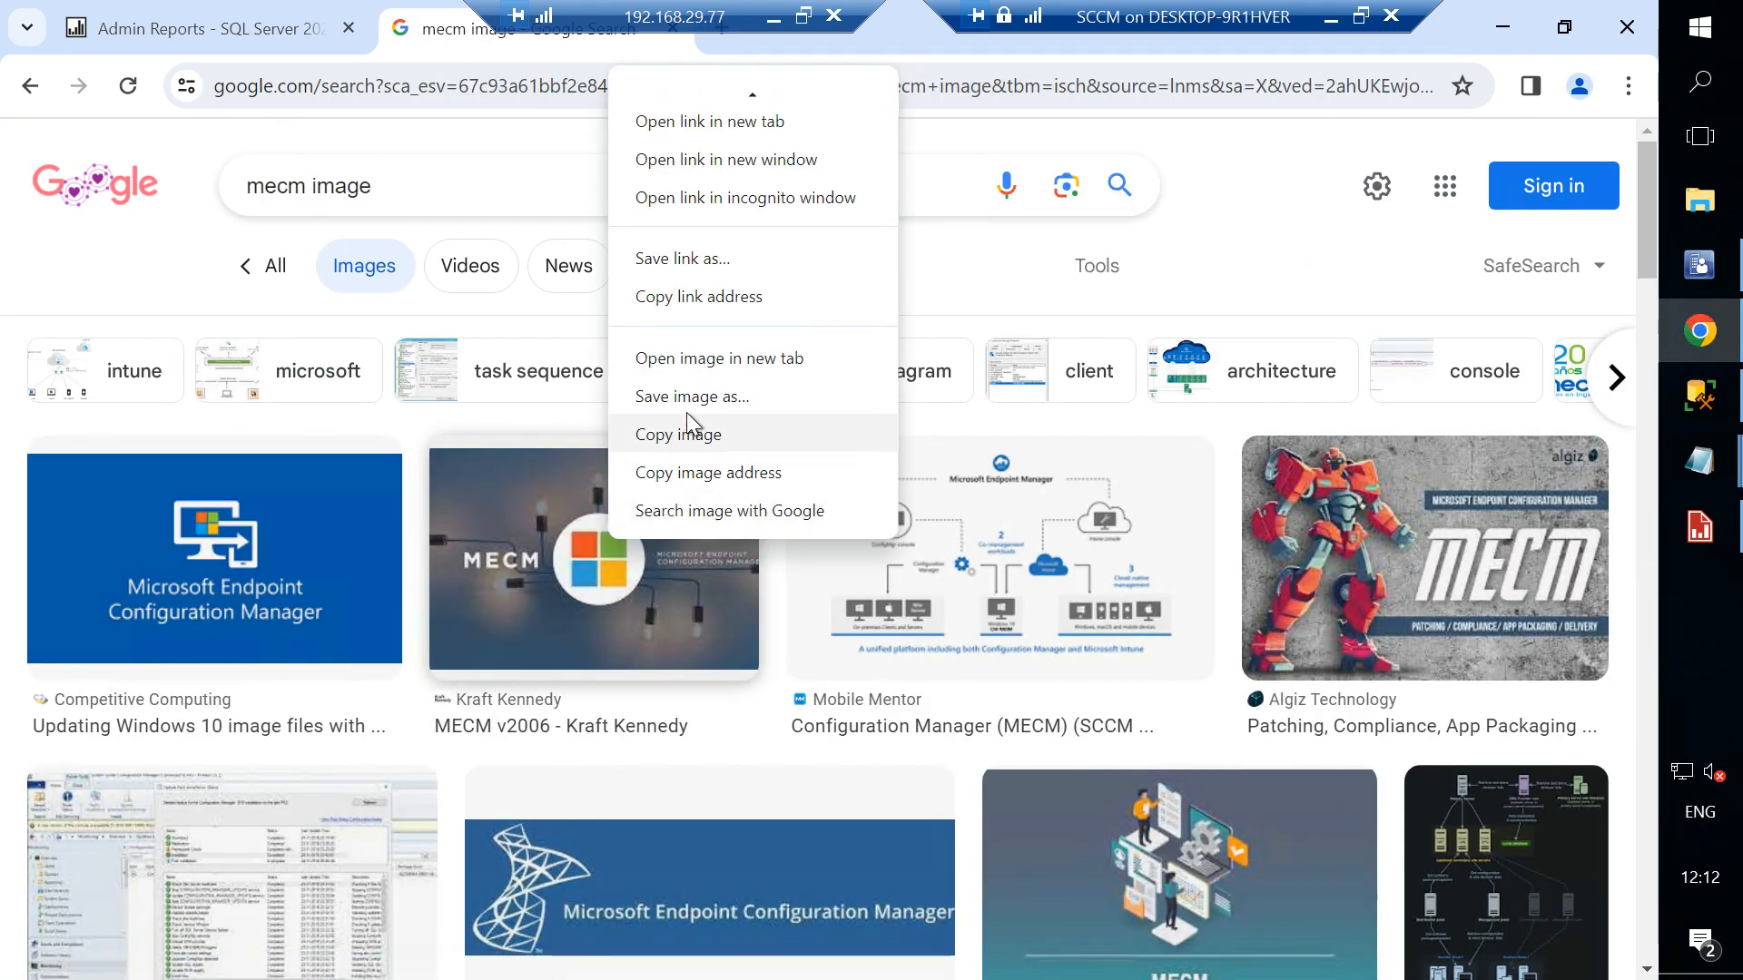
{"action": "left_click", "coordinate": [700, 399]}
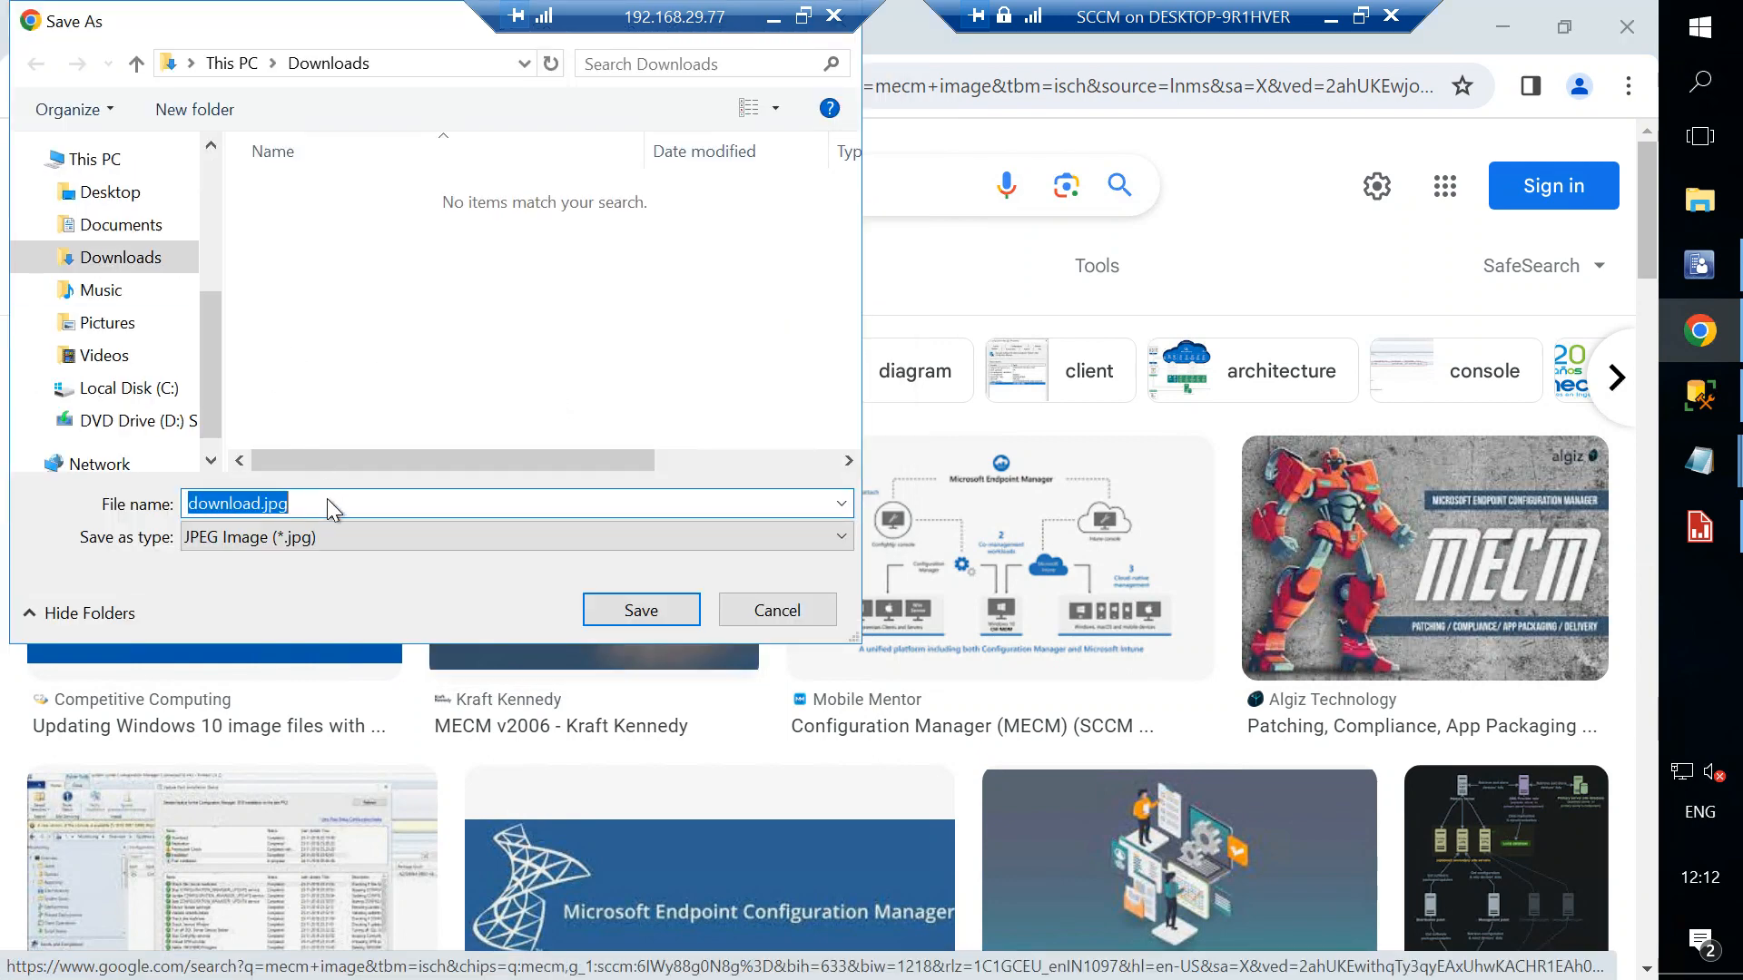
{"action": "left_click", "coordinate": [636, 610]}
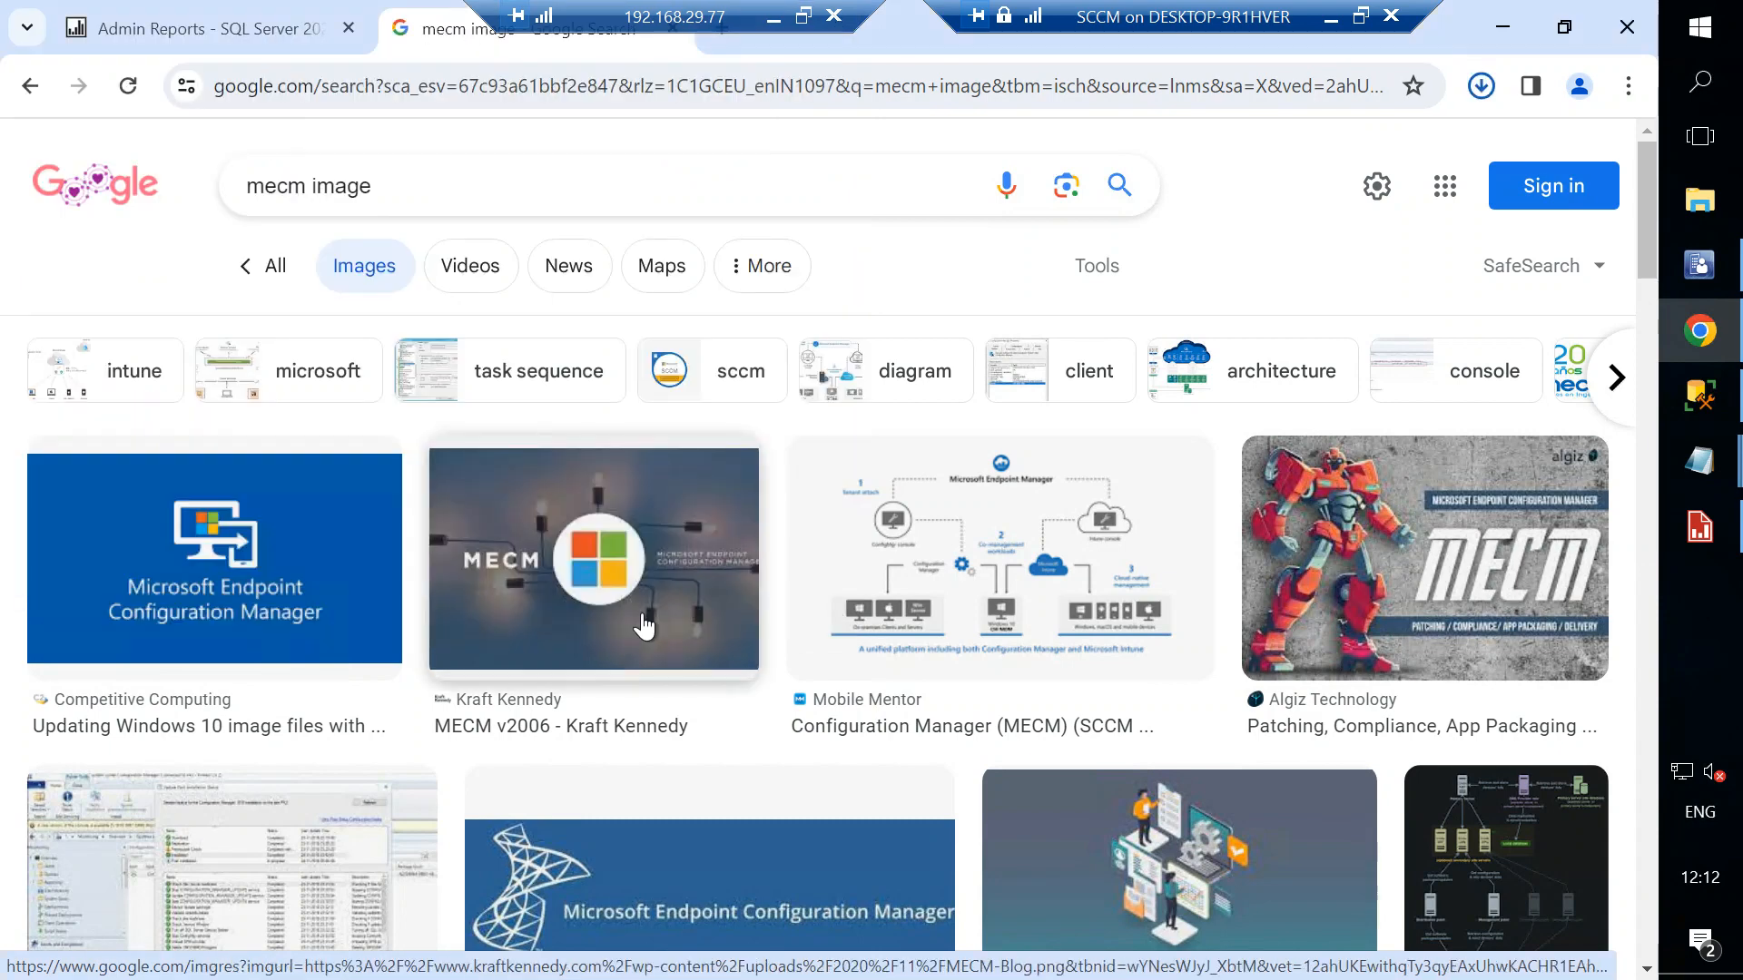
- Import download.jpg from Downloads as the report's embedded image and confirm the image properties
{"action": "left_click", "coordinate": [1673, 527]}
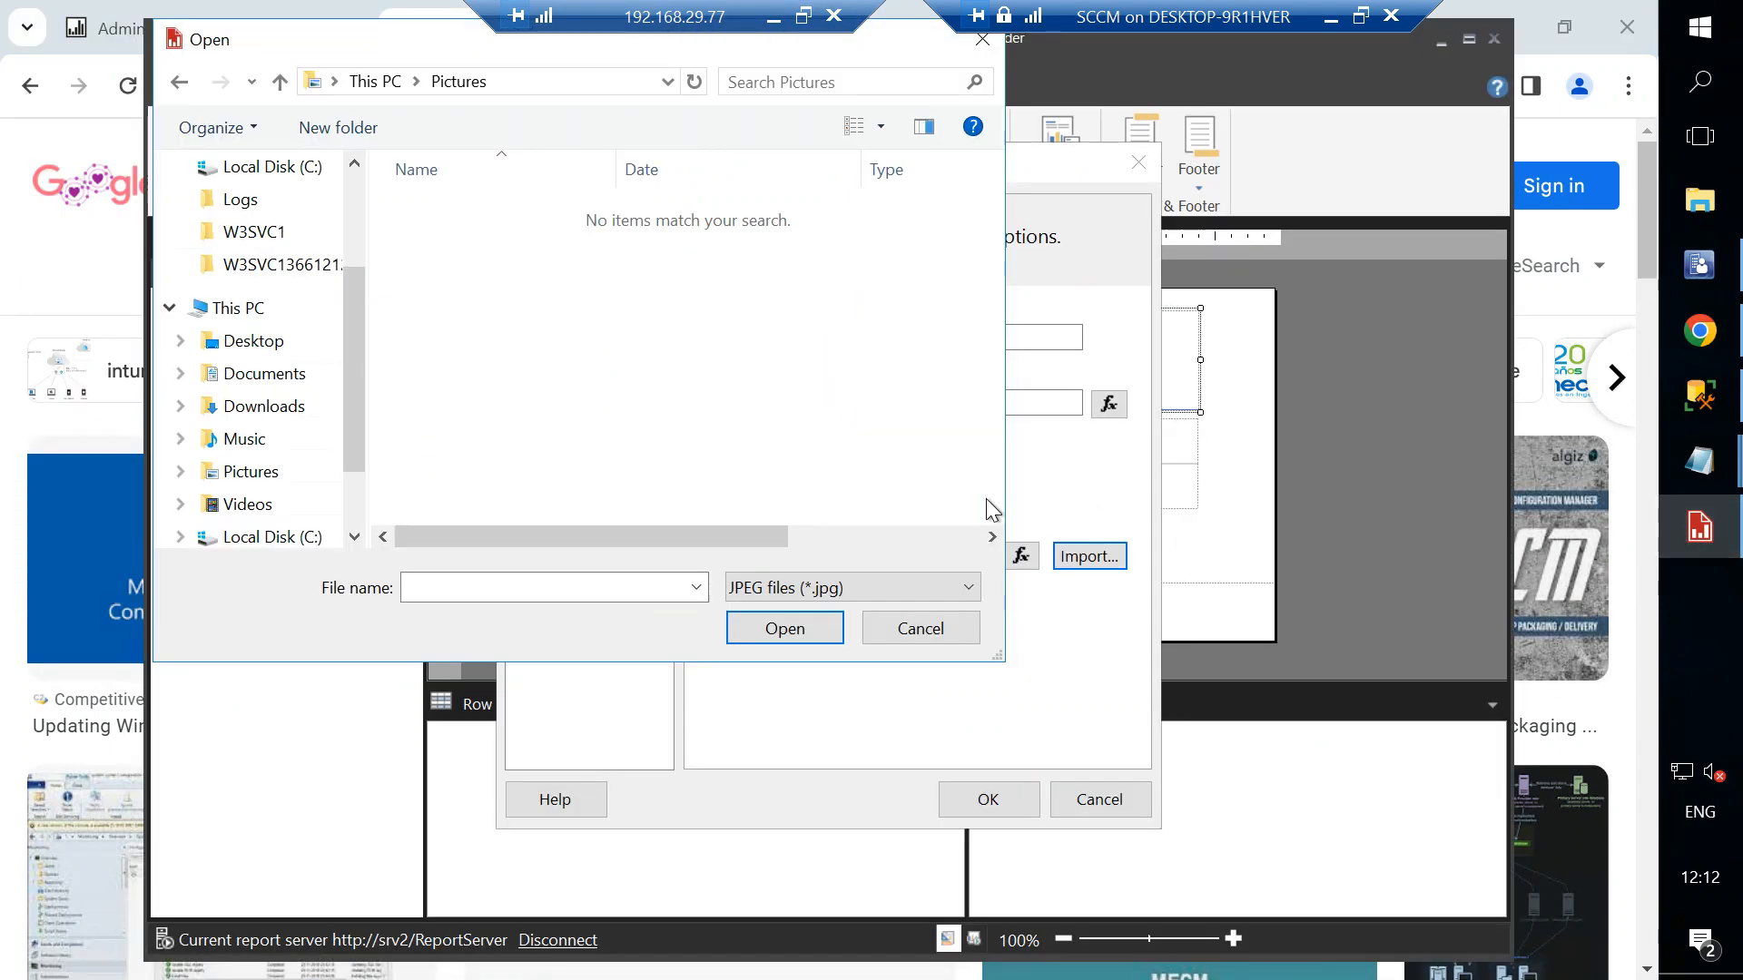
{"action": "left_click", "coordinate": [263, 406]}
{"action": "left_click", "coordinate": [463, 210]}
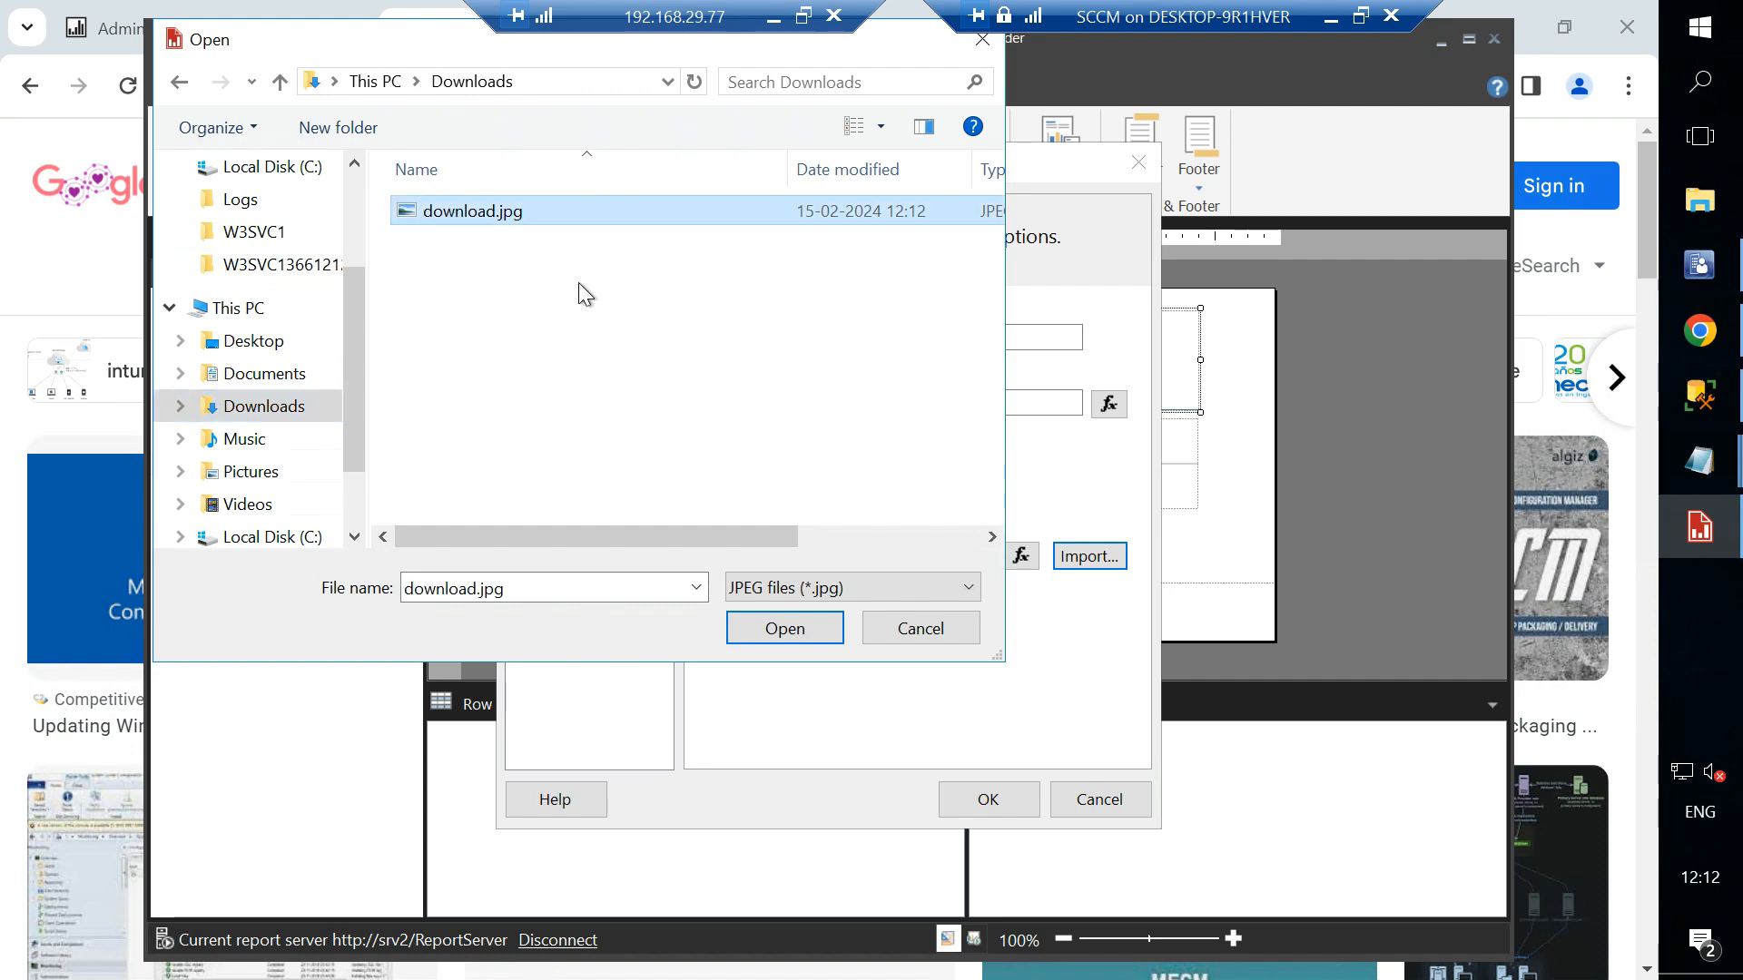
{"action": "left_click", "coordinate": [782, 628]}
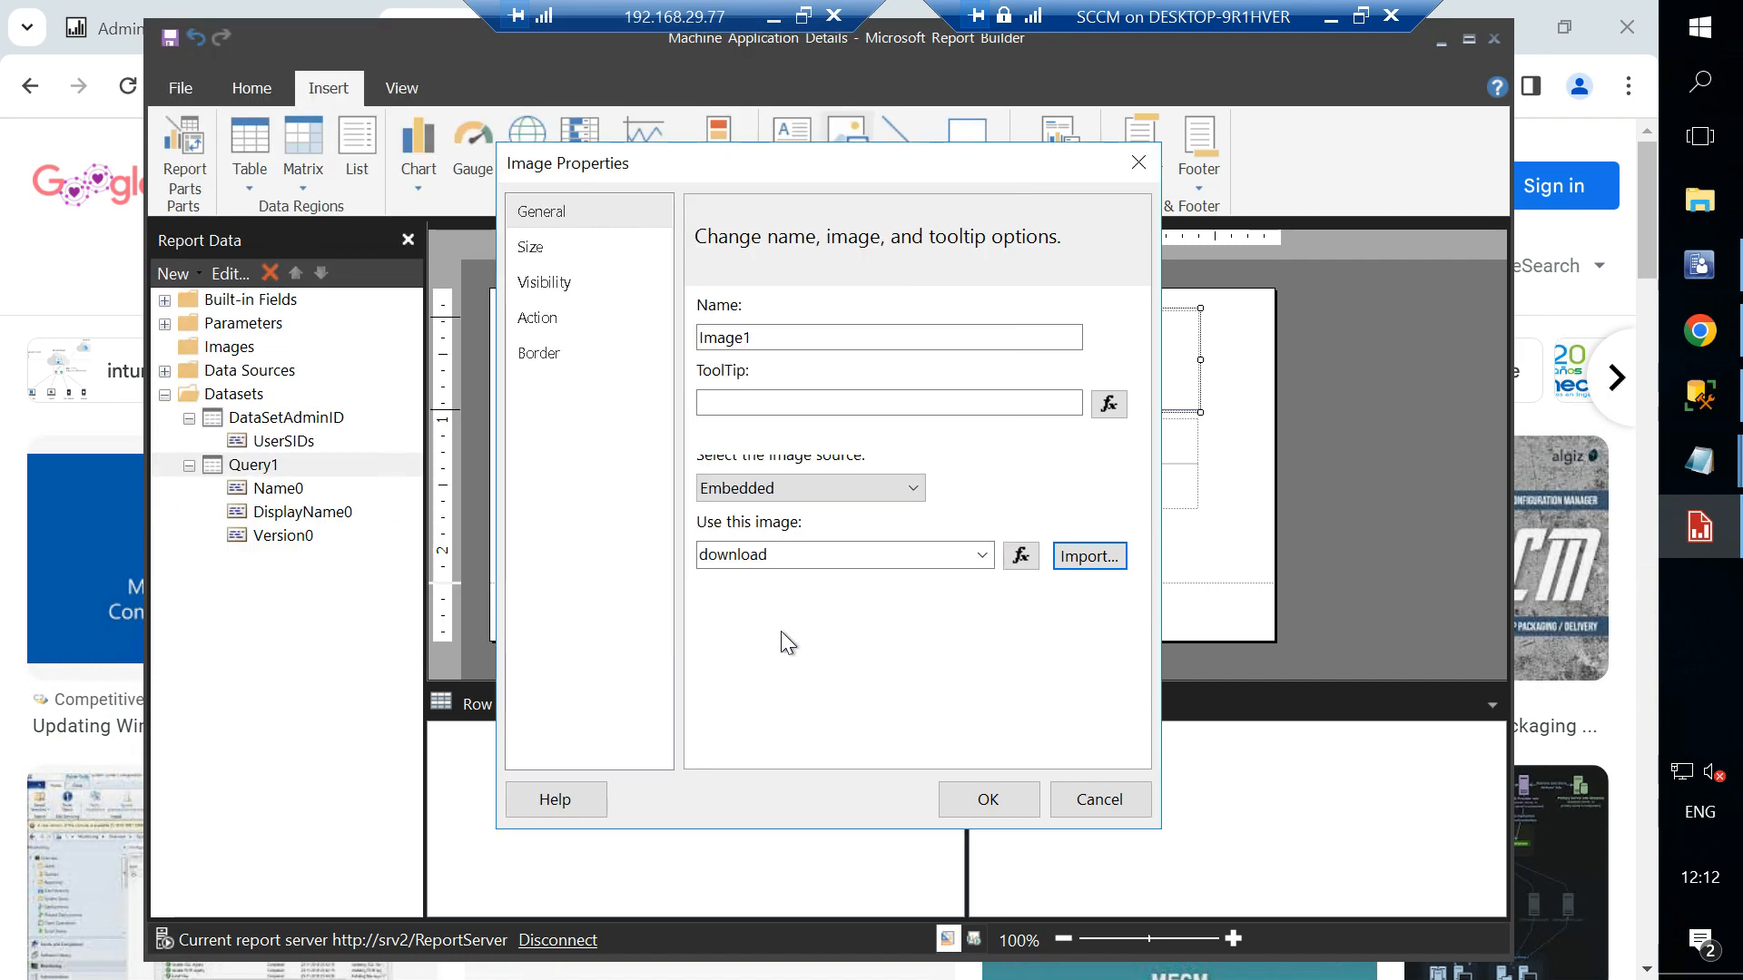
{"action": "left_click", "coordinate": [983, 801]}
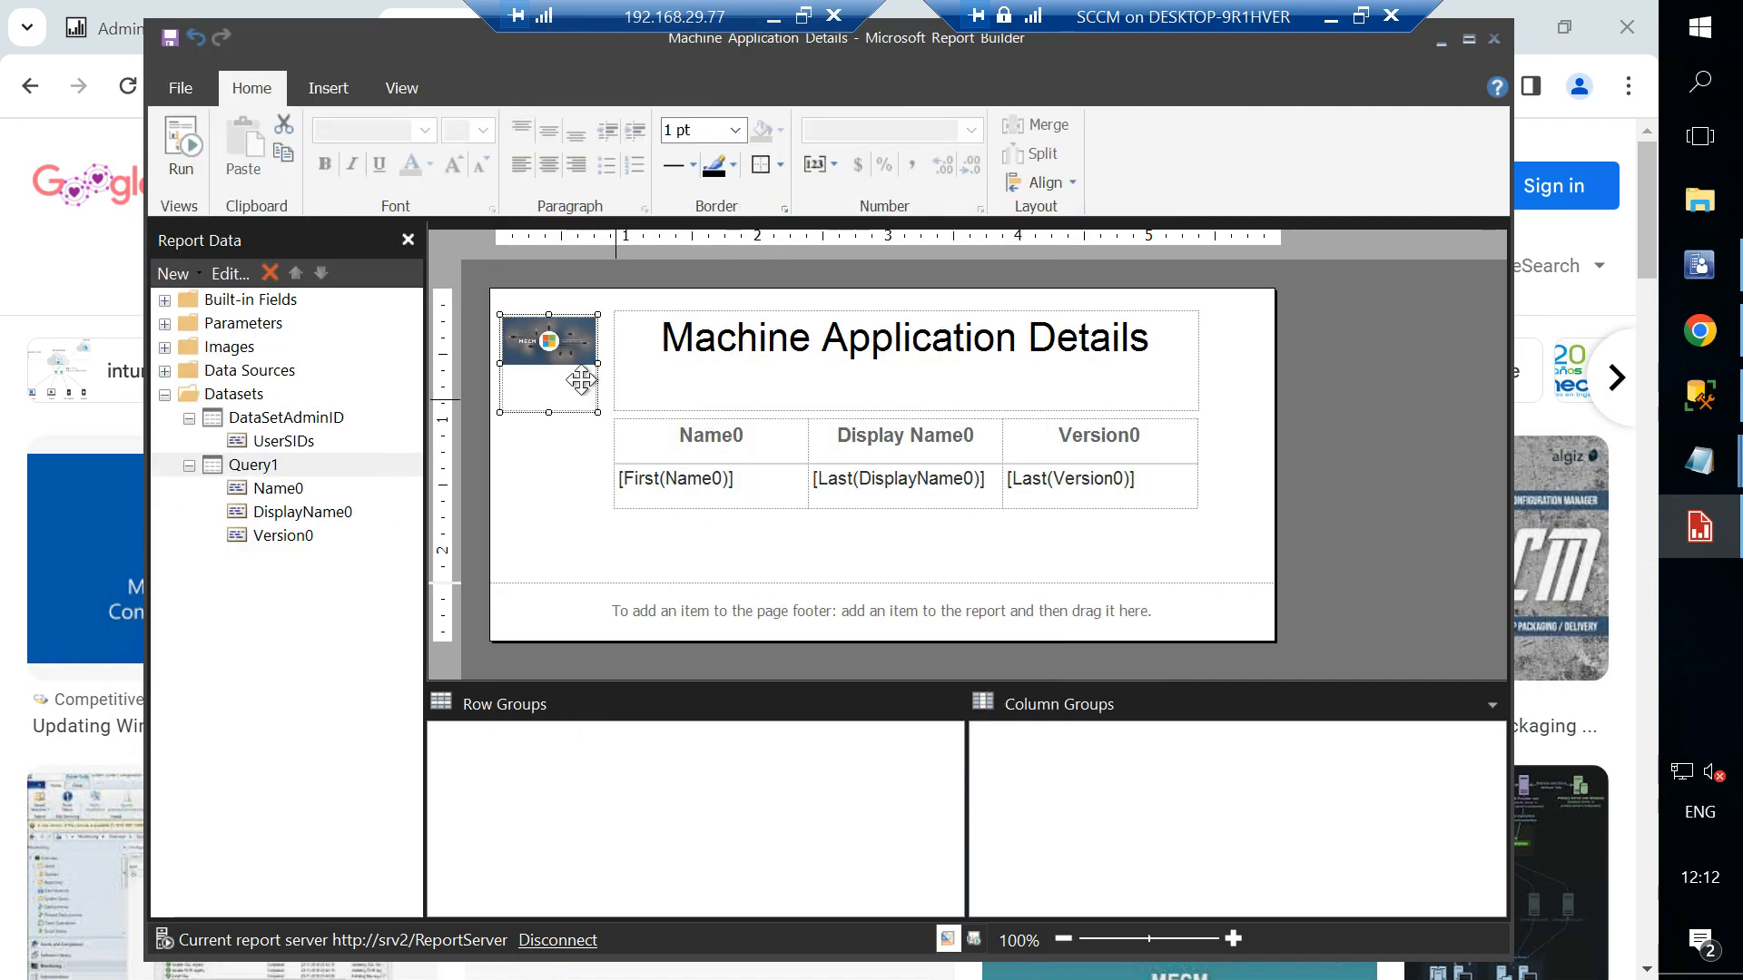
{"action": "left_click", "coordinate": [580, 482]}
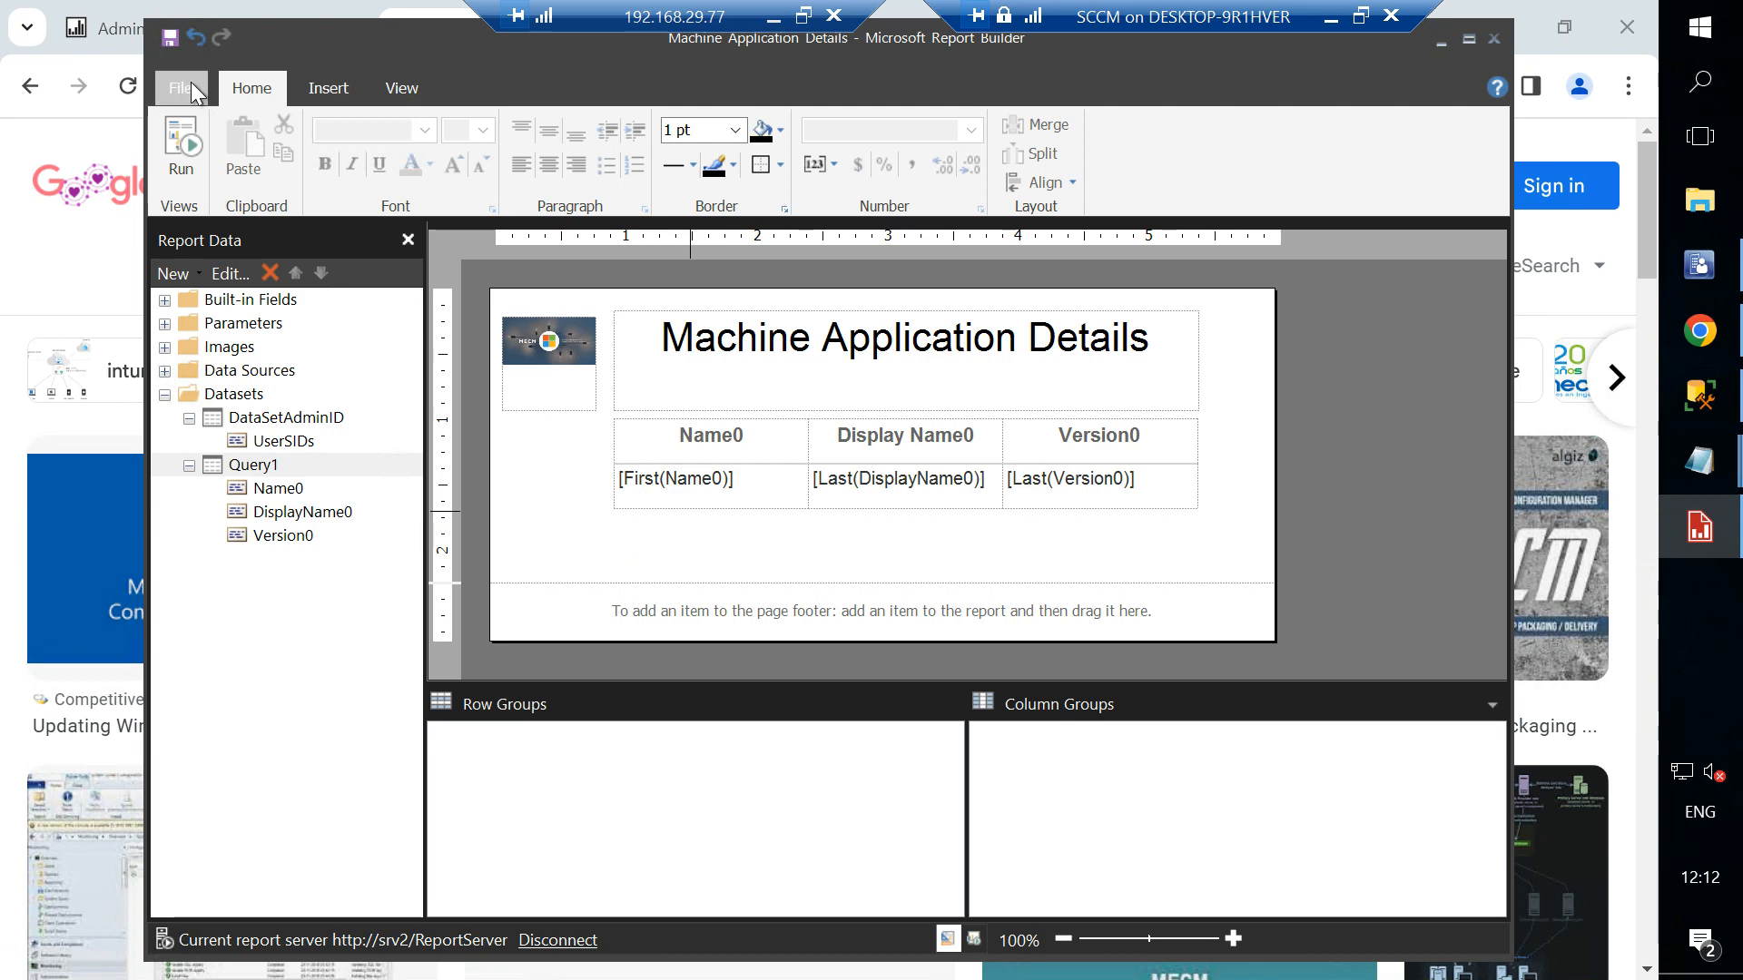
- Save the report and run it, expanding the error details before dismissing them
{"action": "left_click", "coordinate": [167, 38]}
{"action": "left_click", "coordinate": [1622, 31]}
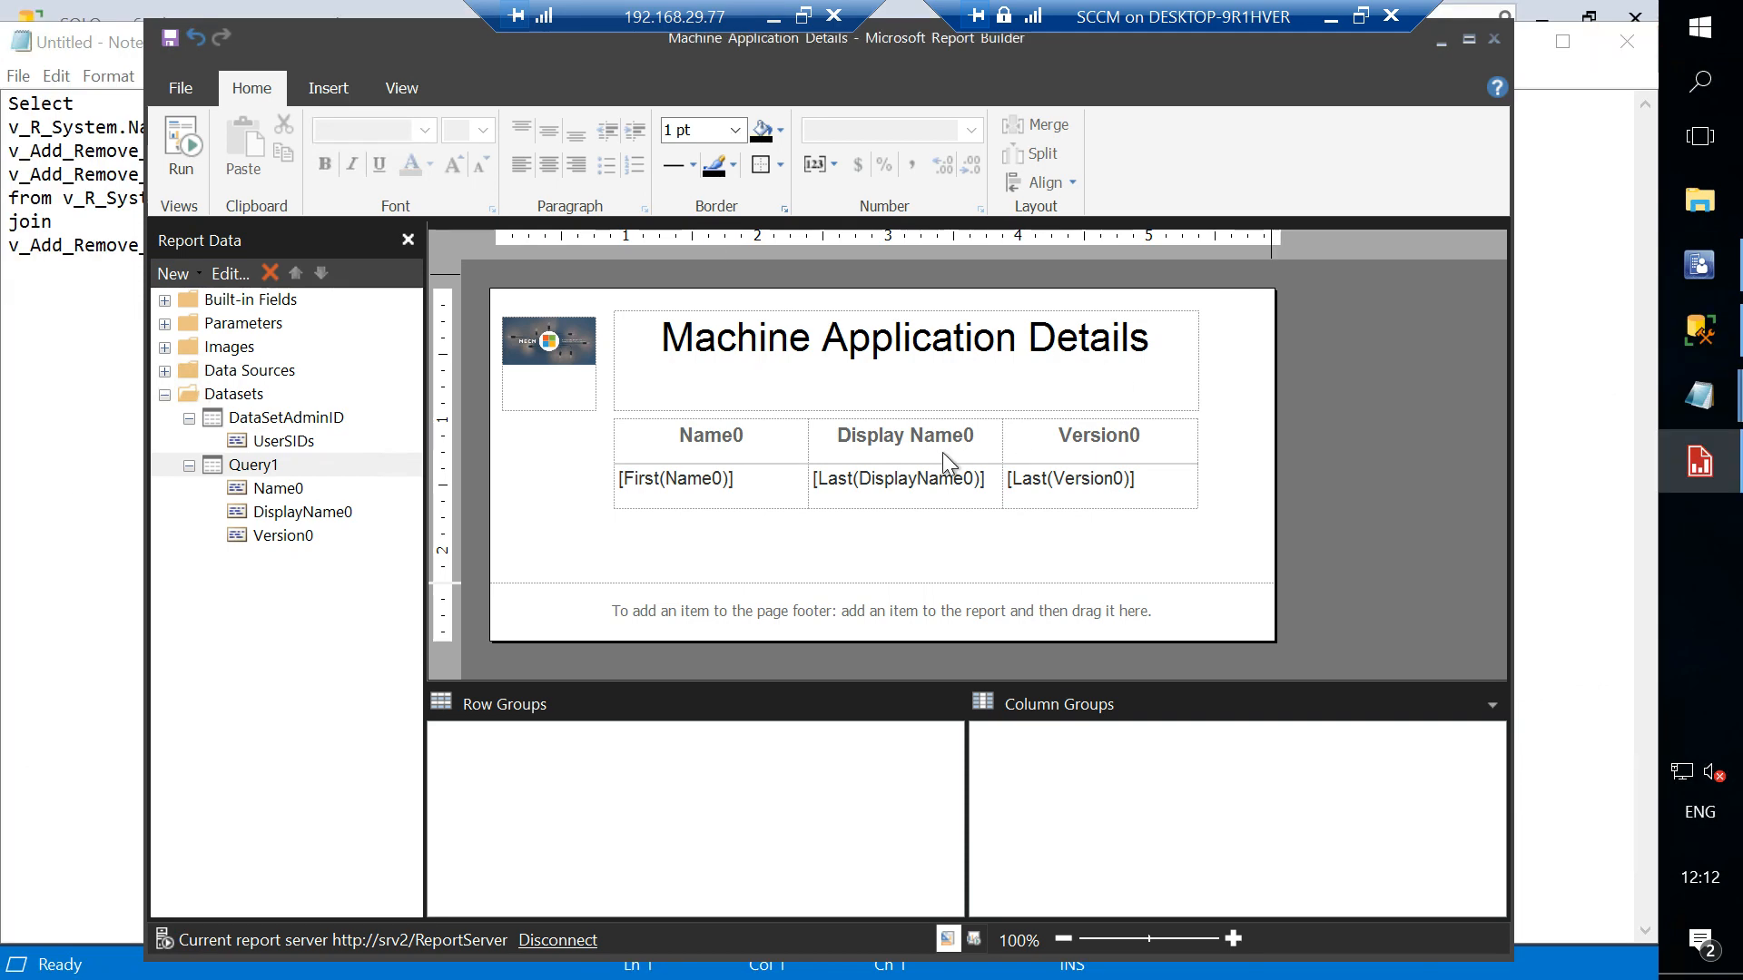
{"action": "left_click", "coordinate": [196, 168]}
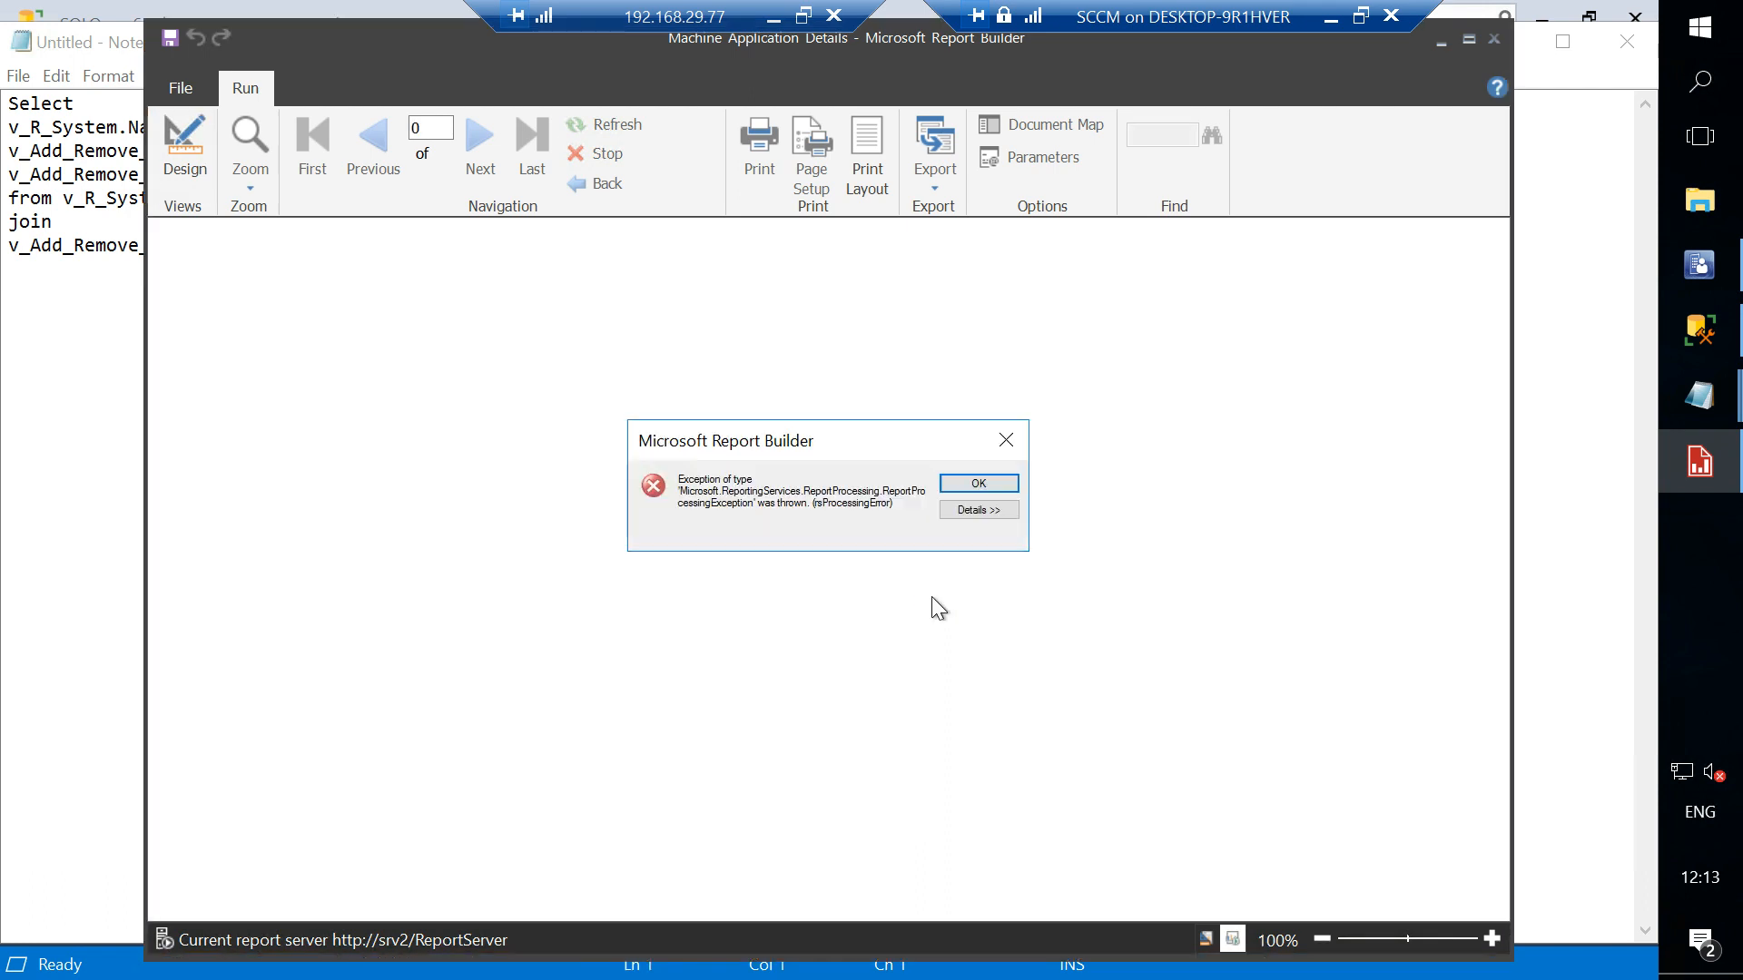
{"action": "left_click", "coordinate": [975, 510]}
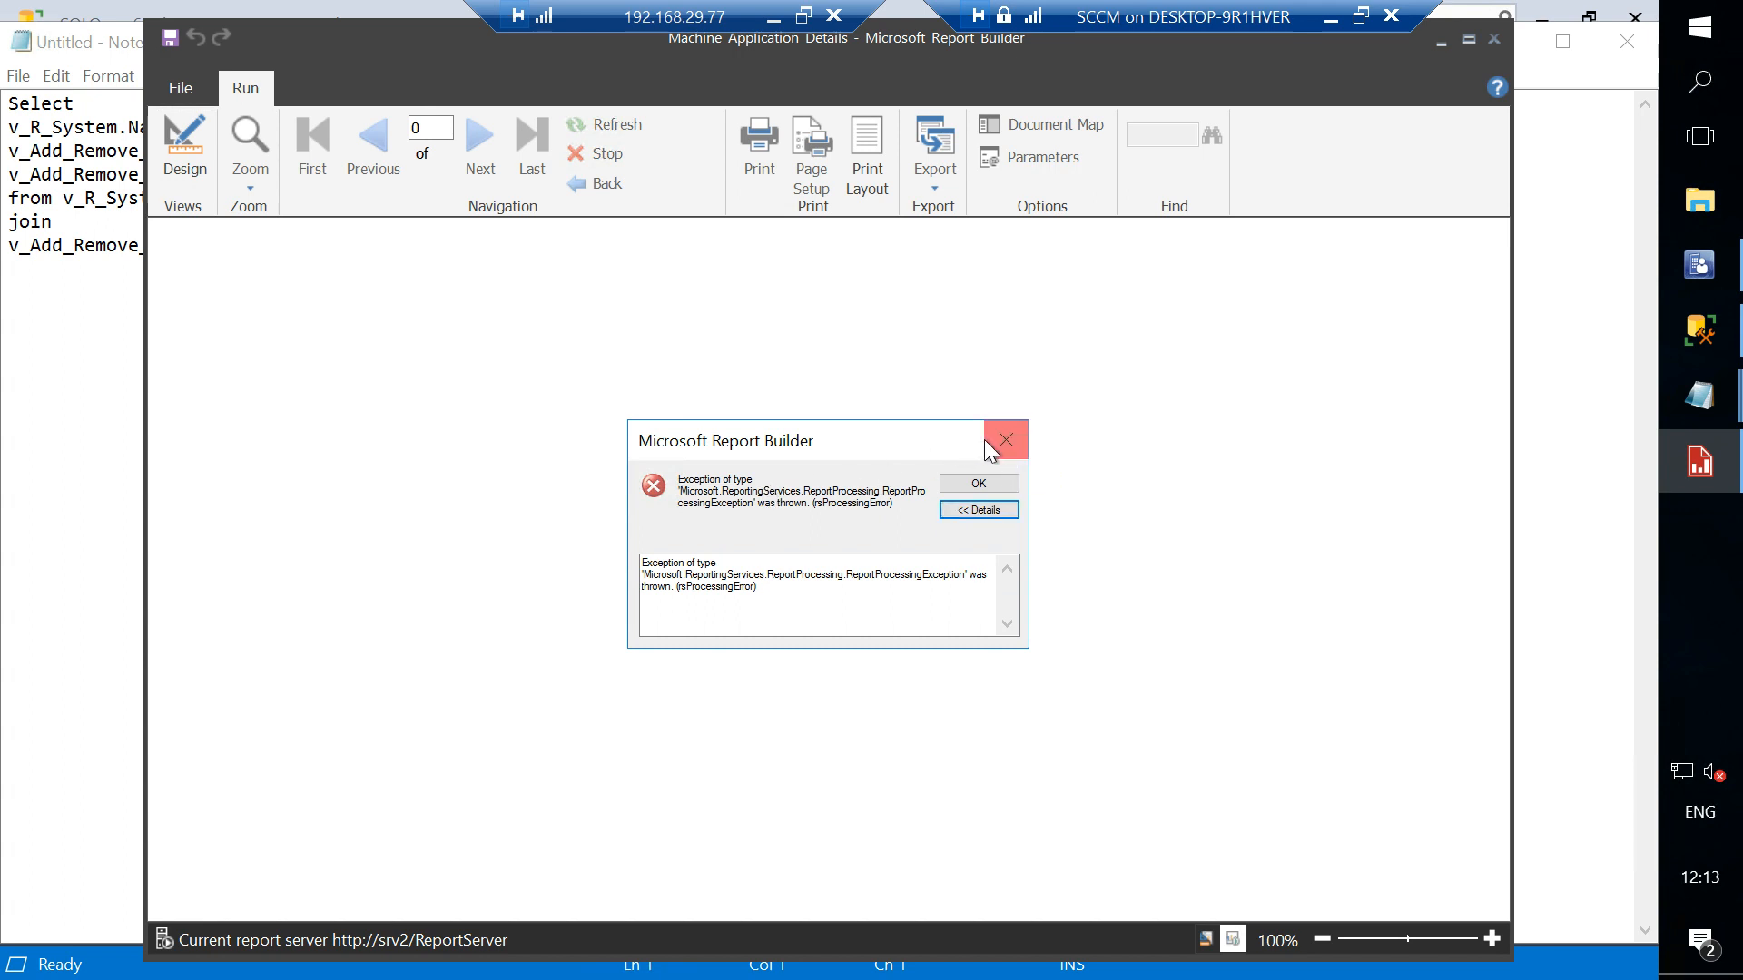
{"action": "left_click", "coordinate": [978, 484]}
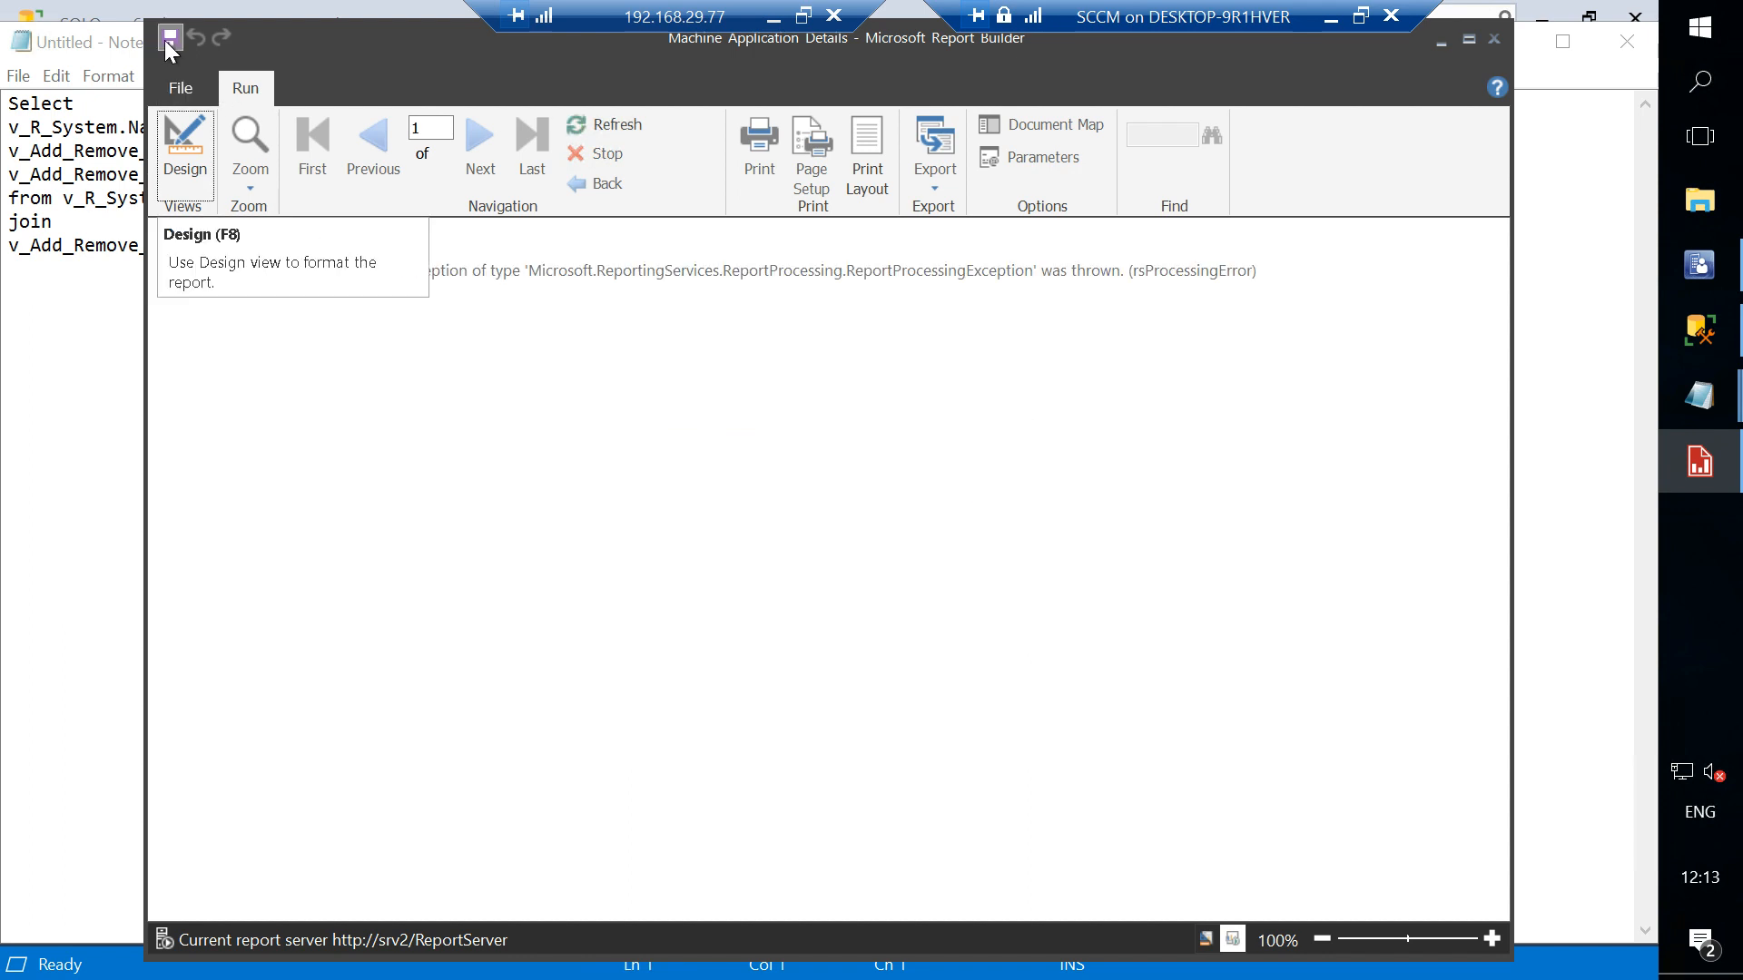
- Return to design view, rerun the report, and minimize the open windows
{"action": "left_click", "coordinate": [177, 168]}
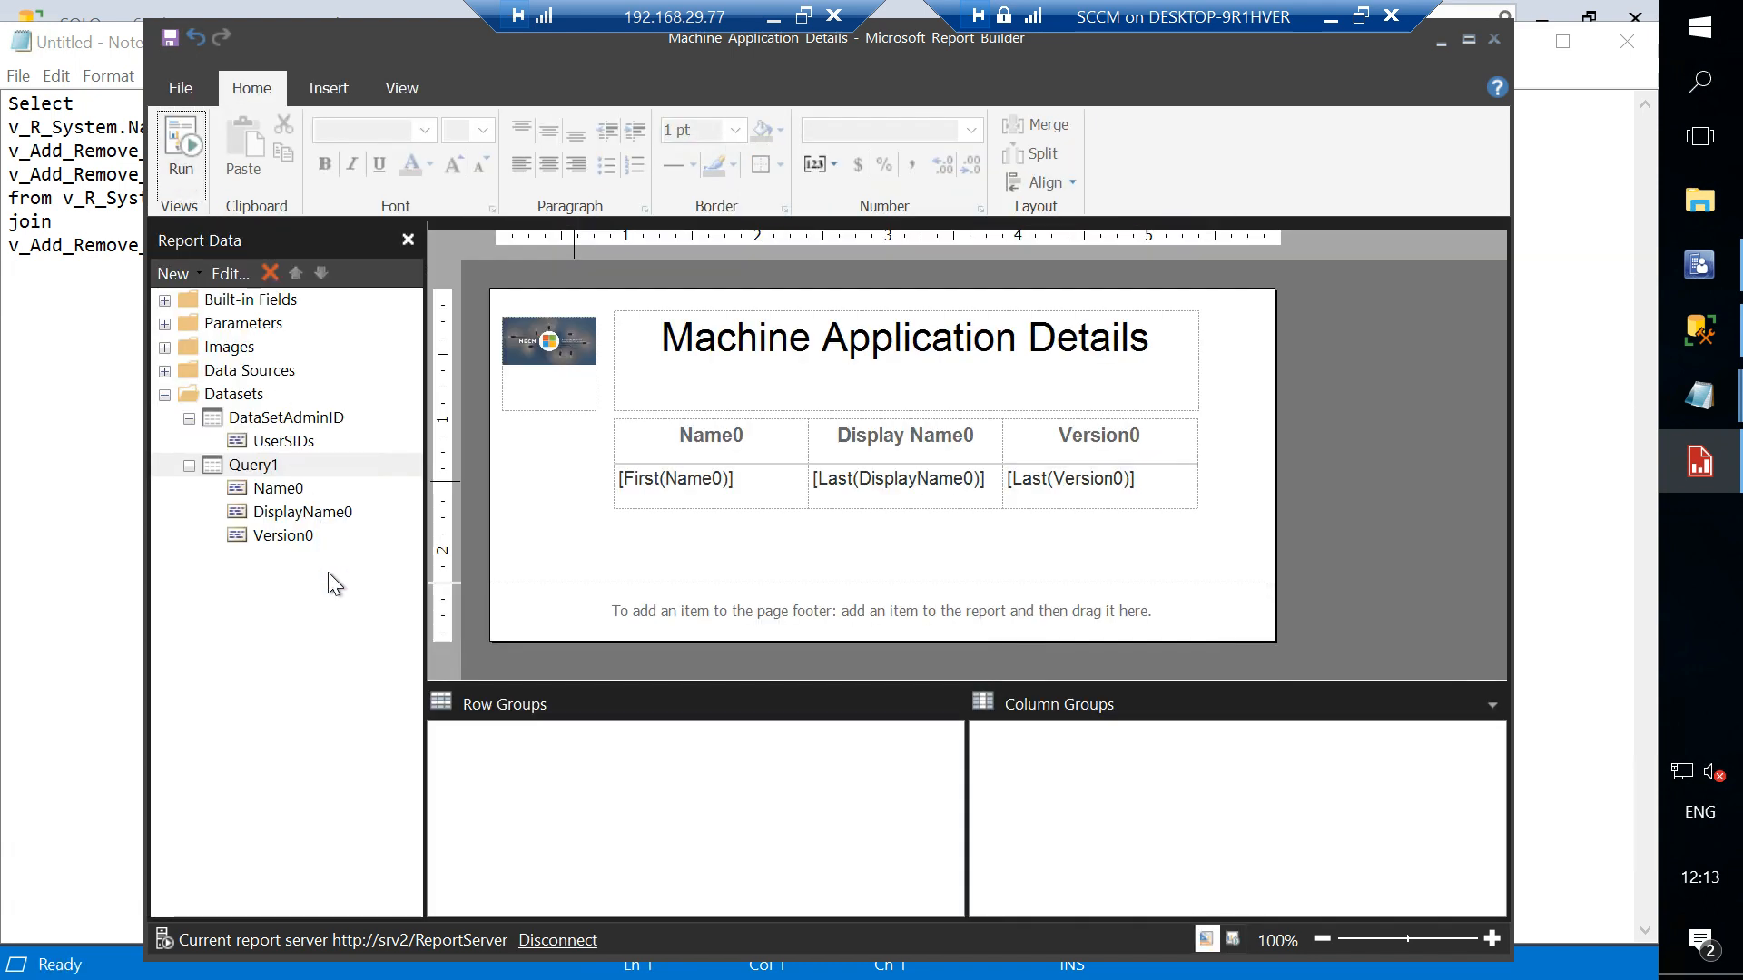
{"action": "left_click", "coordinate": [182, 148]}
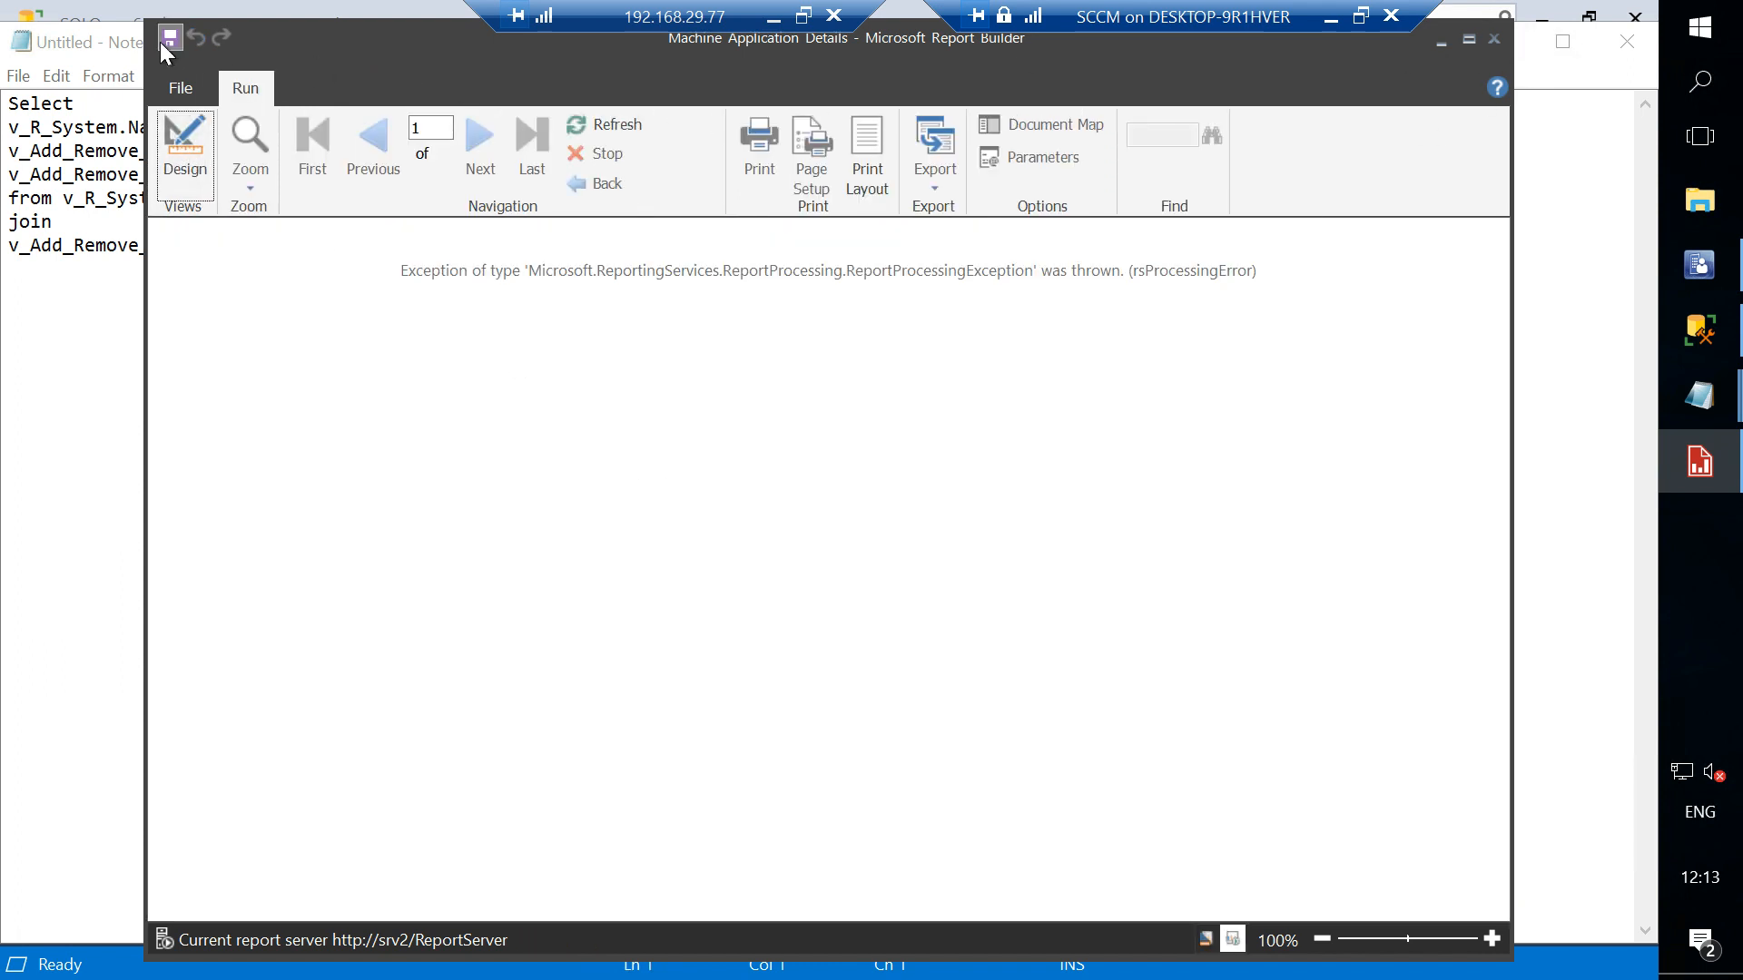
{"action": "left_click", "coordinate": [1440, 40]}
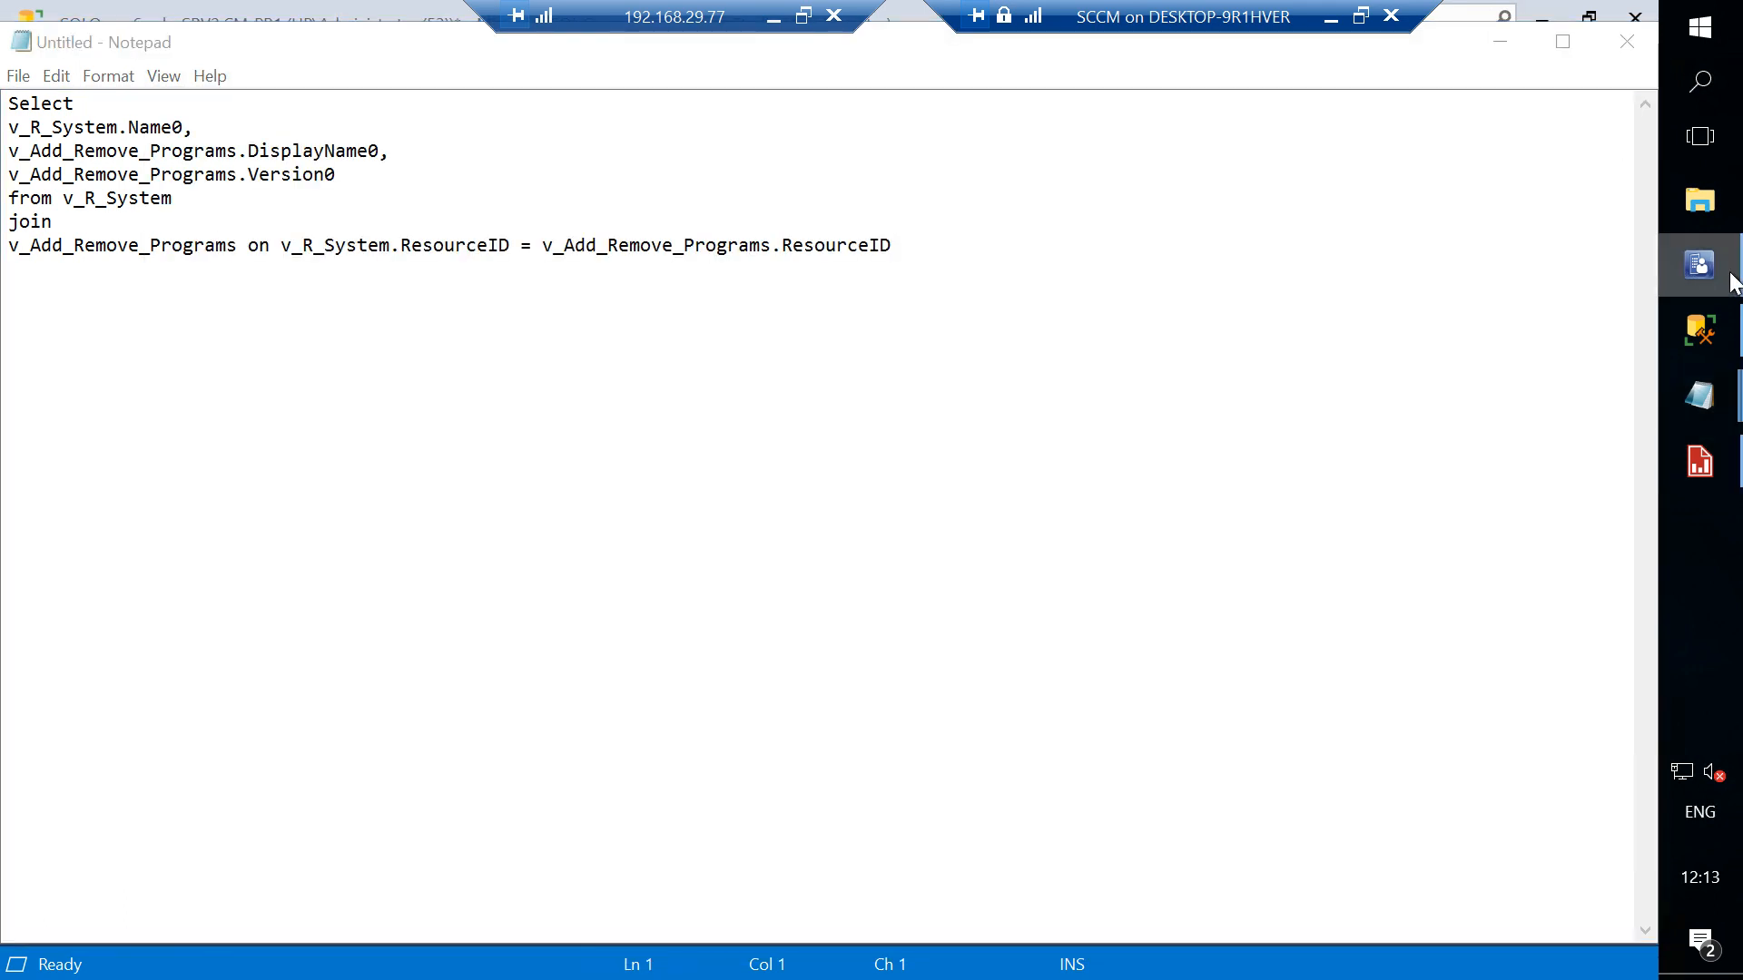
{"action": "left_click", "coordinate": [1500, 42]}
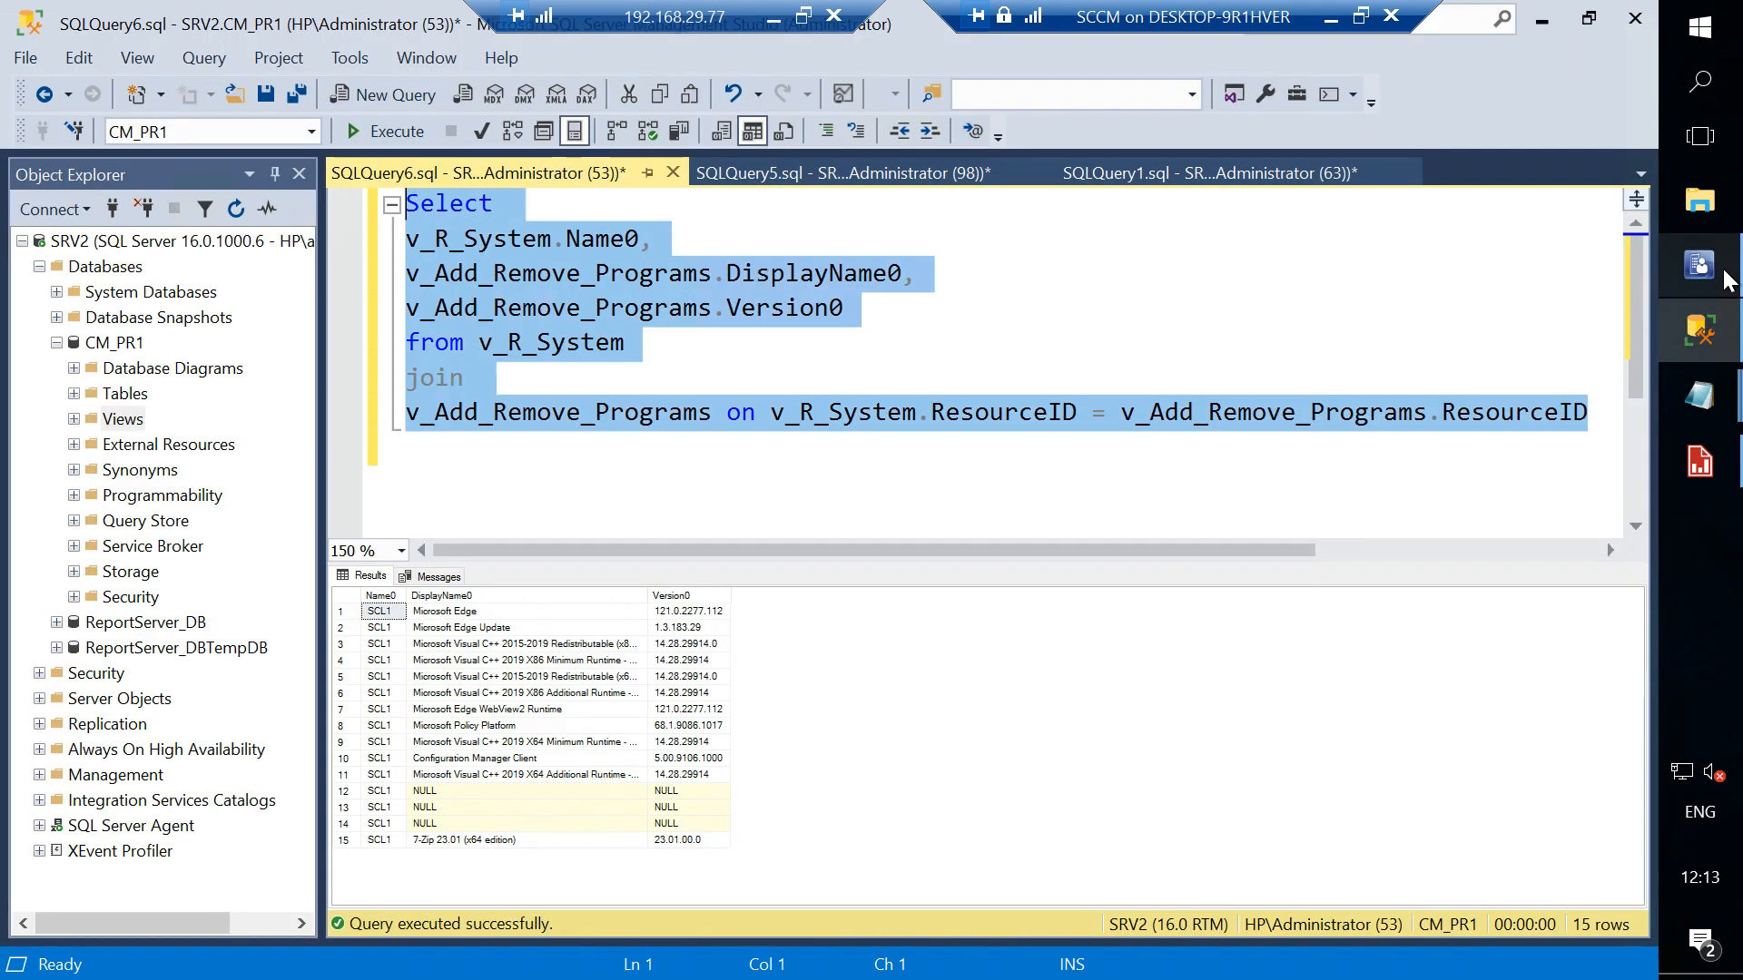
- Run the All application deployments (advanced) report from the Software Distribution - Application Monitoring folder
{"action": "left_click", "coordinate": [1706, 280]}
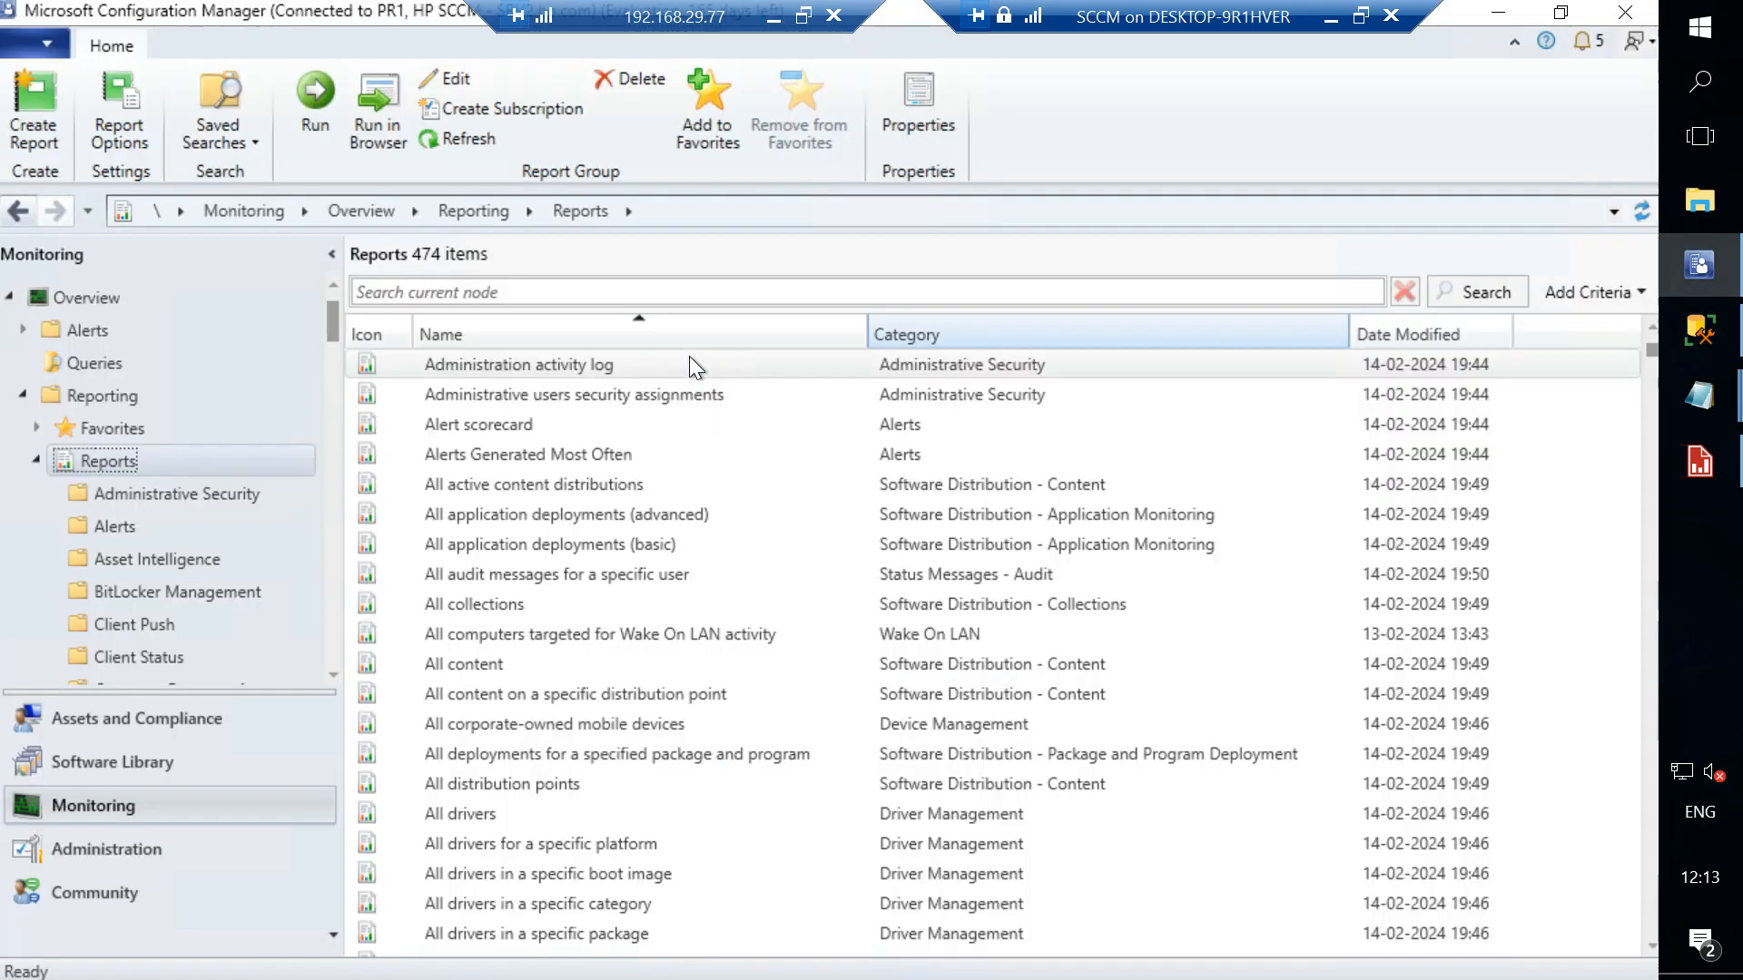
{"action": "left_click", "coordinate": [514, 398]}
{"action": "left_click", "coordinate": [505, 422]}
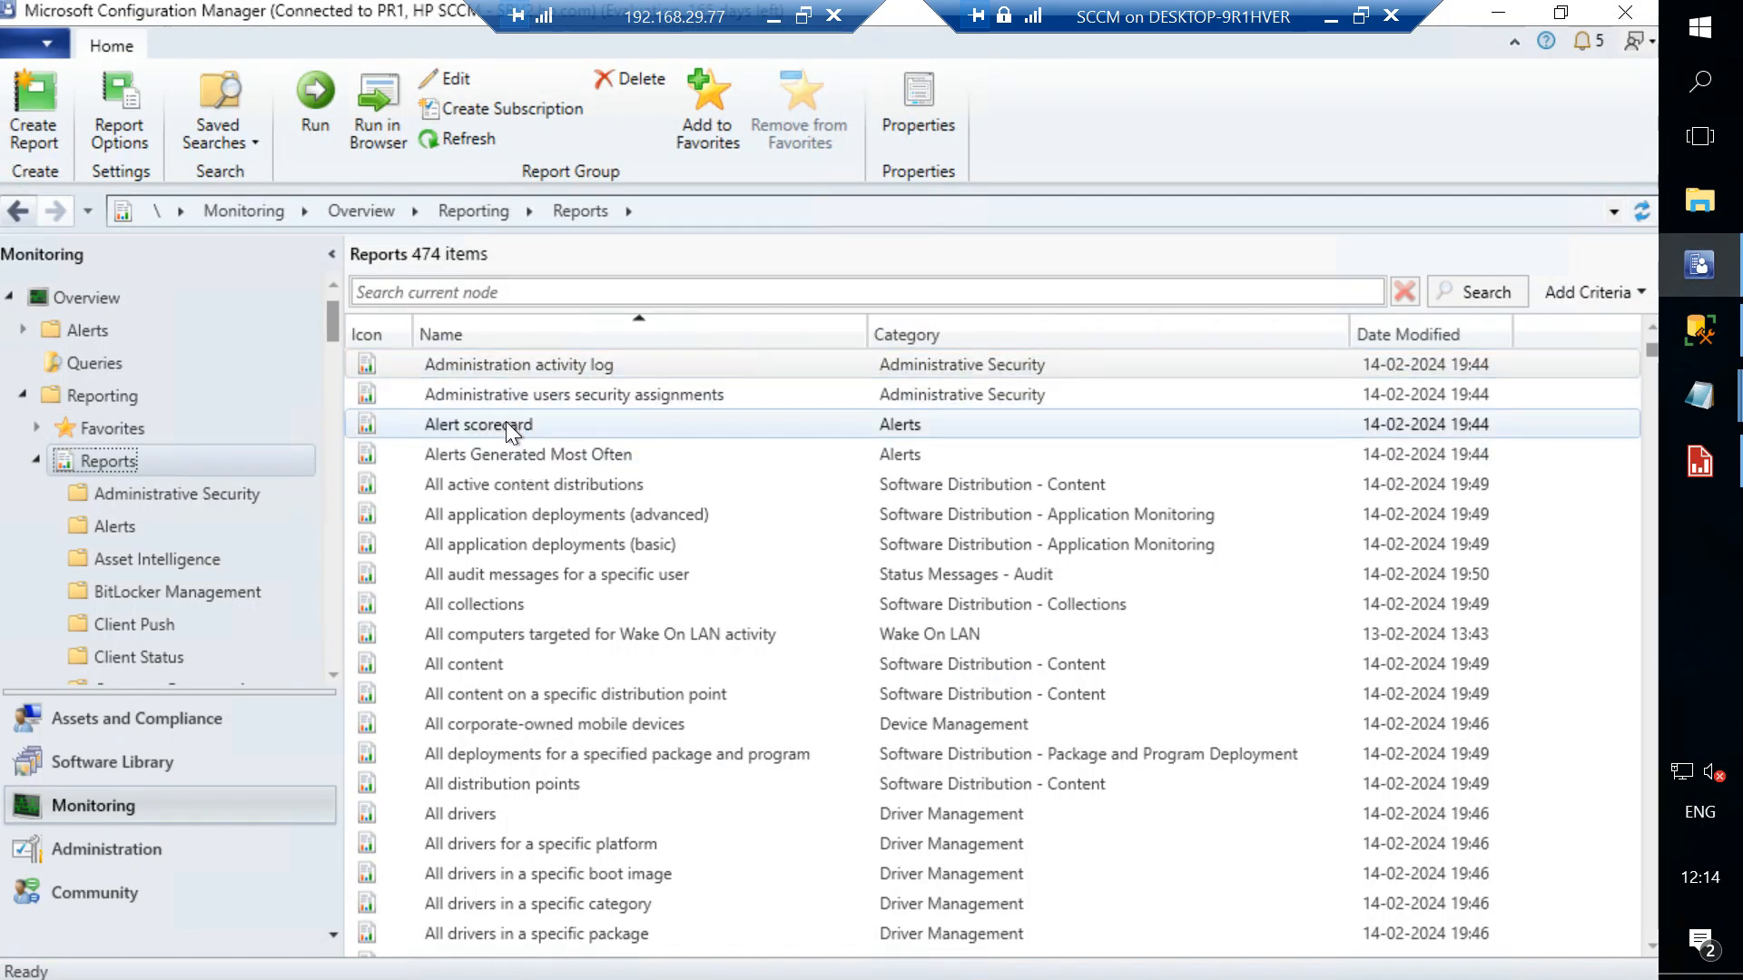
{"action": "scroll", "coordinate": [122, 569], "scroll_direction": "down", "scroll_amount": 15}
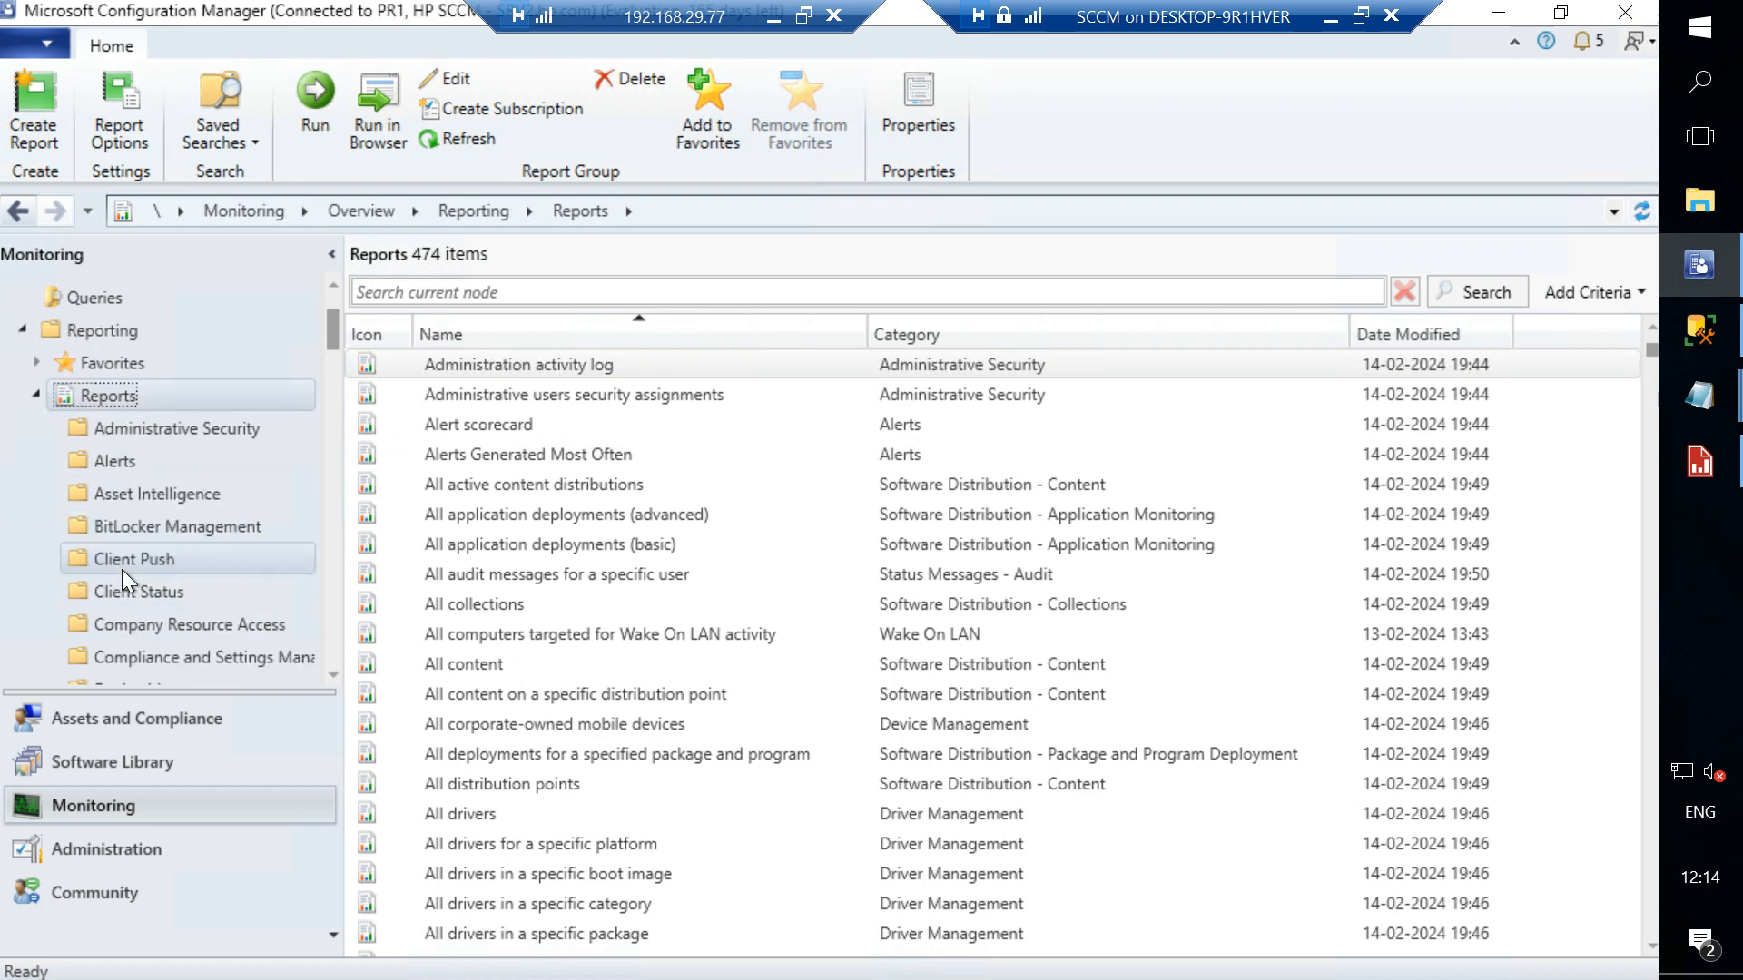
{"action": "scroll", "coordinate": [138, 547], "scroll_direction": "down", "scroll_amount": 2}
{"action": "scroll", "coordinate": [138, 546], "scroll_direction": "up", "scroll_amount": 5}
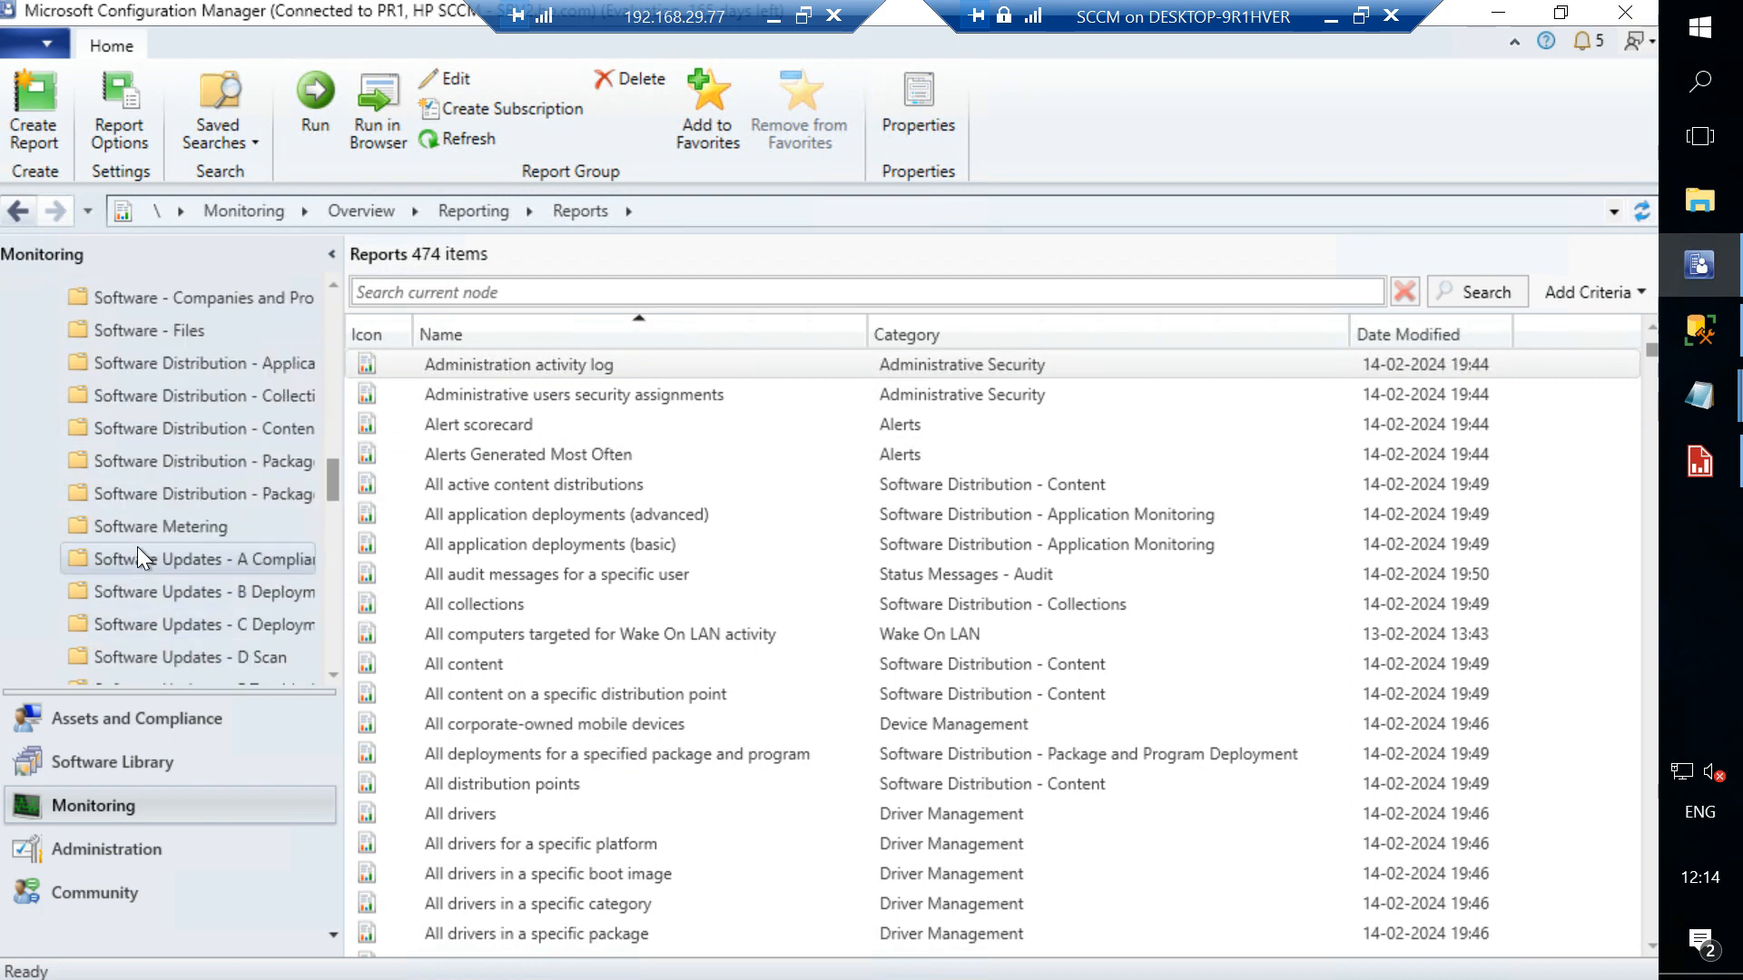
{"action": "left_click", "coordinate": [232, 429]}
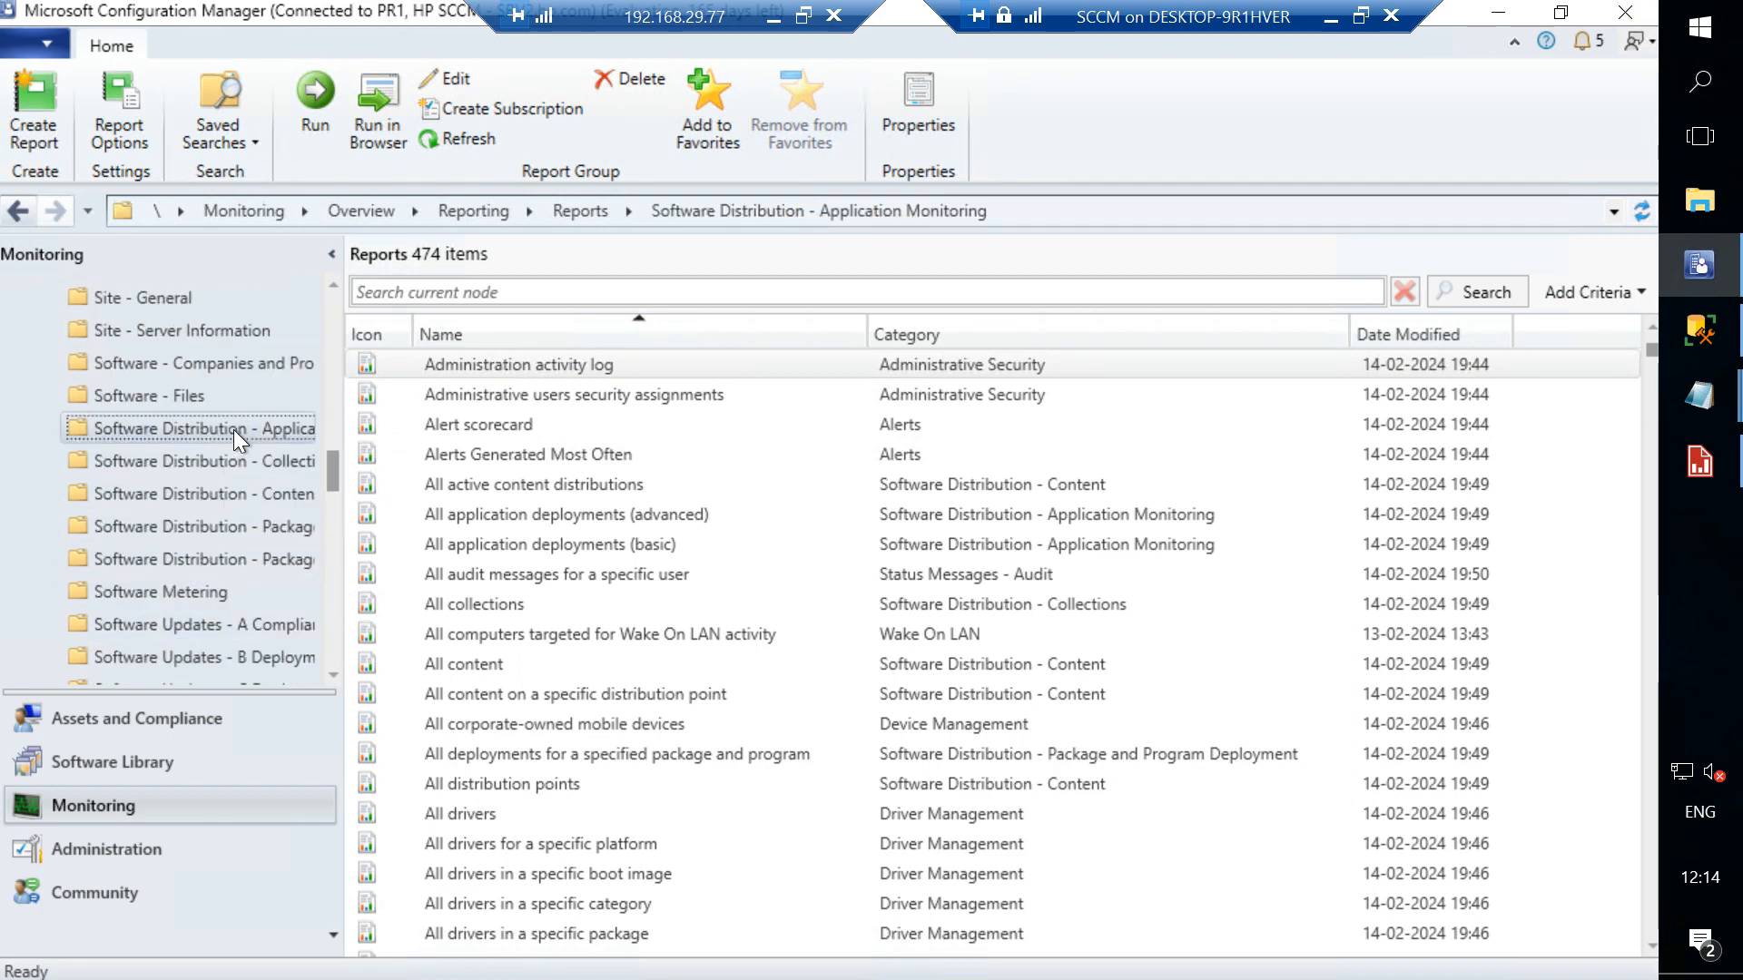
{"action": "double_click", "coordinate": [545, 372]}
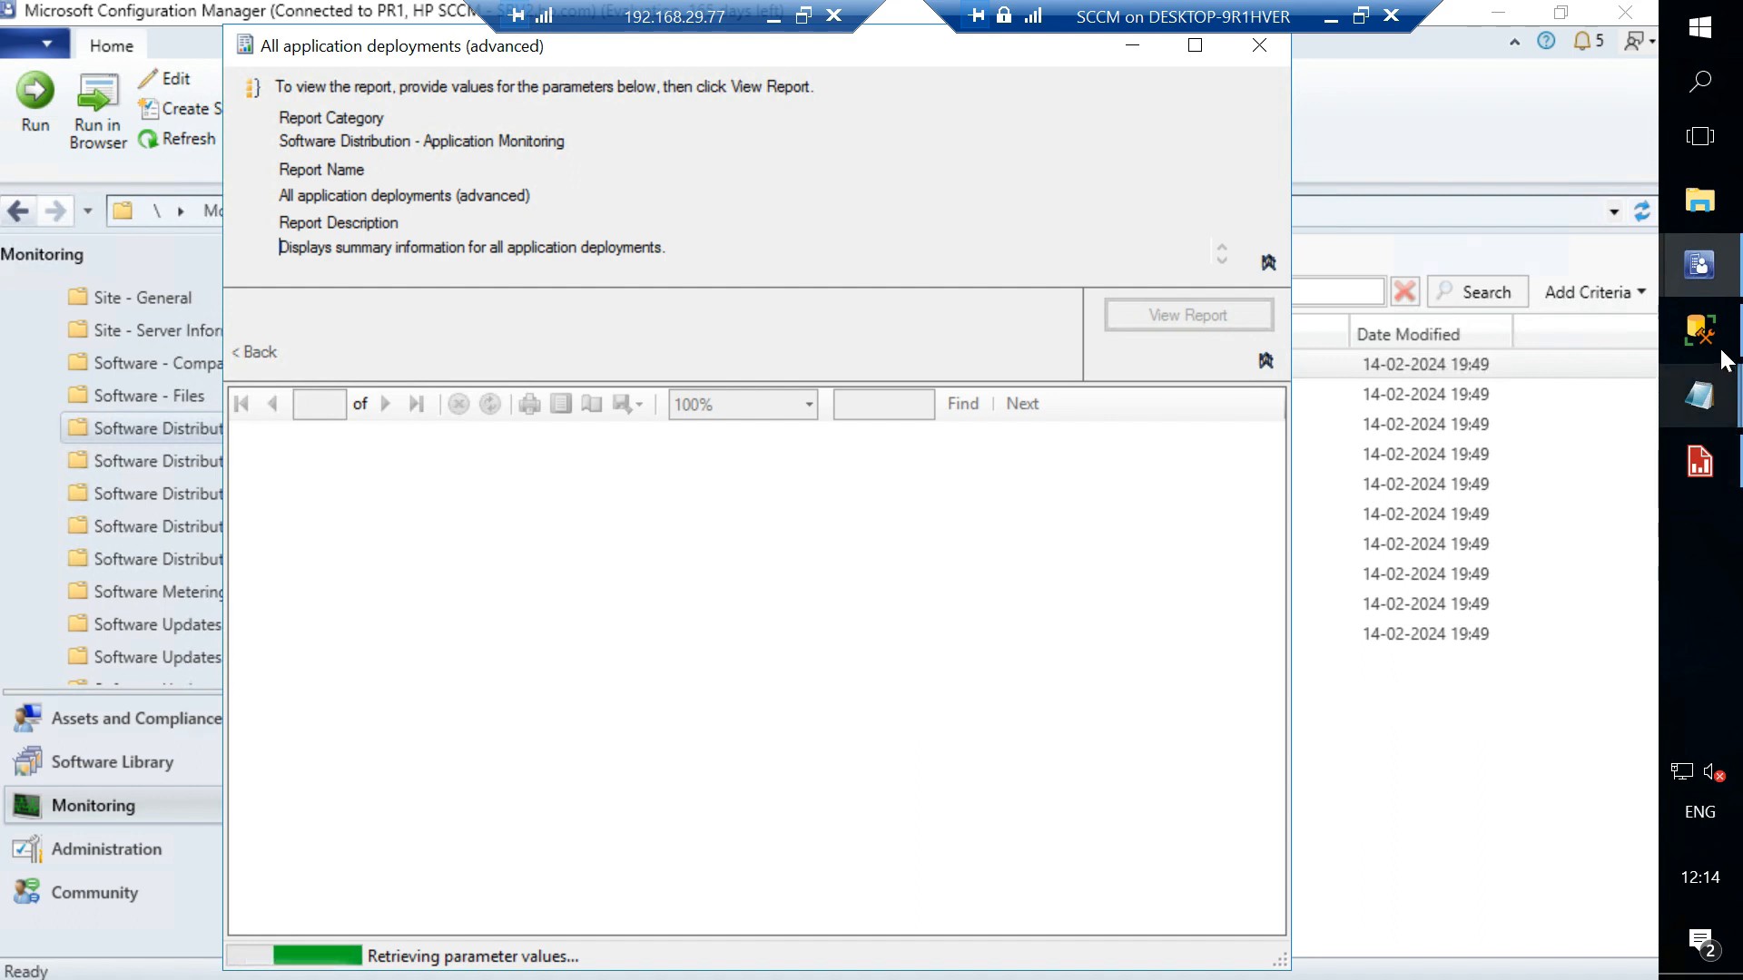
- Switch the report in Report Builder back to design view and minimize it
{"action": "left_click", "coordinate": [1711, 468]}
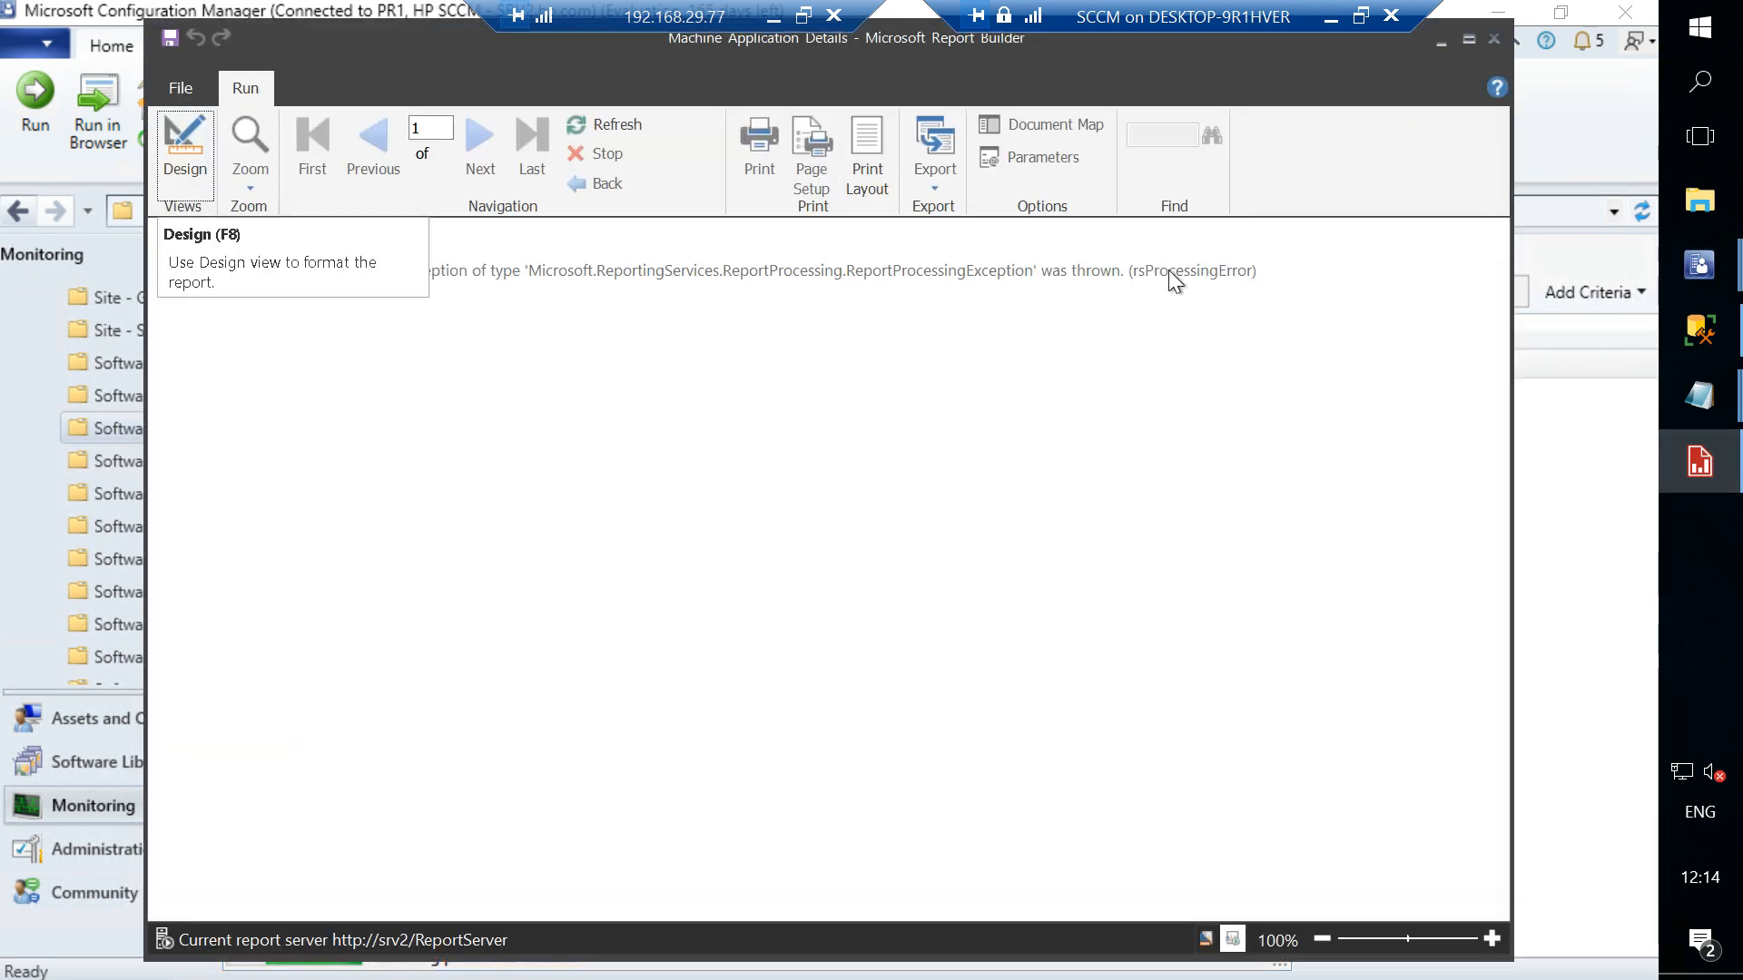
{"action": "left_click", "coordinate": [177, 170]}
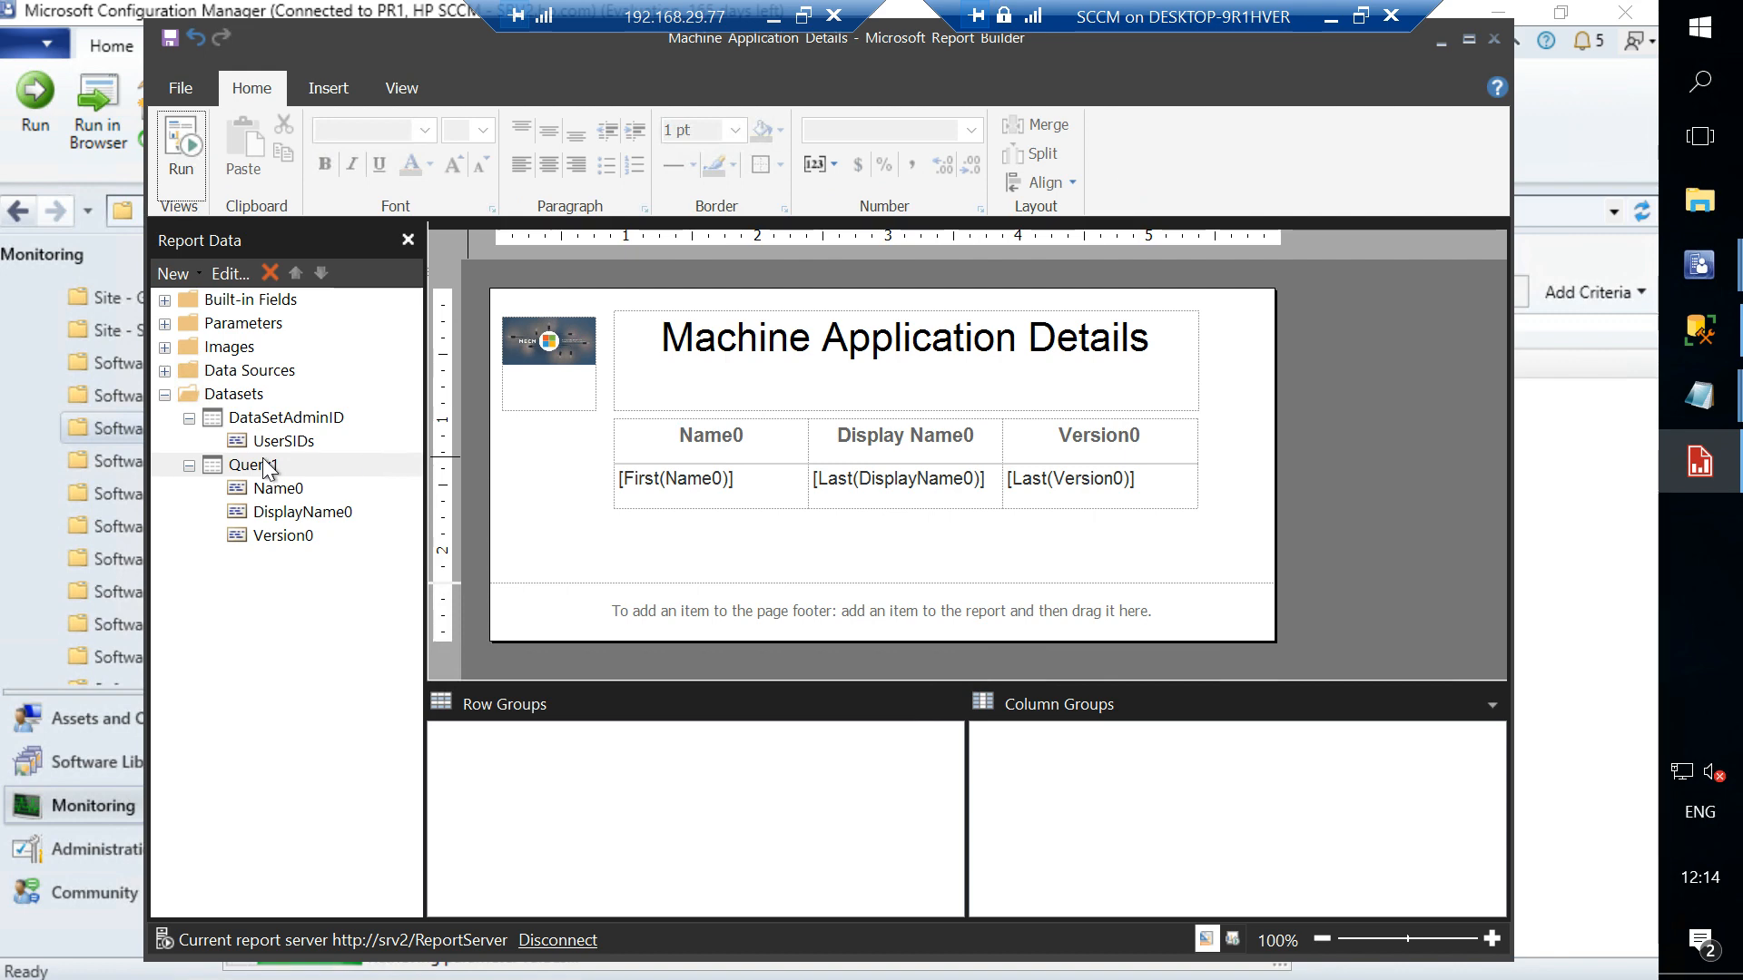
{"action": "left_click", "coordinate": [1439, 44]}
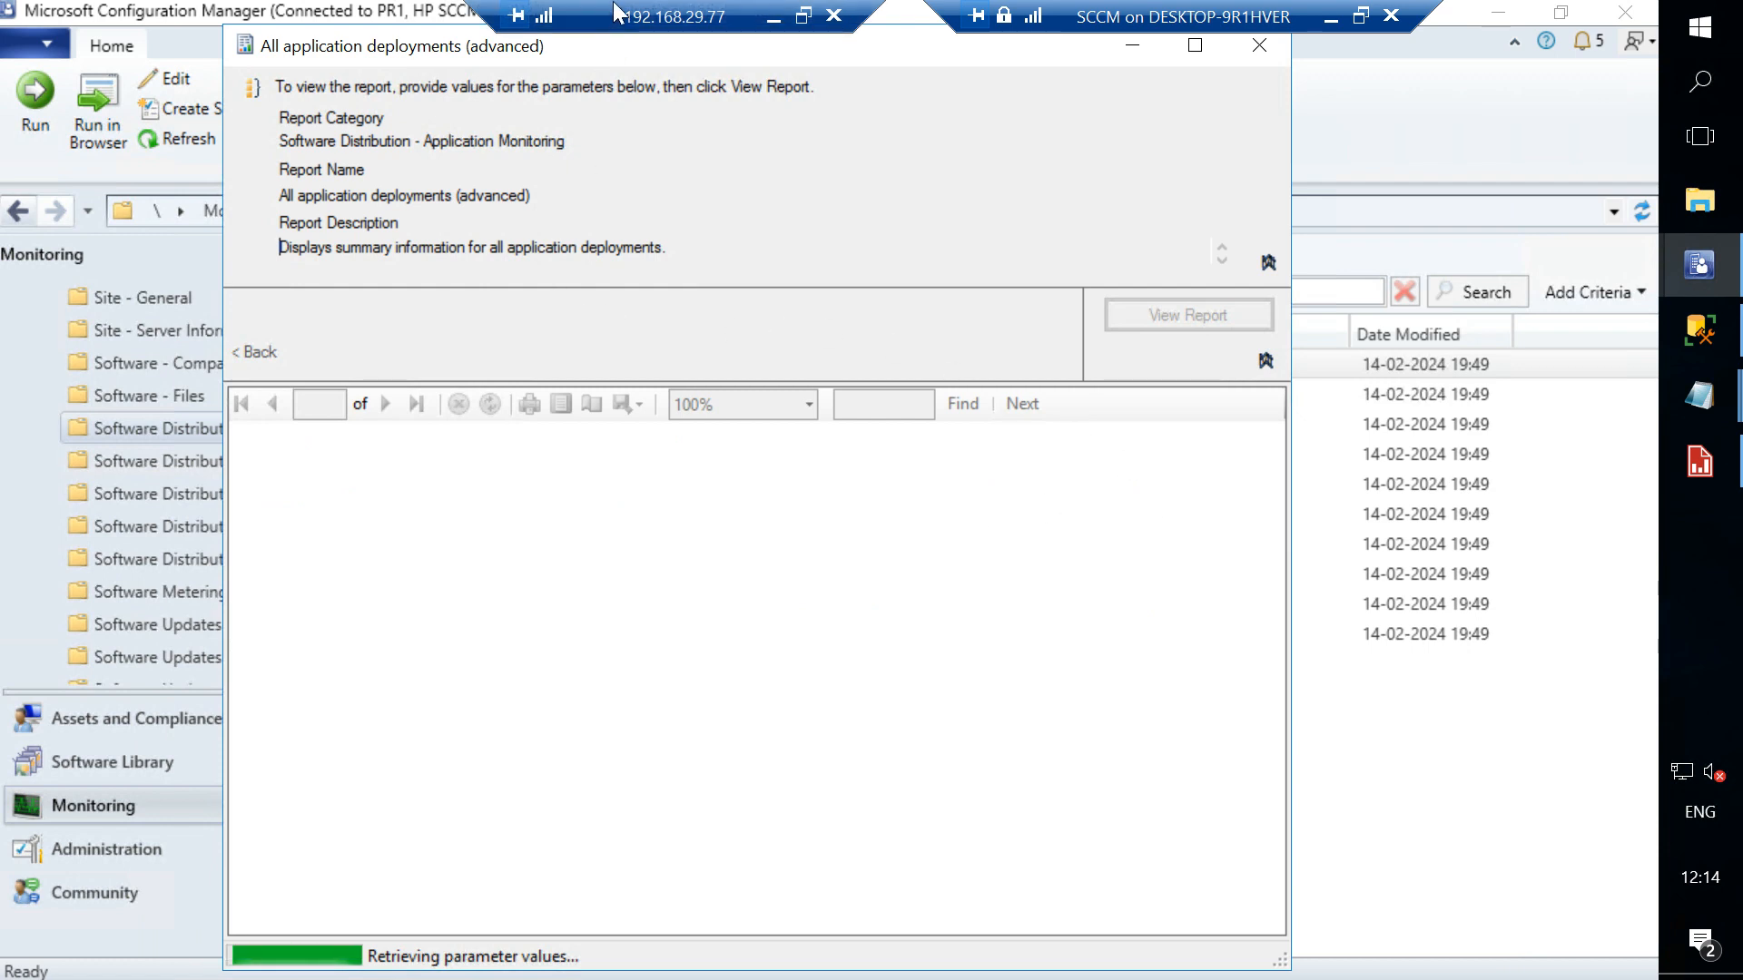
{"action": "left_click_drag", "start_coordinate": [615, 13], "coordinate": [152, 11]}
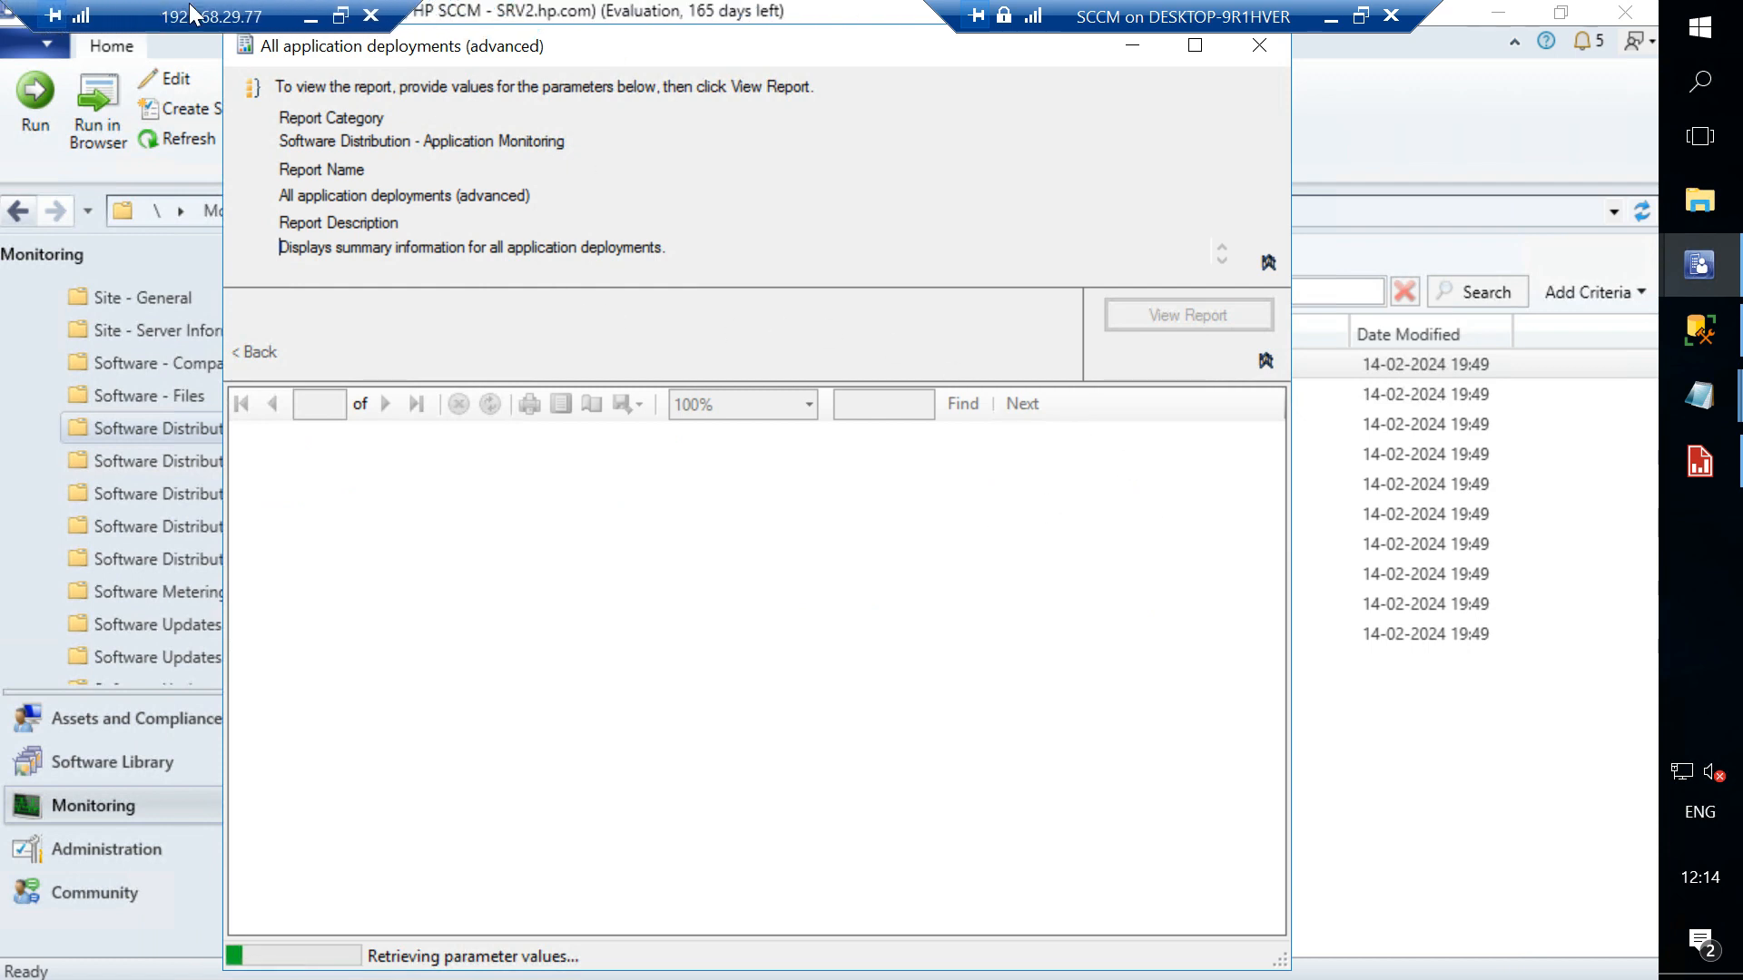
{"action": "left_click_drag", "start_coordinate": [622, 40], "coordinate": [650, 52]}
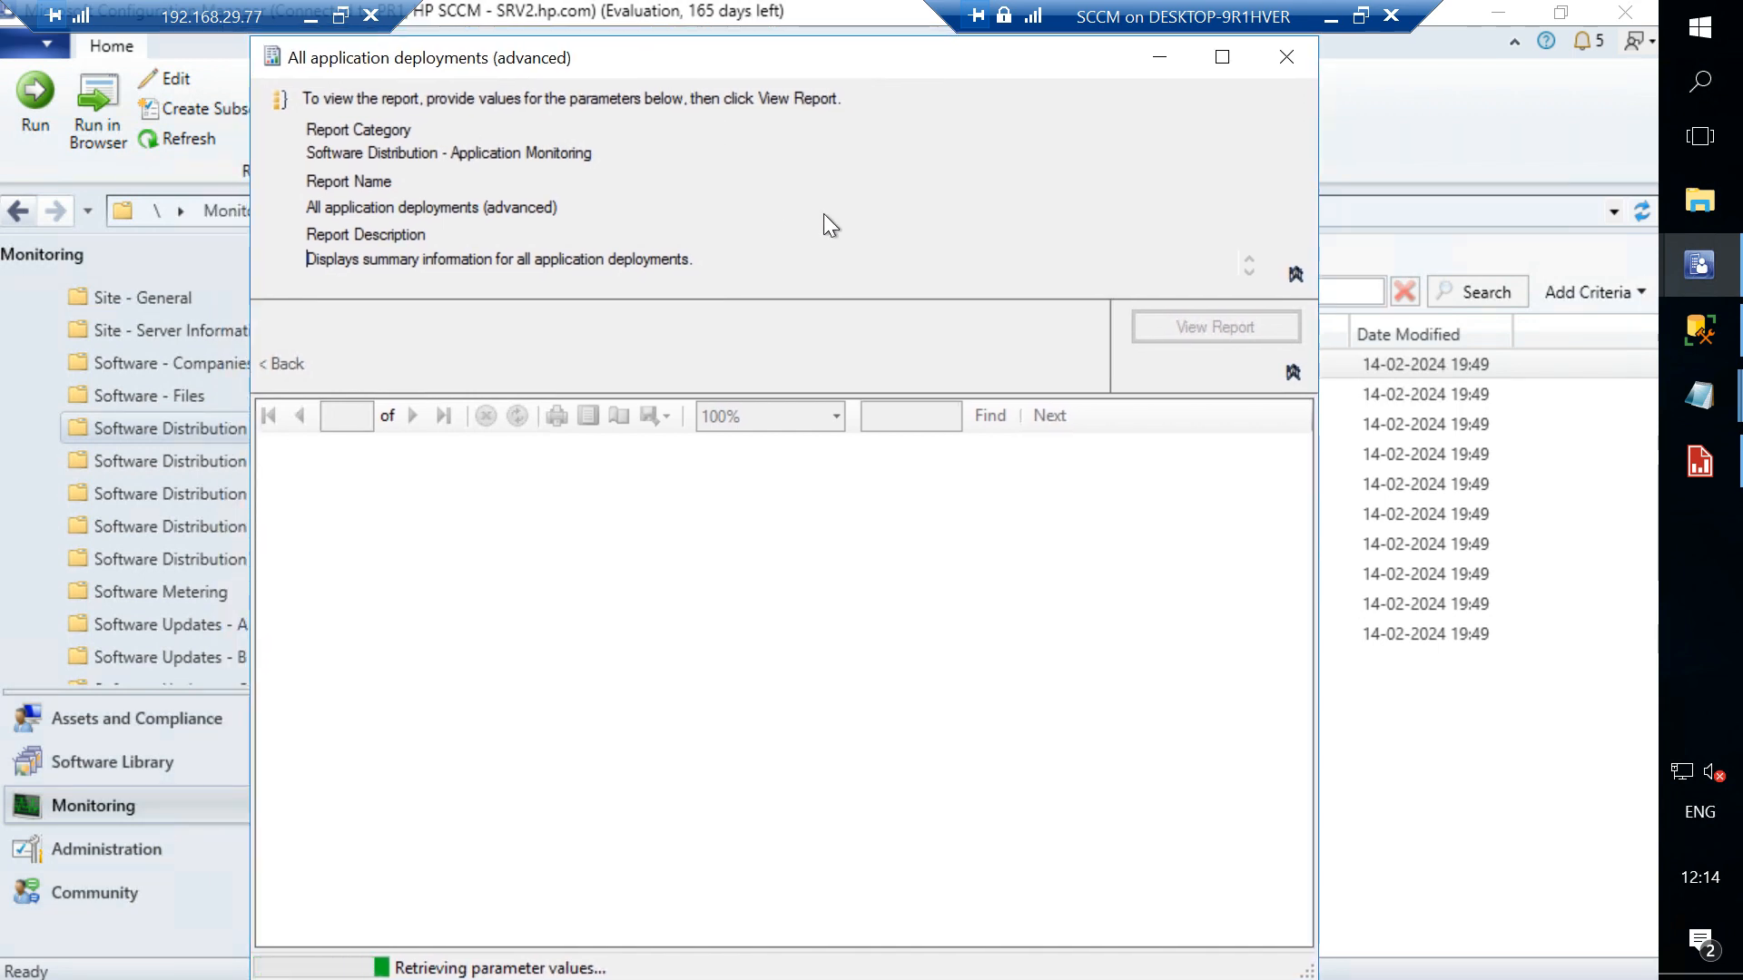
{"action": "left_click", "coordinate": [1698, 330]}
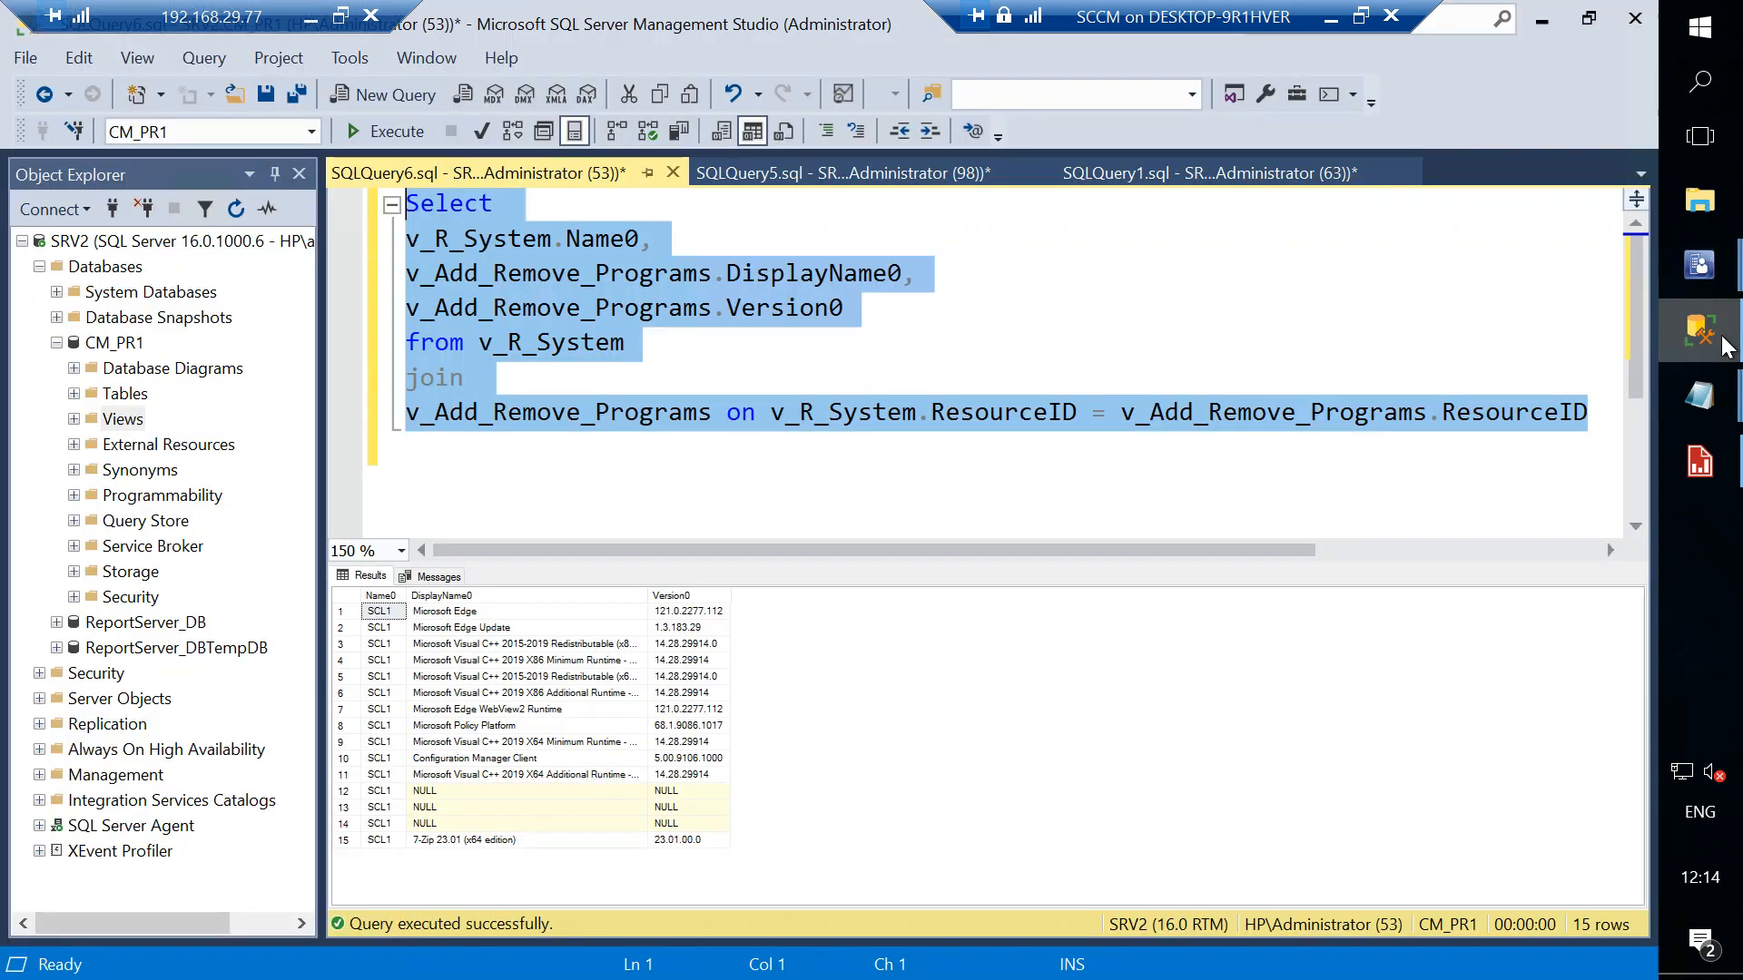
{"action": "left_click", "coordinate": [768, 440]}
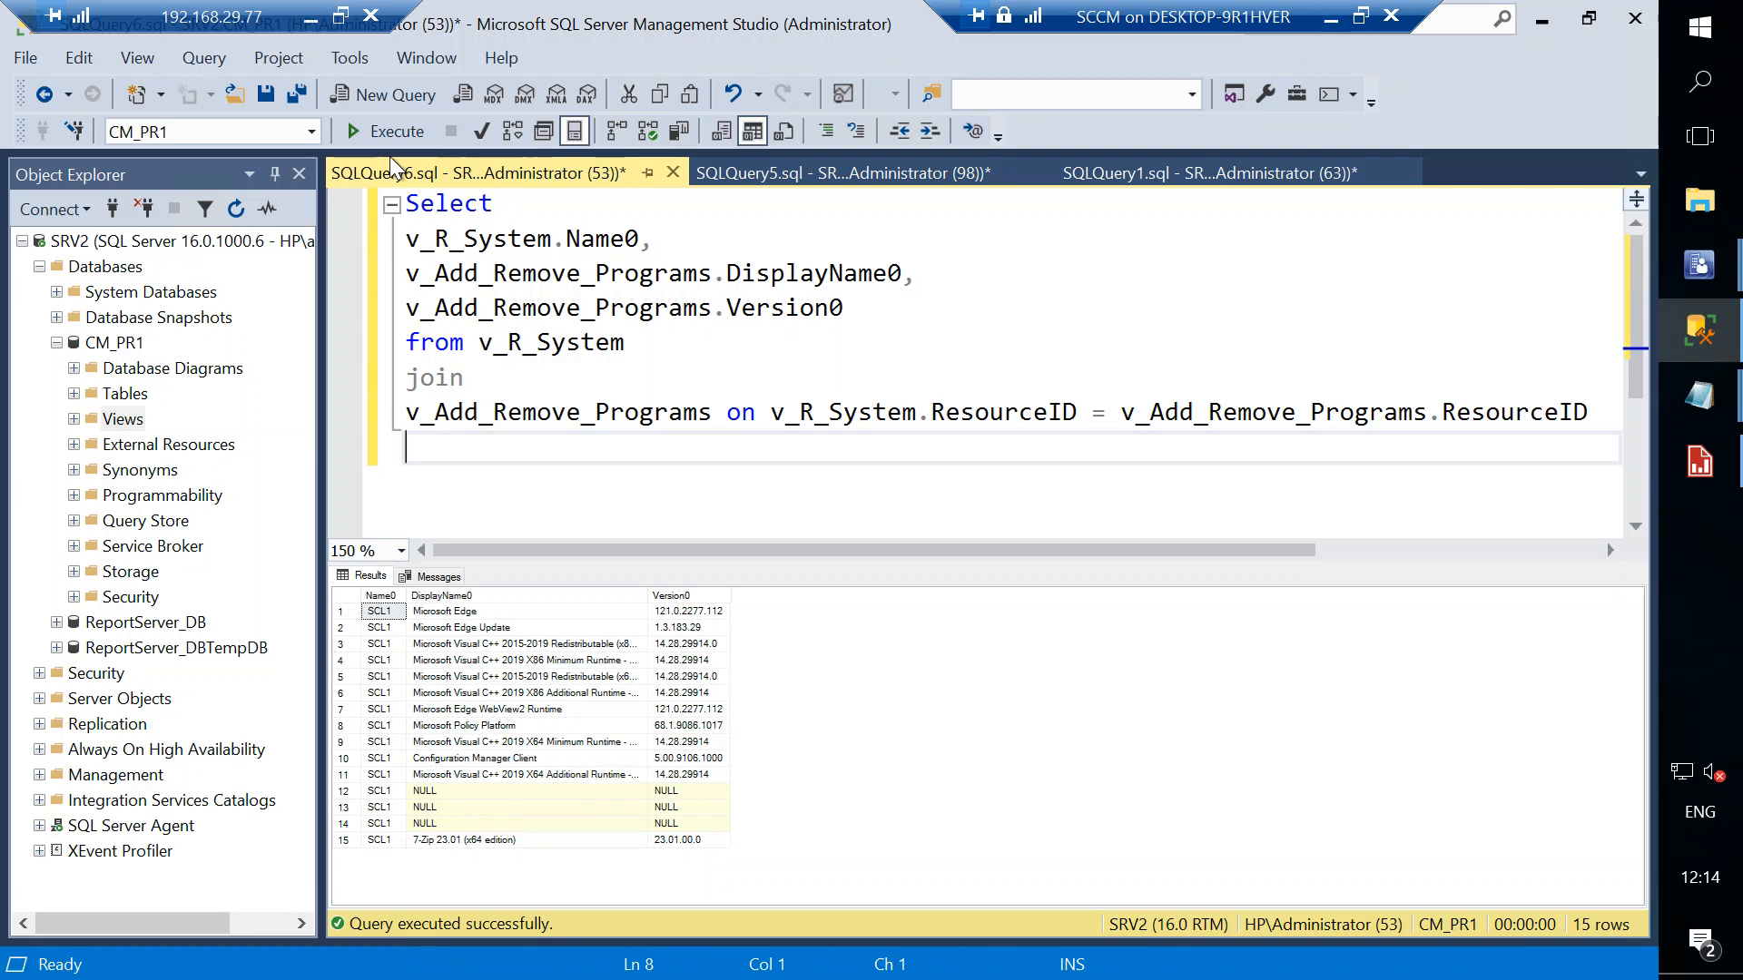
{"action": "left_click", "coordinate": [378, 134]}
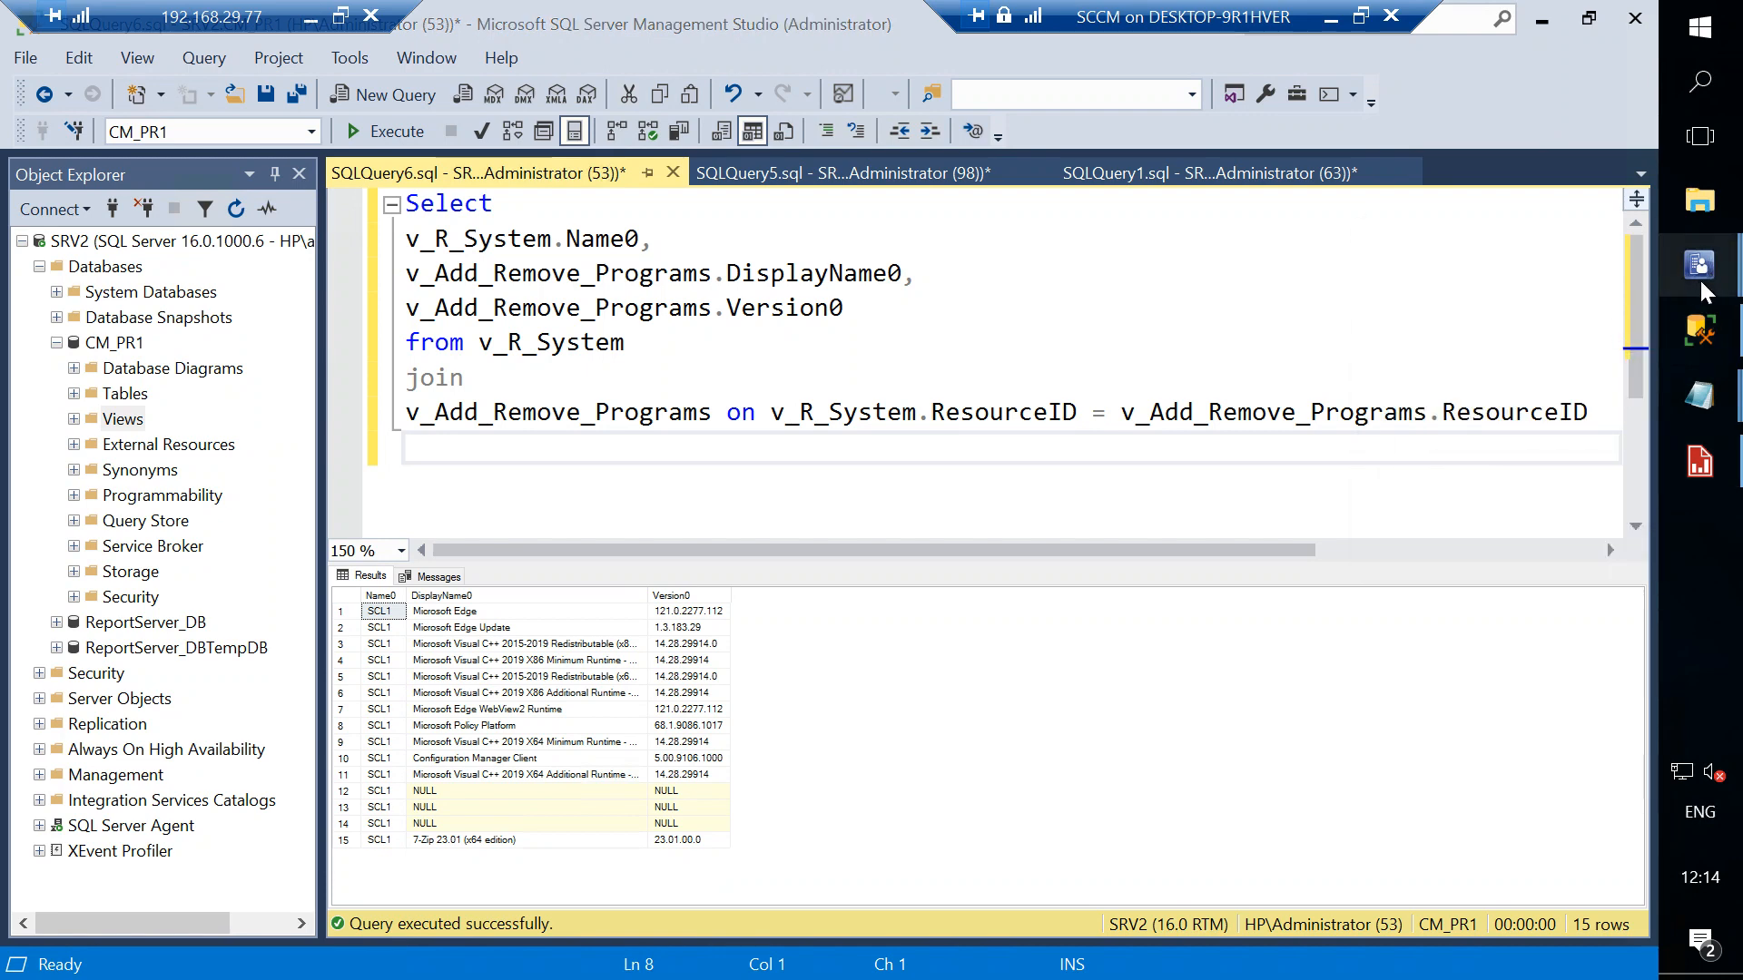
- Review the report error details in the report viewer, then dismiss the error and close the viewer window
{"action": "mouse_move", "coordinate": [1701, 281]}
{"action": "left_click", "coordinate": [1486, 389]}
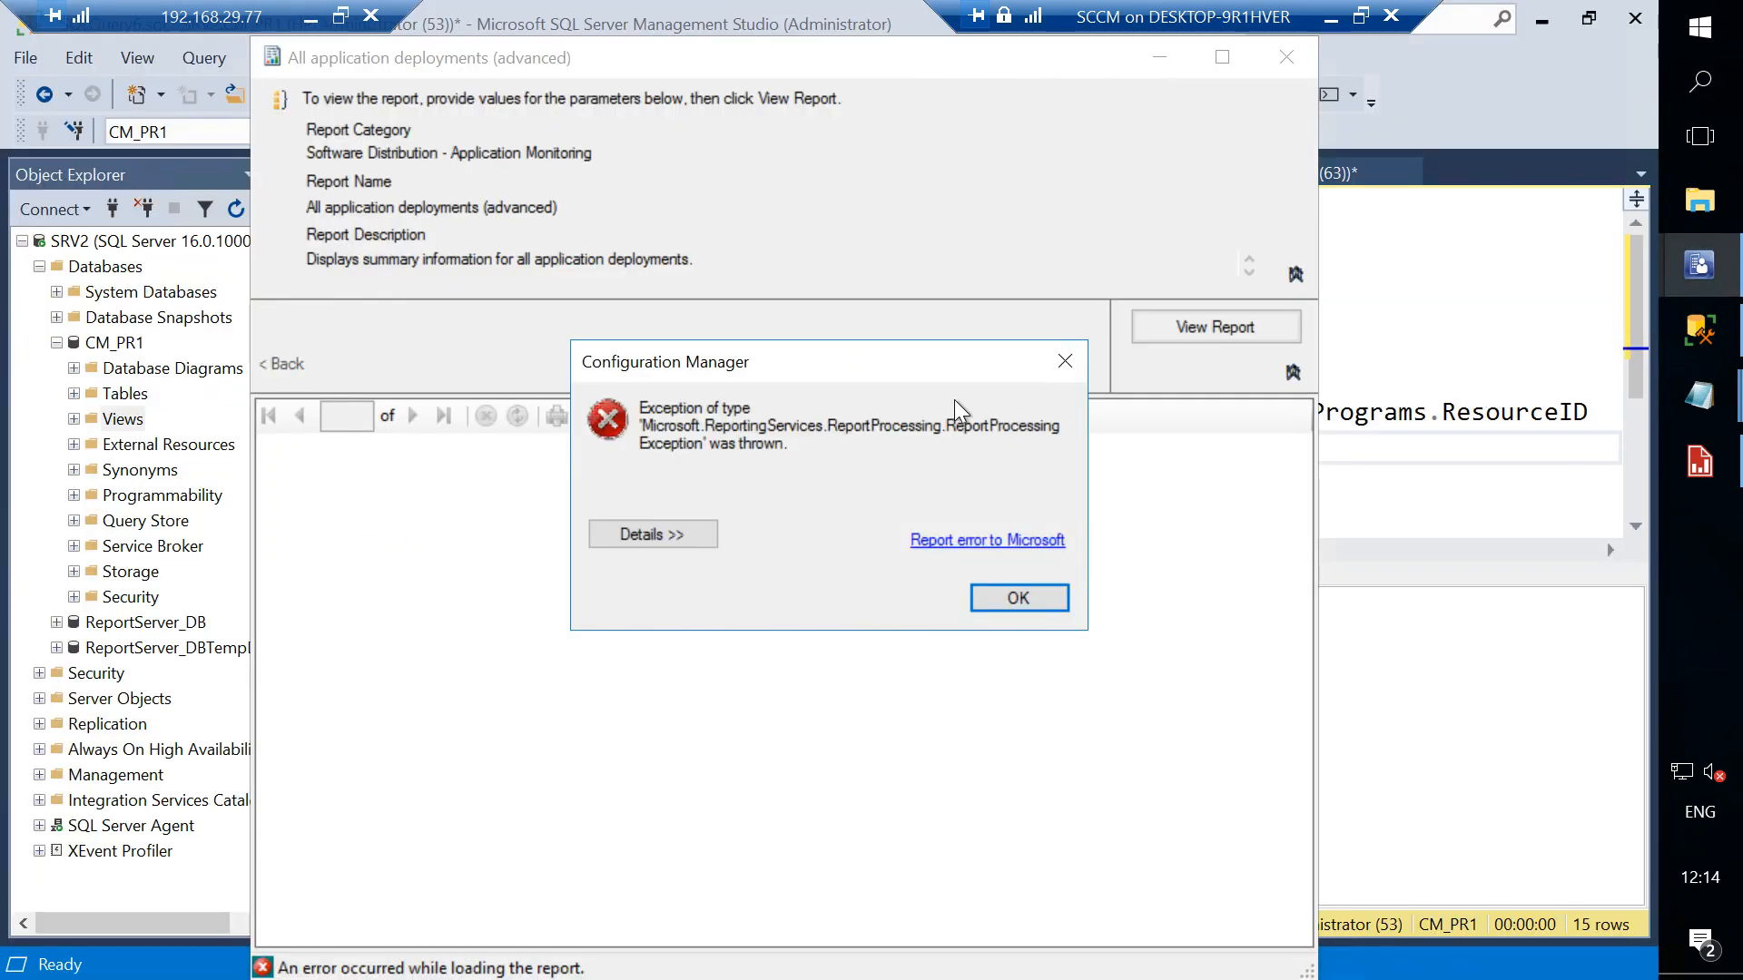
{"action": "left_click", "coordinate": [662, 532]}
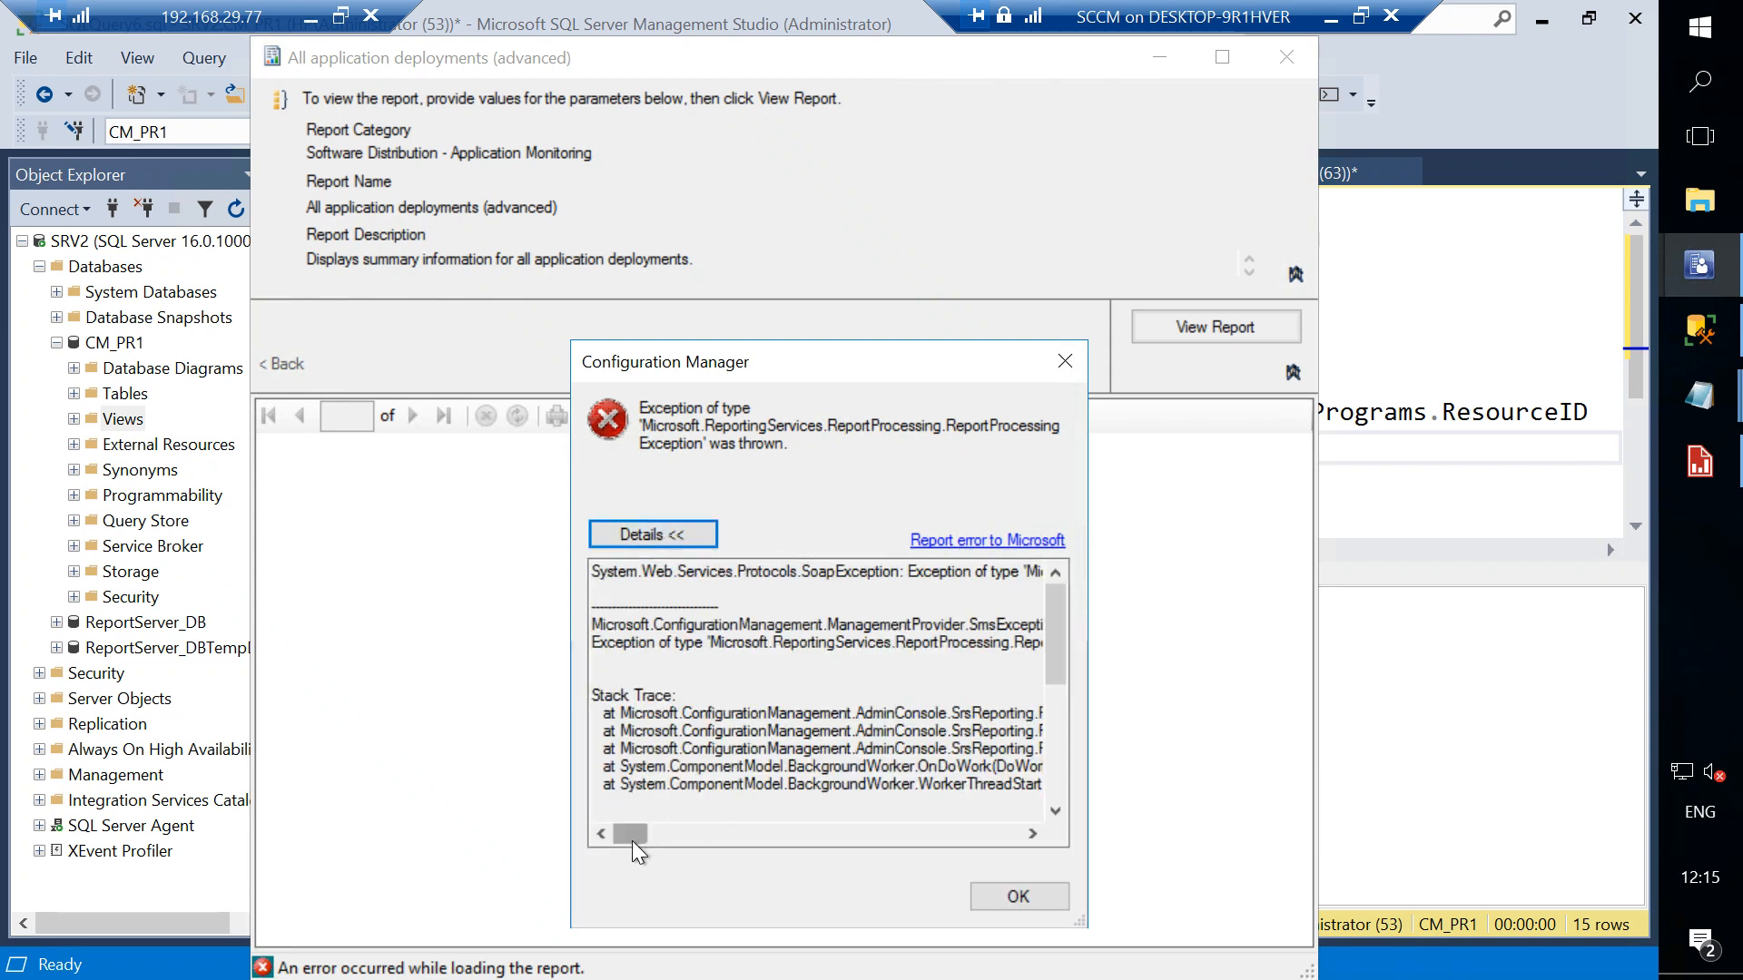
{"action": "left_click_drag", "start_coordinate": [633, 837], "coordinate": [1026, 813]}
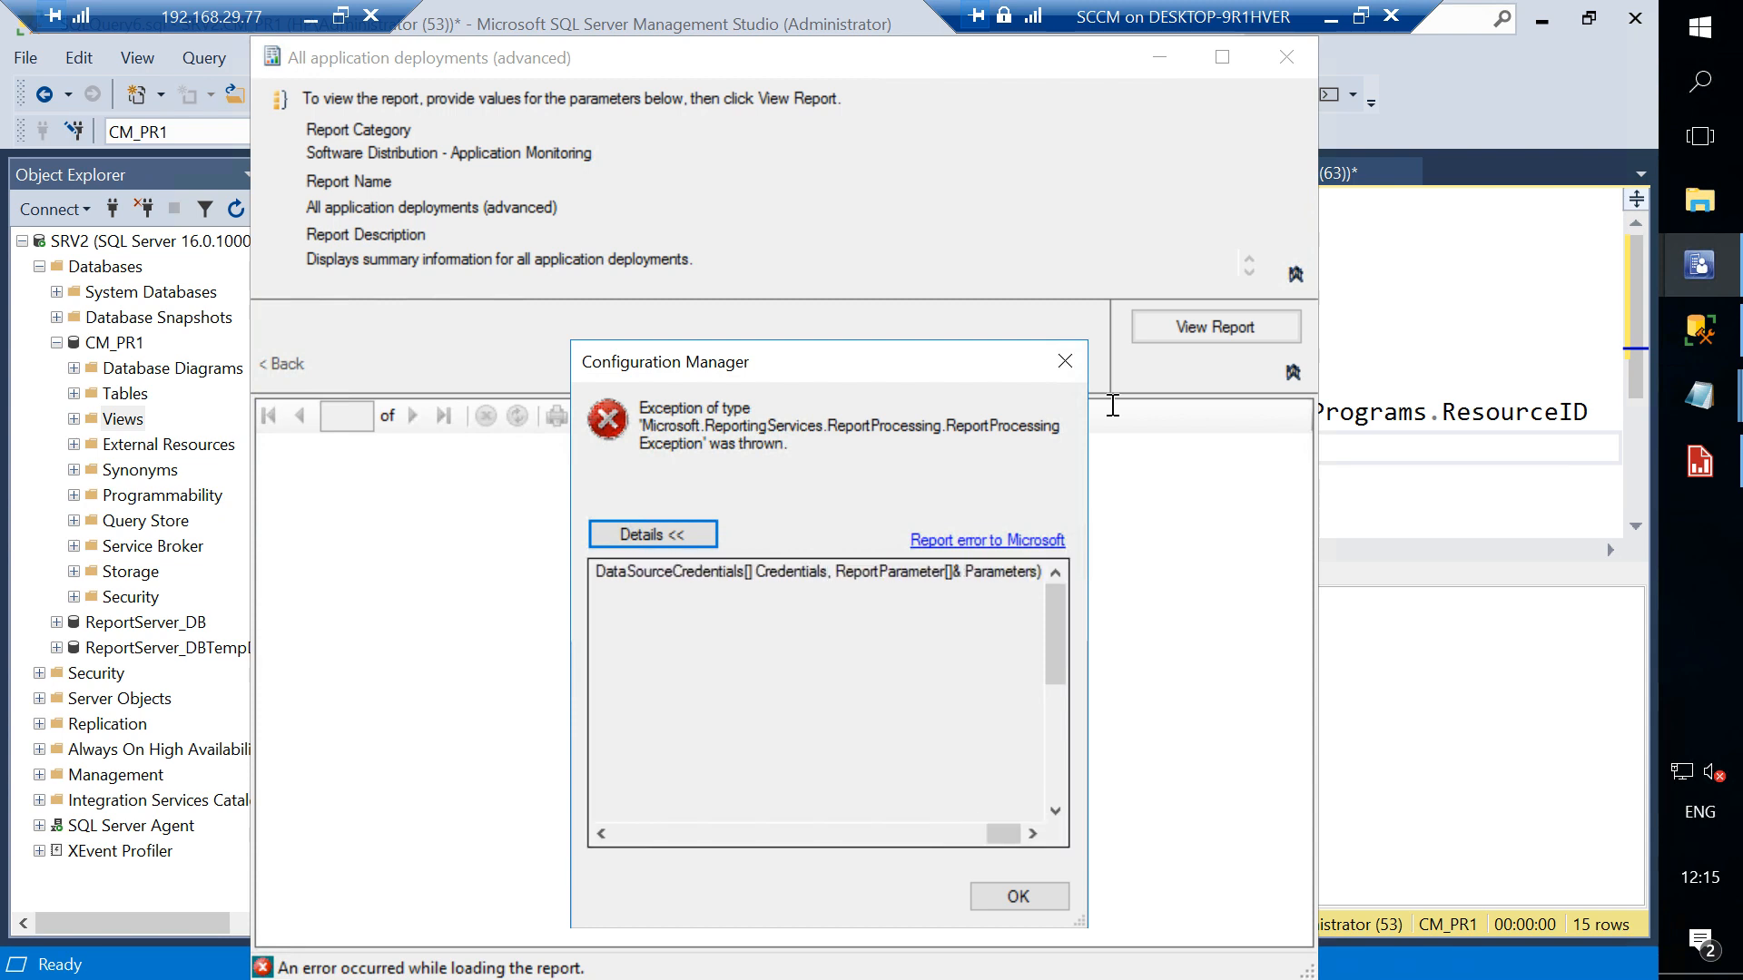
{"action": "left_click", "coordinate": [1066, 360]}
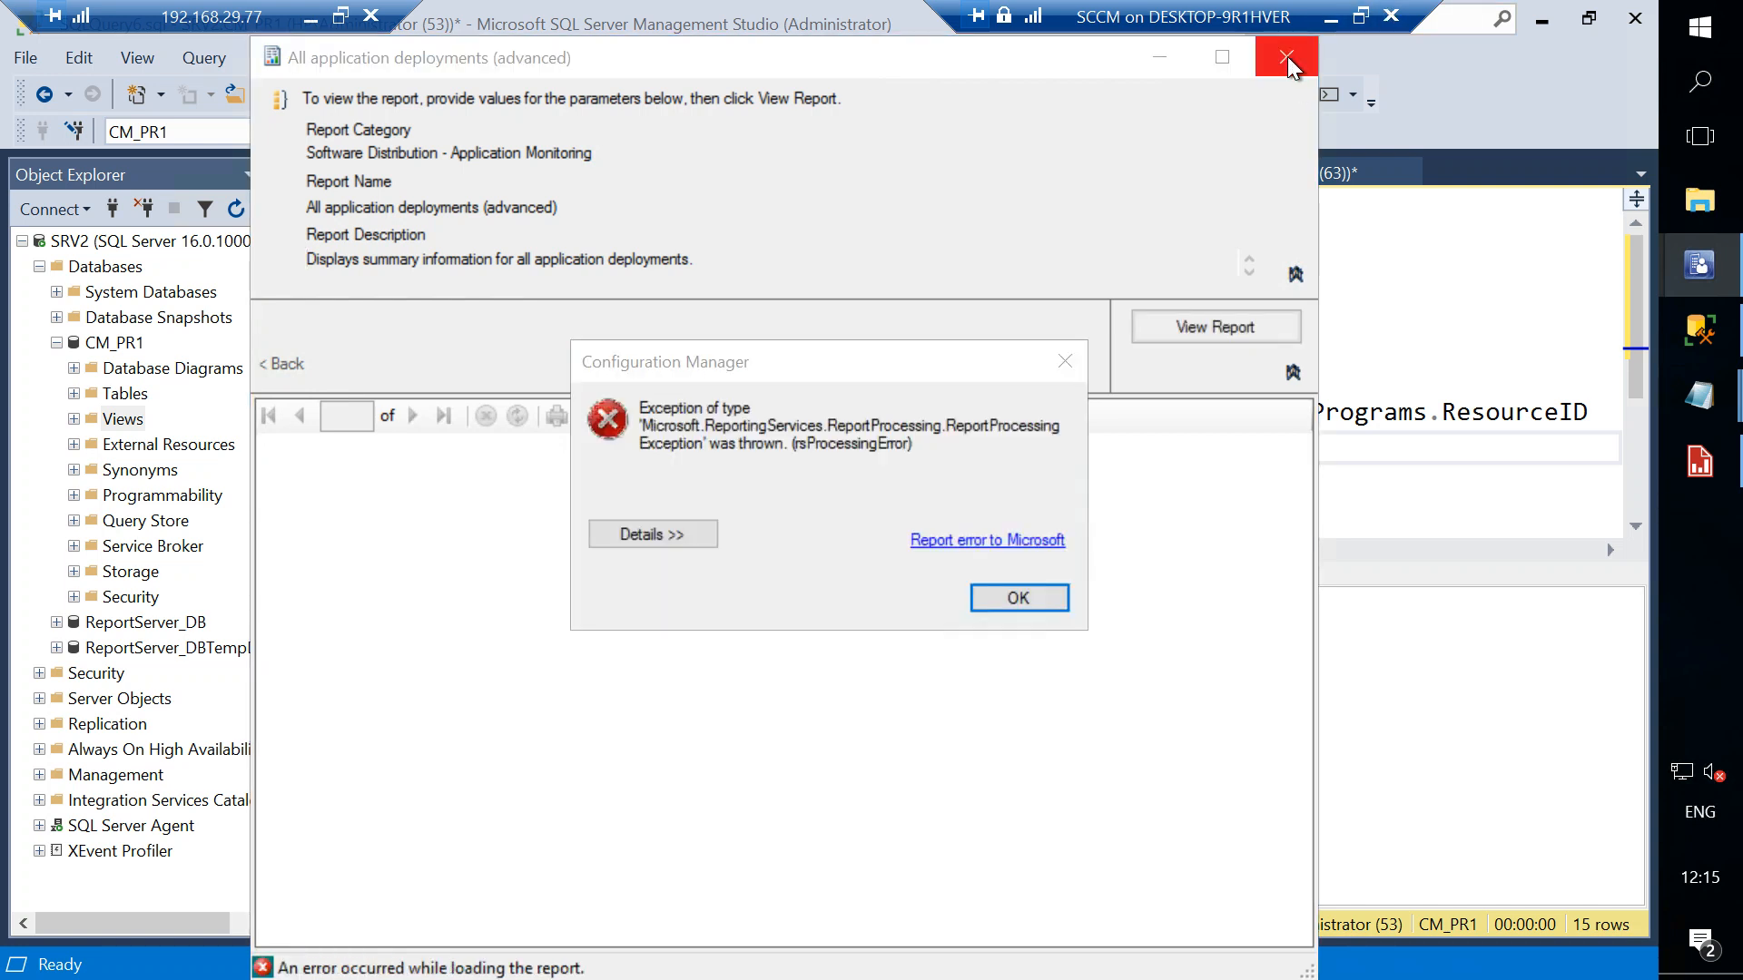
{"action": "left_click", "coordinate": [1287, 57]}
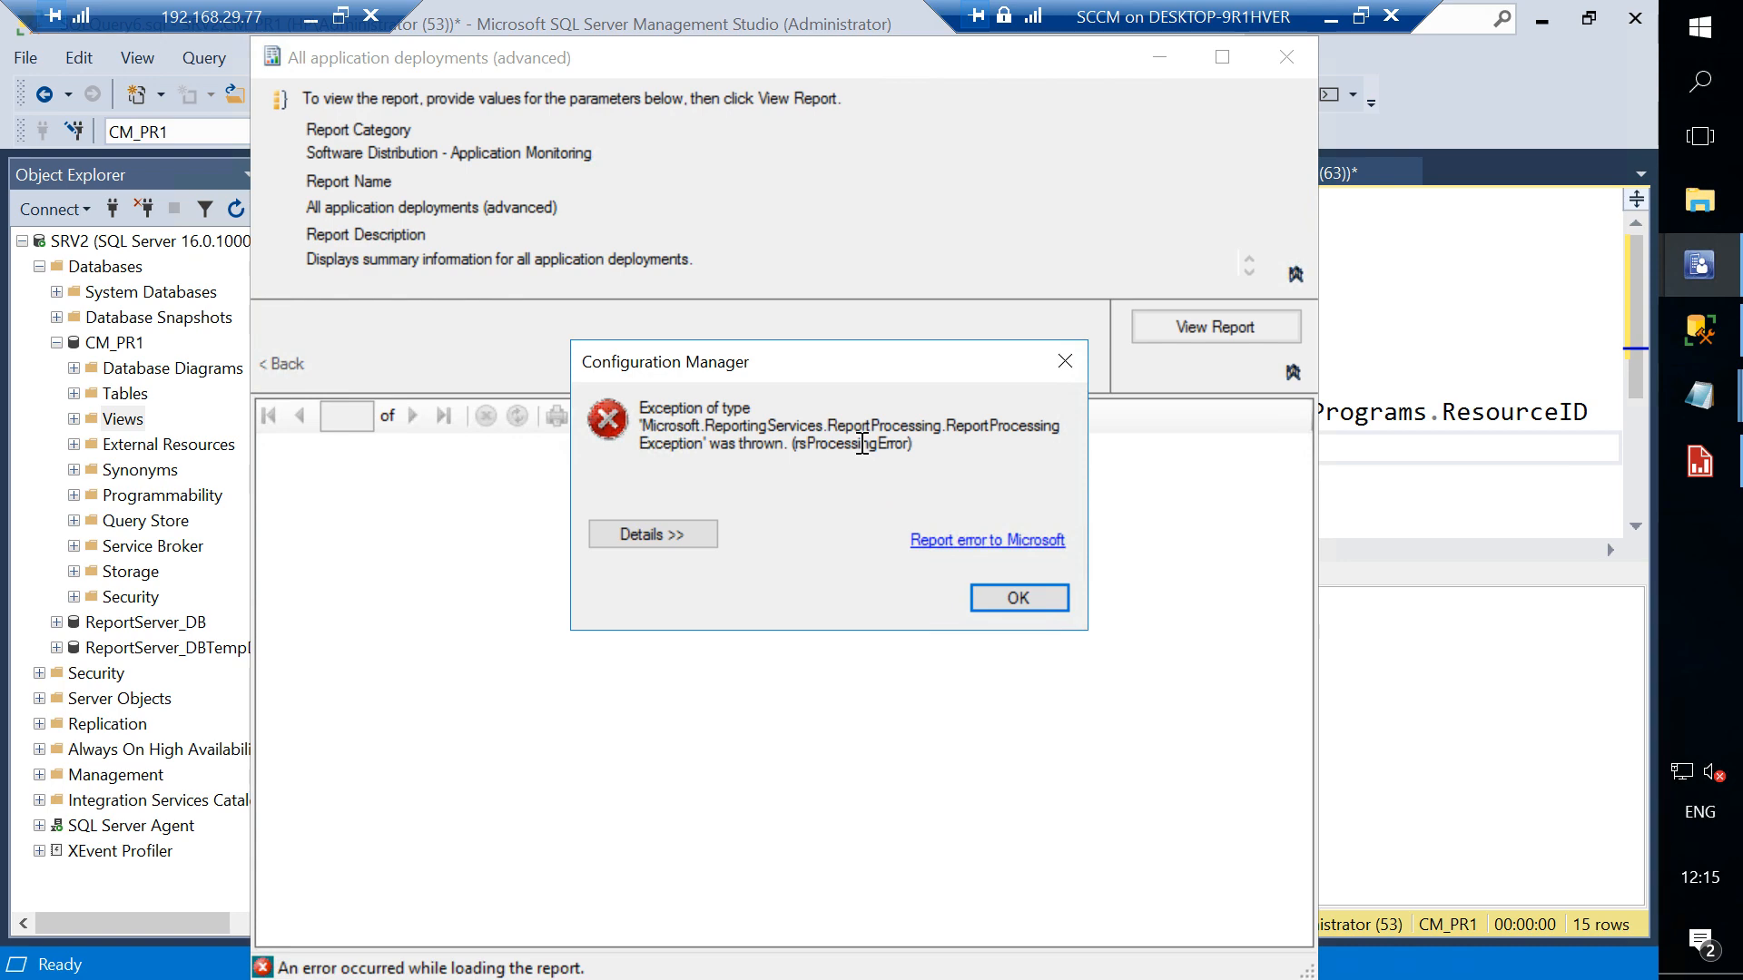
{"action": "left_click", "coordinate": [1042, 598]}
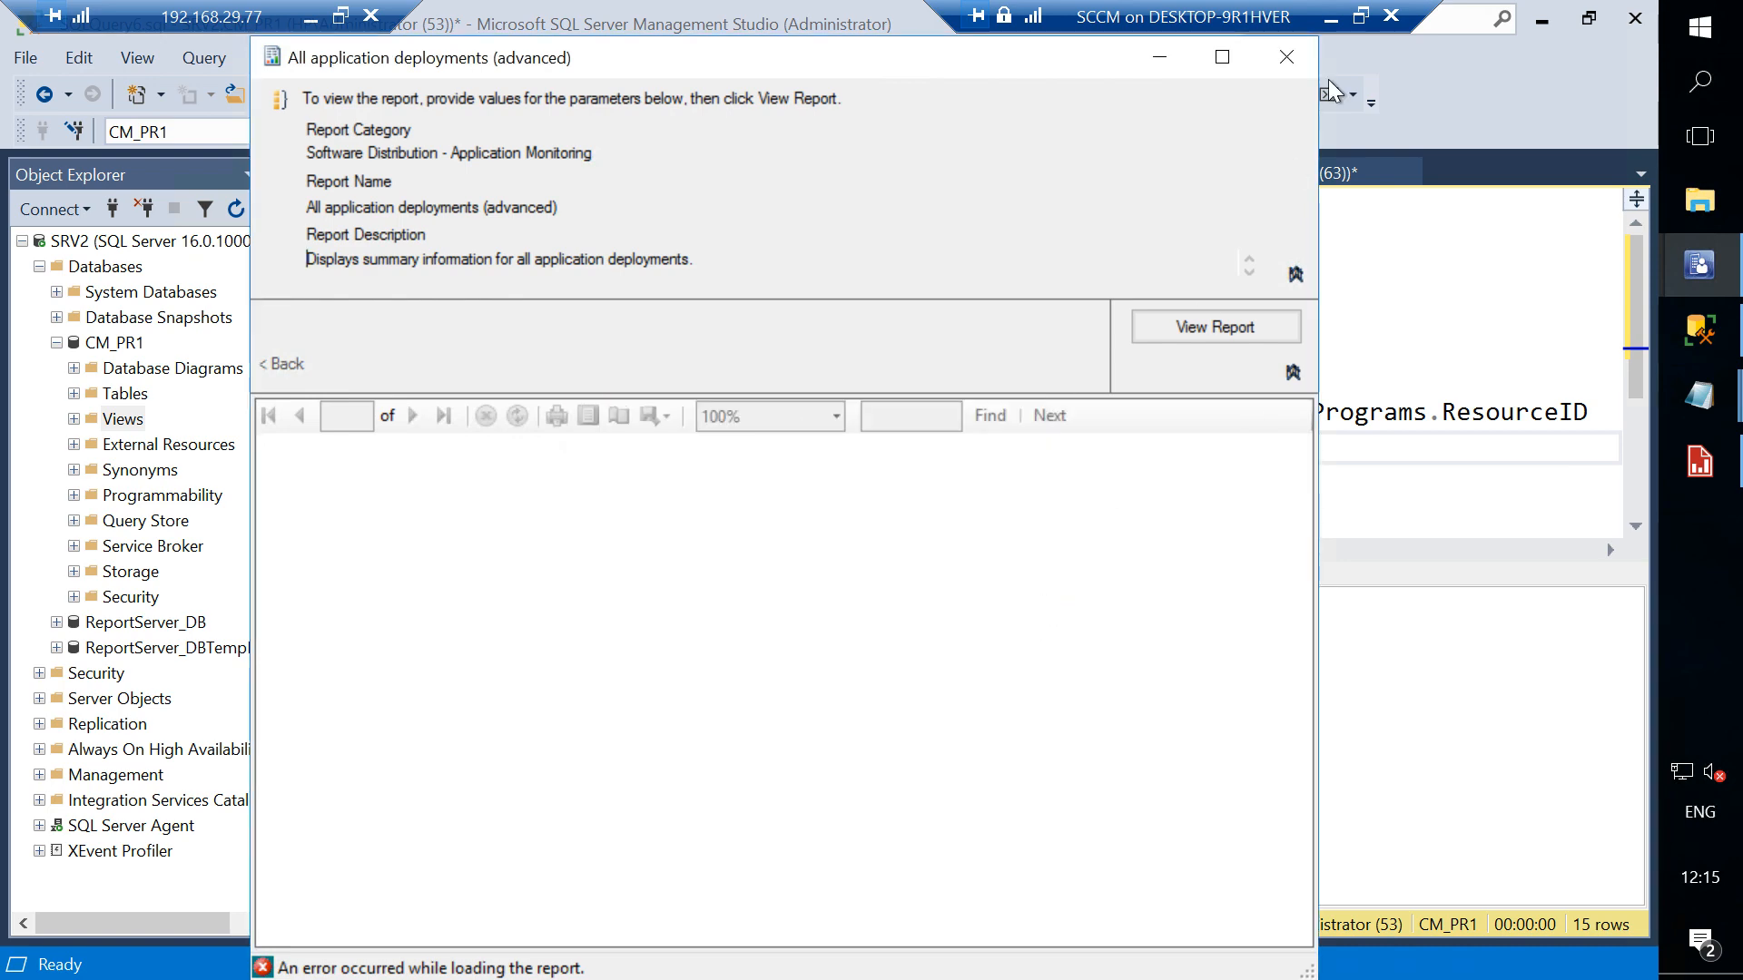
{"action": "left_click", "coordinate": [1285, 55]}
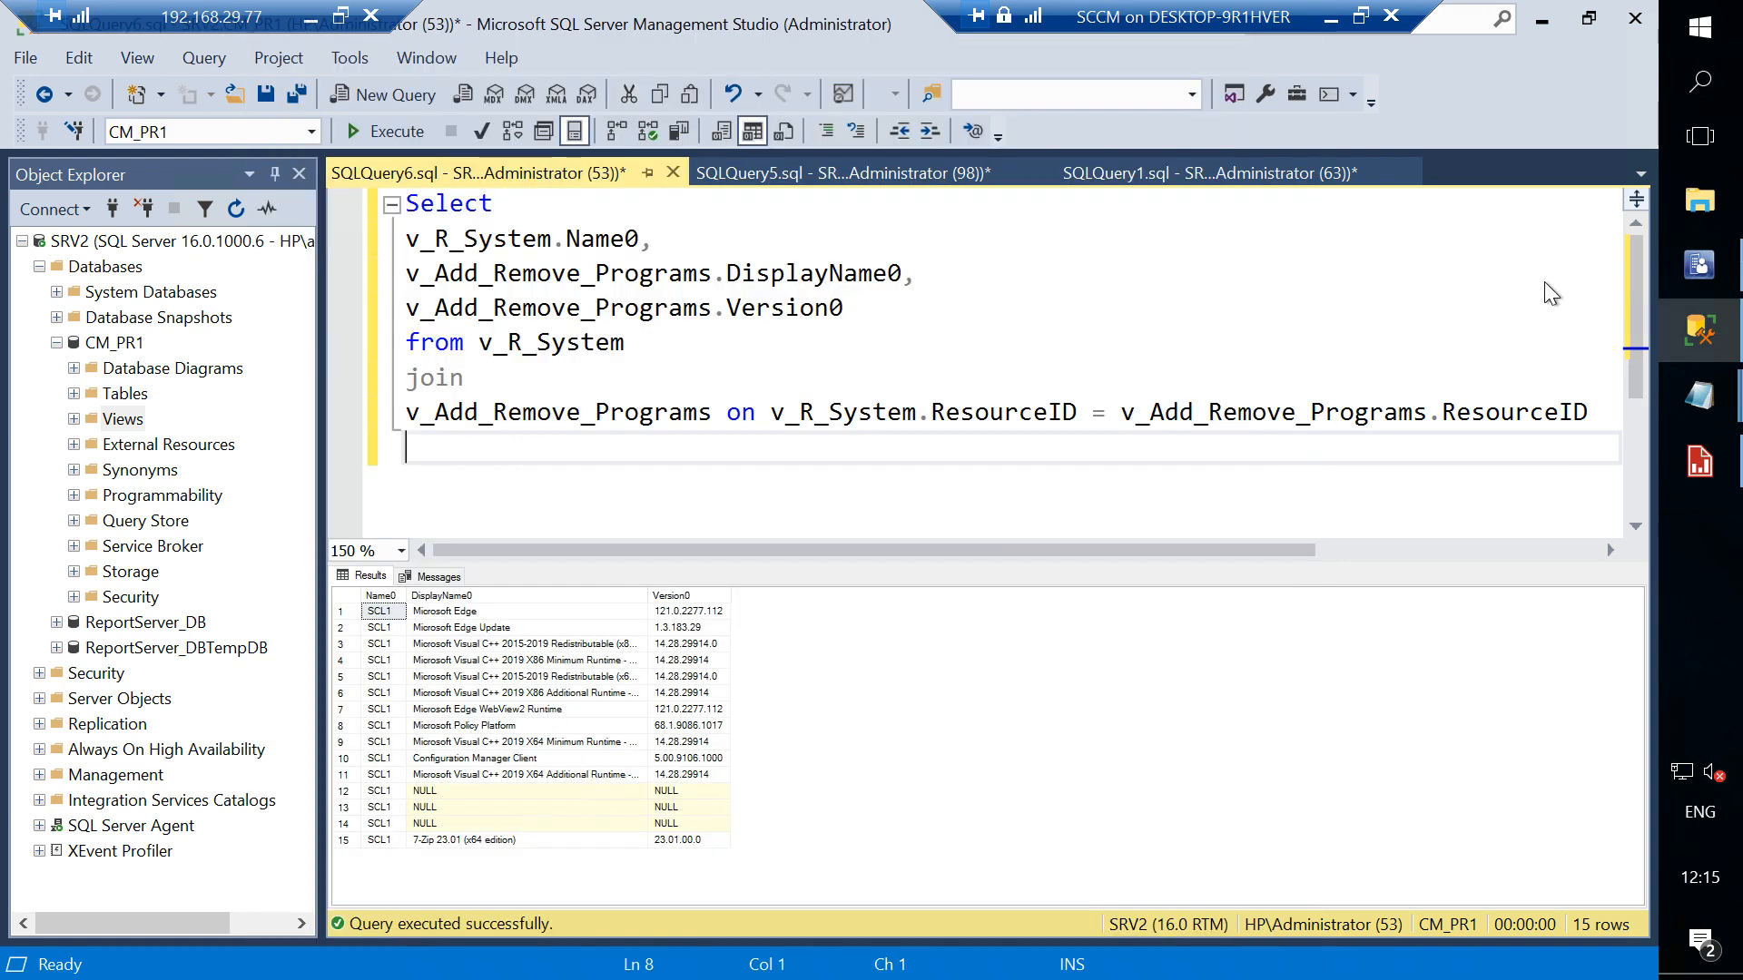
{"action": "left_click", "coordinate": [1673, 271]}
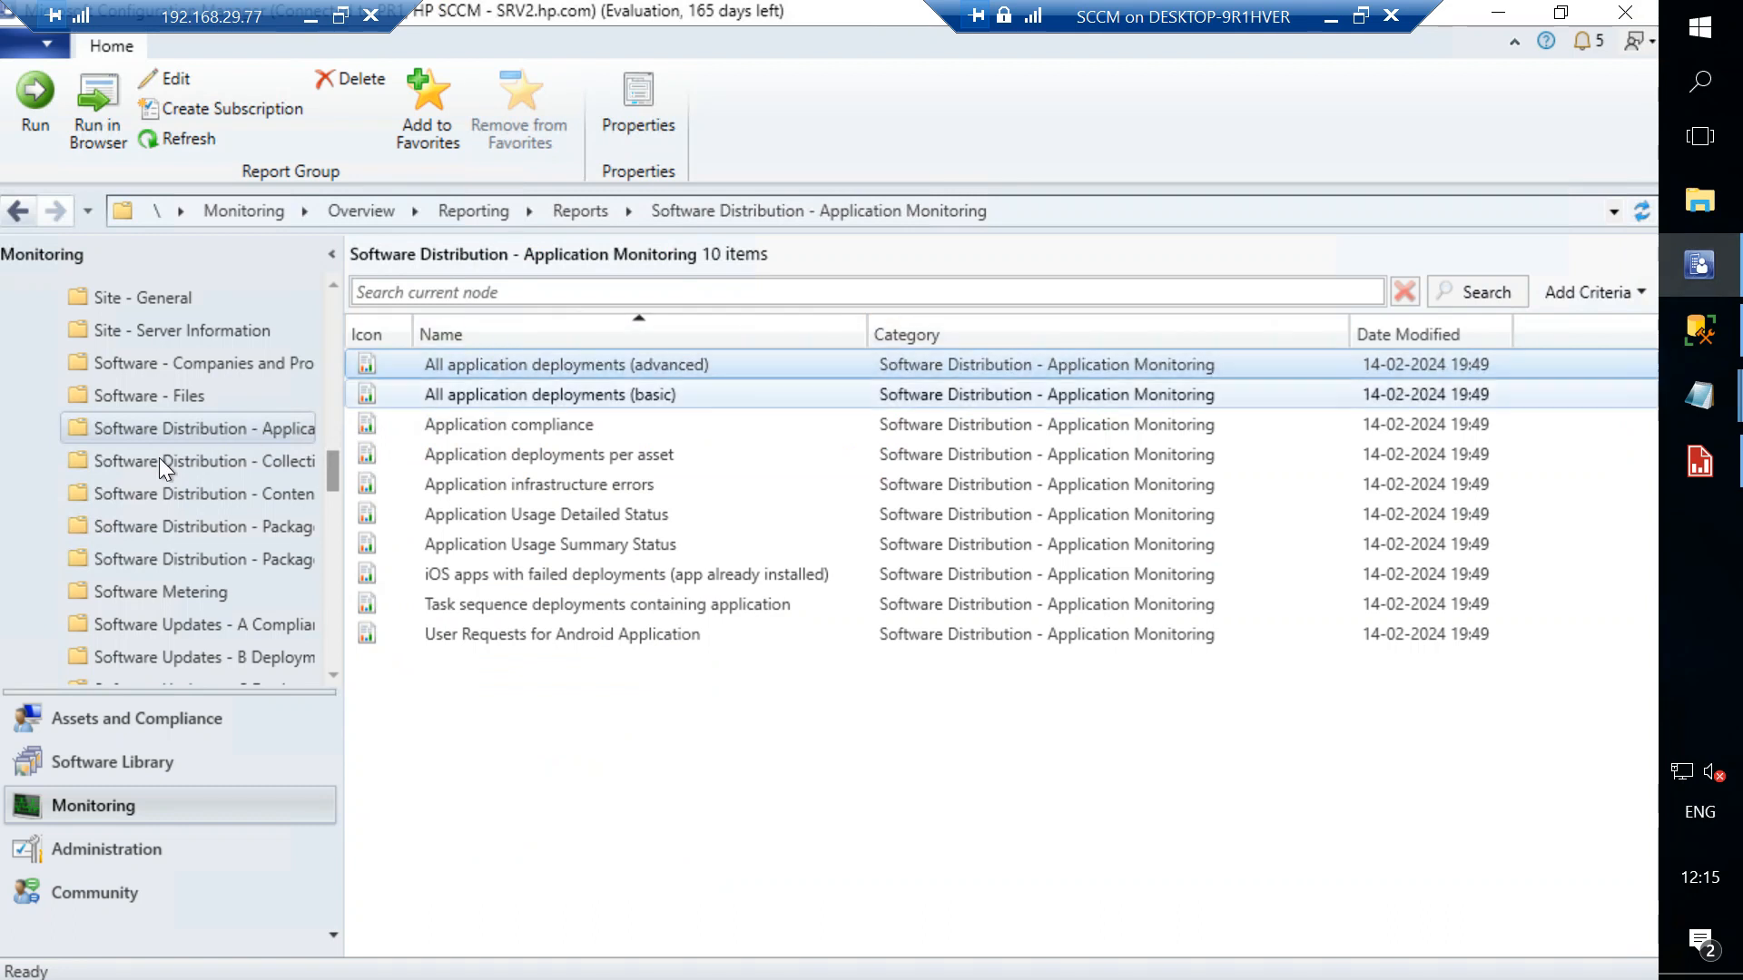
{"action": "scroll", "coordinate": [160, 457], "scroll_direction": "up", "scroll_amount": 7}
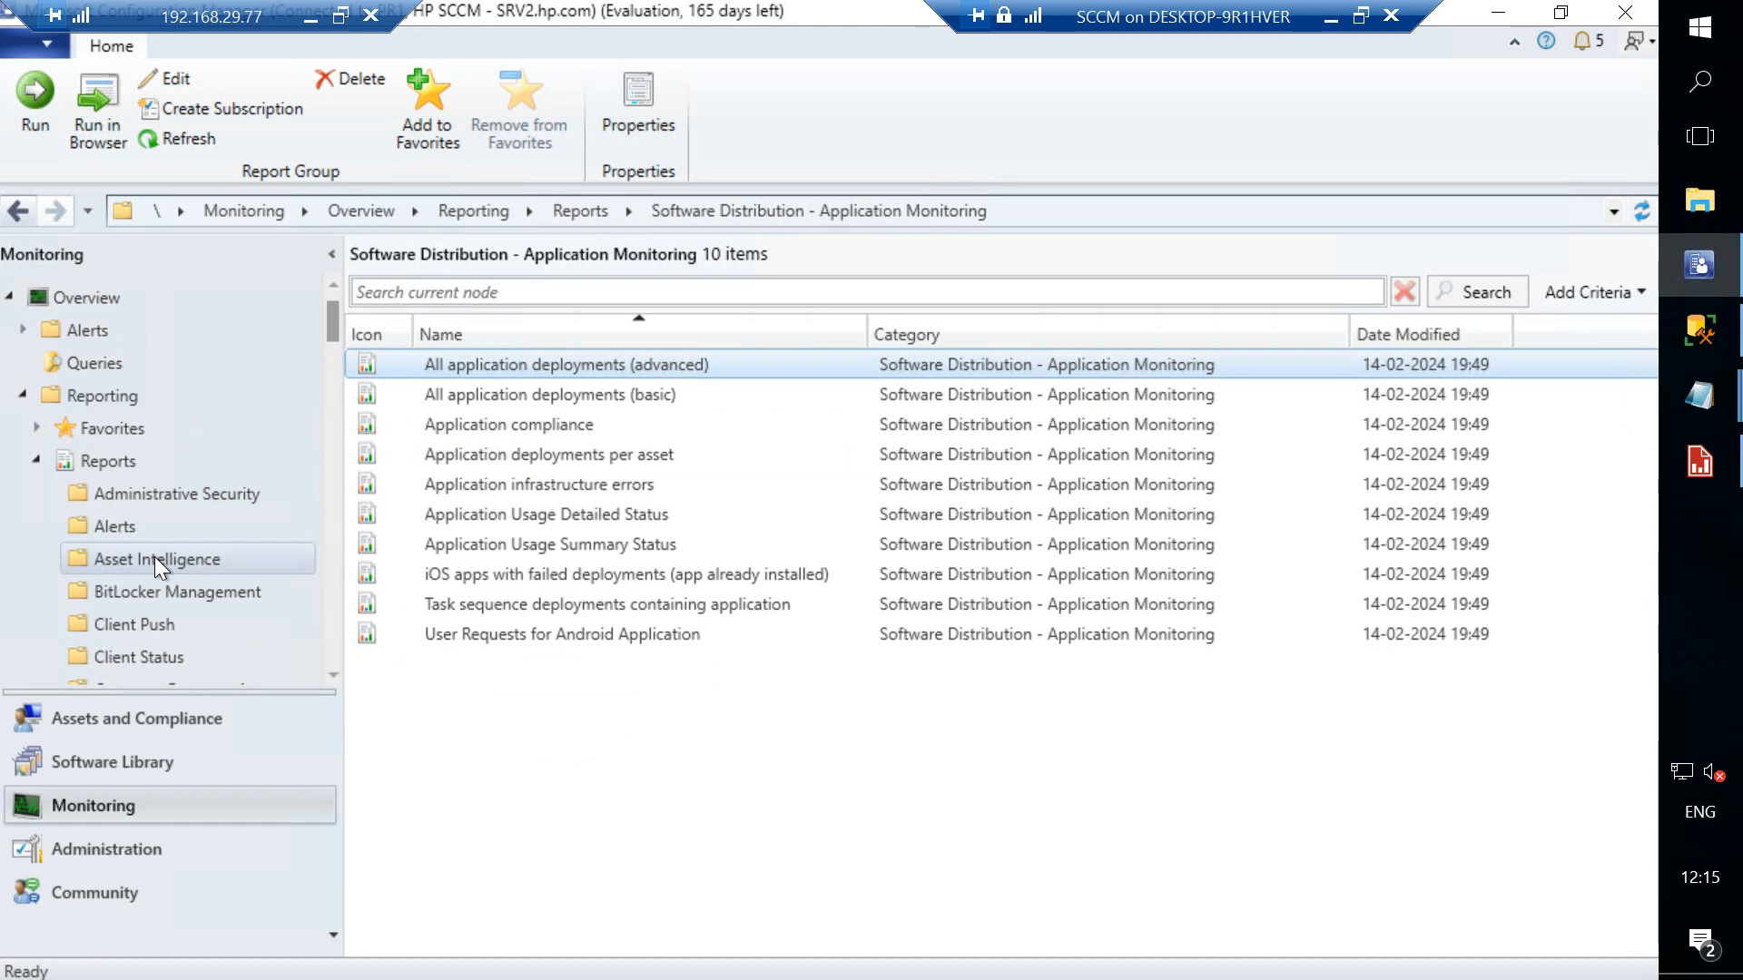
{"action": "left_click", "coordinate": [311, 16]}
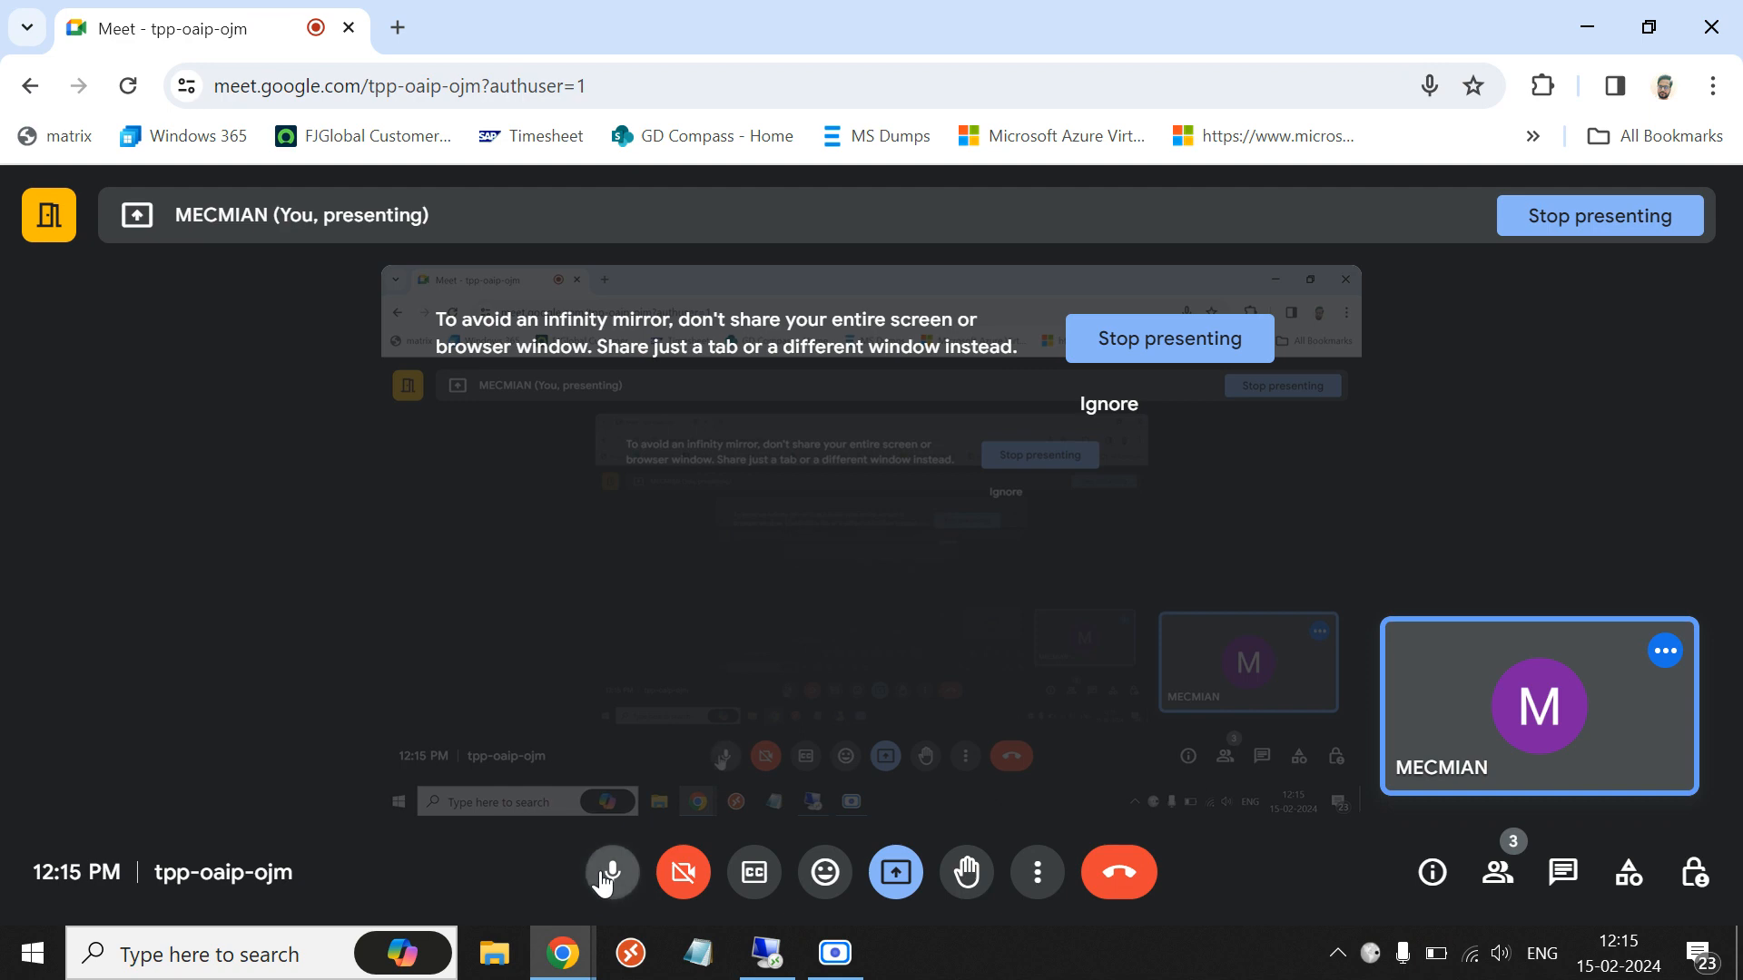
{"action": "left_click", "coordinate": [610, 873]}
{"action": "left_click", "coordinate": [833, 962]}
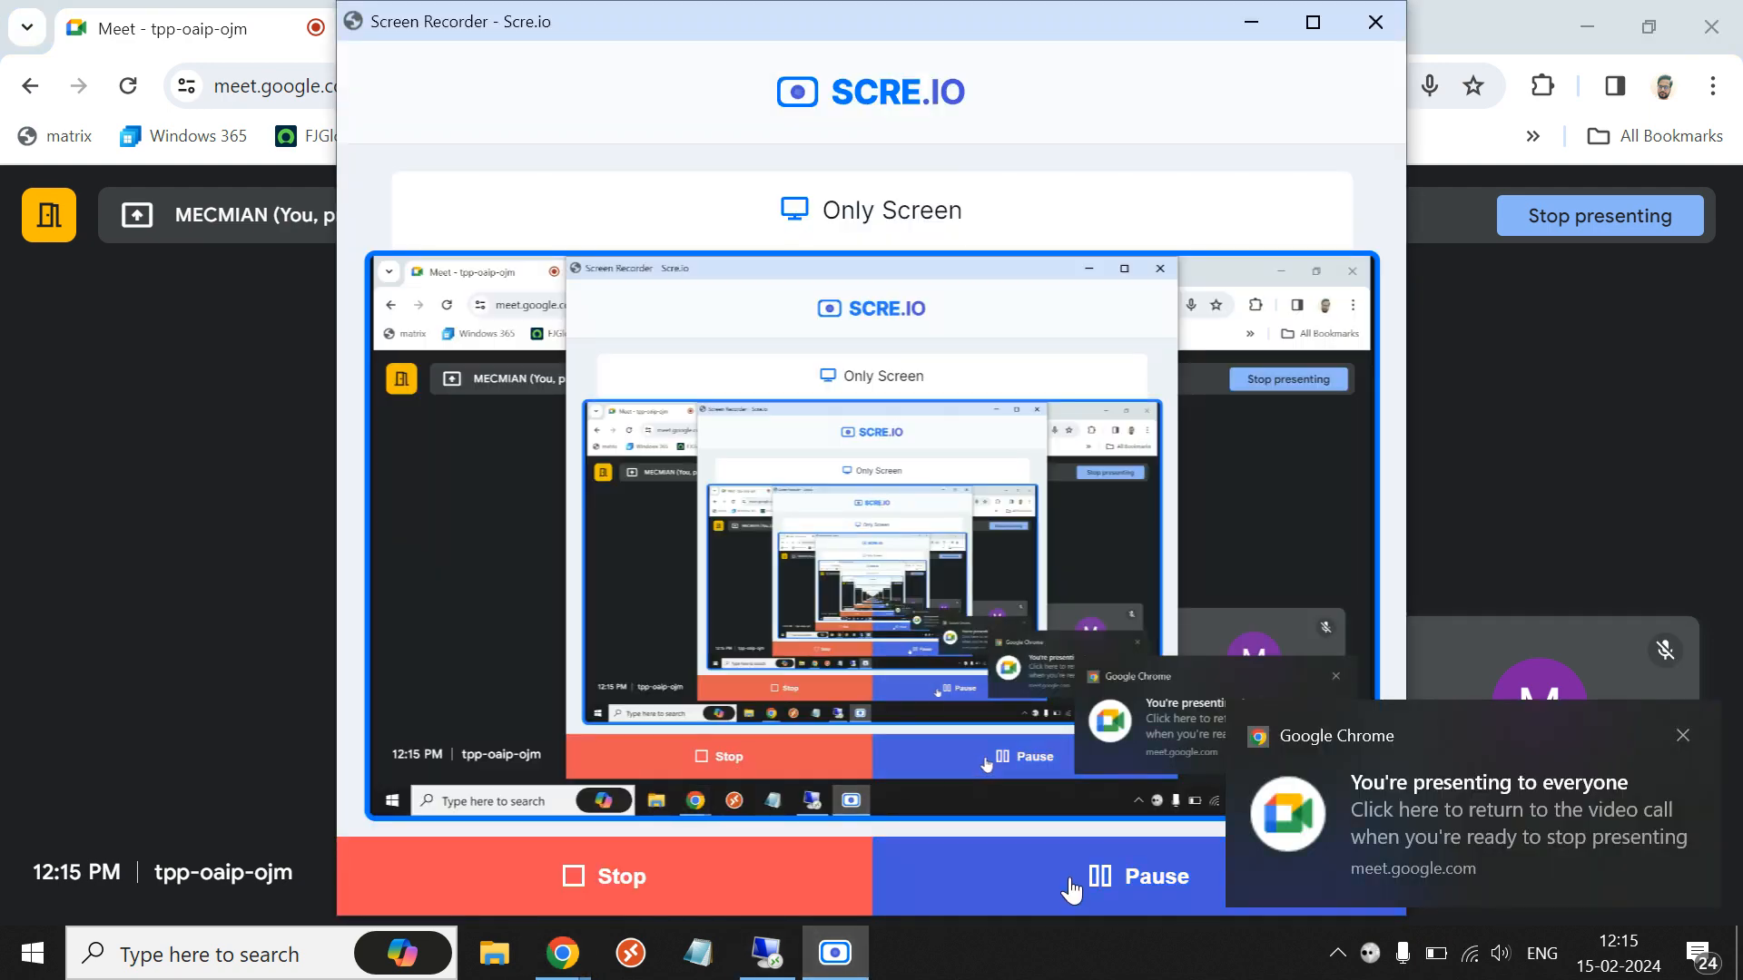
{"action": "left_click", "coordinate": [1065, 879]}
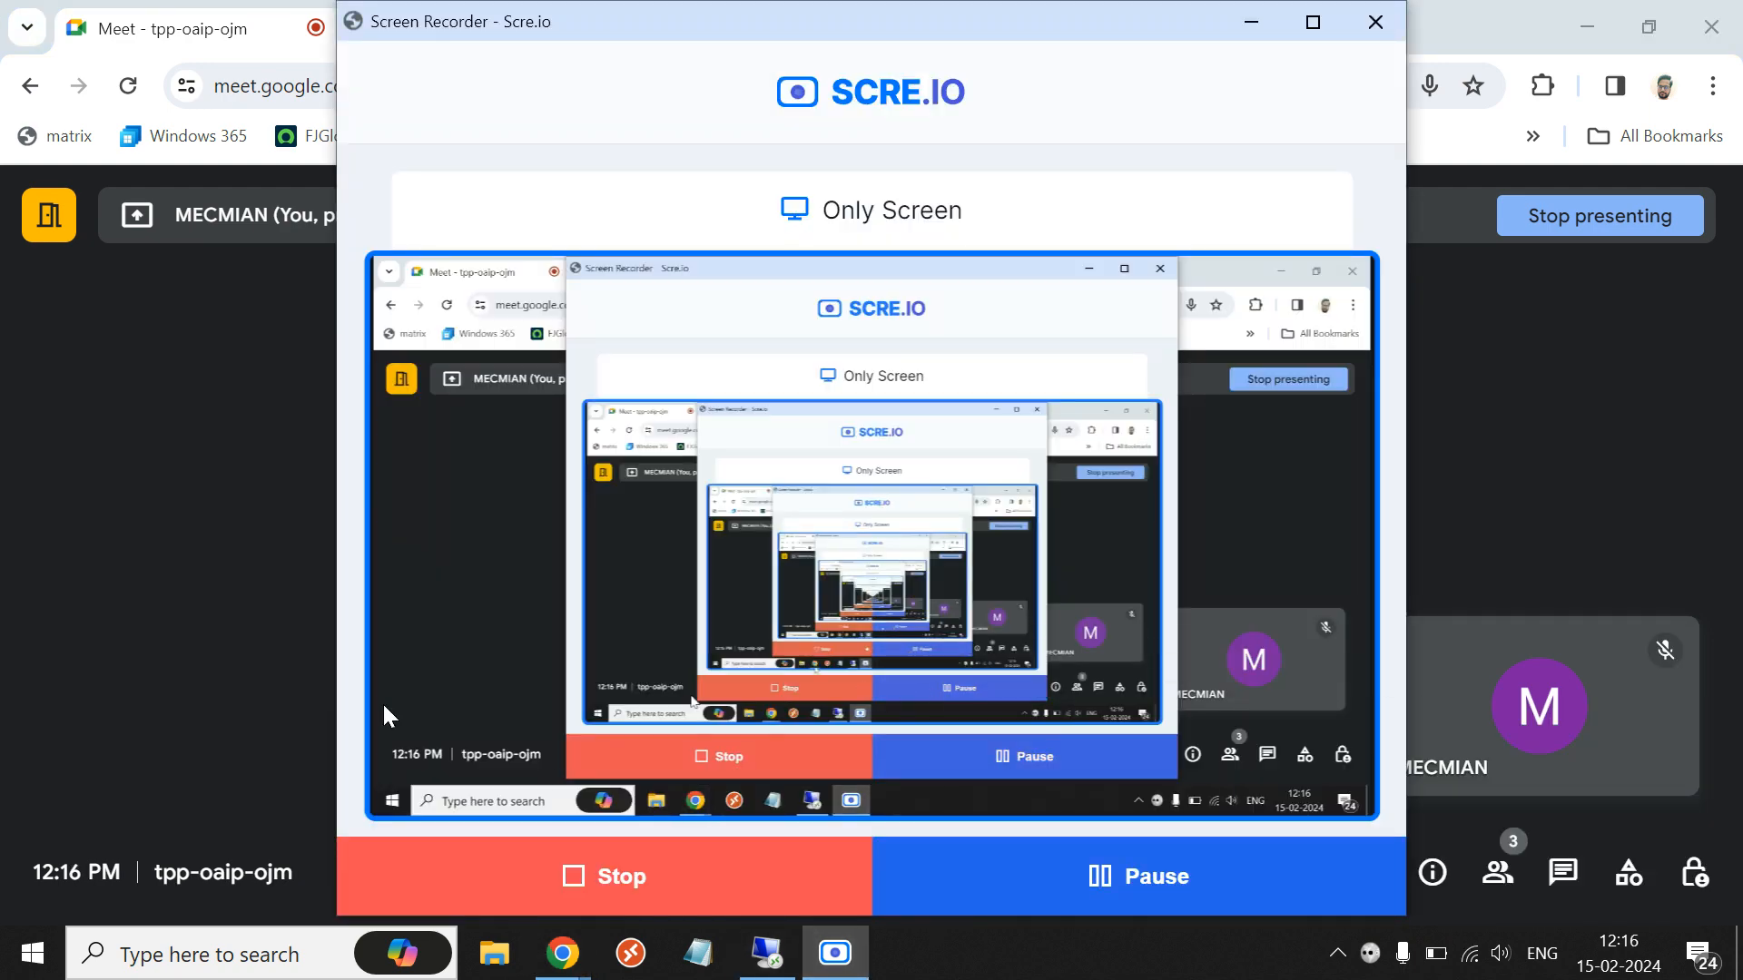
{"action": "left_click", "coordinate": [124, 603]}
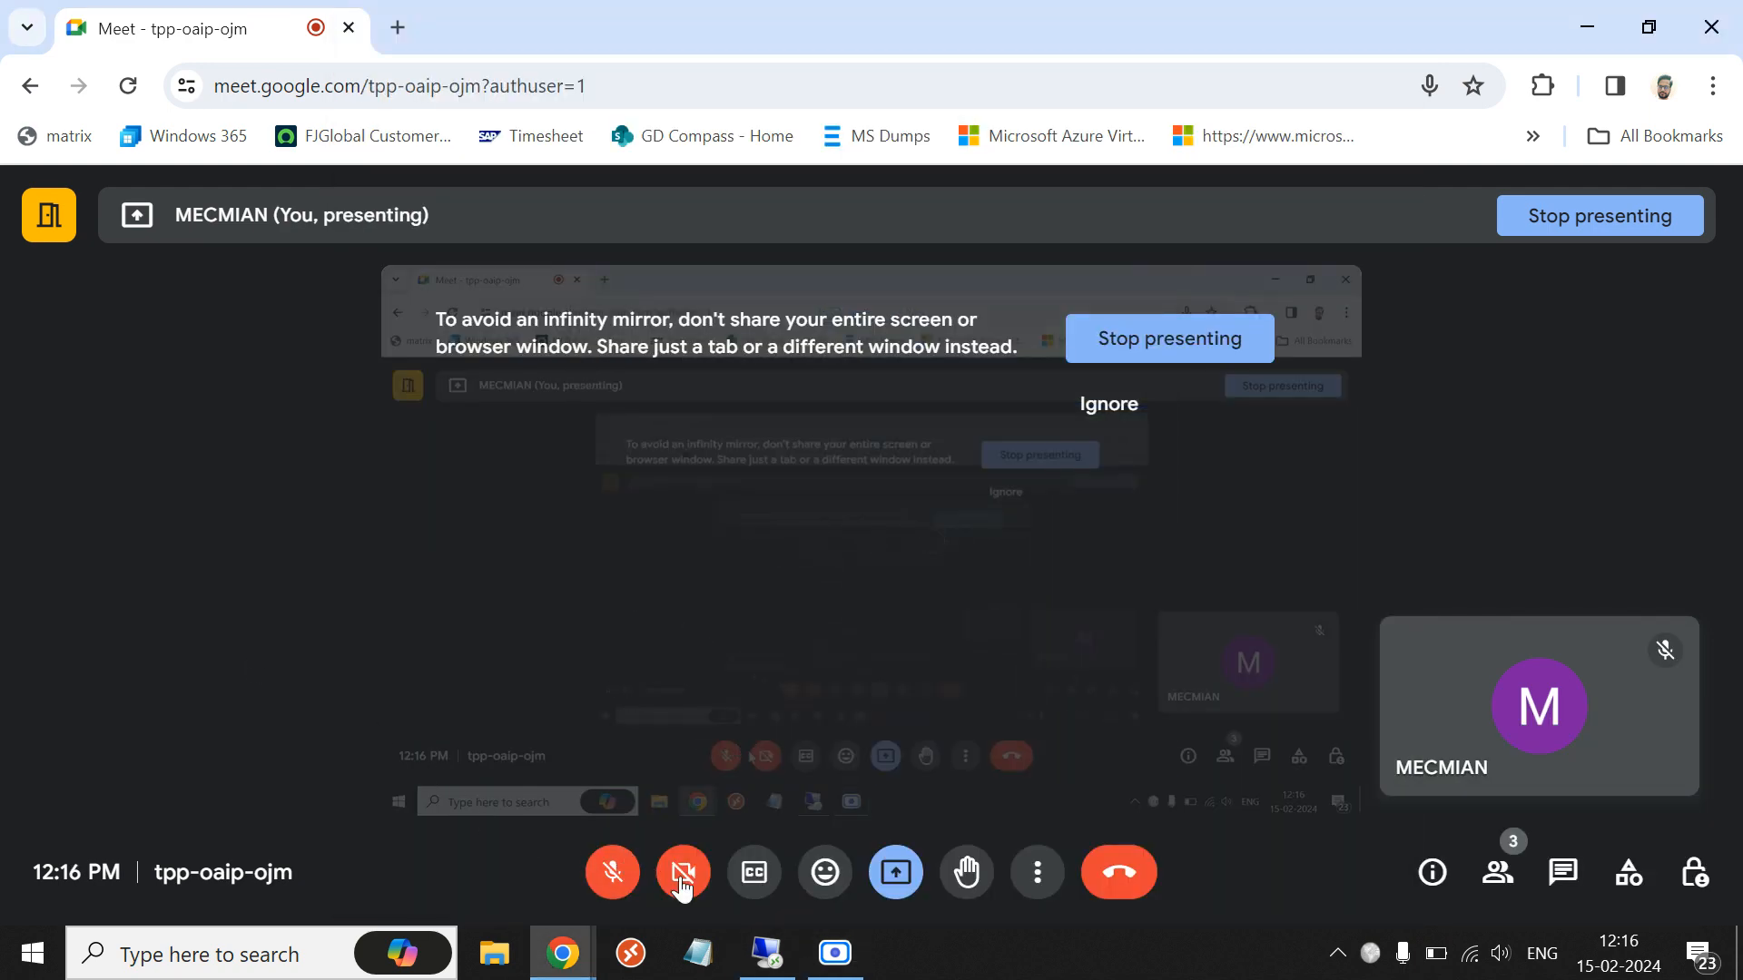
{"action": "left_click", "coordinate": [832, 960]}
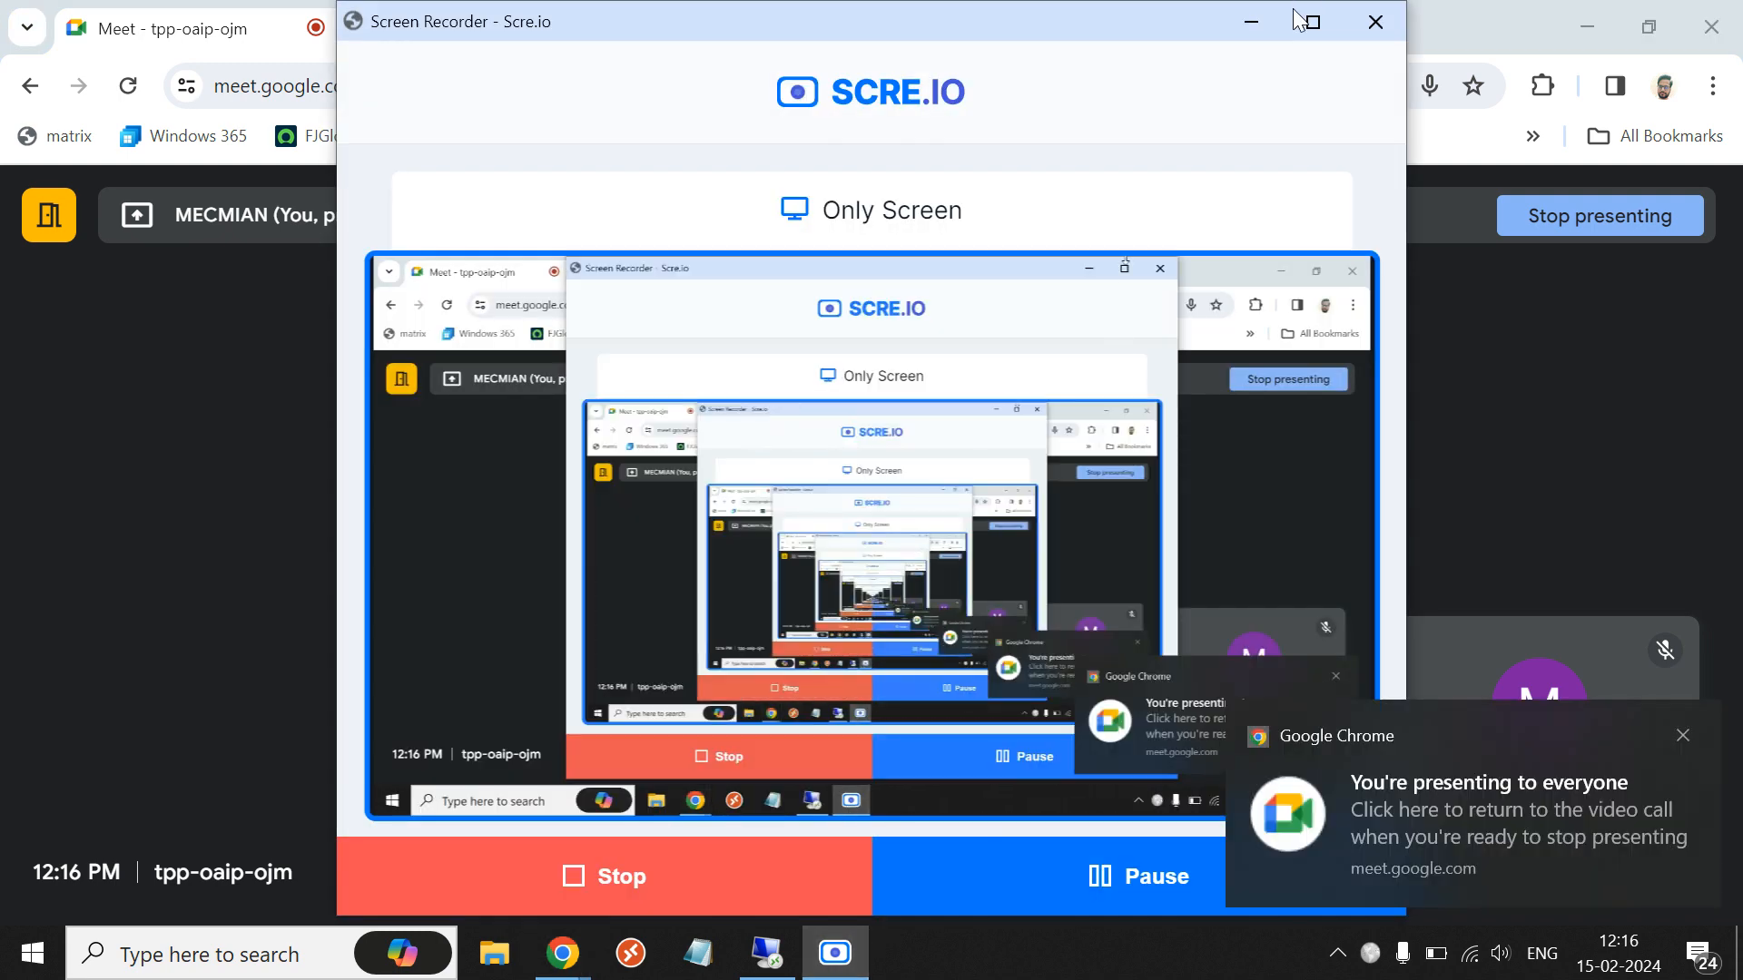
{"action": "left_click", "coordinate": [1249, 25]}
{"action": "left_click", "coordinate": [613, 872]}
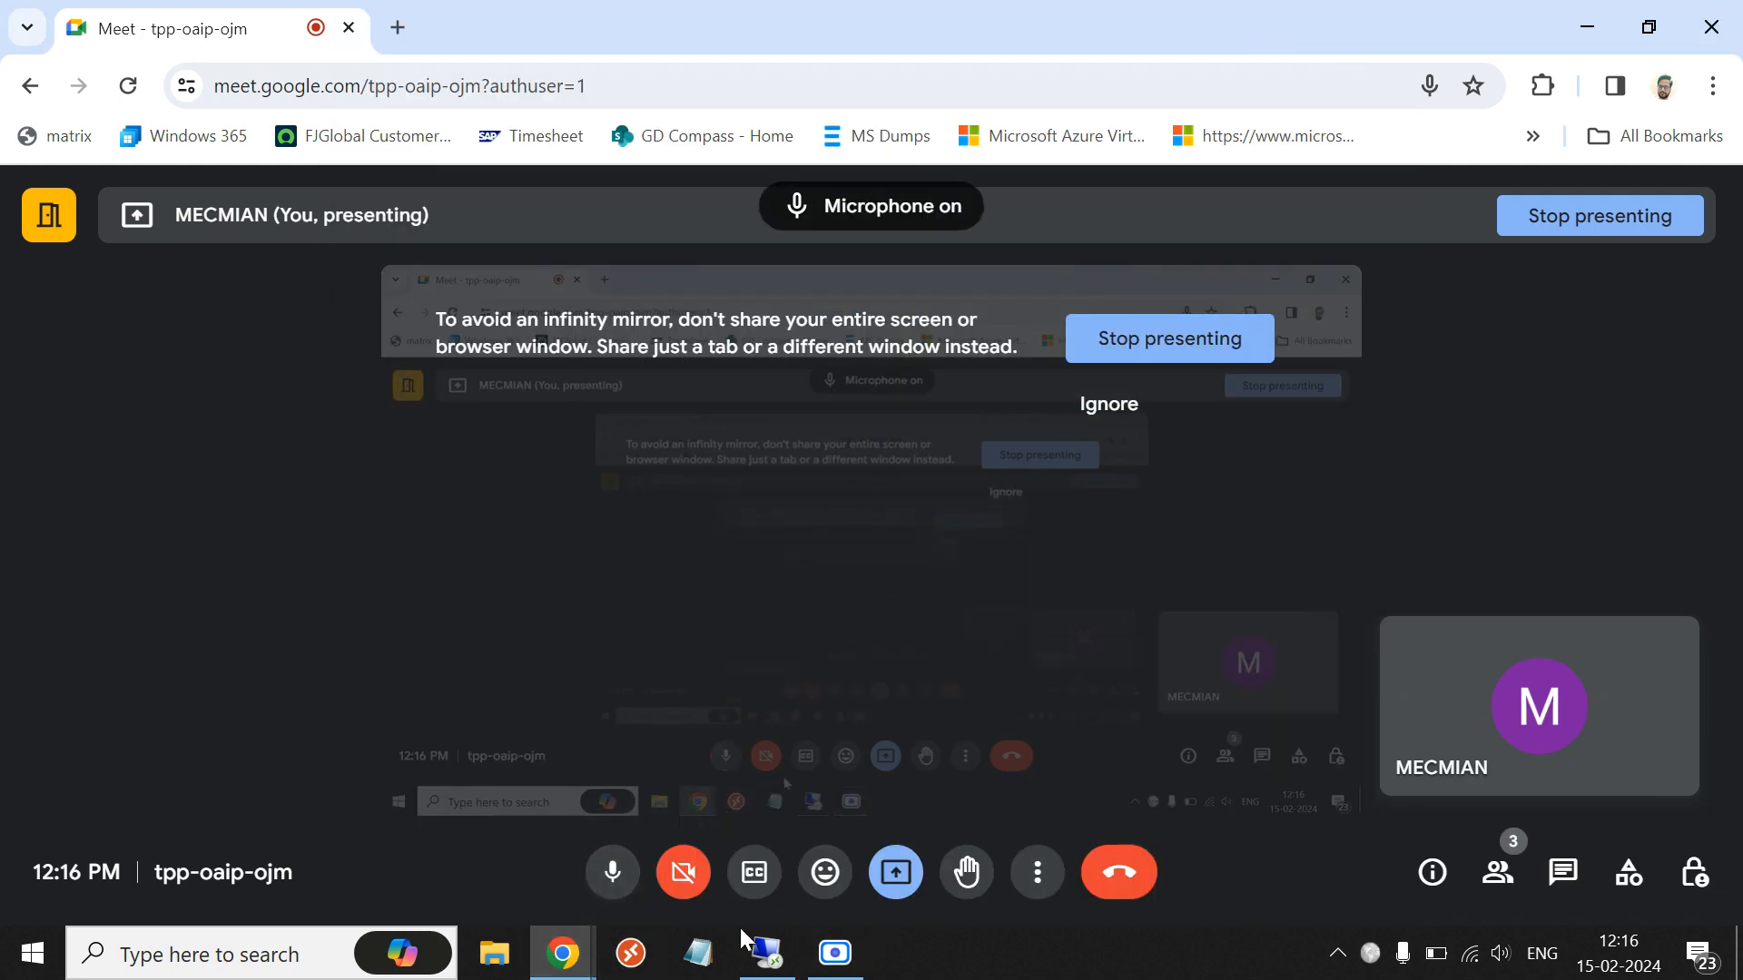
{"action": "left_click", "coordinate": [767, 953]}
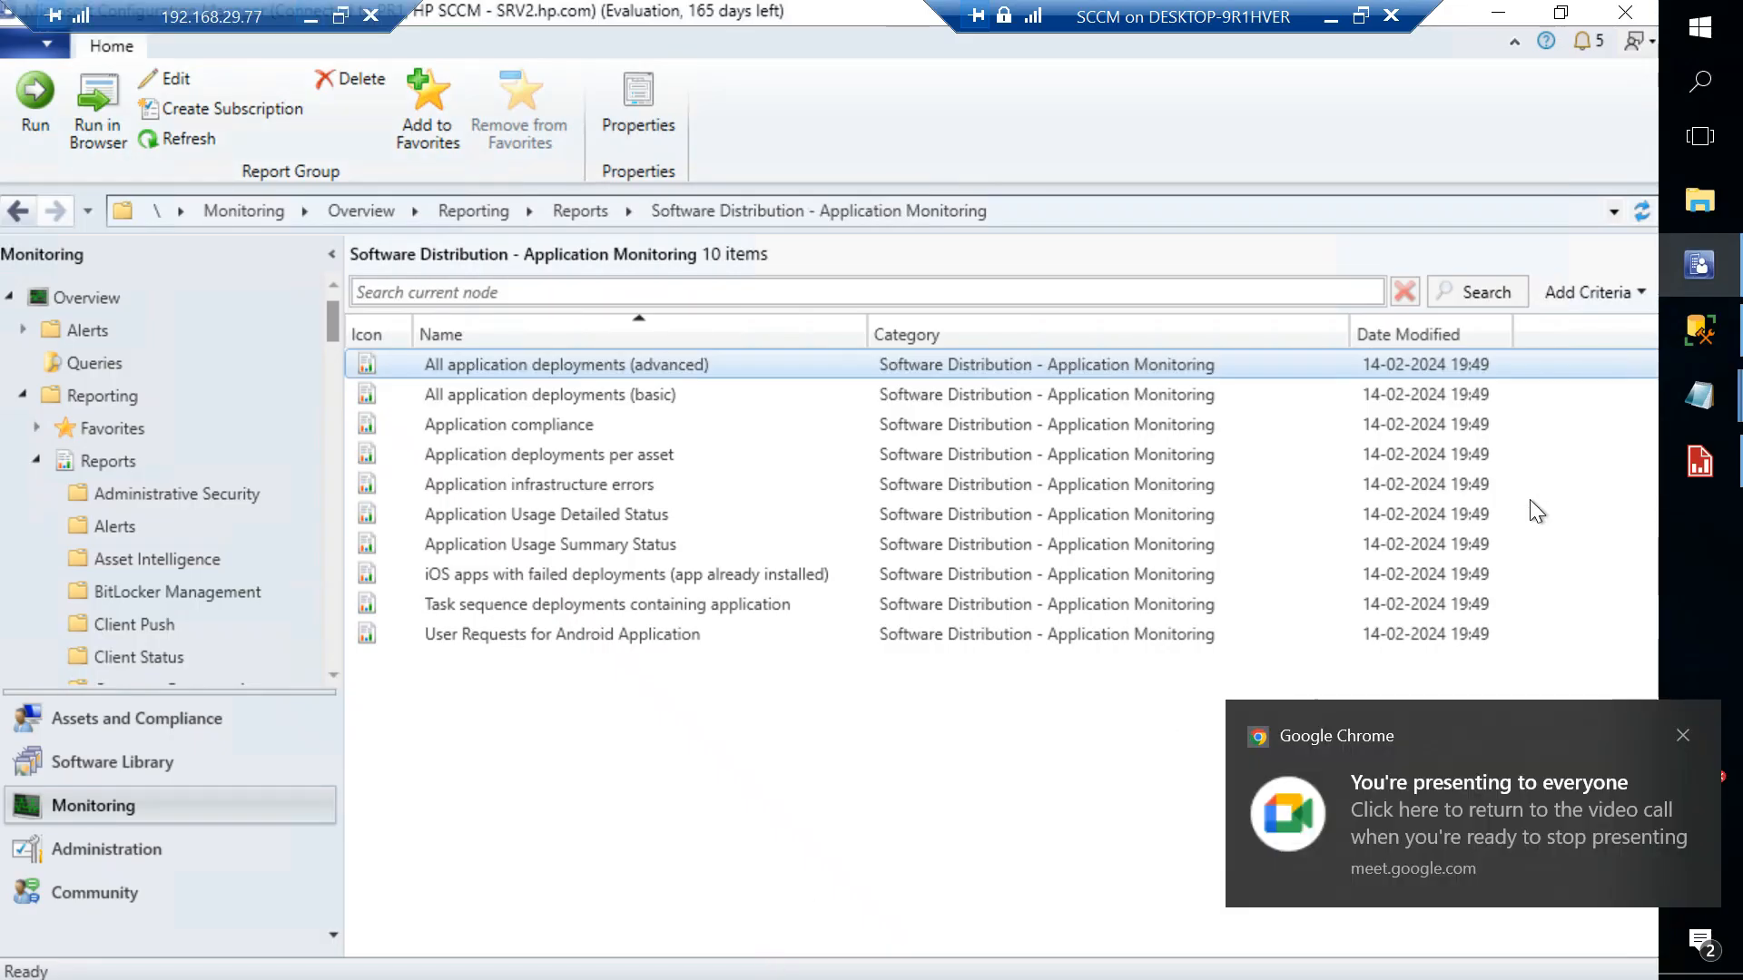
- Close the Machine Application Details report in Report Builder
{"action": "left_click", "coordinate": [1699, 470]}
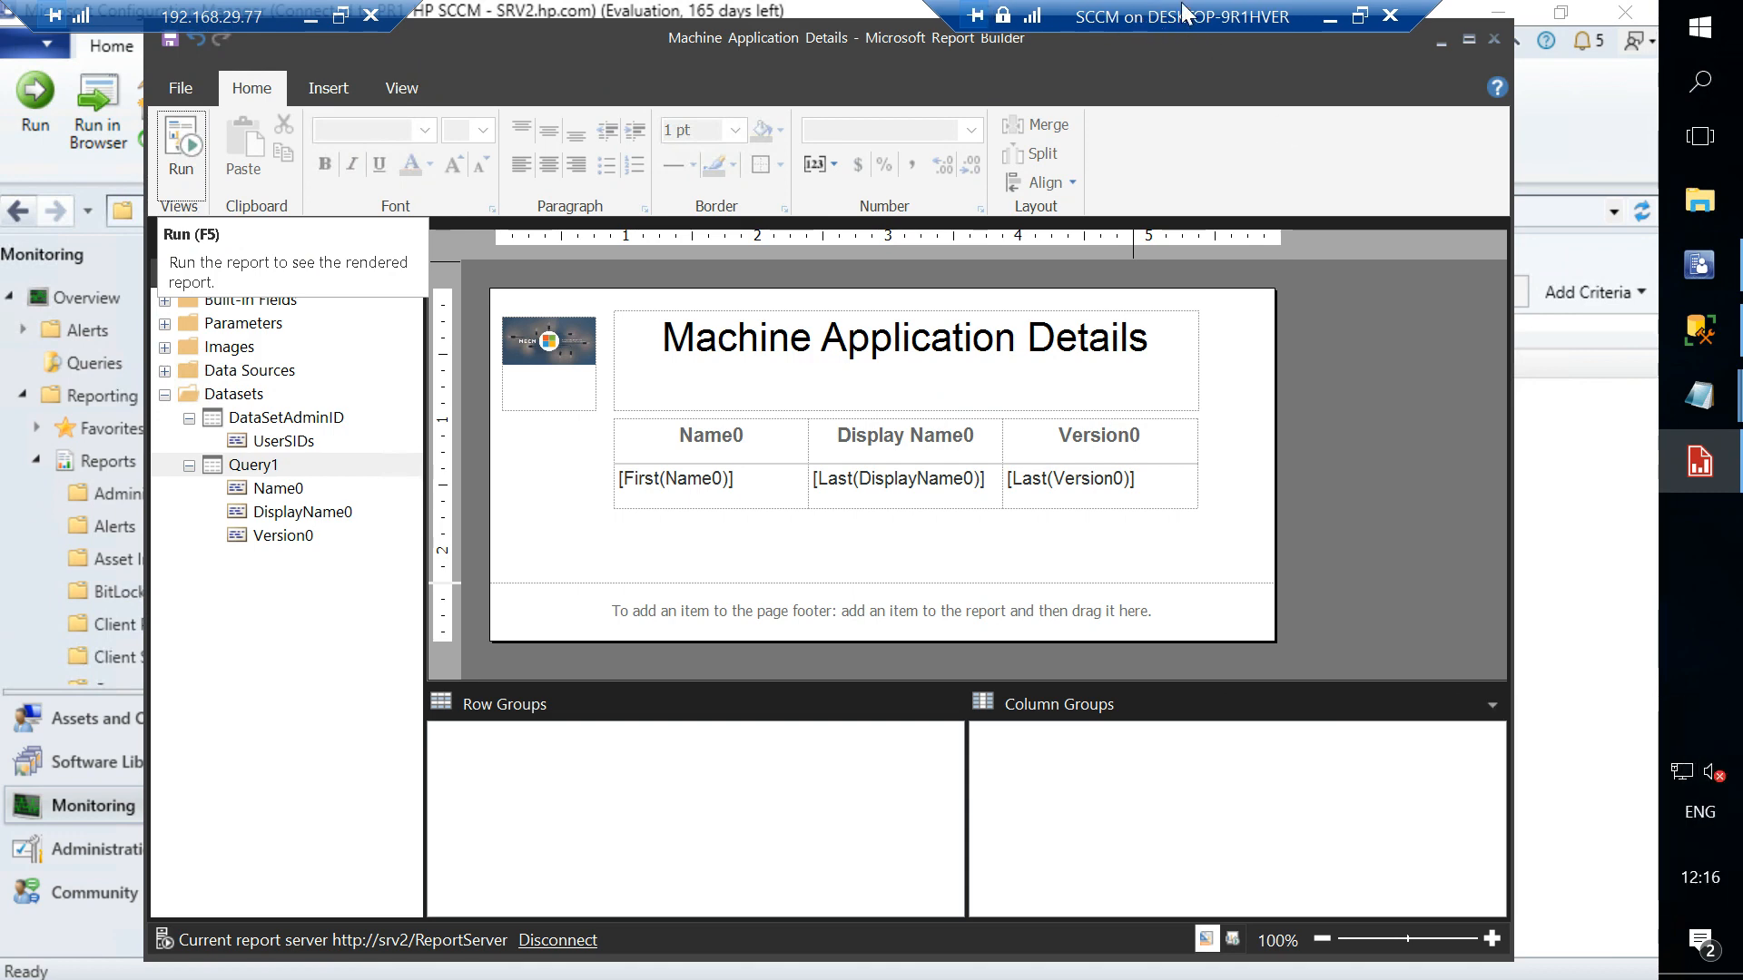
{"action": "left_click_drag", "start_coordinate": [1184, 6], "coordinate": [978, 3]}
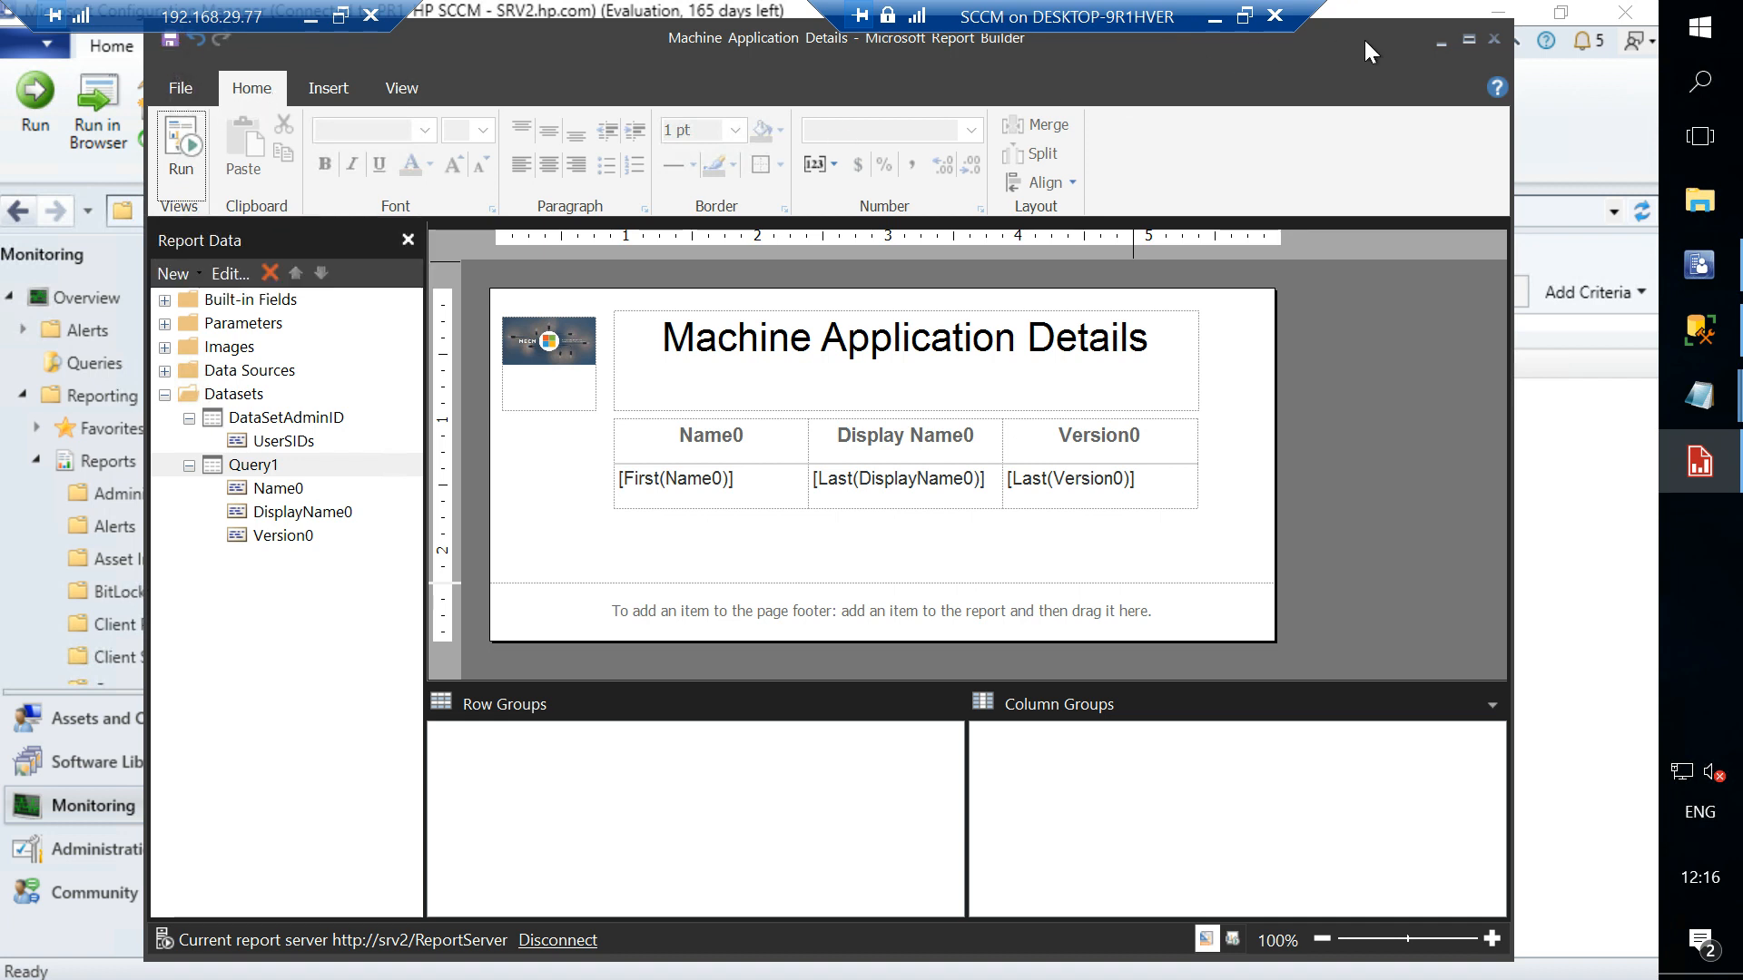
{"action": "left_click", "coordinate": [1494, 39]}
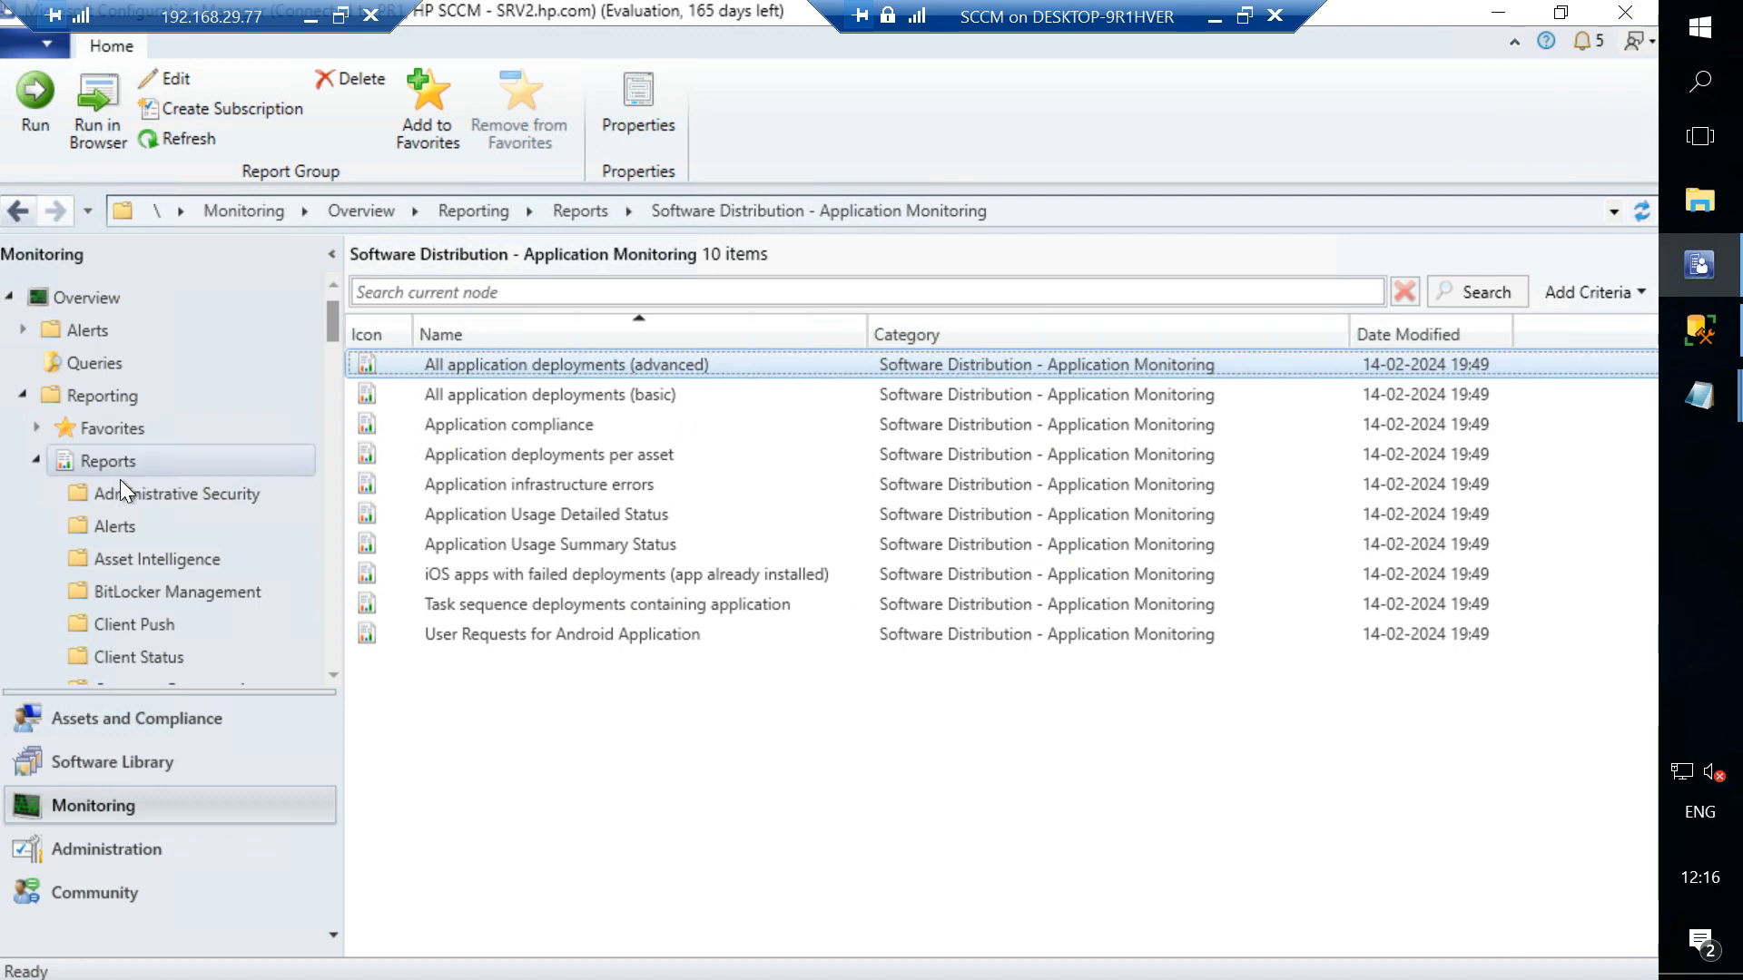
- Close the Configuration Manager console and relaunch it from the Start menu
{"action": "left_click", "coordinate": [1625, 12]}
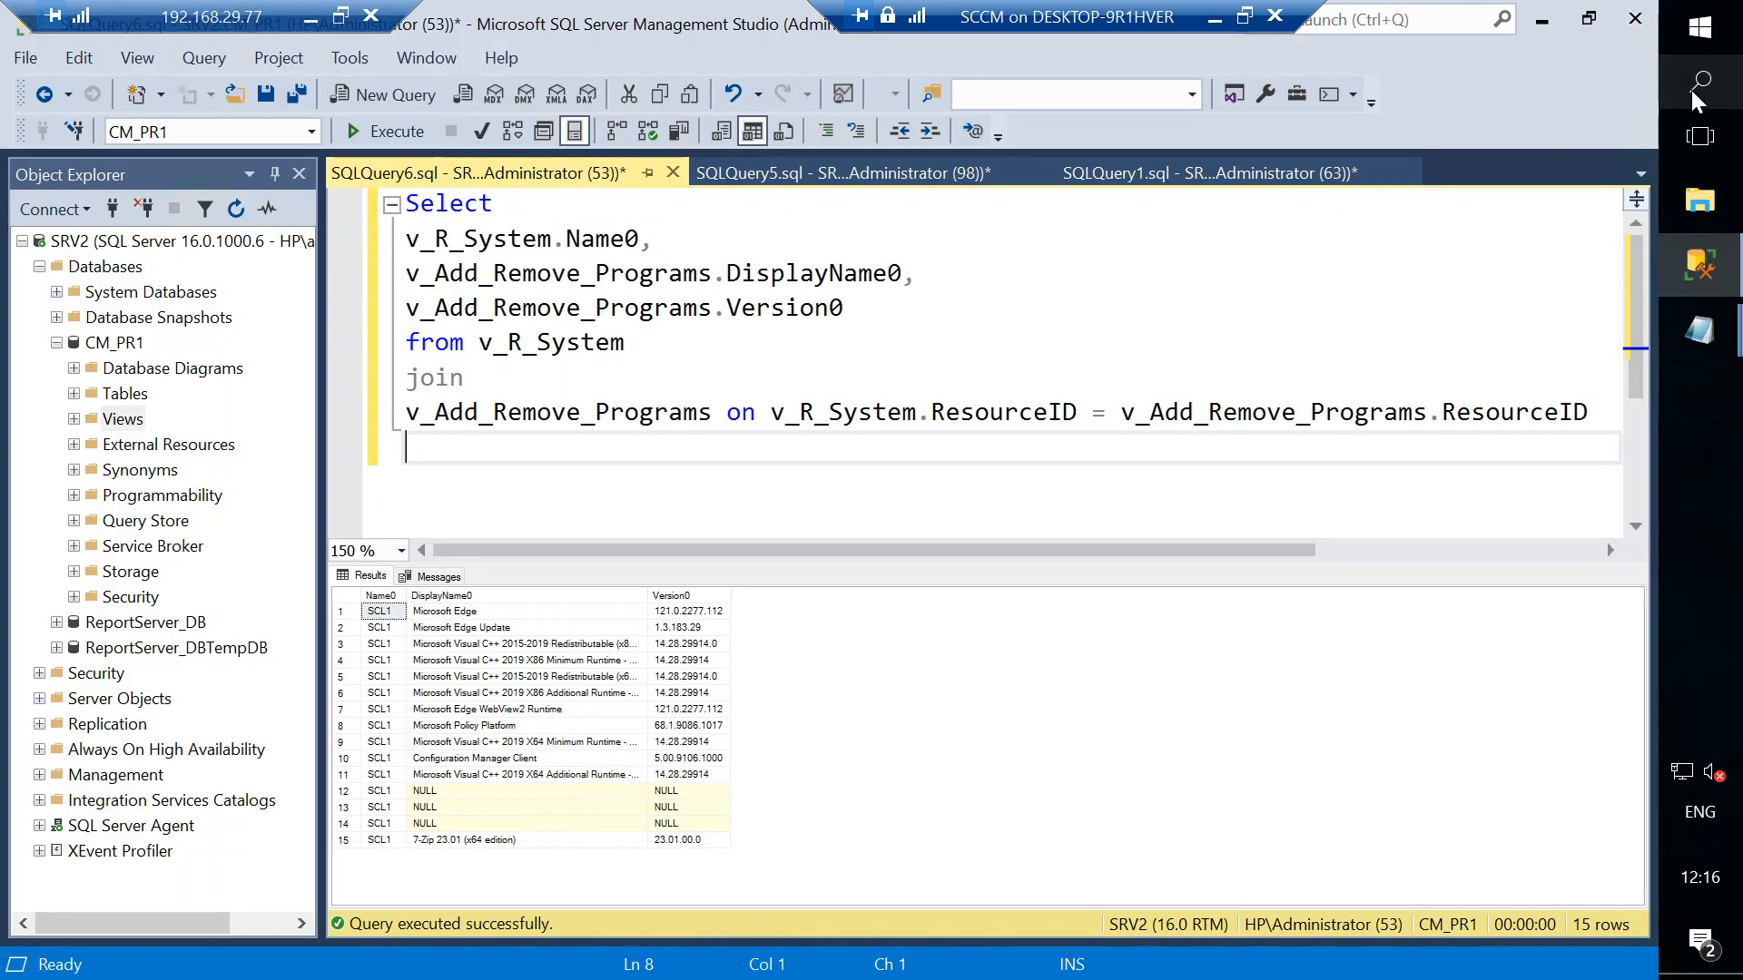
{"action": "left_click", "coordinate": [1703, 29]}
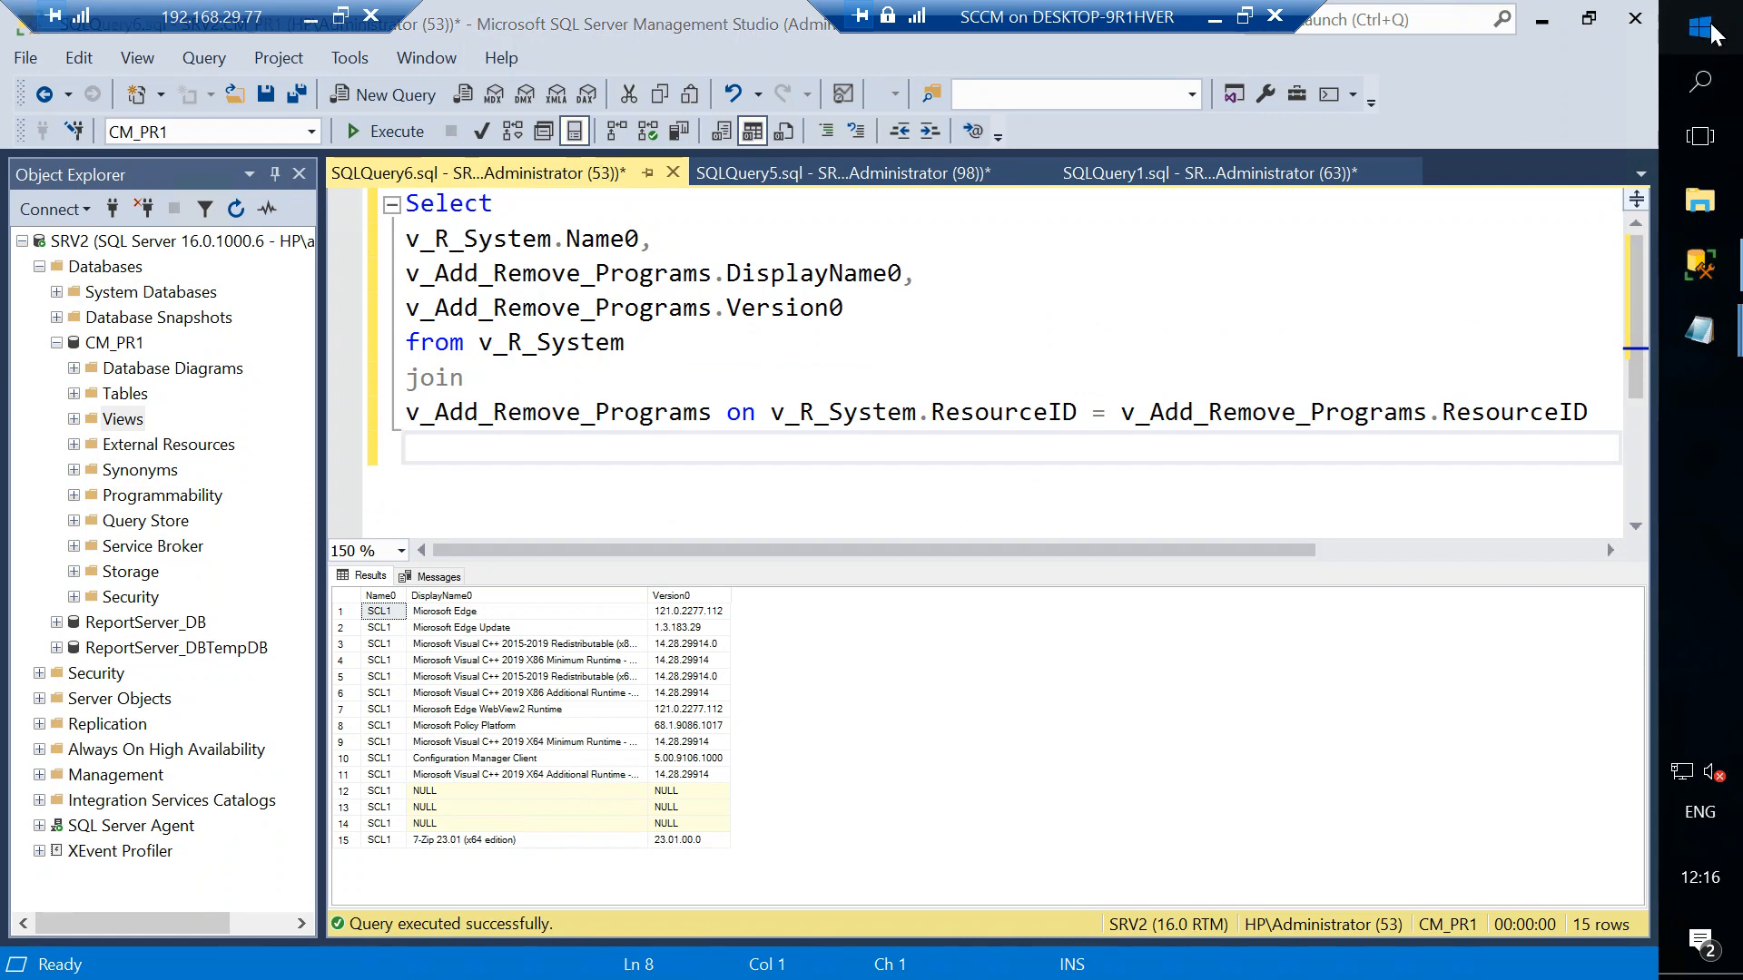
{"action": "left_click", "coordinate": [1269, 617]}
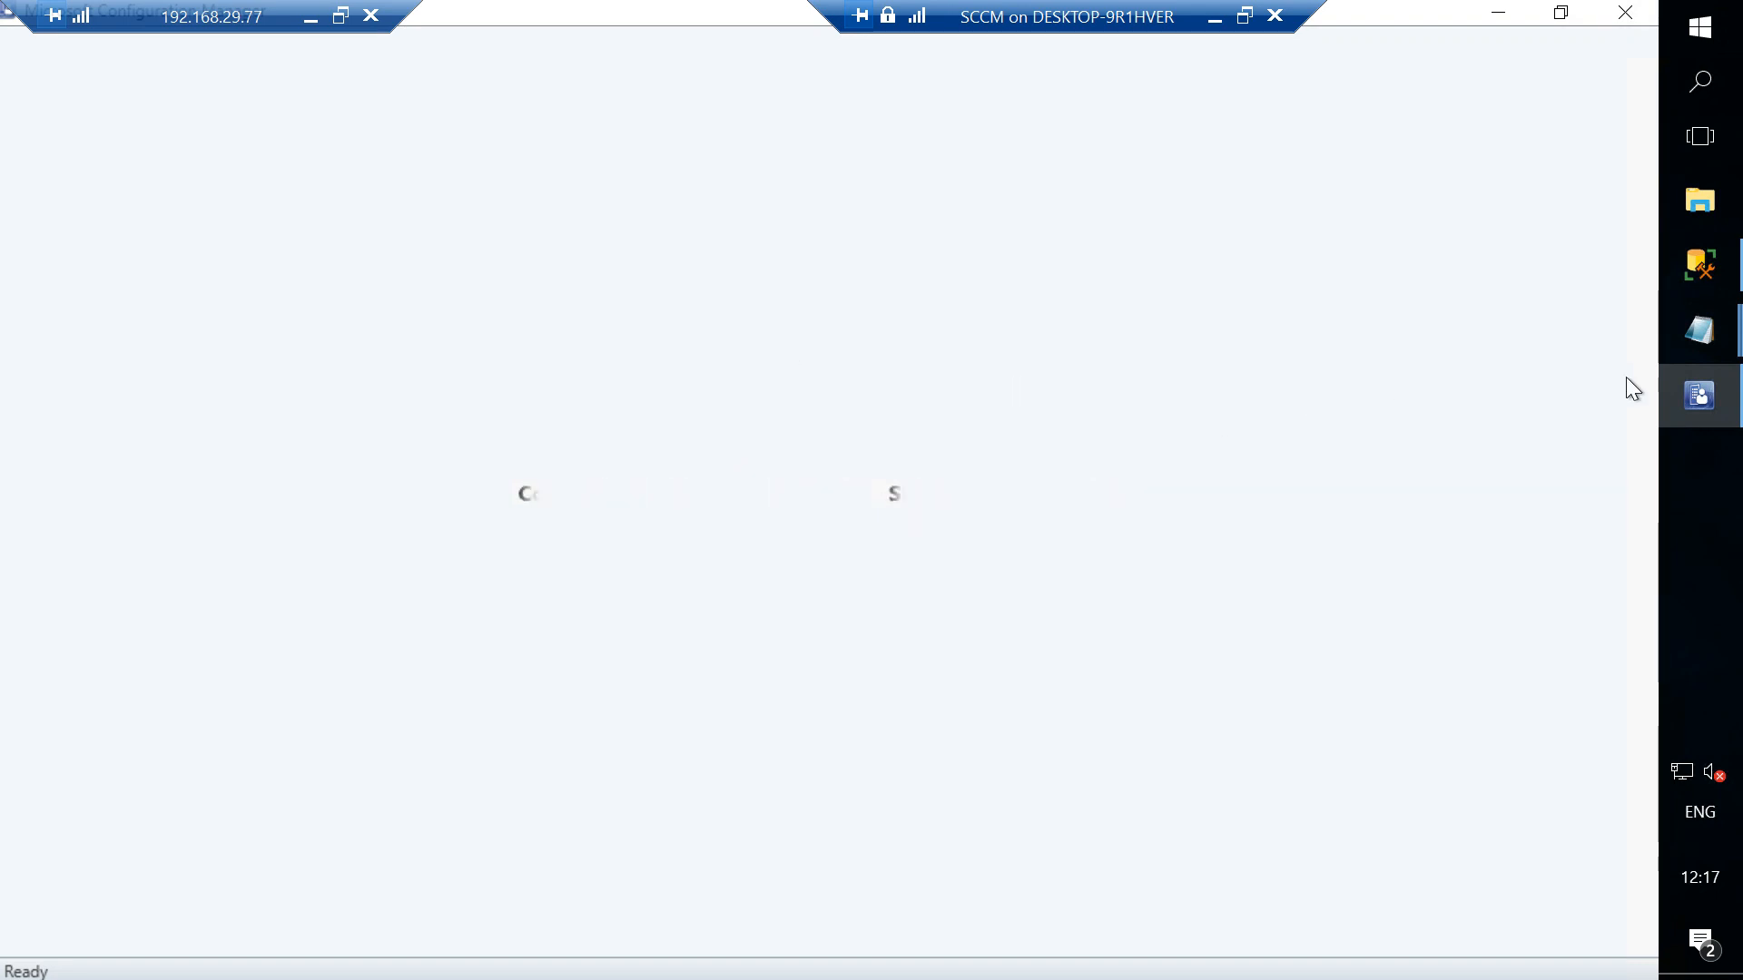
- Close the update details.txt and Query.txt Notepad windows
{"action": "mouse_move", "coordinate": [1700, 346]}
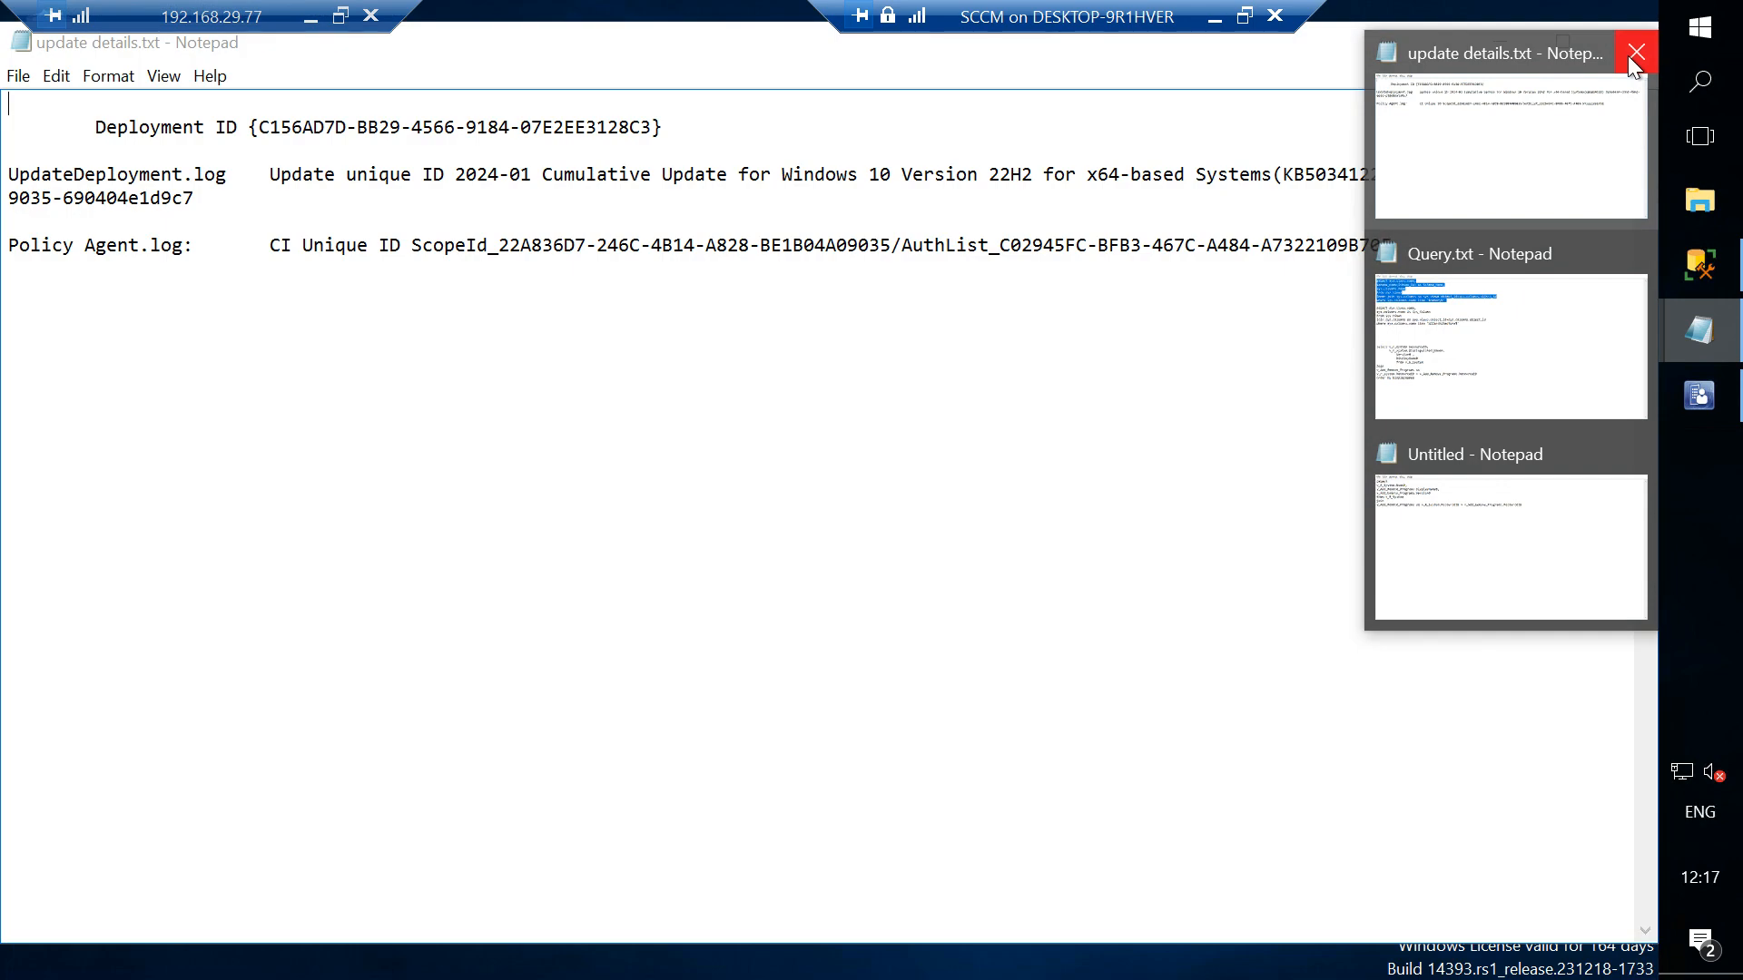
{"action": "left_click", "coordinate": [1636, 54]}
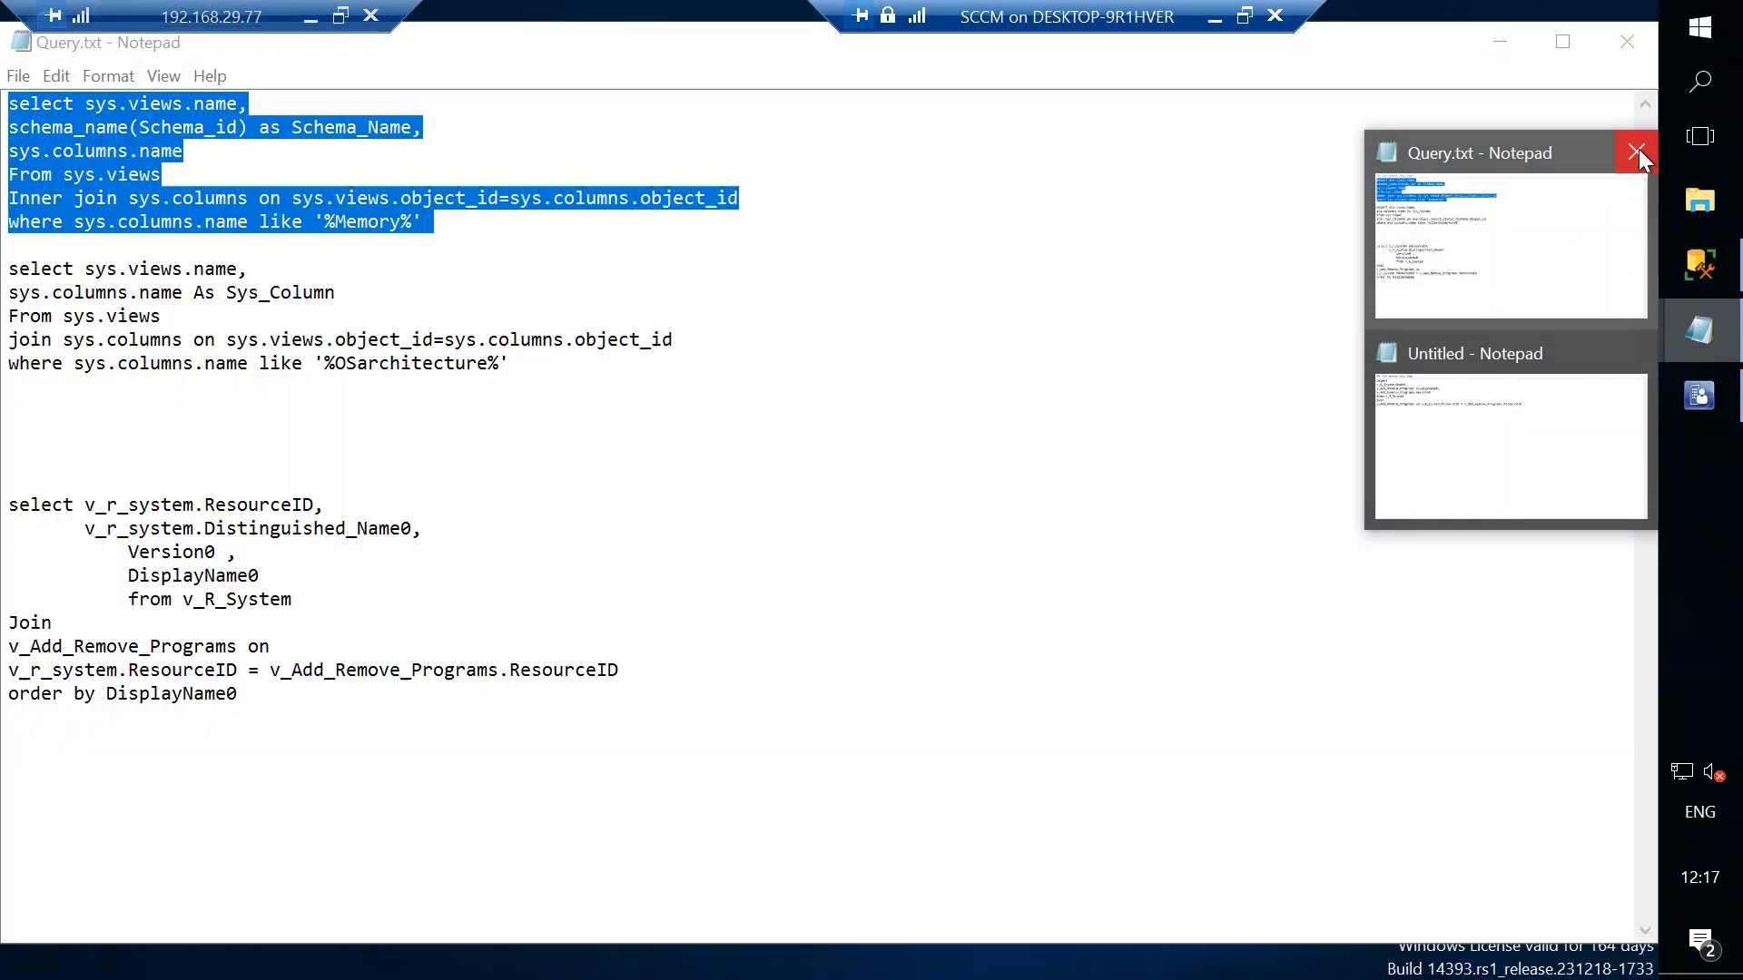
{"action": "left_click", "coordinate": [1636, 150]}
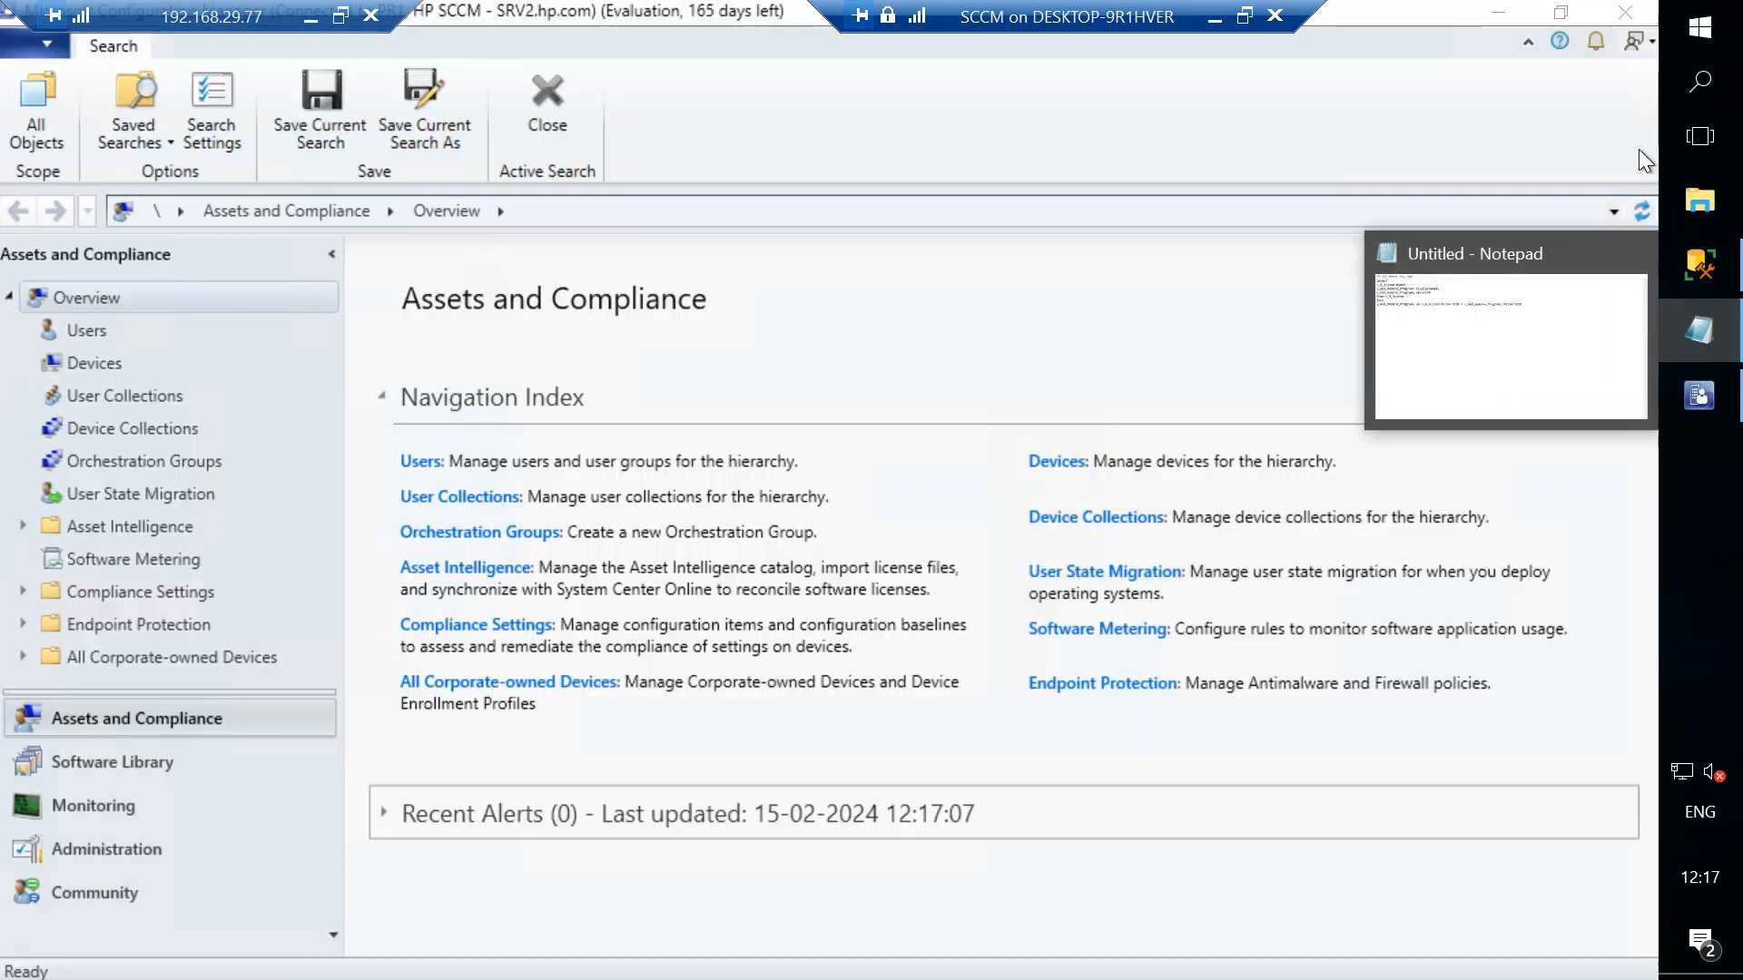
- Save the untitled Notepad SQL query as test query.txt on the Desktop and minimize Notepad
{"action": "left_click", "coordinate": [1489, 311]}
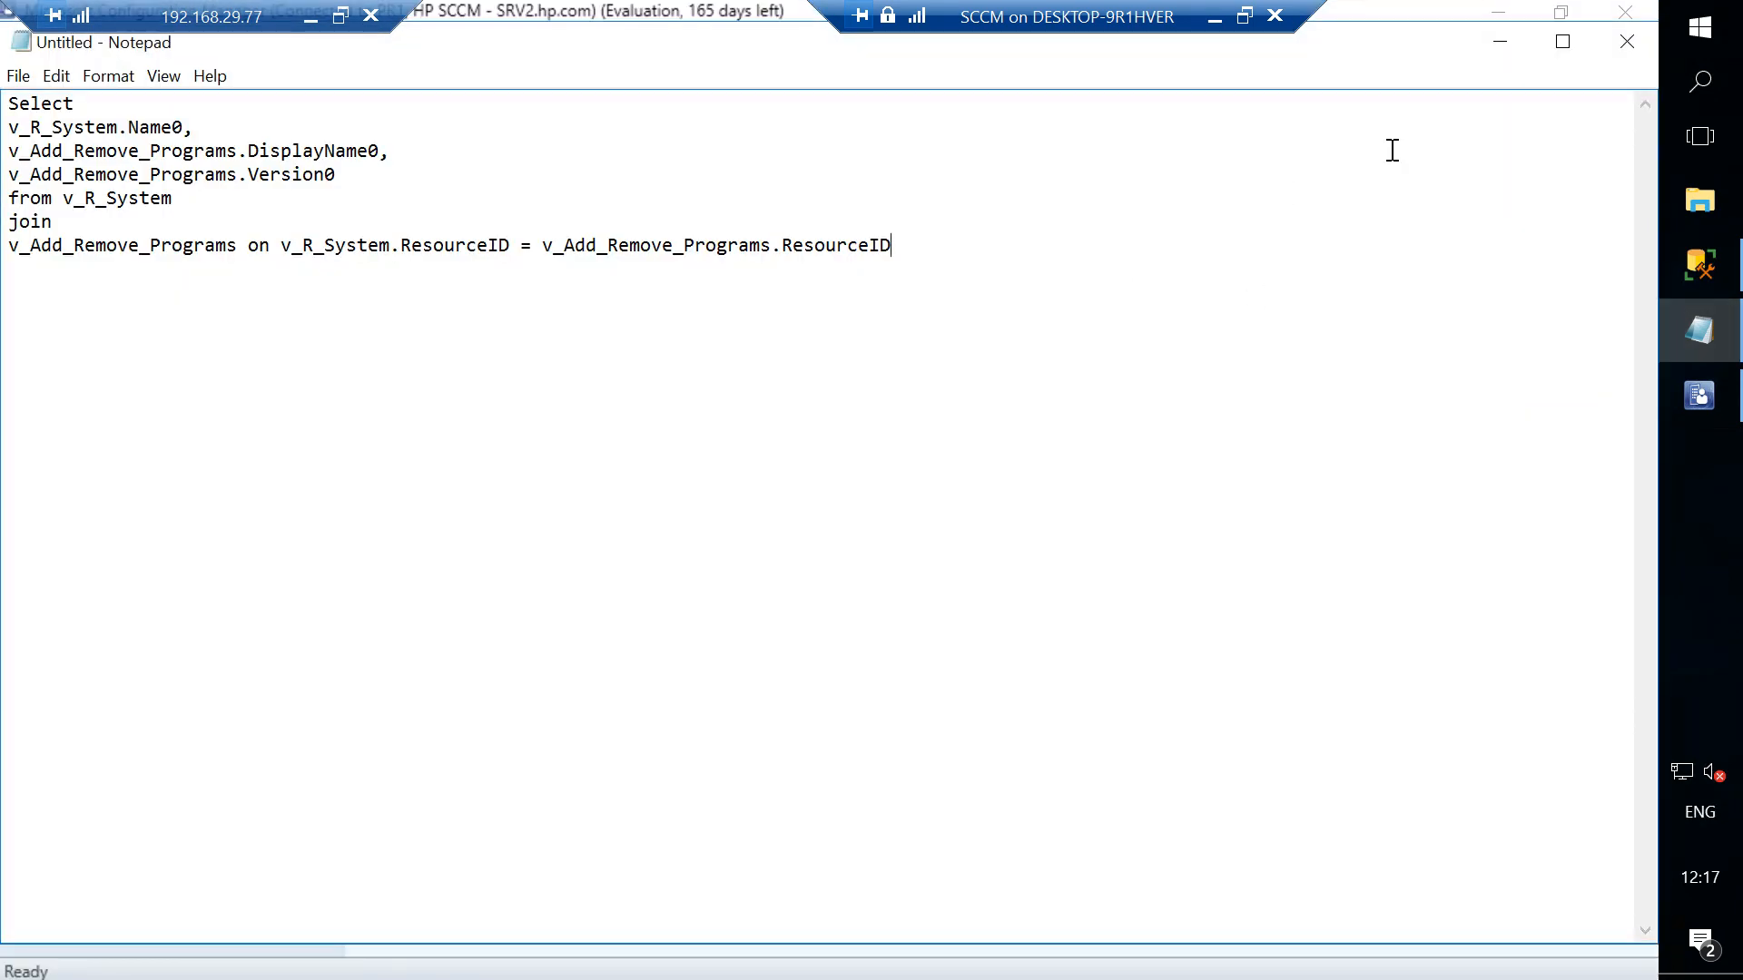
{"action": "left_click", "coordinate": [1629, 50]}
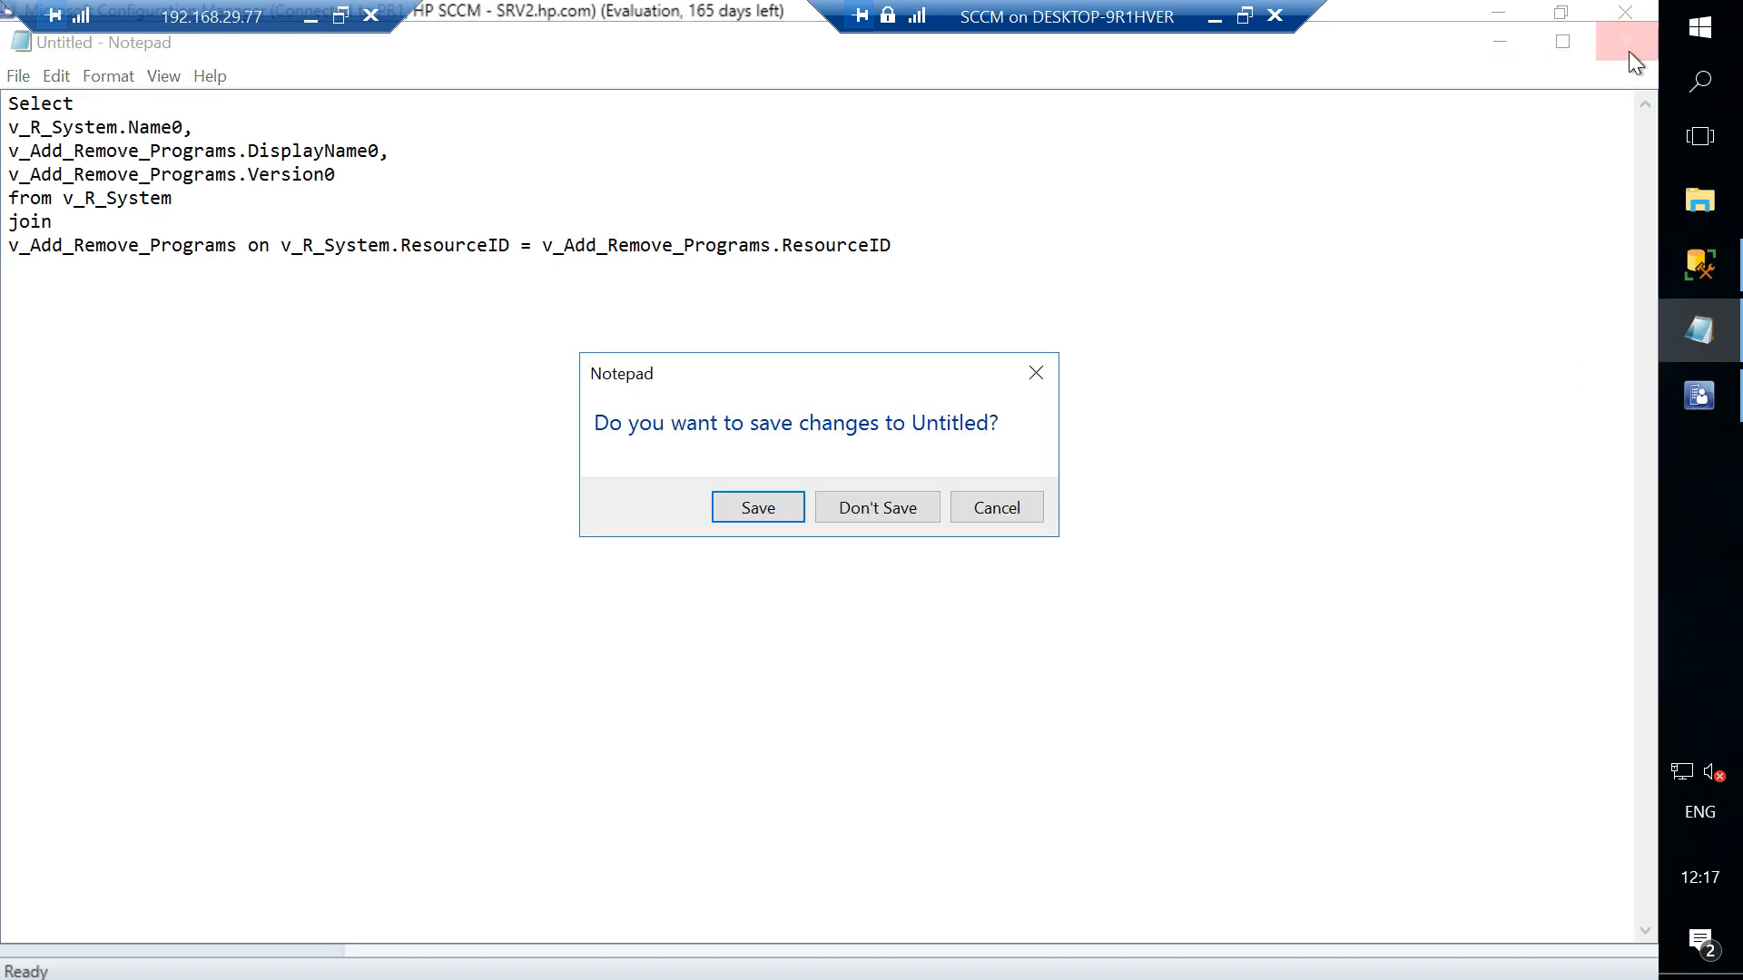
{"action": "left_click", "coordinate": [1049, 367]}
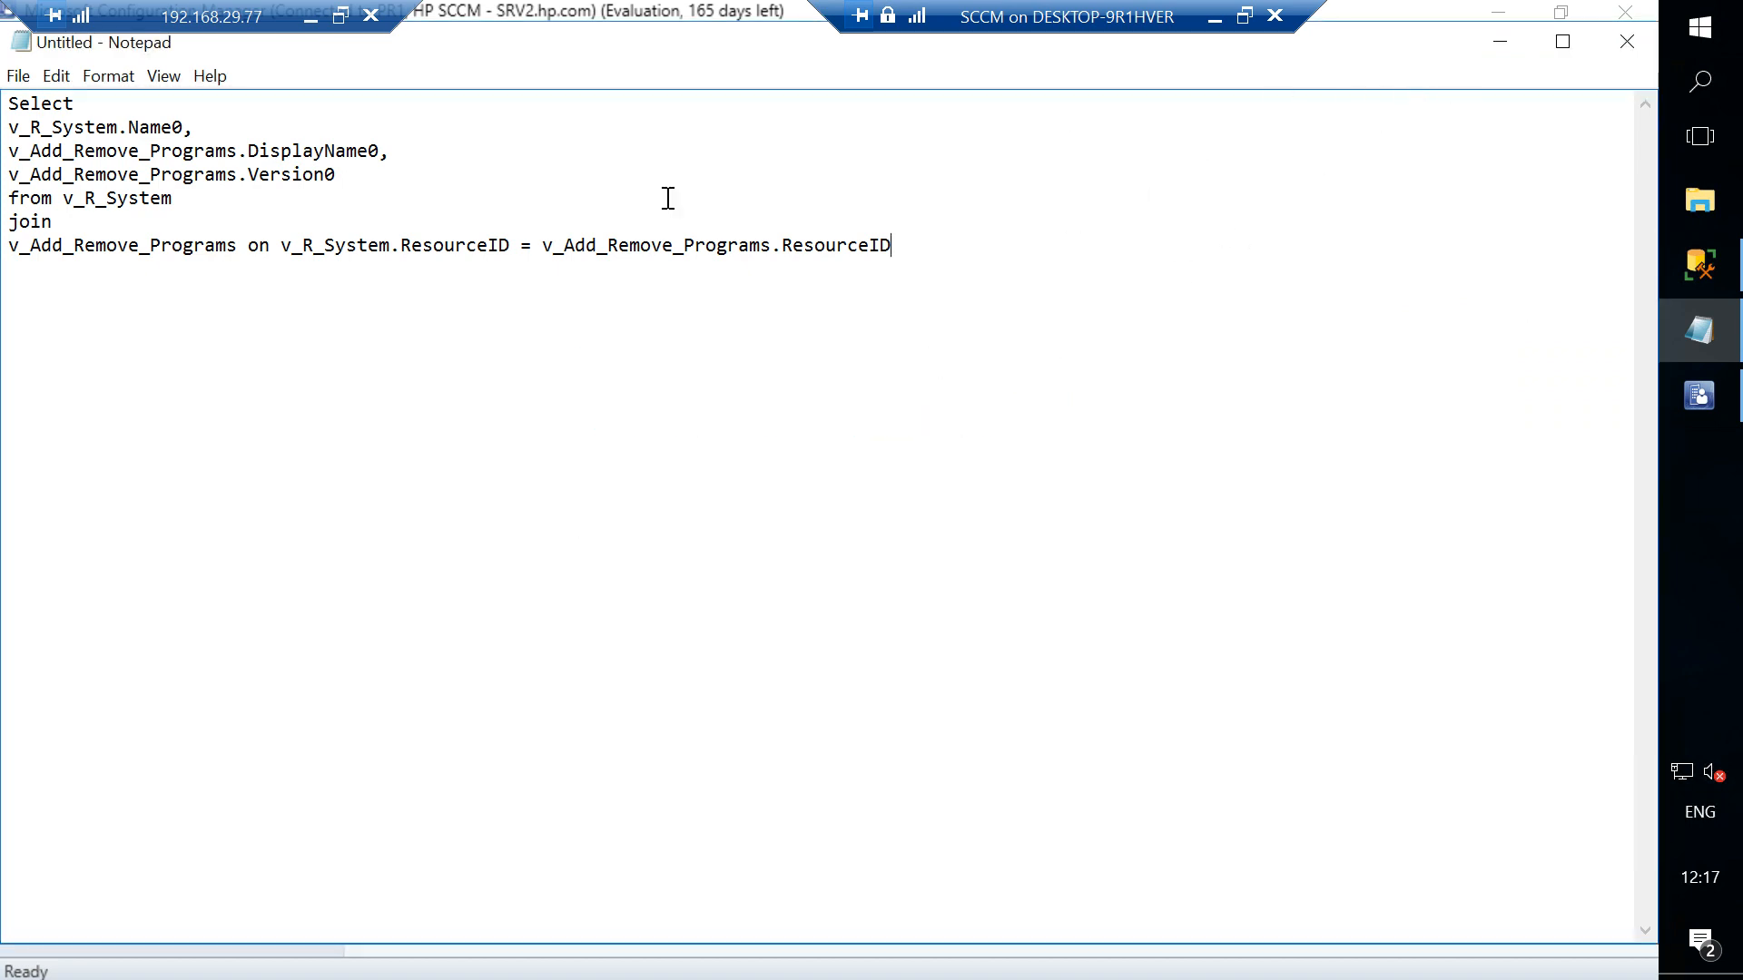
{"action": "left_click", "coordinate": [18, 76]}
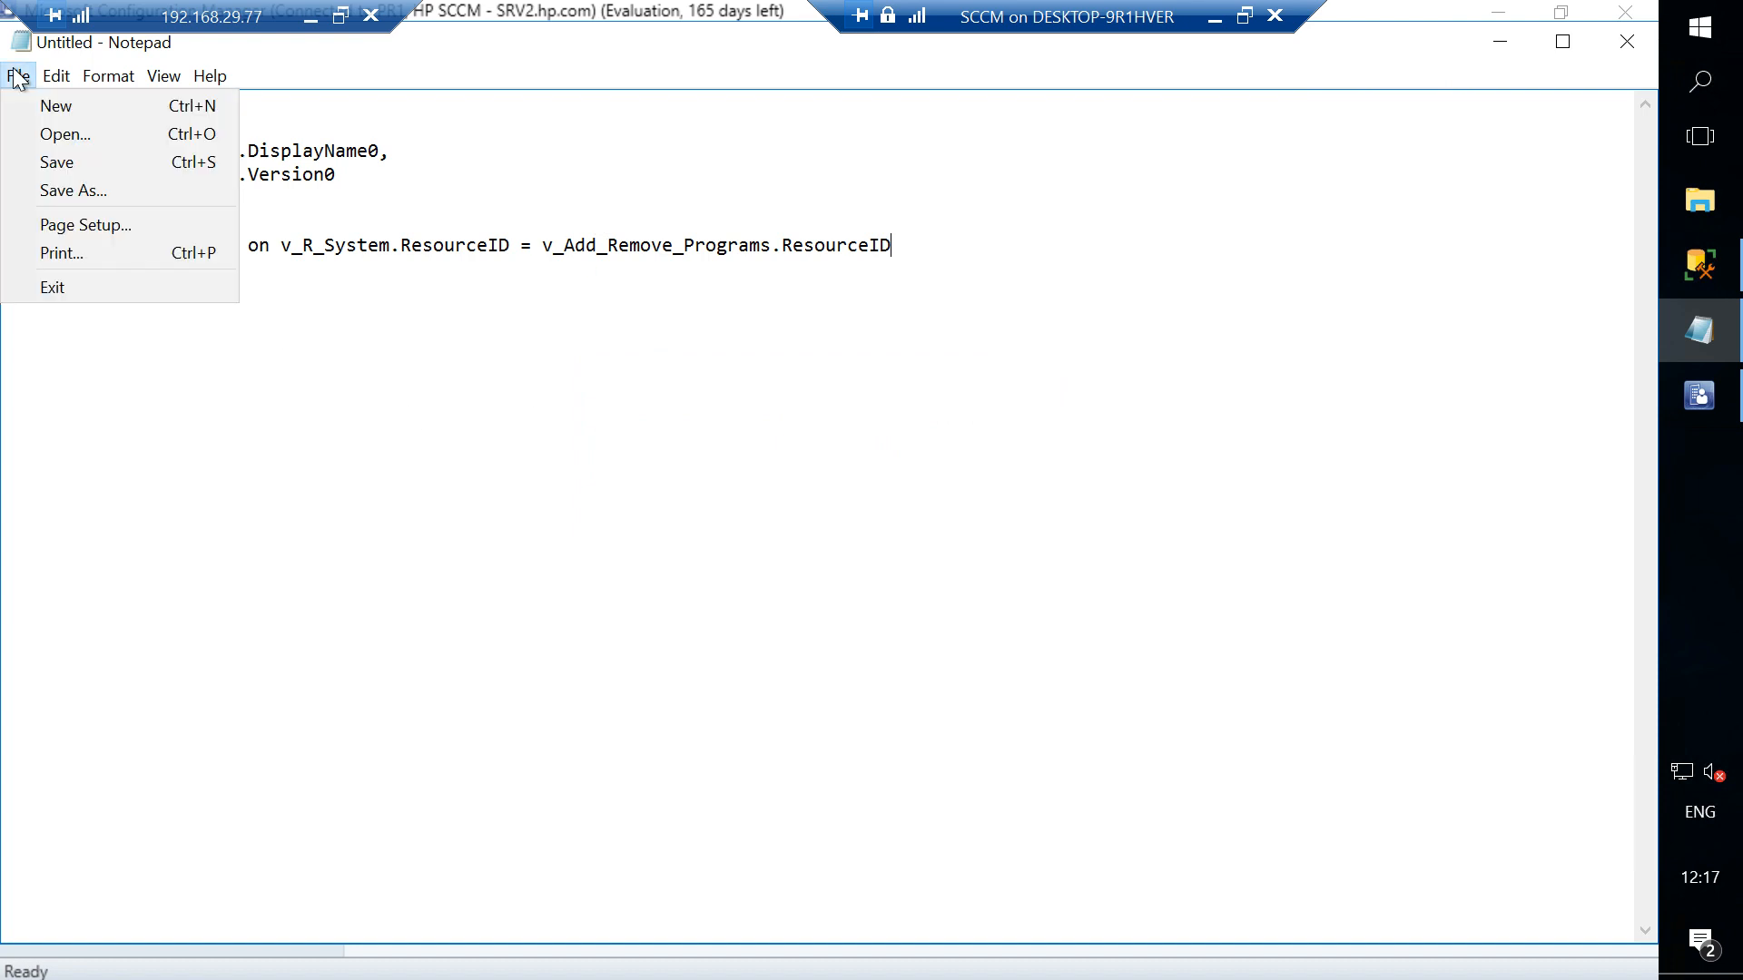
{"action": "left_click", "coordinate": [79, 188]}
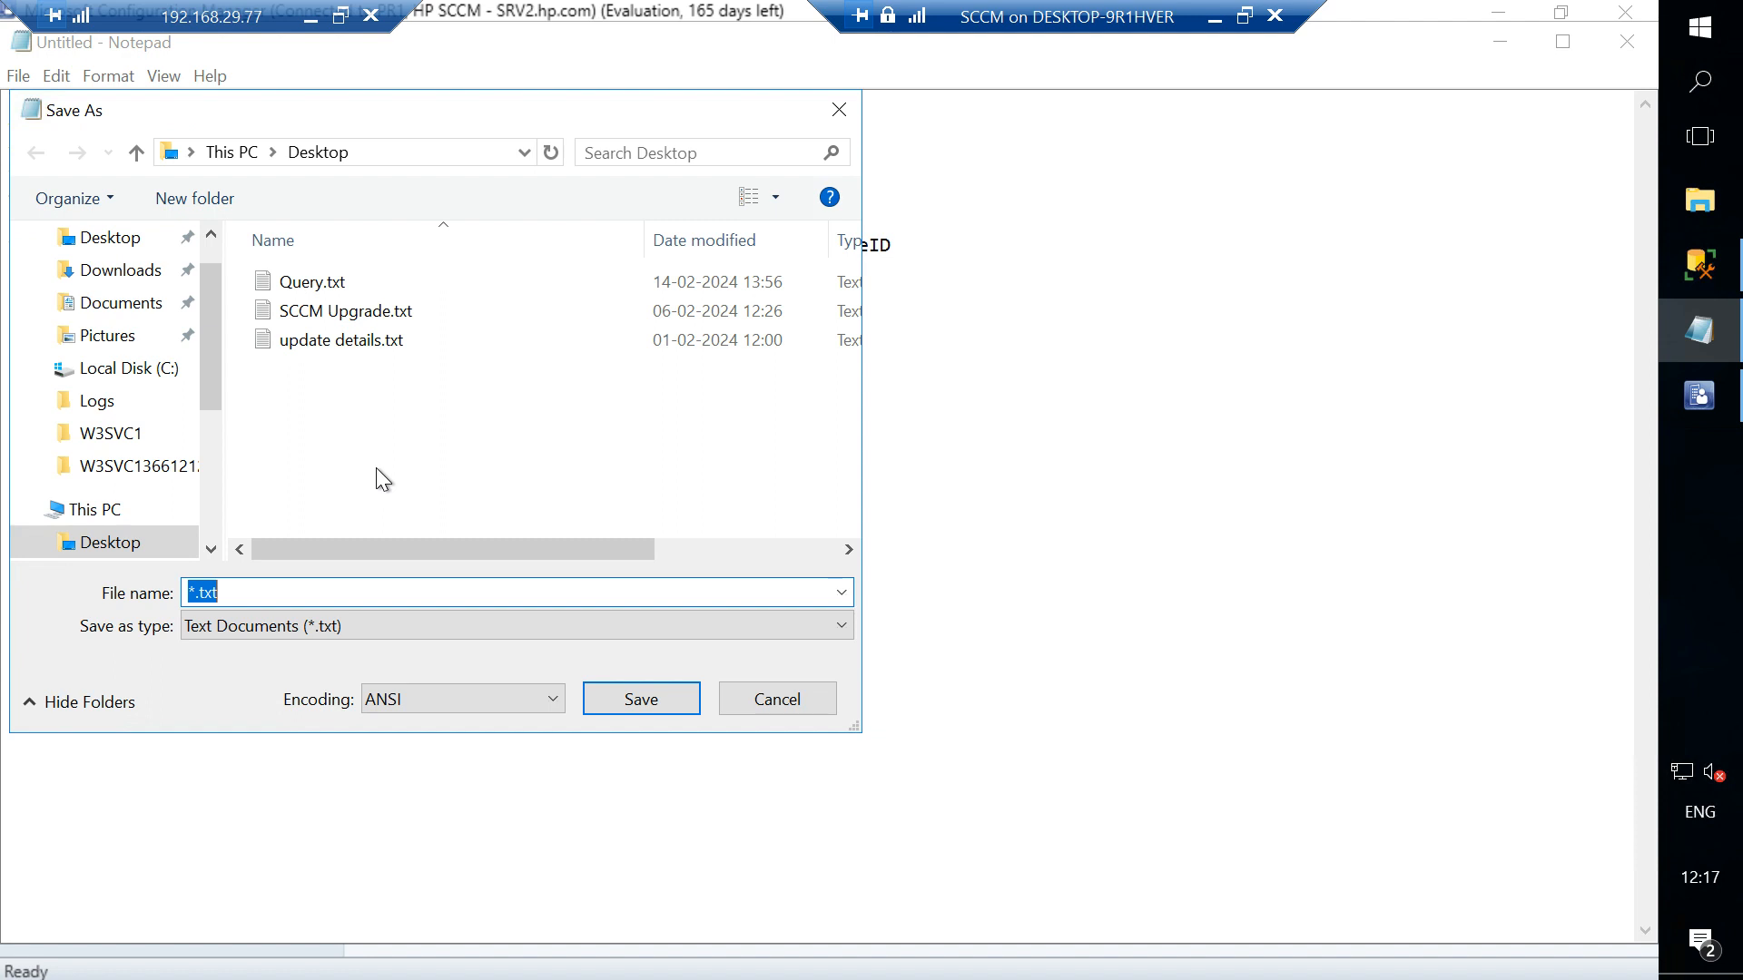
{"action": "type", "text": "test query"}
{"action": "key", "text": "Return"}
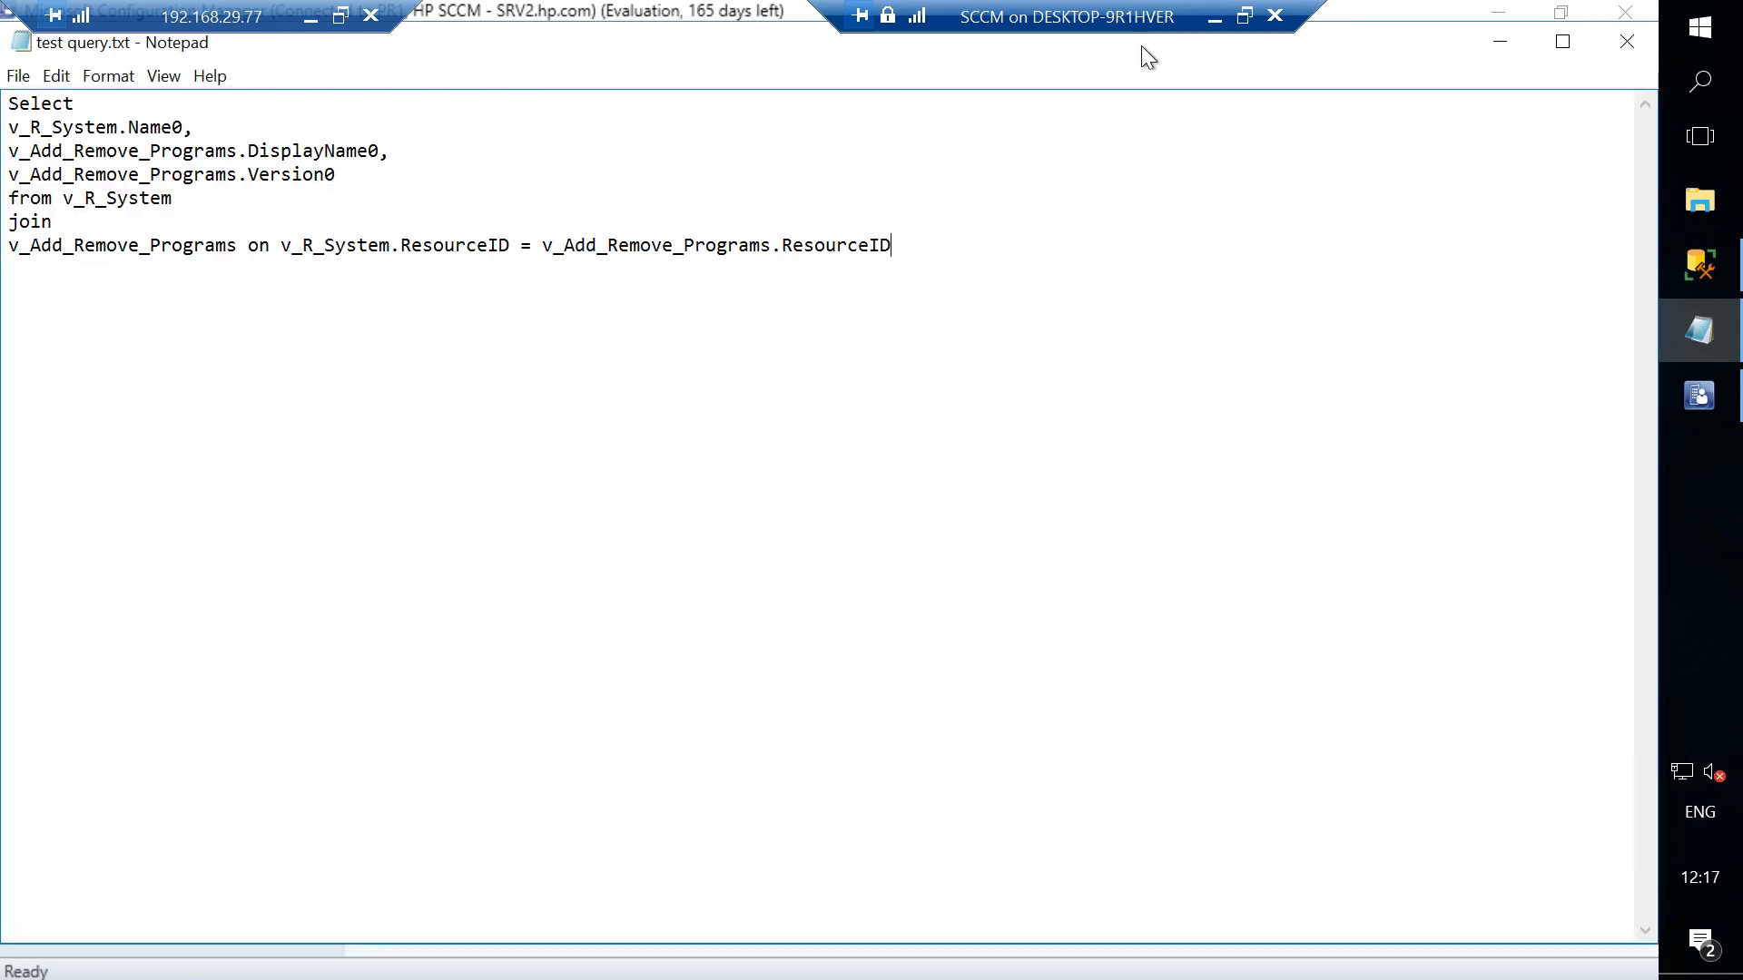
{"action": "left_click", "coordinate": [1498, 42]}
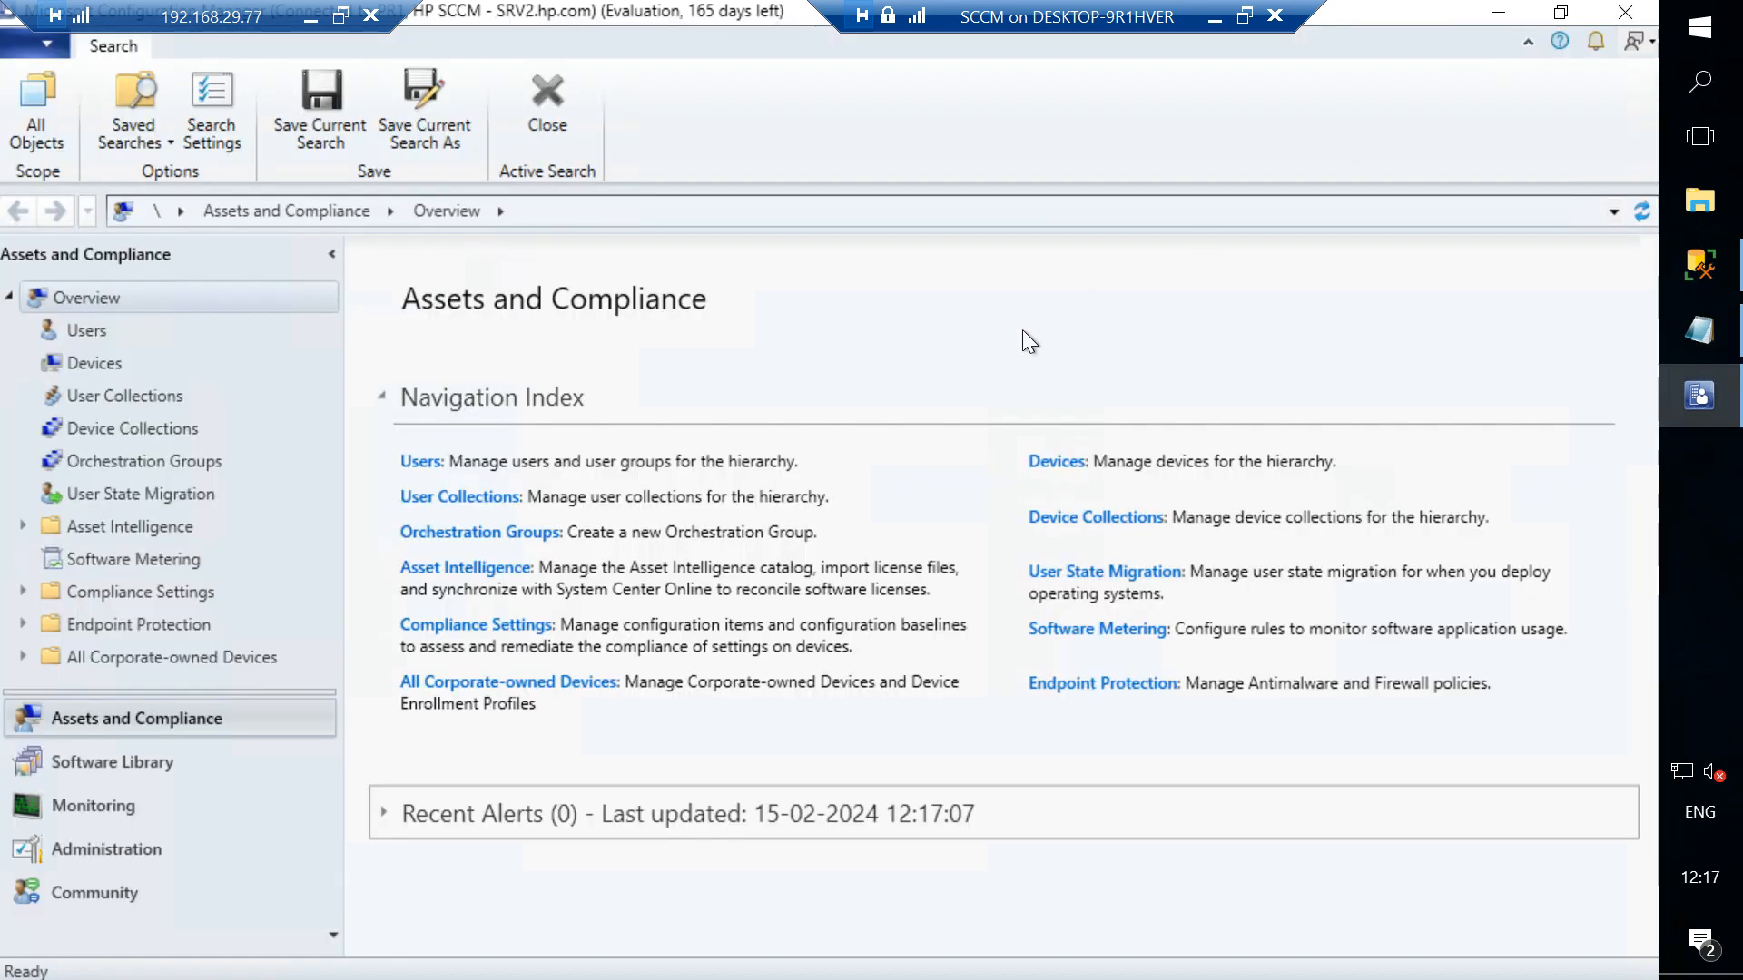
- Leave the SCCM virtual machine session and open Google Chrome on the host with a new tab
{"action": "left_click", "coordinate": [1697, 281]}
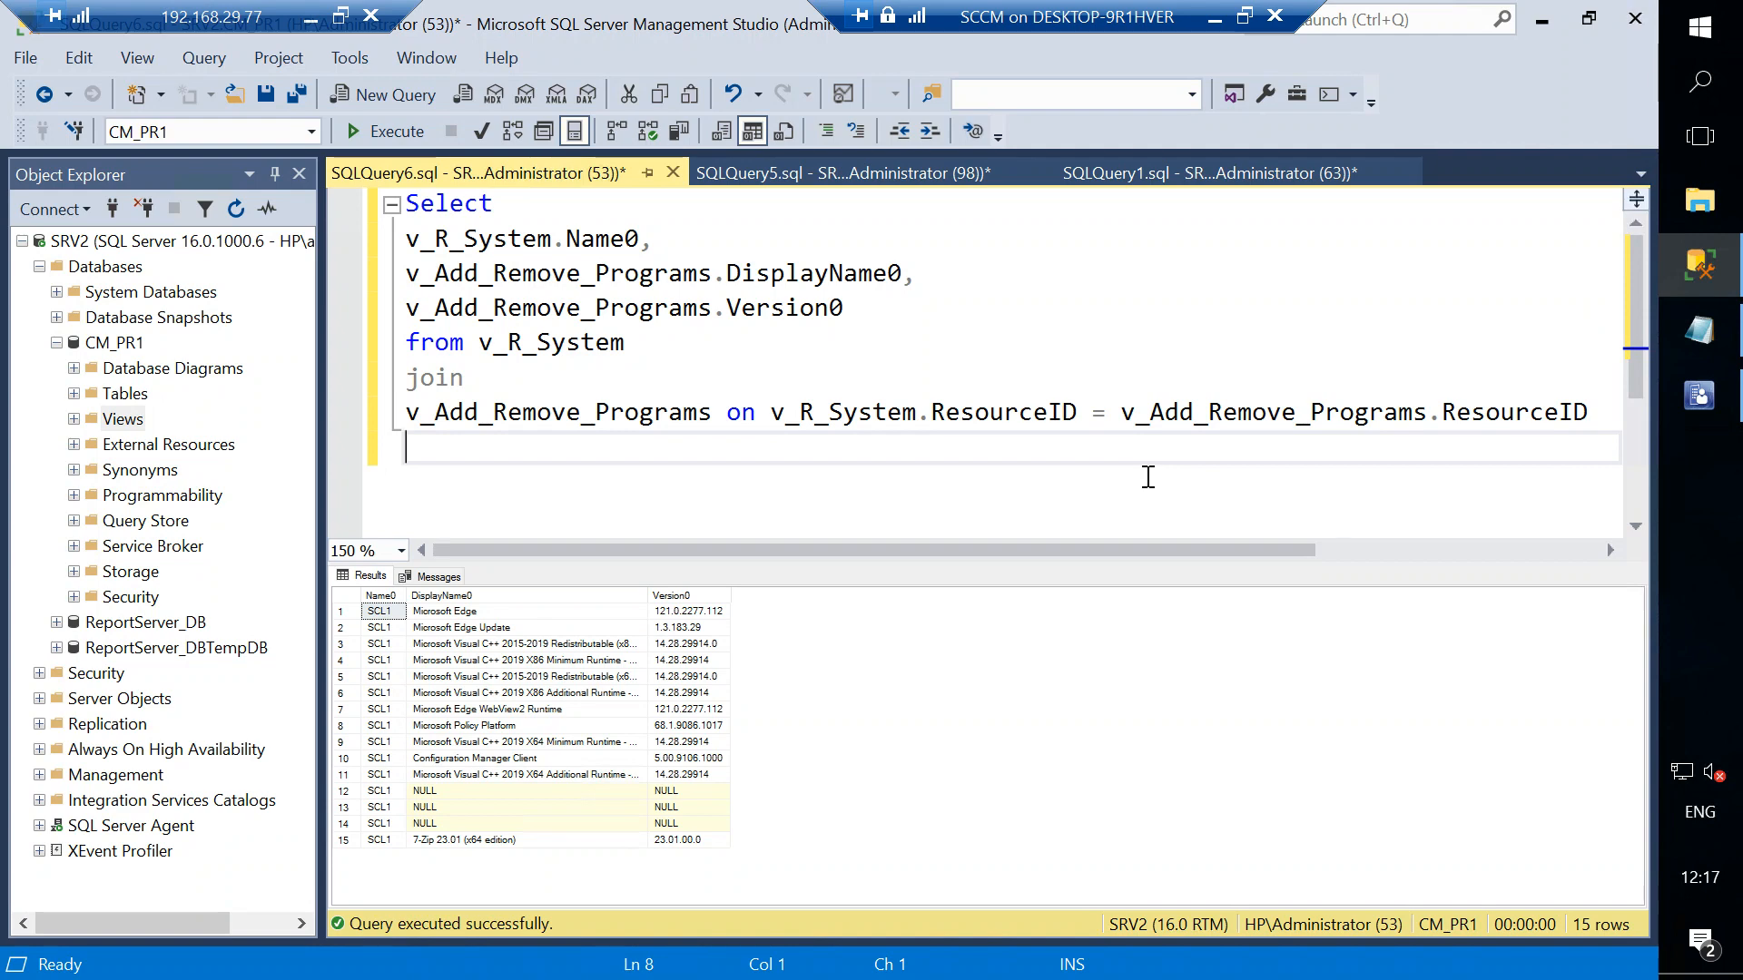
{"action": "left_click", "coordinate": [1214, 16]}
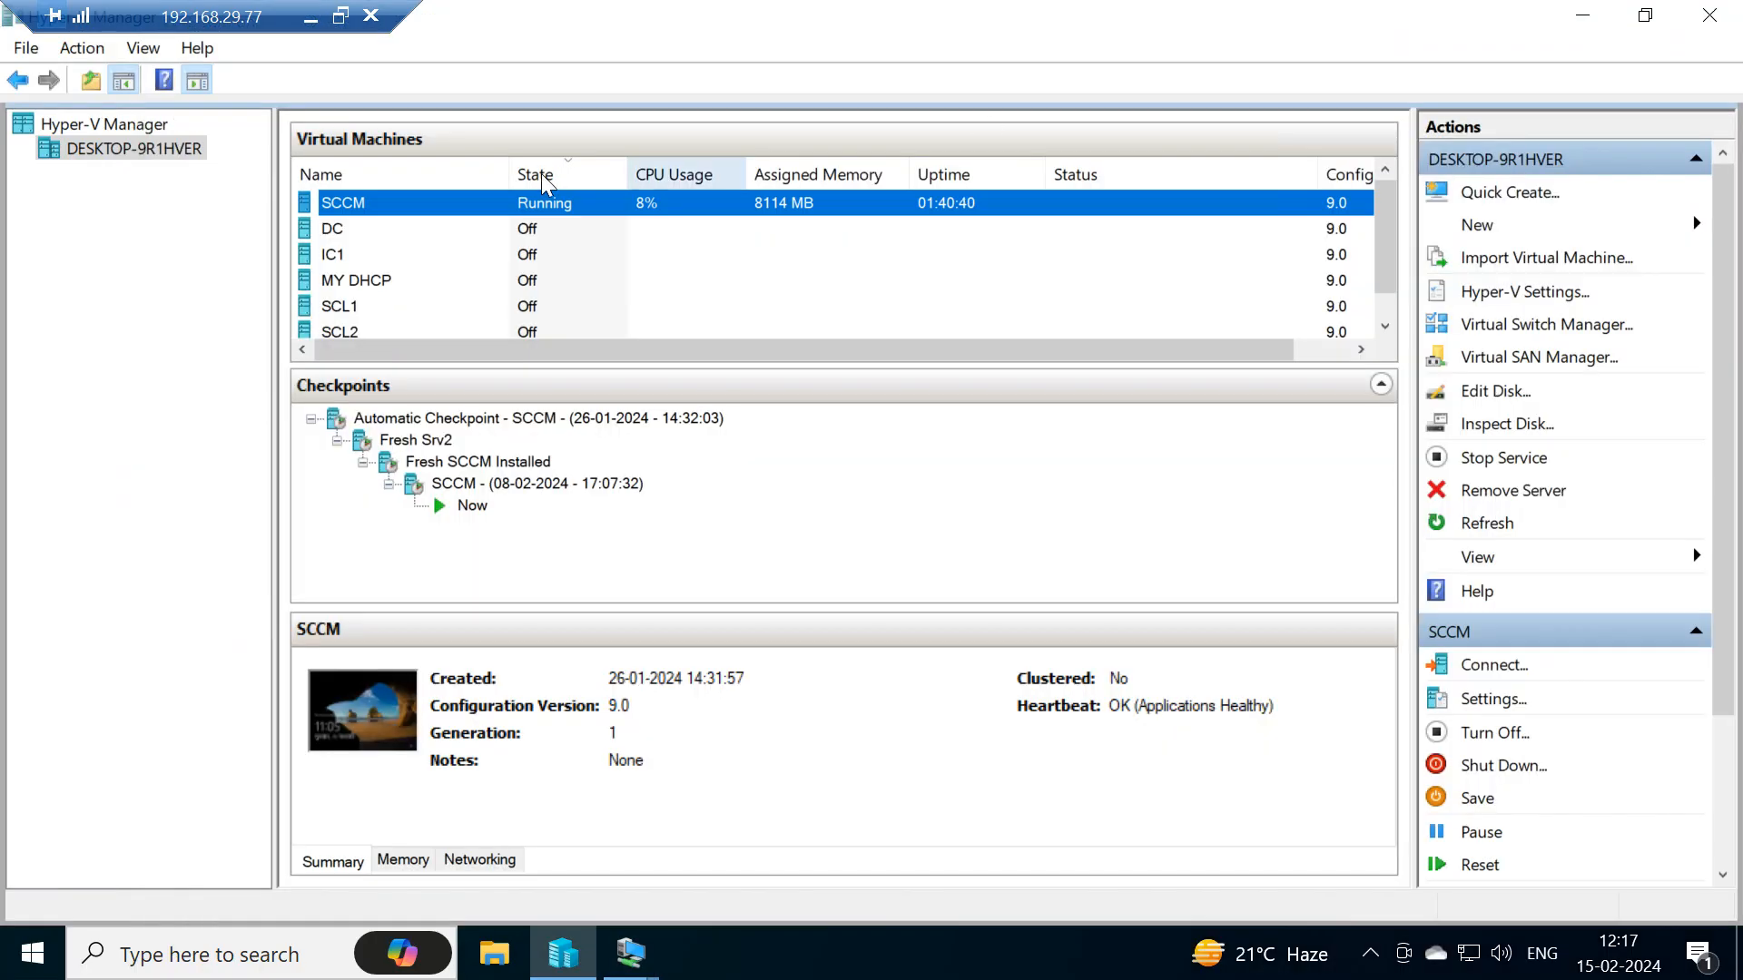
{"action": "left_click", "coordinate": [18, 958]}
{"action": "left_click", "coordinate": [18, 958]}
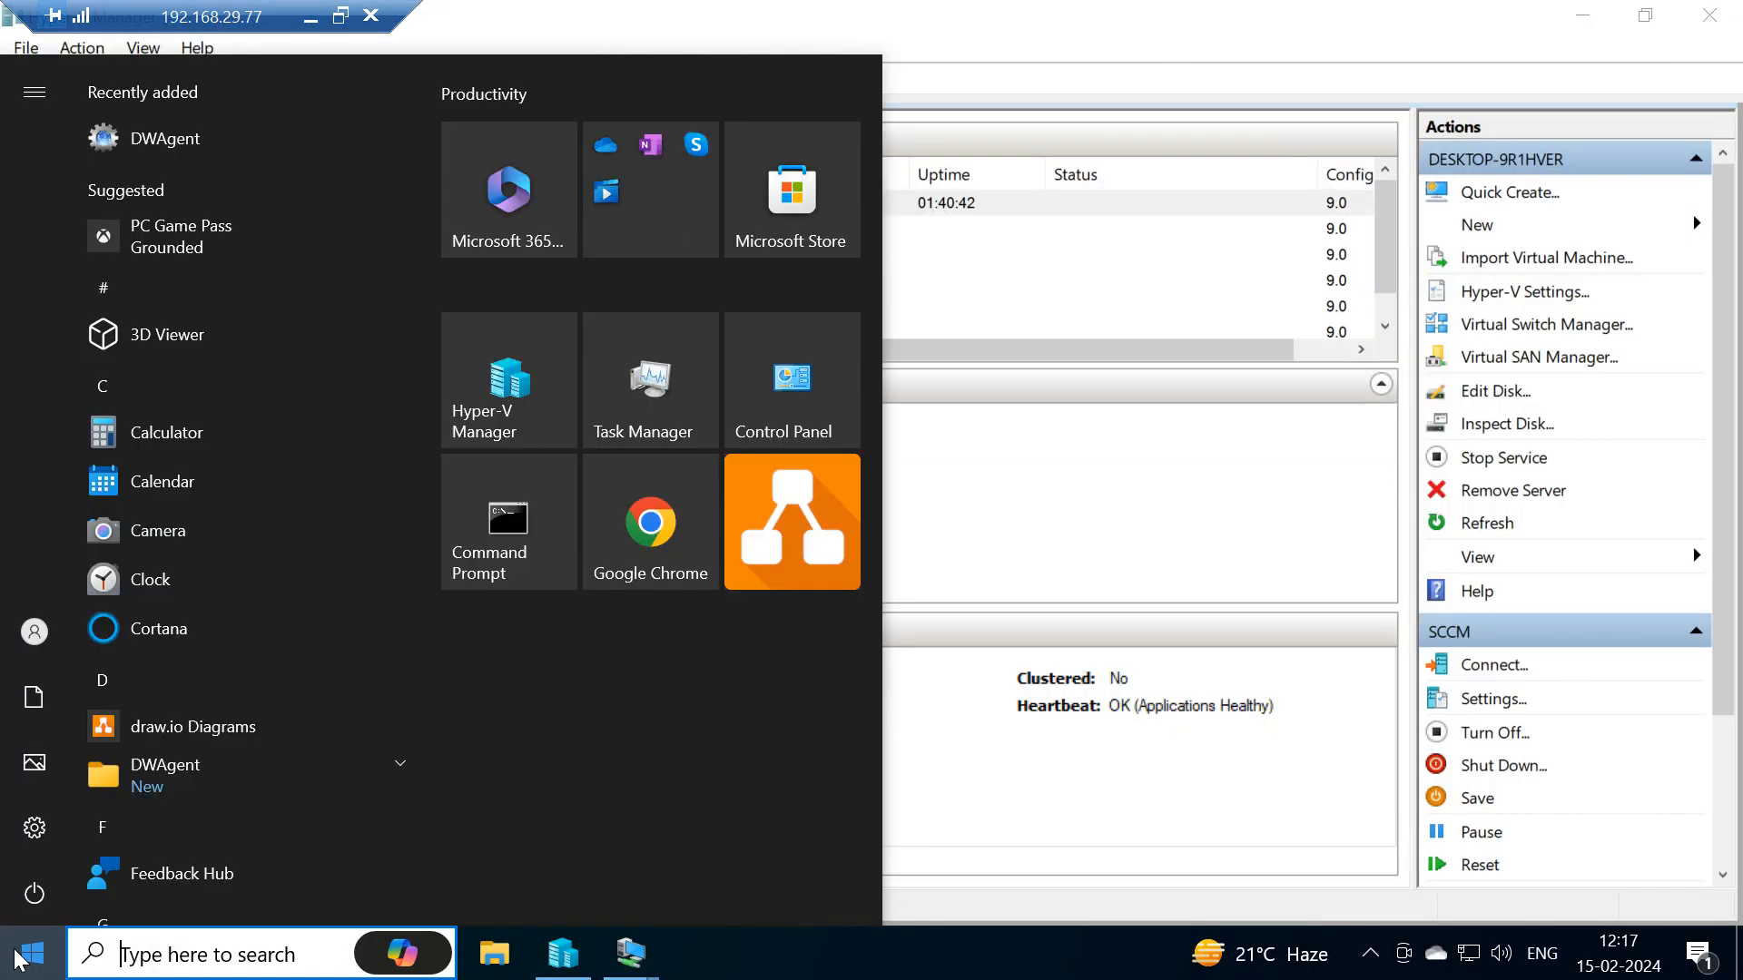
{"action": "left_click", "coordinate": [643, 542]}
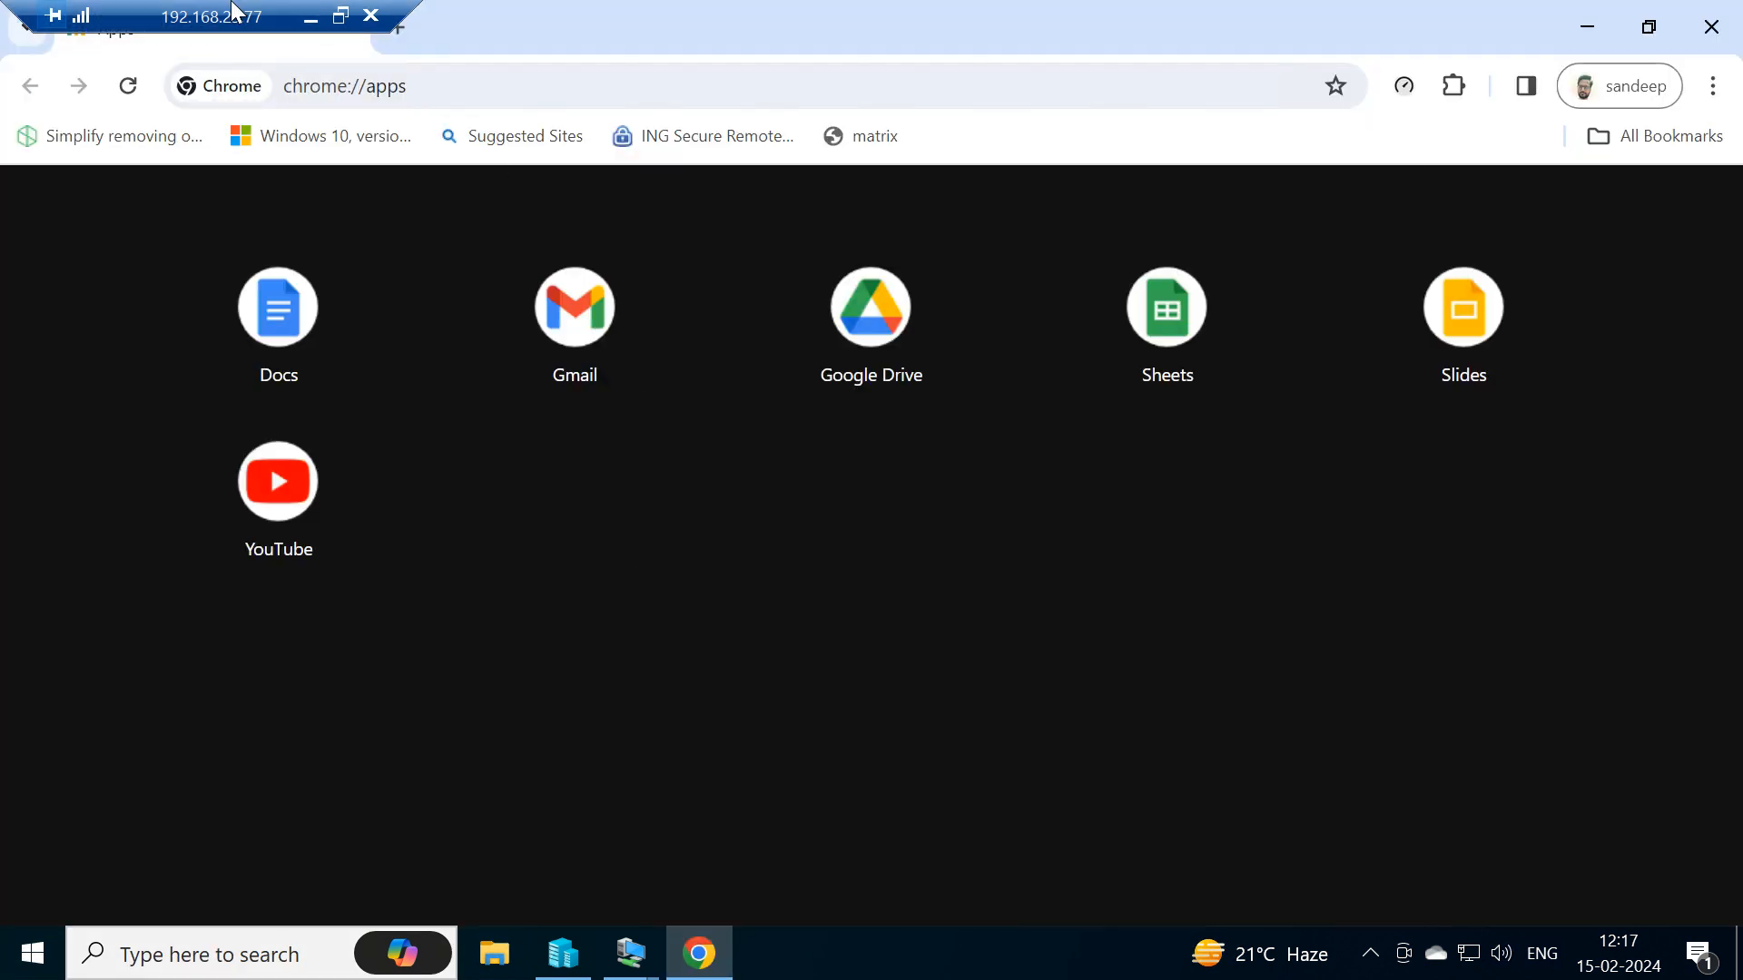
{"action": "left_click_drag", "start_coordinate": [234, 11], "coordinate": [831, 11]}
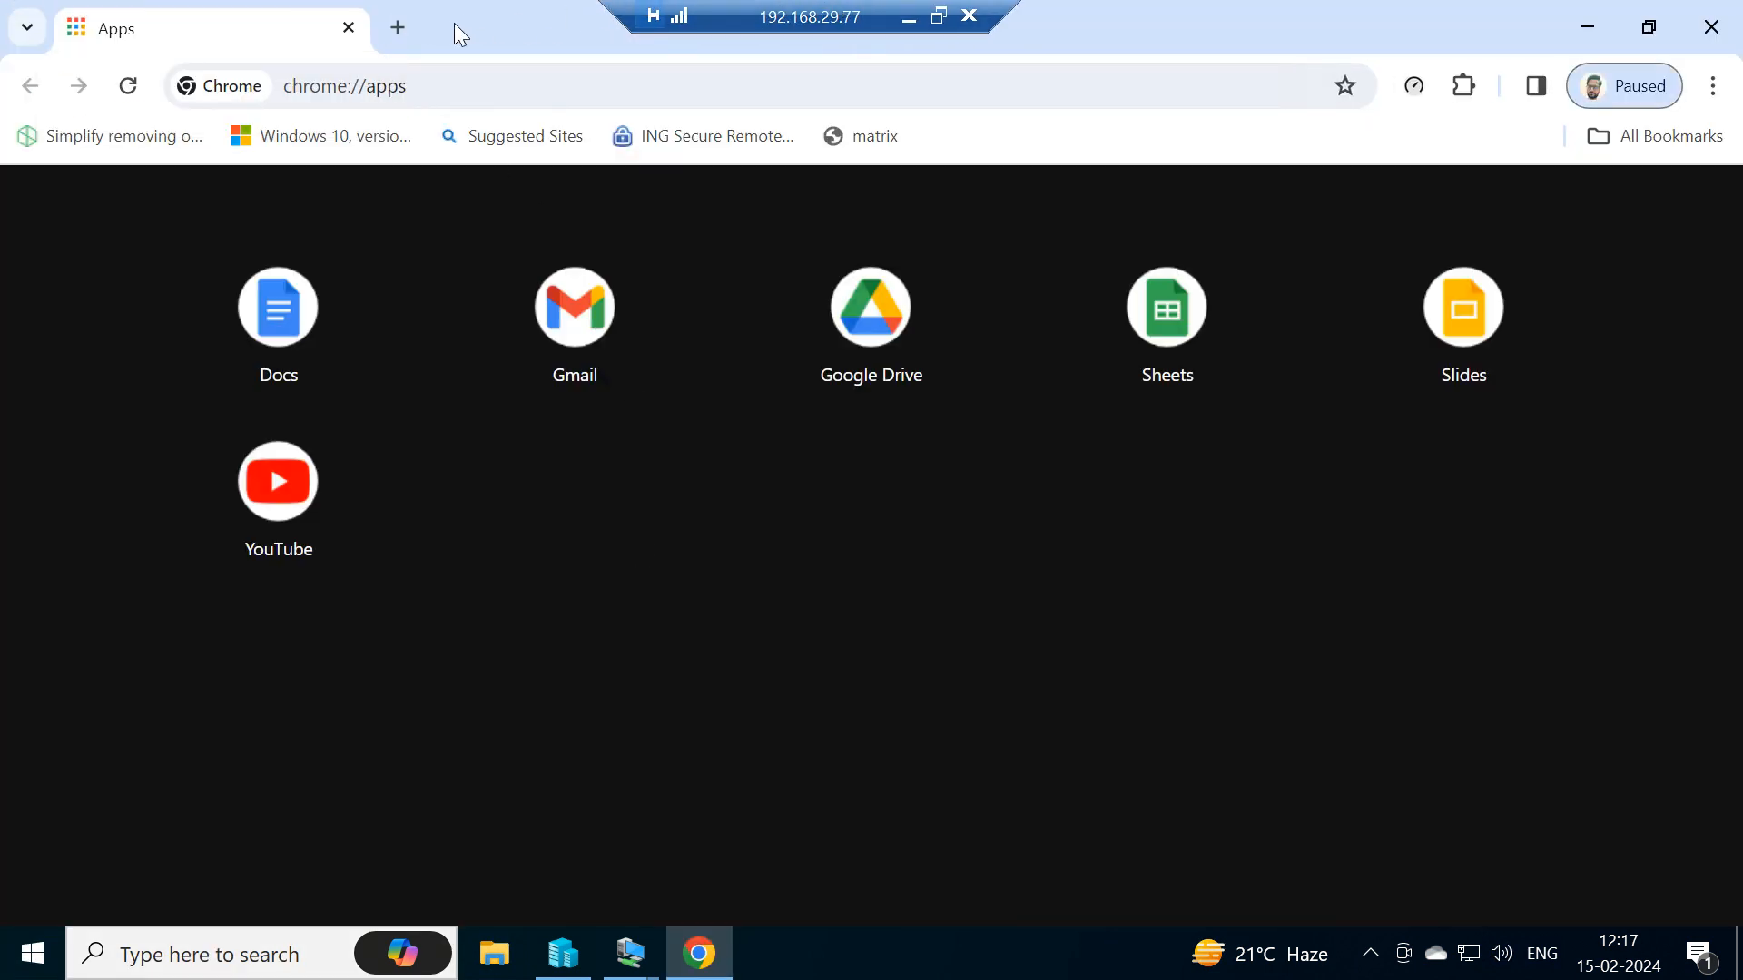
{"action": "left_click", "coordinate": [397, 29]}
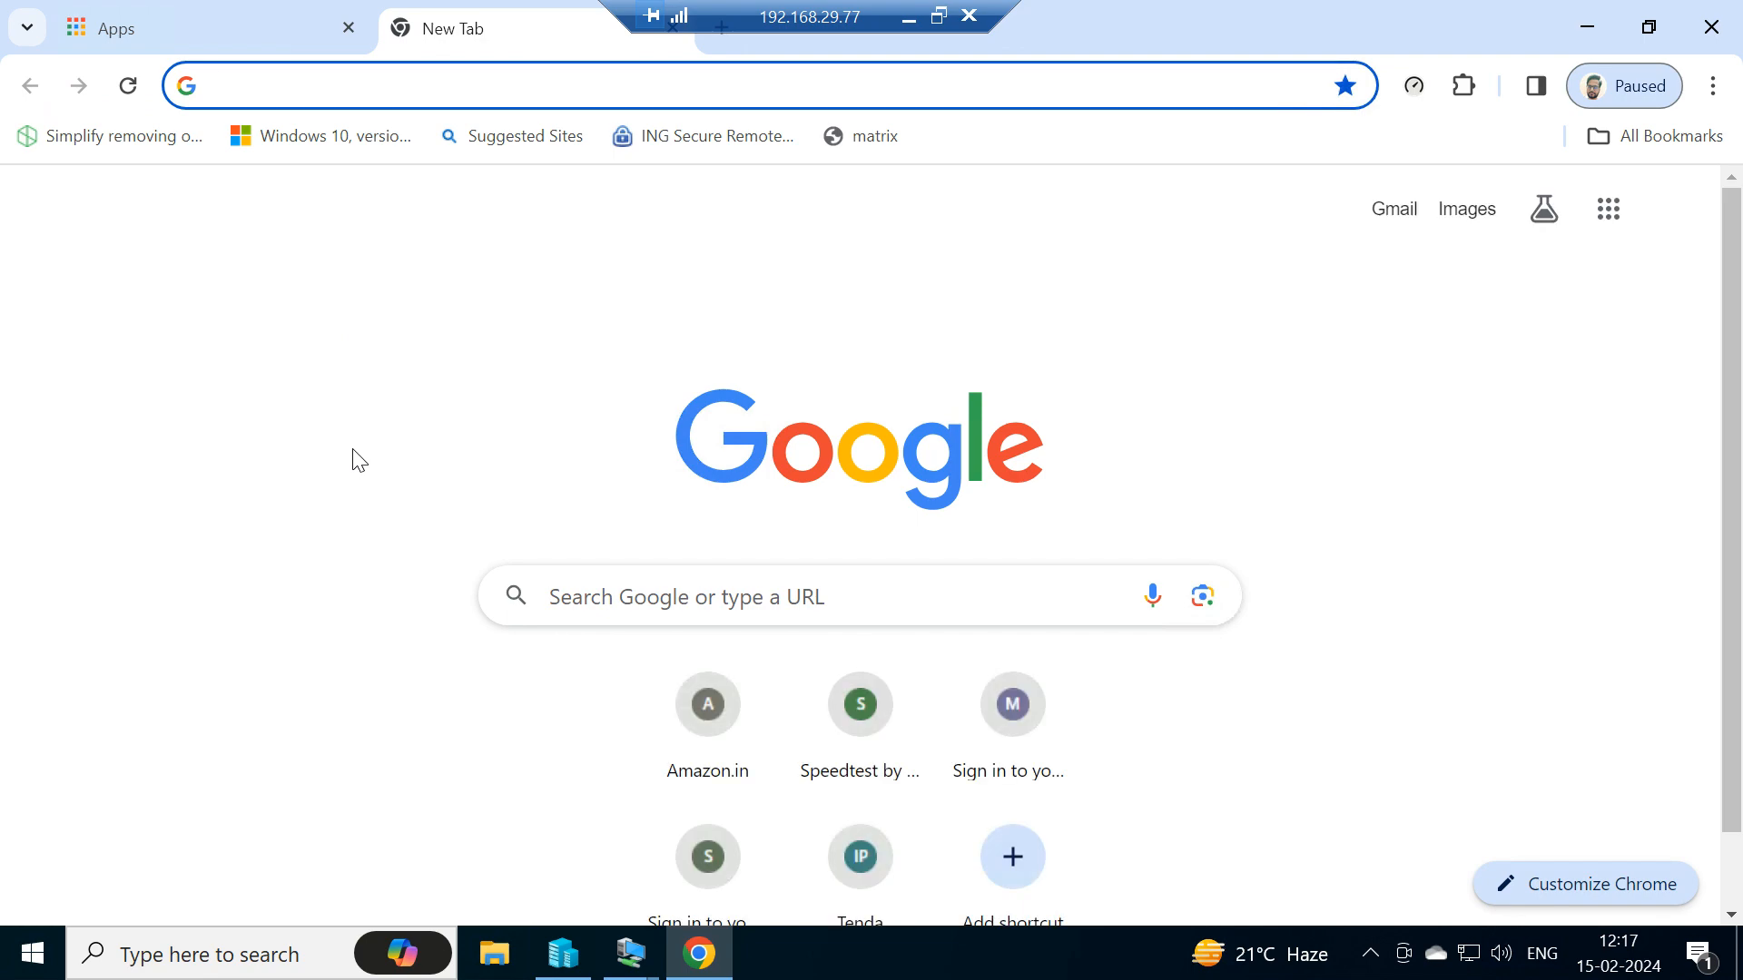
- Search Google for types of join in sql and open the W3Schools SQL Joins page
{"action": "type", "text": "typ"}
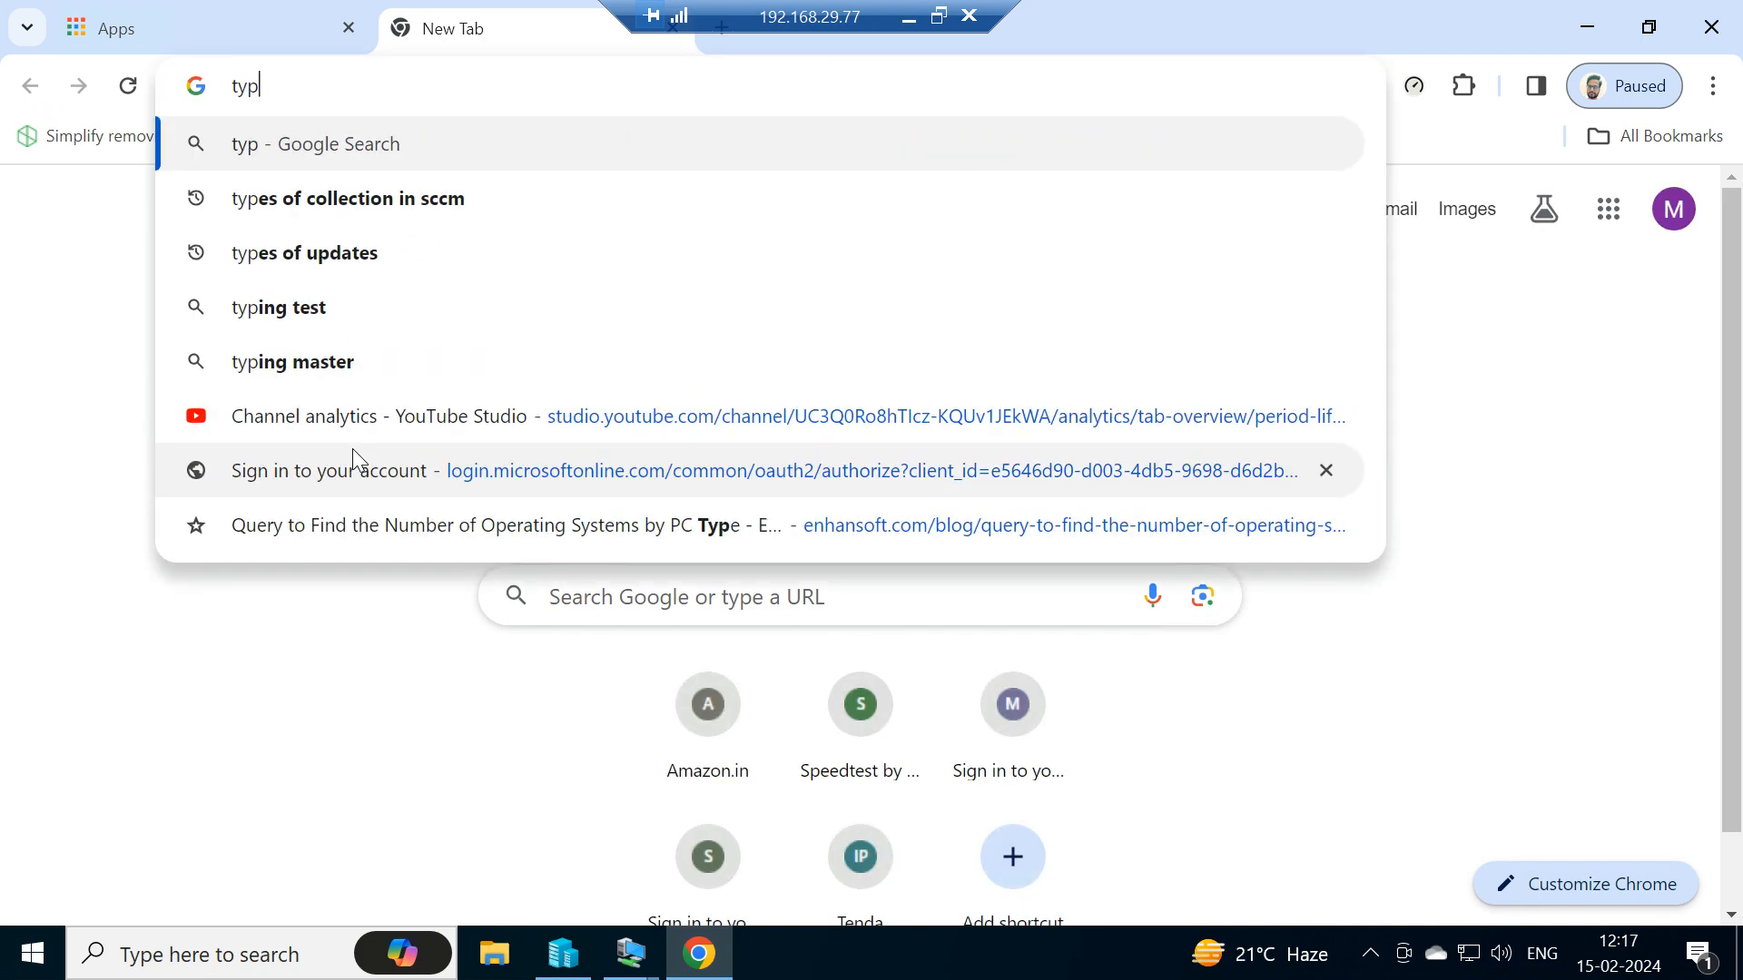
{"action": "type", "text": "es of "}
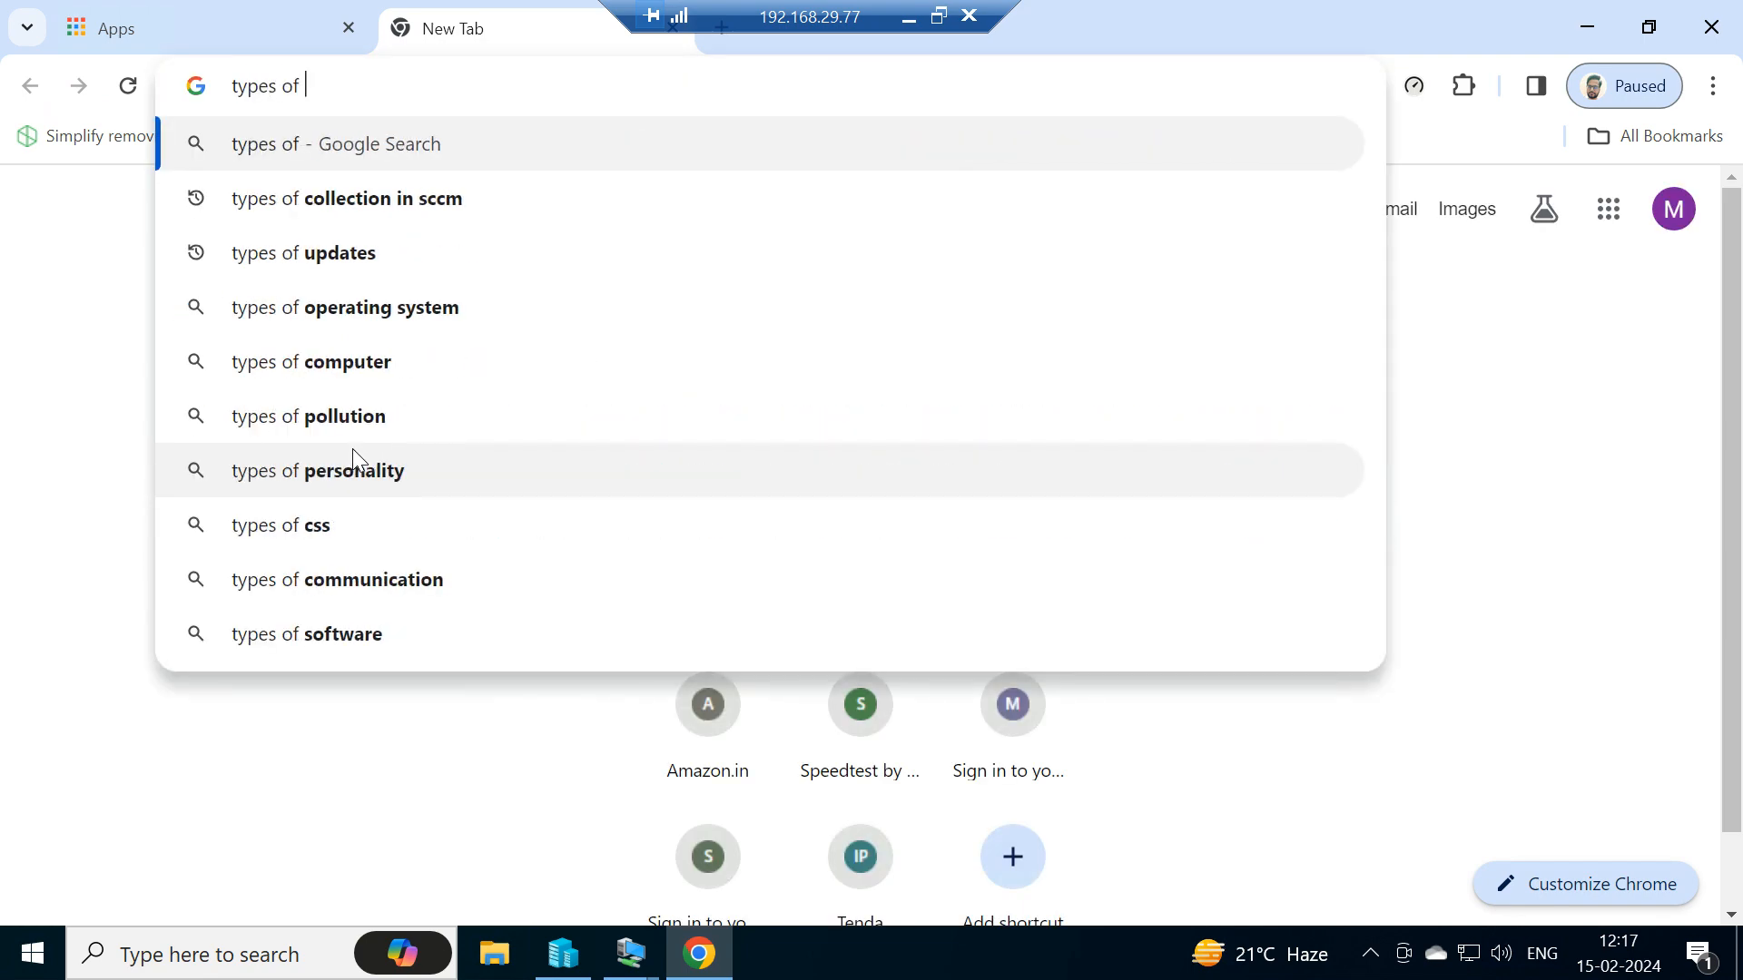
{"action": "type", "text": "join in sql"}
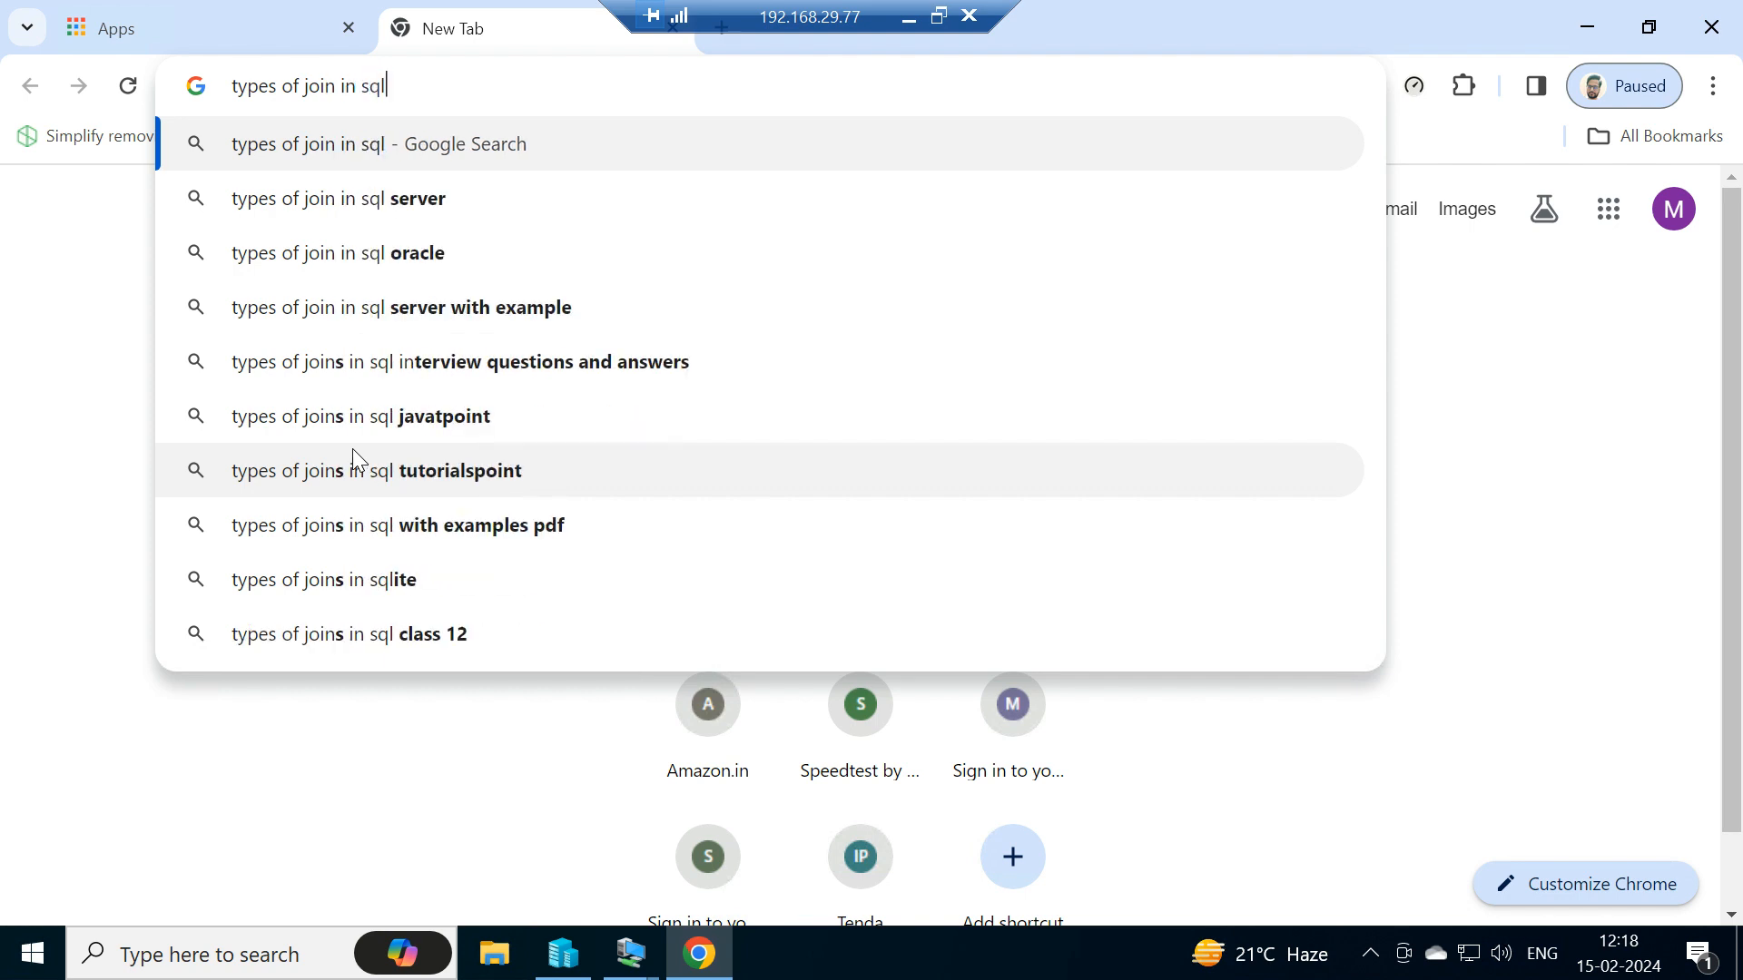
{"action": "key", "text": "Return"}
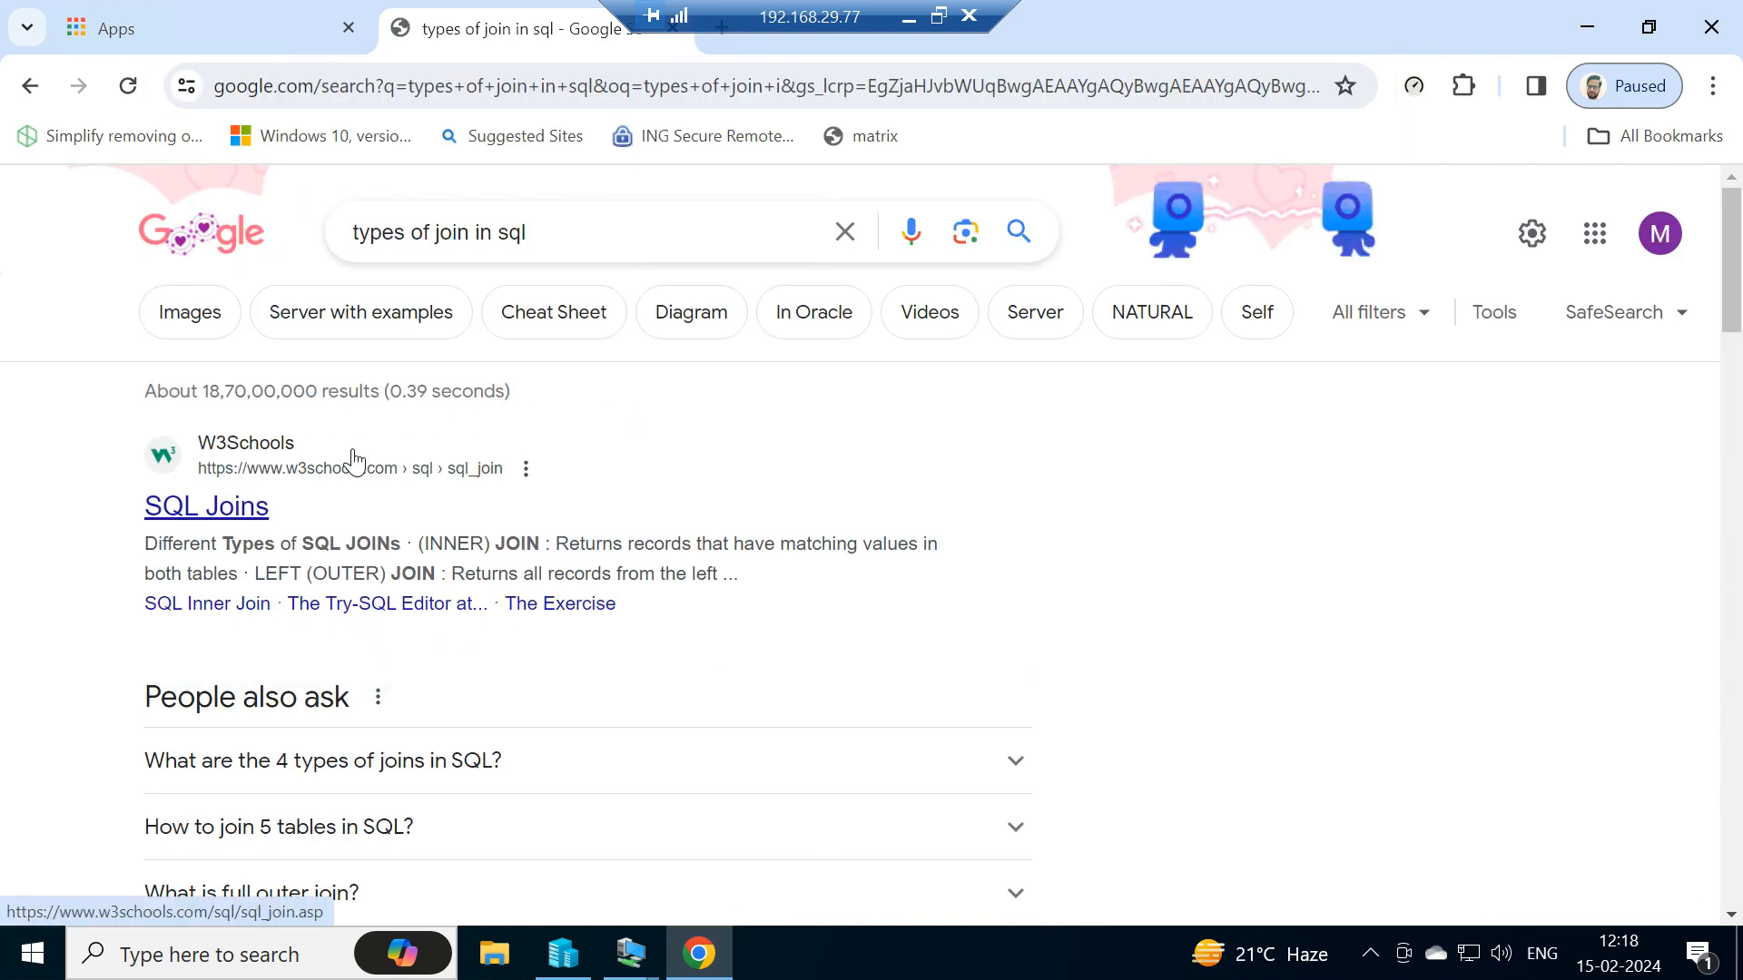
{"action": "left_click", "coordinate": [198, 511]}
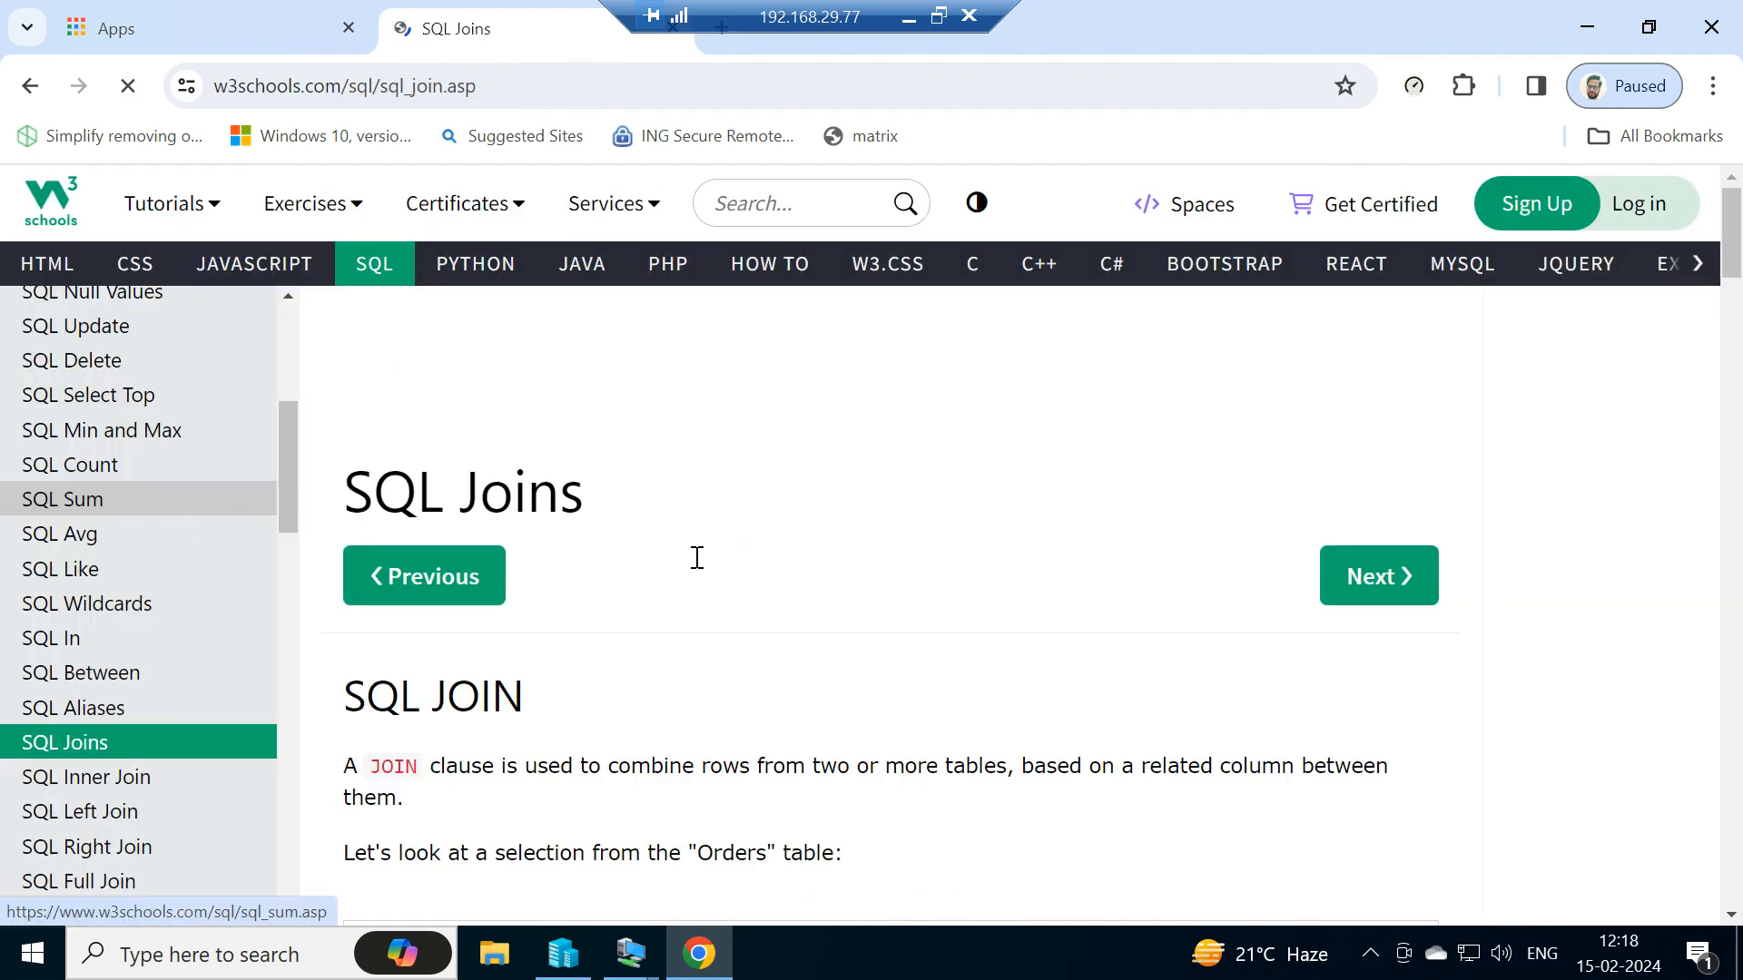
- Read through the SQL Joins page, including the INNER JOIN example and its output table
{"action": "scroll", "coordinate": [699, 567], "scroll_direction": "down", "scroll_amount": 3}
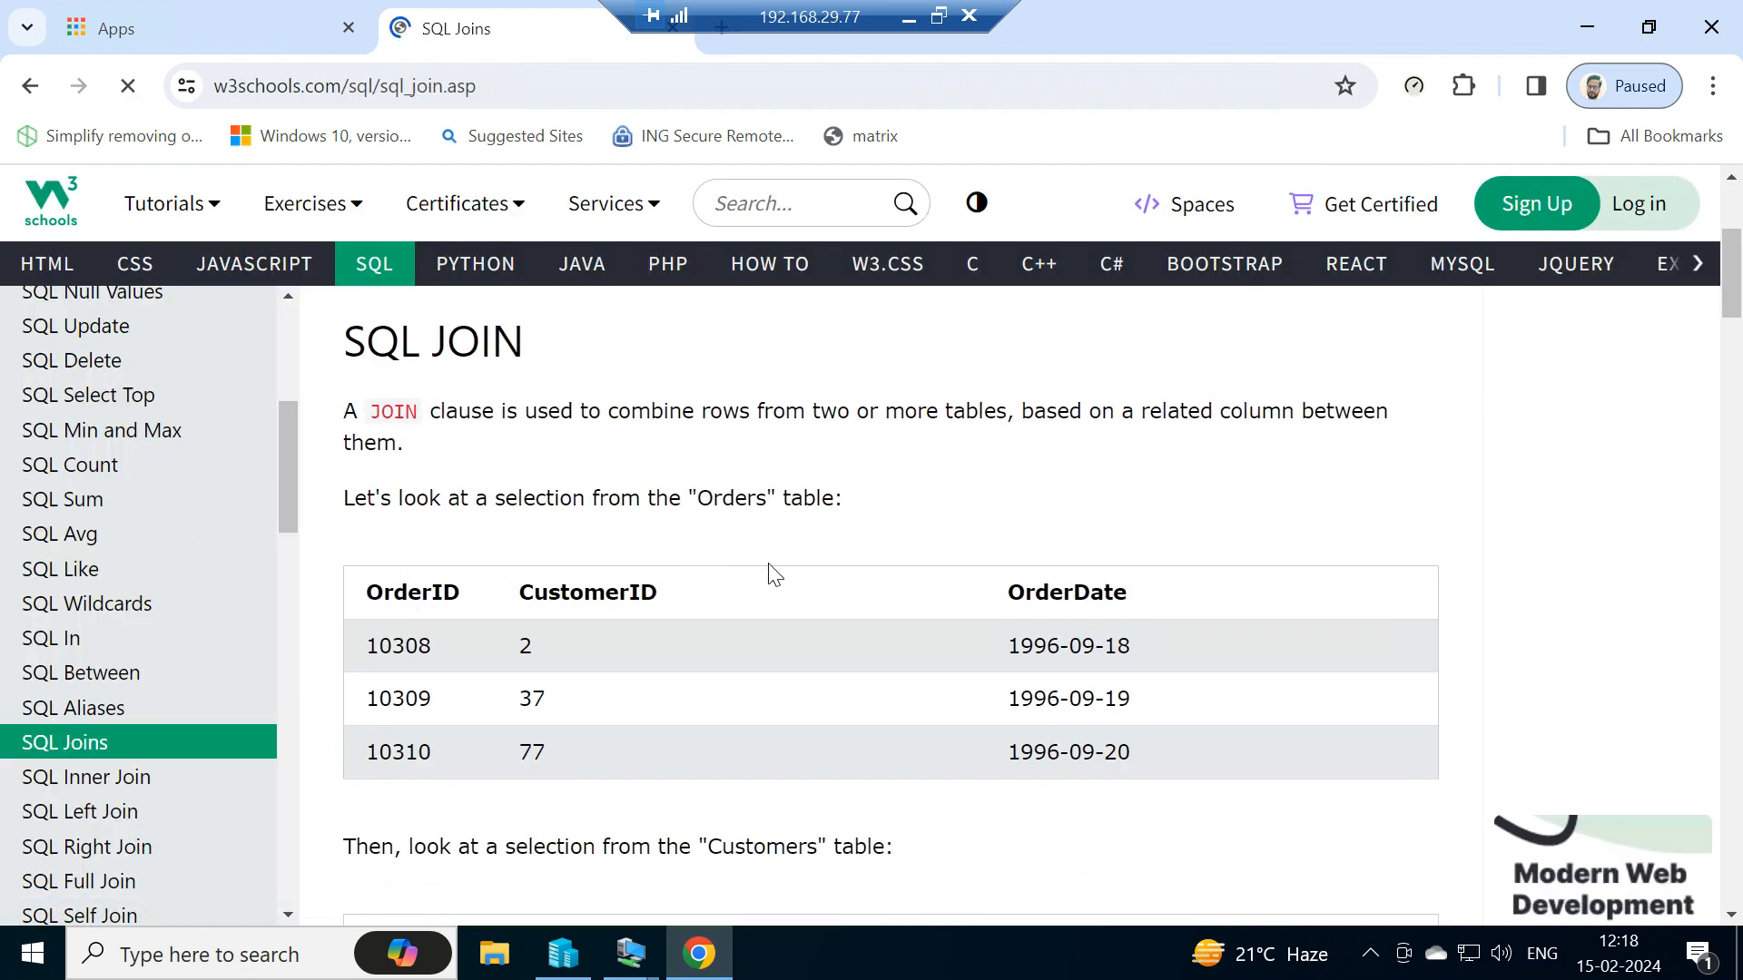
{"action": "scroll", "coordinate": [772, 574], "scroll_direction": "down", "scroll_amount": 2}
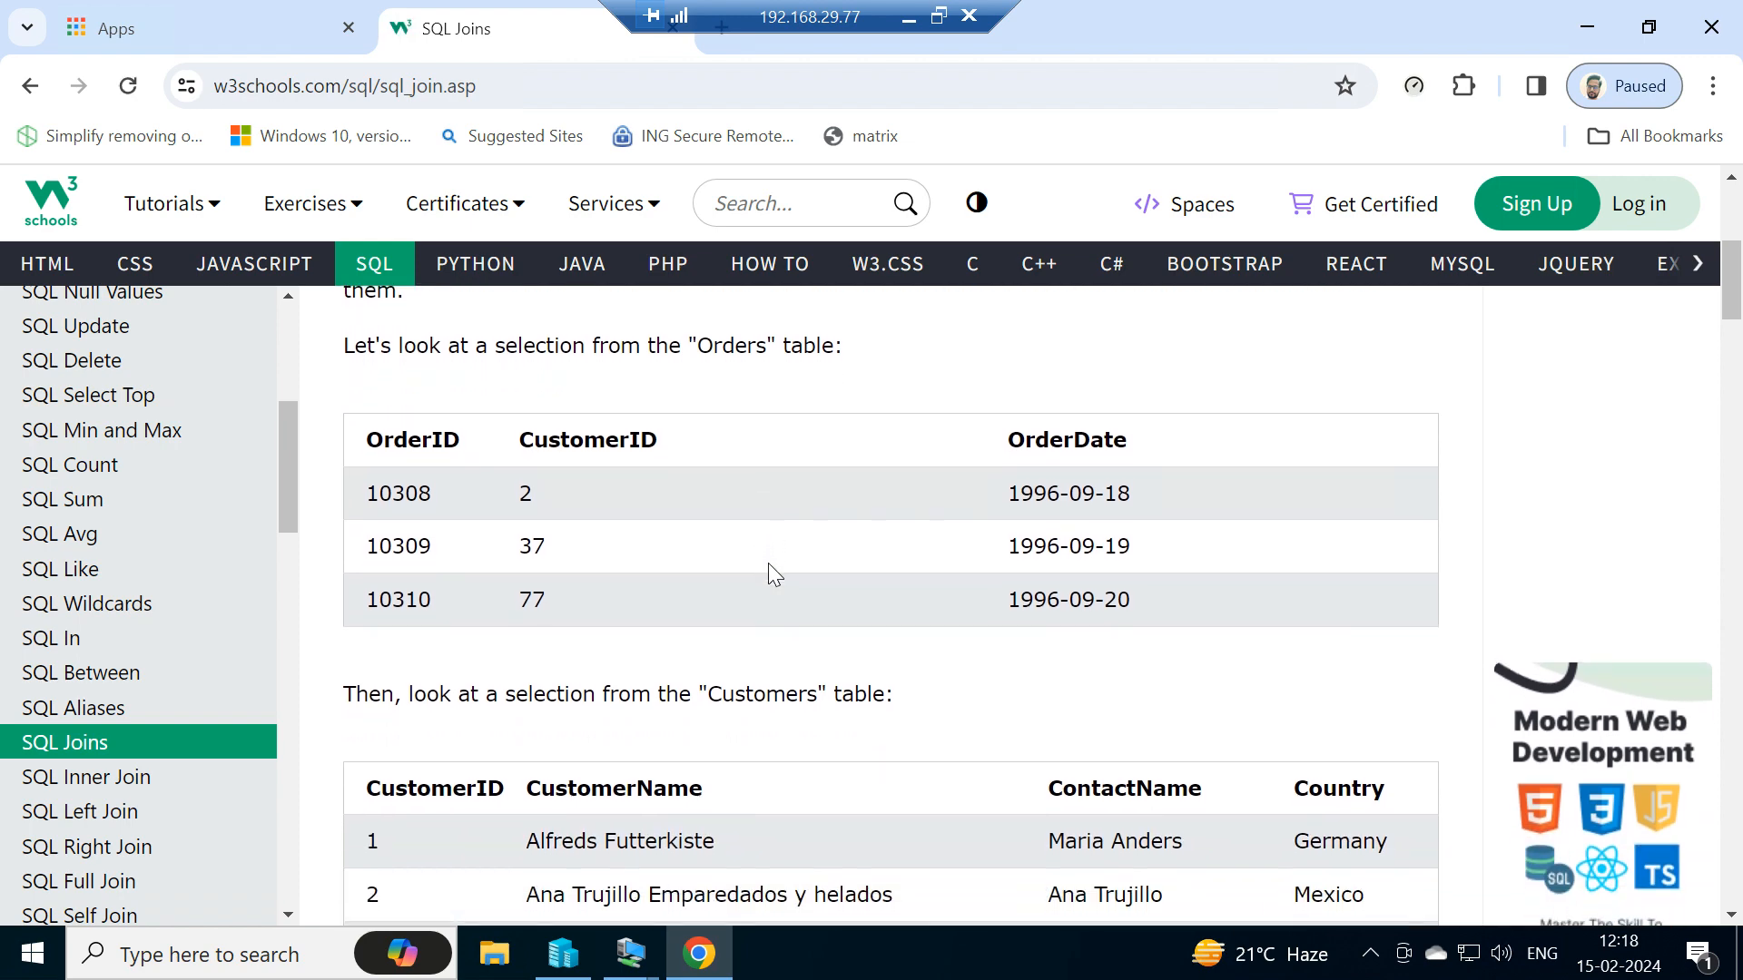
{"action": "scroll", "coordinate": [769, 568], "scroll_direction": "down", "scroll_amount": 1}
{"action": "scroll", "coordinate": [768, 572], "scroll_direction": "up", "scroll_amount": 1}
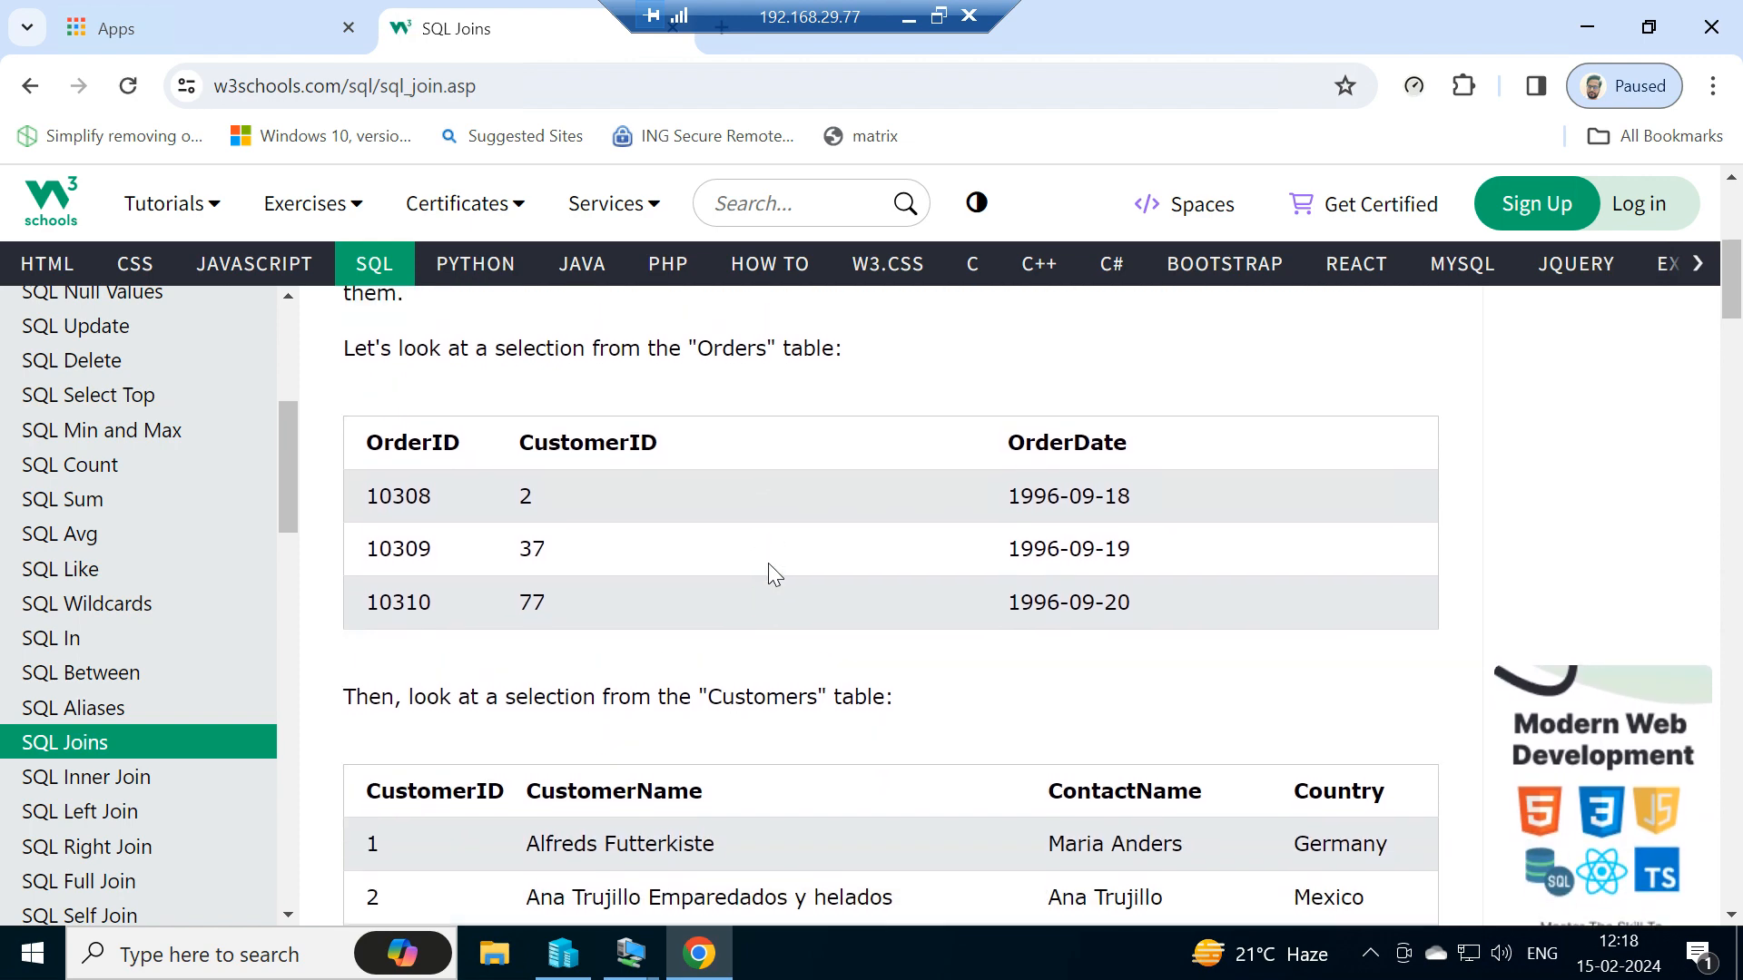
{"action": "scroll", "coordinate": [768, 571], "scroll_direction": "down", "scroll_amount": 3}
{"action": "scroll", "coordinate": [768, 567], "scroll_direction": "down", "scroll_amount": 3}
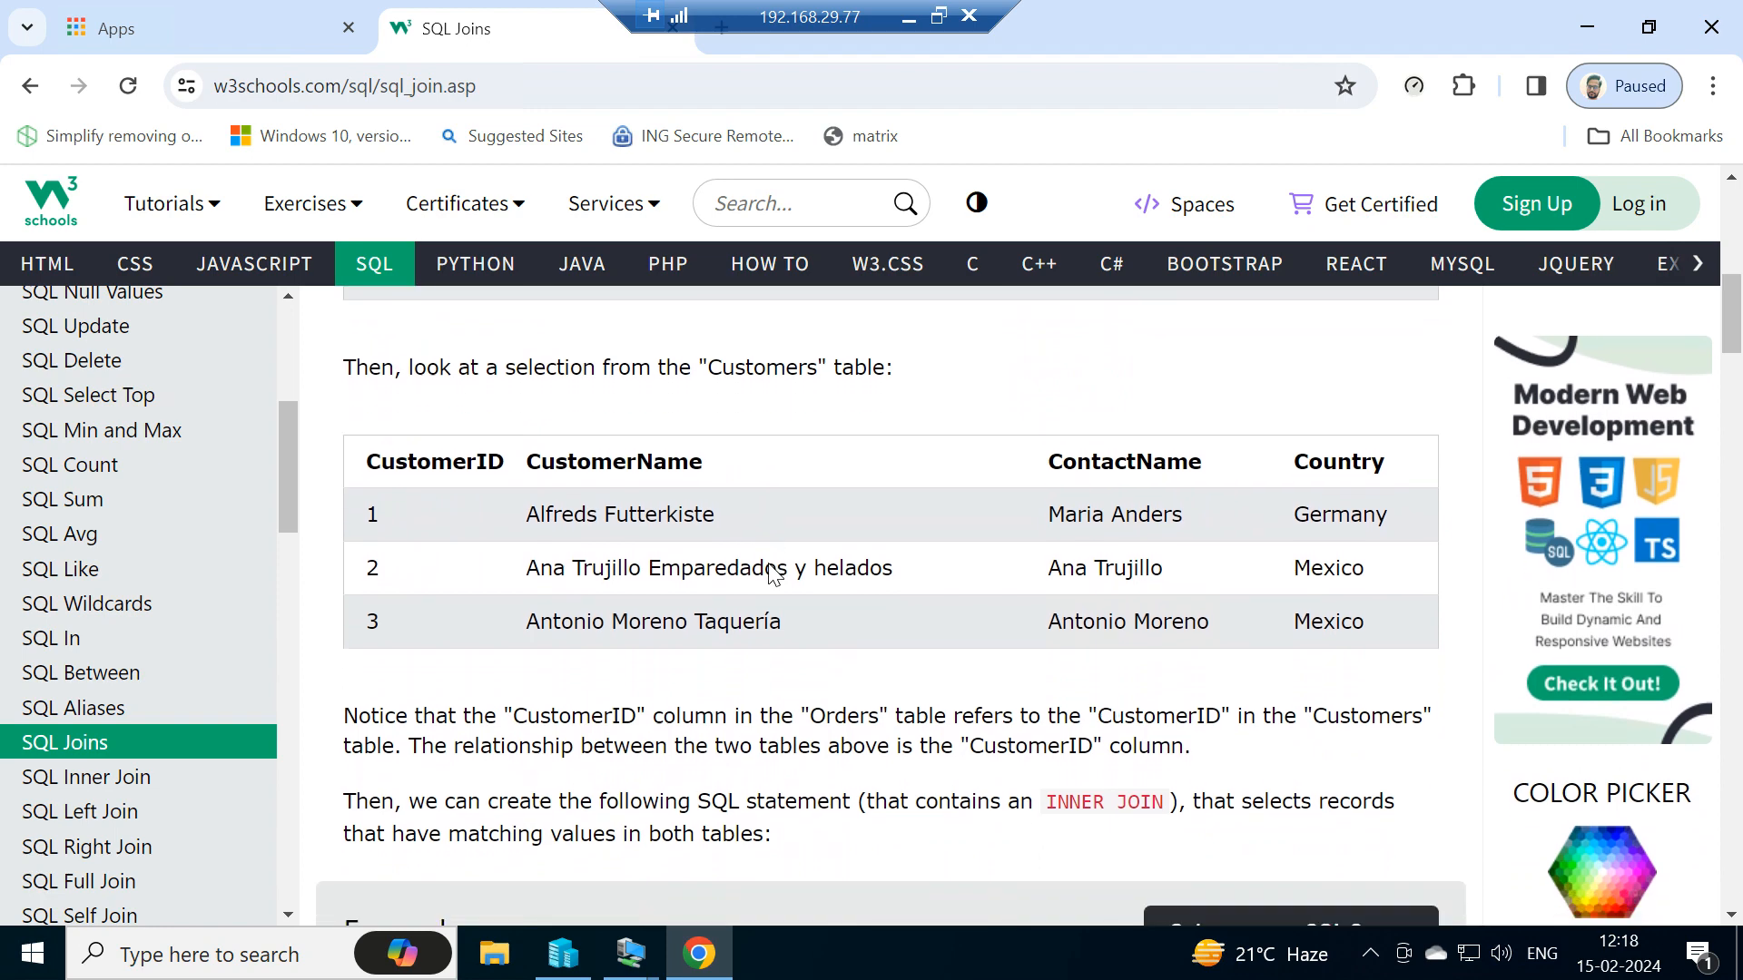
{"action": "scroll", "coordinate": [768, 567], "scroll_direction": "down", "scroll_amount": 1}
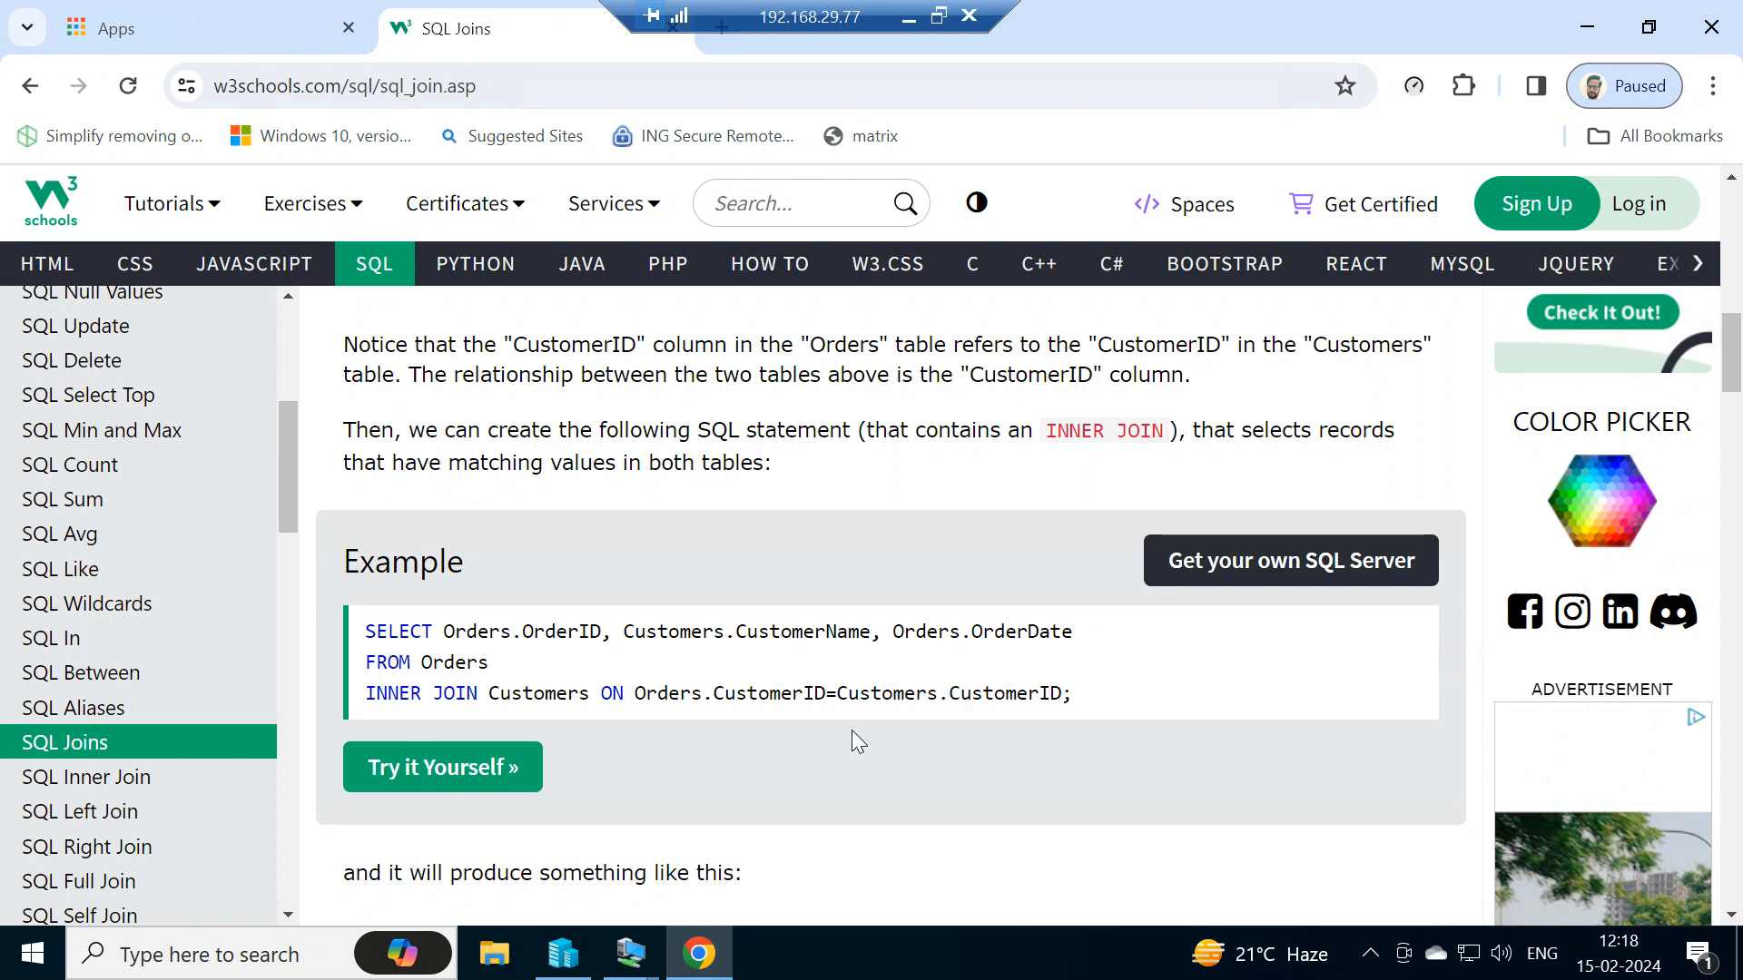
{"action": "scroll", "coordinate": [852, 730], "scroll_direction": "down", "scroll_amount": 2}
{"action": "scroll", "coordinate": [760, 708], "scroll_direction": "down", "scroll_amount": 3}
{"action": "scroll", "coordinate": [757, 702], "scroll_direction": "down", "scroll_amount": 3}
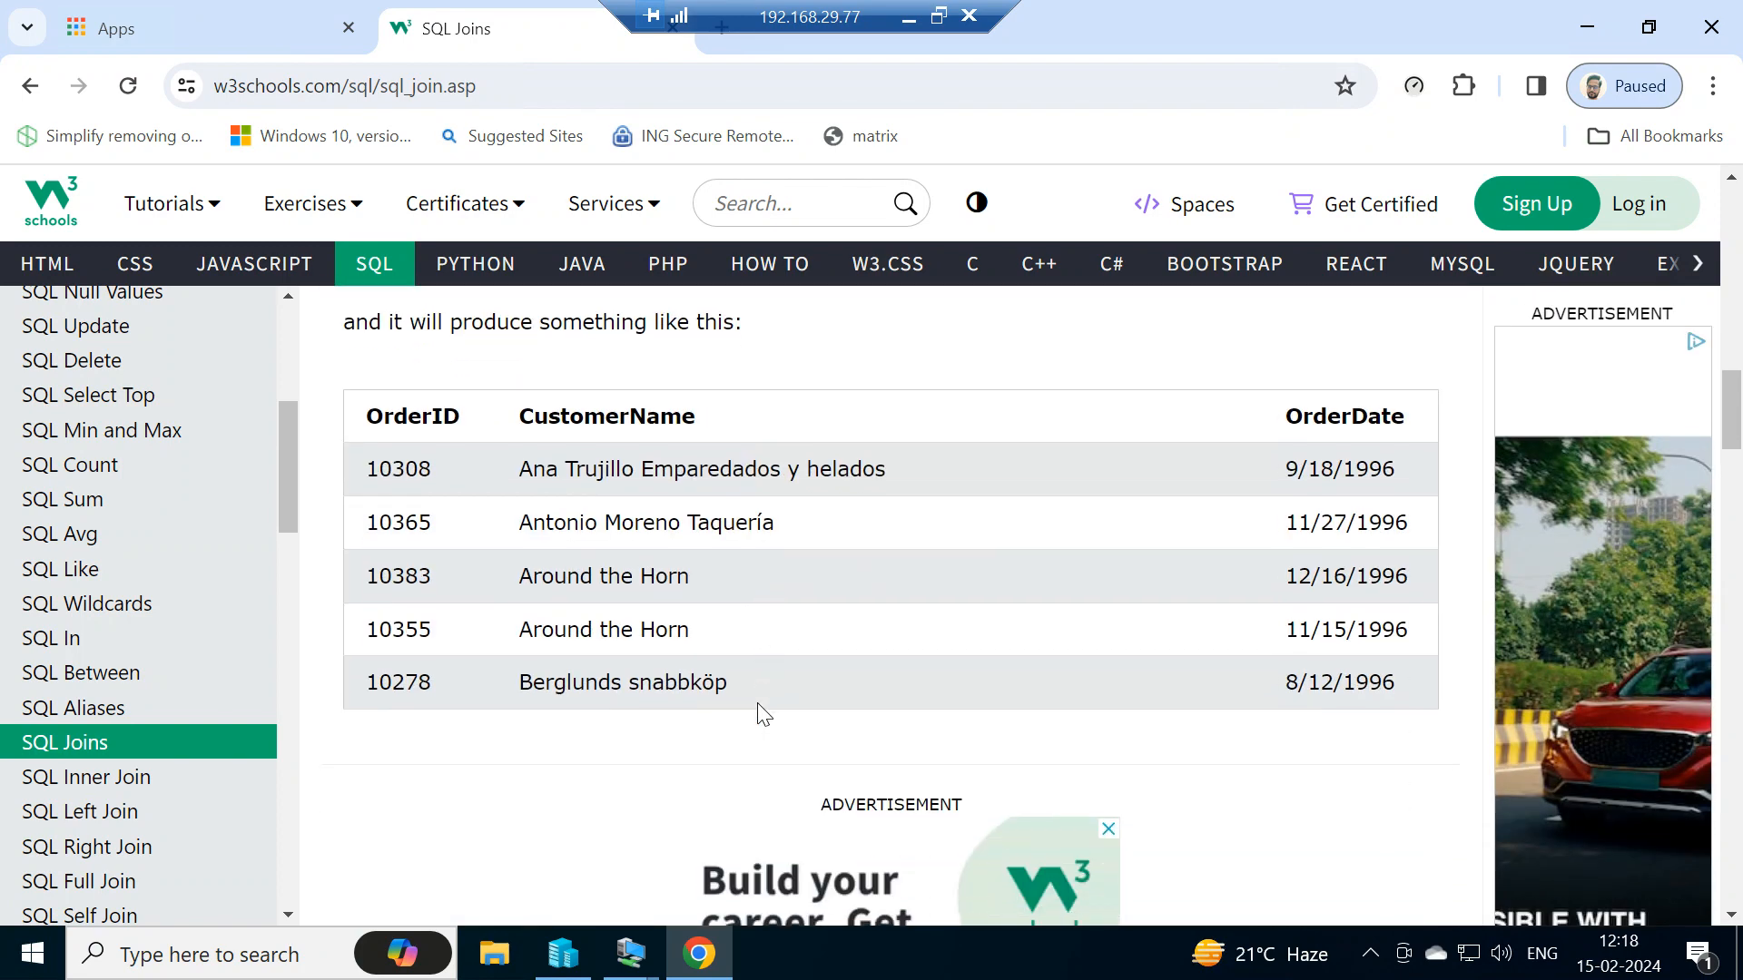
{"action": "scroll", "coordinate": [626, 706], "scroll_direction": "up", "scroll_amount": 3}
{"action": "scroll", "coordinate": [322, 740], "scroll_direction": "down", "scroll_amount": 1}
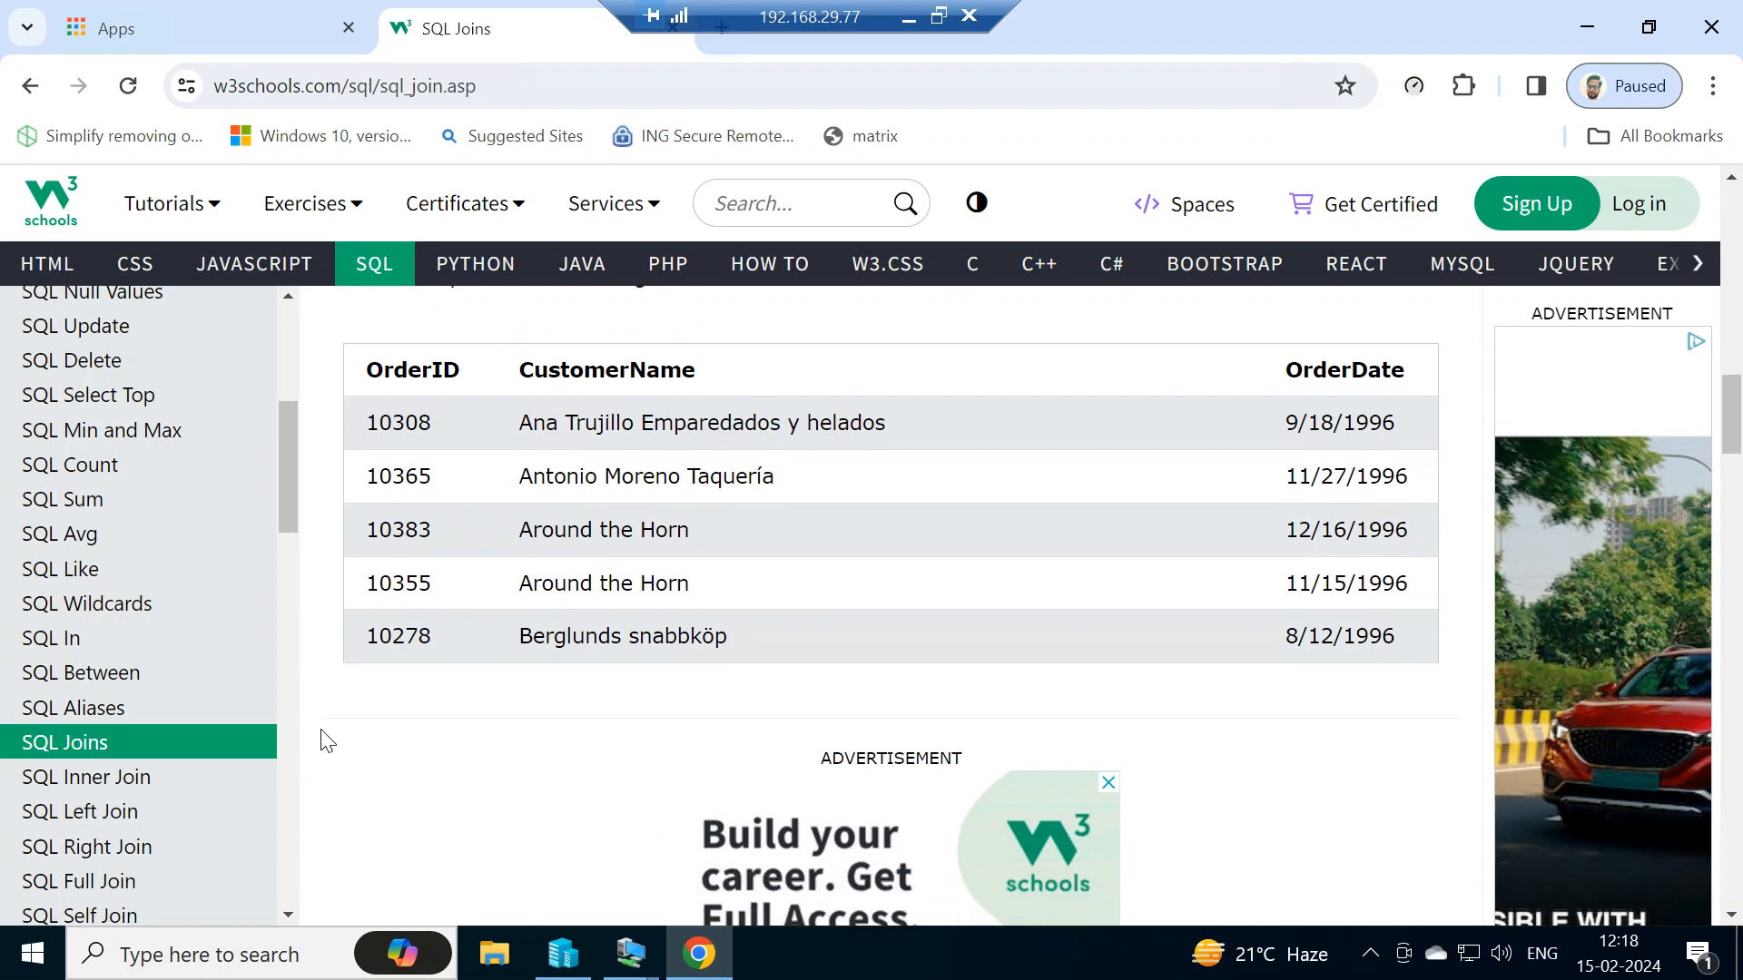
{"action": "scroll", "coordinate": [156, 762], "scroll_direction": "down", "scroll_amount": 3}
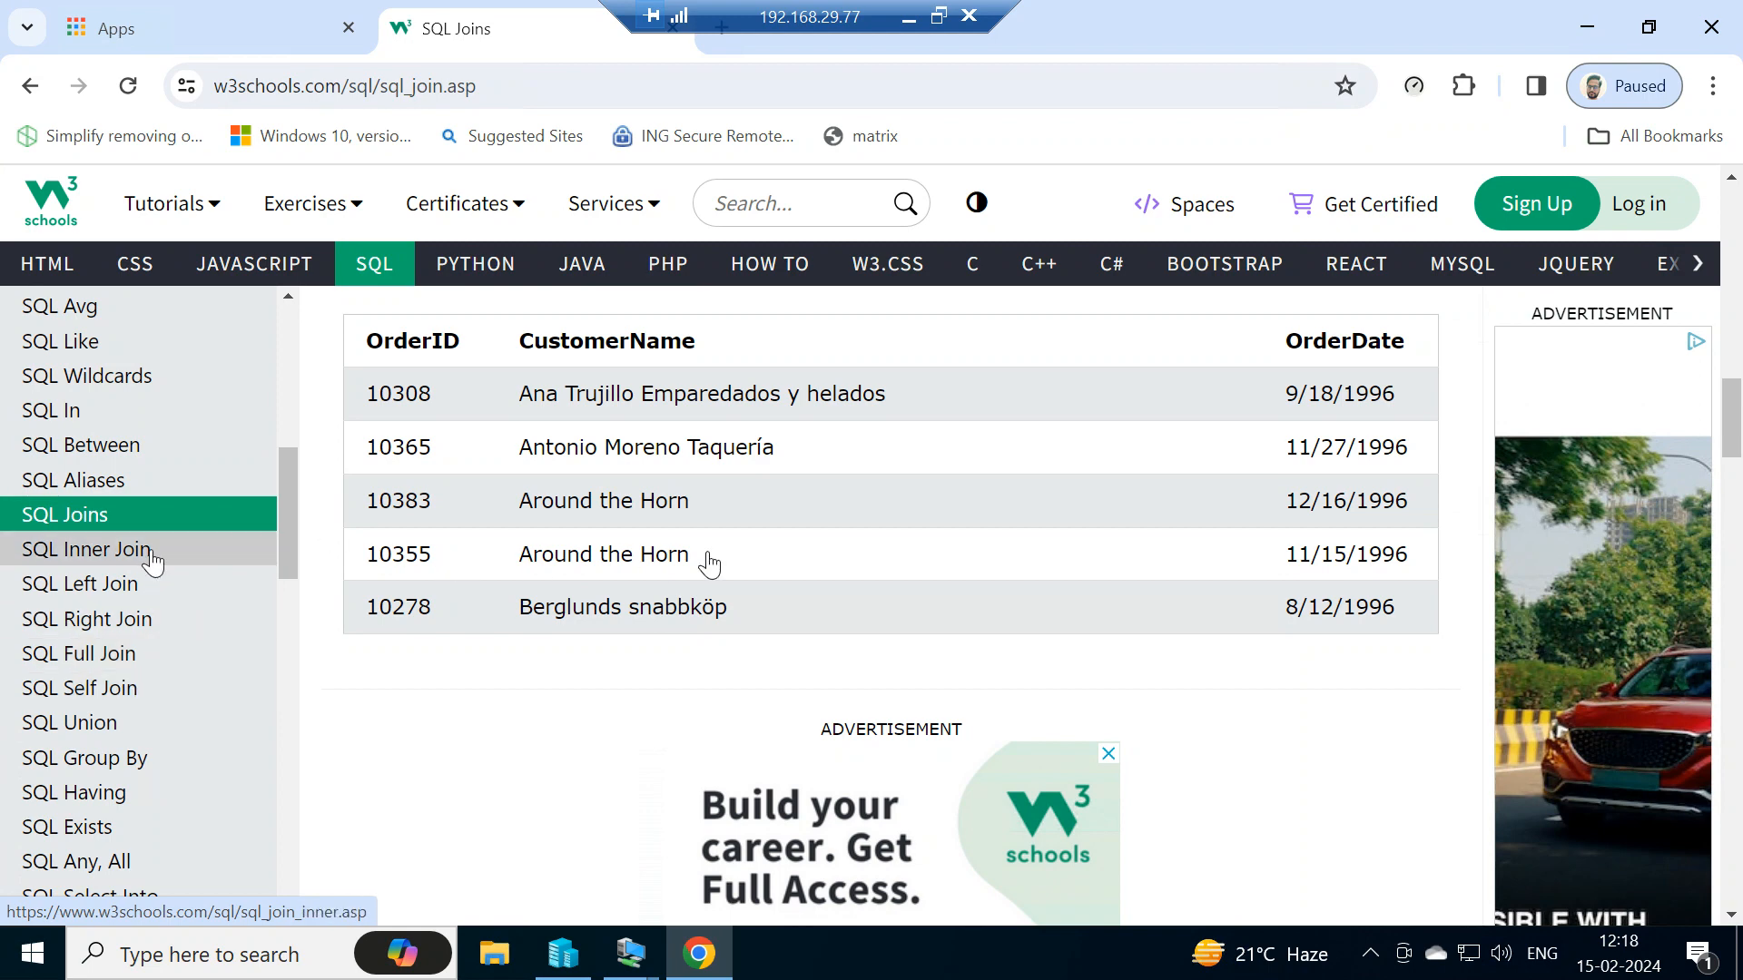
{"action": "scroll", "coordinate": [709, 564], "scroll_direction": "up", "scroll_amount": 6}
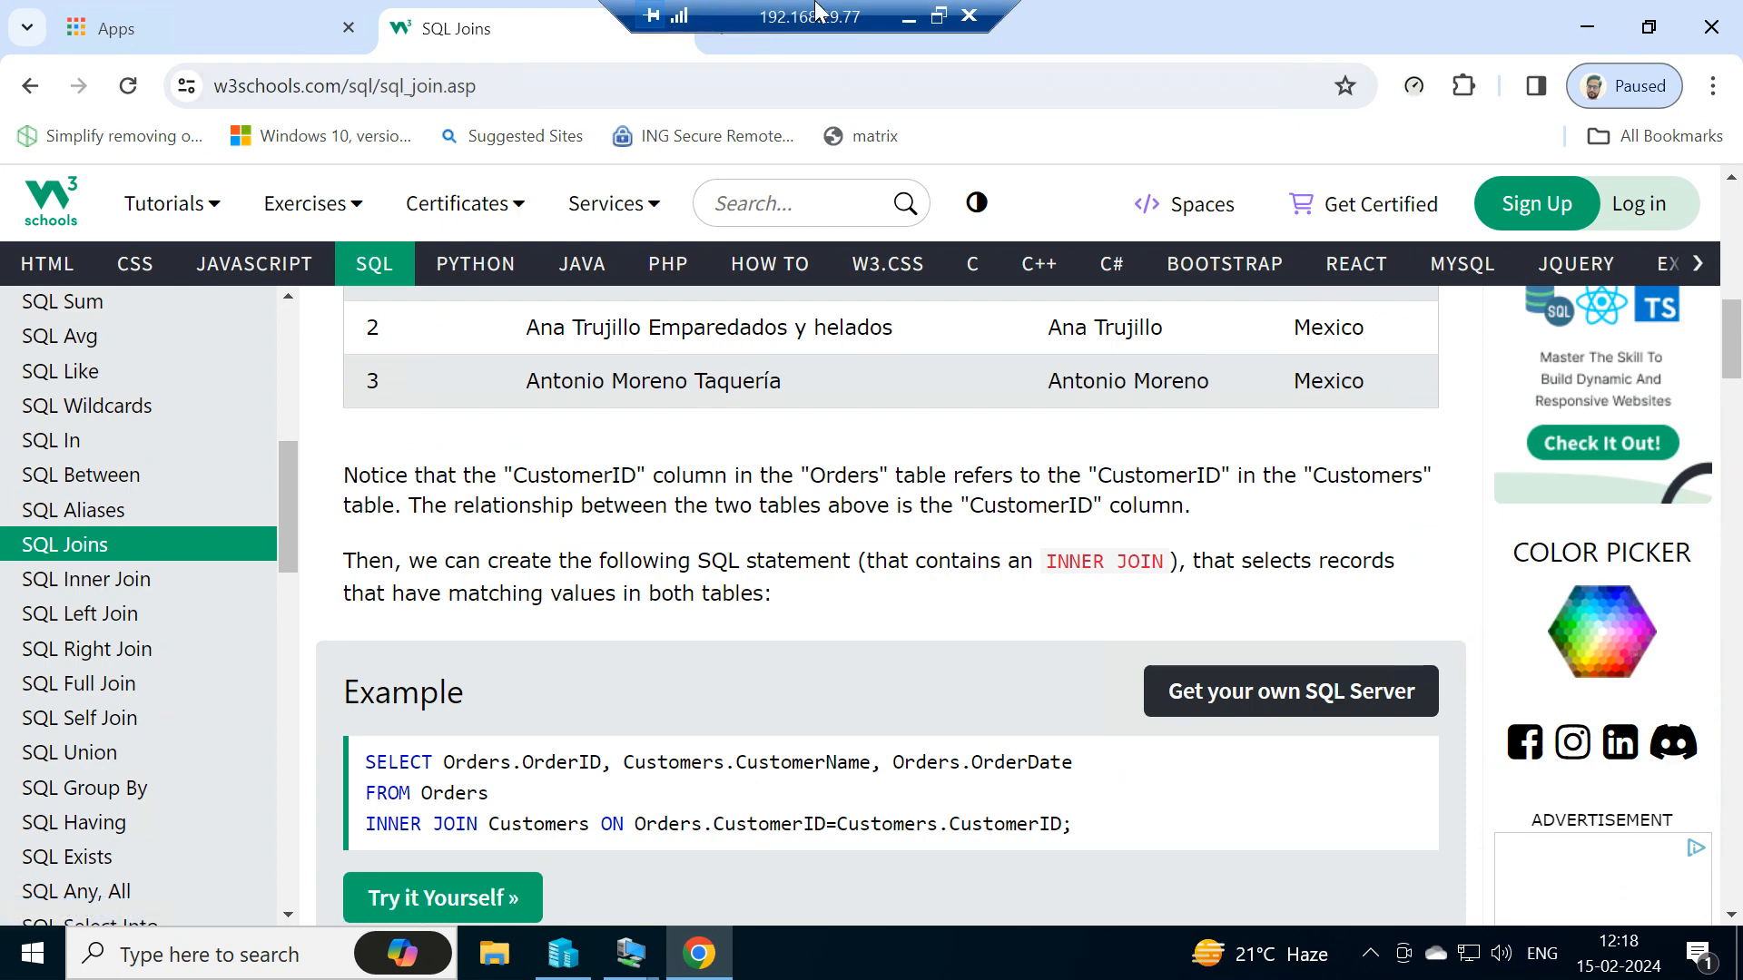
- Close Chrome and start the DC virtual machine in Hyper-V Manager
{"action": "left_click", "coordinate": [1711, 26]}
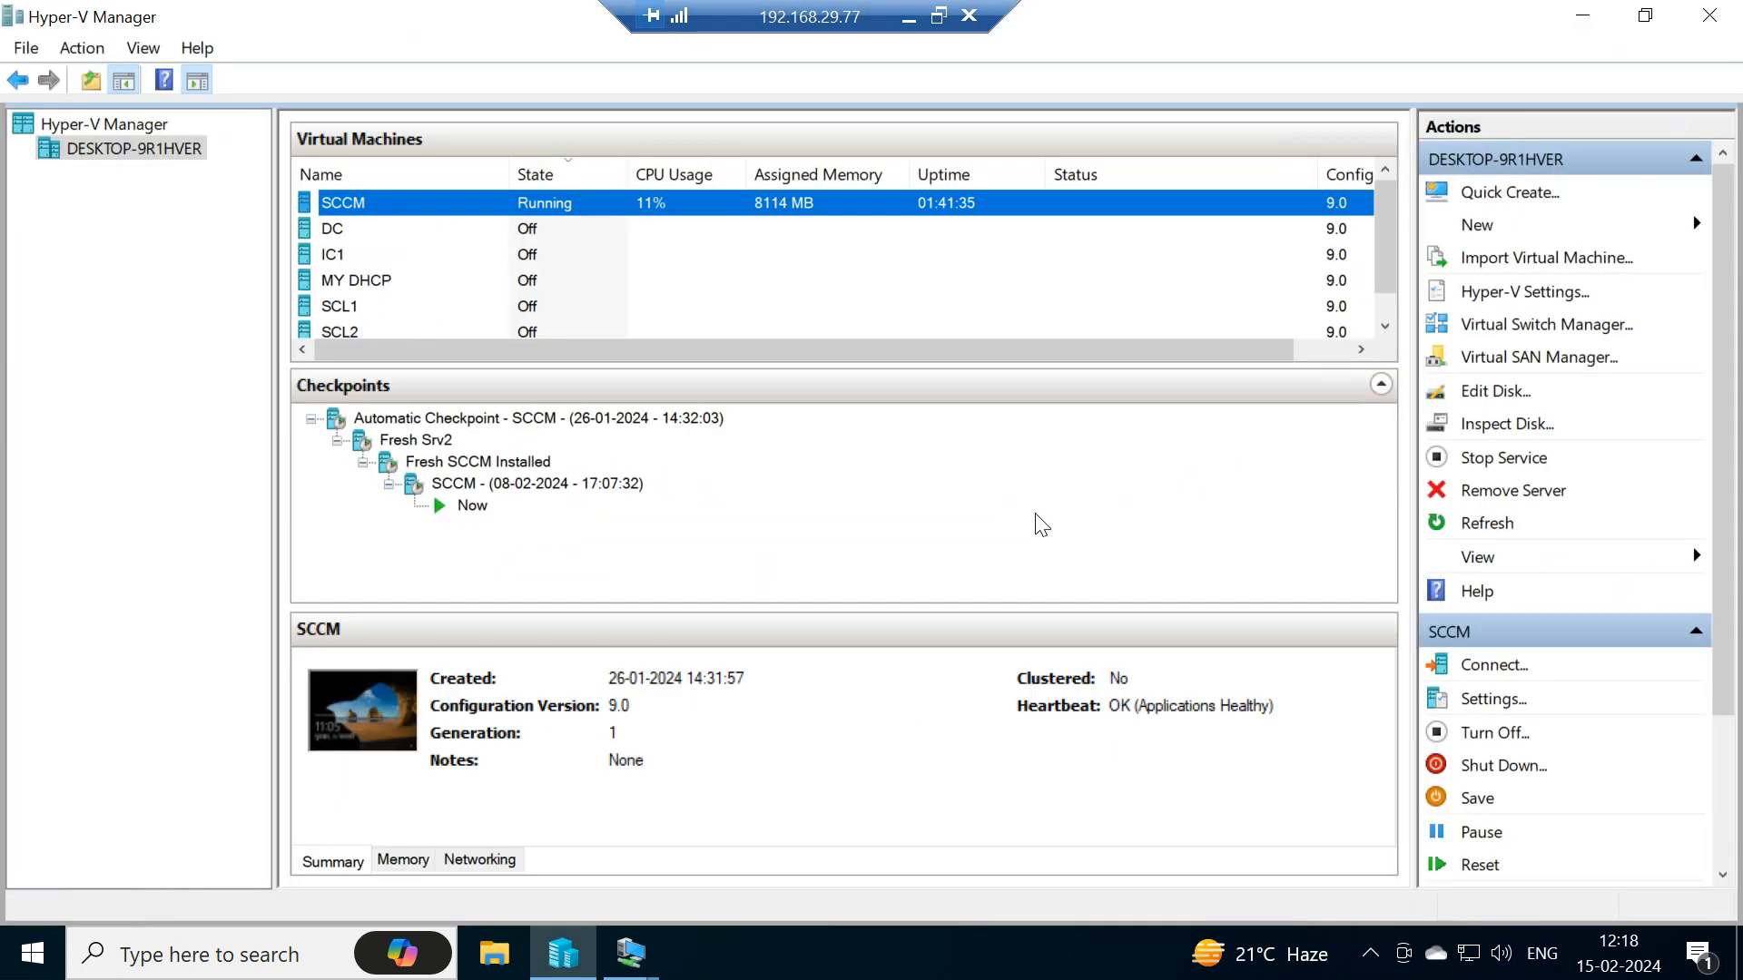
{"action": "left_click", "coordinate": [363, 233]}
{"action": "right_click", "coordinate": [365, 225]}
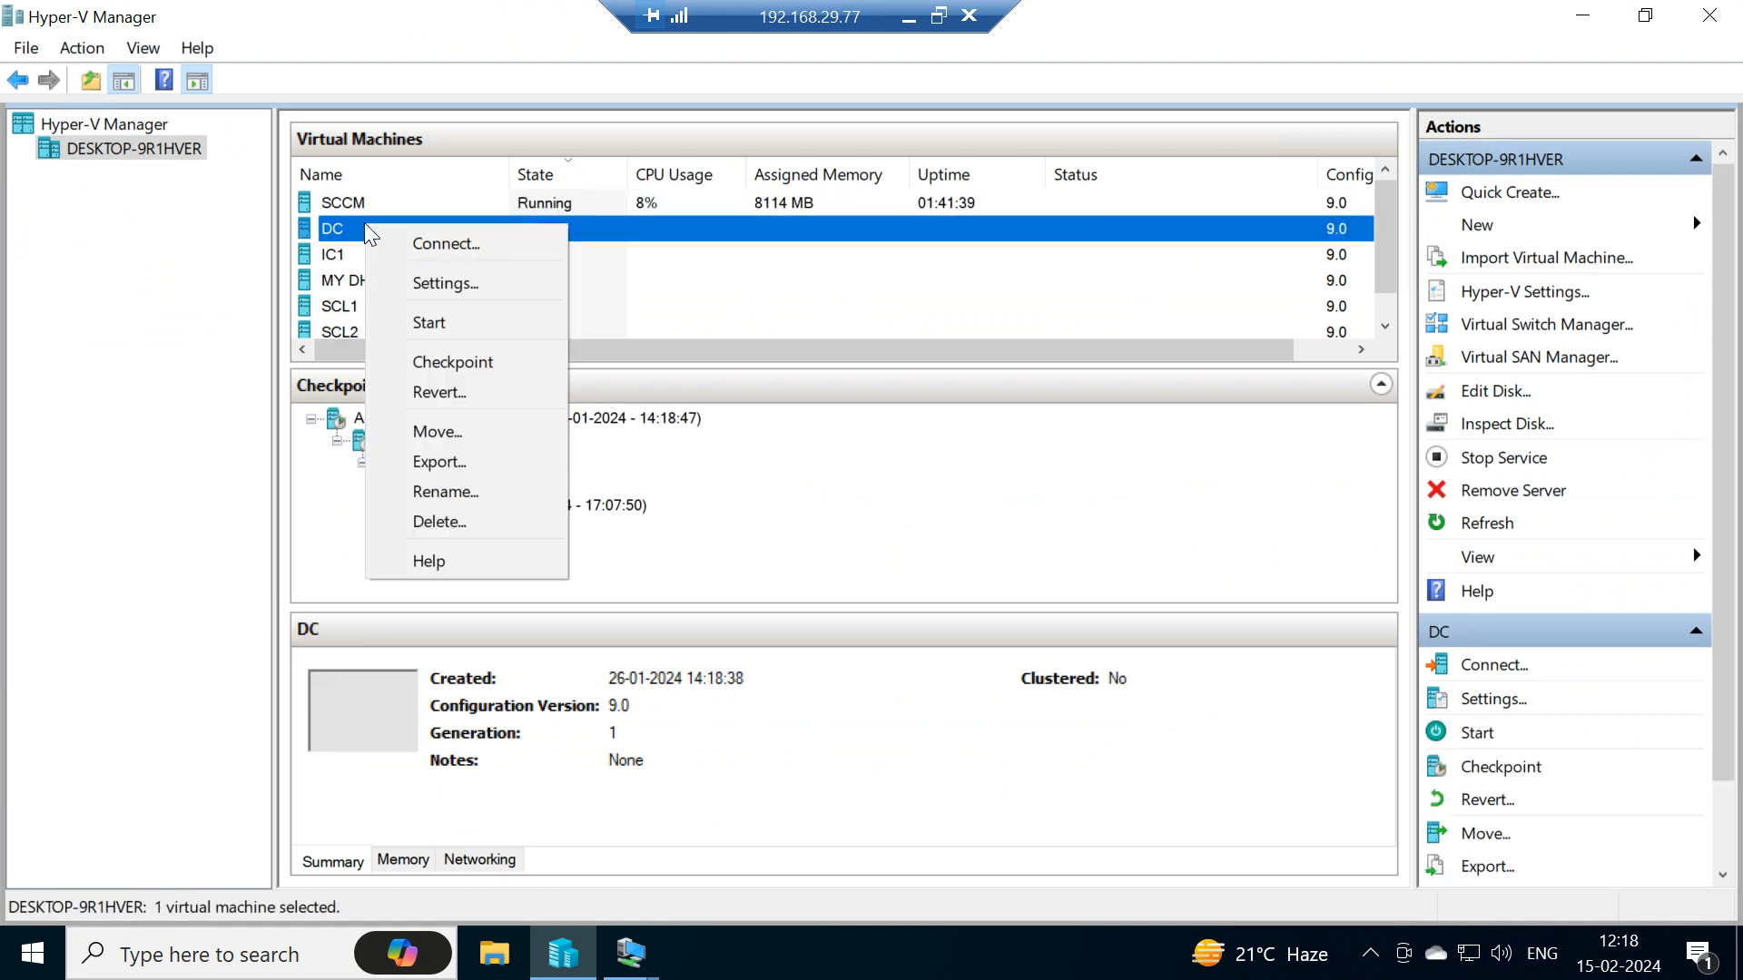
{"action": "left_click", "coordinate": [427, 324]}
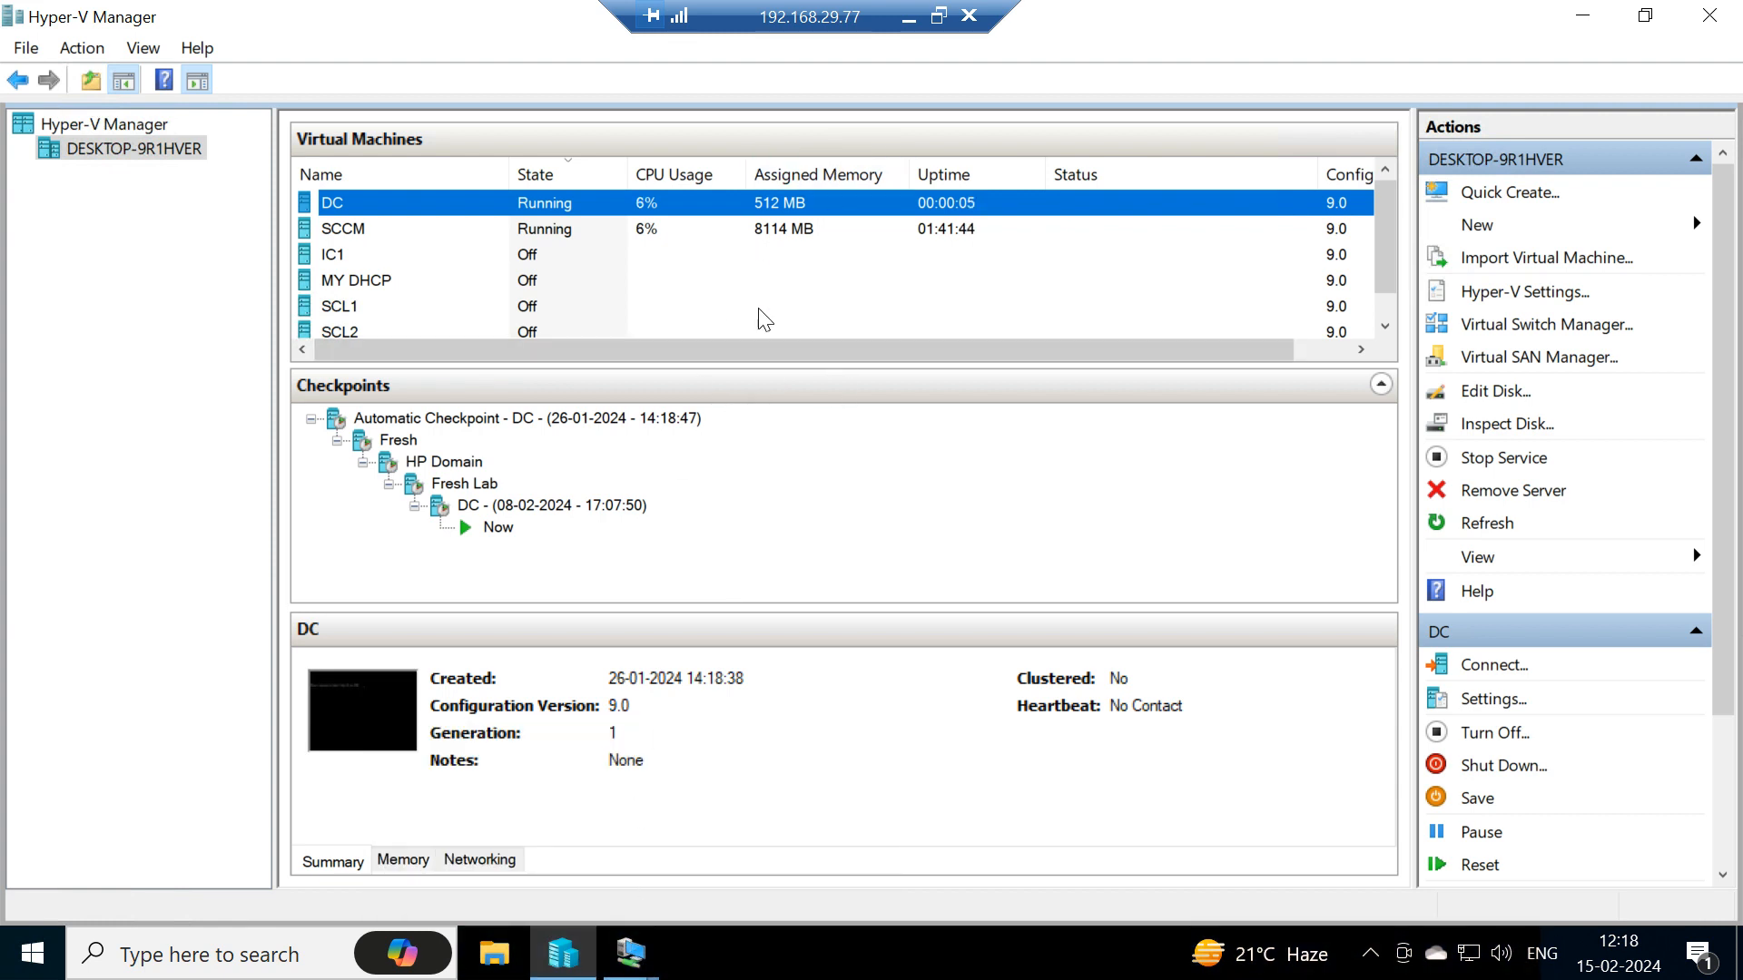
- Return to the SCCM virtual machine and review the open query tabs in SQL Server Management Studio
{"action": "left_click", "coordinate": [634, 966]}
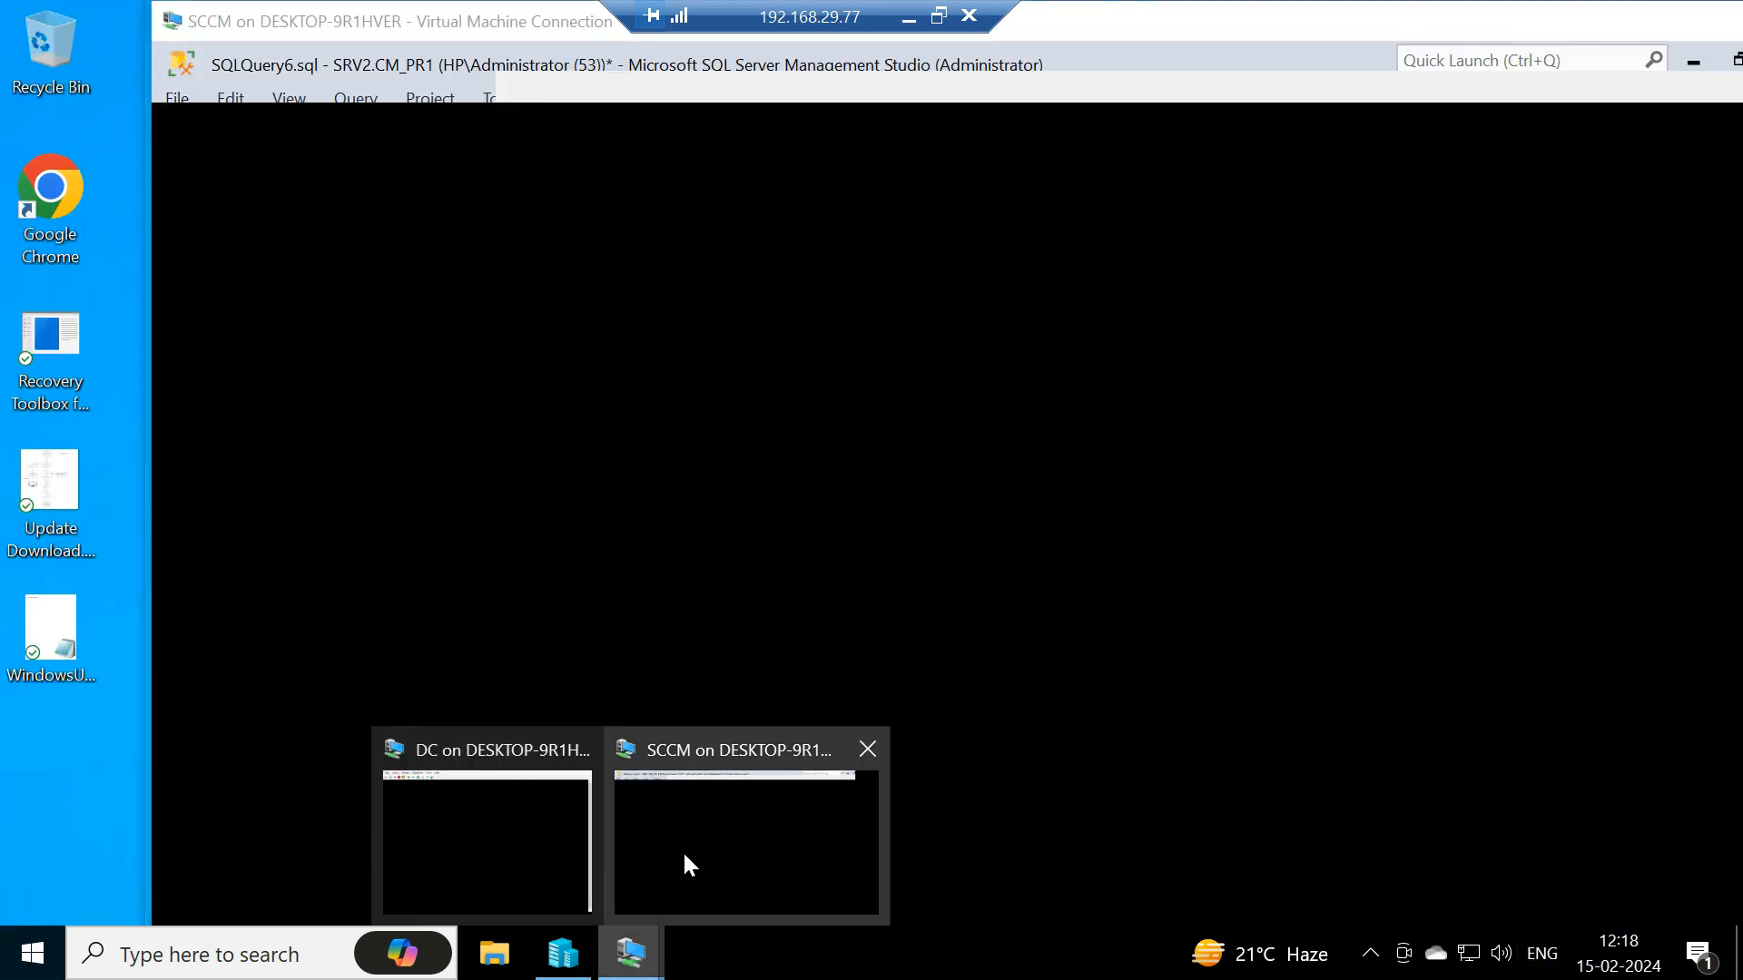
{"action": "left_click", "coordinate": [684, 851]}
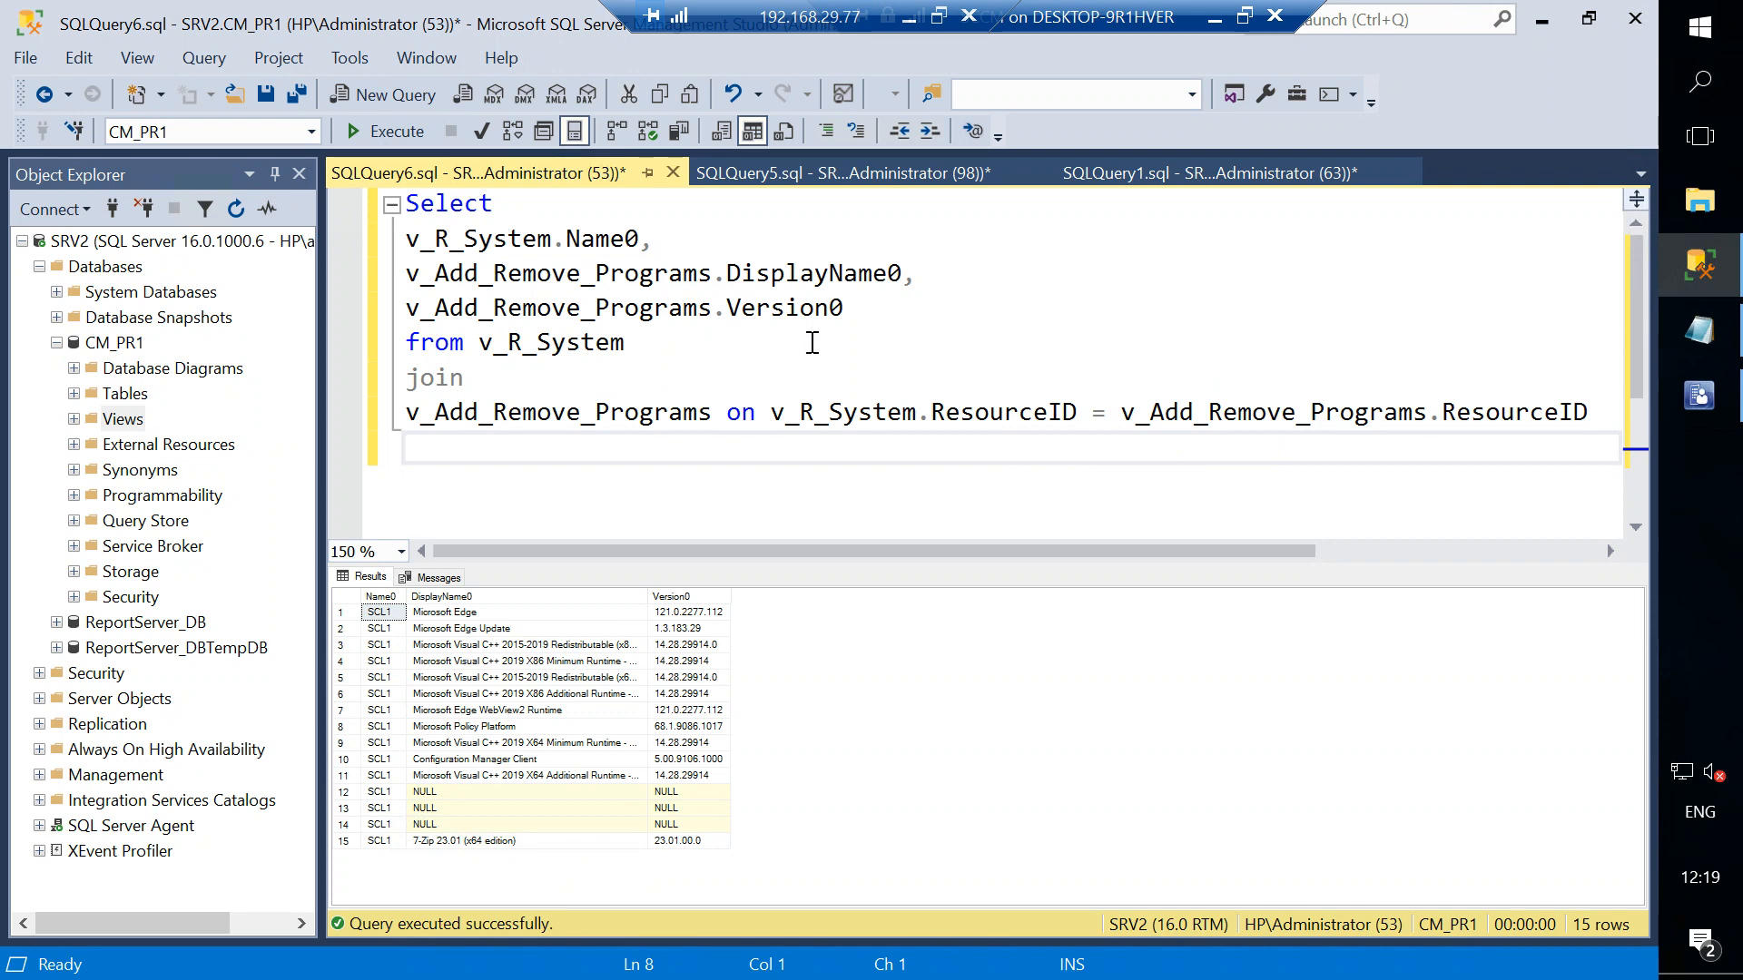
{"action": "left_click", "coordinate": [842, 171]}
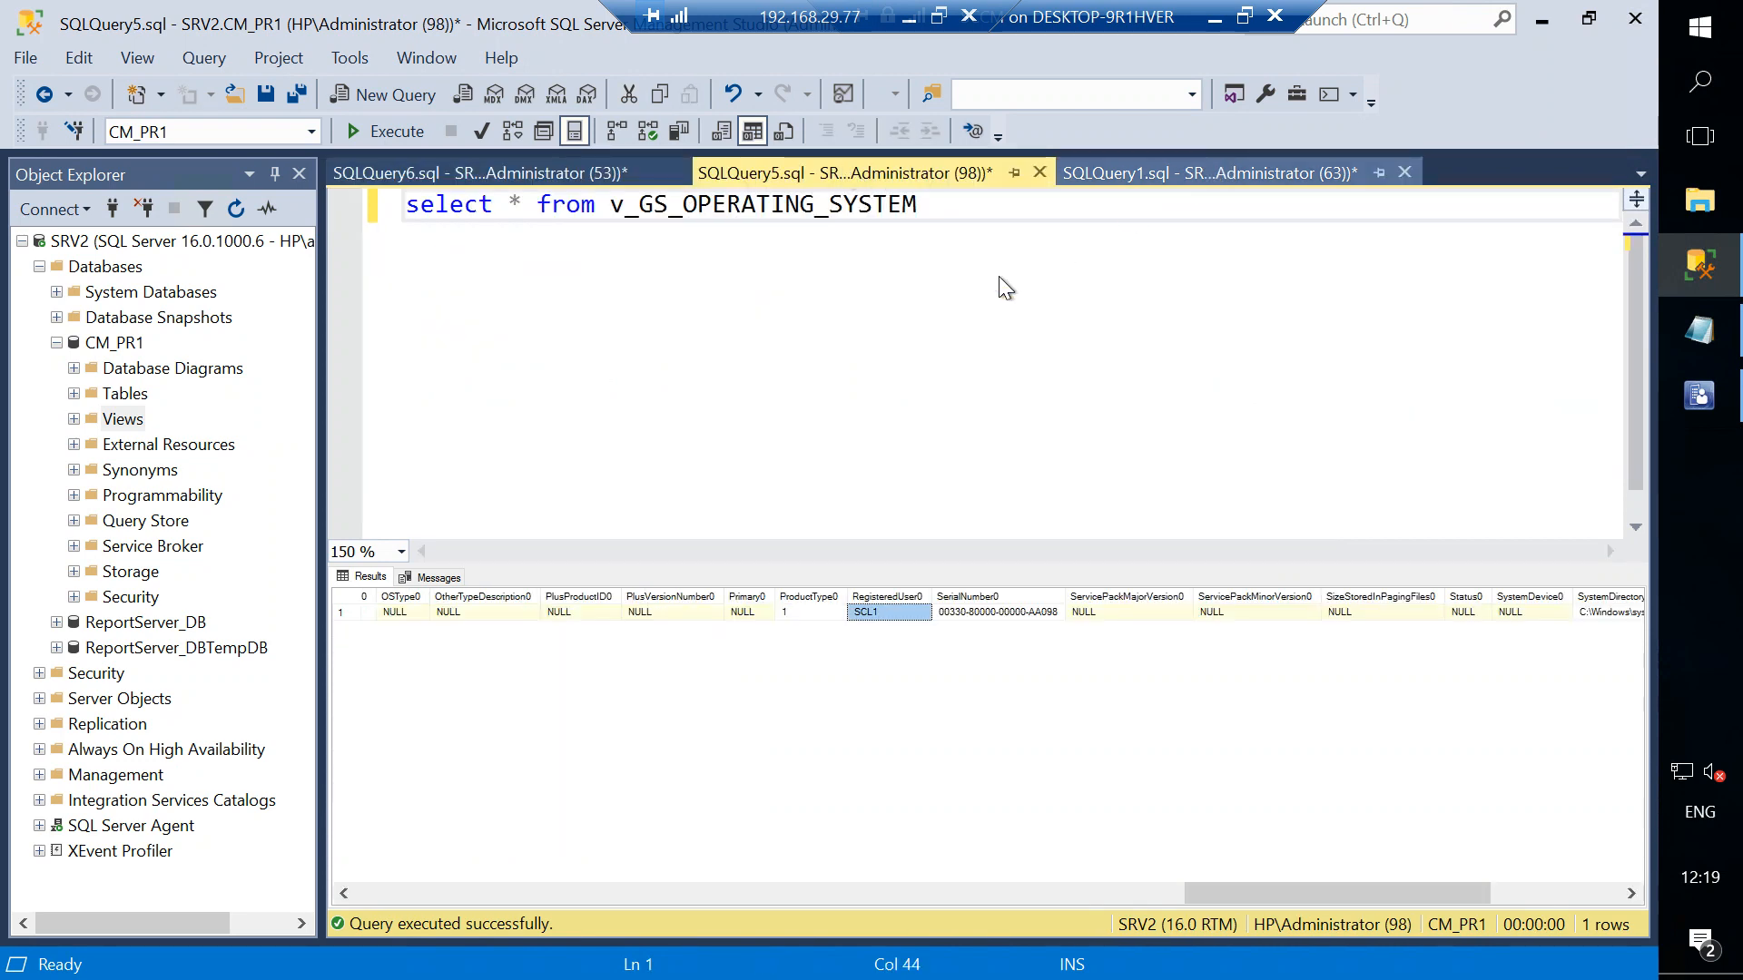
{"action": "left_click", "coordinate": [1177, 179]}
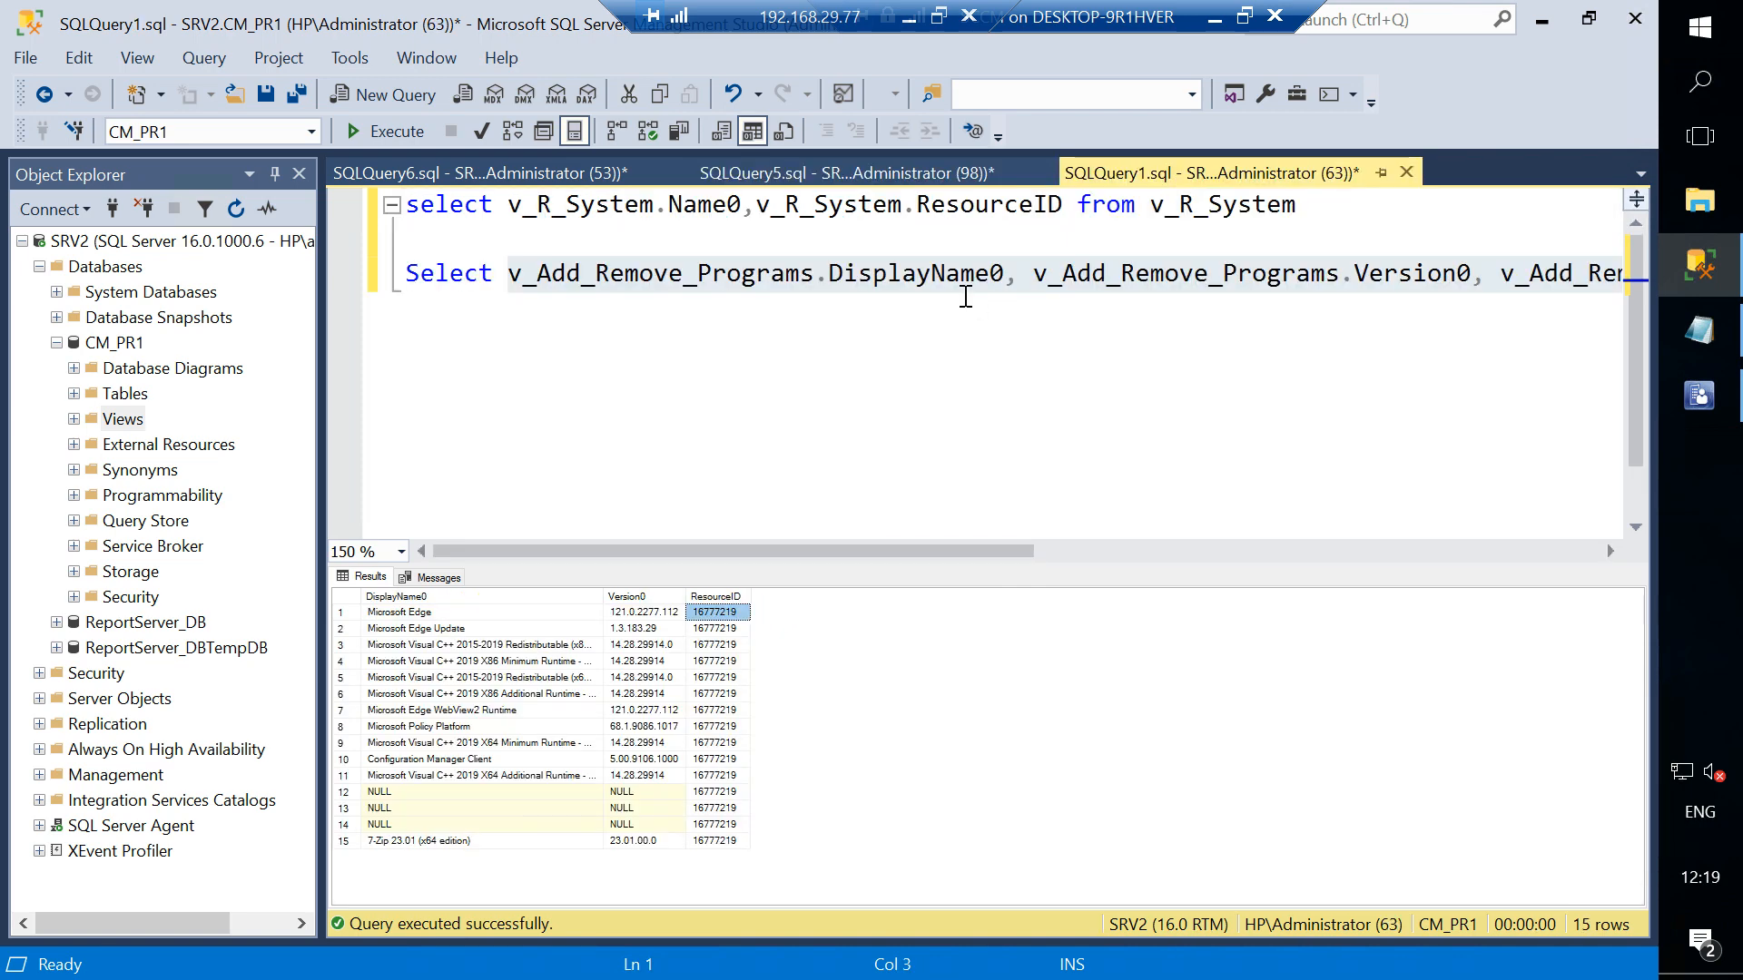
{"action": "left_click", "coordinate": [915, 176]}
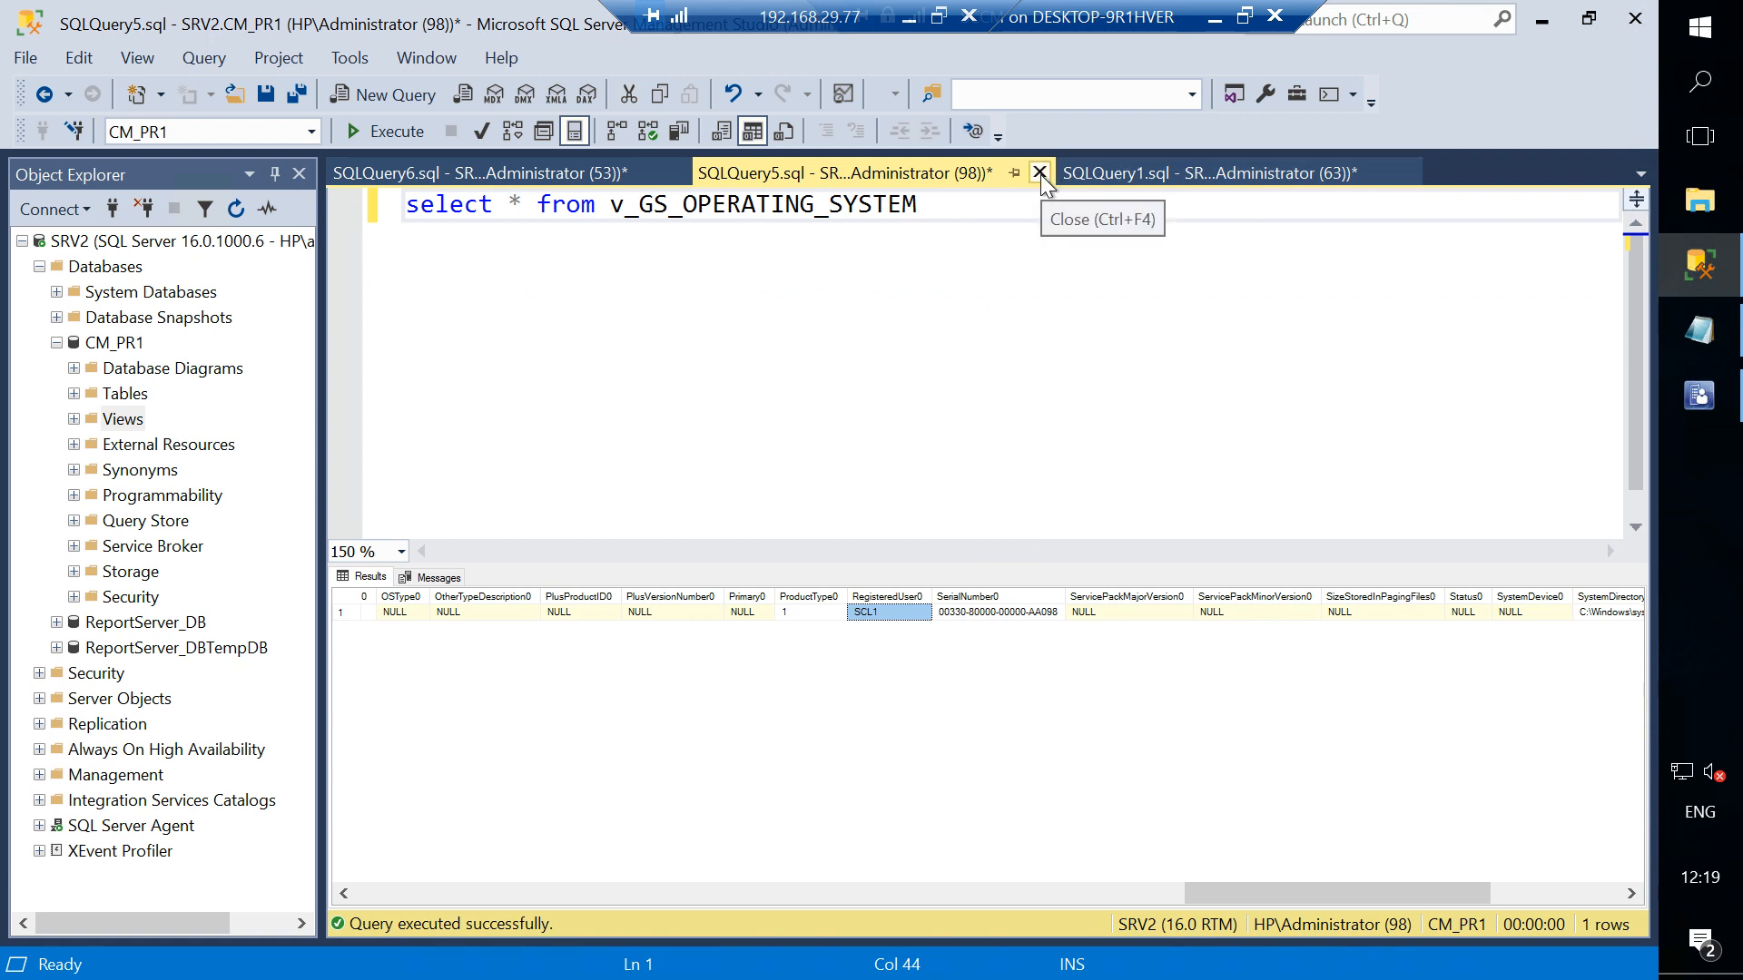
{"action": "left_click_drag", "start_coordinate": [848, 11], "coordinate": [509, 11]}
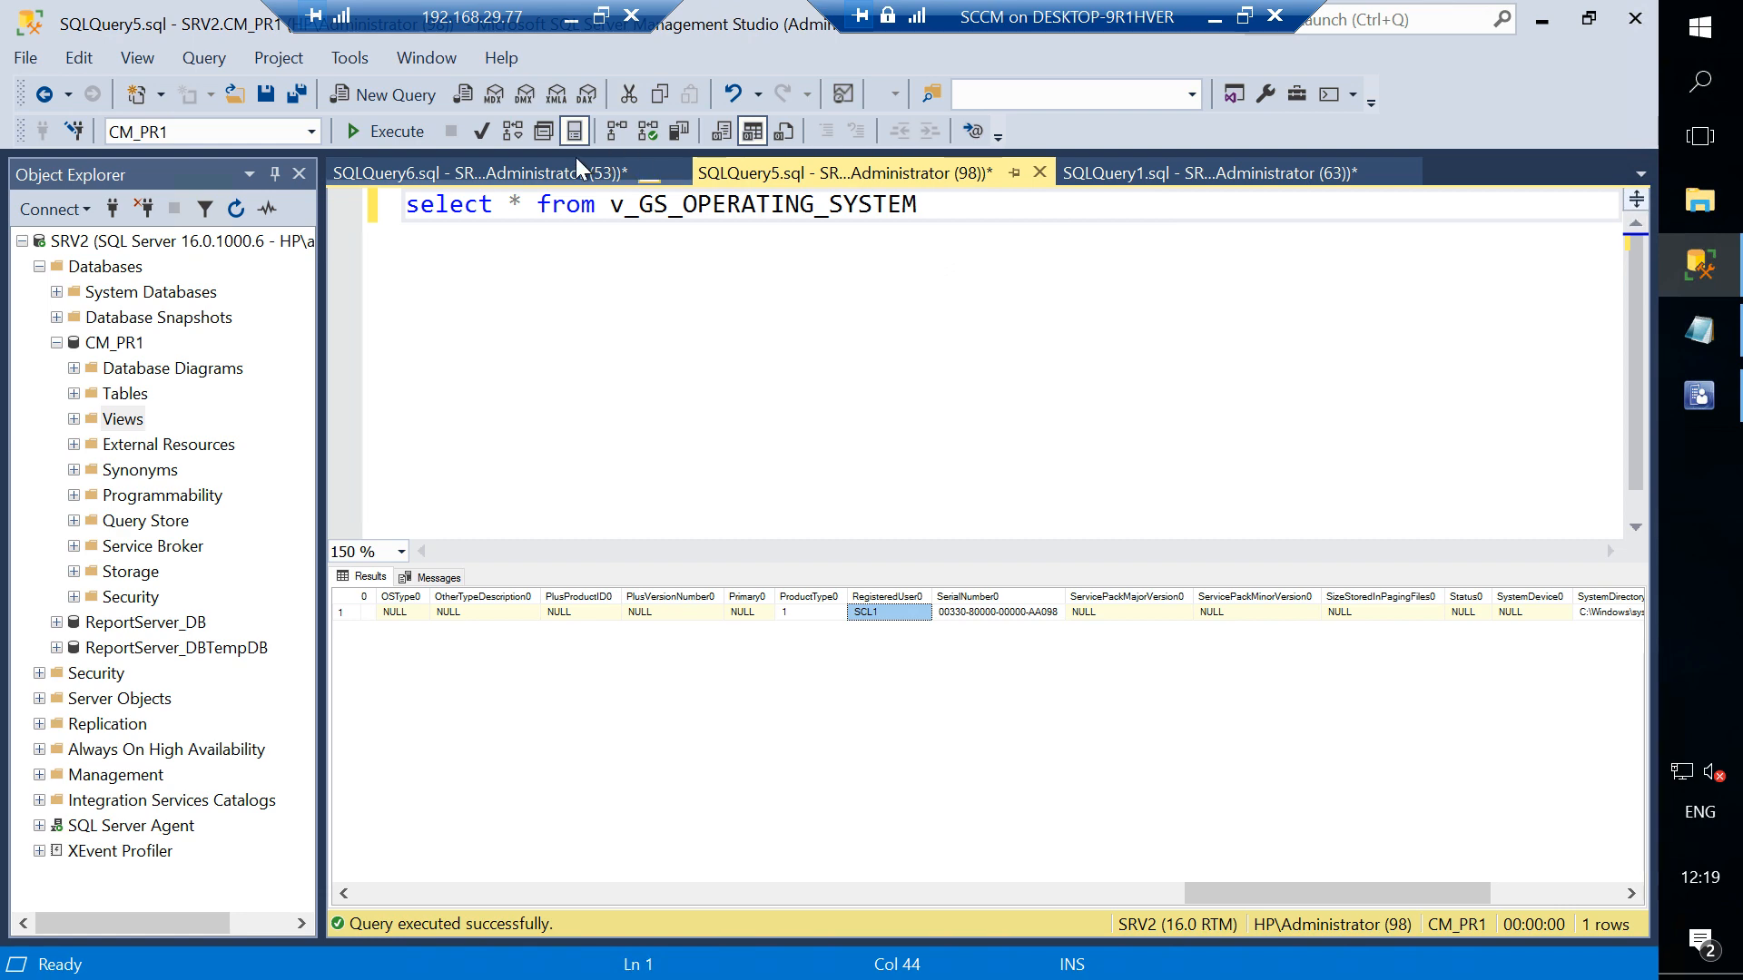
{"action": "left_click", "coordinate": [543, 164]}
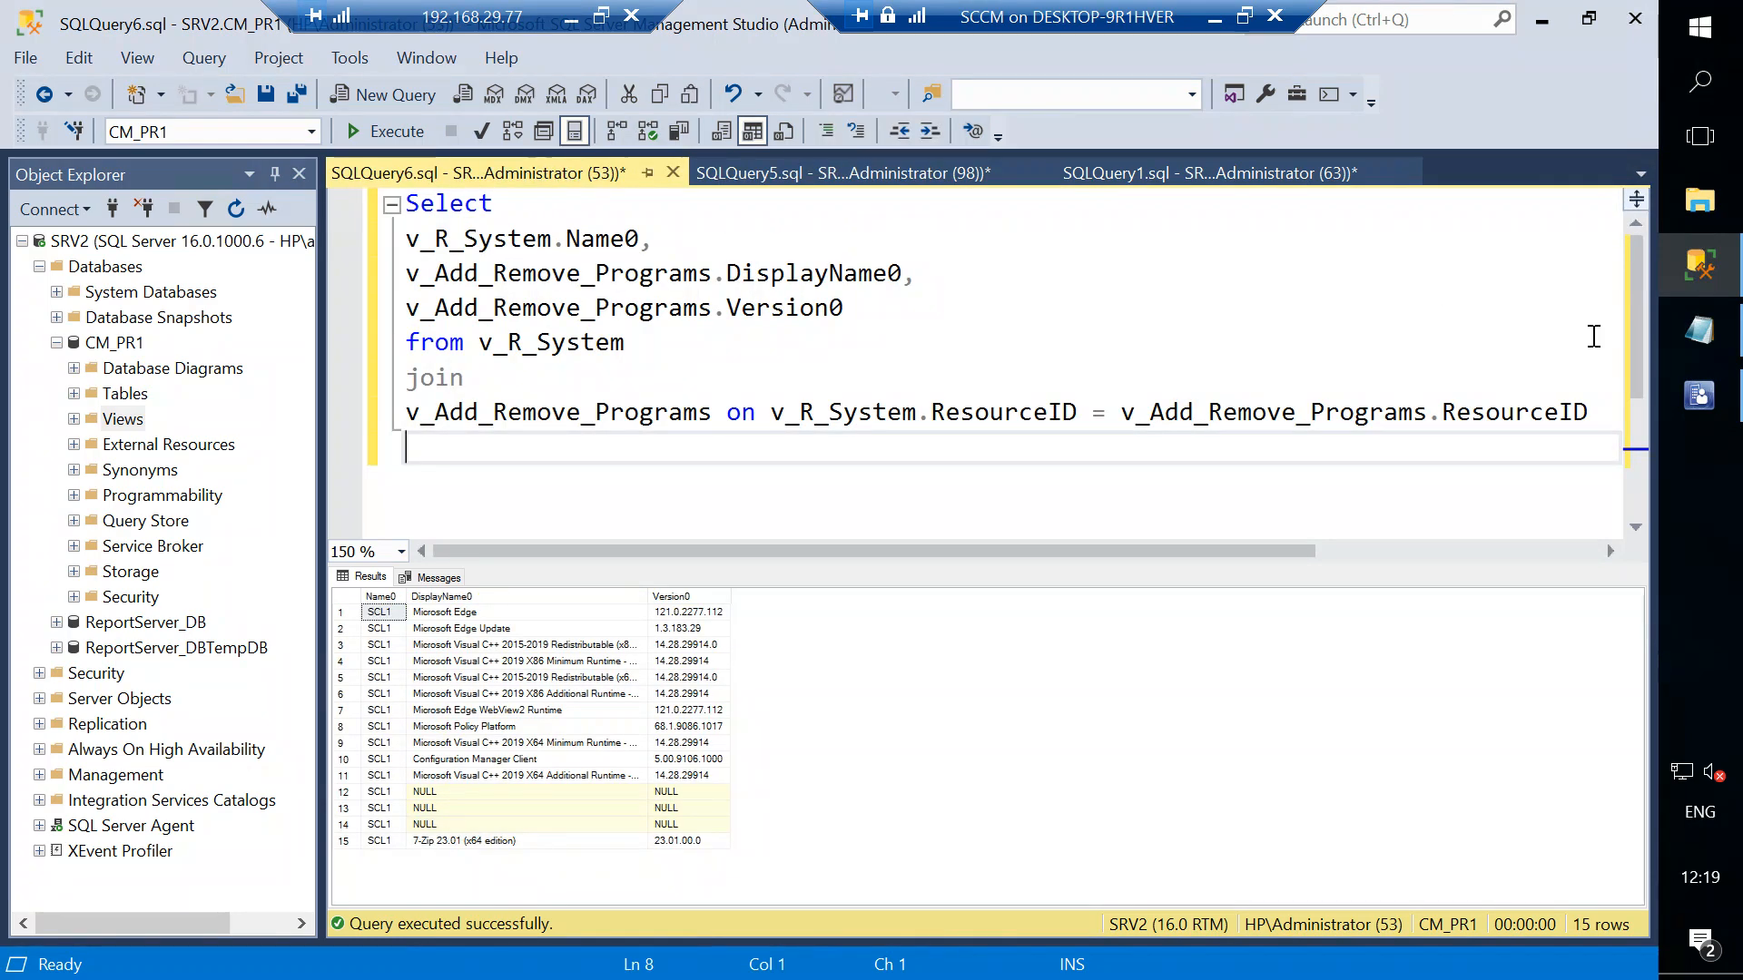
- Restore the test query.txt Notepad window to check the saved query, then minimize it
{"action": "left_click", "coordinate": [1692, 332]}
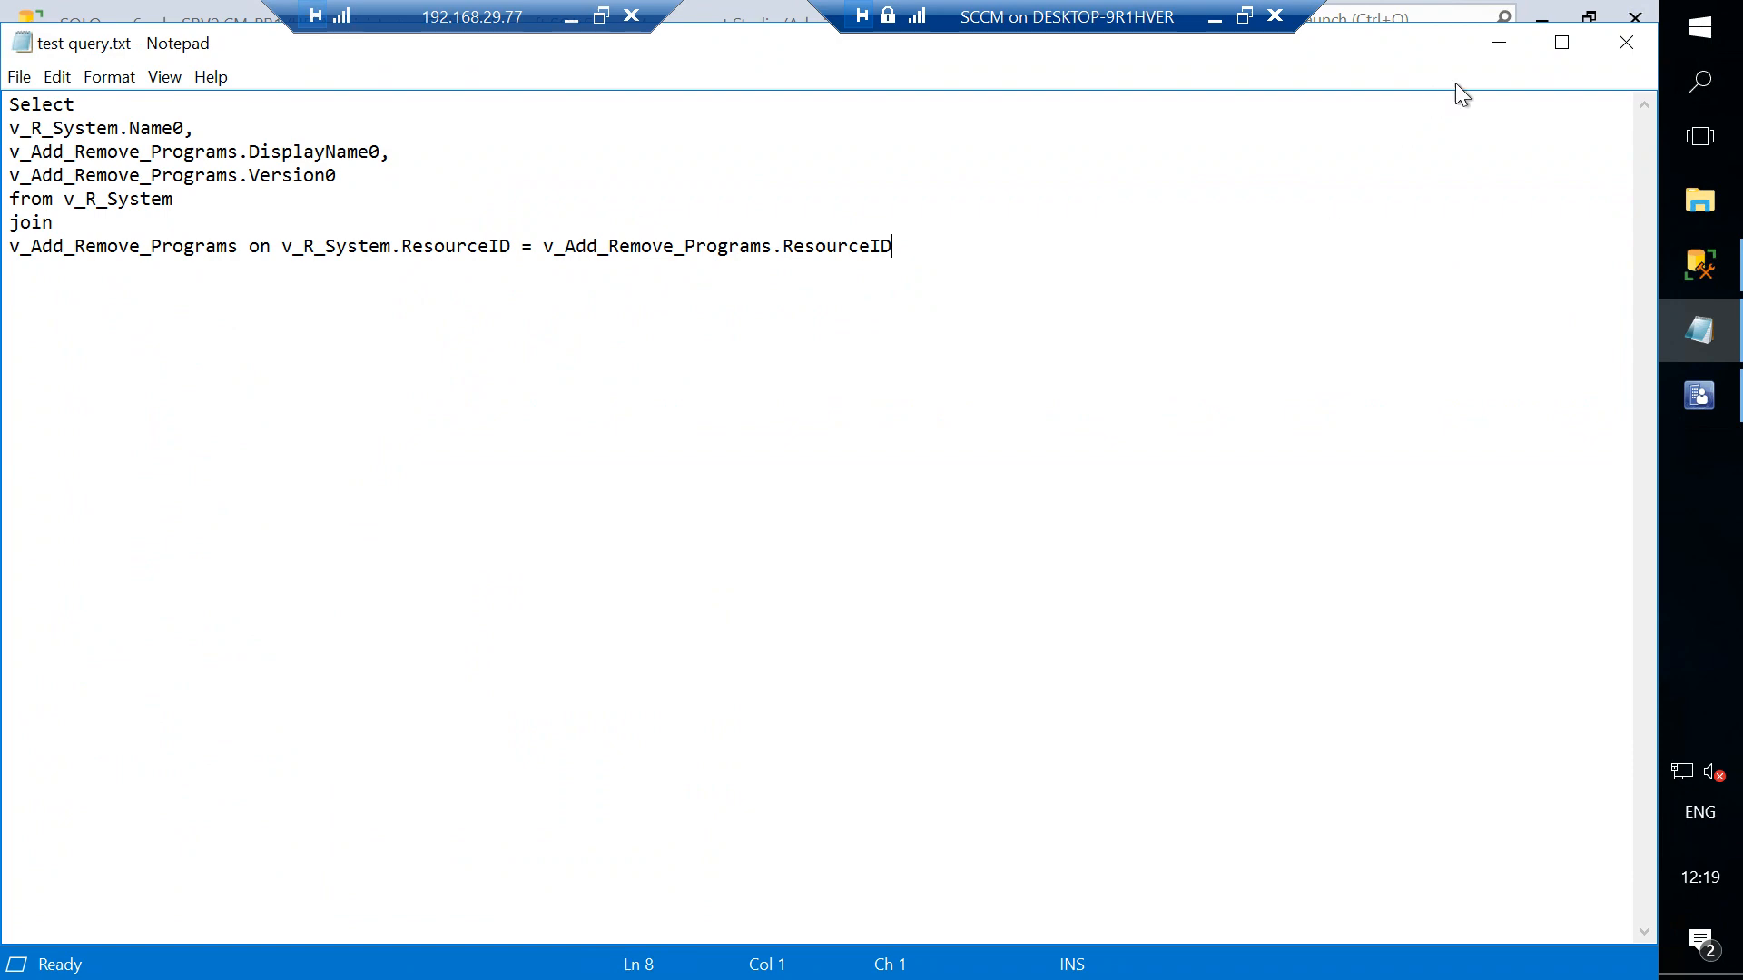
{"action": "left_click", "coordinate": [1497, 46]}
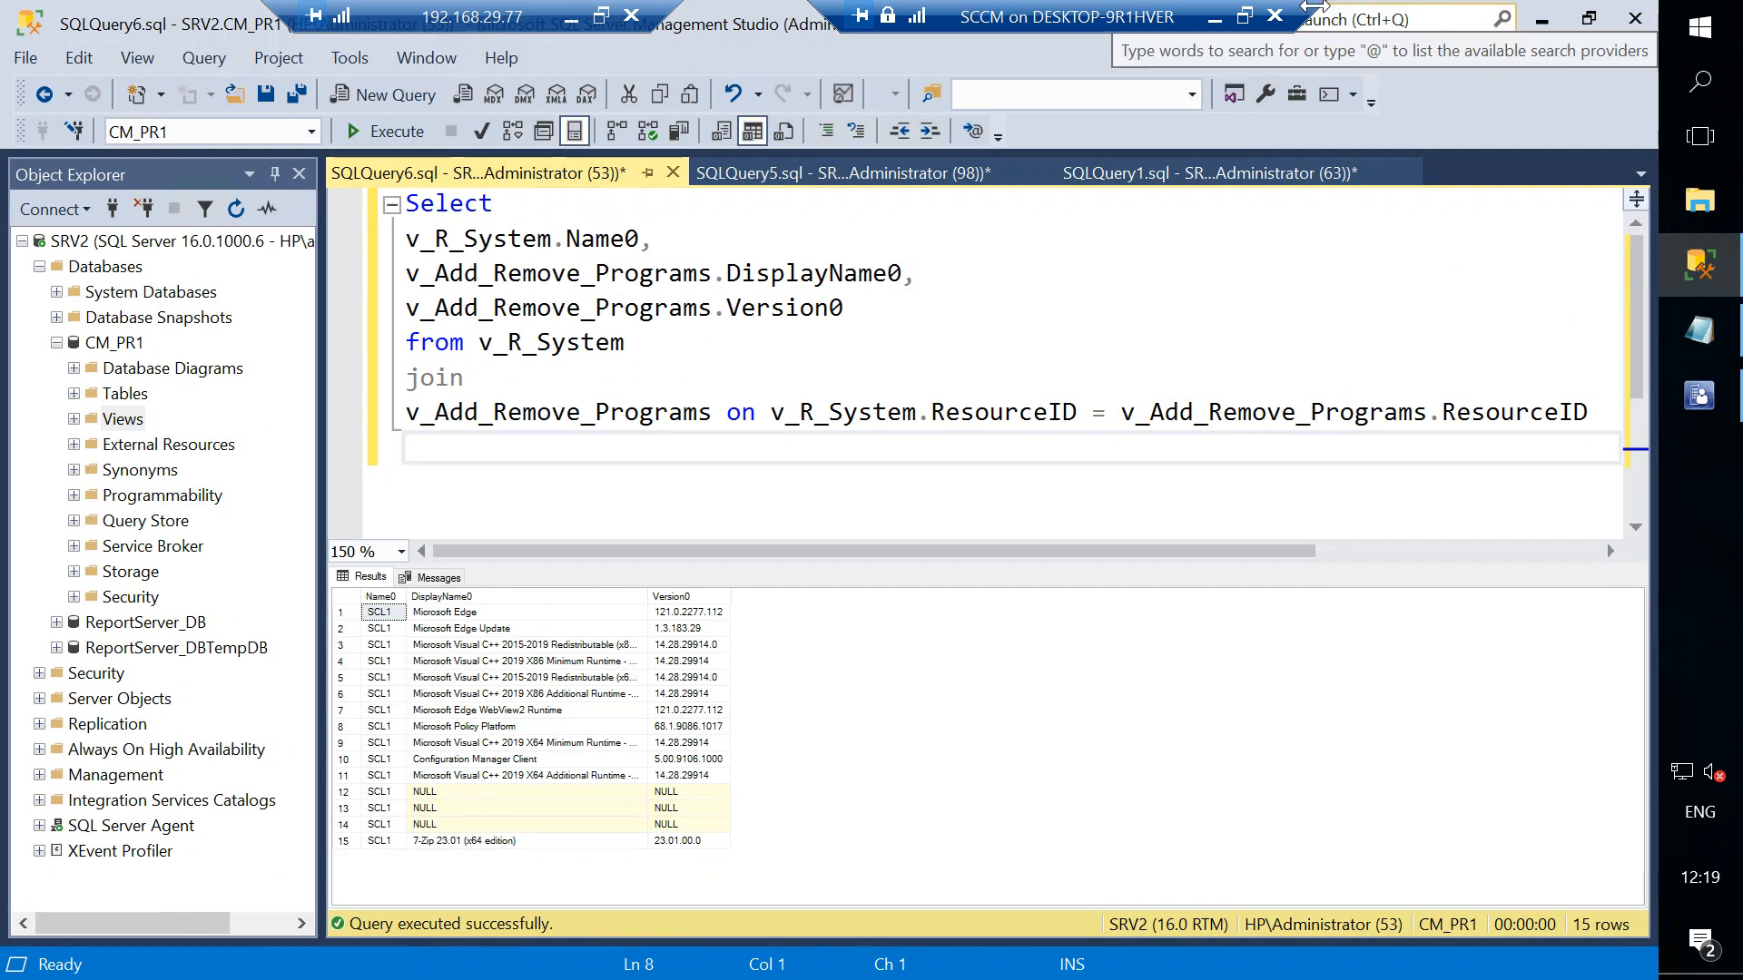
{"action": "left_click_drag", "start_coordinate": [1314, 7], "coordinate": [1198, 4]}
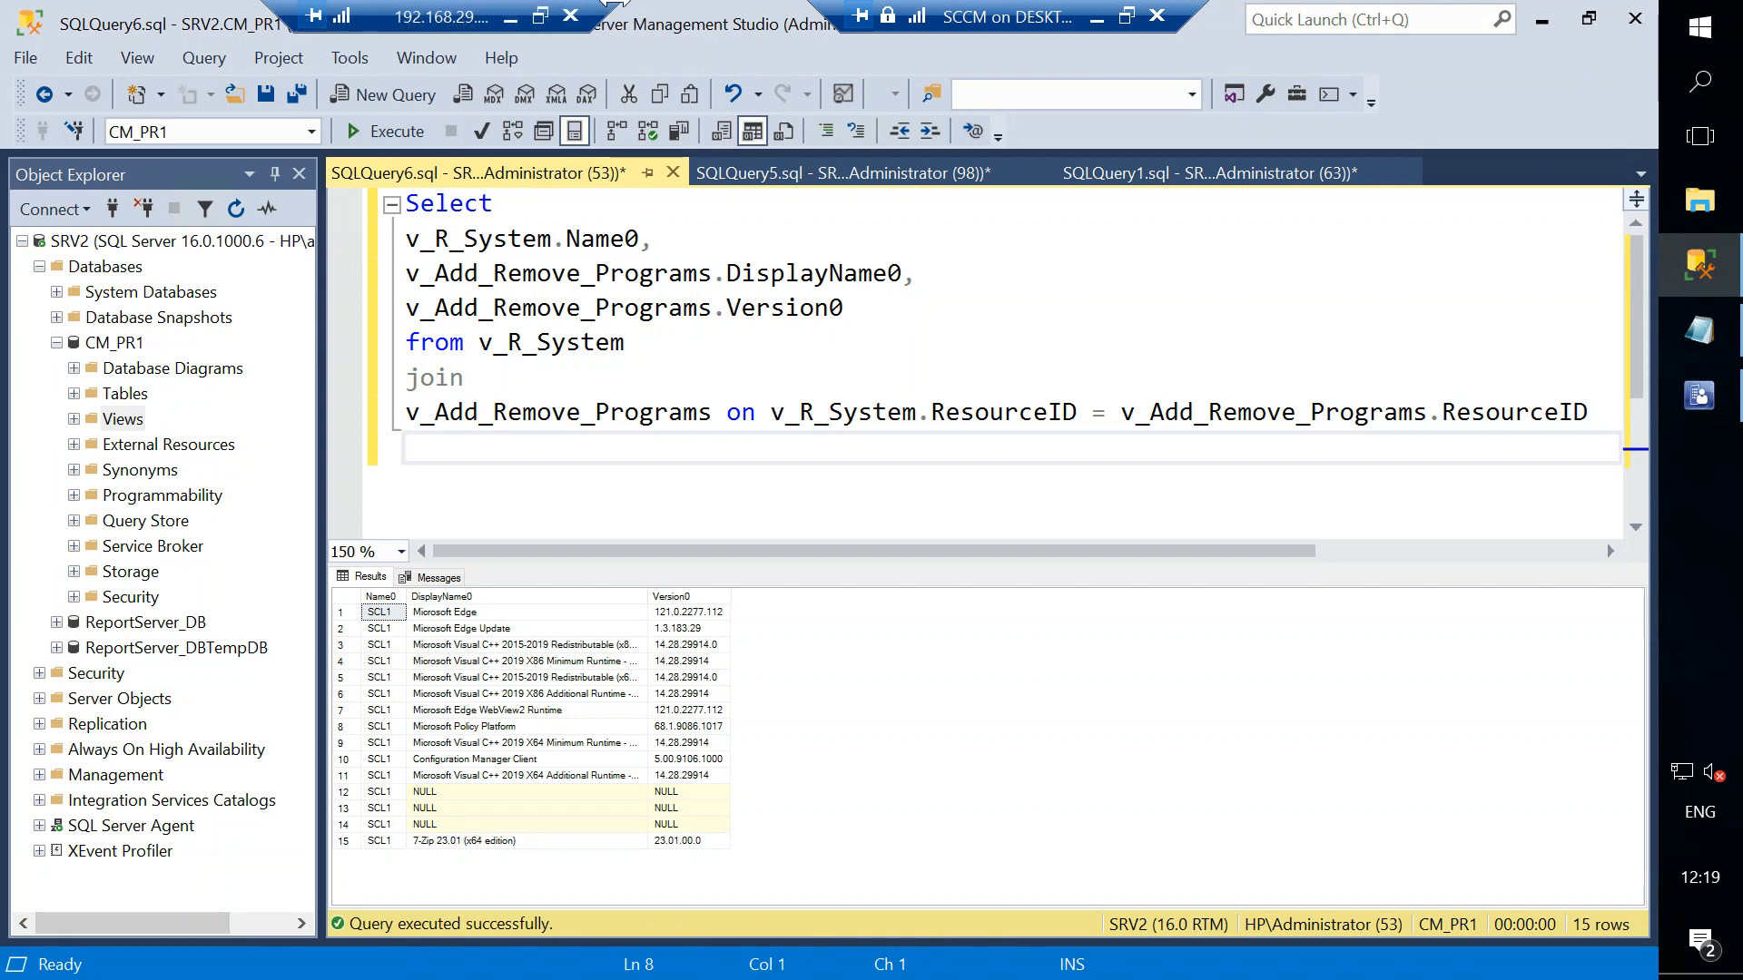
{"action": "left_click_drag", "start_coordinate": [615, 2], "coordinate": [643, 1]}
{"action": "left_click_drag", "start_coordinate": [453, 2], "coordinate": [275, 3]}
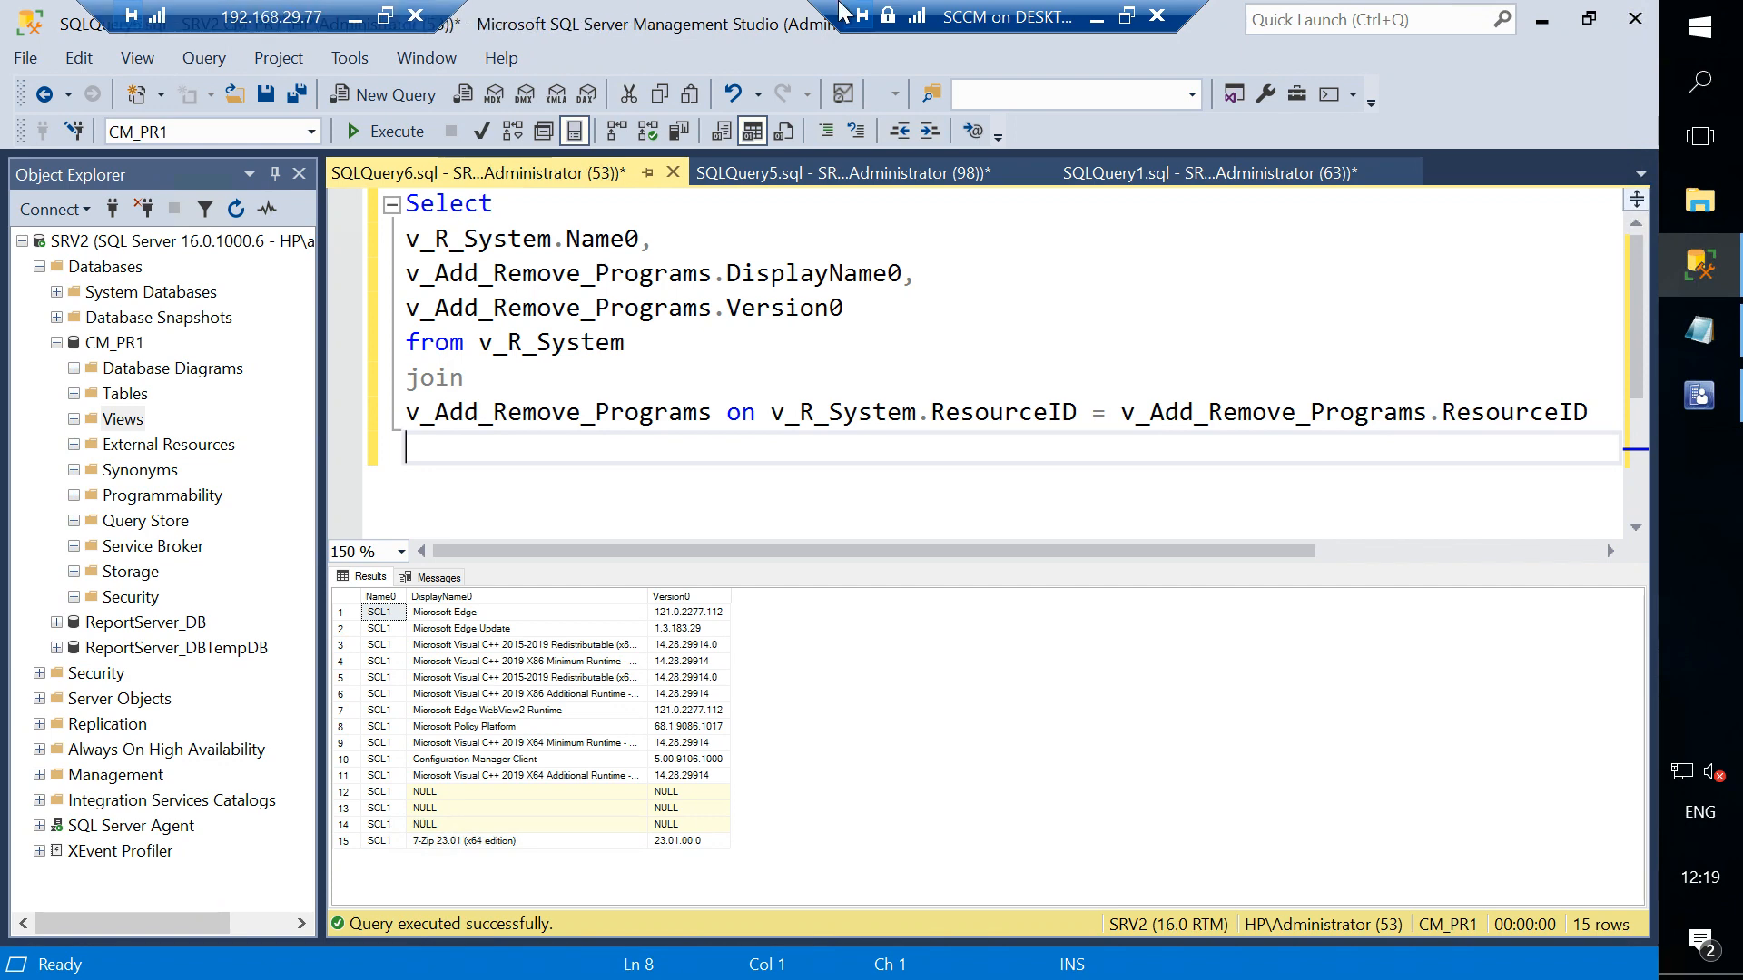
{"action": "left_click_drag", "start_coordinate": [1014, 11], "coordinate": [718, 11]}
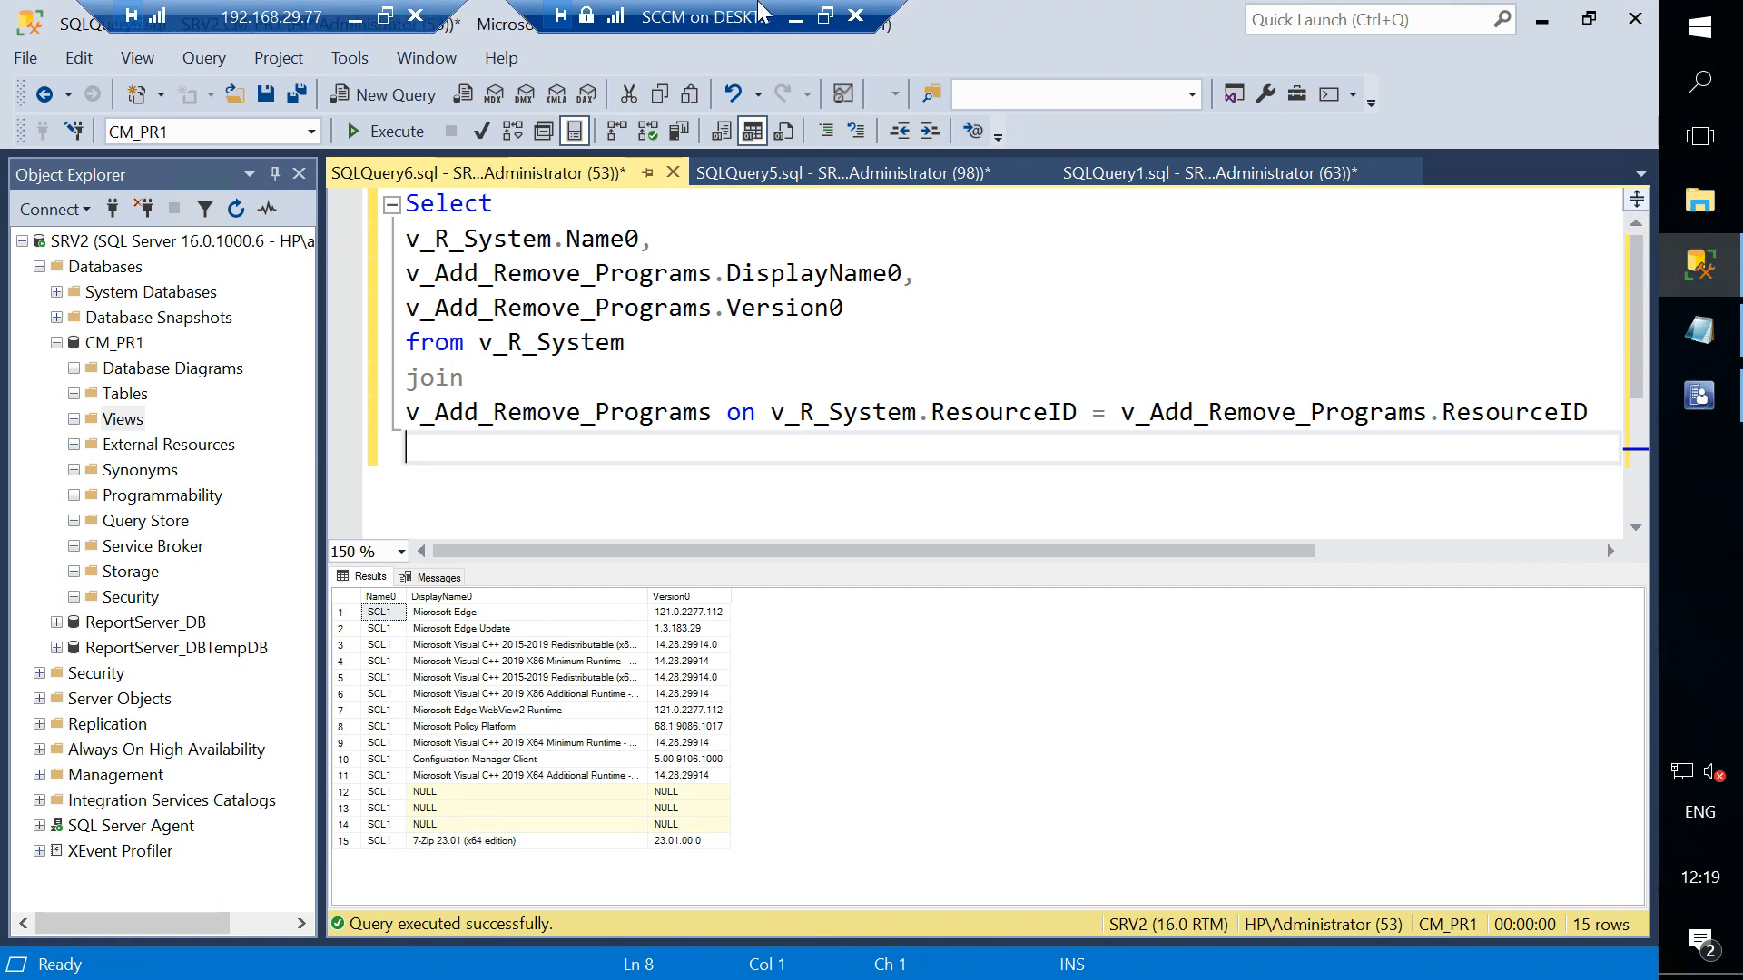
- Glance at the saved query in the test query.txt Notepad window once more, then switch to the Configuration Manager console
{"action": "left_click", "coordinate": [1713, 334]}
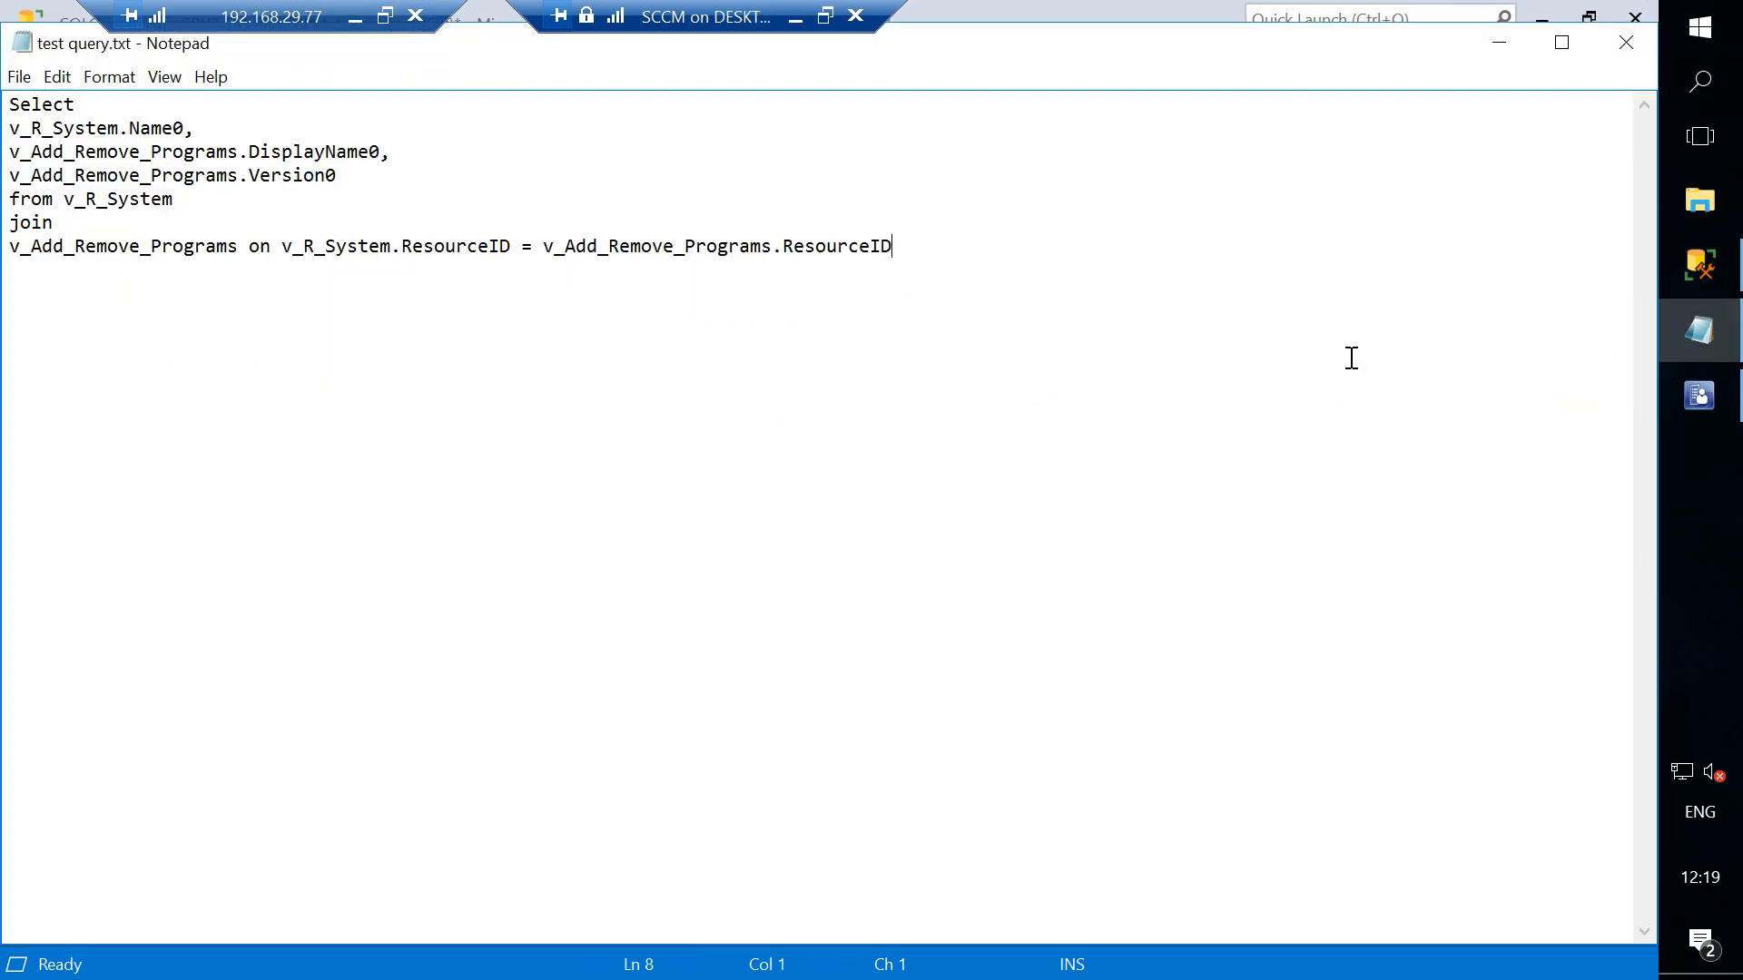
{"action": "left_click", "coordinate": [1500, 43]}
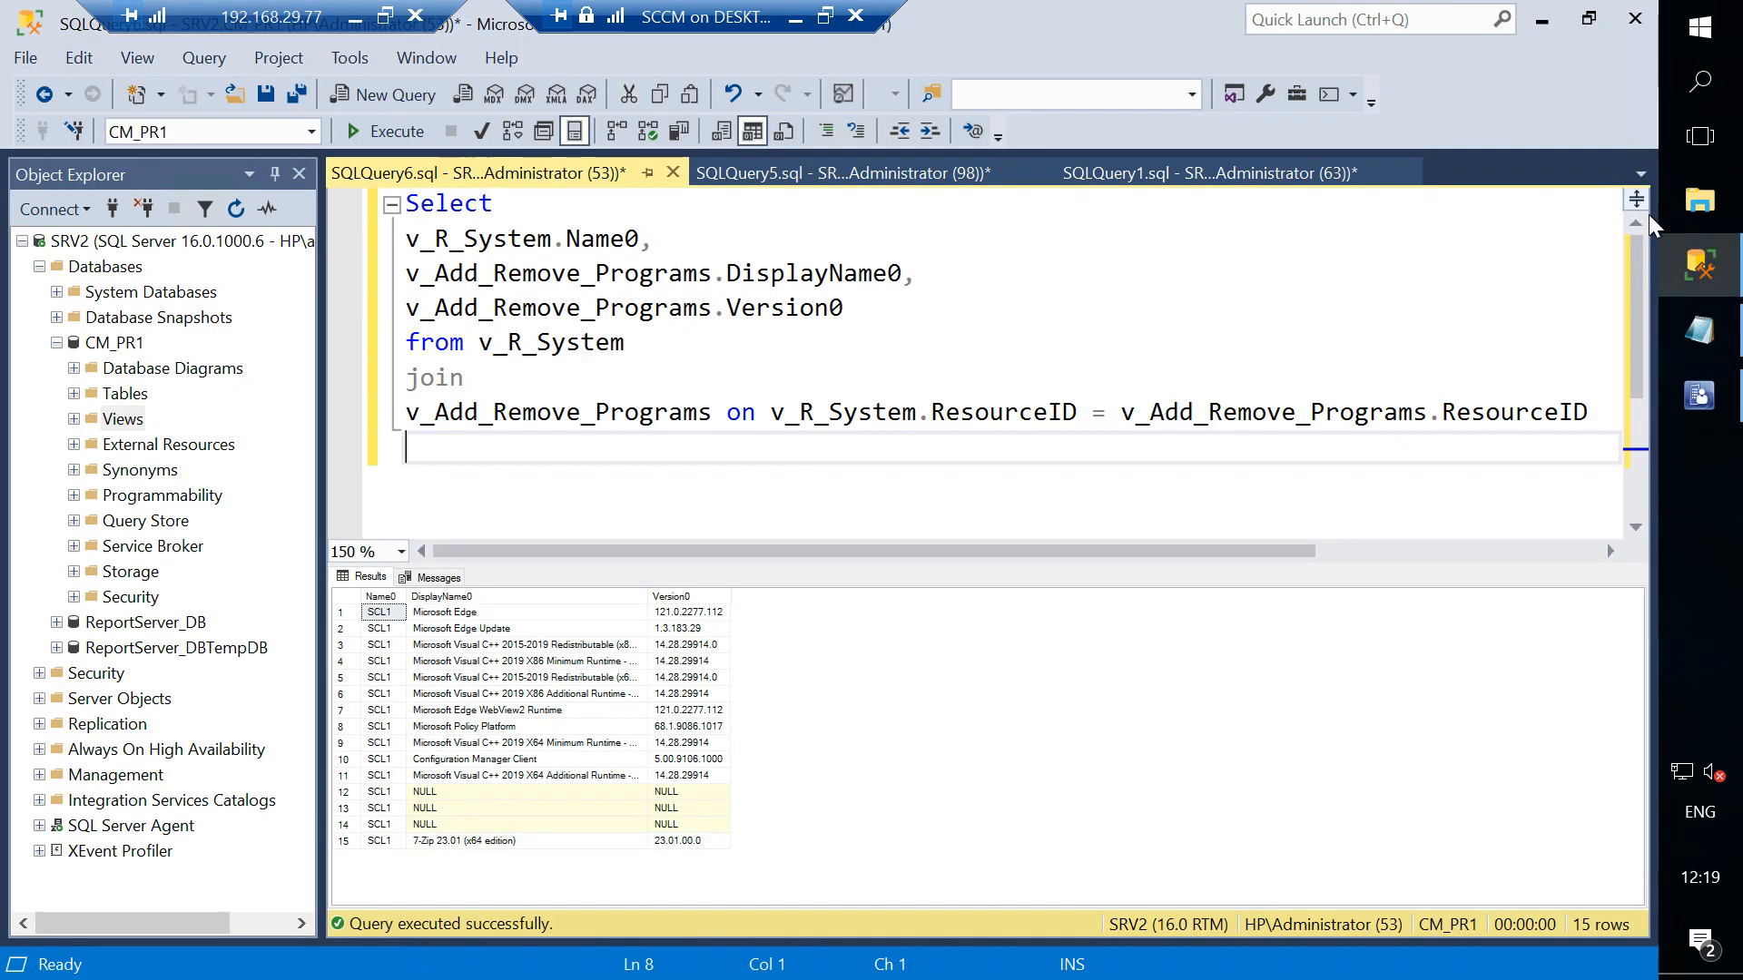
{"action": "left_click", "coordinate": [1718, 411]}
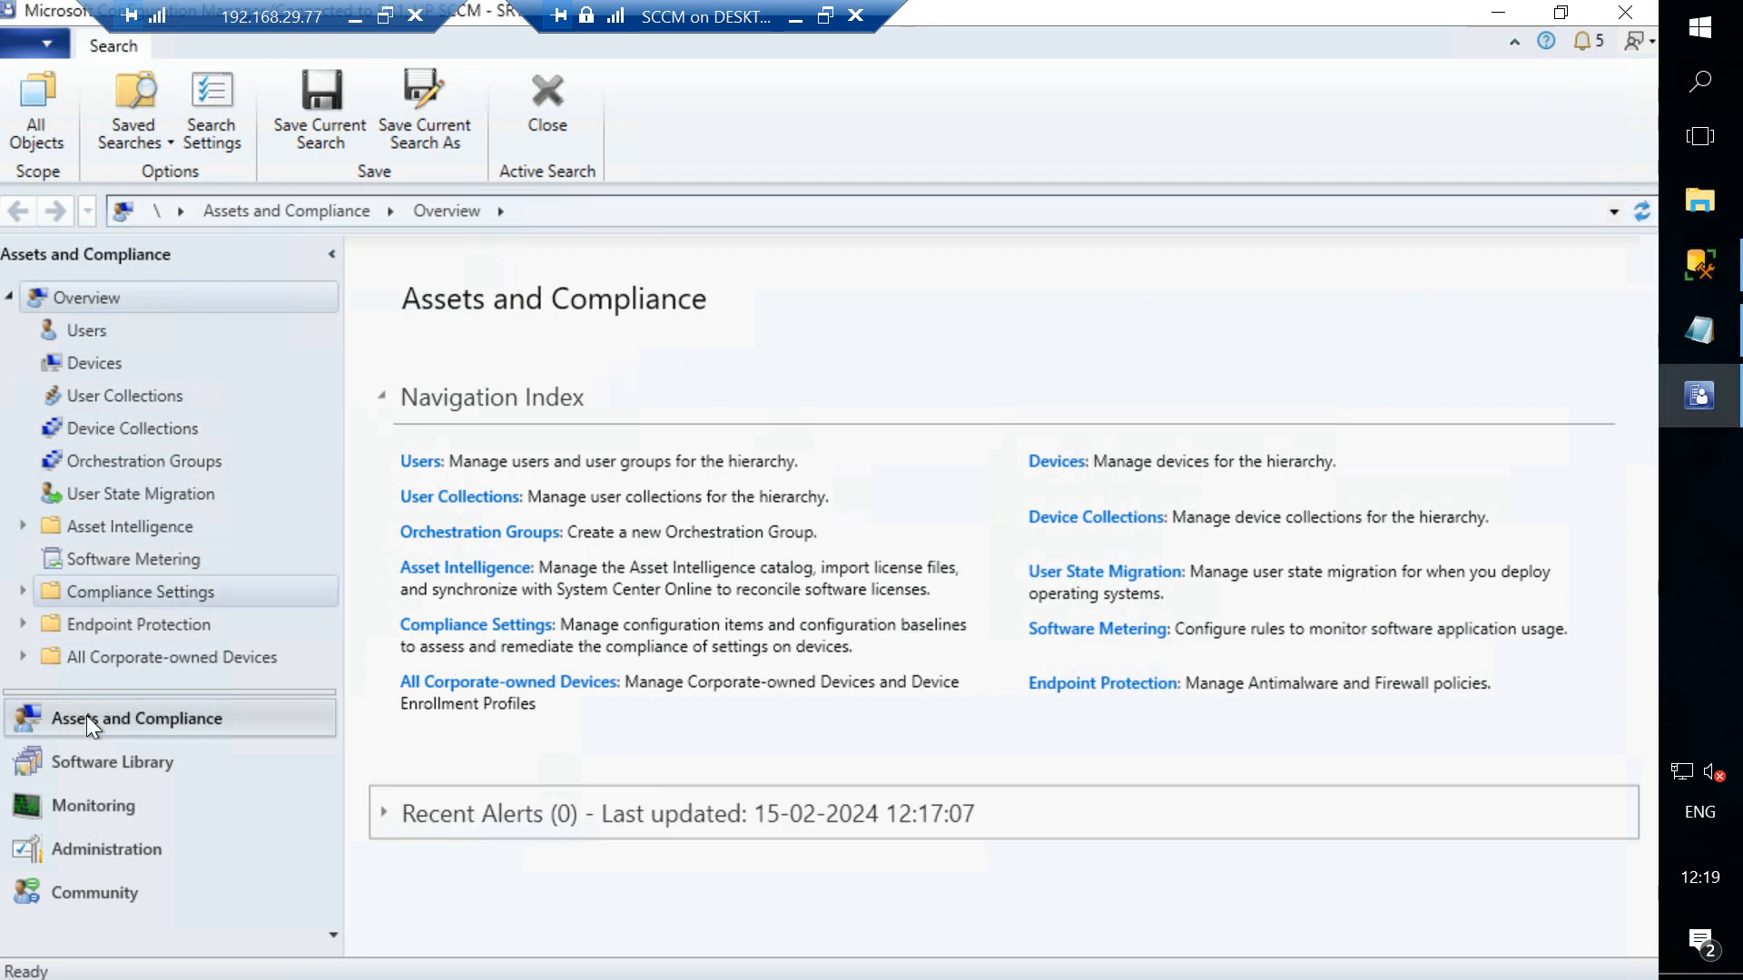
- Run the Machine Application Details report from the Admin Reports folder, inspect the error details, and close the report
{"action": "left_click", "coordinate": [74, 799]}
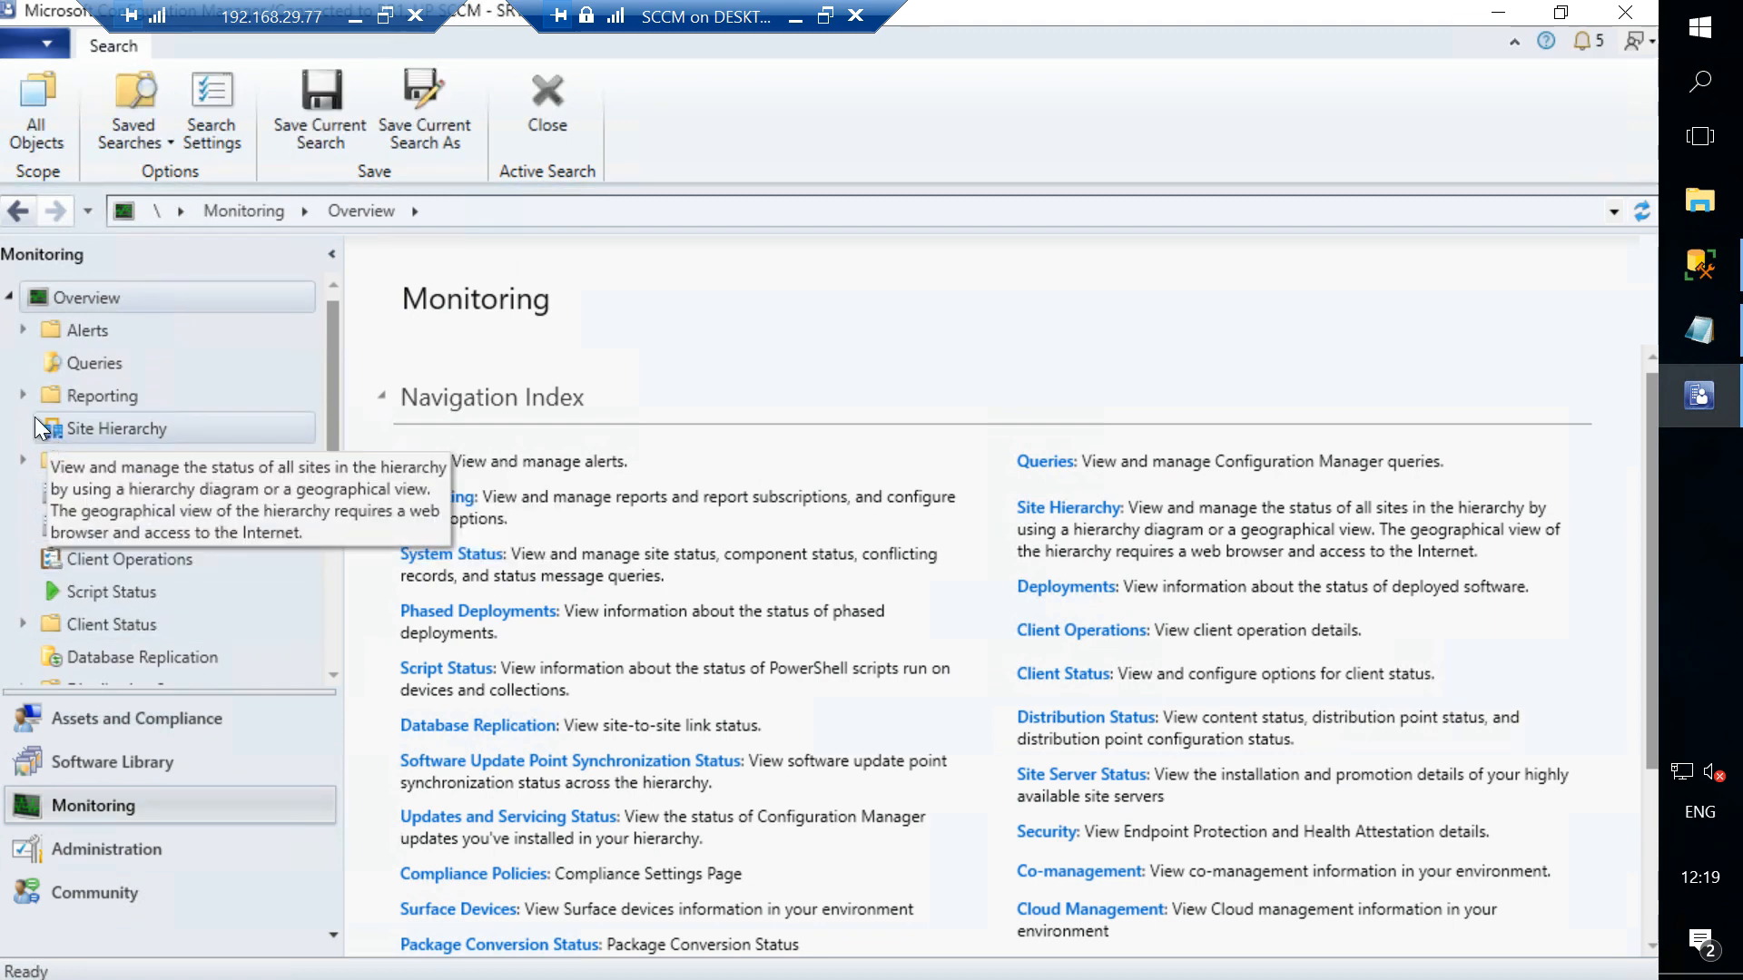
{"action": "left_click", "coordinate": [25, 396]}
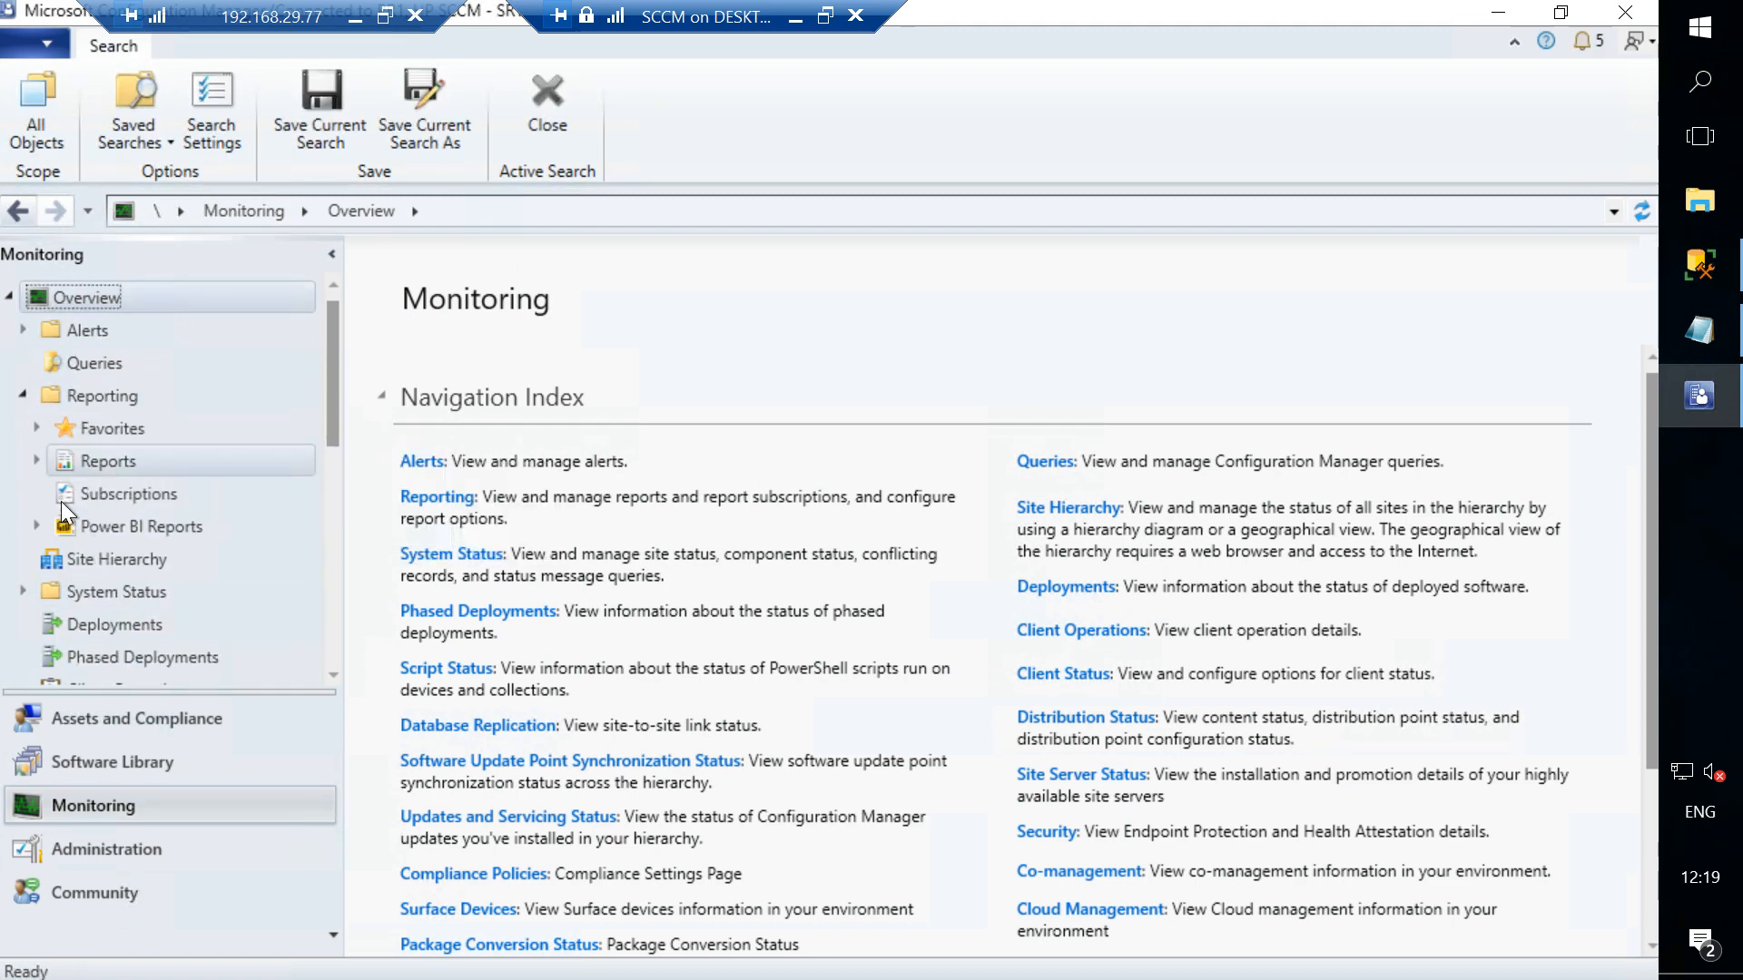
{"action": "left_click", "coordinate": [38, 459]}
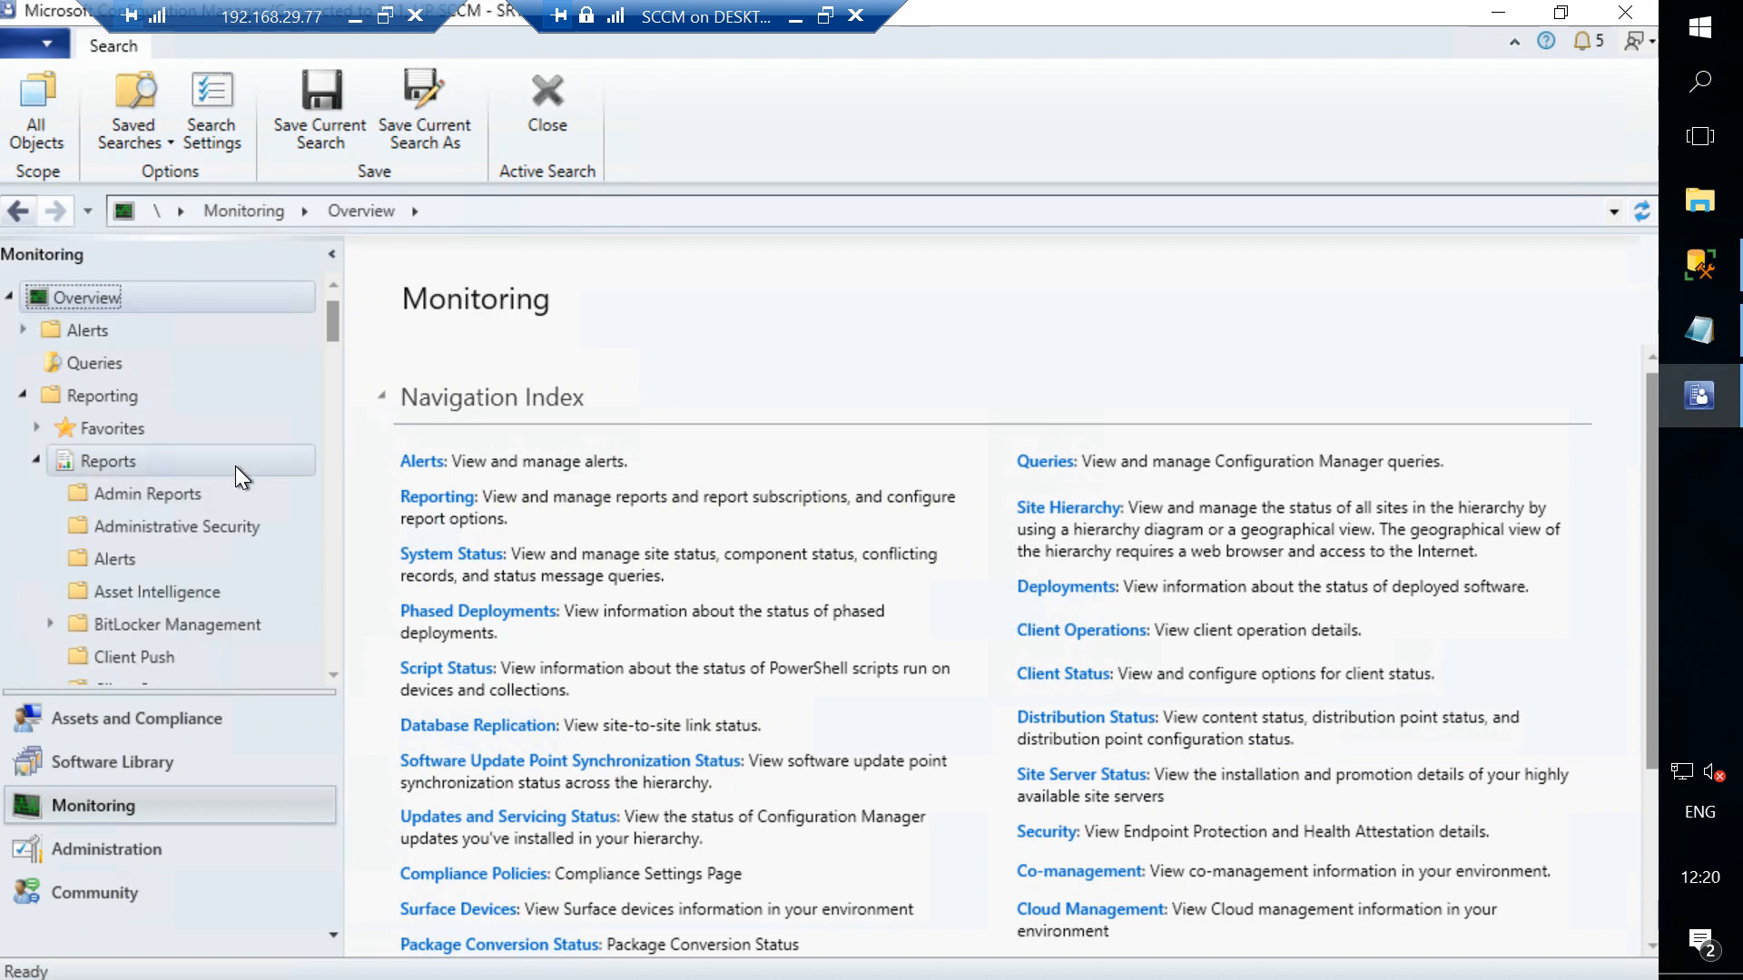
{"action": "left_click", "coordinate": [172, 491]}
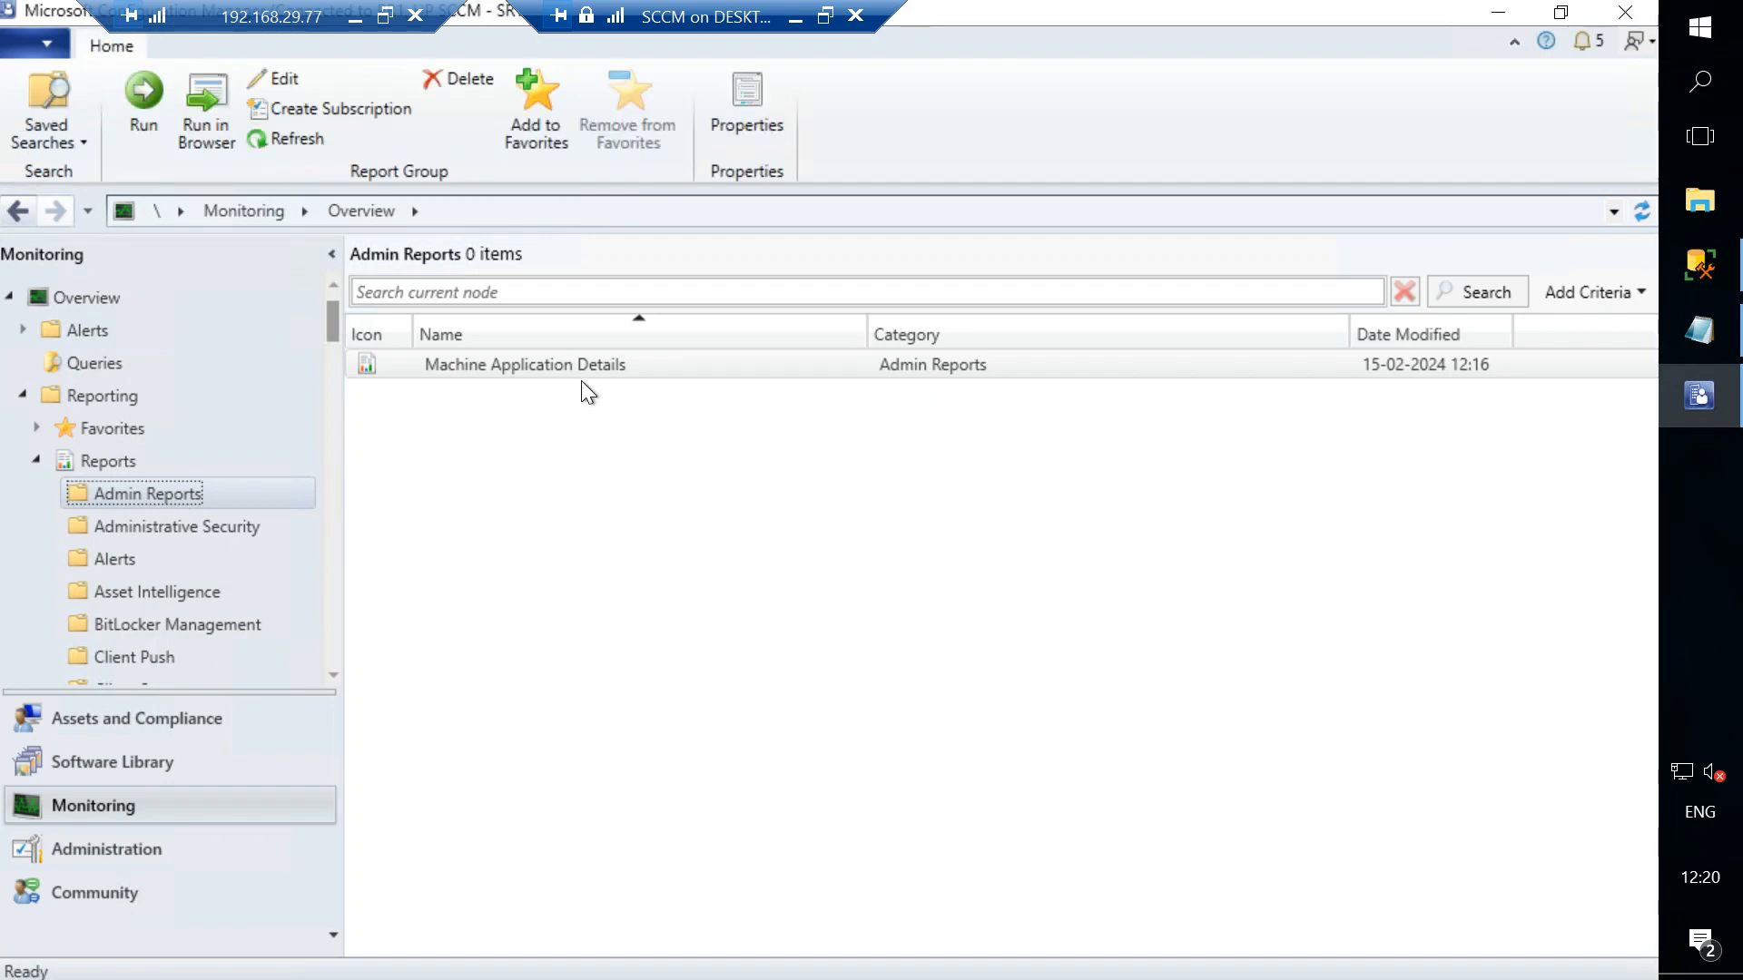
{"action": "left_click", "coordinate": [605, 367]}
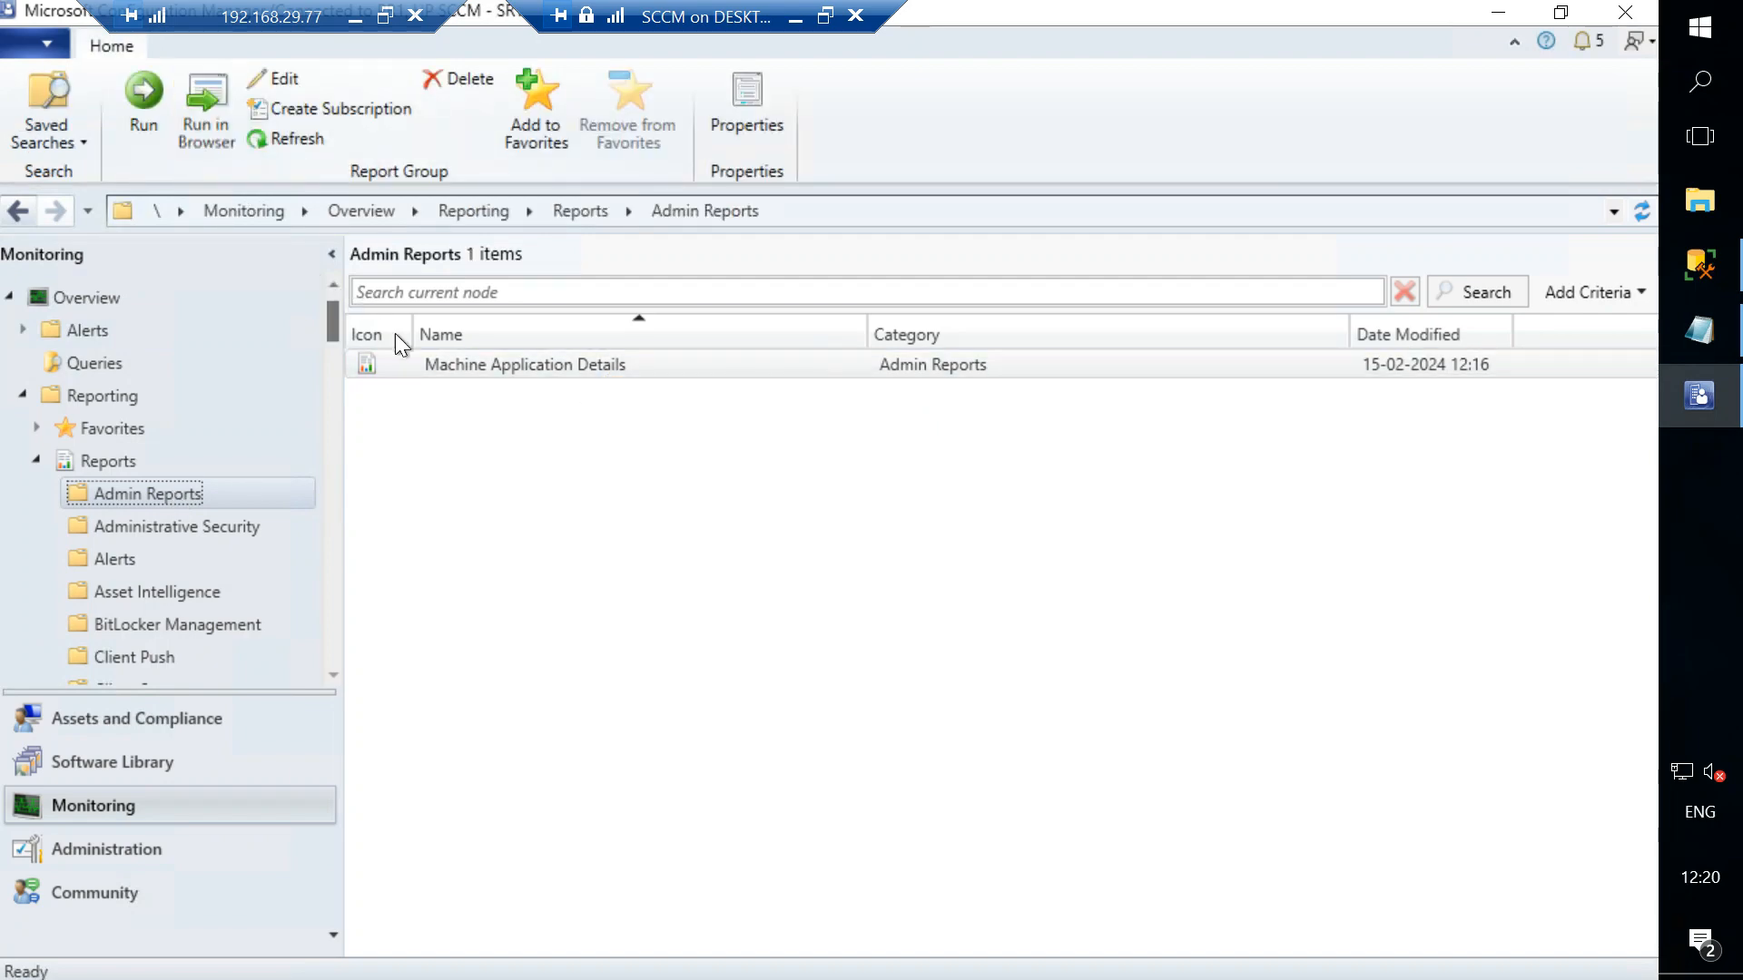
{"action": "left_click", "coordinate": [138, 98]}
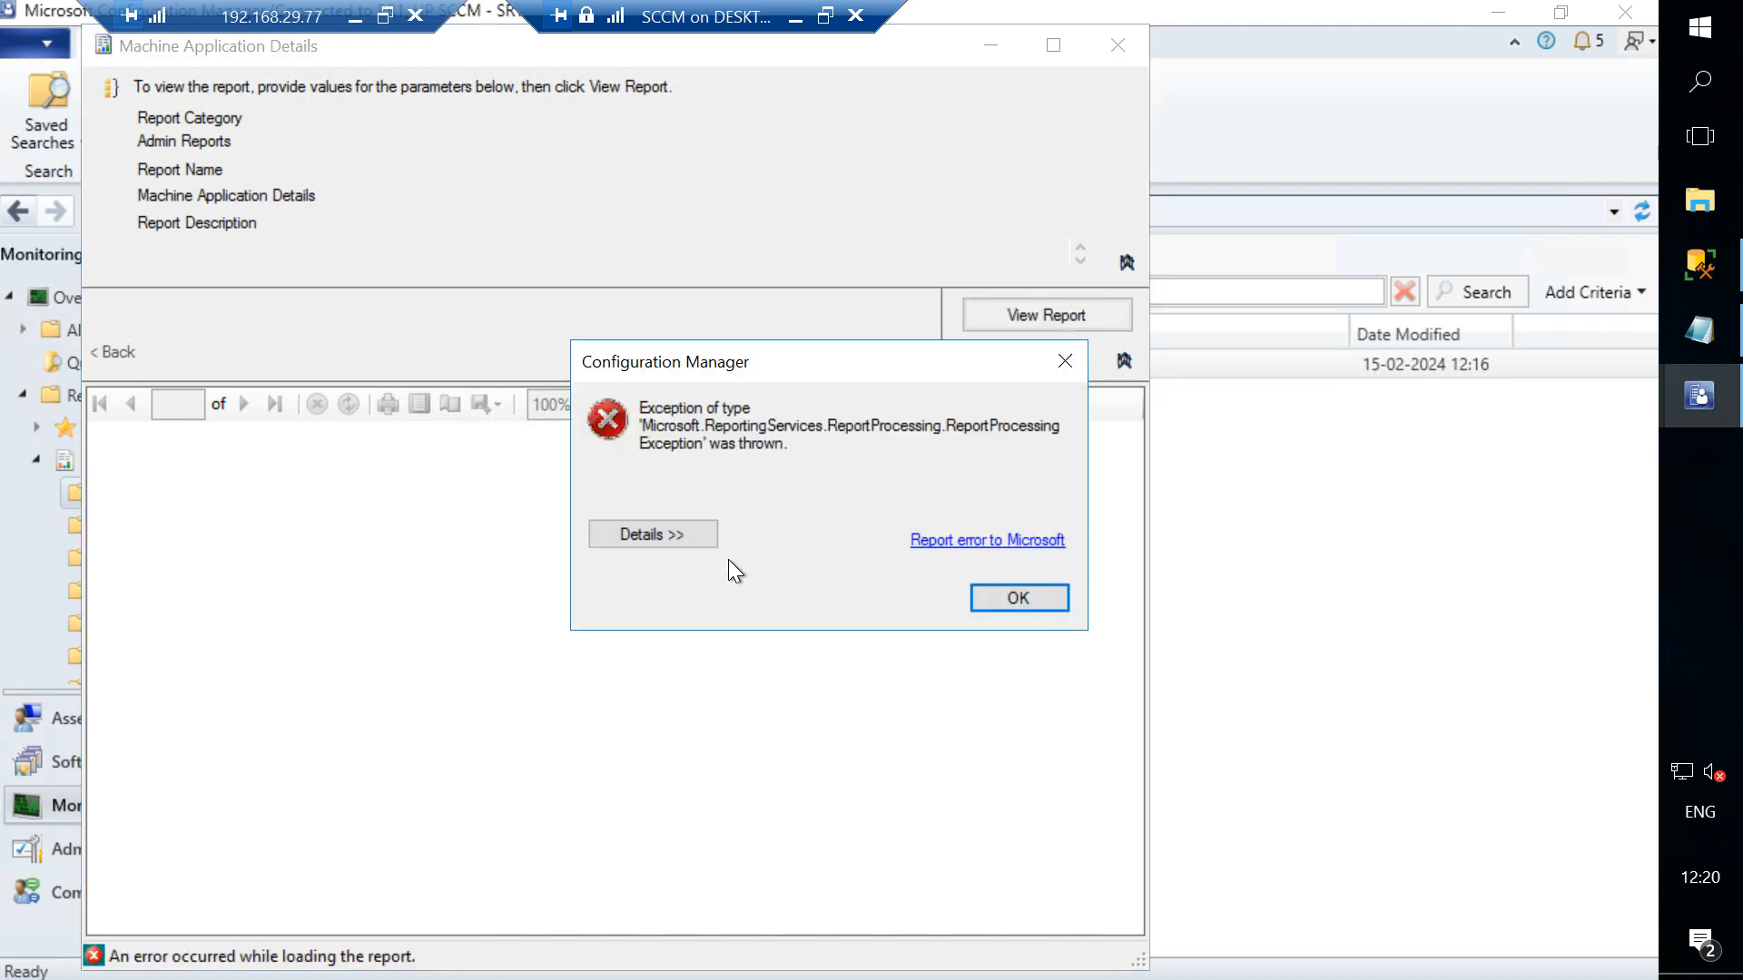
{"action": "left_click", "coordinate": [676, 526]}
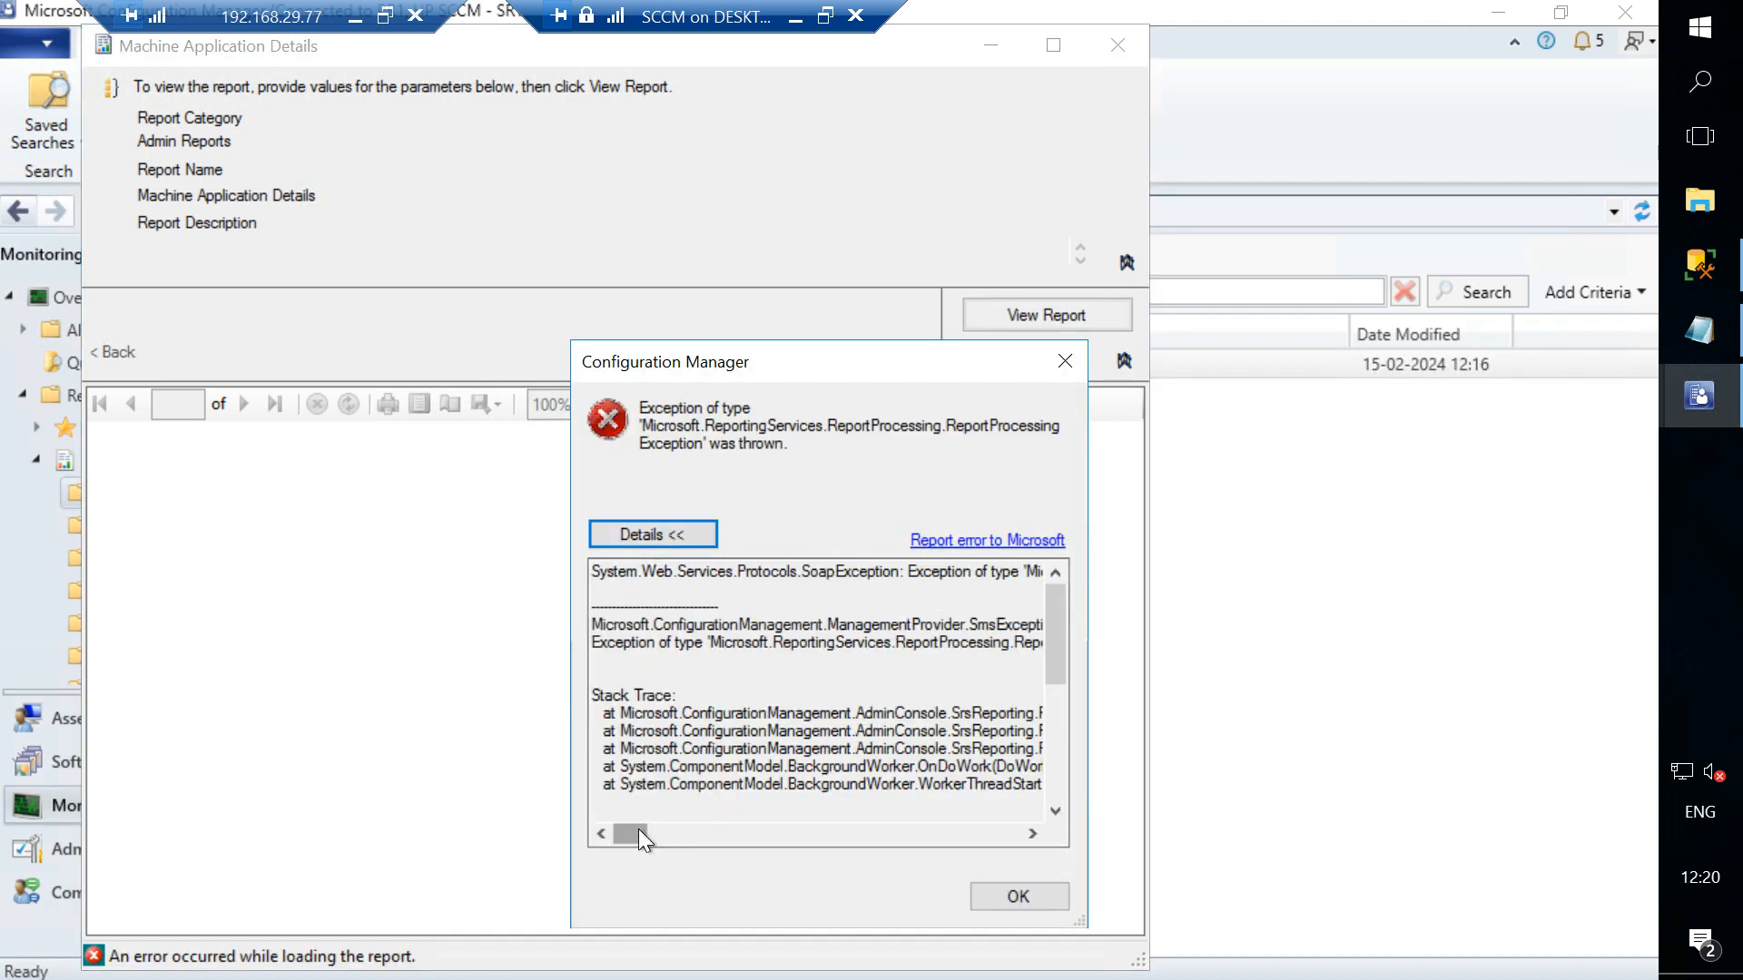
{"action": "mouse_move", "coordinate": [639, 830]}
{"action": "left_mouse_down"}
{"action": "mouse_move", "coordinate": [937, 810]}
{"action": "mouse_move", "coordinate": [896, 813]}
{"action": "mouse_move", "coordinate": [1055, 775]}
{"action": "mouse_move", "coordinate": [859, 794]}
{"action": "mouse_move", "coordinate": [595, 765]}
{"action": "left_mouse_up"}
{"action": "mouse_move", "coordinate": [634, 830]}
{"action": "left_mouse_down"}
{"action": "mouse_move", "coordinate": [700, 820]}
{"action": "mouse_move", "coordinate": [609, 824]}
{"action": "left_mouse_up"}
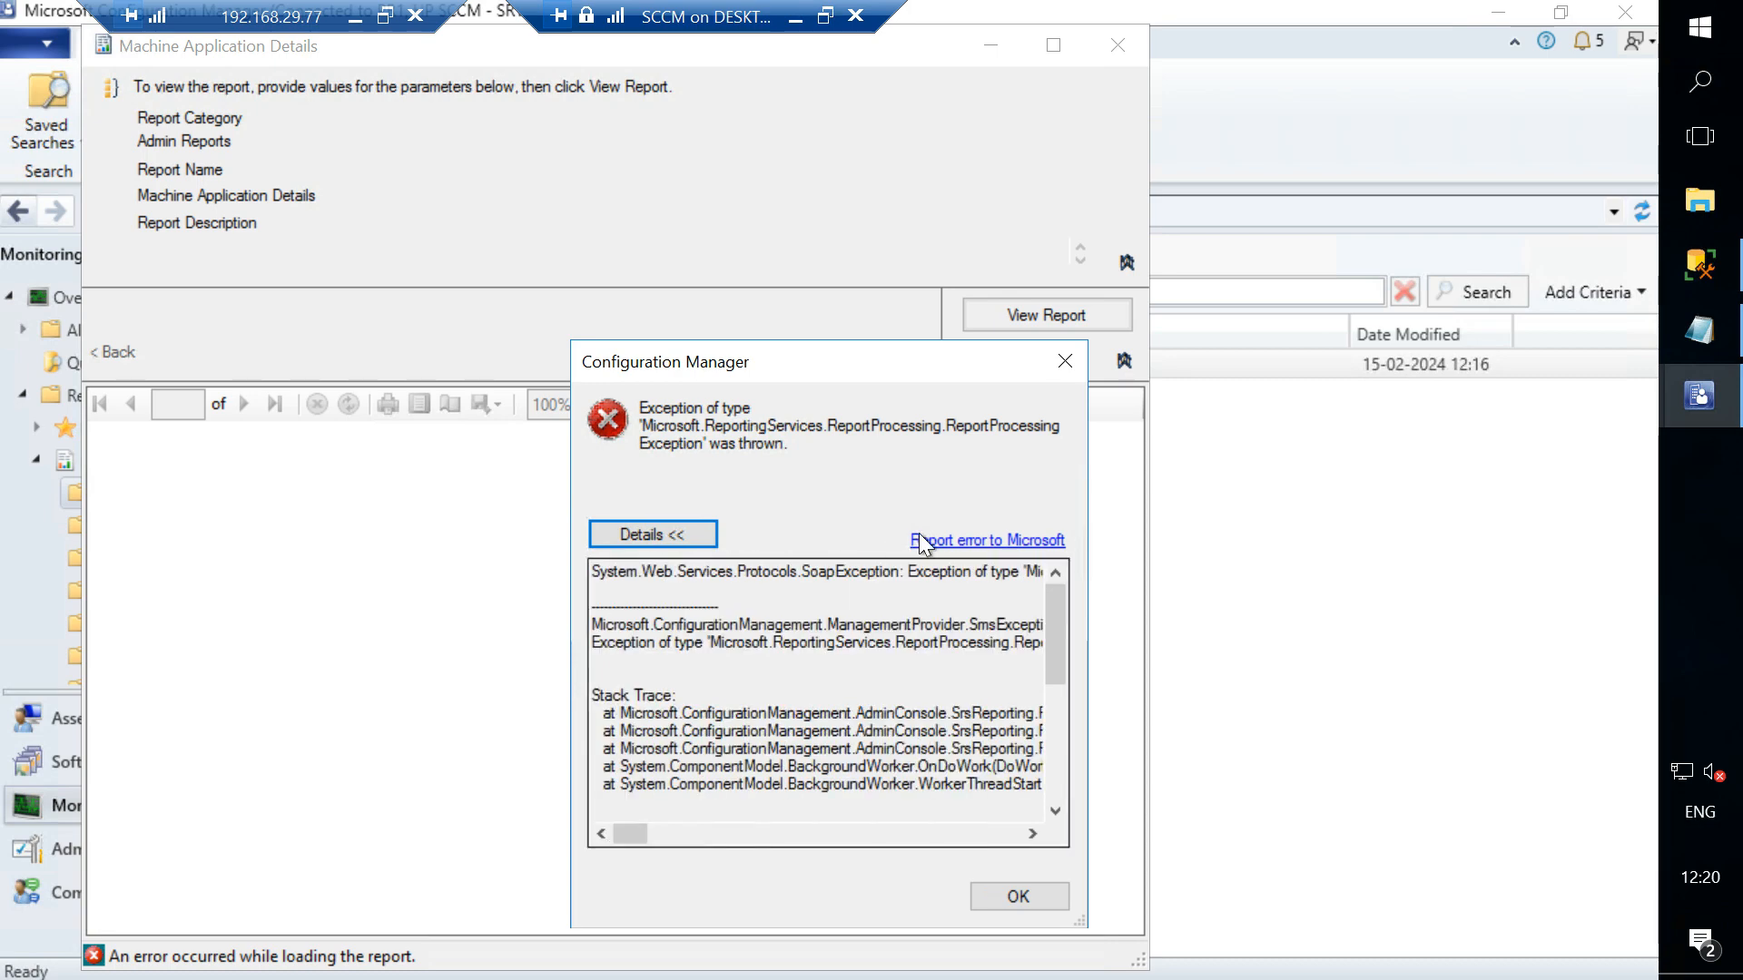
{"action": "left_click", "coordinate": [1071, 369]}
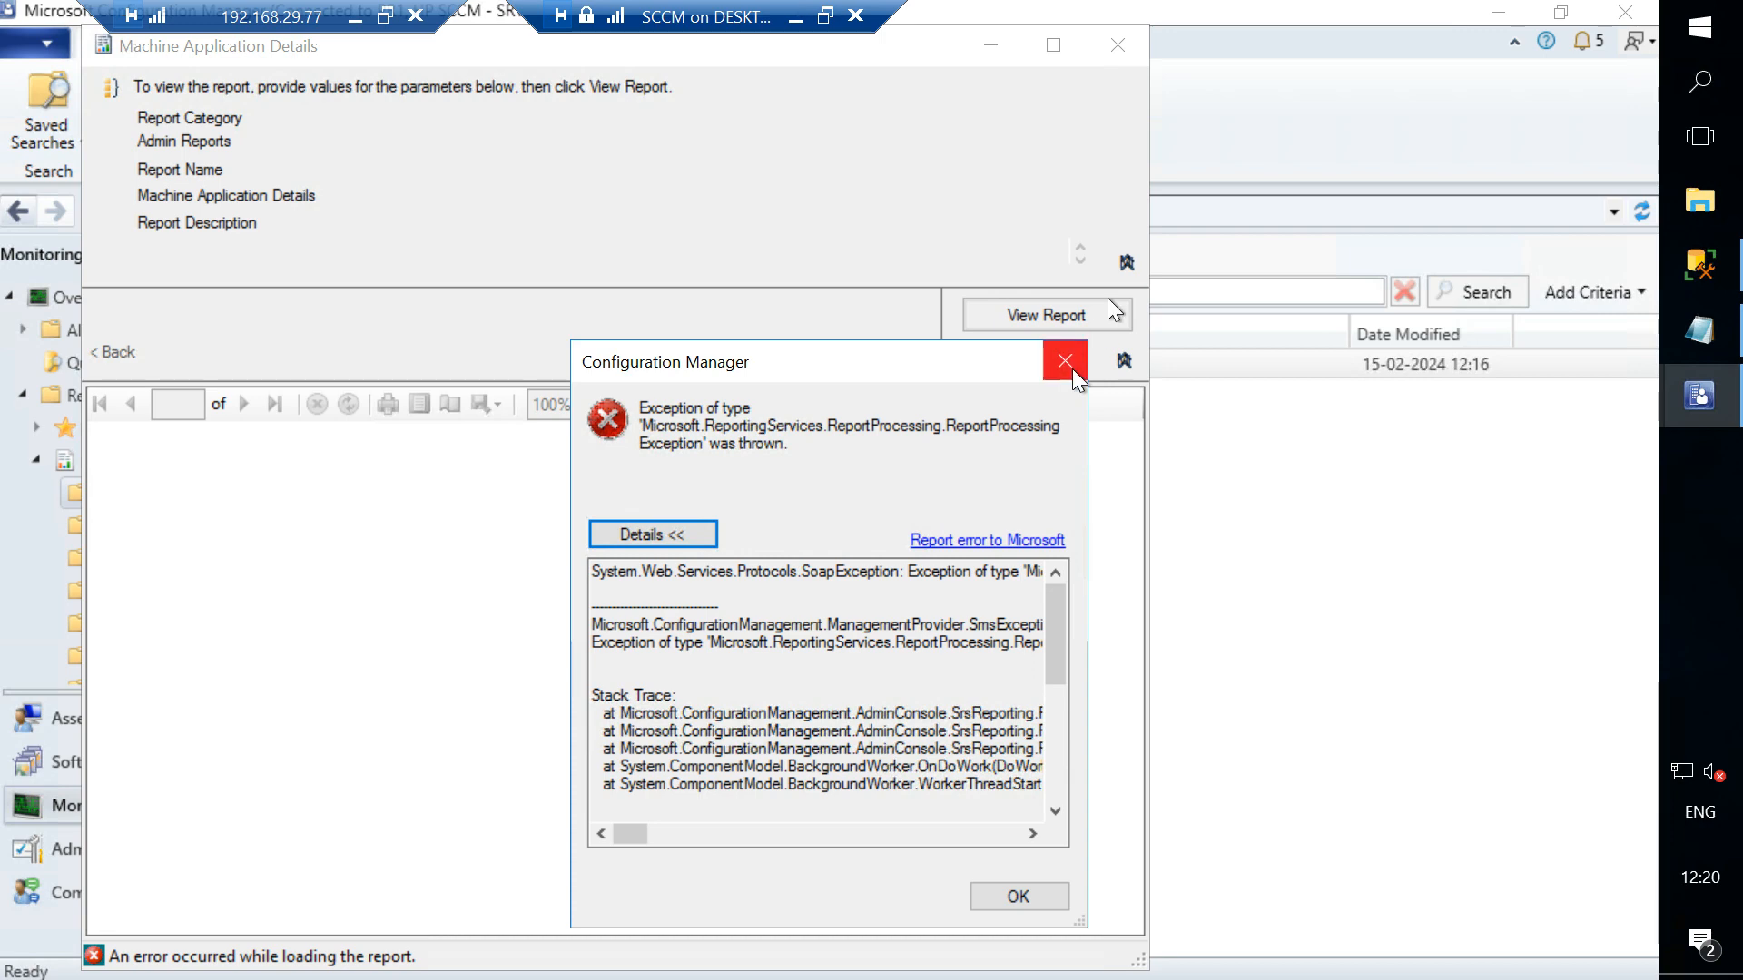
{"action": "left_click", "coordinate": [1109, 46]}
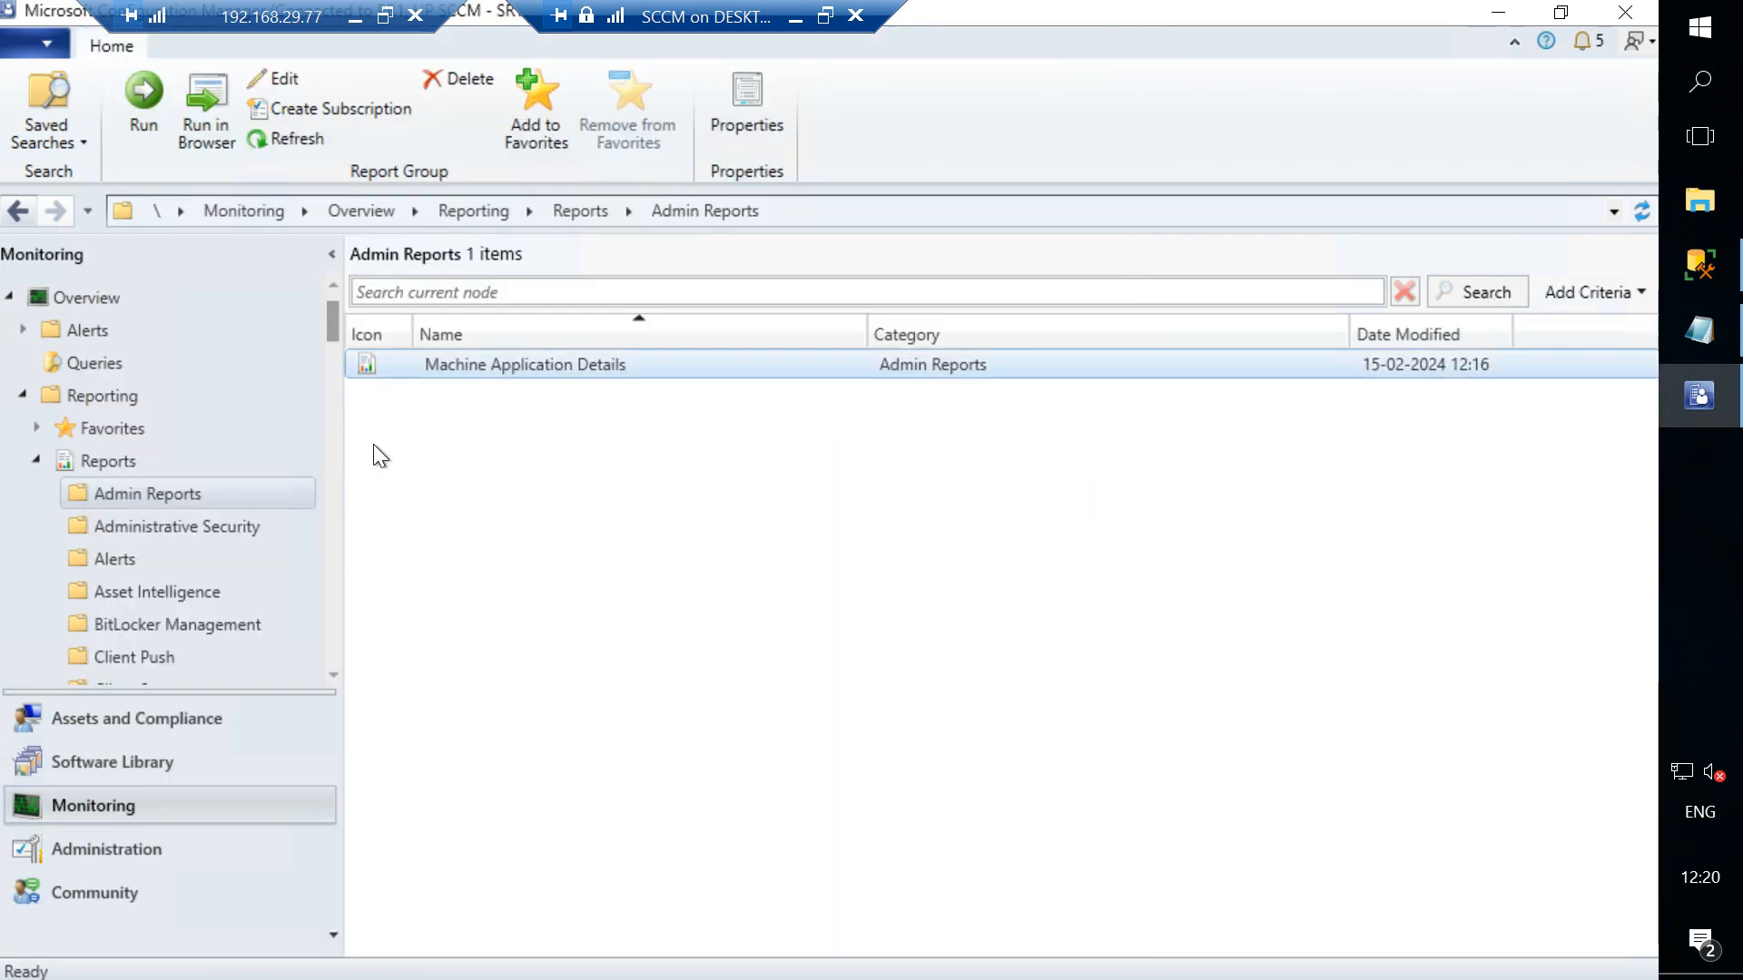
- Run the Administration activity log report in Administrative Security, expand the error details, and close the report window
{"action": "left_click", "coordinate": [174, 530]}
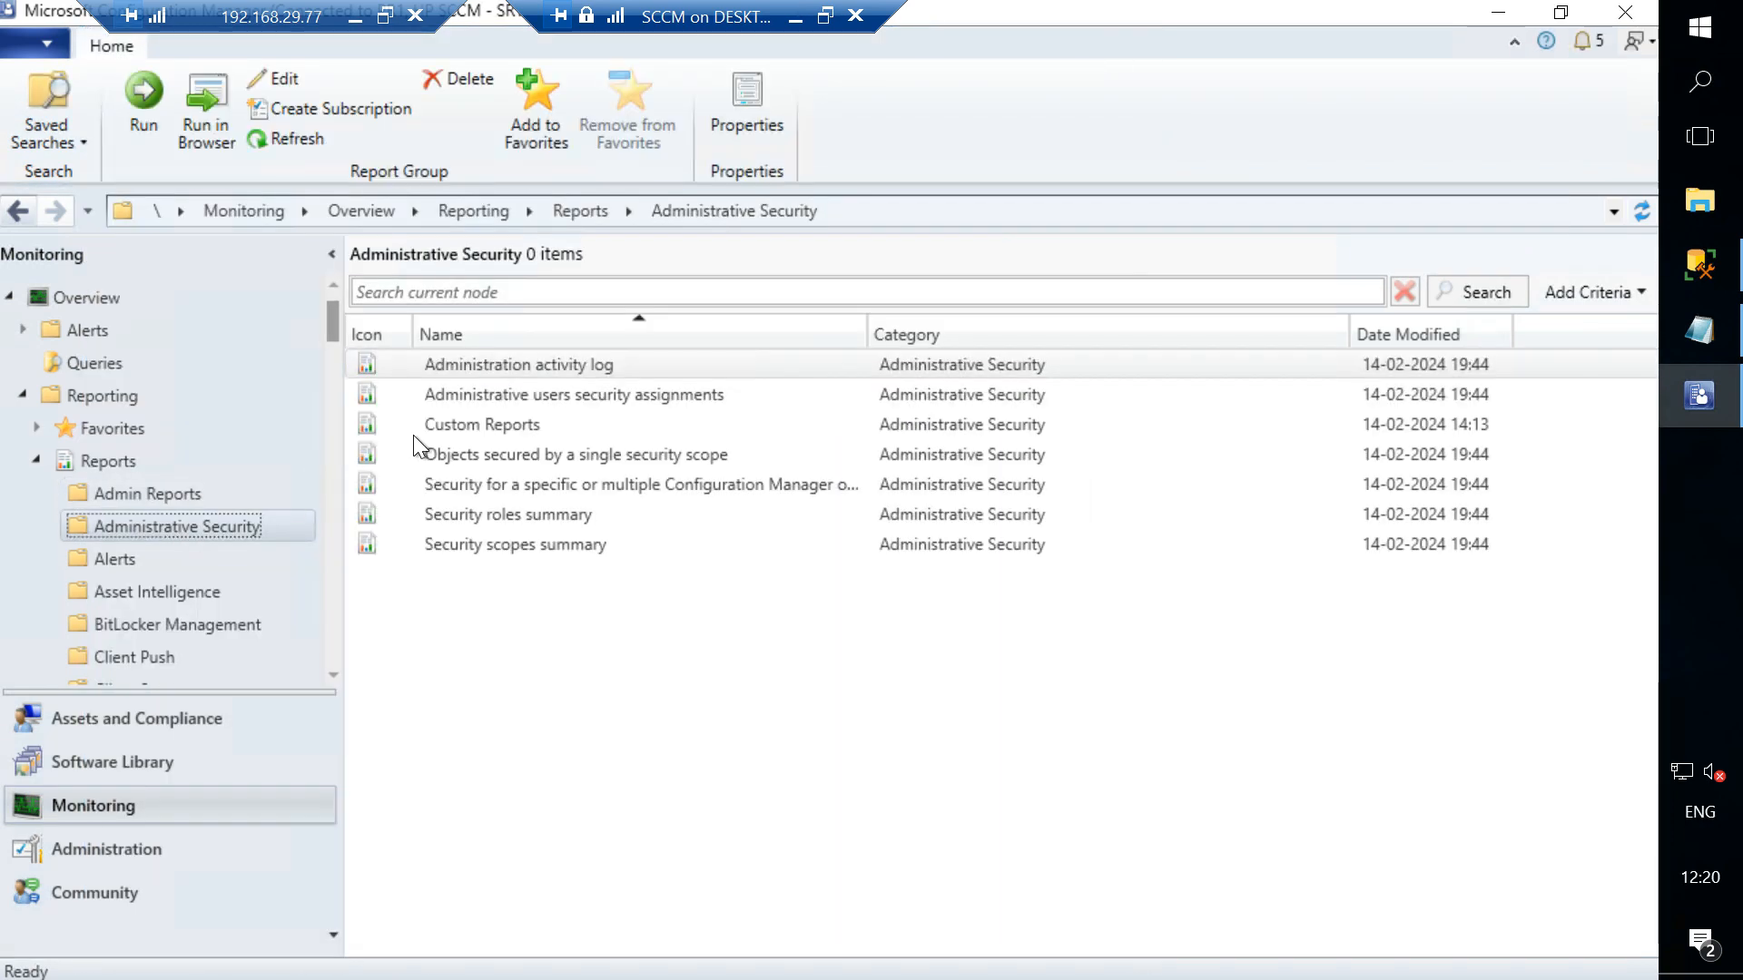
{"action": "double_click", "coordinate": [532, 365]}
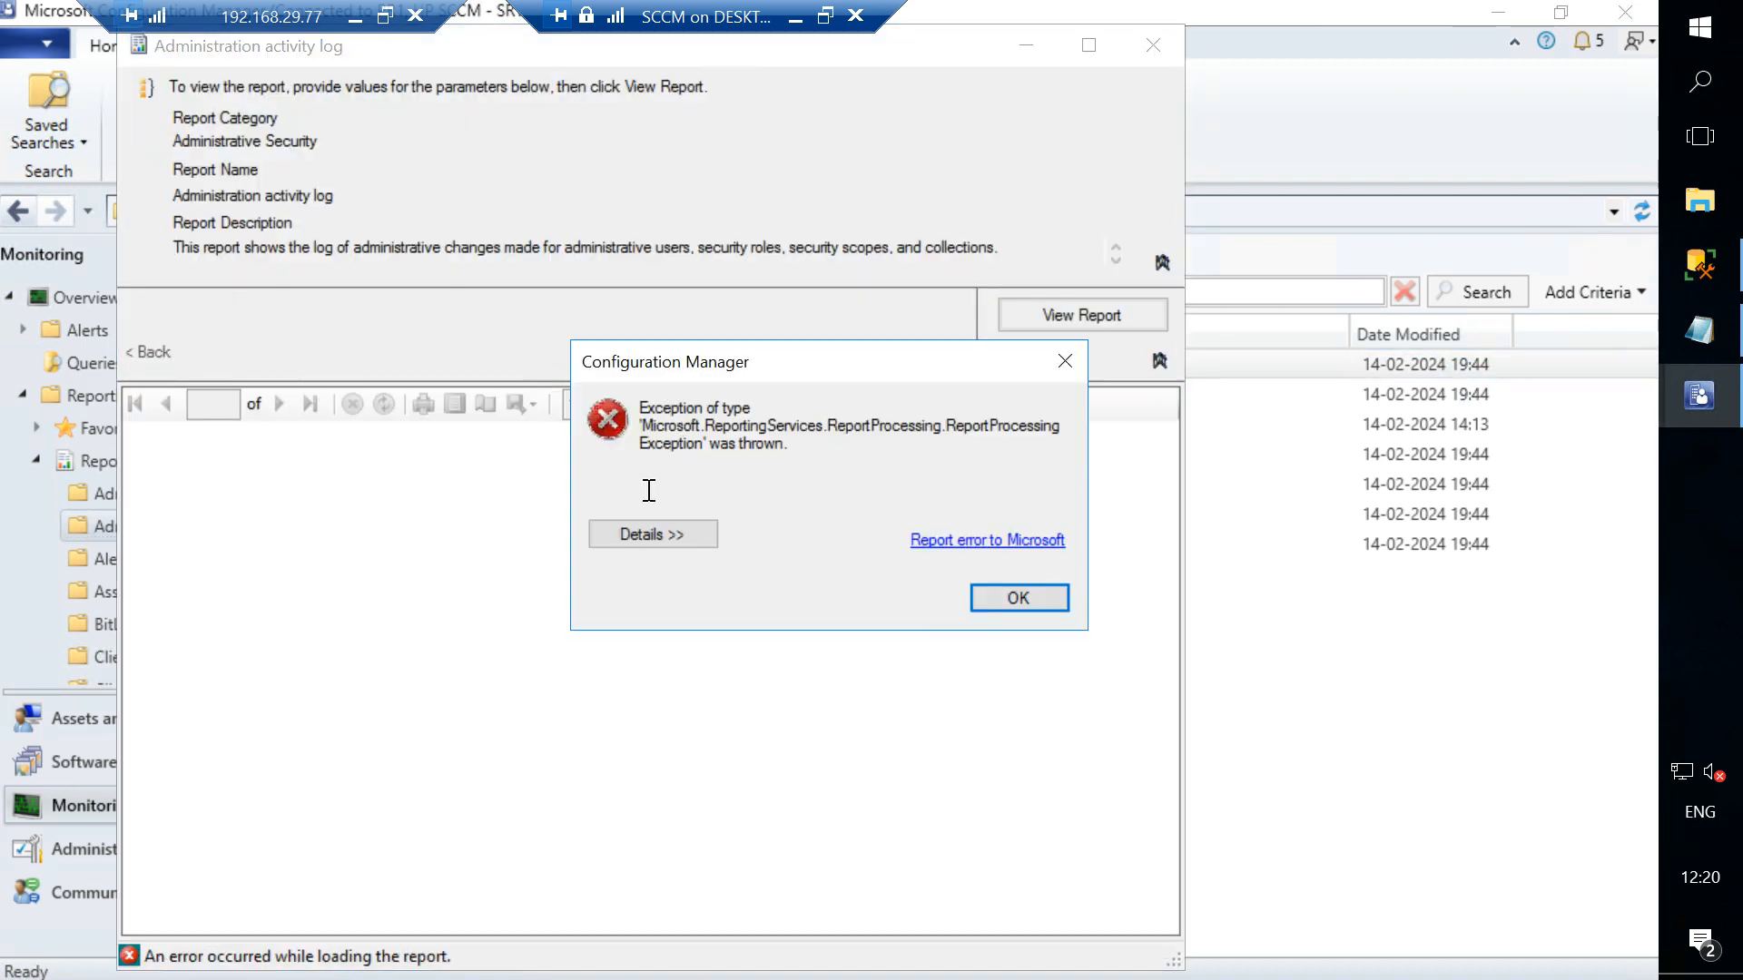
{"action": "left_click", "coordinate": [641, 541]}
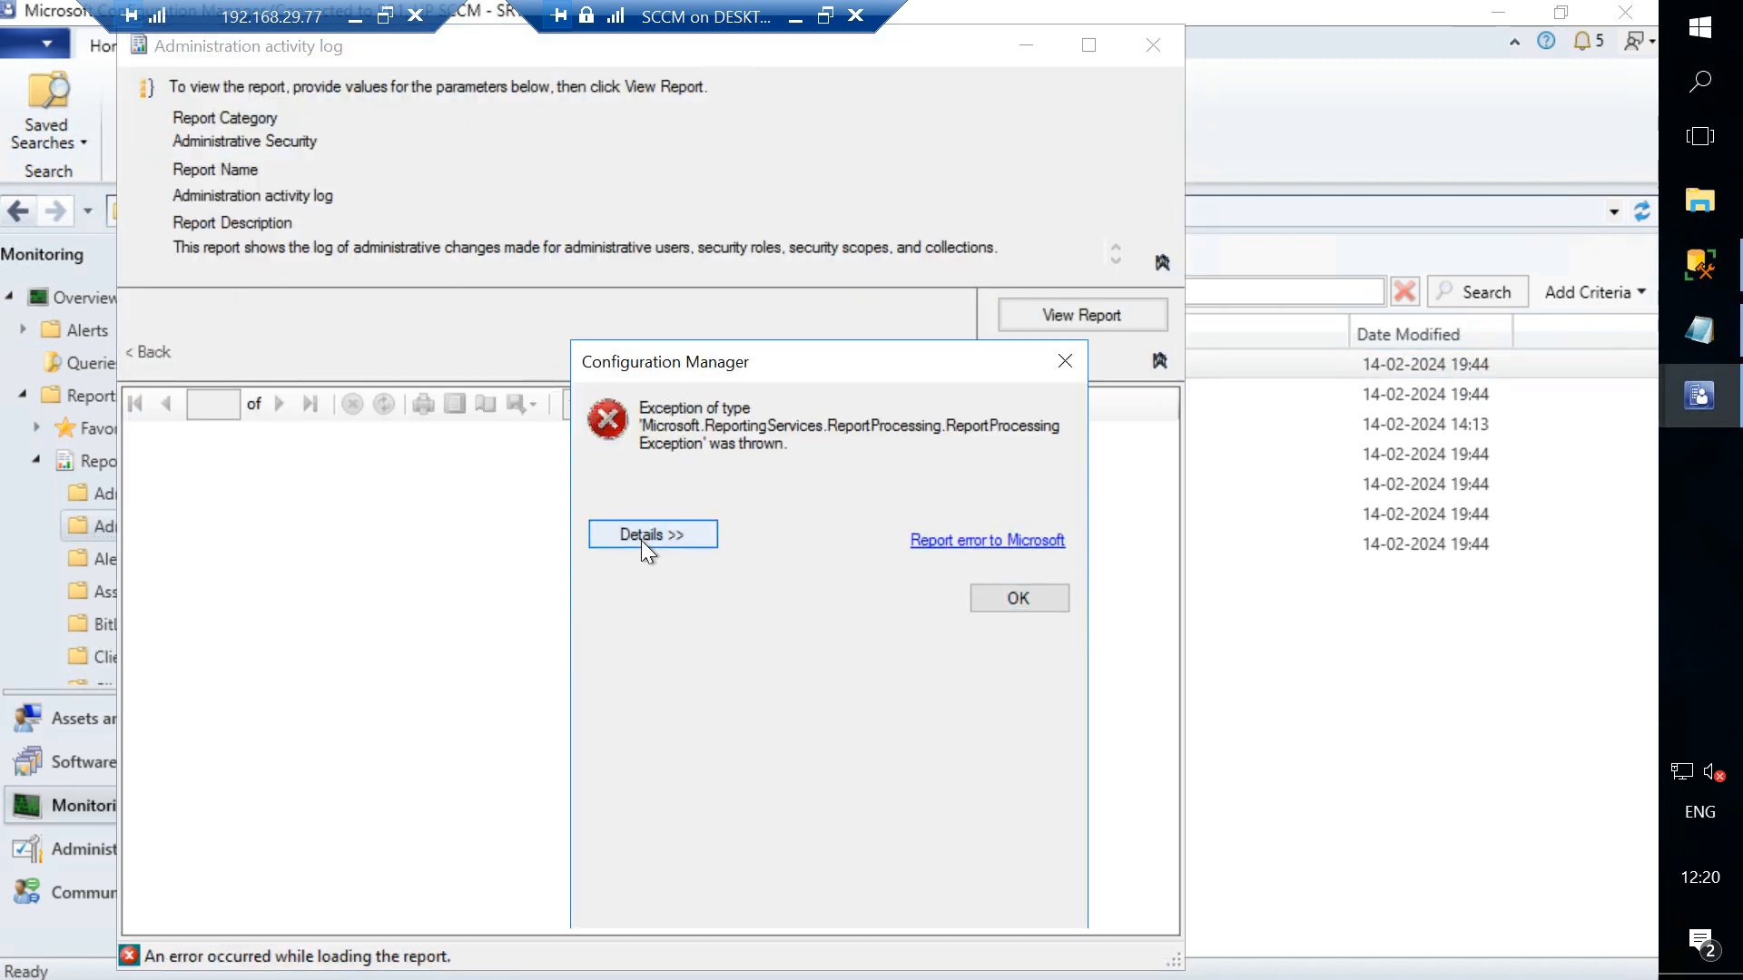
{"action": "left_click", "coordinate": [1065, 361]}
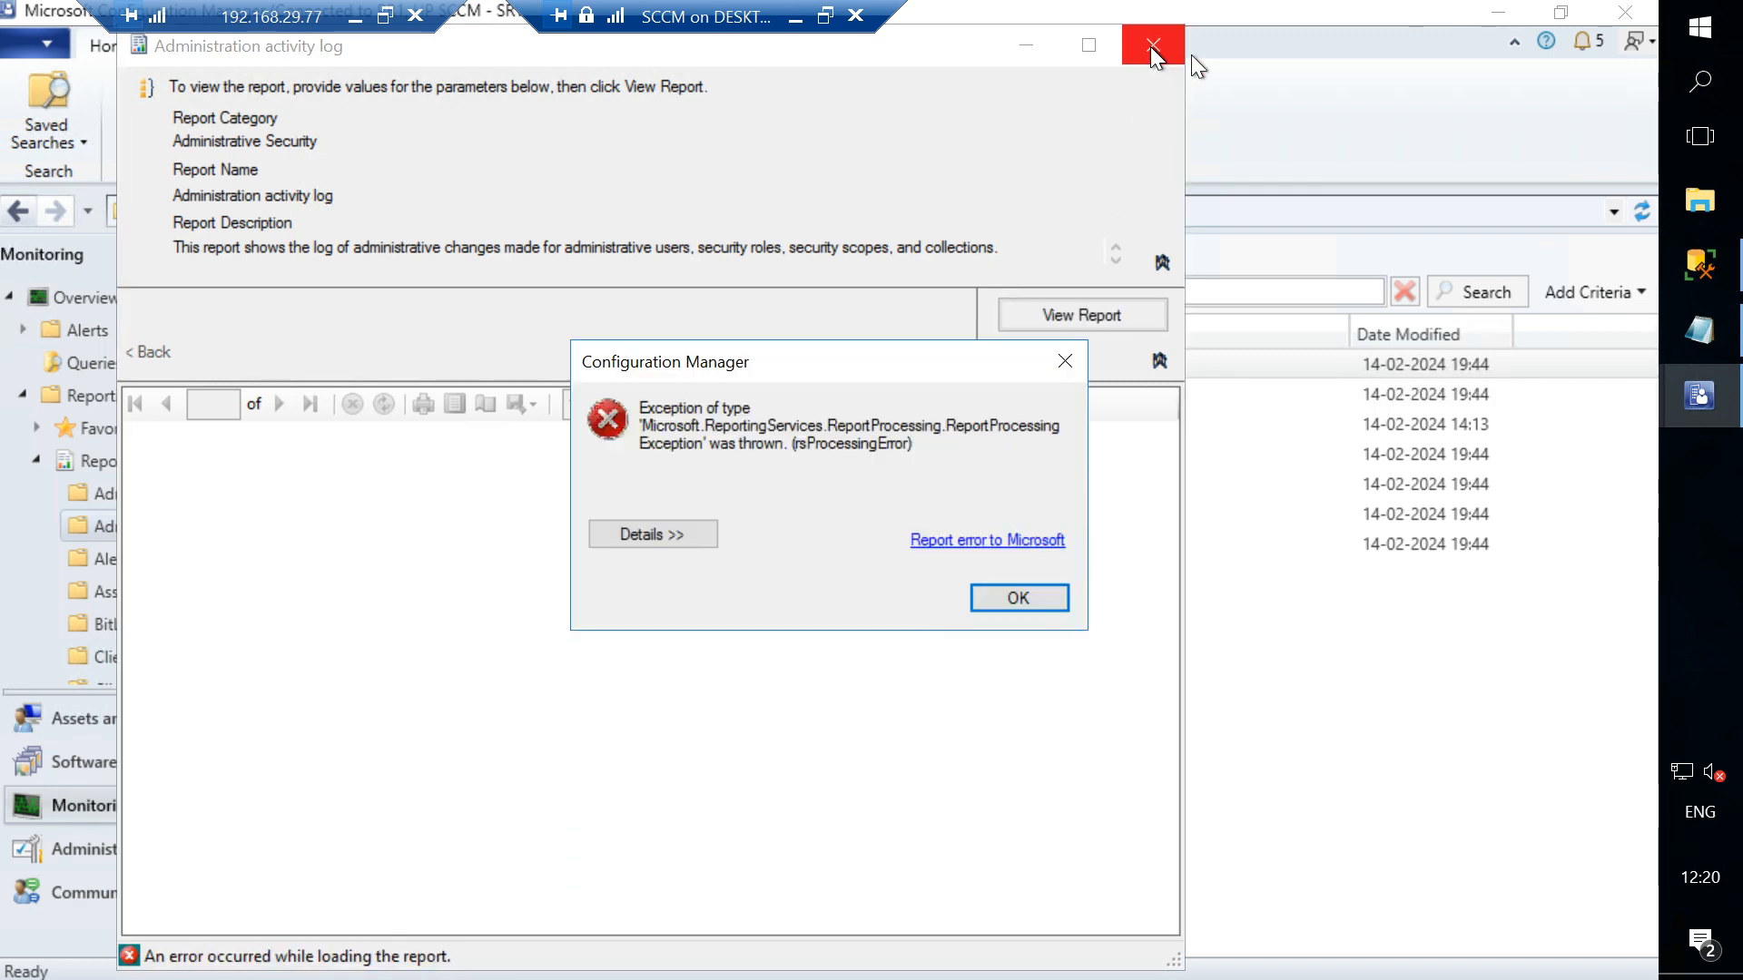
{"action": "left_click", "coordinate": [1018, 598]}
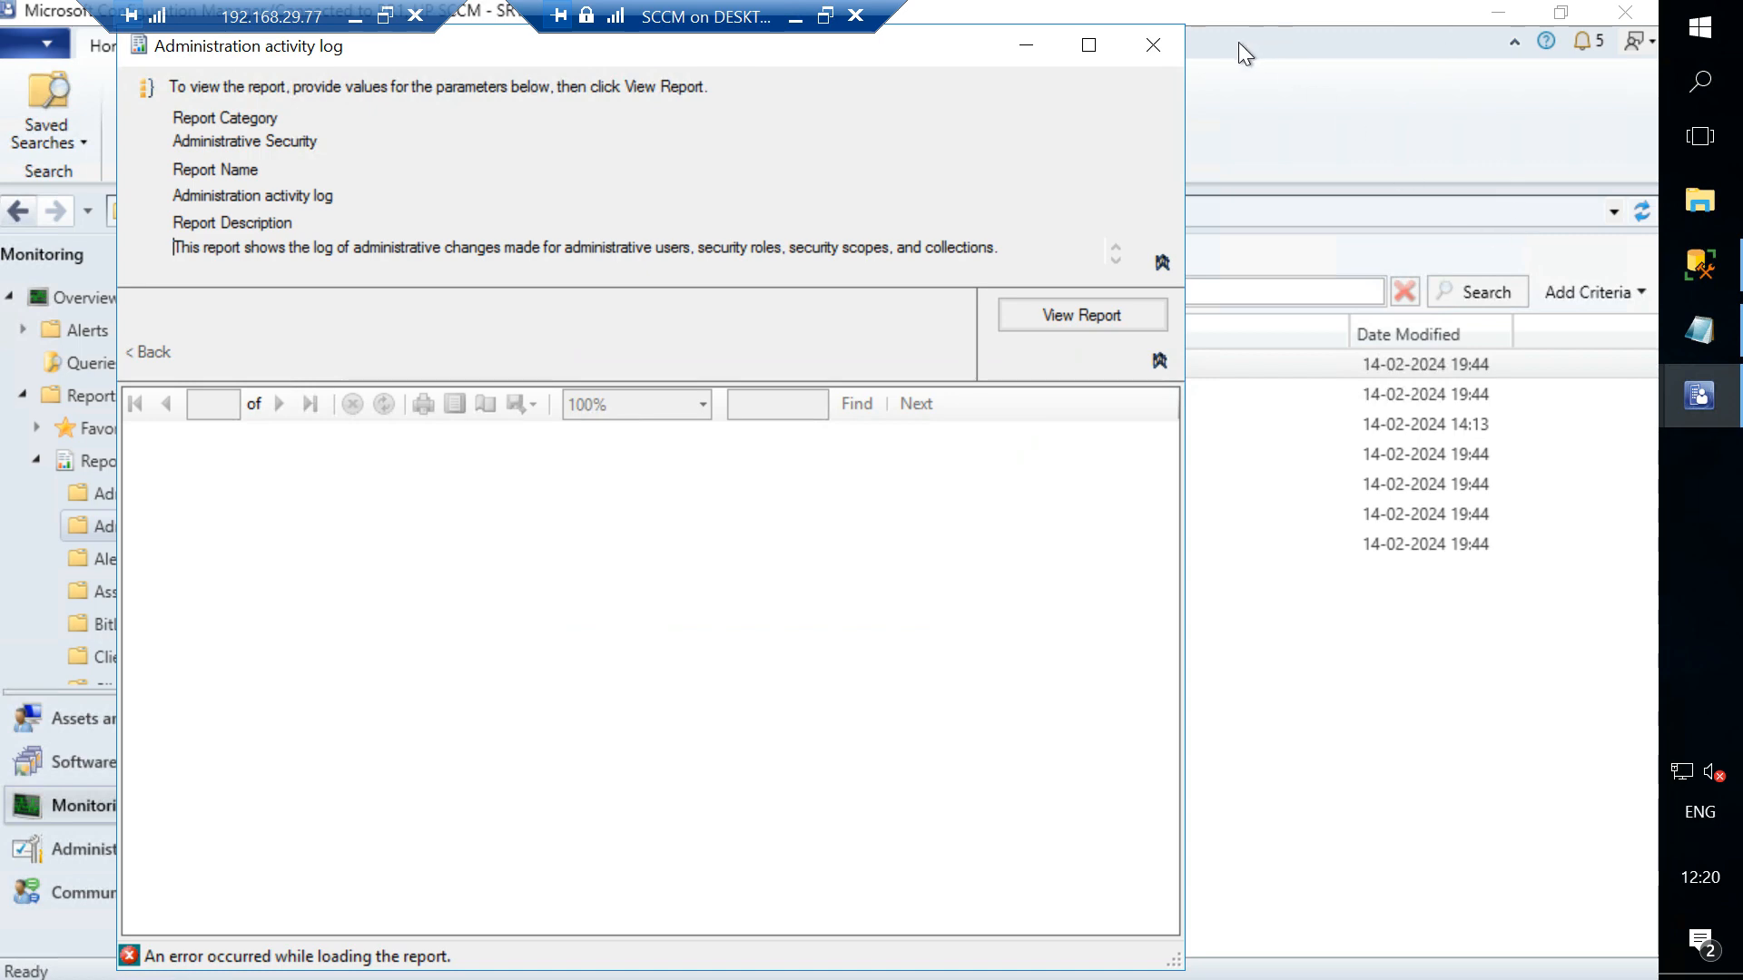
{"action": "left_click", "coordinate": [1153, 46]}
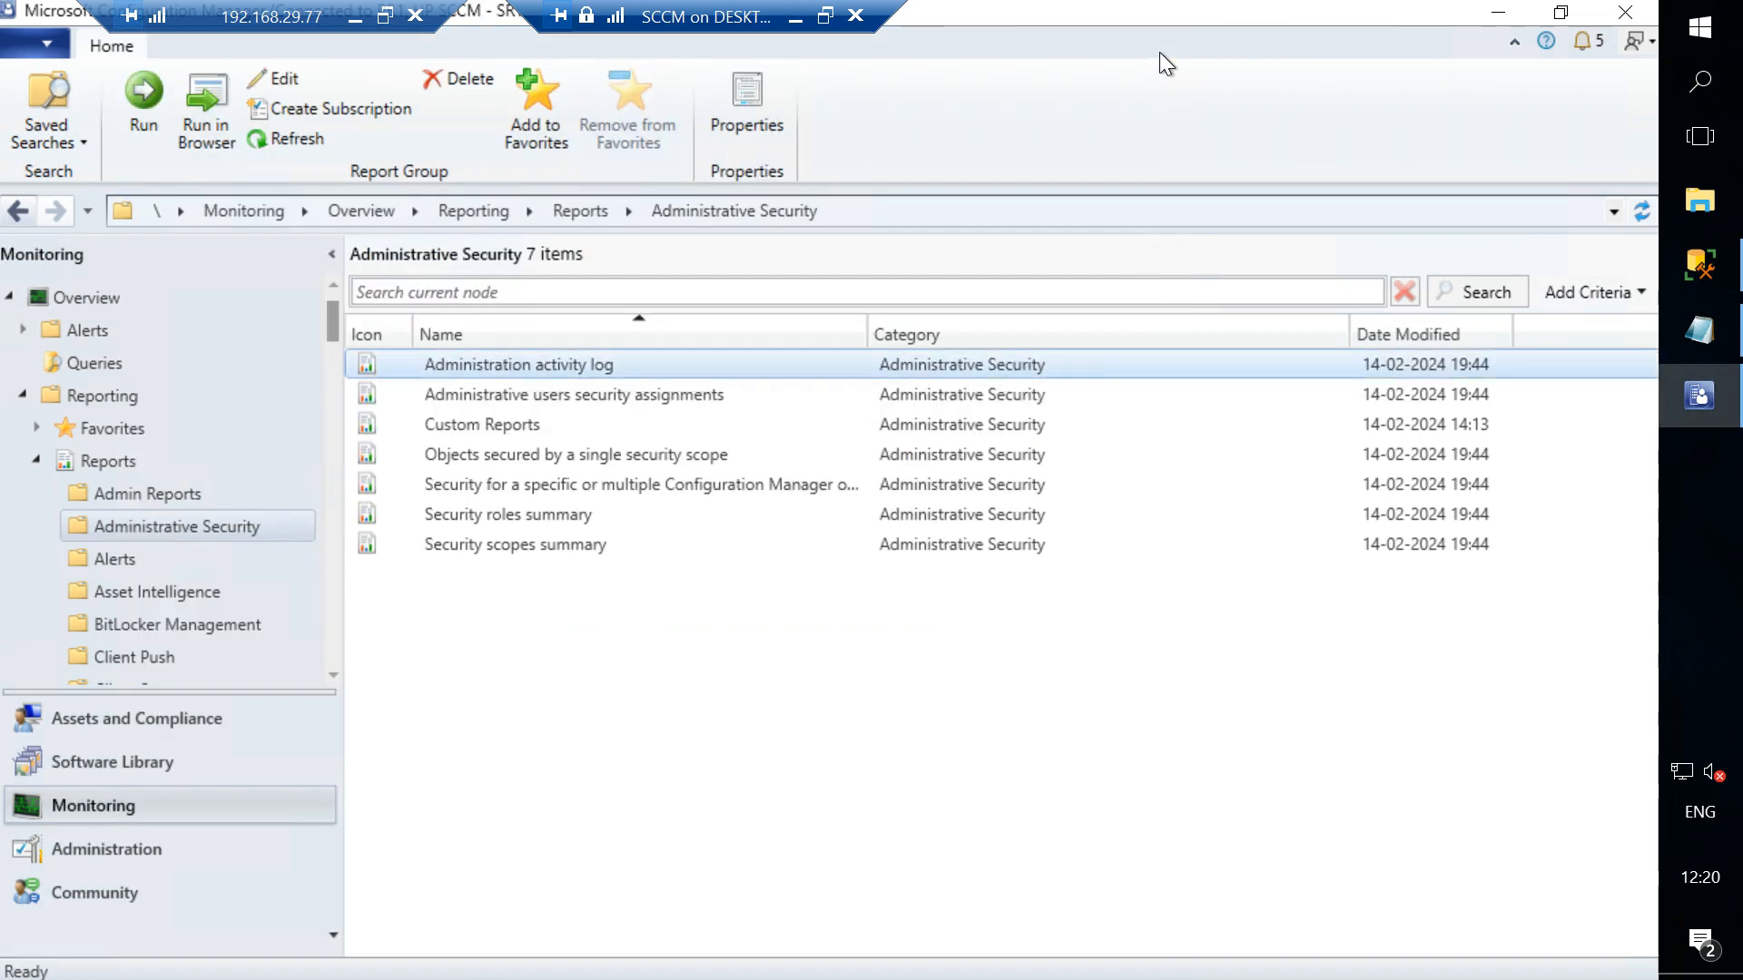
- Close SQL Server Management Studio without saving the open query tabs
{"action": "left_click", "coordinate": [1700, 282]}
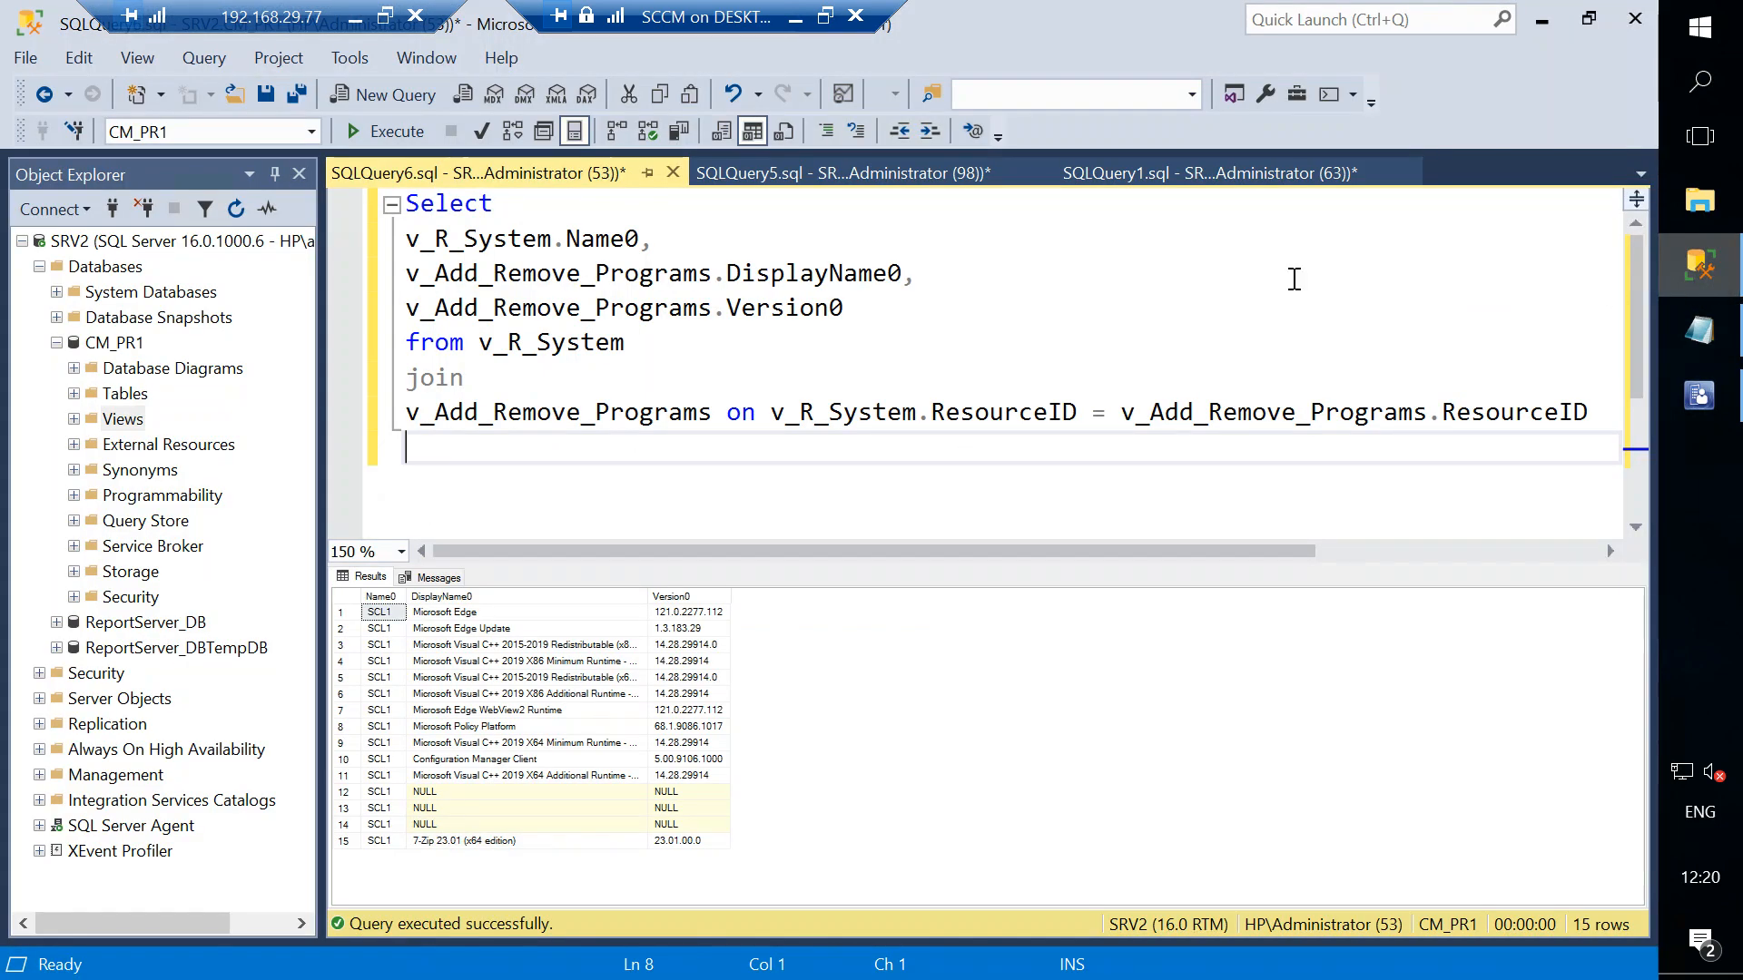
{"action": "left_click", "coordinate": [1632, 20]}
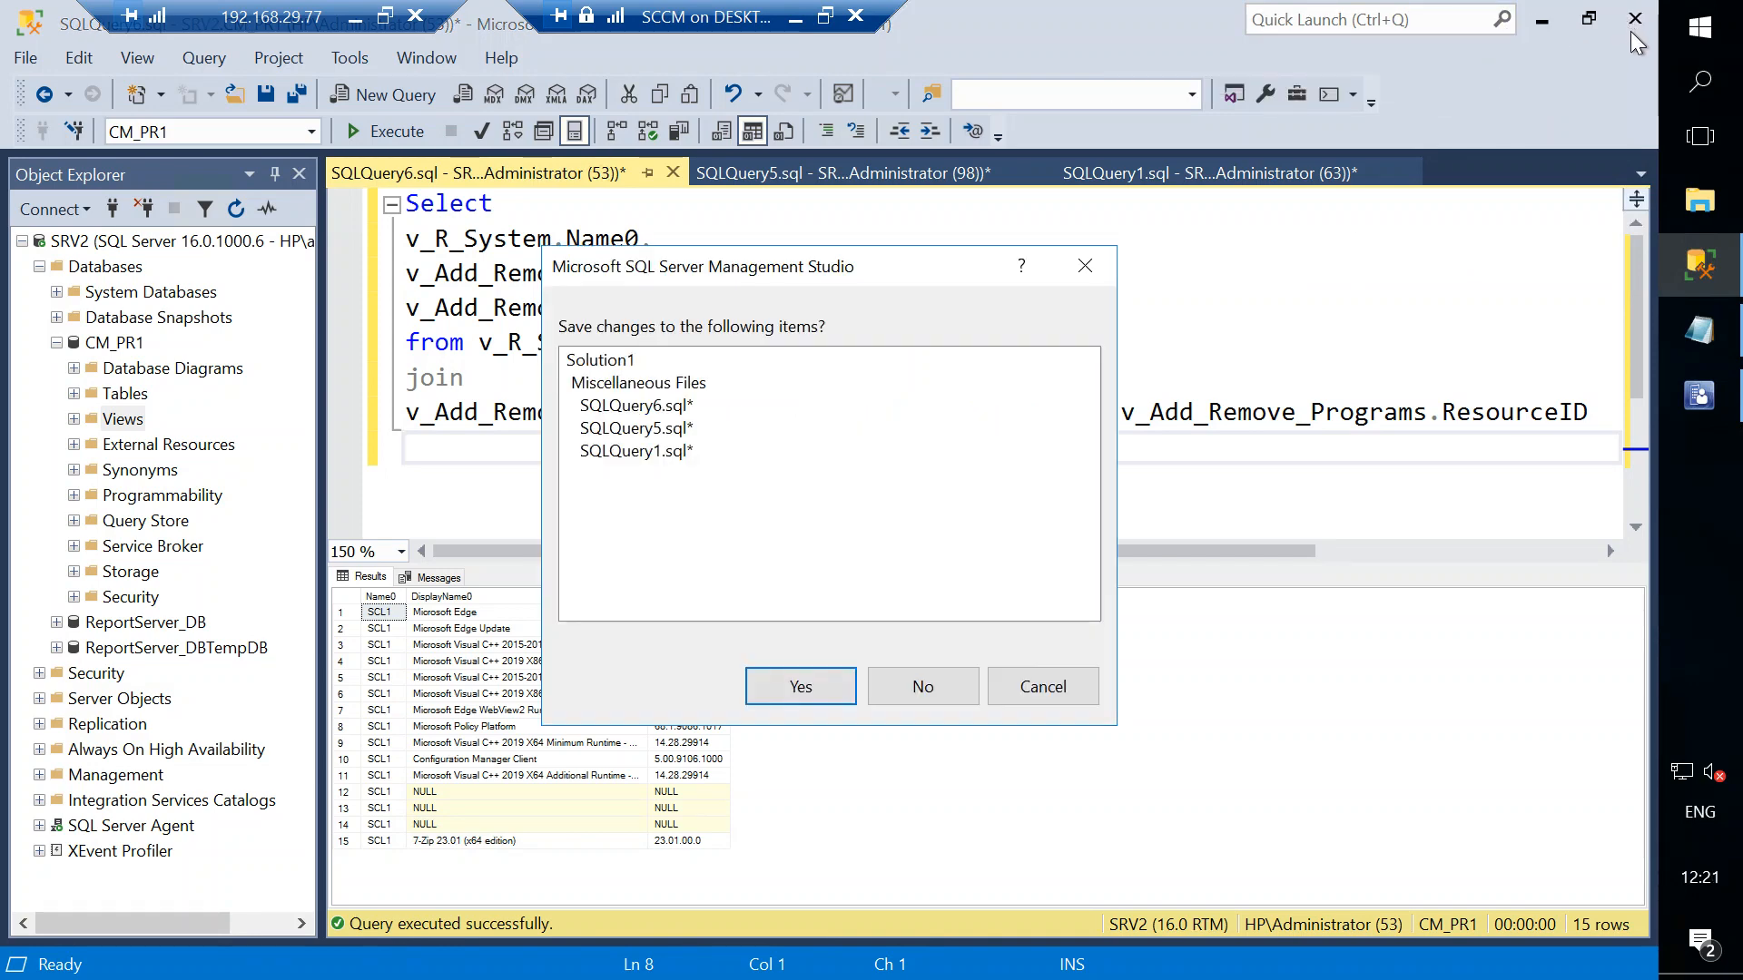
{"action": "left_click", "coordinate": [920, 695]}
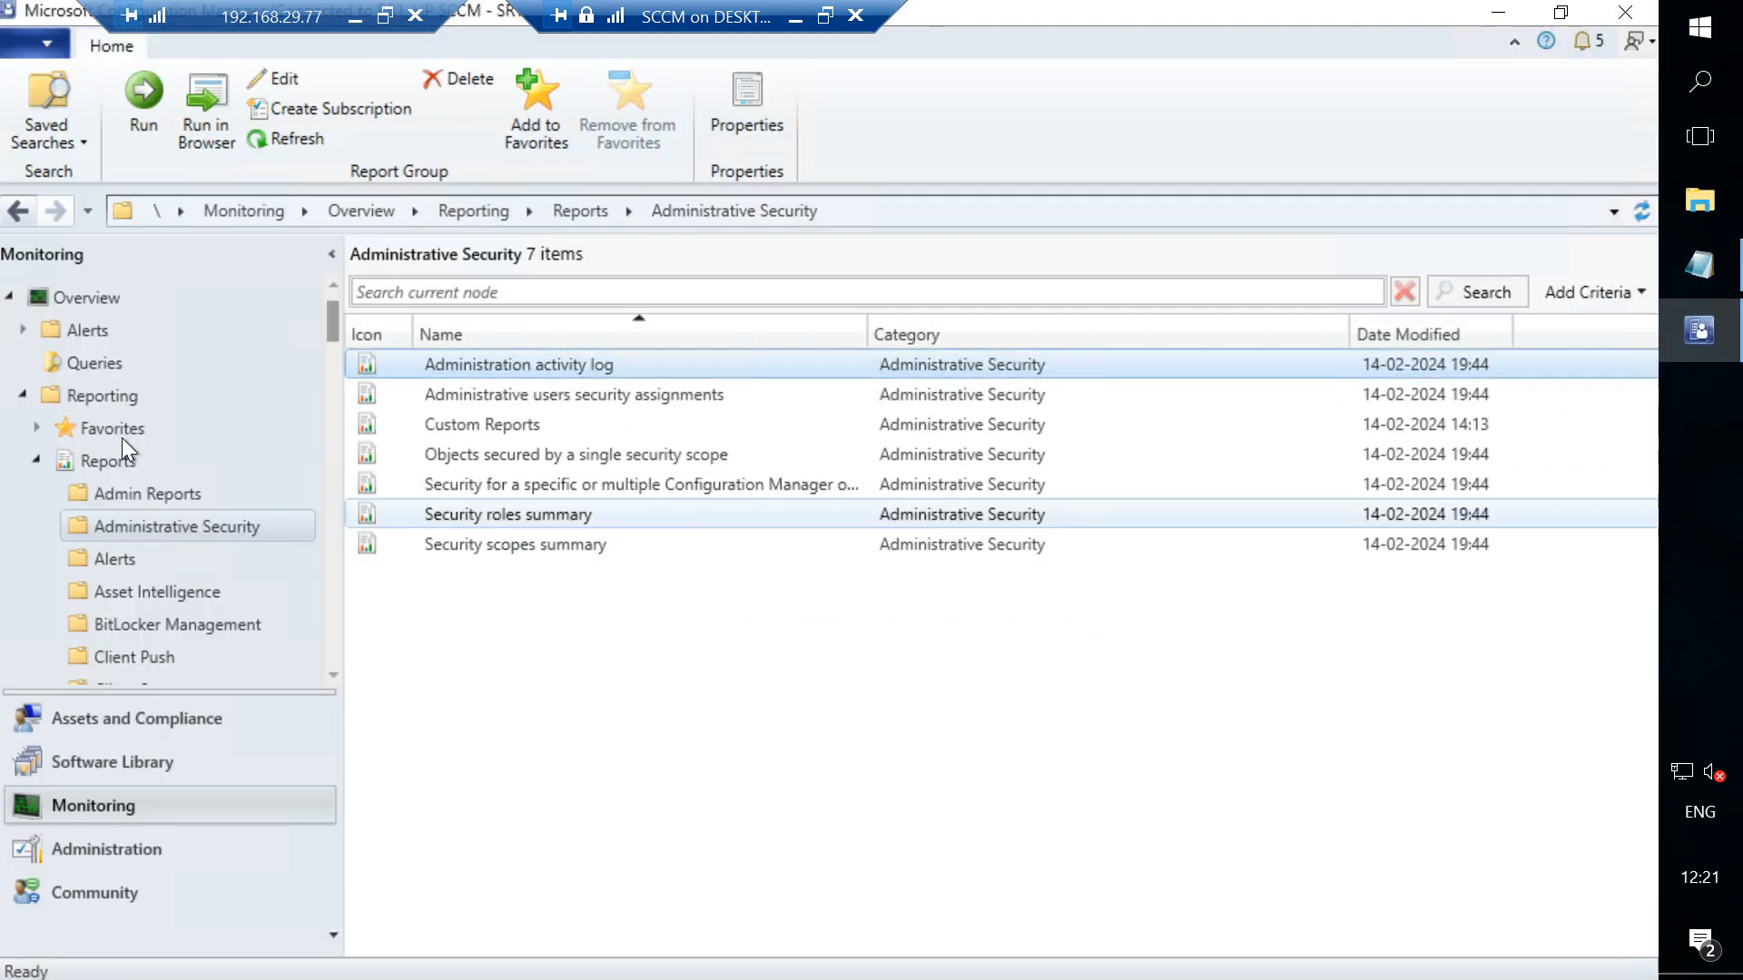
- Run the Machine Application Details report again and close the error and the report window
{"action": "left_click", "coordinate": [148, 495]}
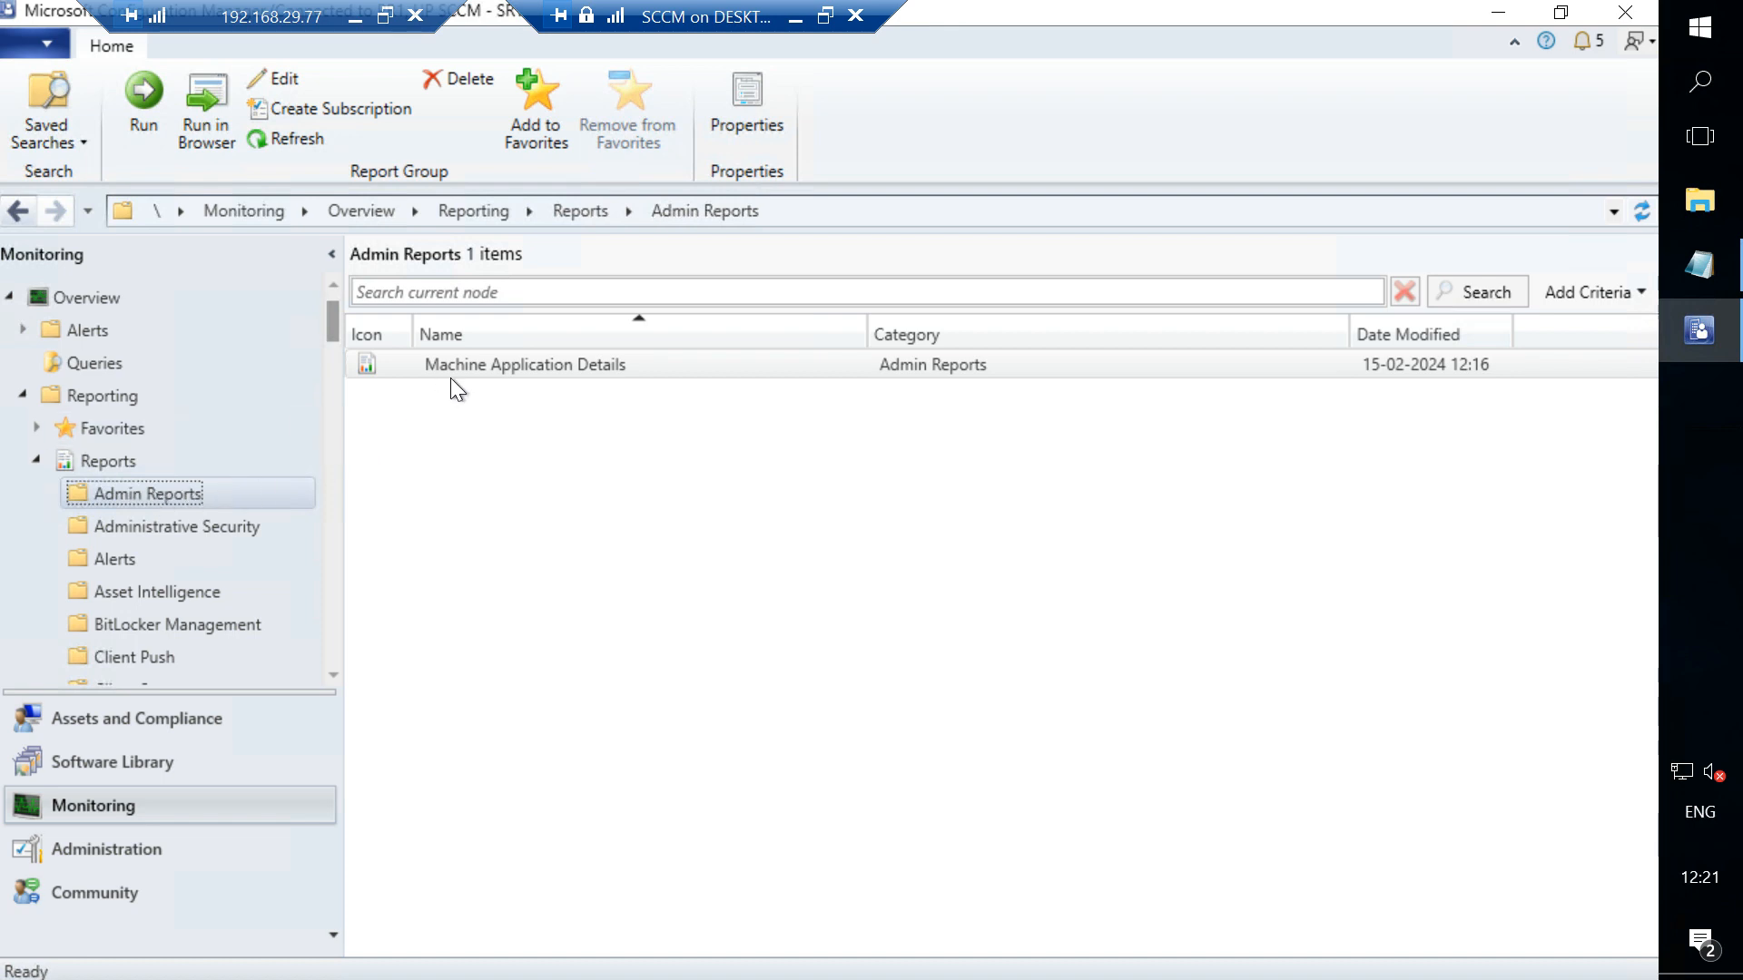
{"action": "left_click", "coordinate": [143, 128]}
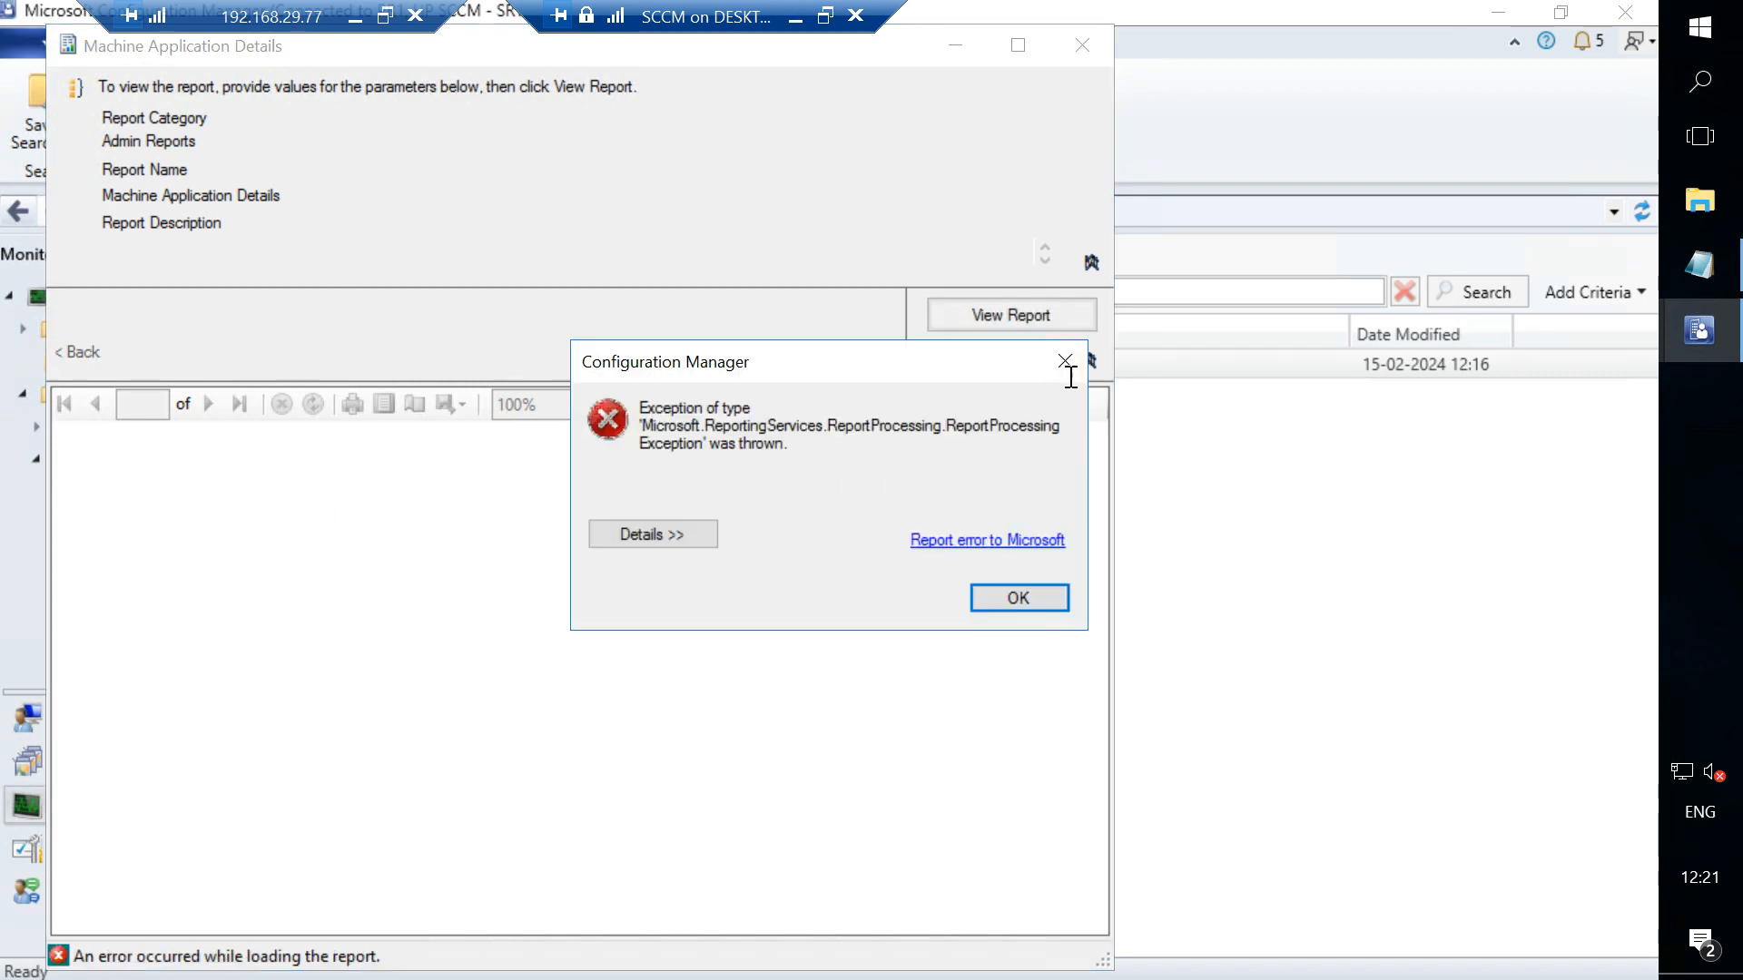
{"action": "left_click", "coordinate": [1070, 372]}
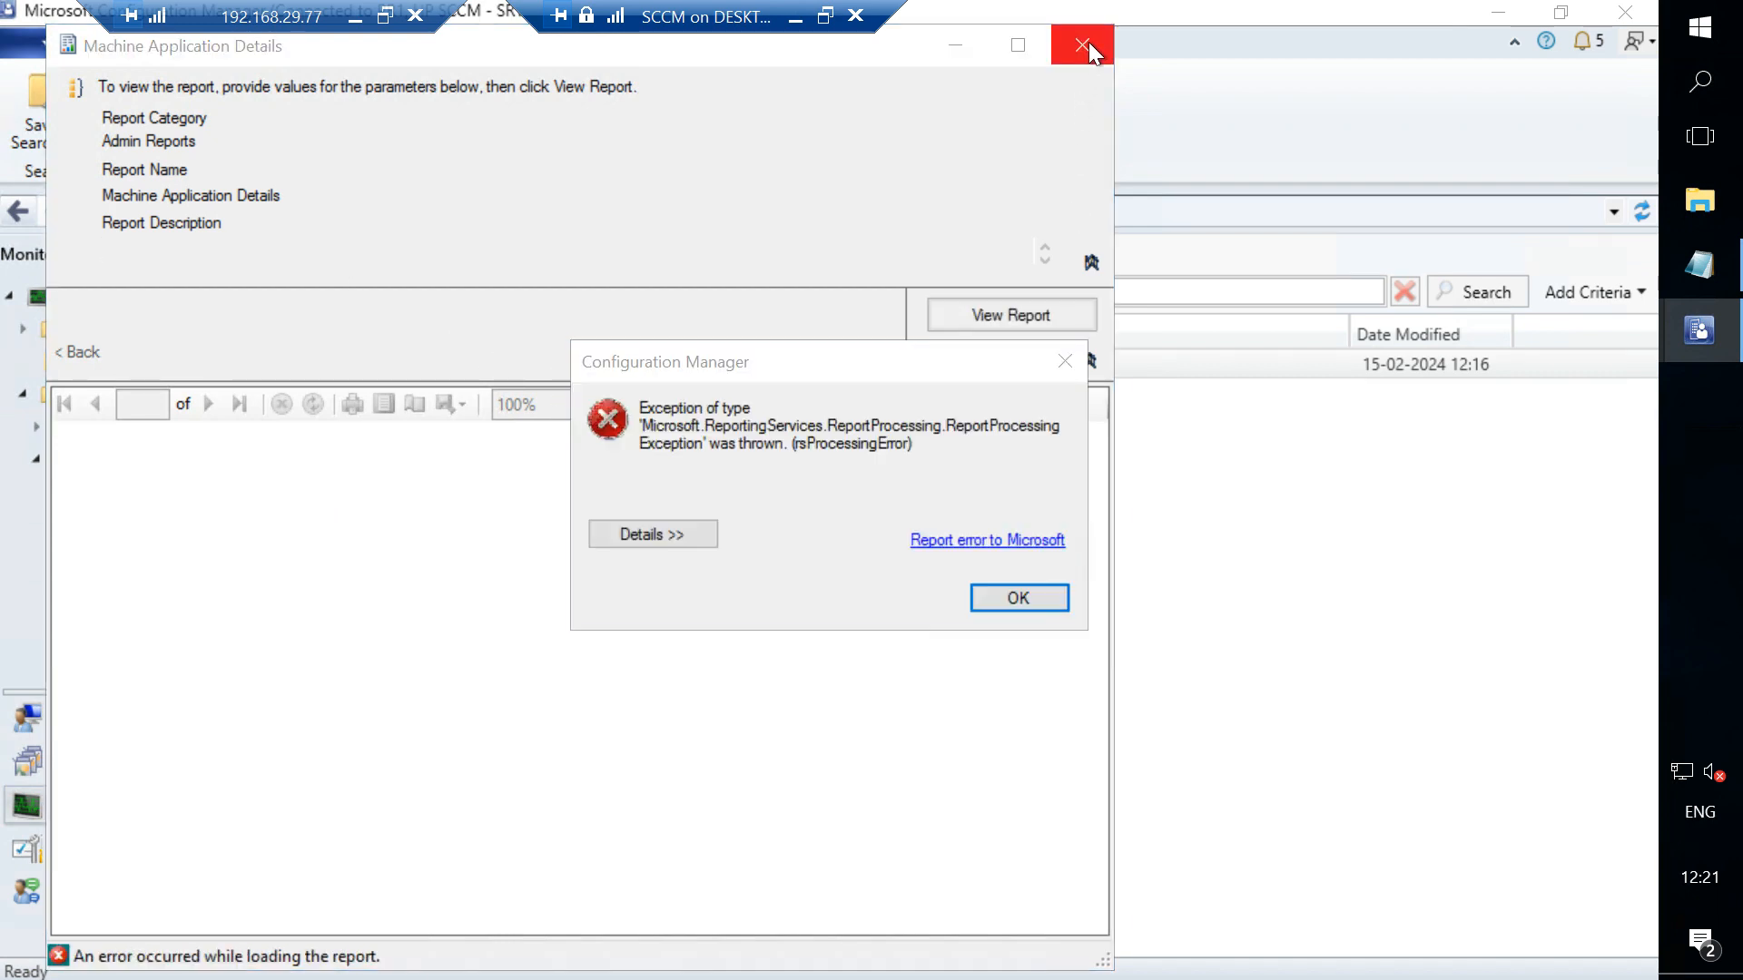
{"action": "left_click", "coordinate": [1062, 361]}
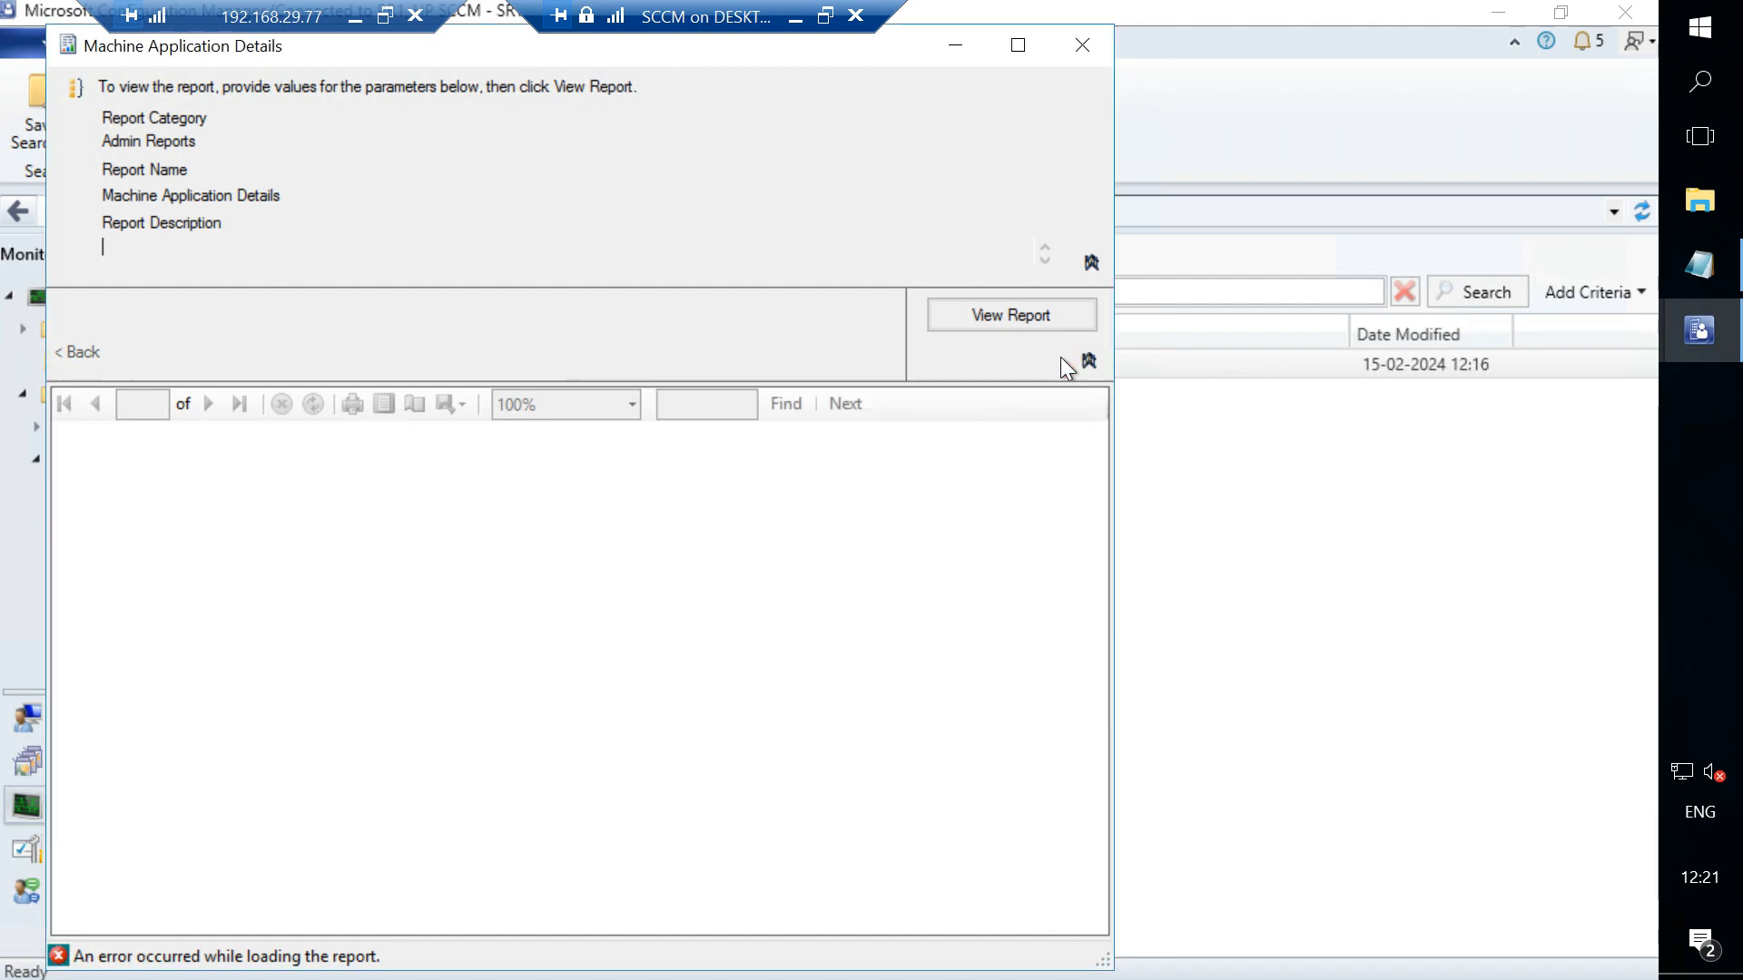
{"action": "left_click", "coordinate": [1068, 42]}
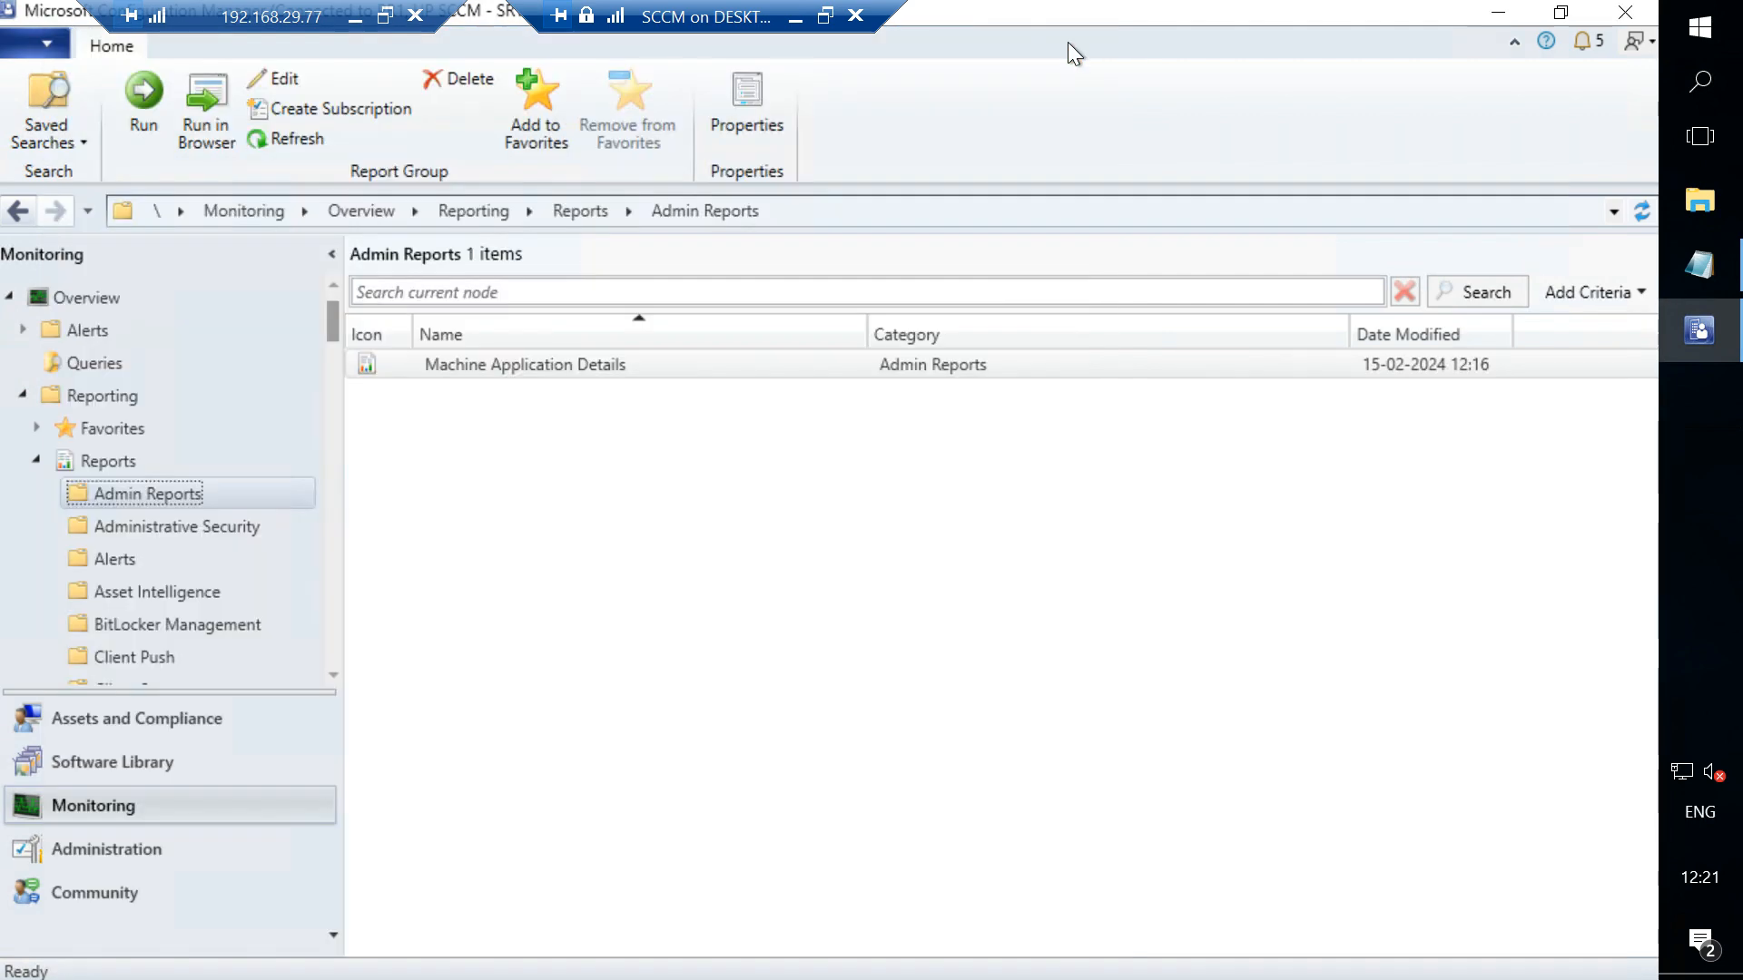
- Browse the Administrative Security and Alerts report folders, then return to the SCCM virtual machine window
{"action": "left_click", "coordinate": [166, 525]}
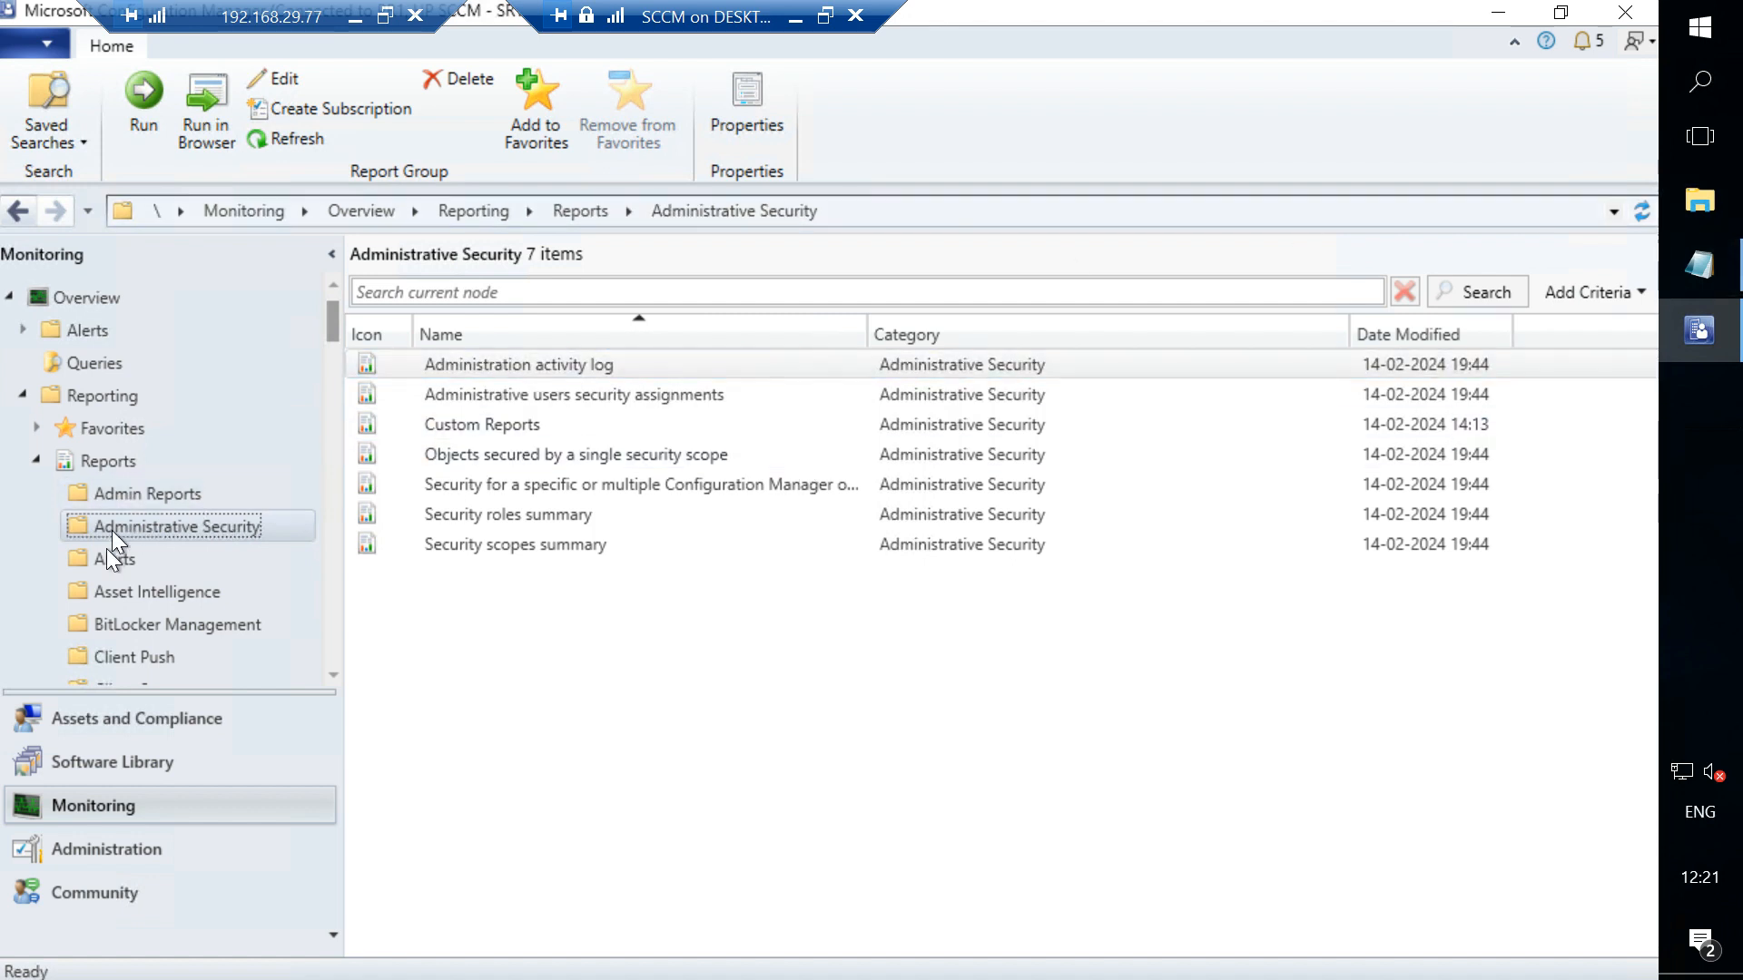
{"action": "left_click", "coordinate": [109, 557]}
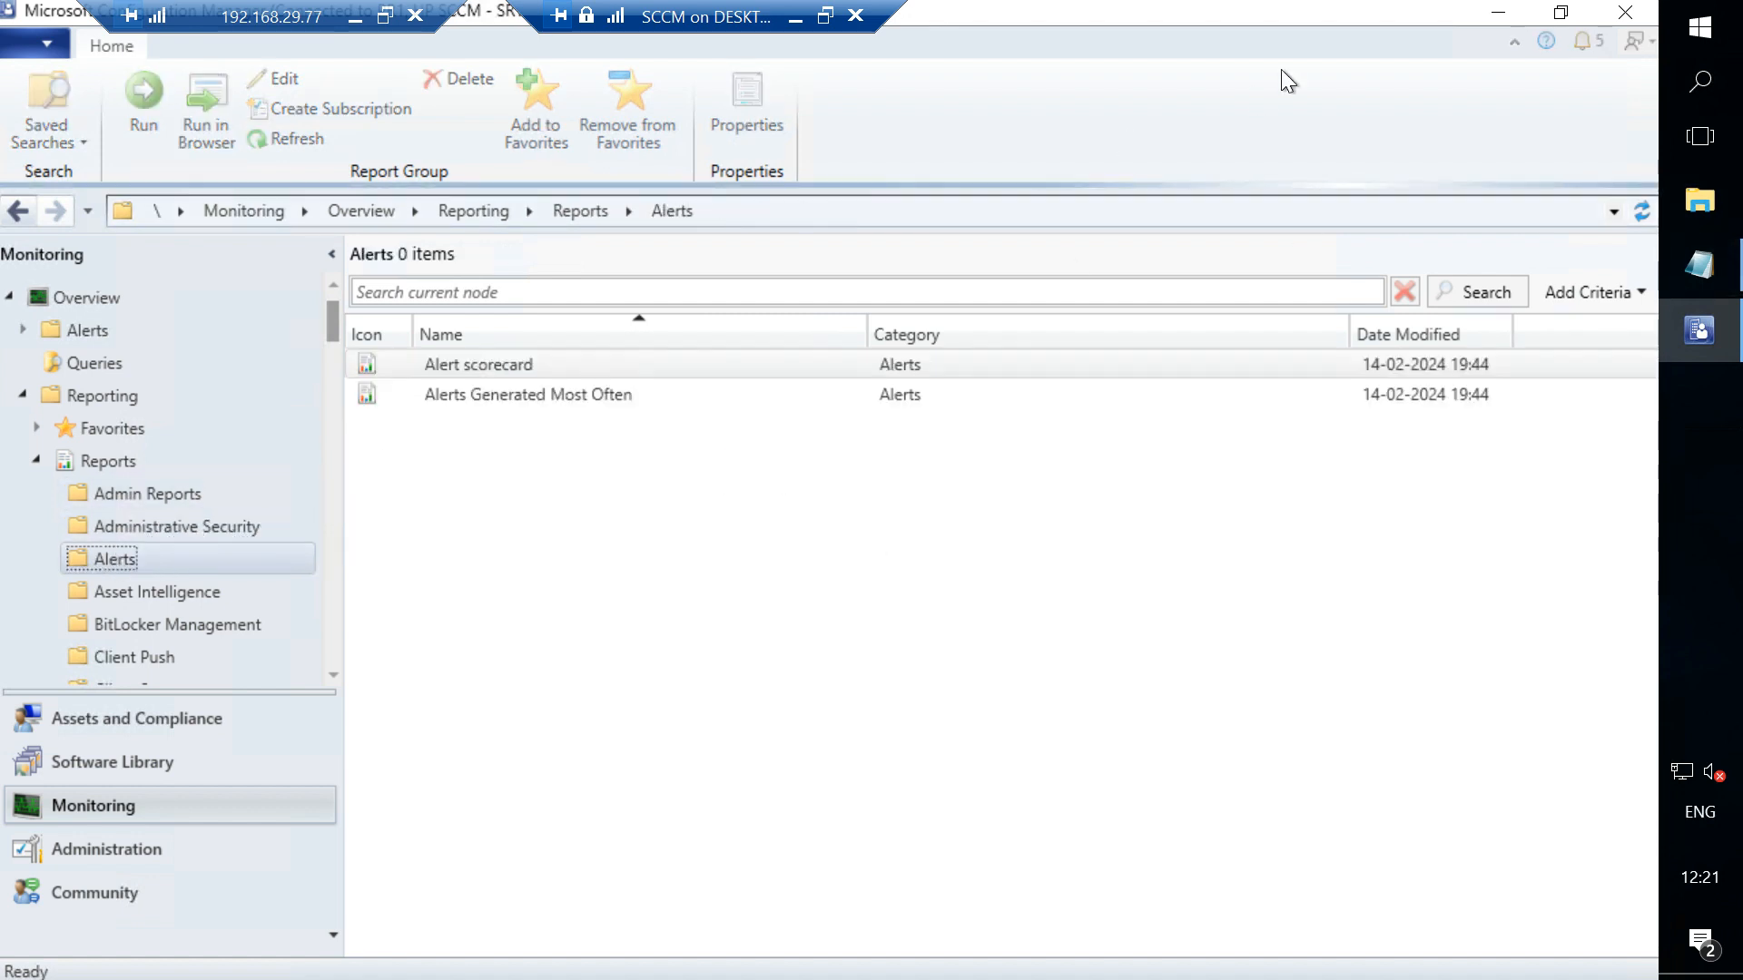
{"action": "left_click", "coordinate": [801, 18]}
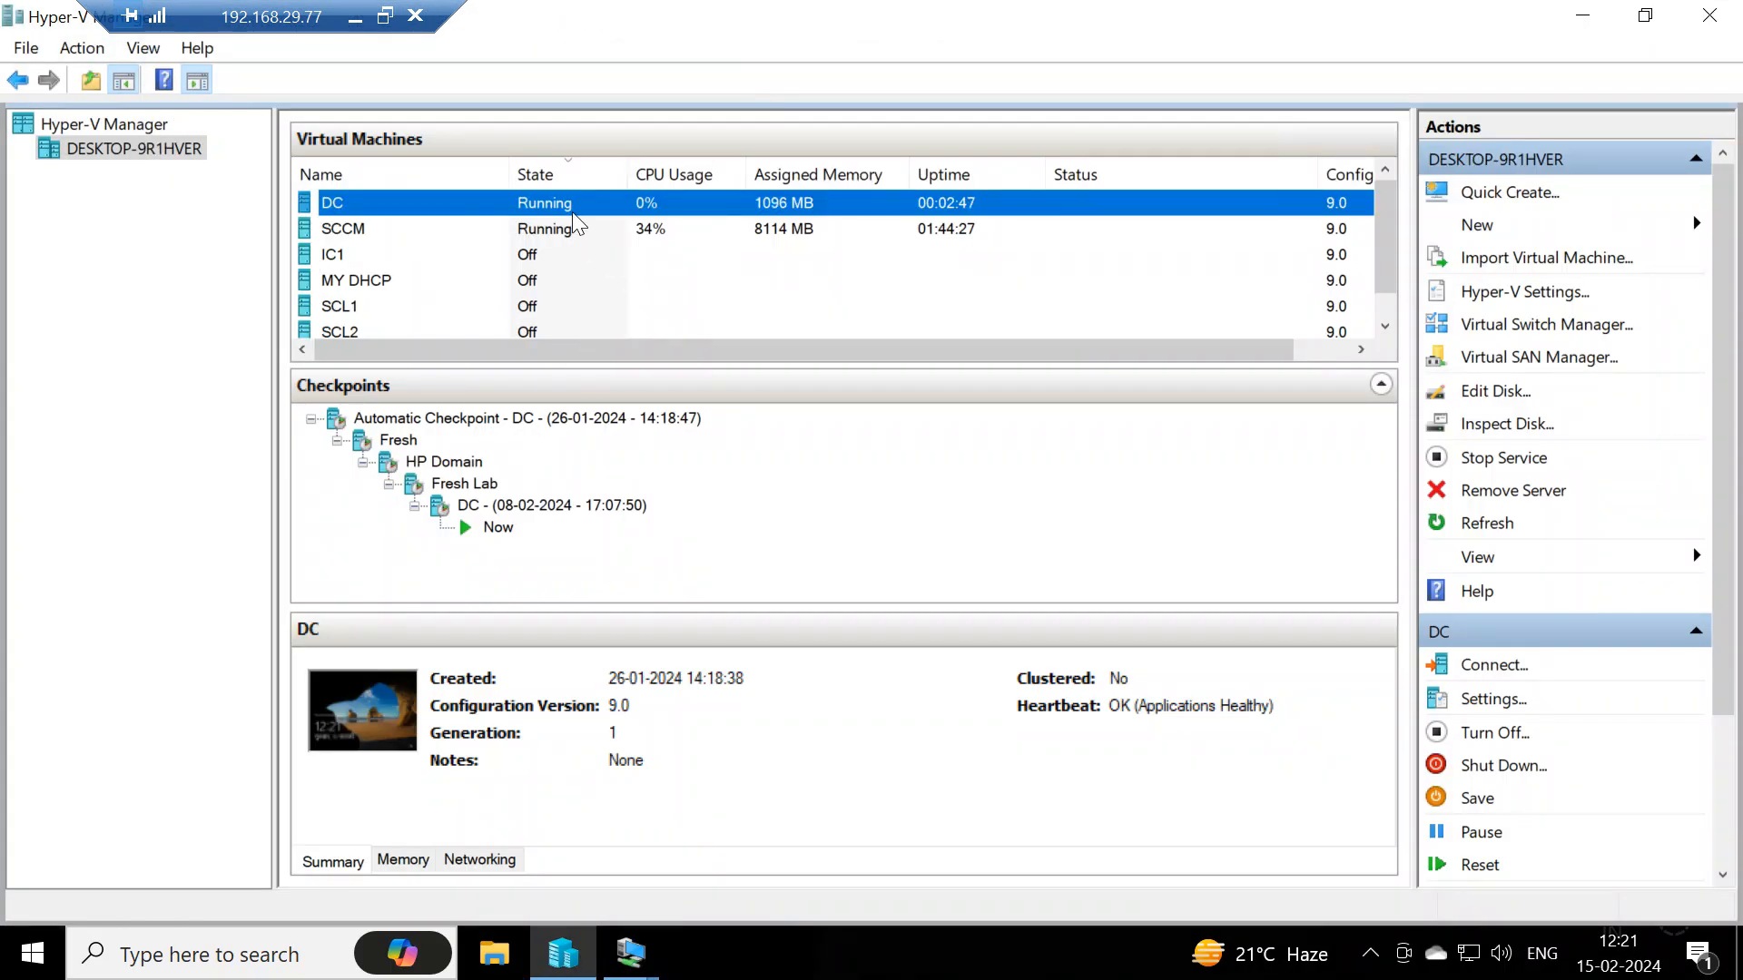
{"action": "left_click", "coordinate": [631, 953]}
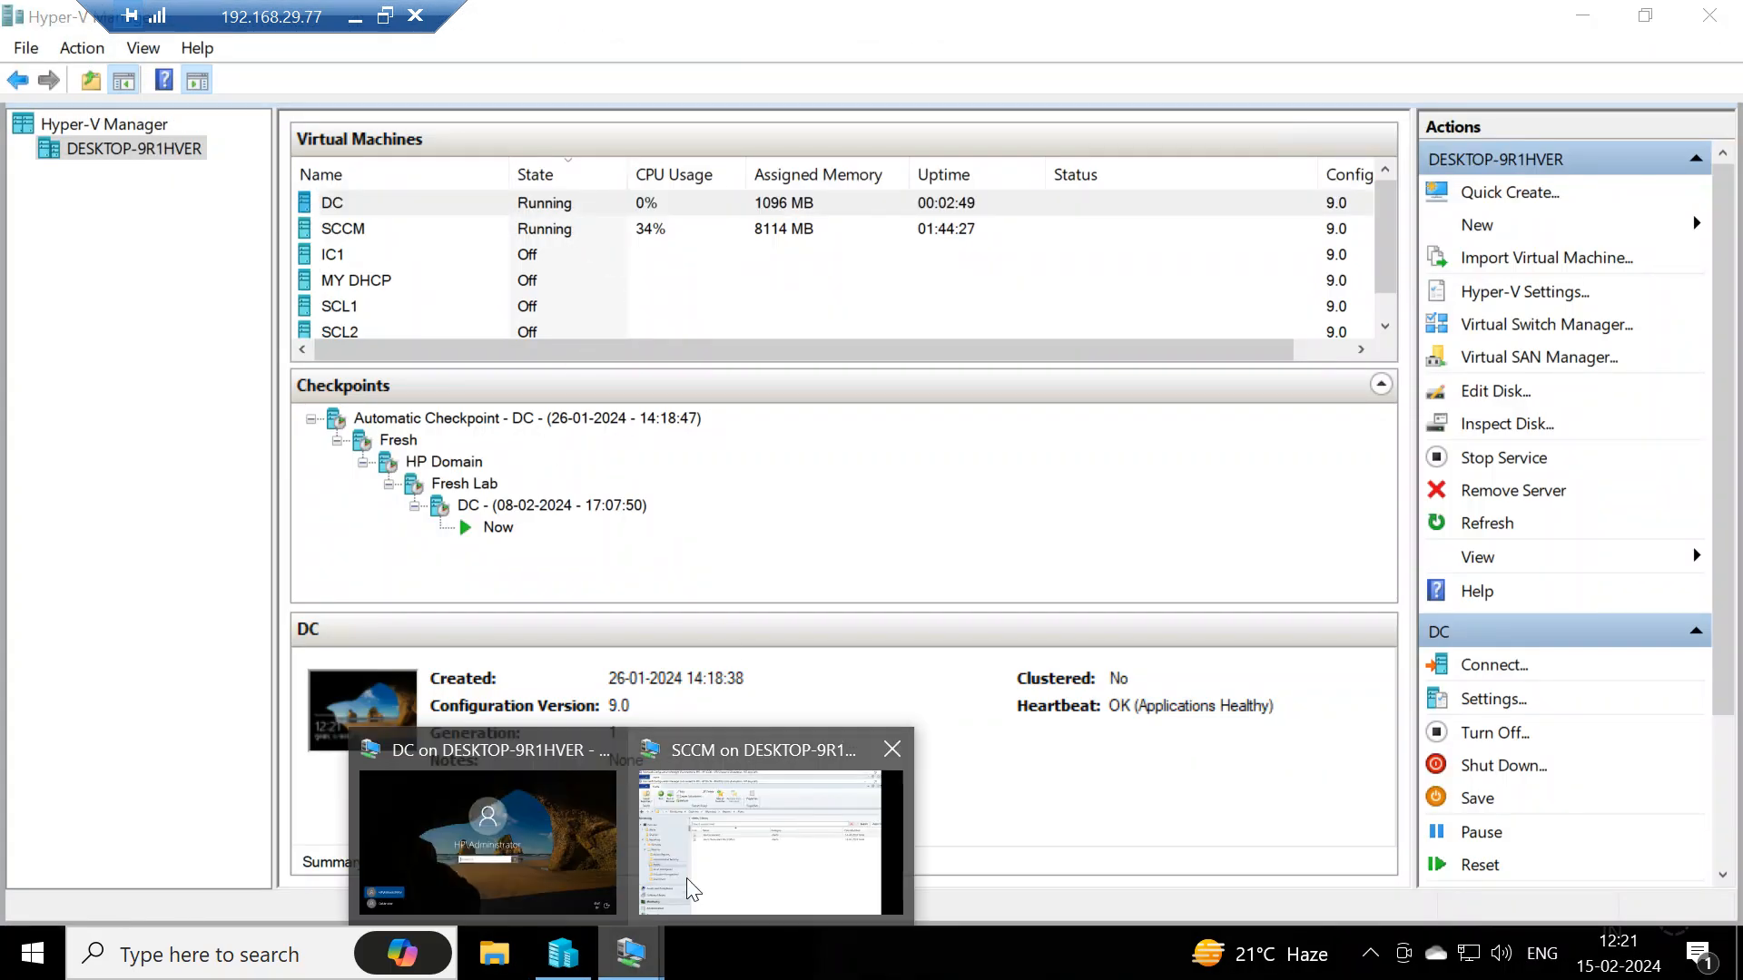
{"action": "left_click", "coordinate": [745, 849]}
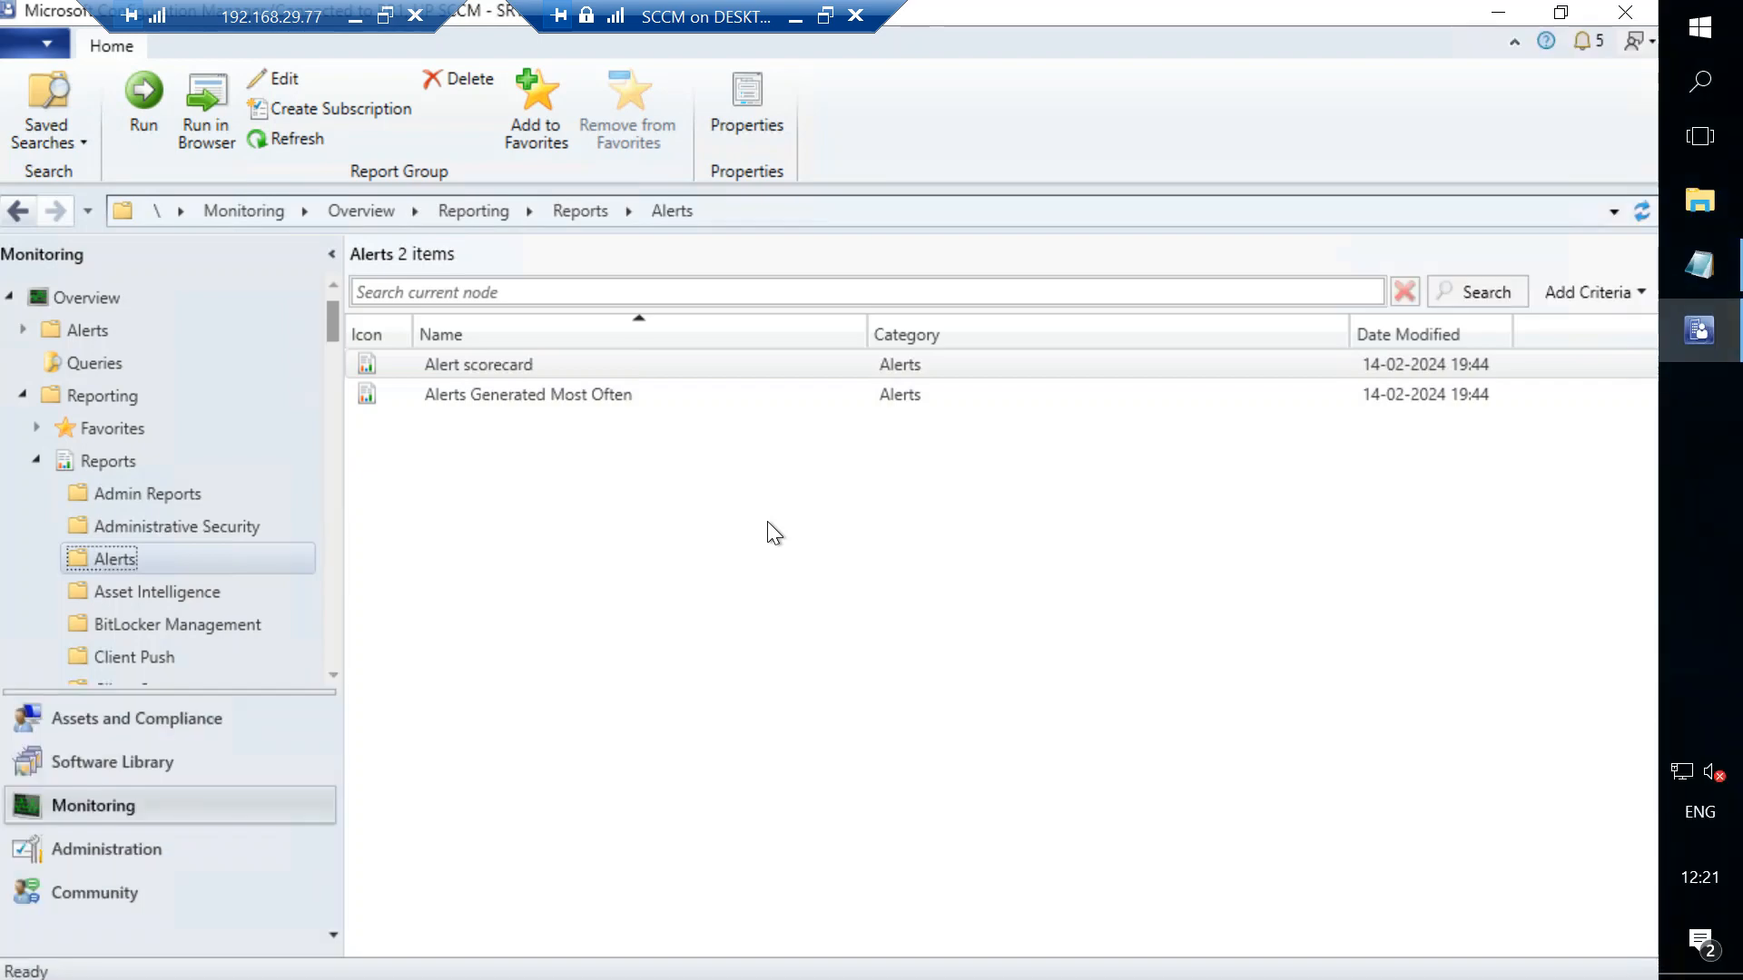
- Open the Boundaries list under Hierarchy Configuration in the Administration workspace
{"action": "left_click", "coordinate": [91, 867]}
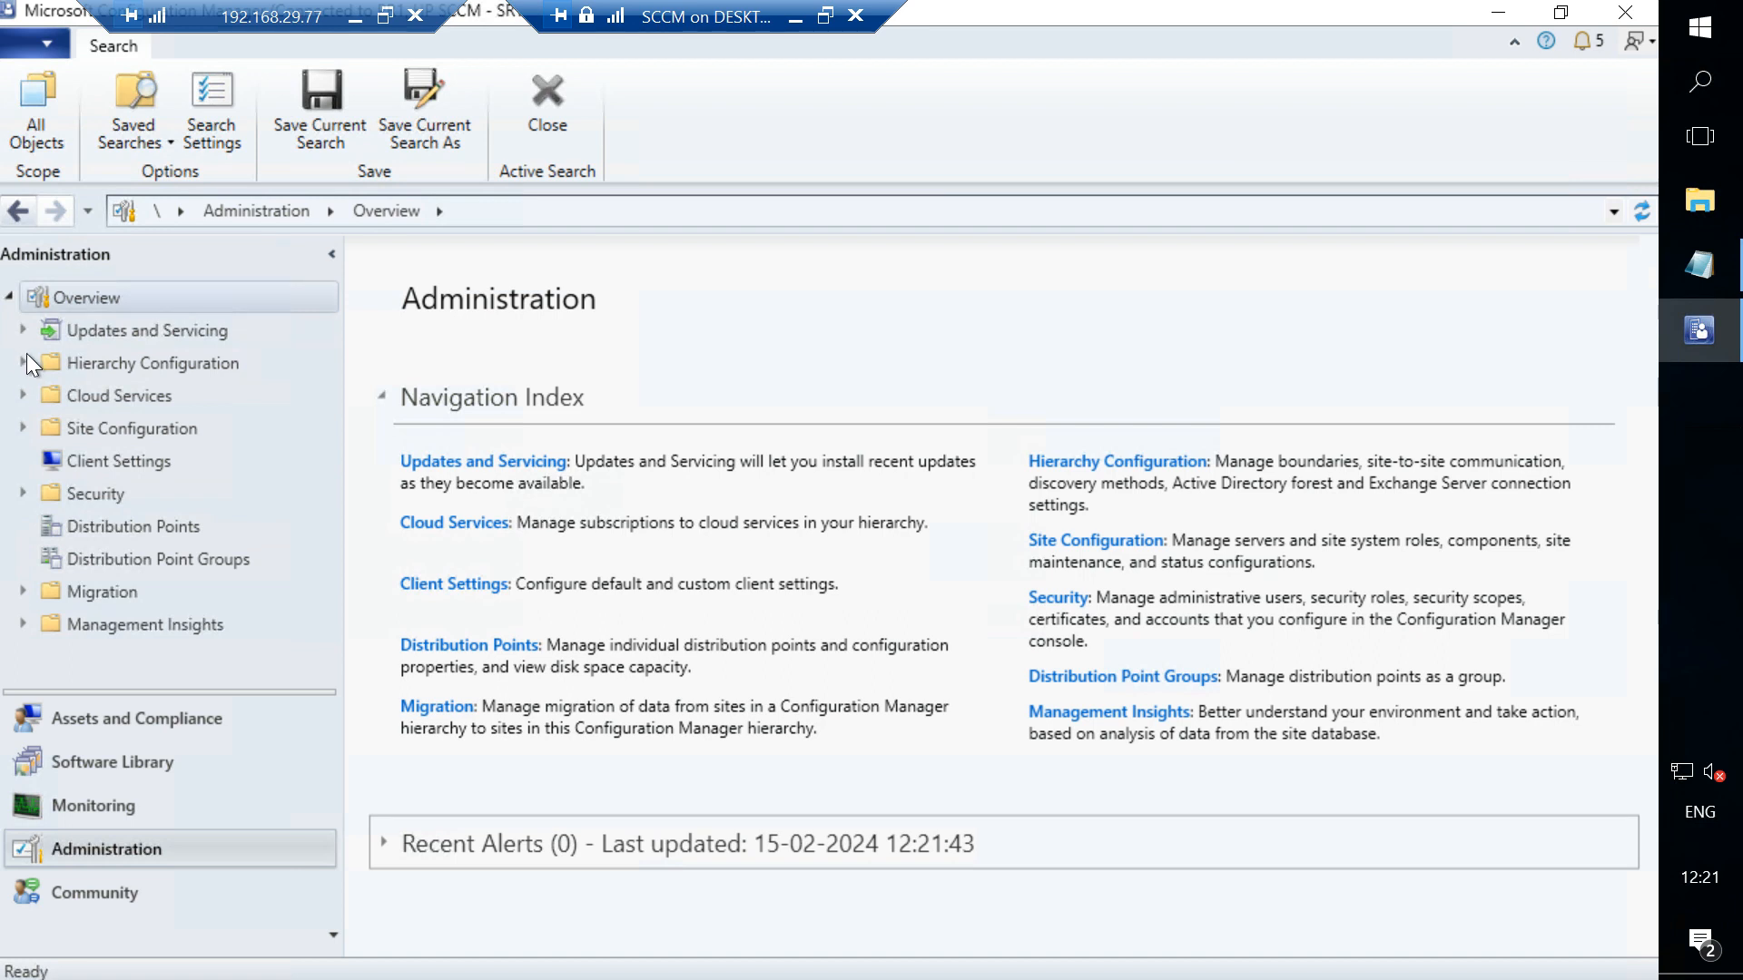
{"action": "left_click", "coordinate": [24, 363]}
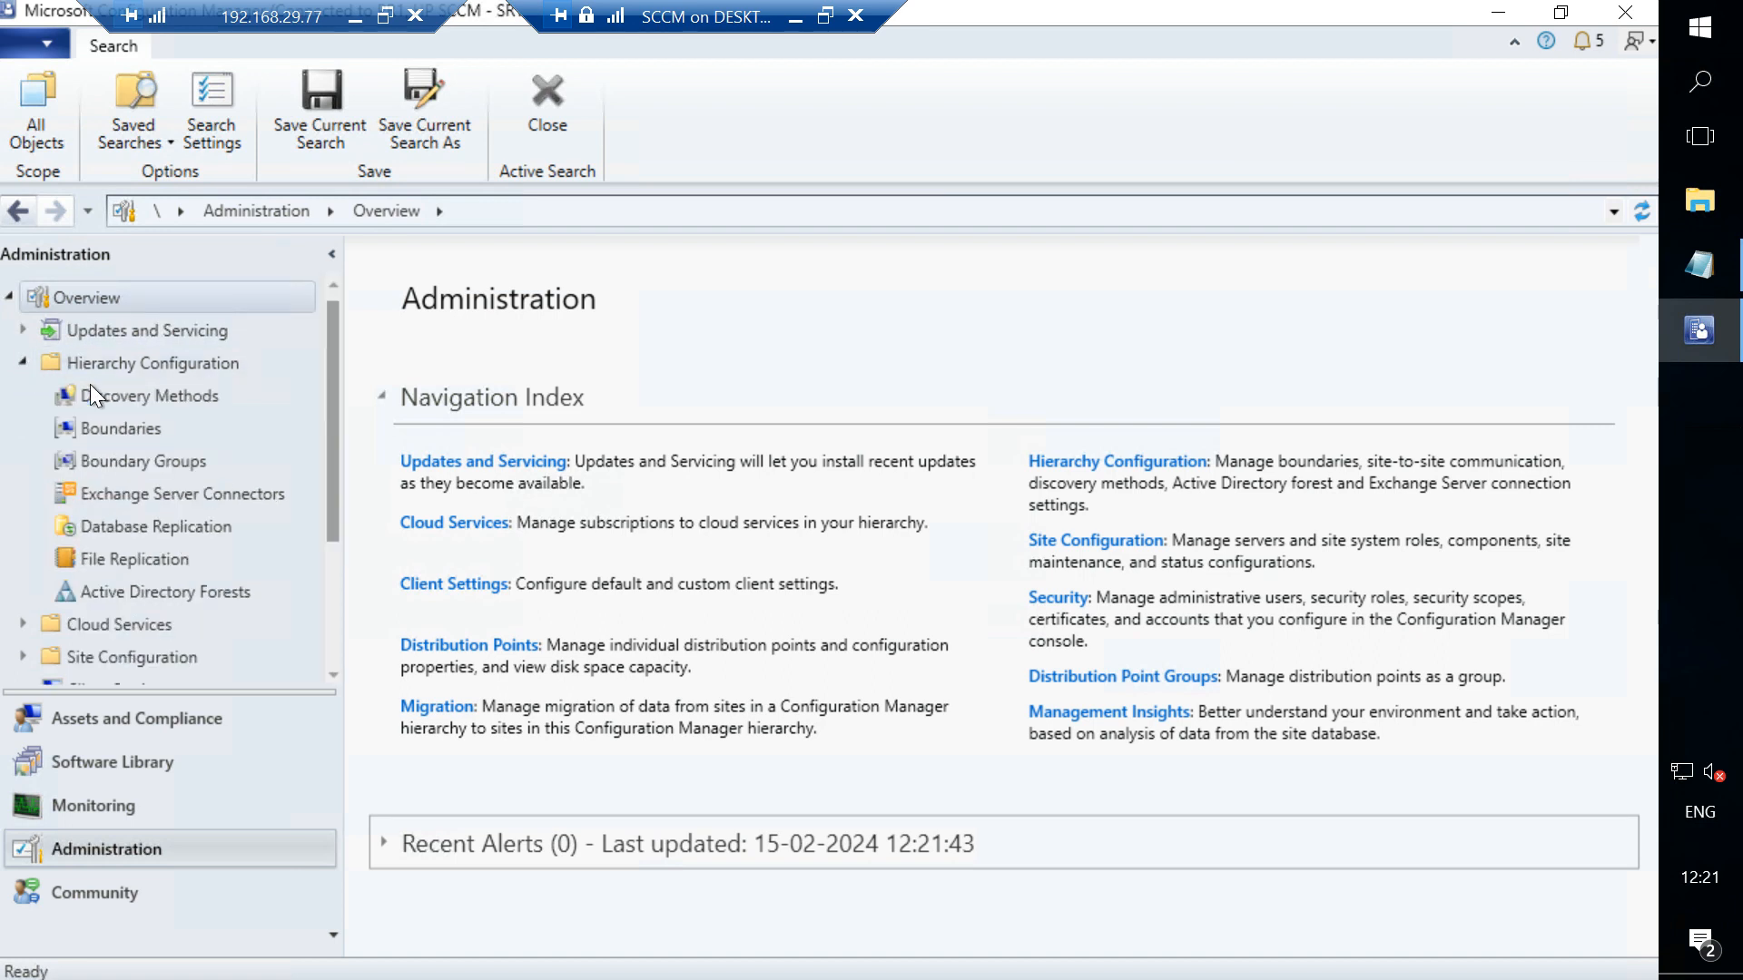
{"action": "left_click", "coordinate": [122, 434]}
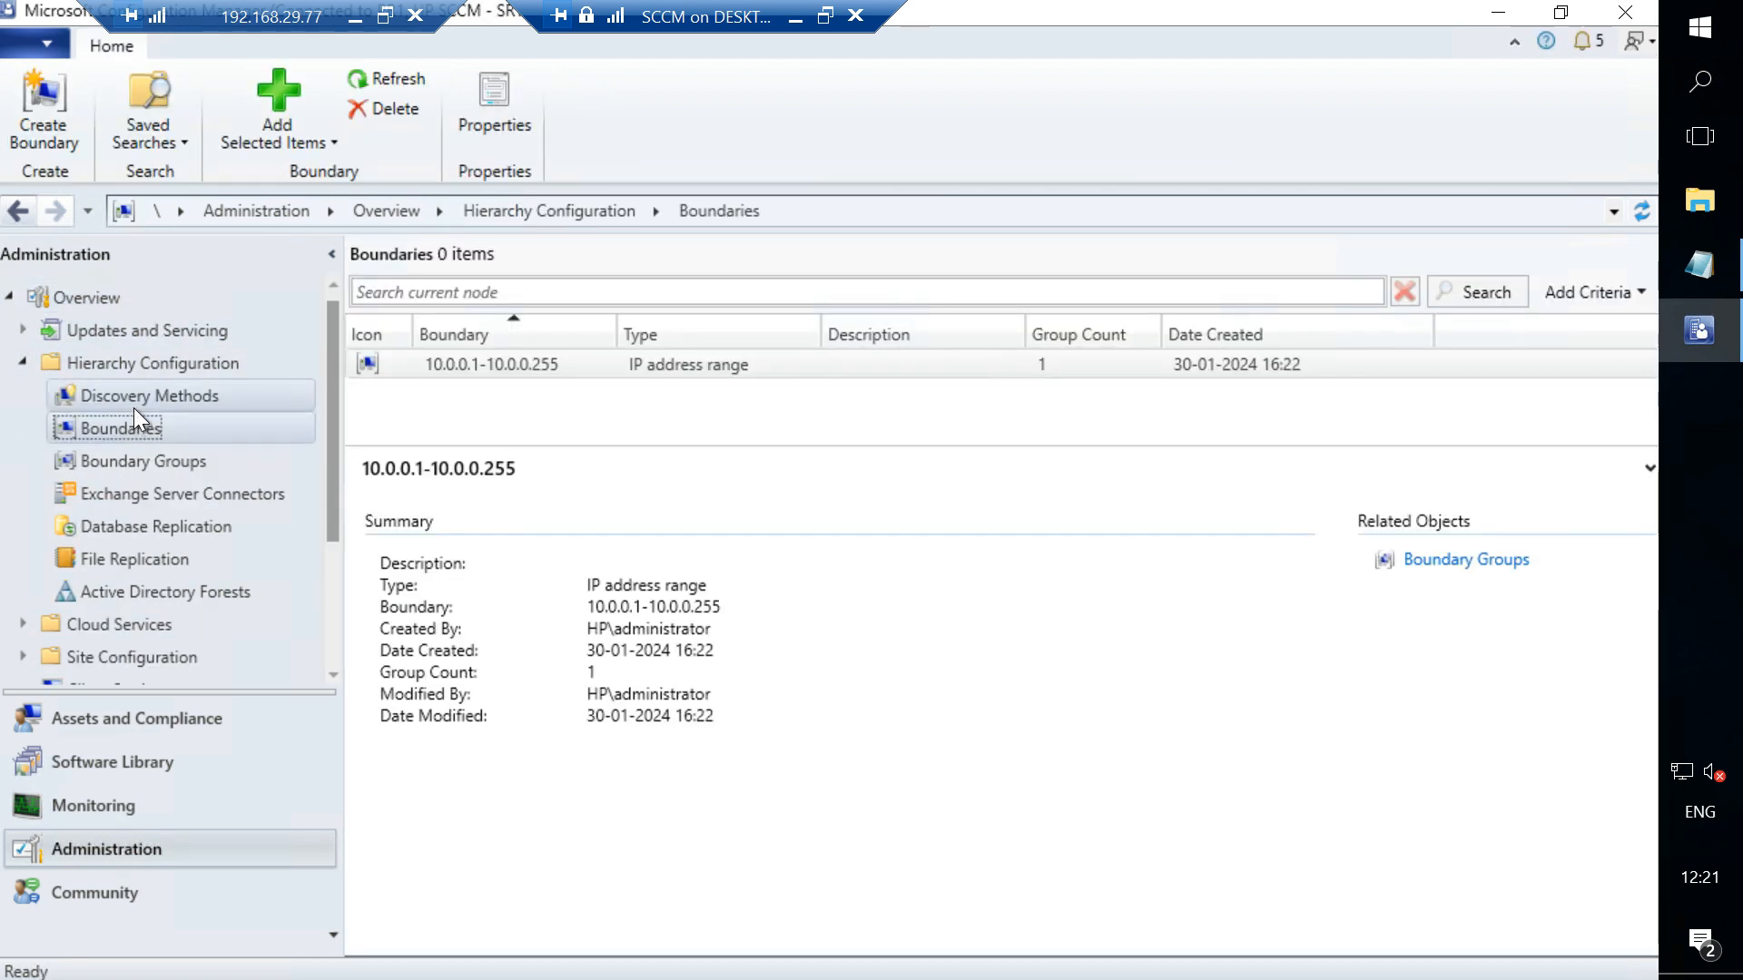
- Open the properties of Active Directory System Discovery in Discovery Methods and dismiss the error message
{"action": "left_click", "coordinate": [134, 405]}
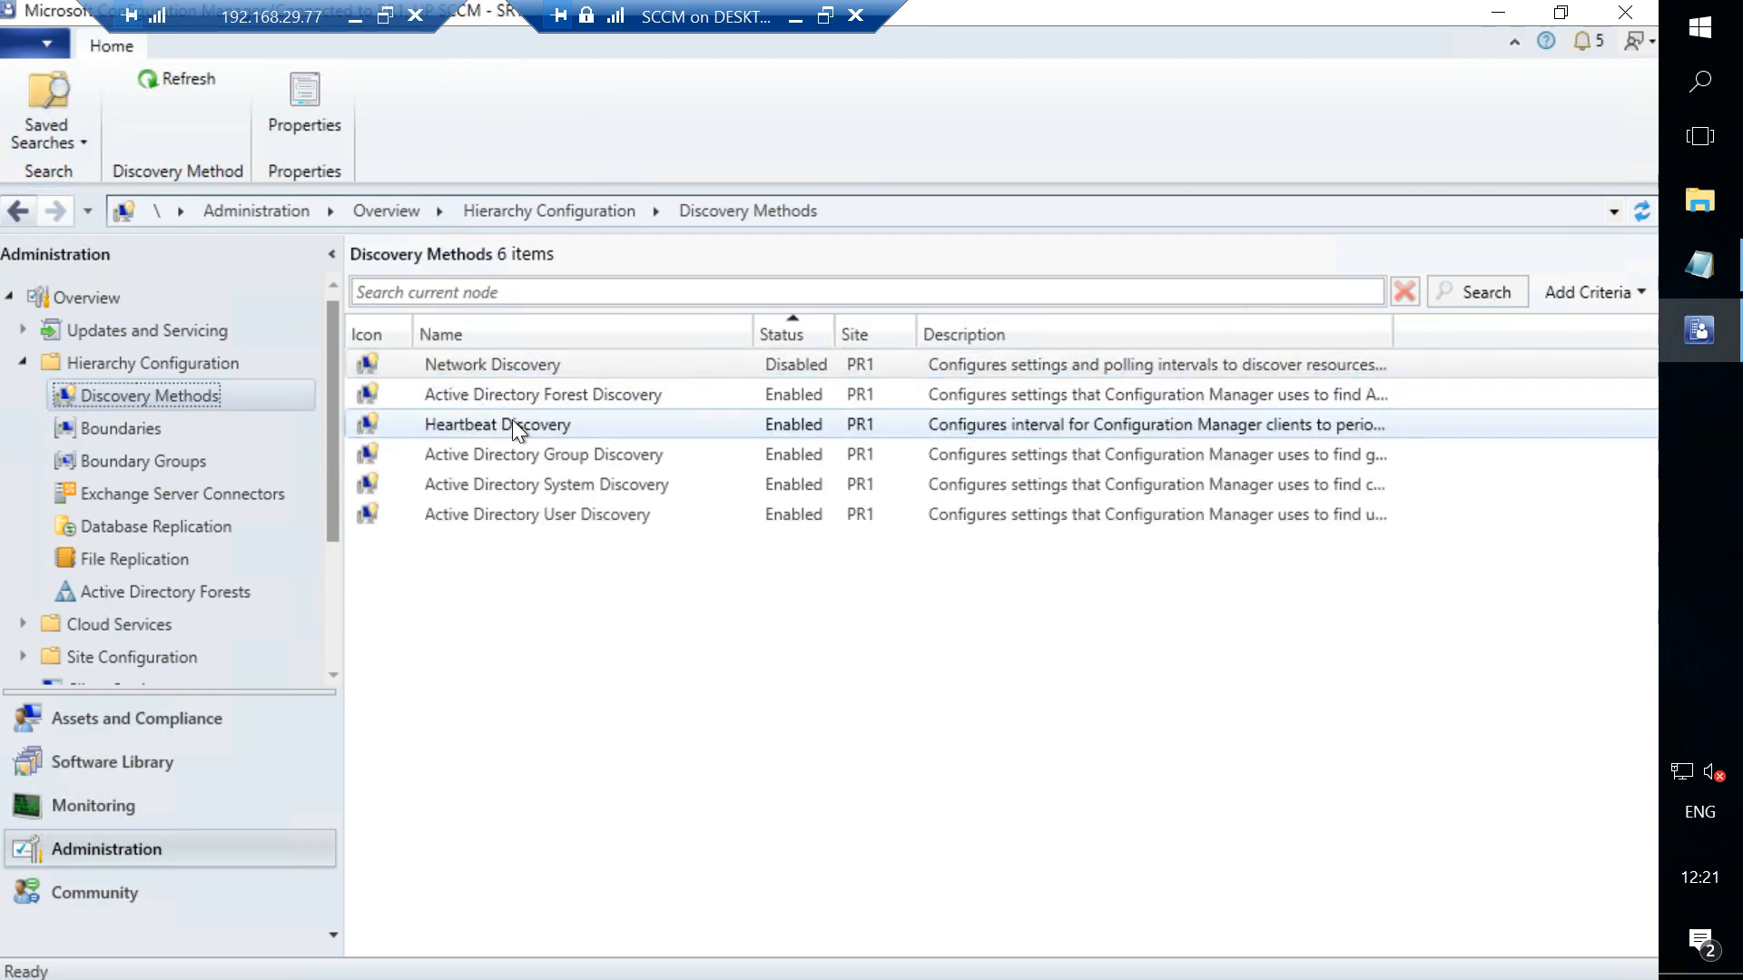
{"action": "right_click", "coordinate": [535, 490]}
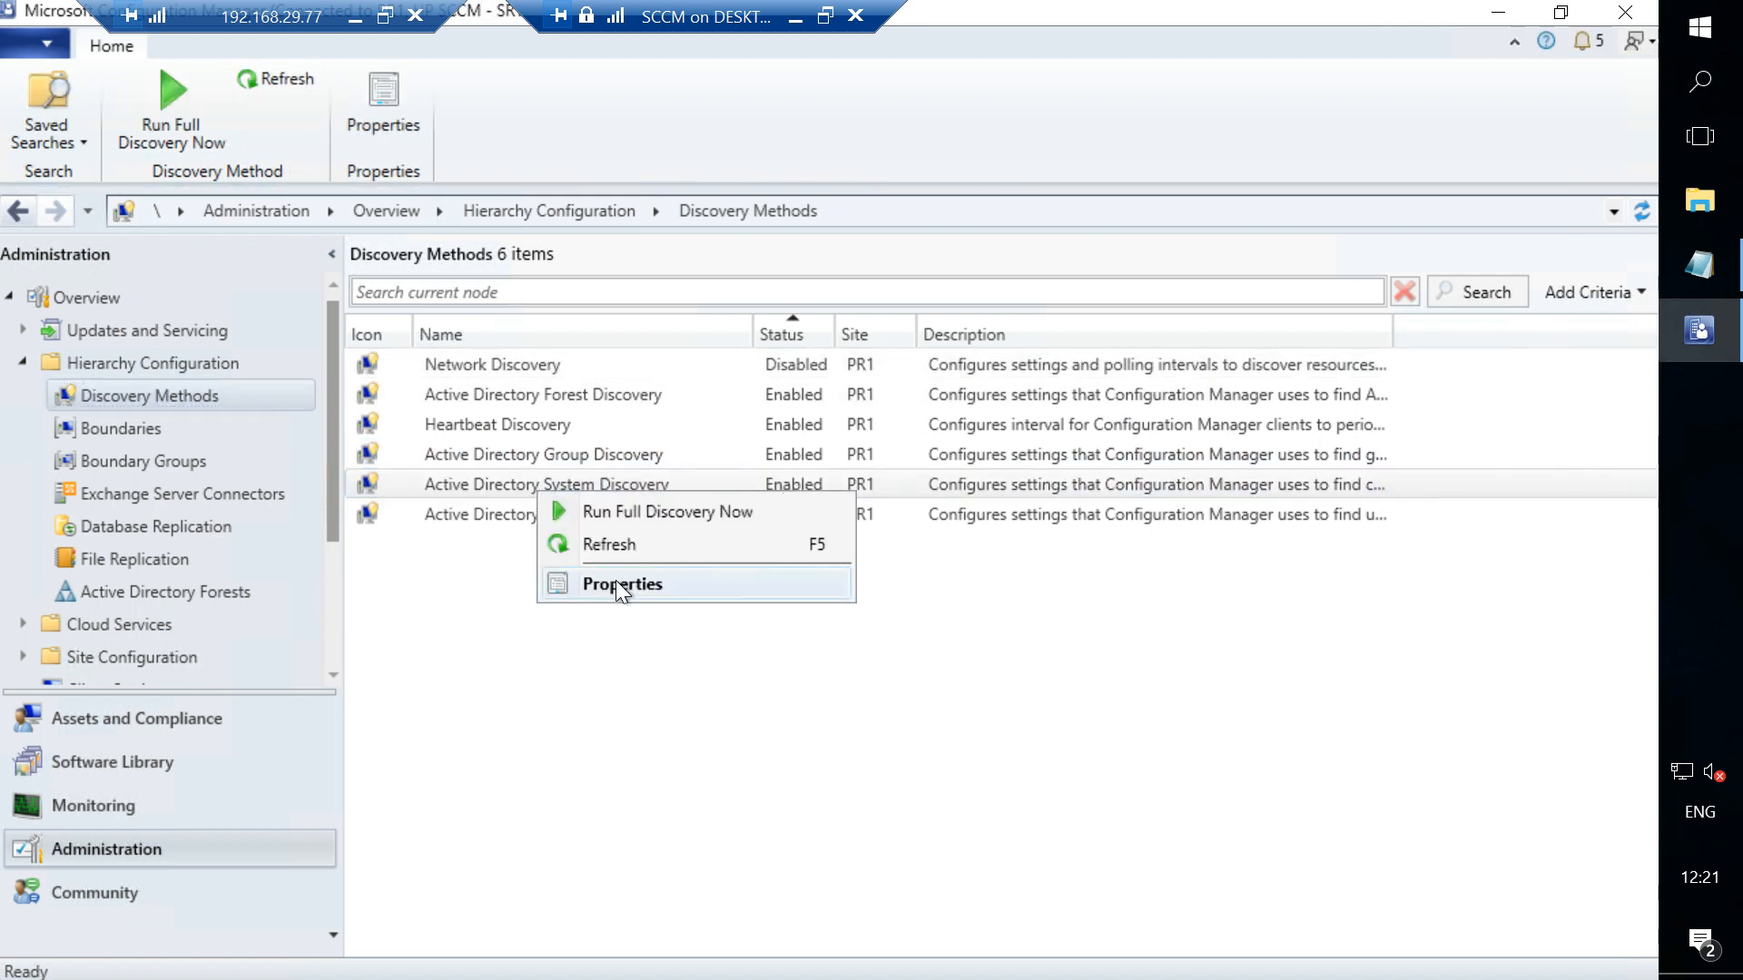
{"action": "left_click", "coordinate": [616, 583]}
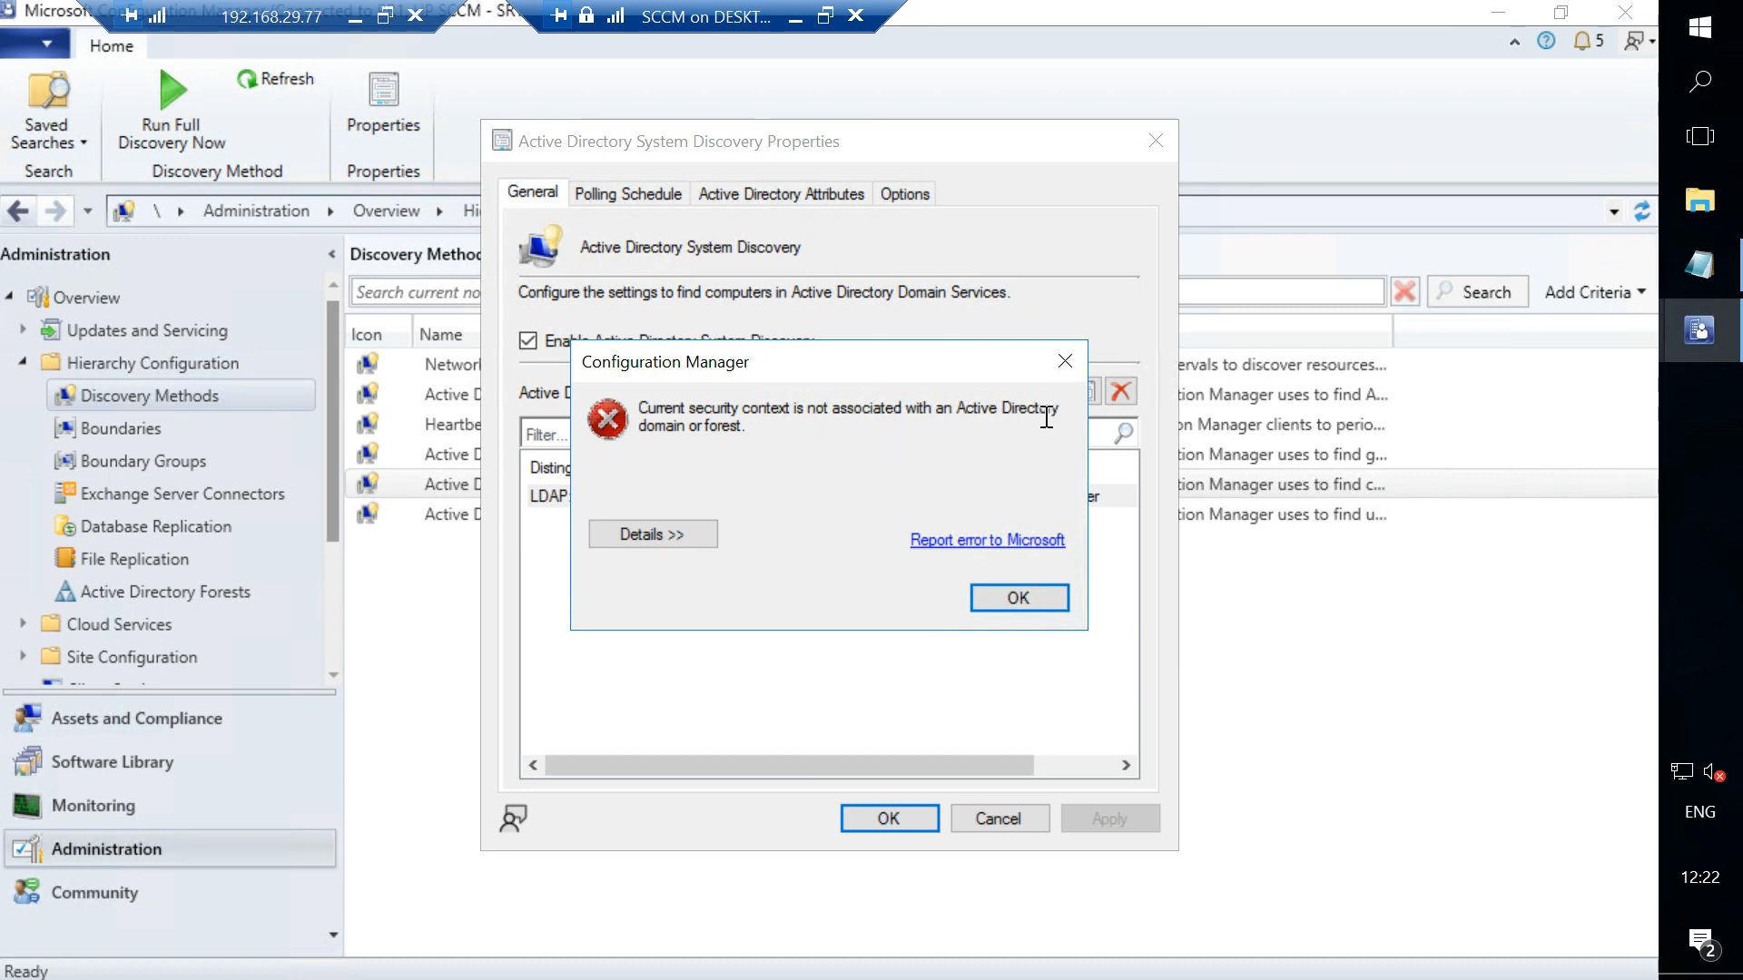
{"action": "left_click", "coordinate": [1062, 363]}
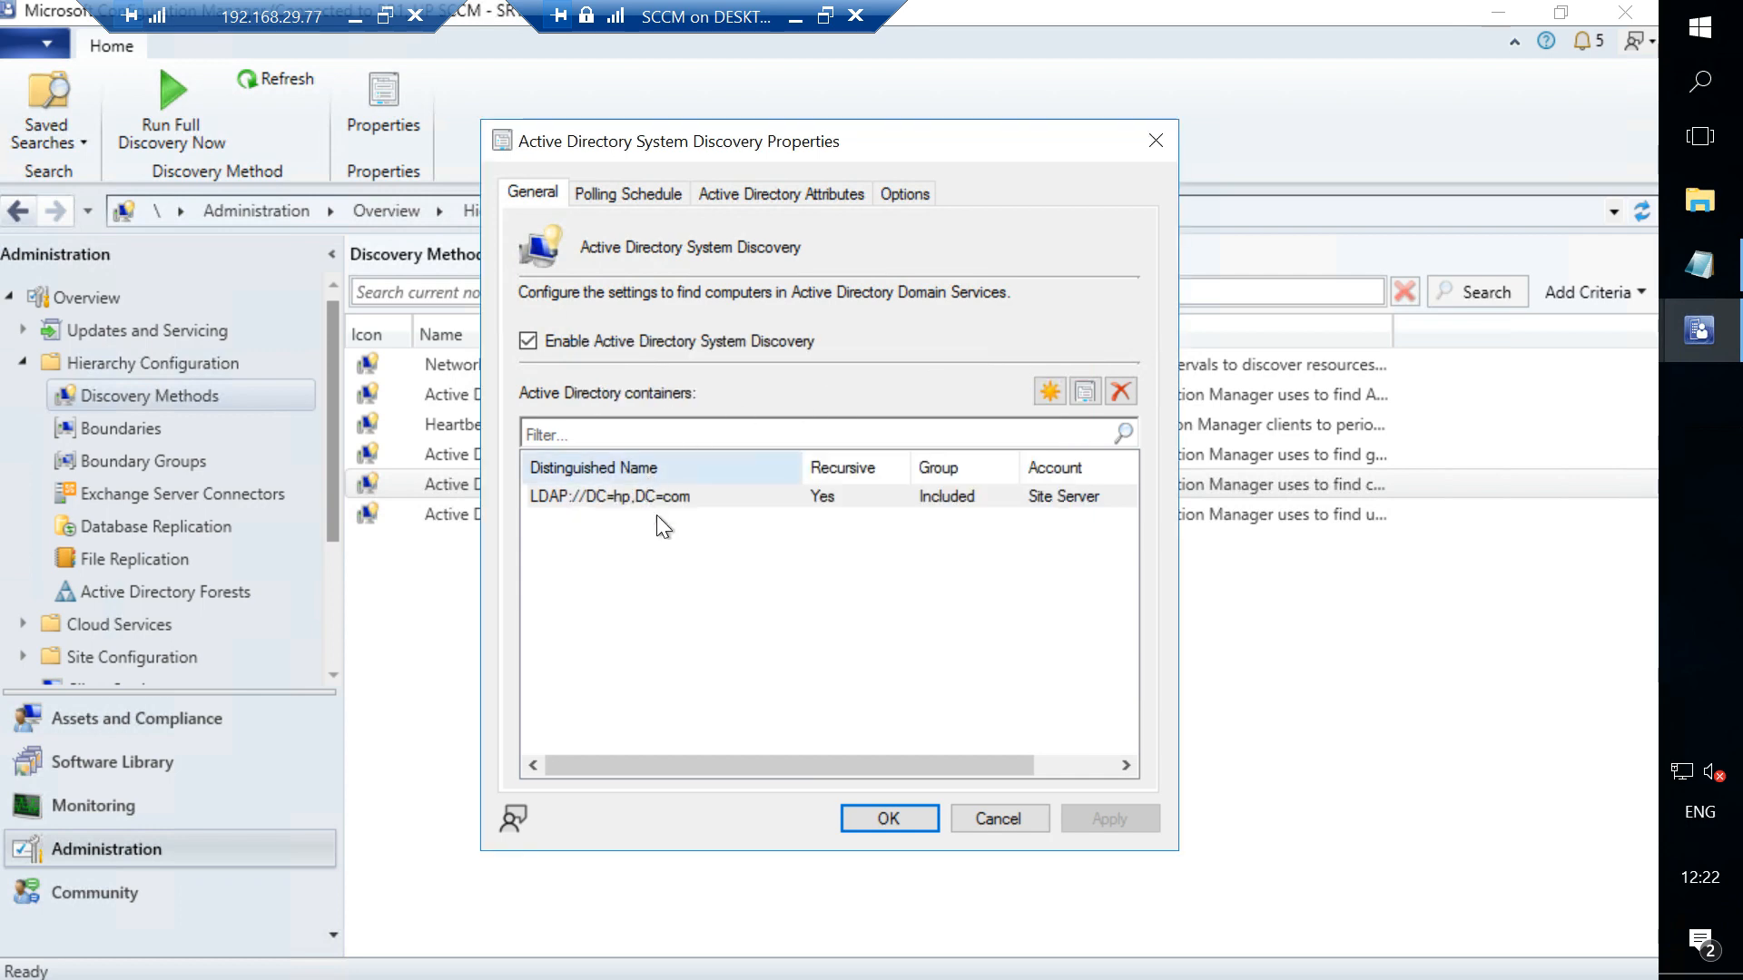
- Try browsing the Active Directory containers for a new discovery container, then close the dialogs without changes
{"action": "left_click", "coordinate": [676, 498]}
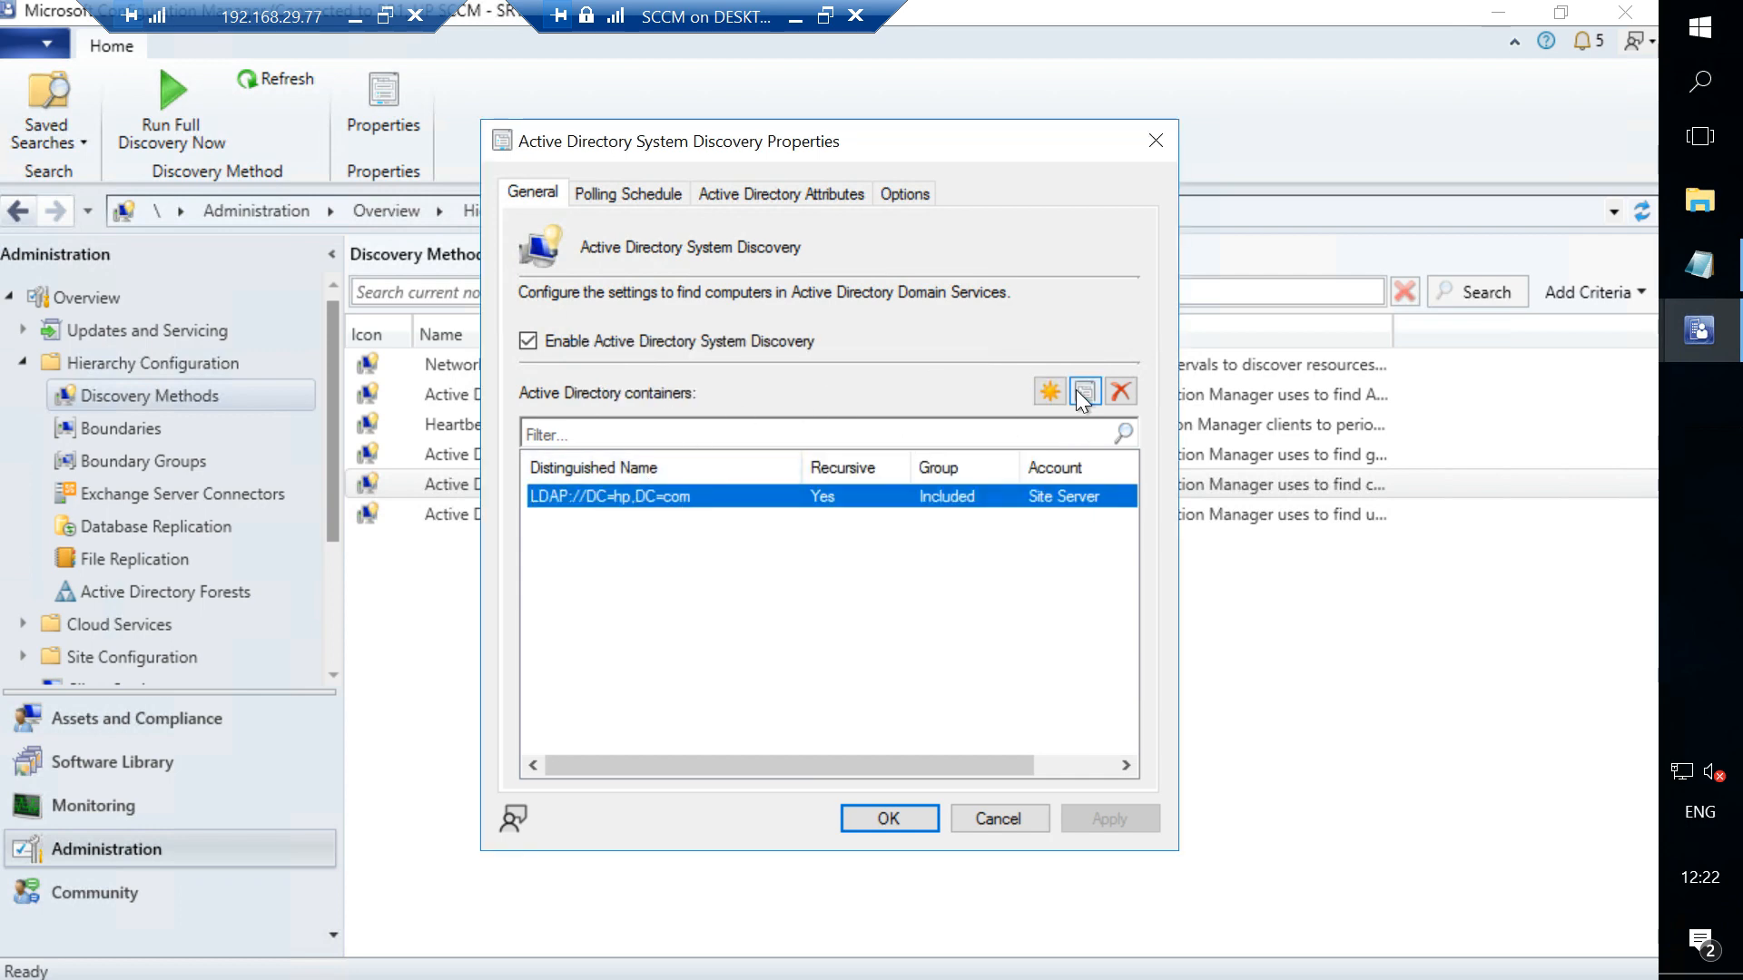
{"action": "left_click", "coordinate": [1051, 392]}
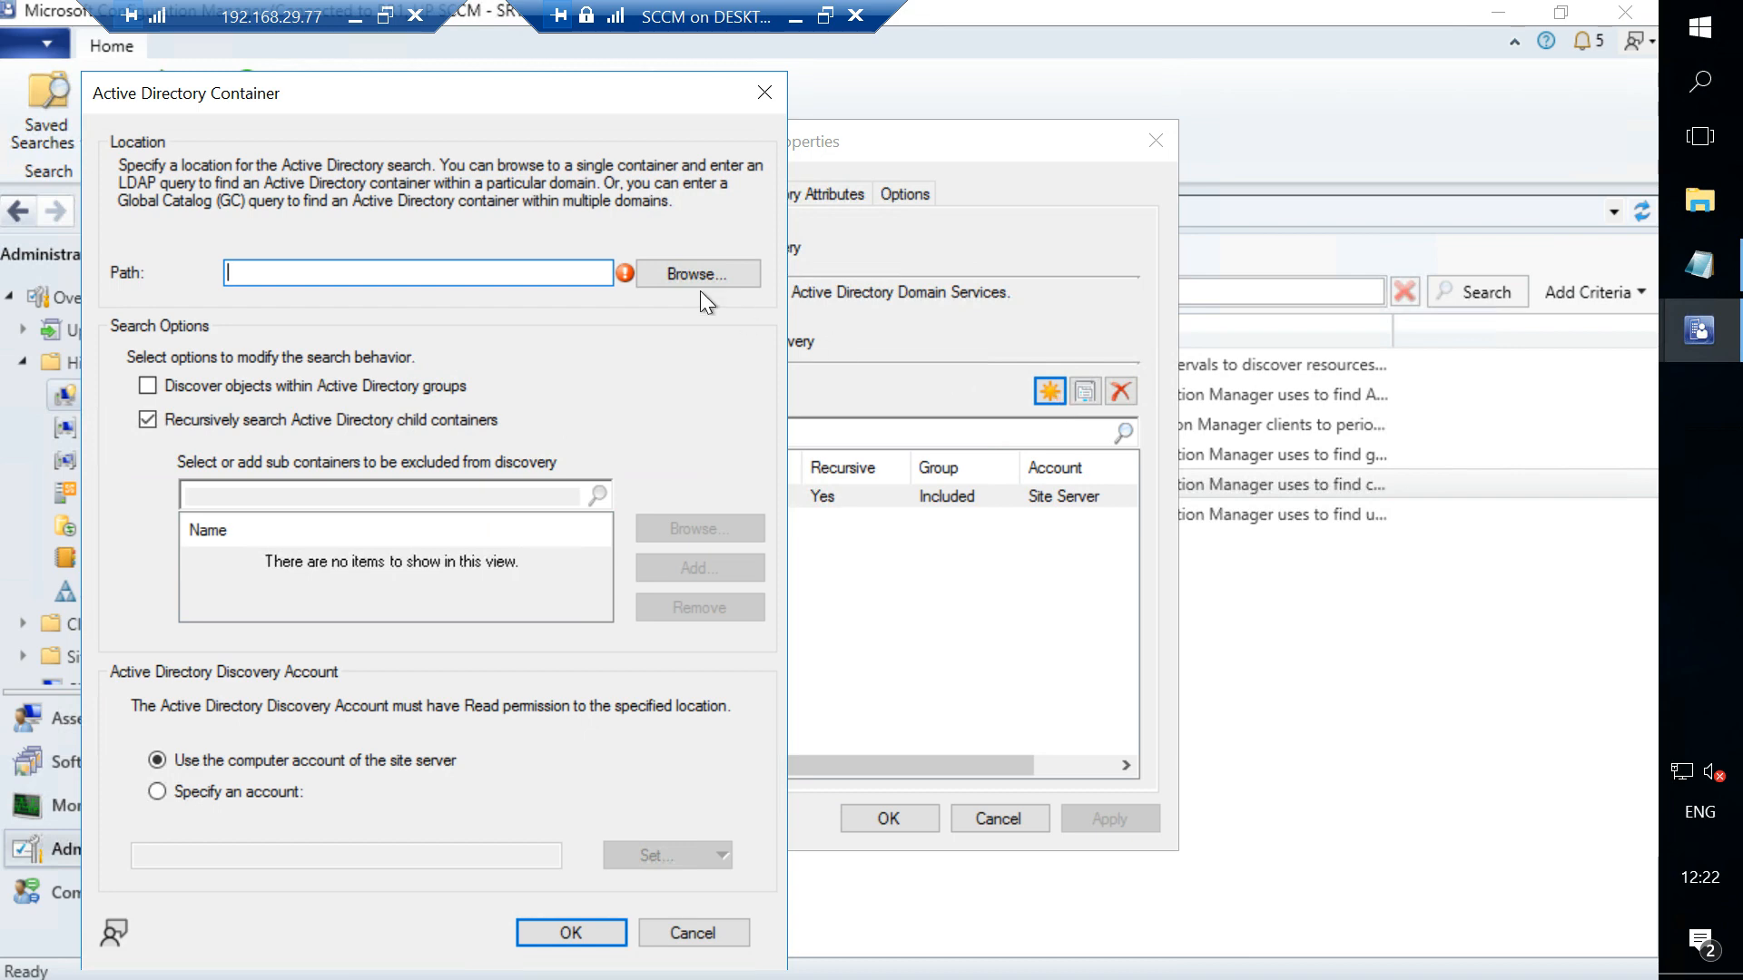
{"action": "left_click", "coordinate": [688, 271]}
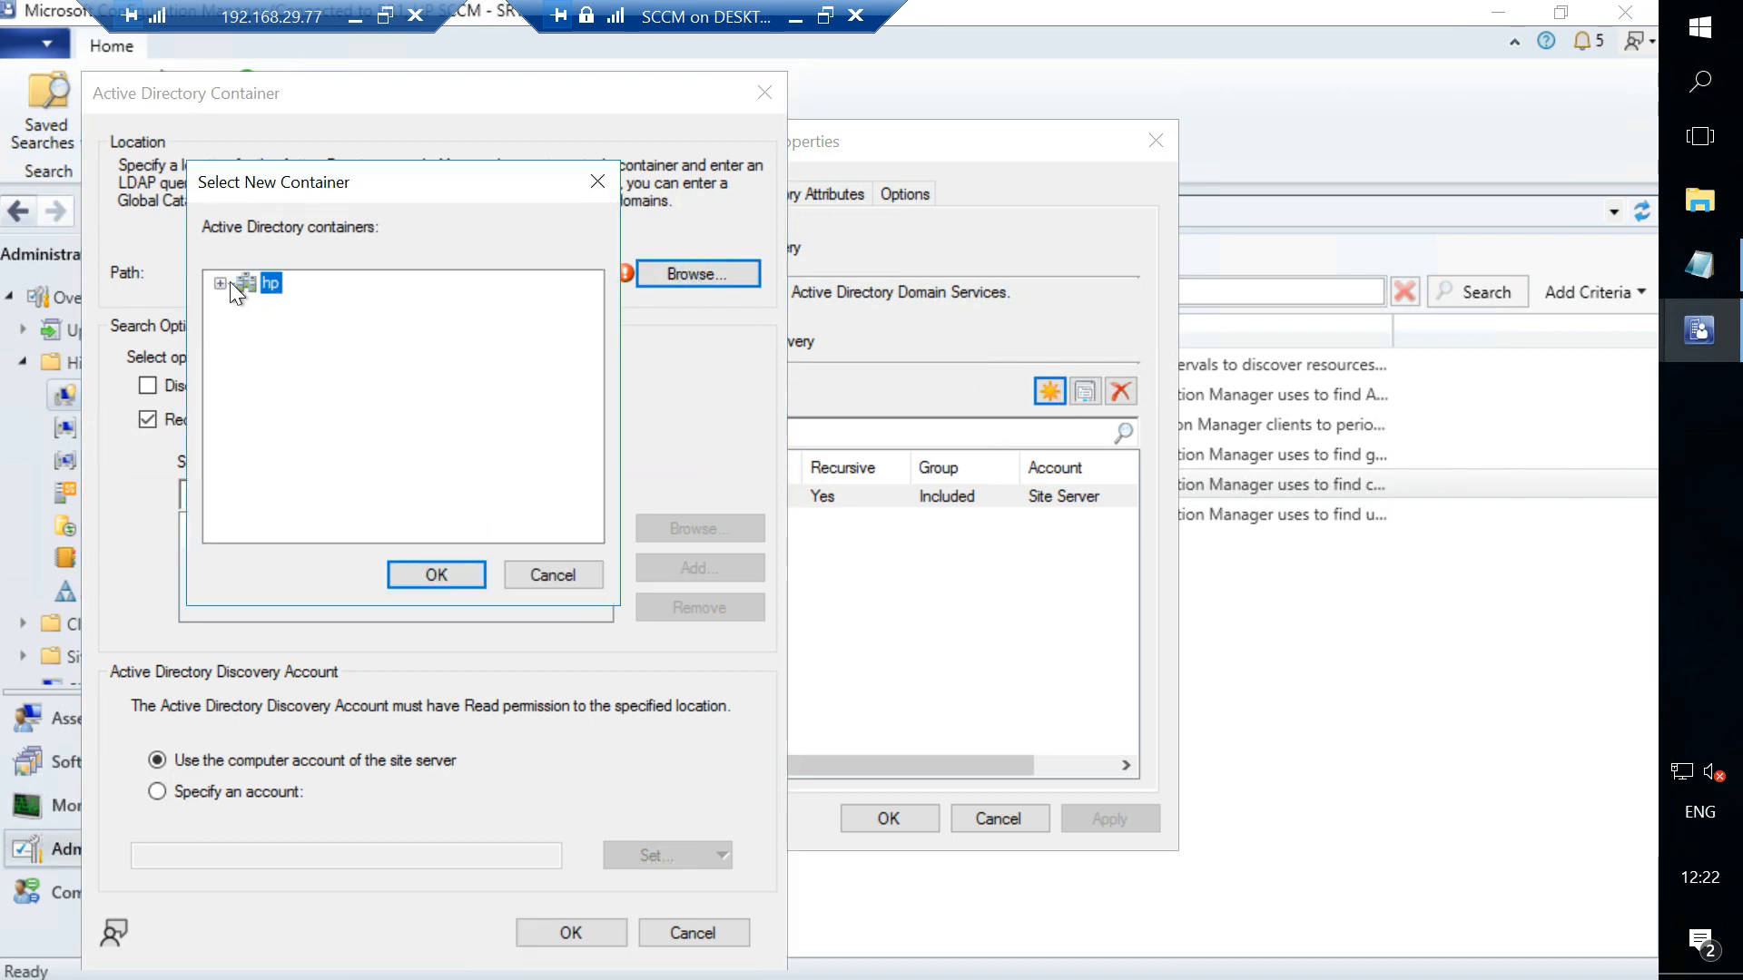
{"action": "left_click", "coordinate": [218, 284]}
{"action": "left_click", "coordinate": [595, 180]}
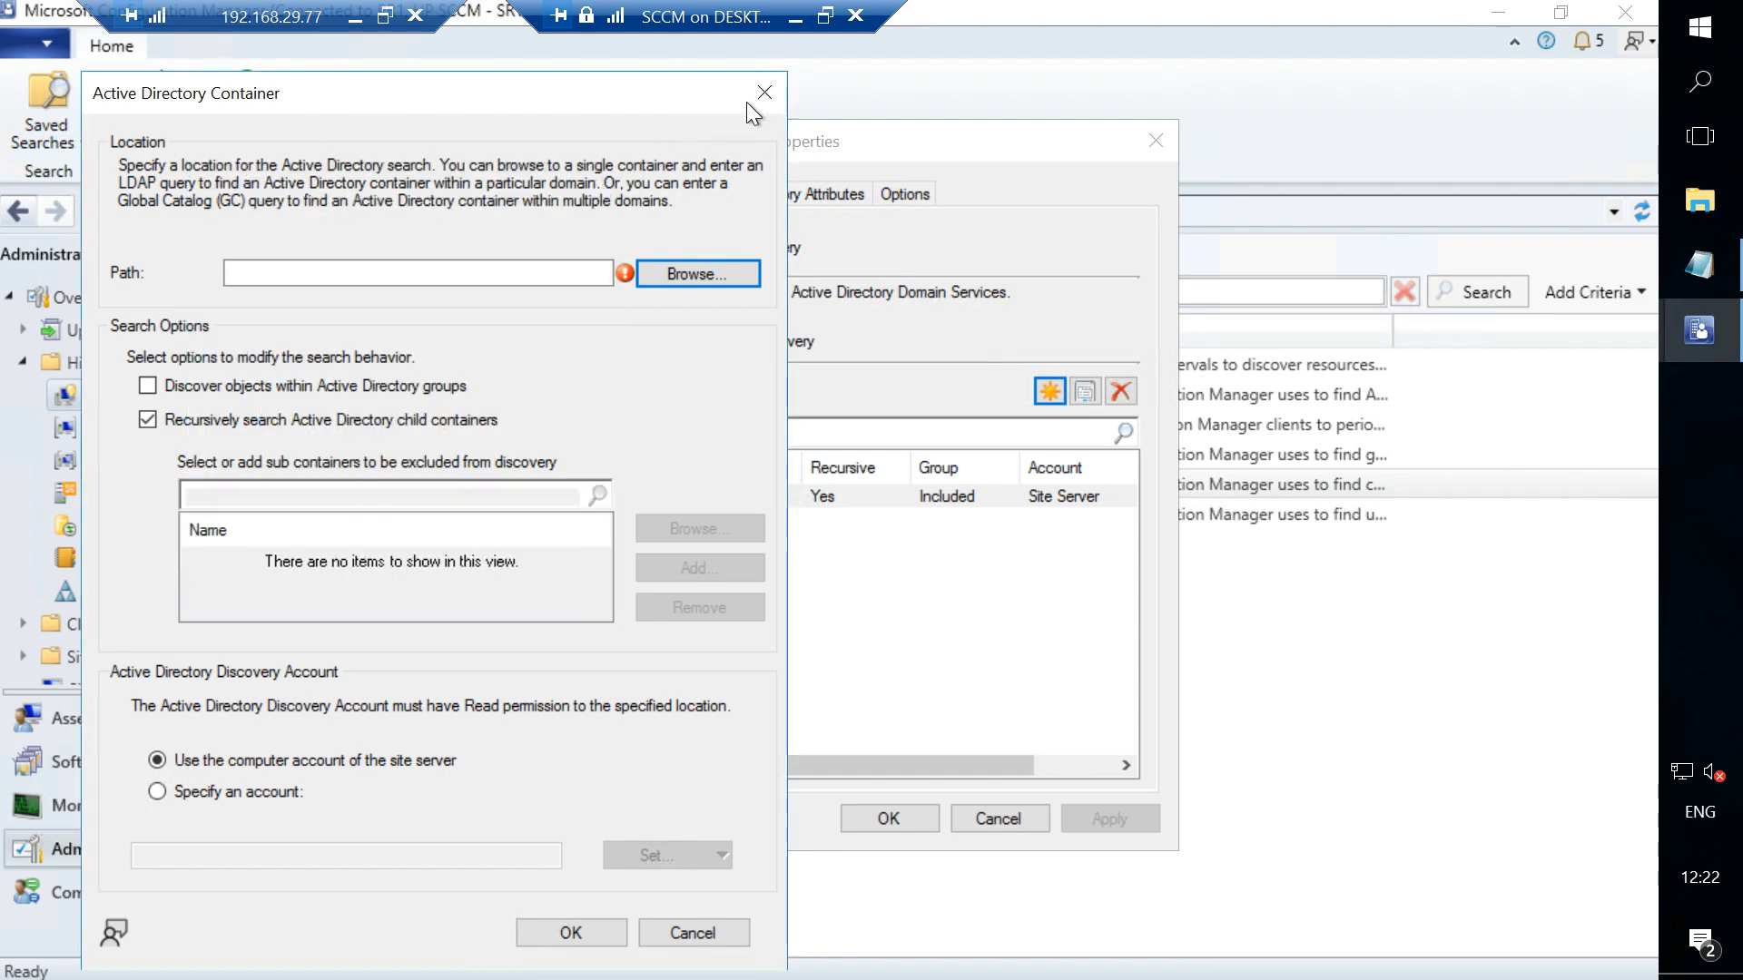
{"action": "left_click", "coordinate": [760, 100]}
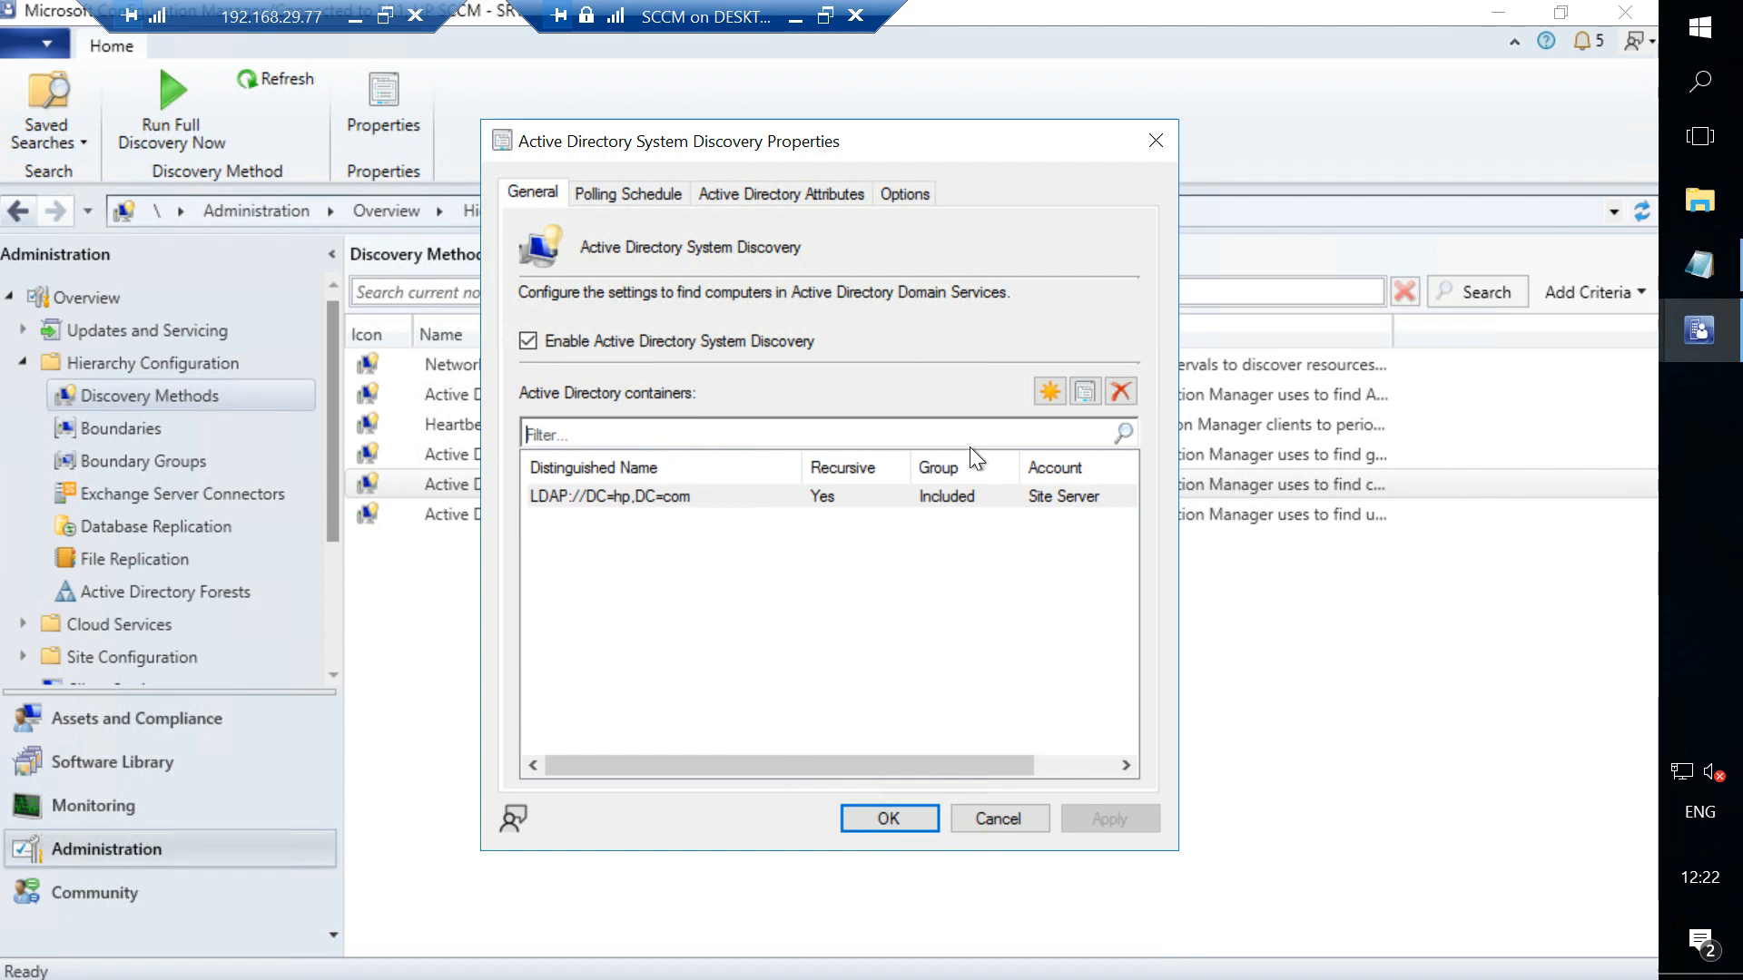
{"action": "left_click", "coordinate": [1043, 391]}
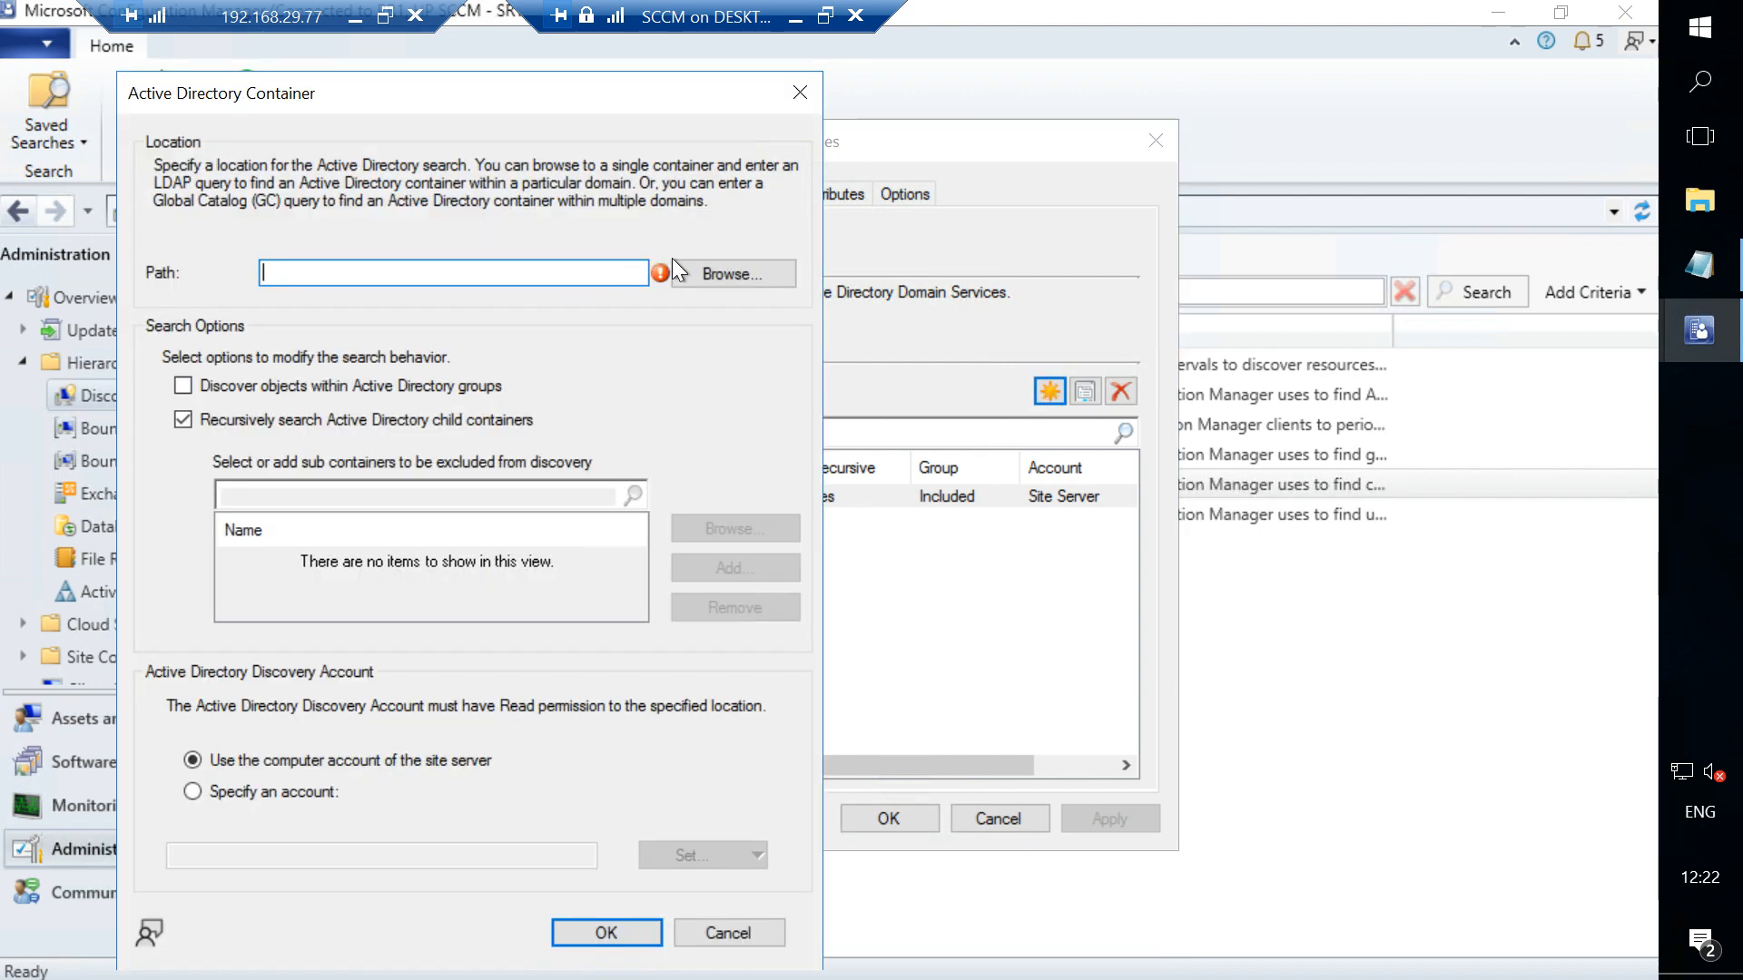
{"action": "left_click", "coordinate": [706, 269]}
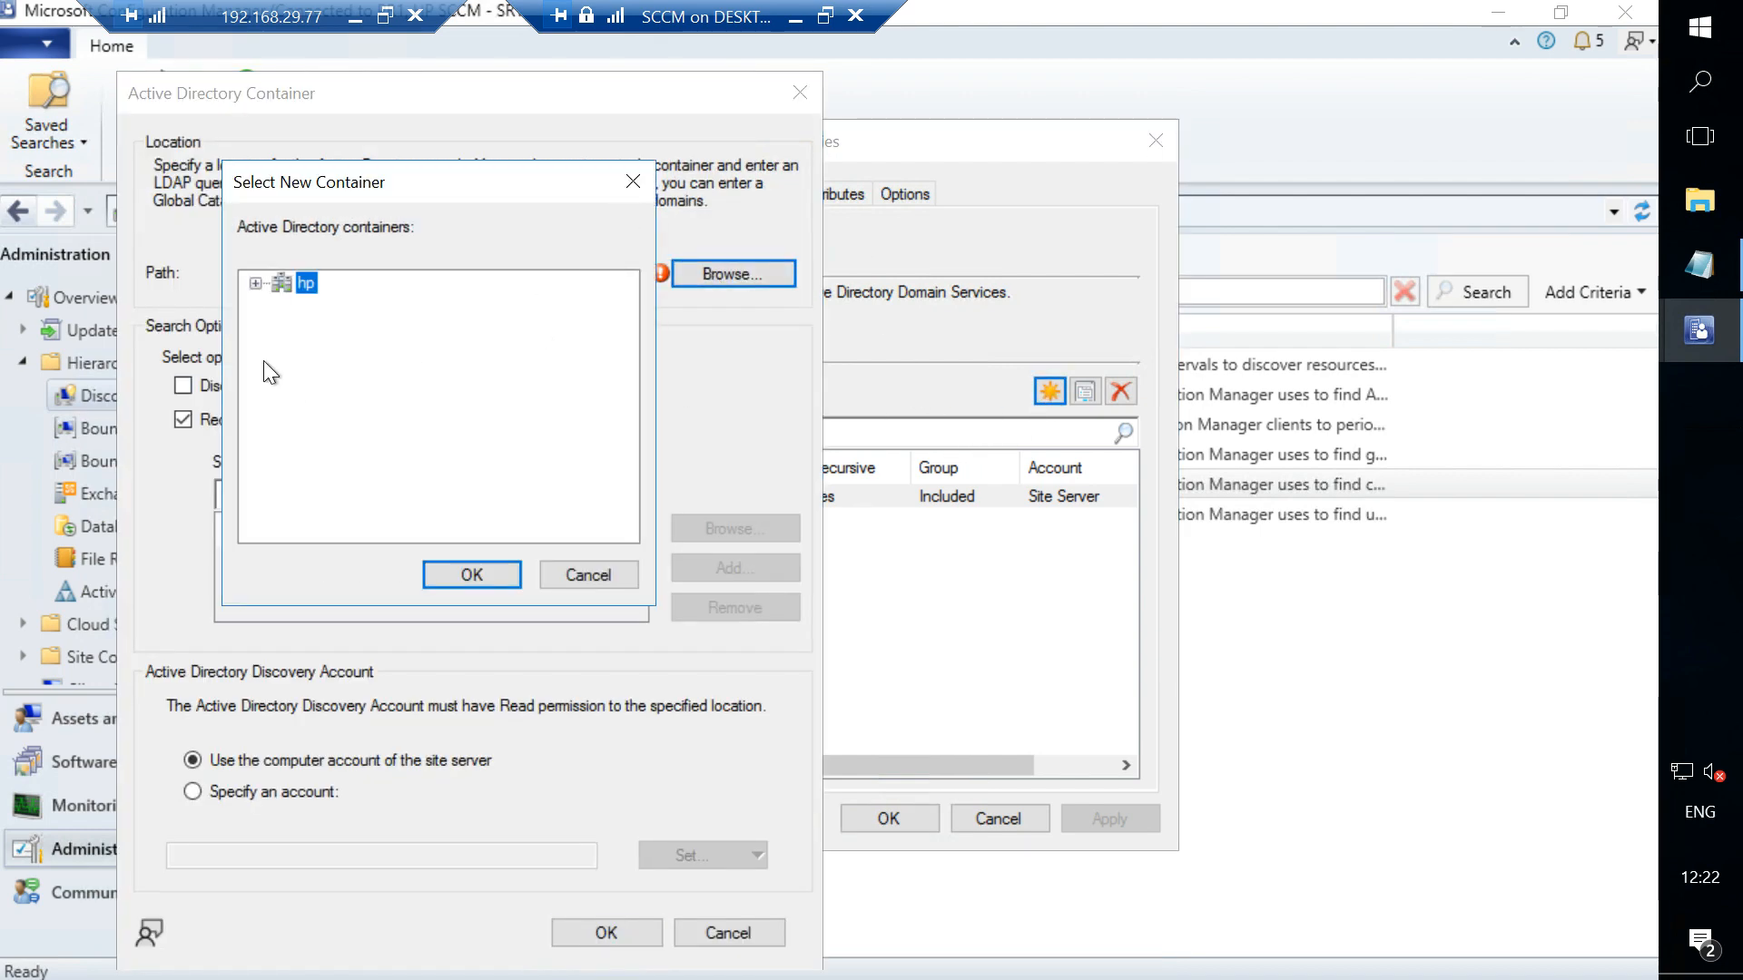
{"action": "left_click", "coordinate": [251, 282]}
{"action": "key", "text": "Escape"}
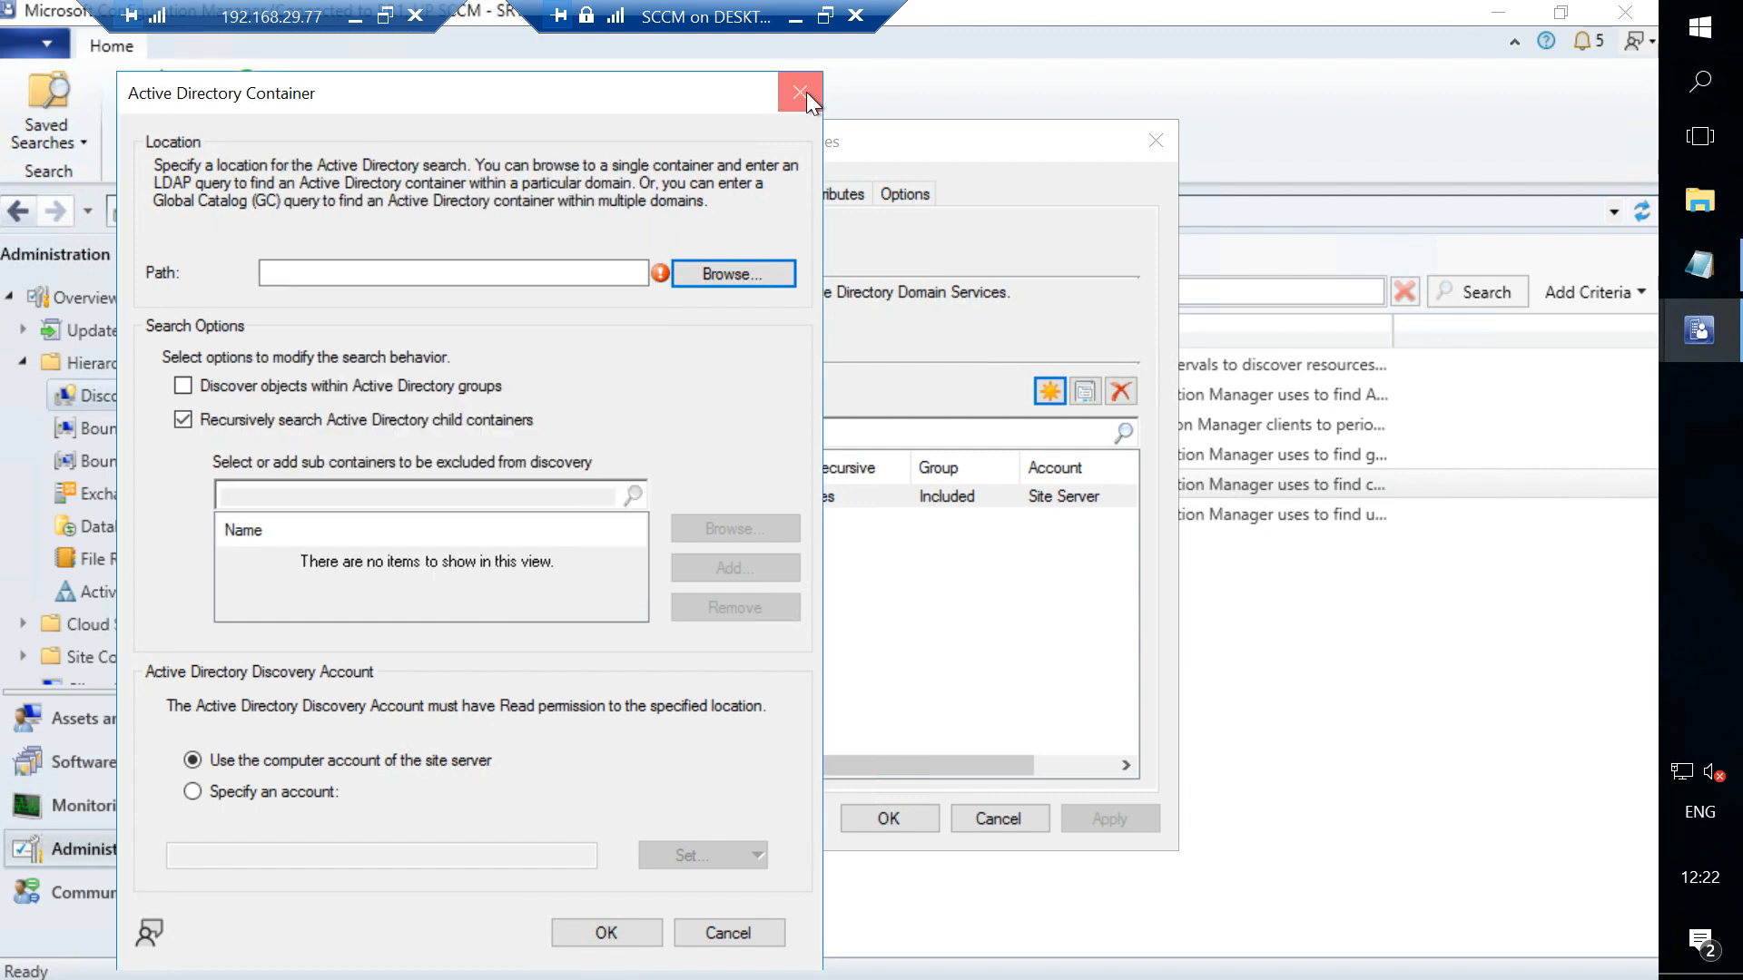
{"action": "left_click", "coordinate": [803, 92]}
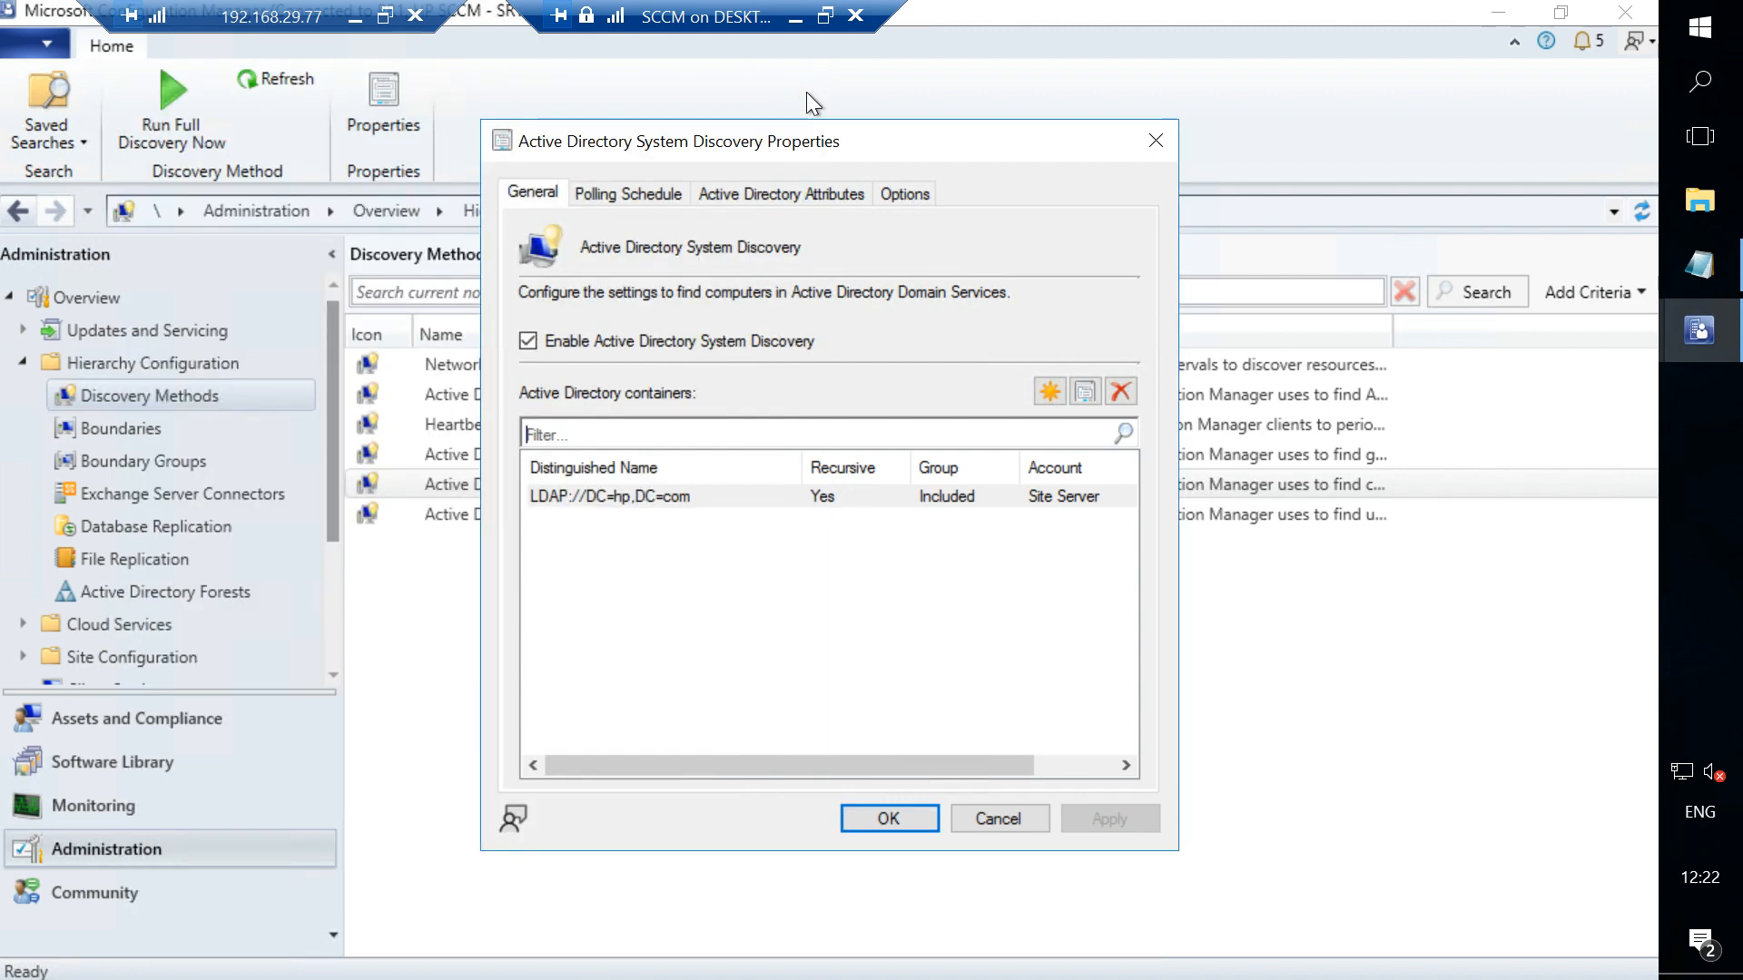
{"action": "left_click", "coordinate": [1151, 136]}
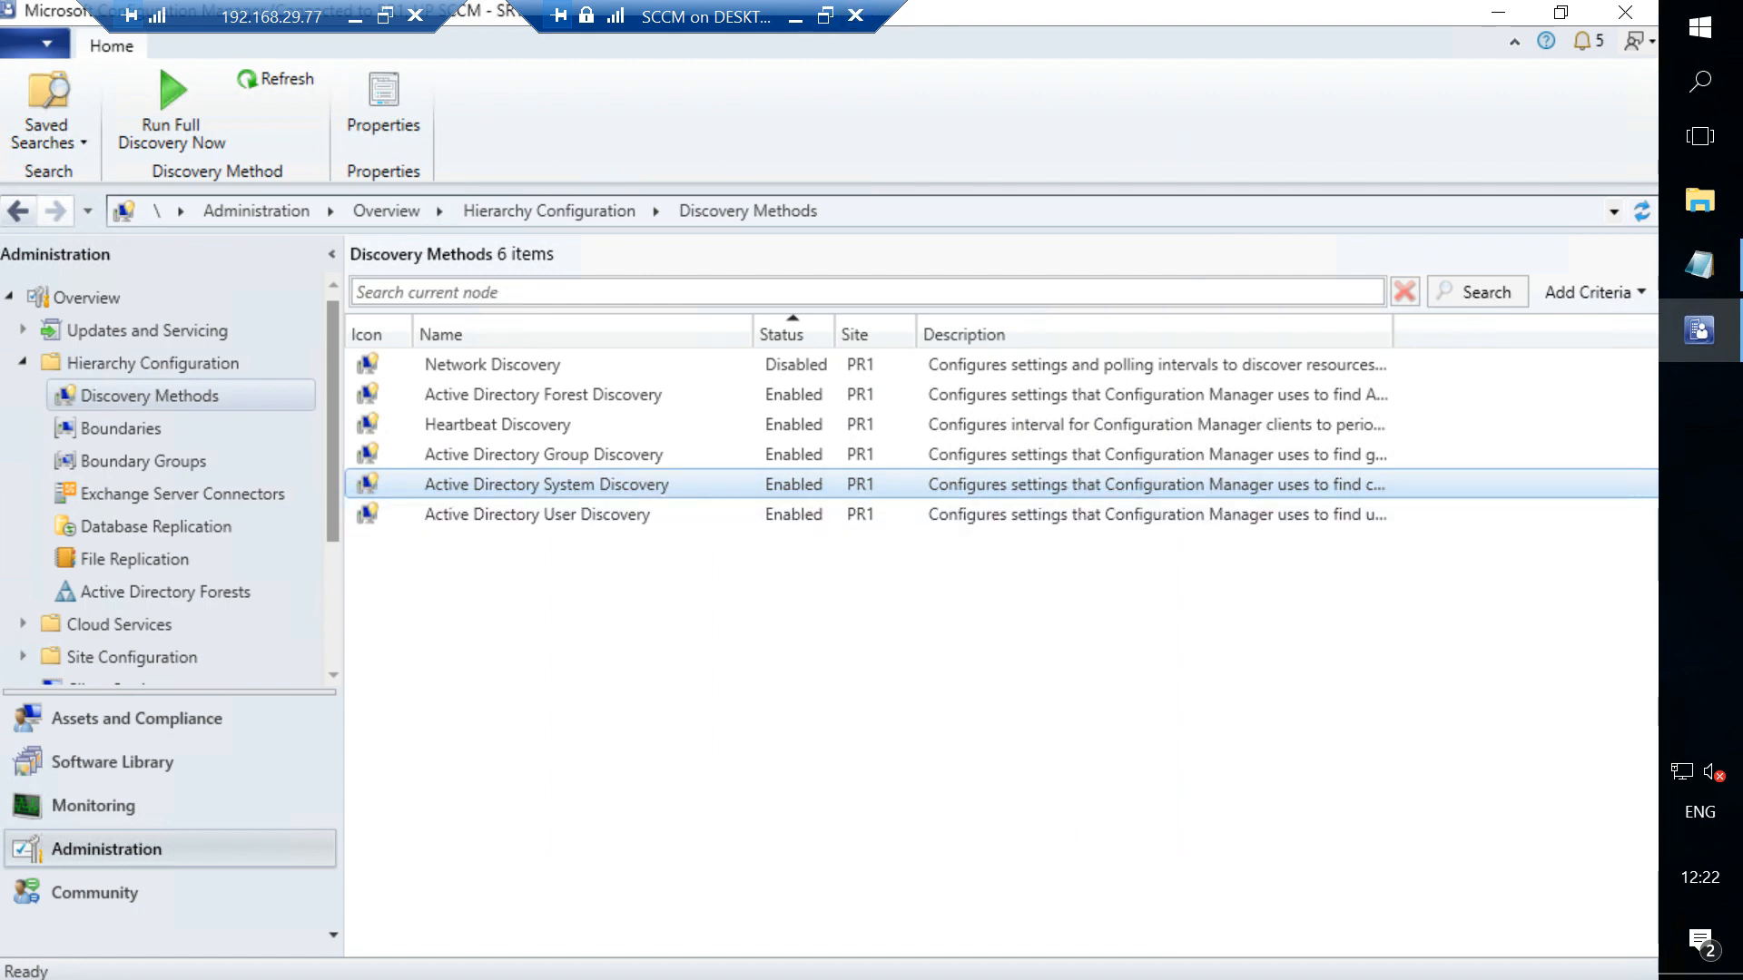
- Restart the SCCM server with the Other (Unplanned) shutdown reason
{"action": "left_click", "coordinate": [1700, 27]}
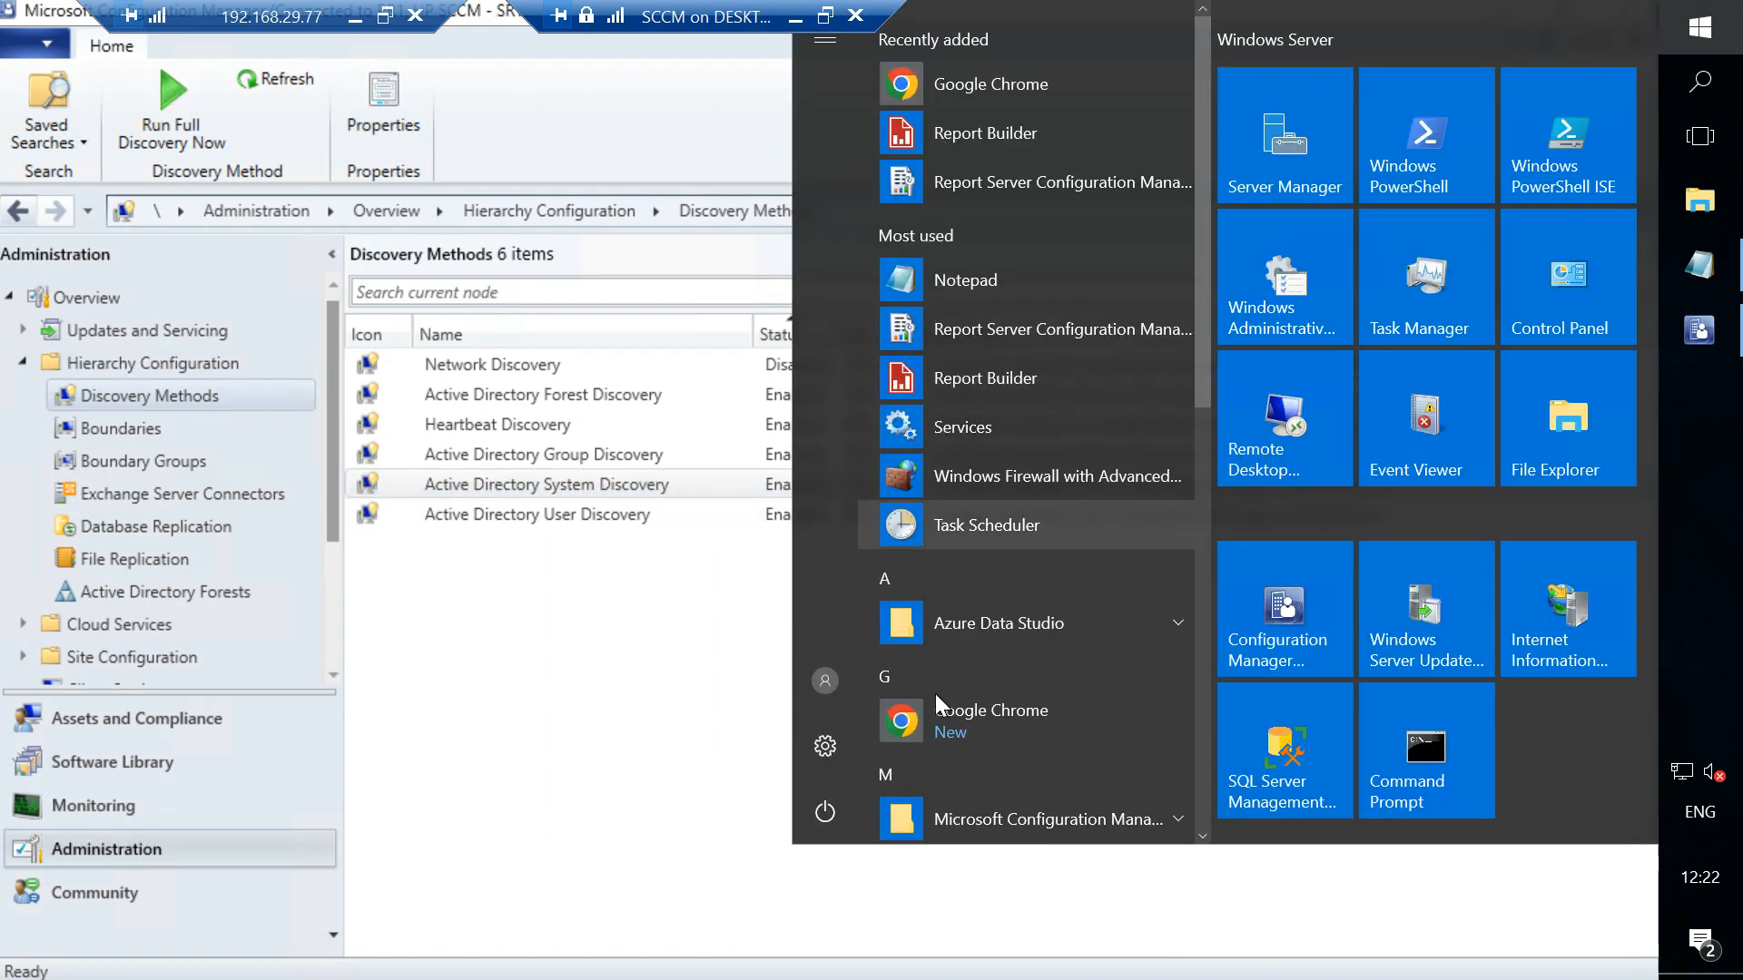
{"action": "left_click", "coordinate": [825, 813]}
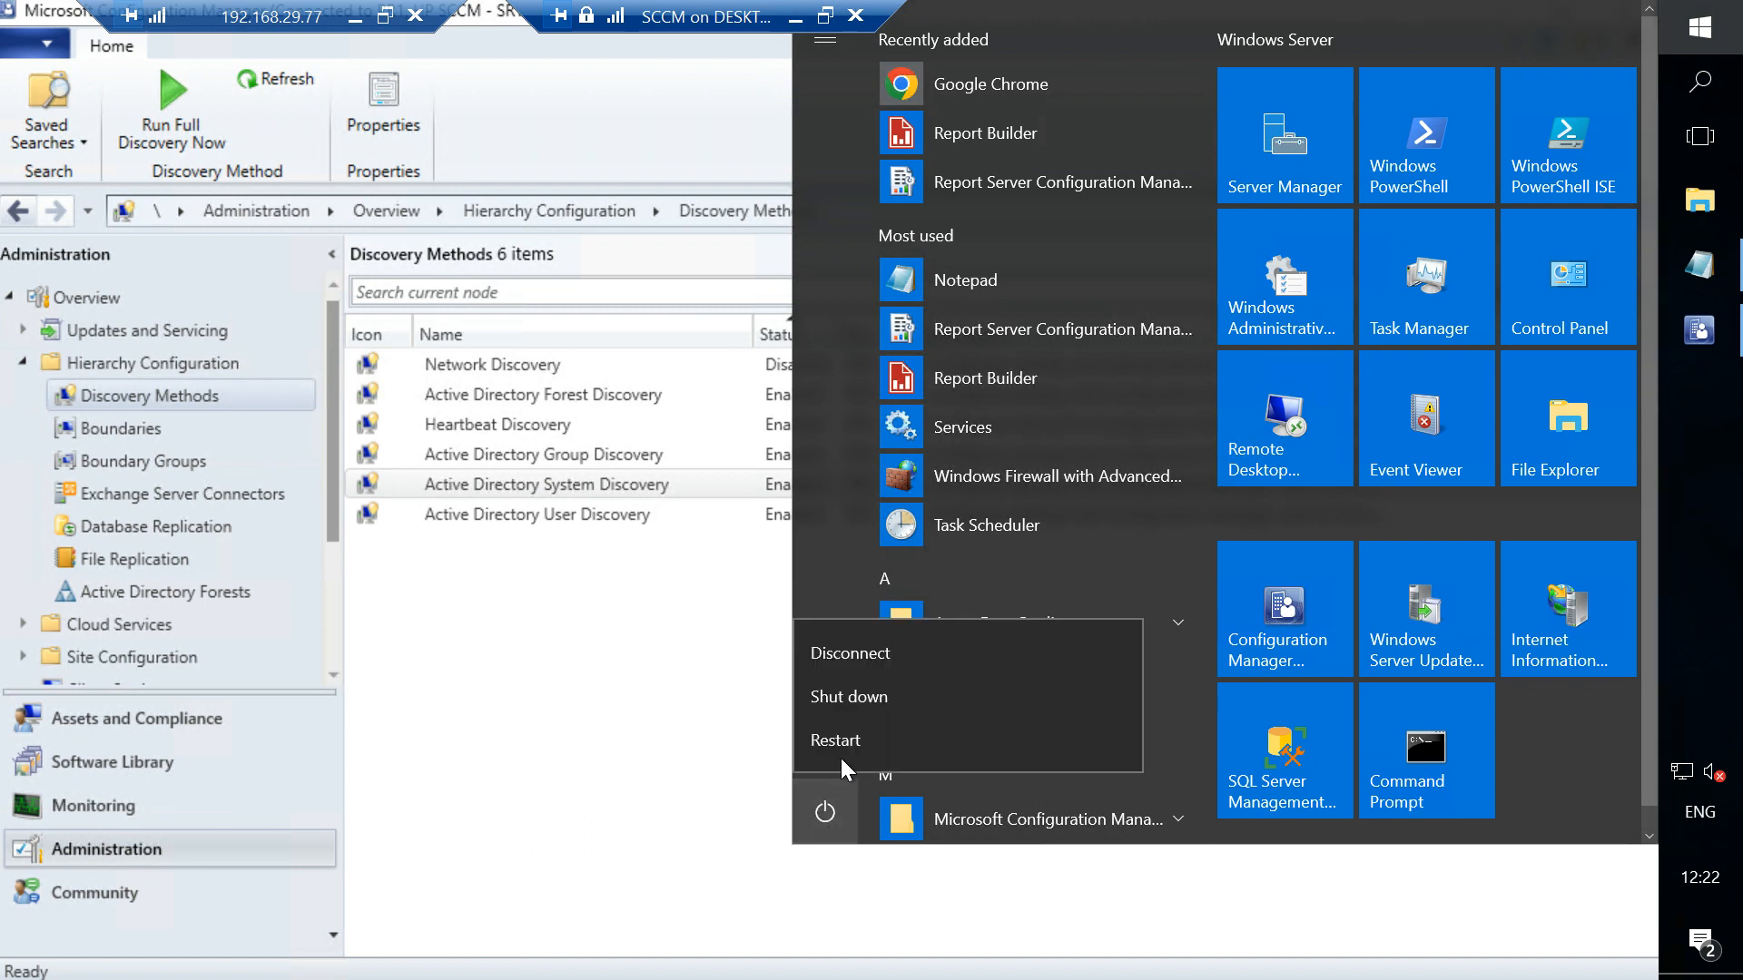
{"action": "left_click", "coordinate": [822, 741]}
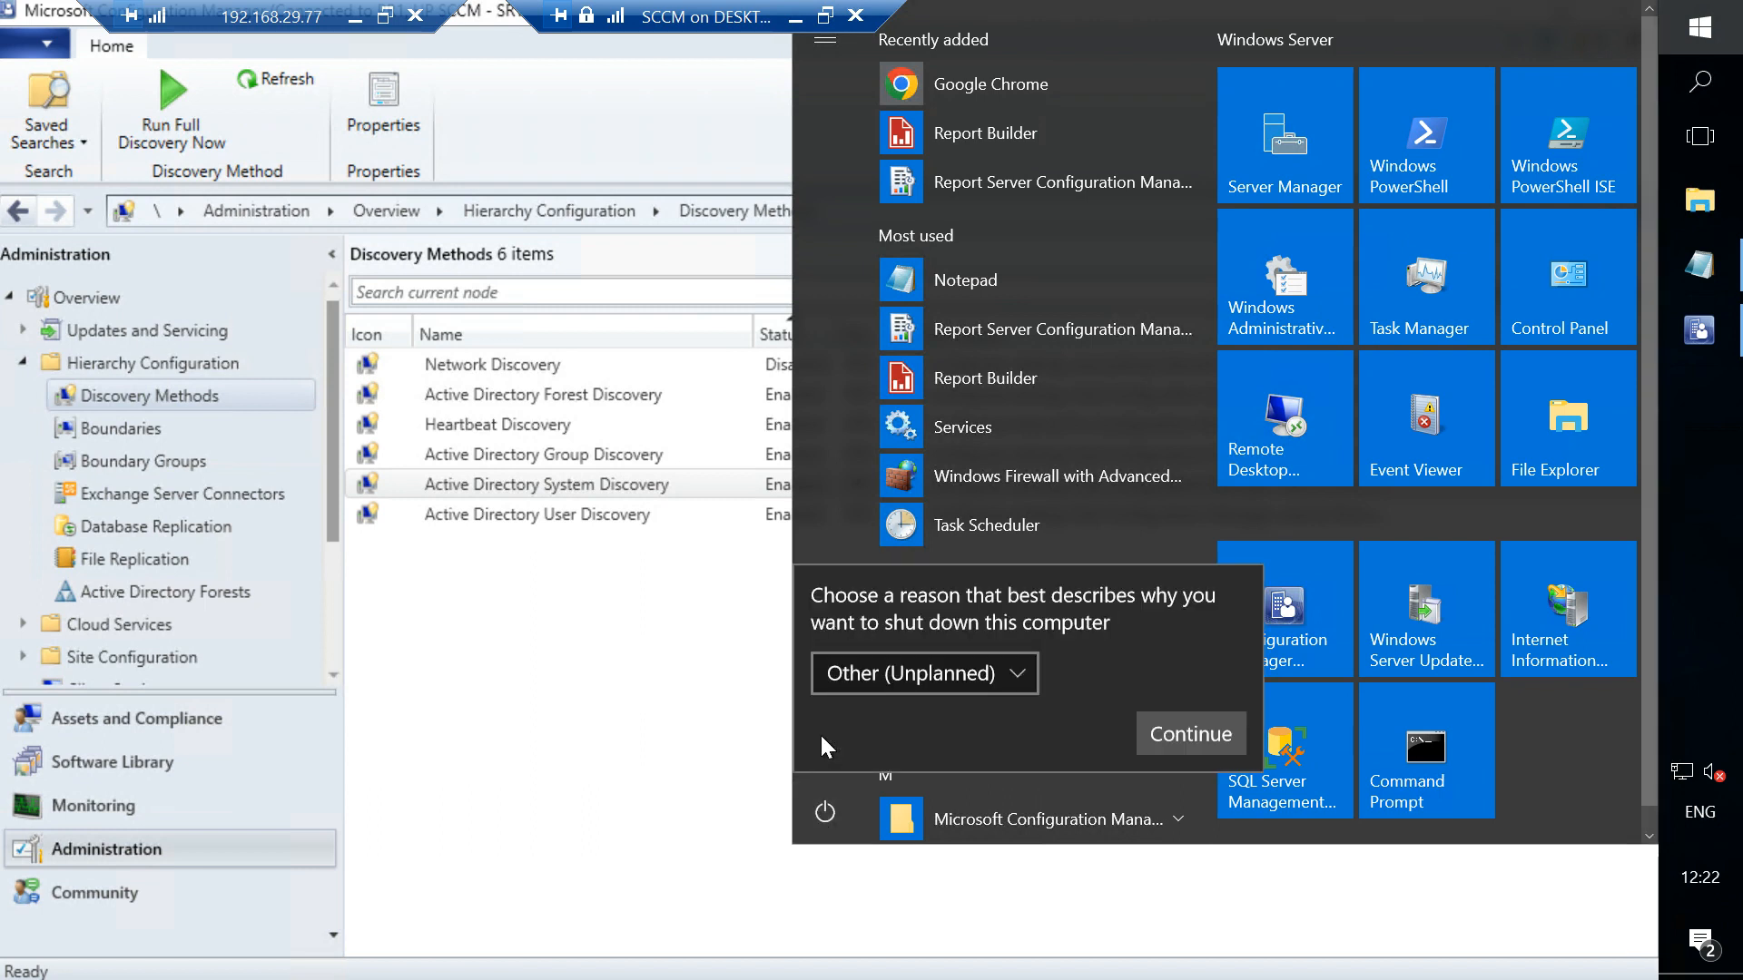
{"action": "left_click", "coordinate": [1168, 734]}
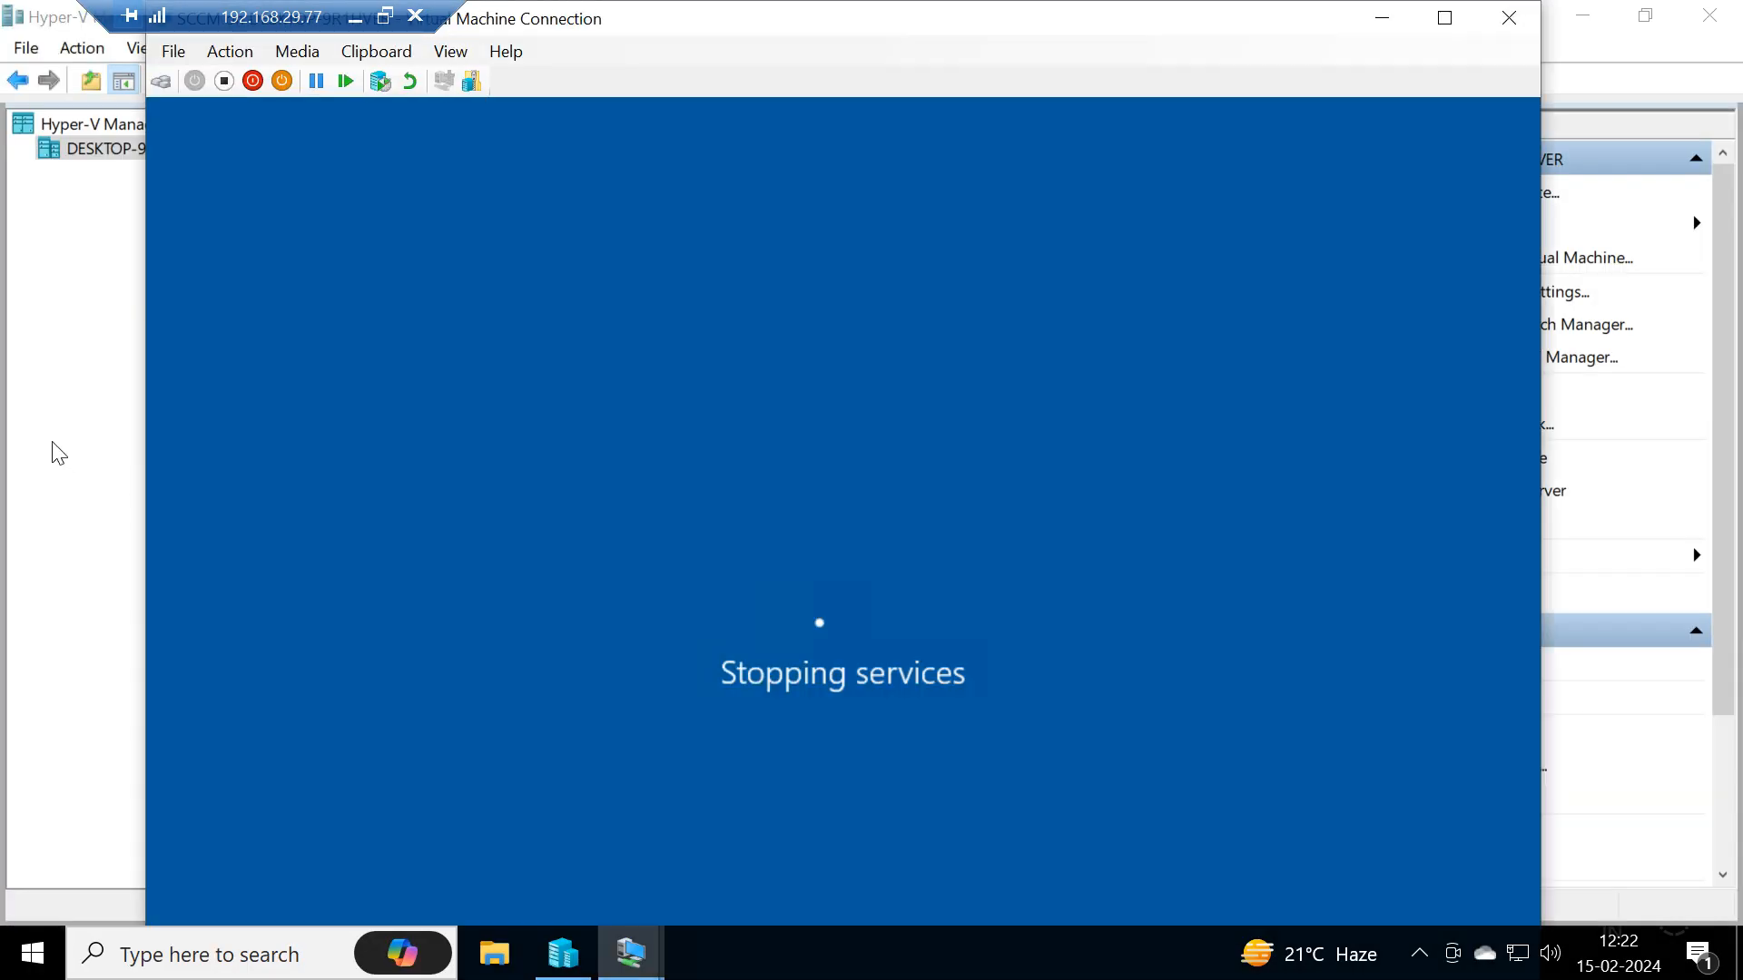
- Connect to the DC virtual machine in Hyper-V Manager
{"action": "left_click", "coordinate": [52, 454]}
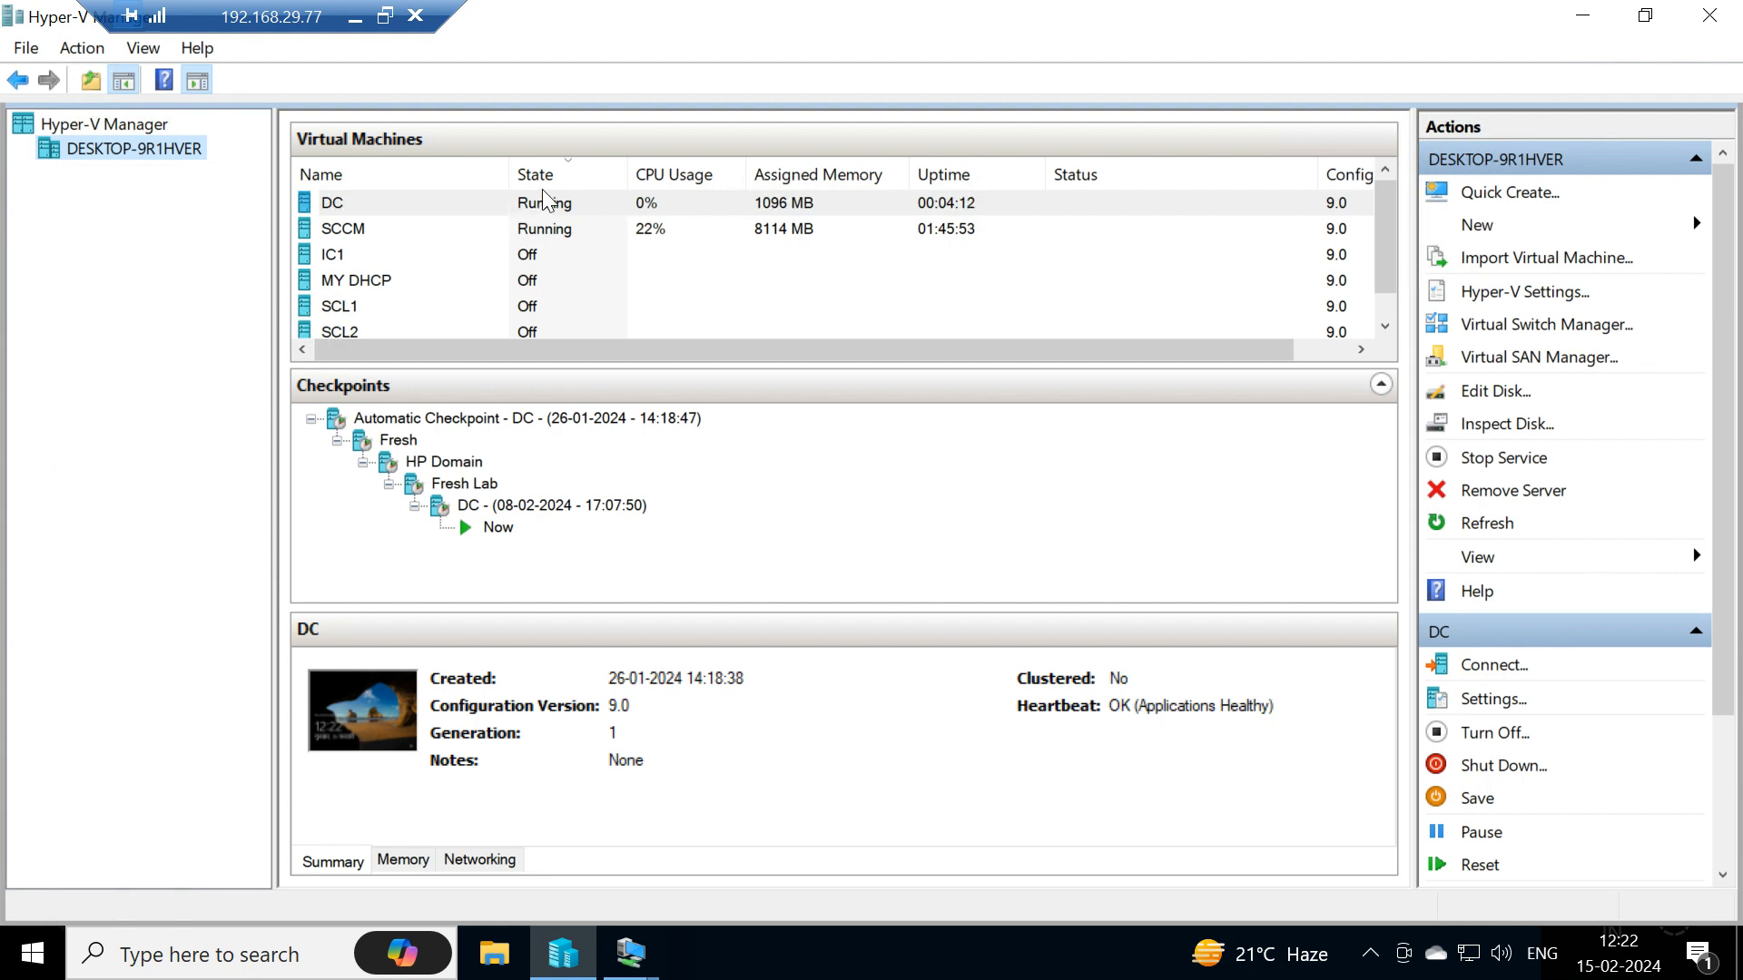
{"action": "left_click", "coordinate": [547, 238]}
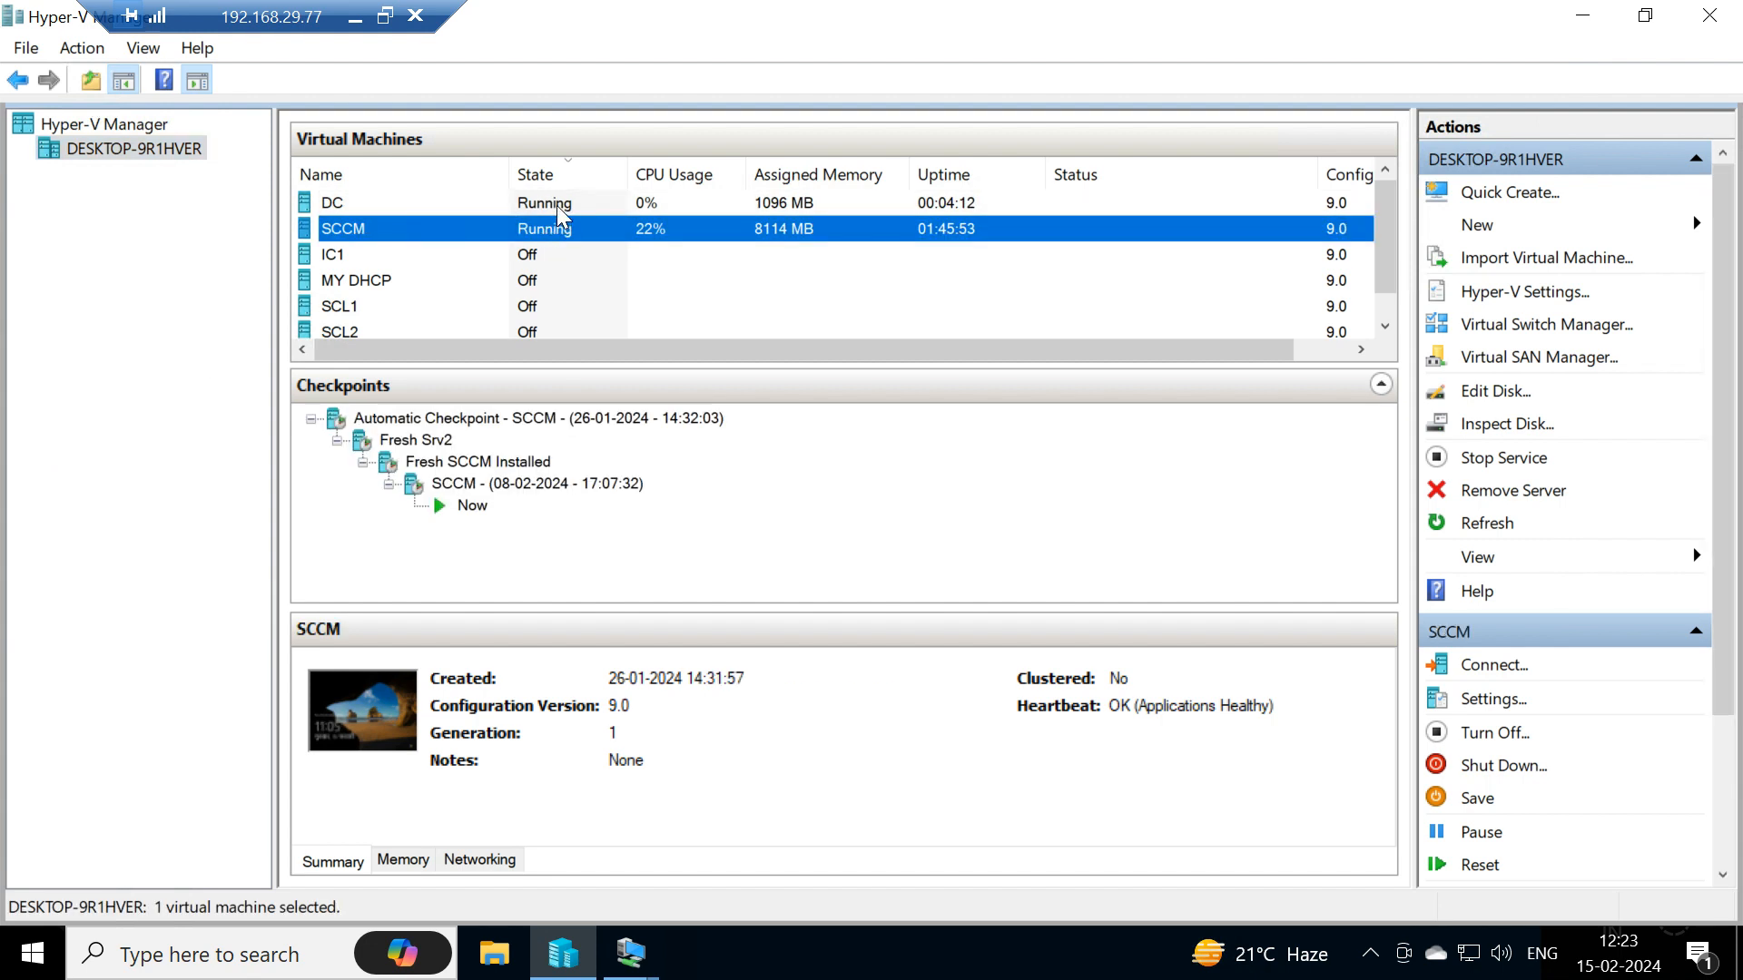
{"action": "left_click", "coordinate": [561, 207]}
{"action": "right_click", "coordinate": [563, 208]}
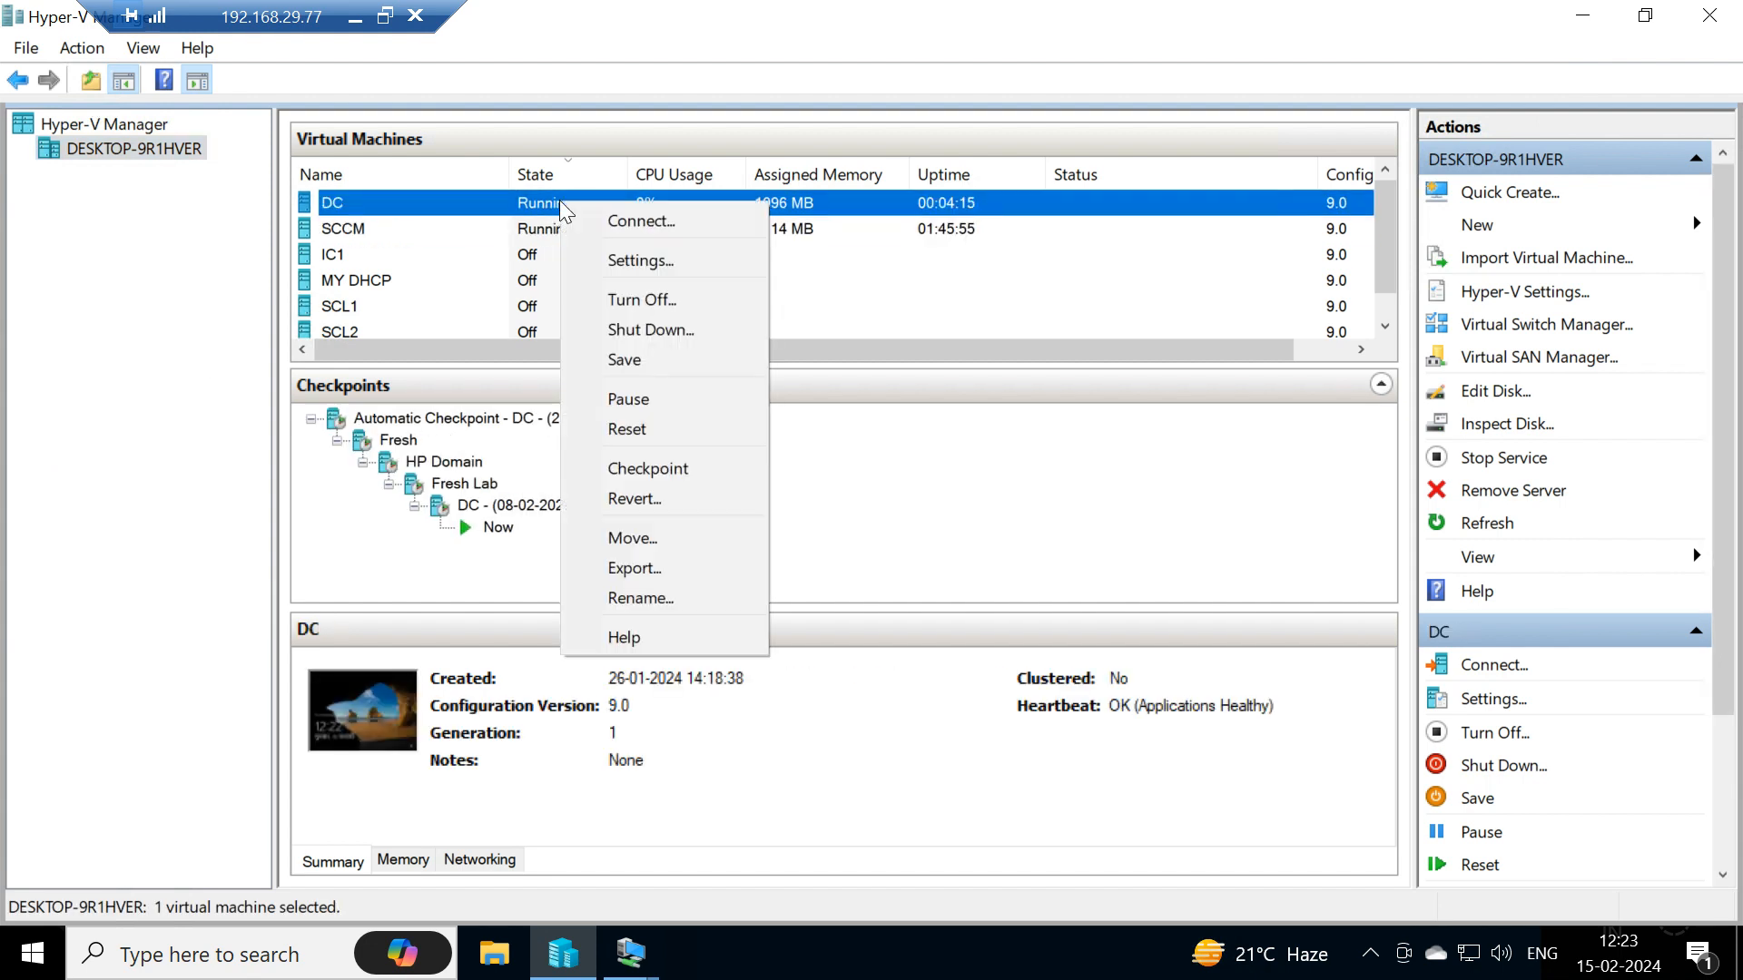
{"action": "left_click", "coordinate": [617, 226]}
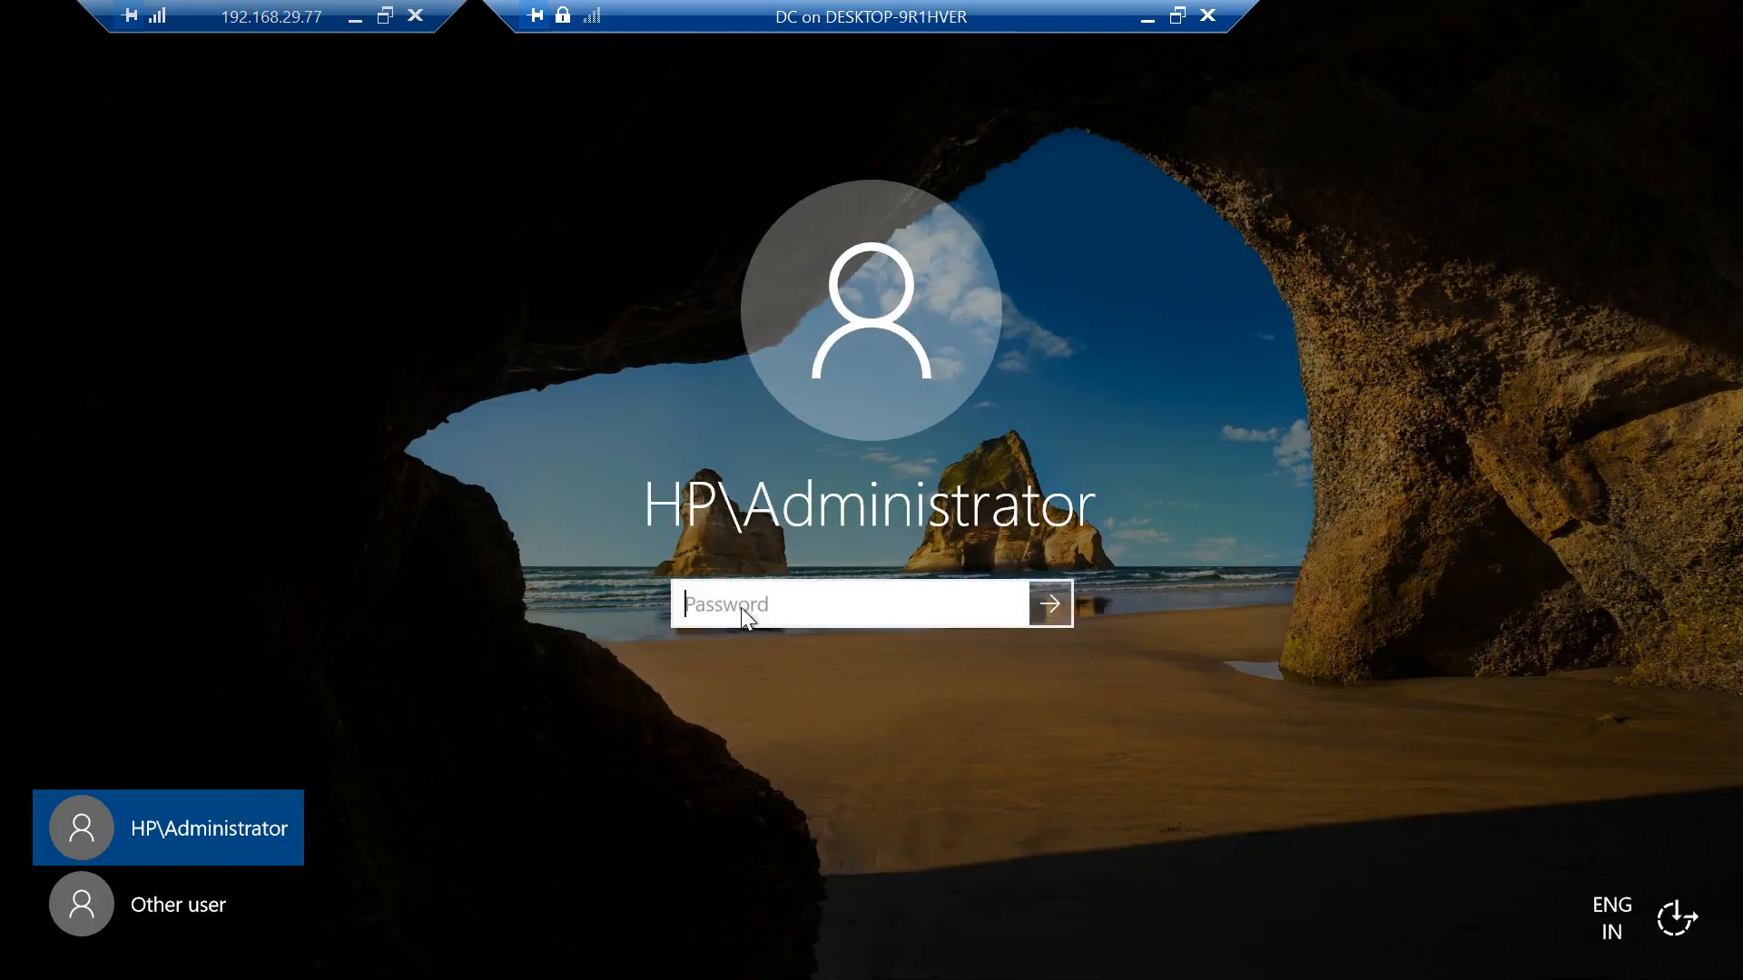
- Enter the HP\Administrator account password on the DC sign-in screen
{"action": "type", "text": "Pa$$w0"}
{"action": "key", "text": "BackSpace"}
{"action": "key", "text": "BackSpace"}
{"action": "key", "text": "BackSpace"}
{"action": "key", "text": "BackSpace"}
{"action": "key", "text": "BackSpace"}
{"action": "key", "text": "BackSpace"}
{"action": "type", "text": "Pa$$w0rd@123"}
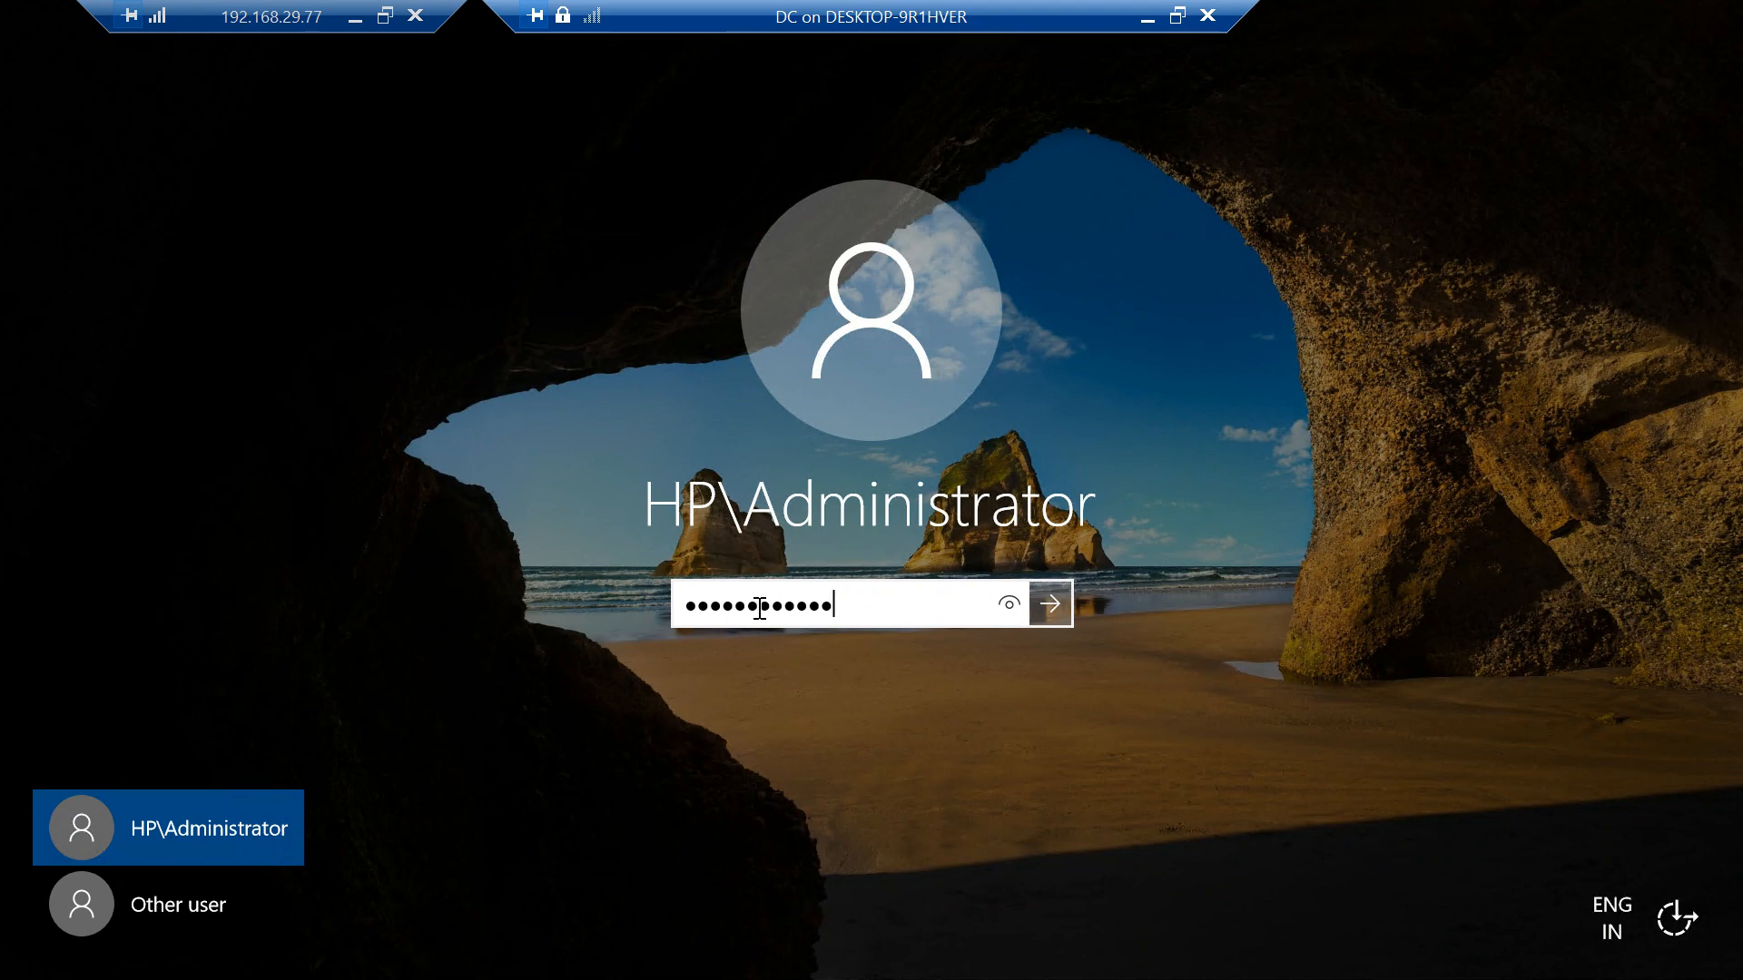
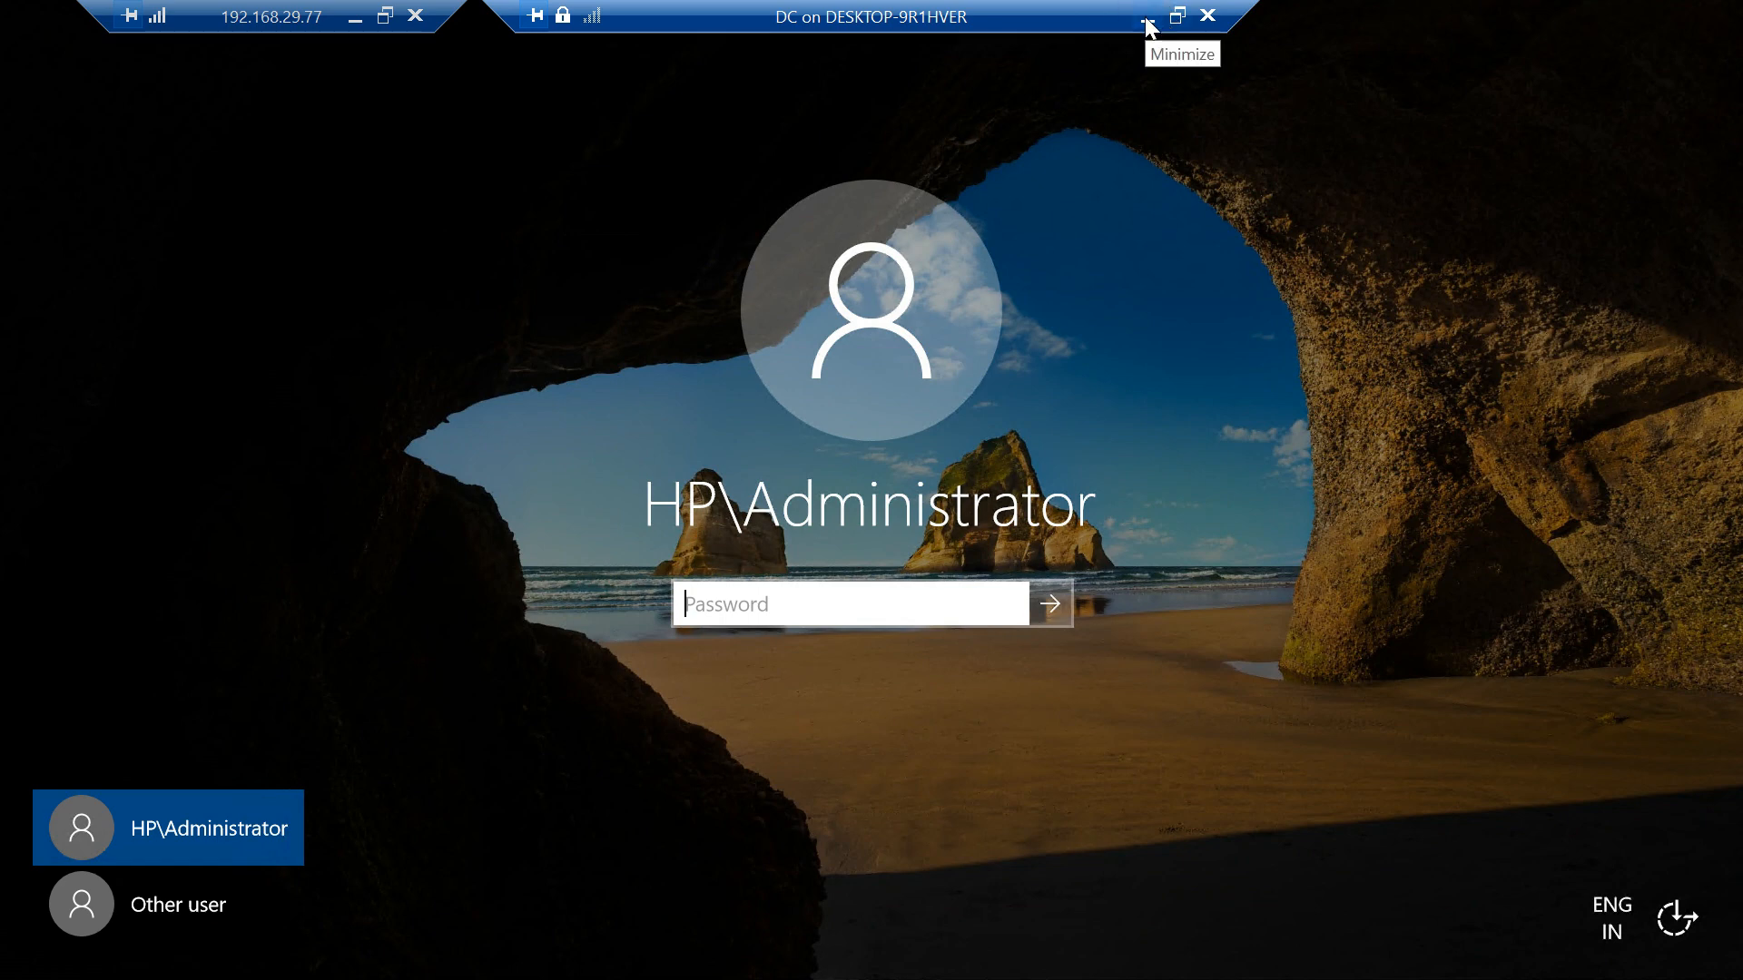
- Sign in to the DC with the HP\Administrator account password, then minimize the DC connection window
{"action": "type", "text": "Password"}
{"action": "key", "text": "Return"}
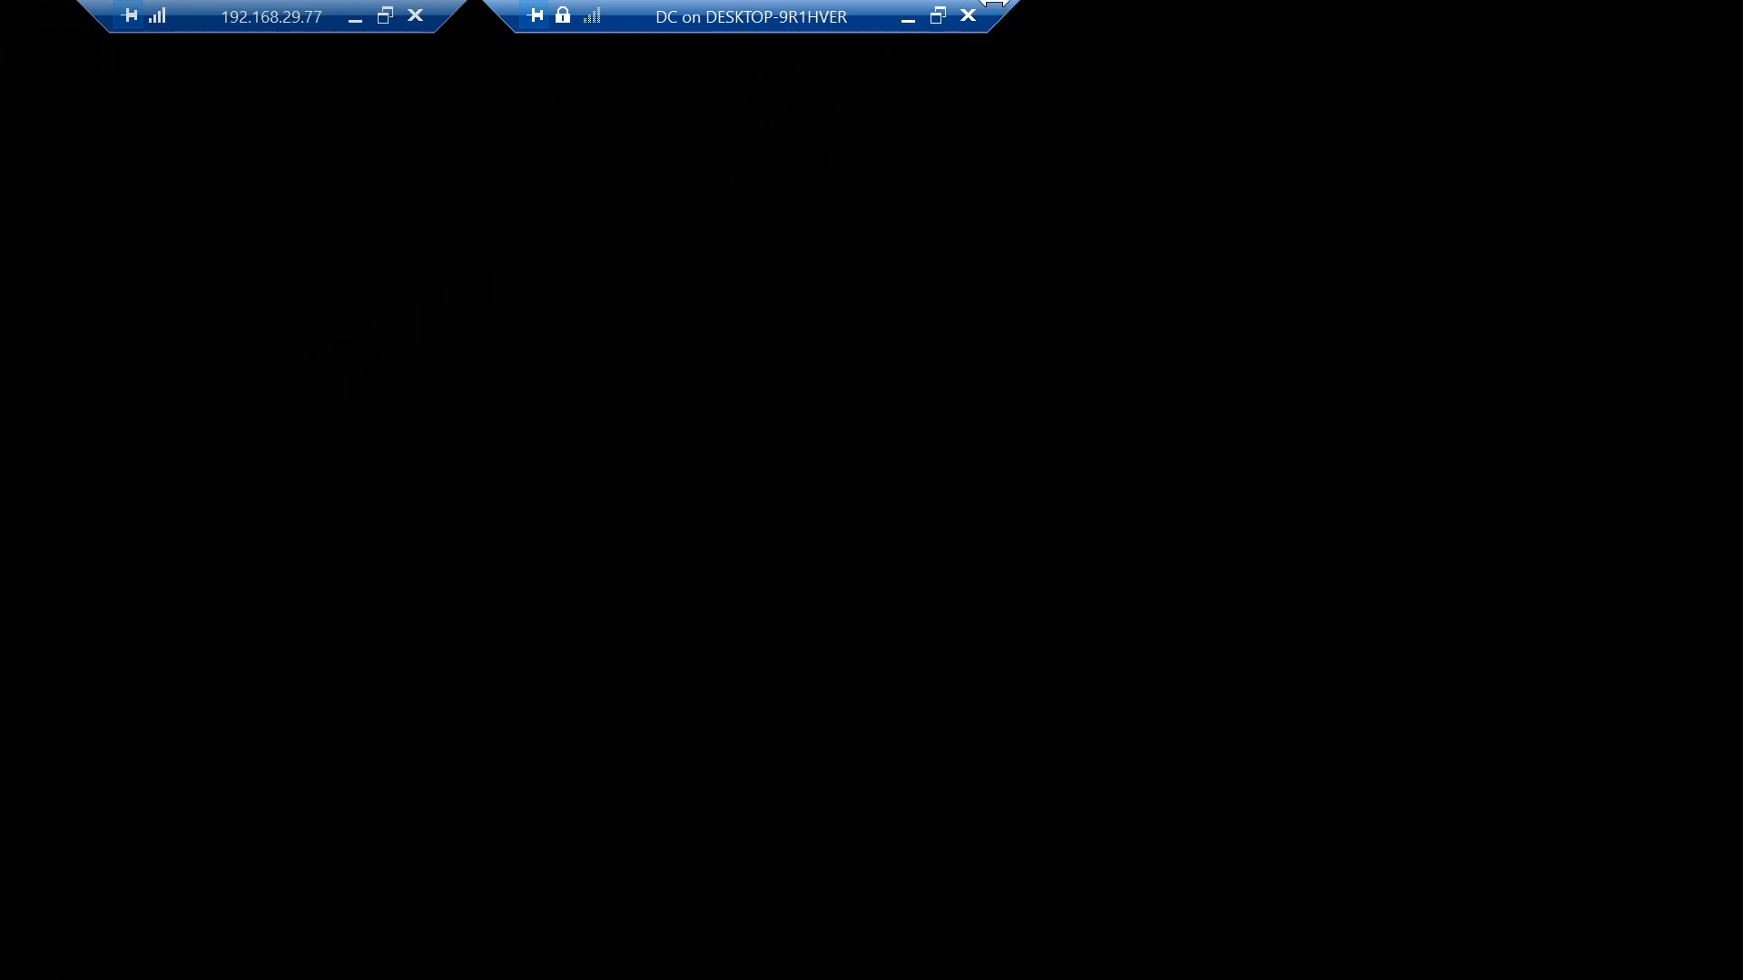
{"action": "left_click", "coordinate": [907, 16]}
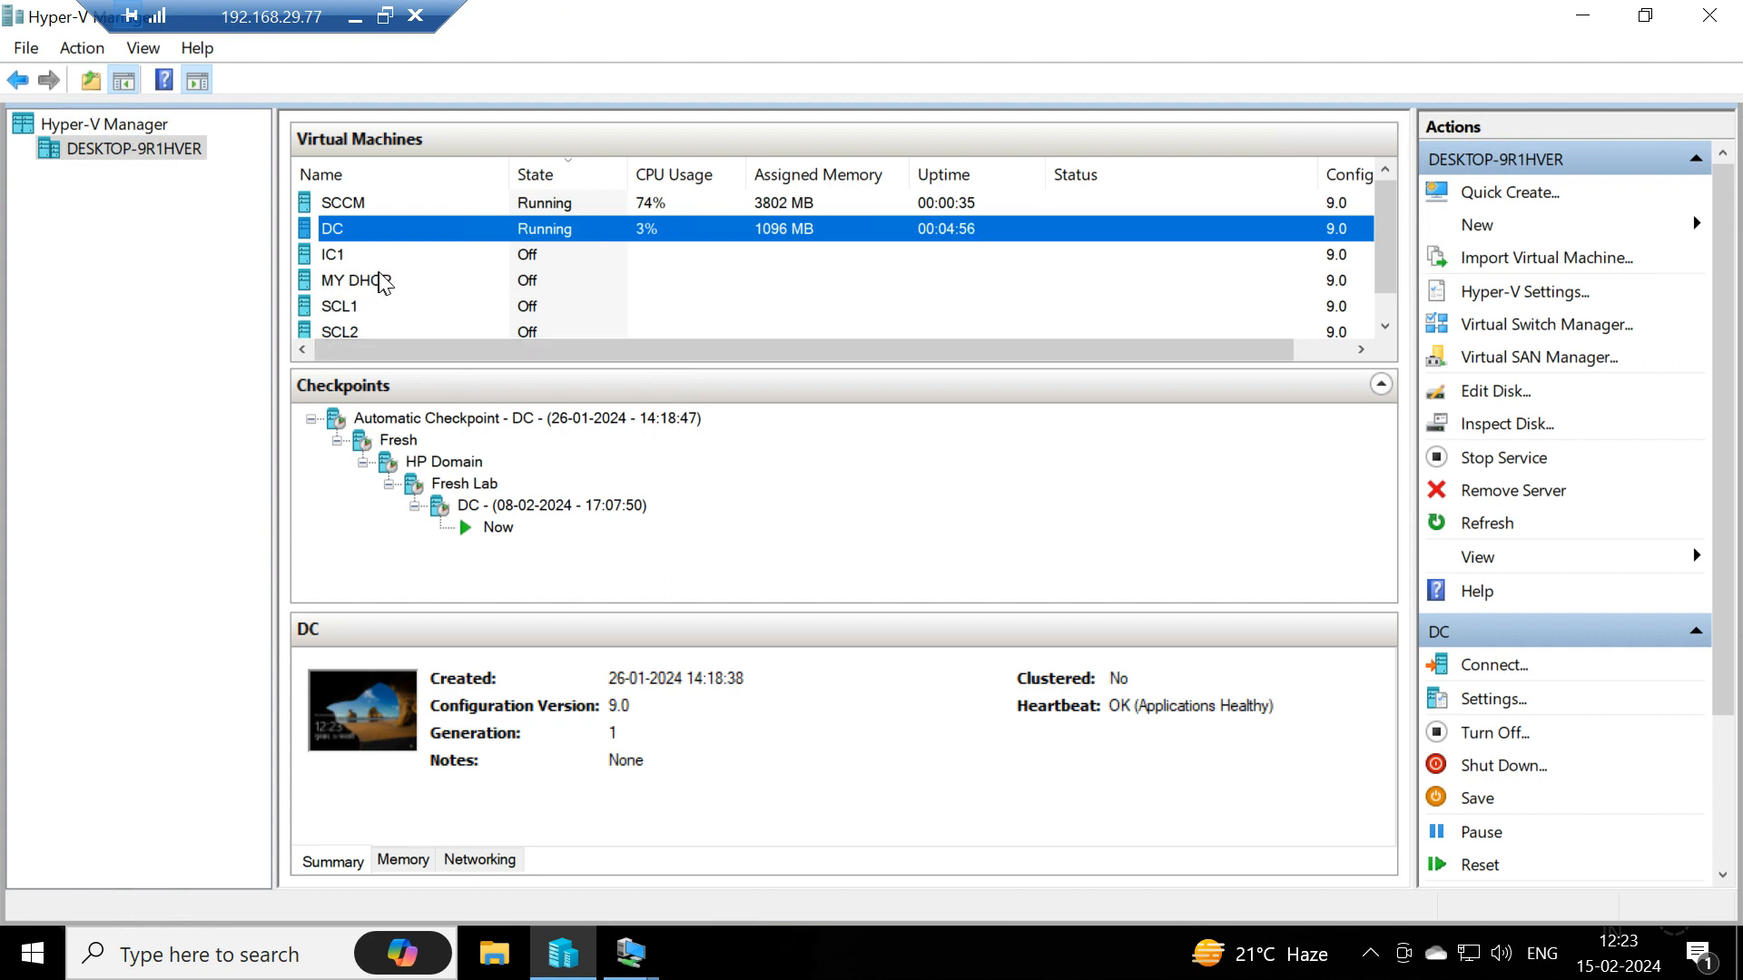
- Check the running virtual machines and connect to the SCCM virtual machine
{"action": "left_click", "coordinate": [380, 278]}
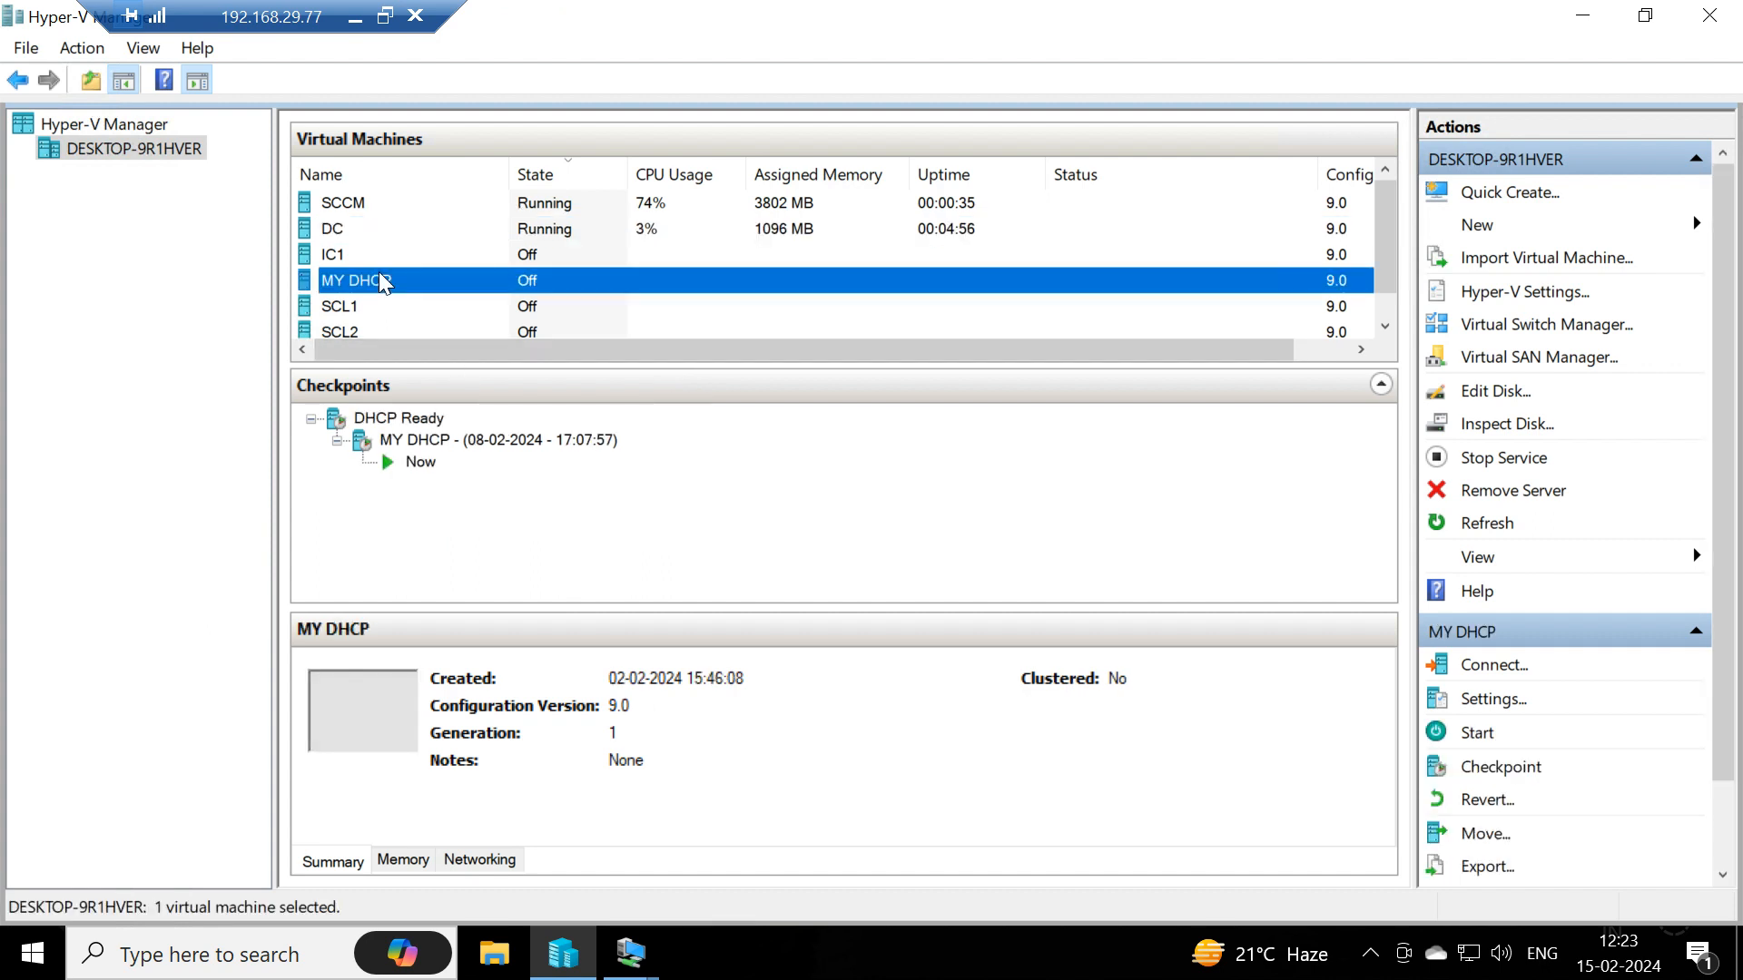
{"action": "left_click", "coordinate": [545, 233]}
{"action": "left_click", "coordinate": [554, 207]}
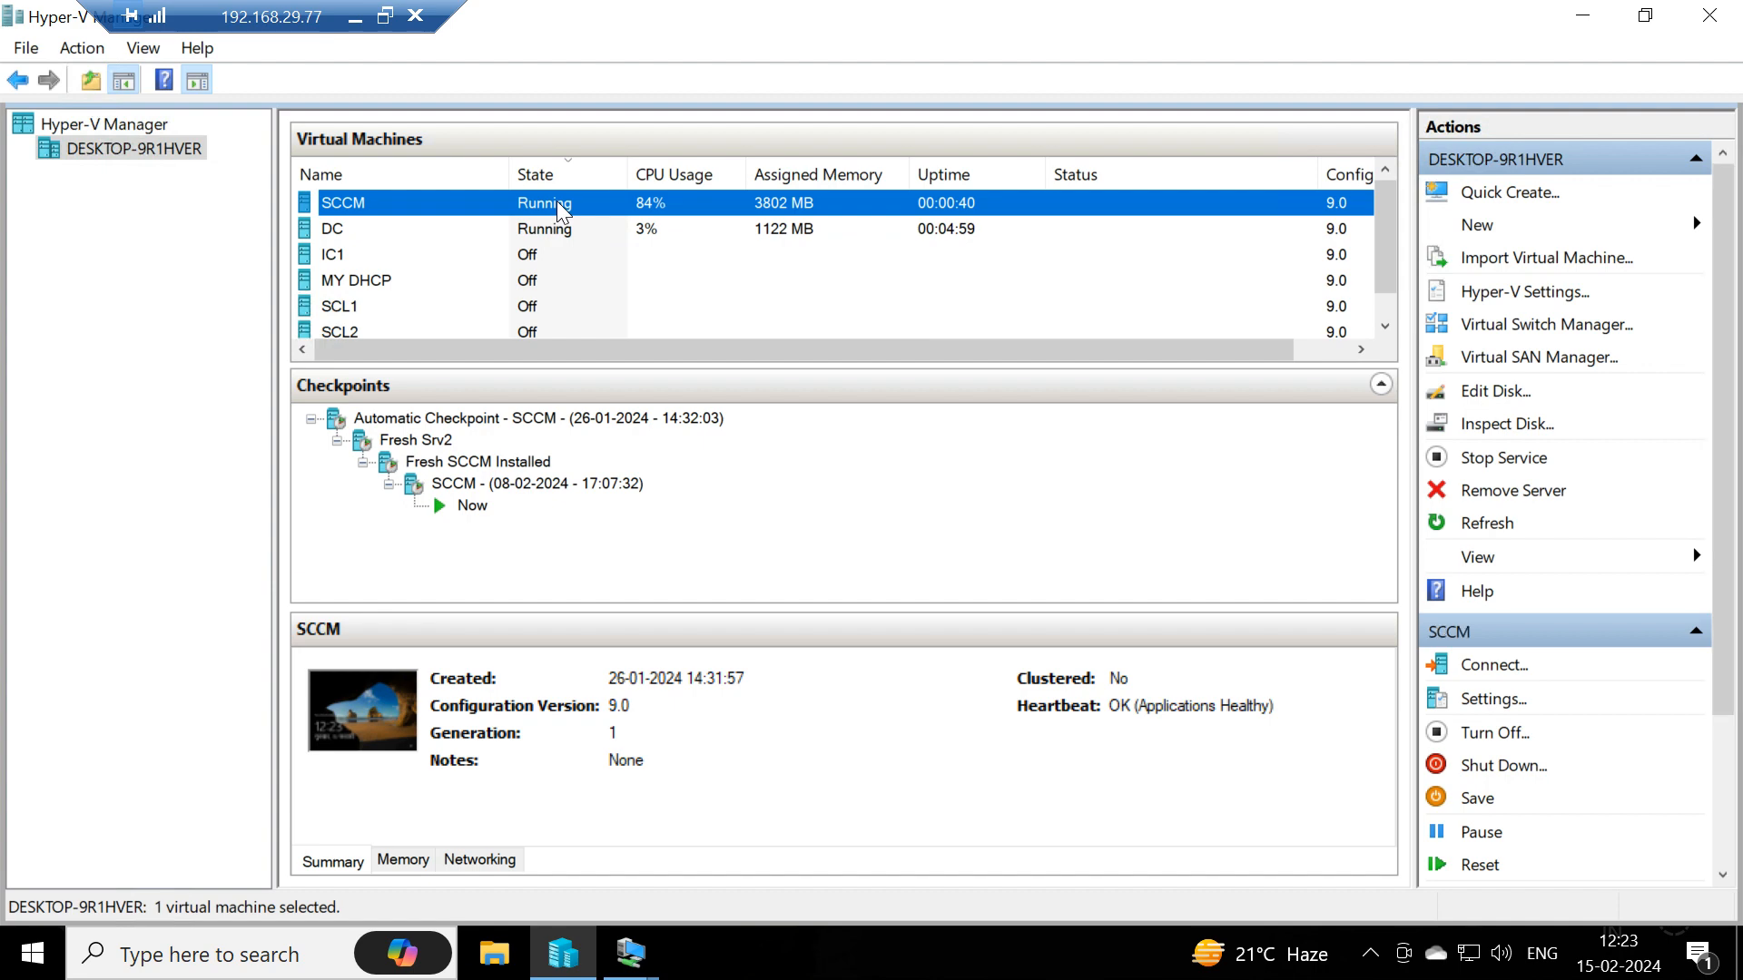
{"action": "left_click", "coordinate": [555, 234]}
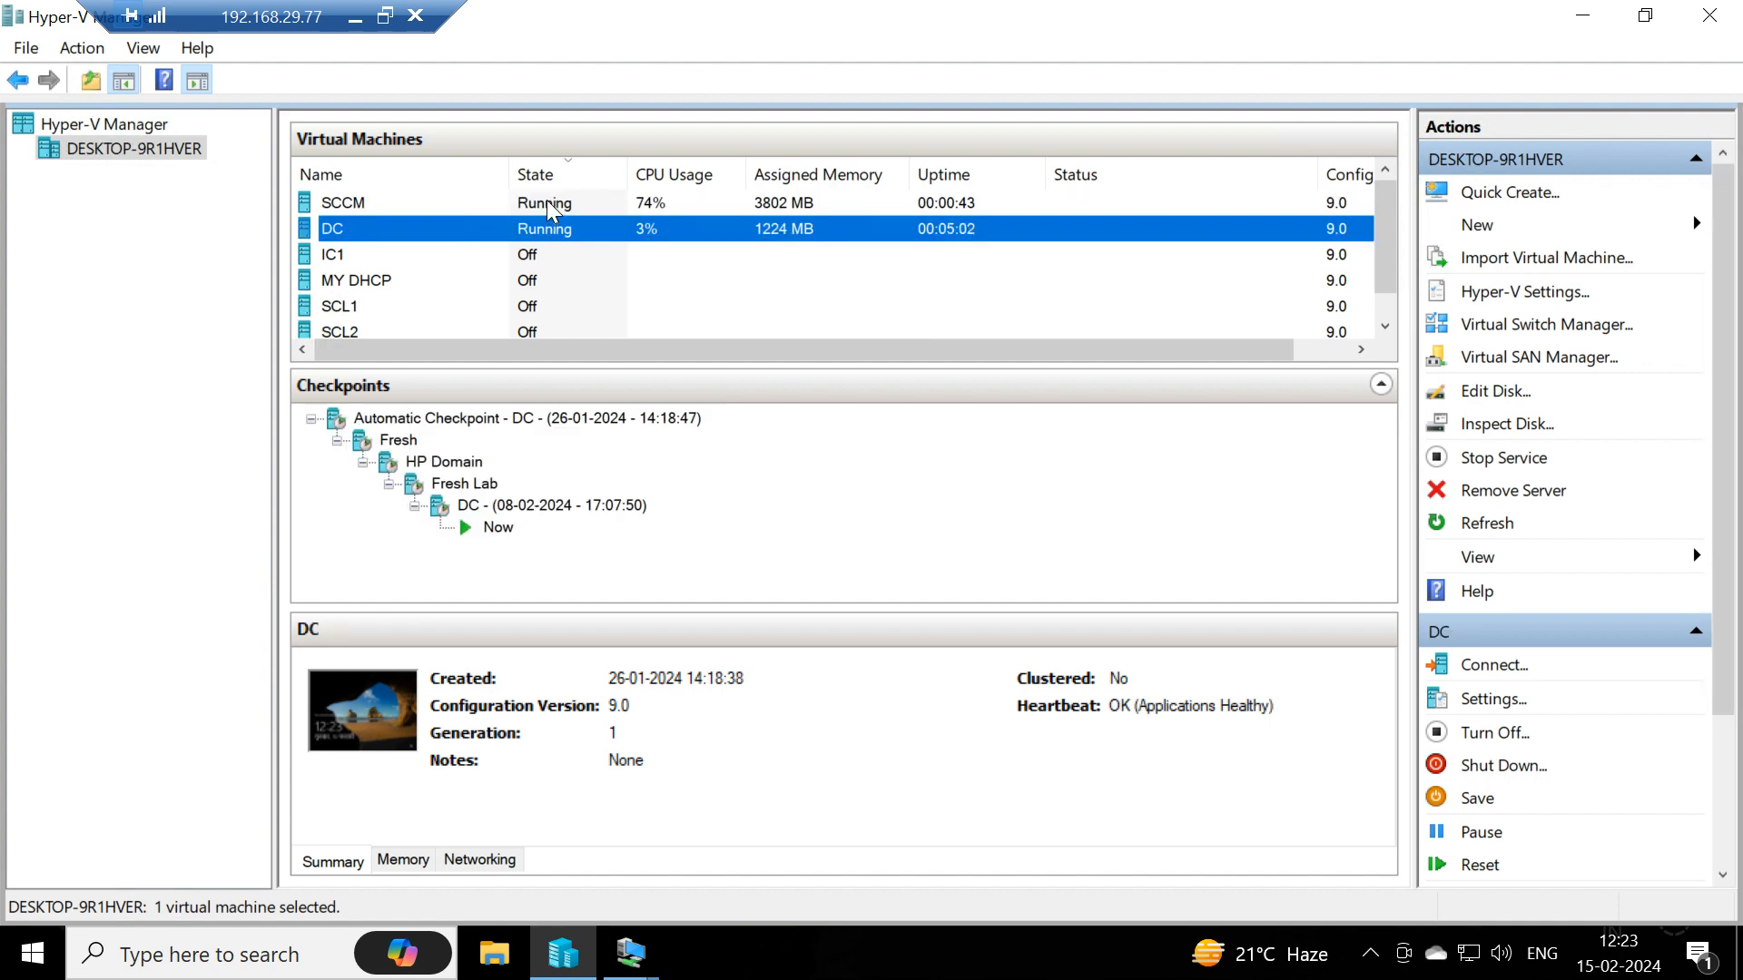
{"action": "left_click", "coordinate": [549, 207]}
{"action": "right_click", "coordinate": [549, 207]}
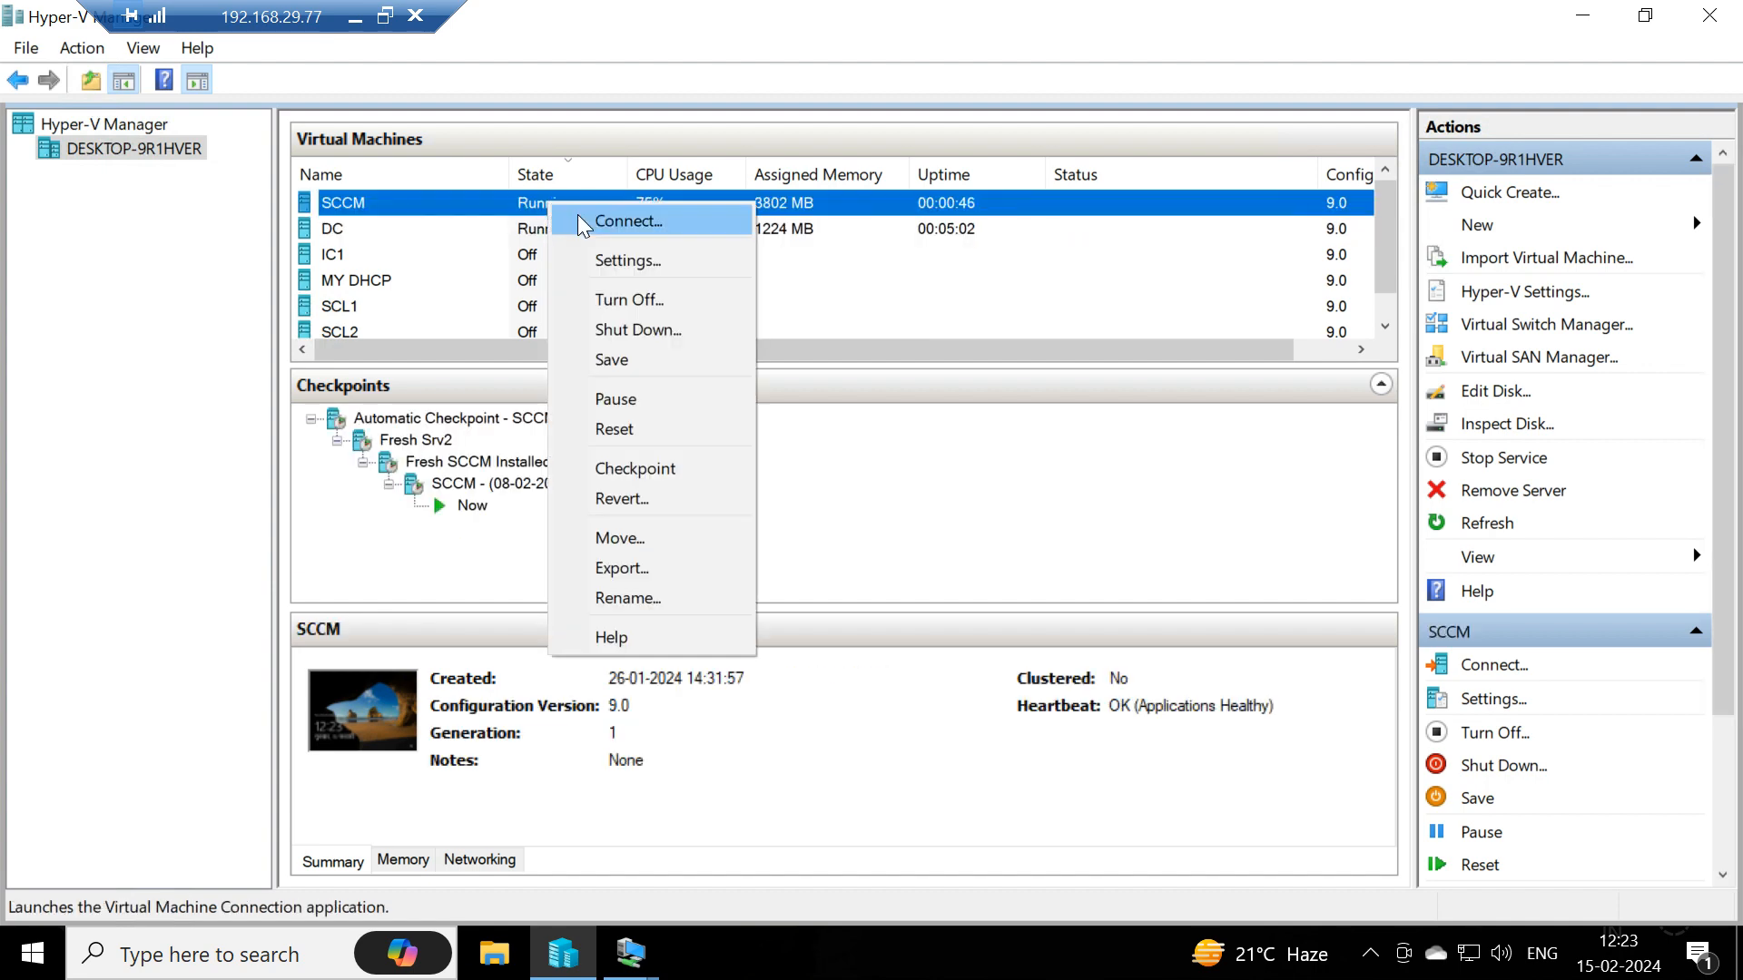
{"action": "left_click", "coordinate": [577, 219]}
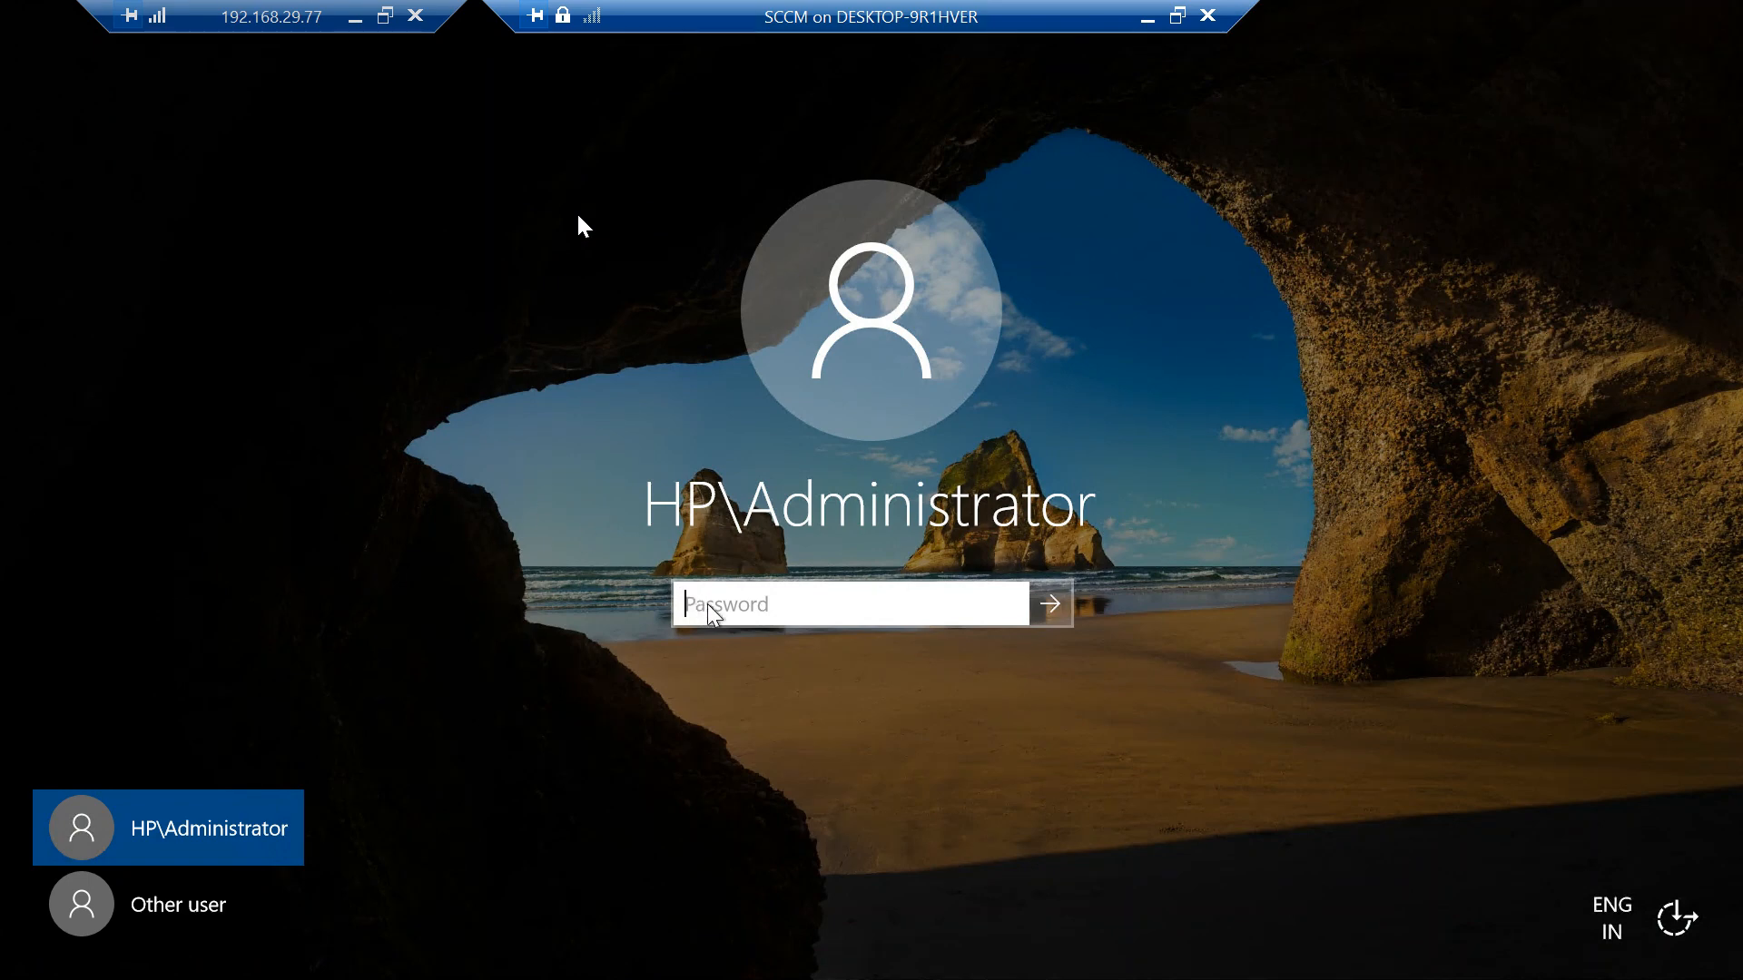
- Enter the HP\Administrator account password on the SCCM sign-in screen
{"action": "type", "text": "*********"}
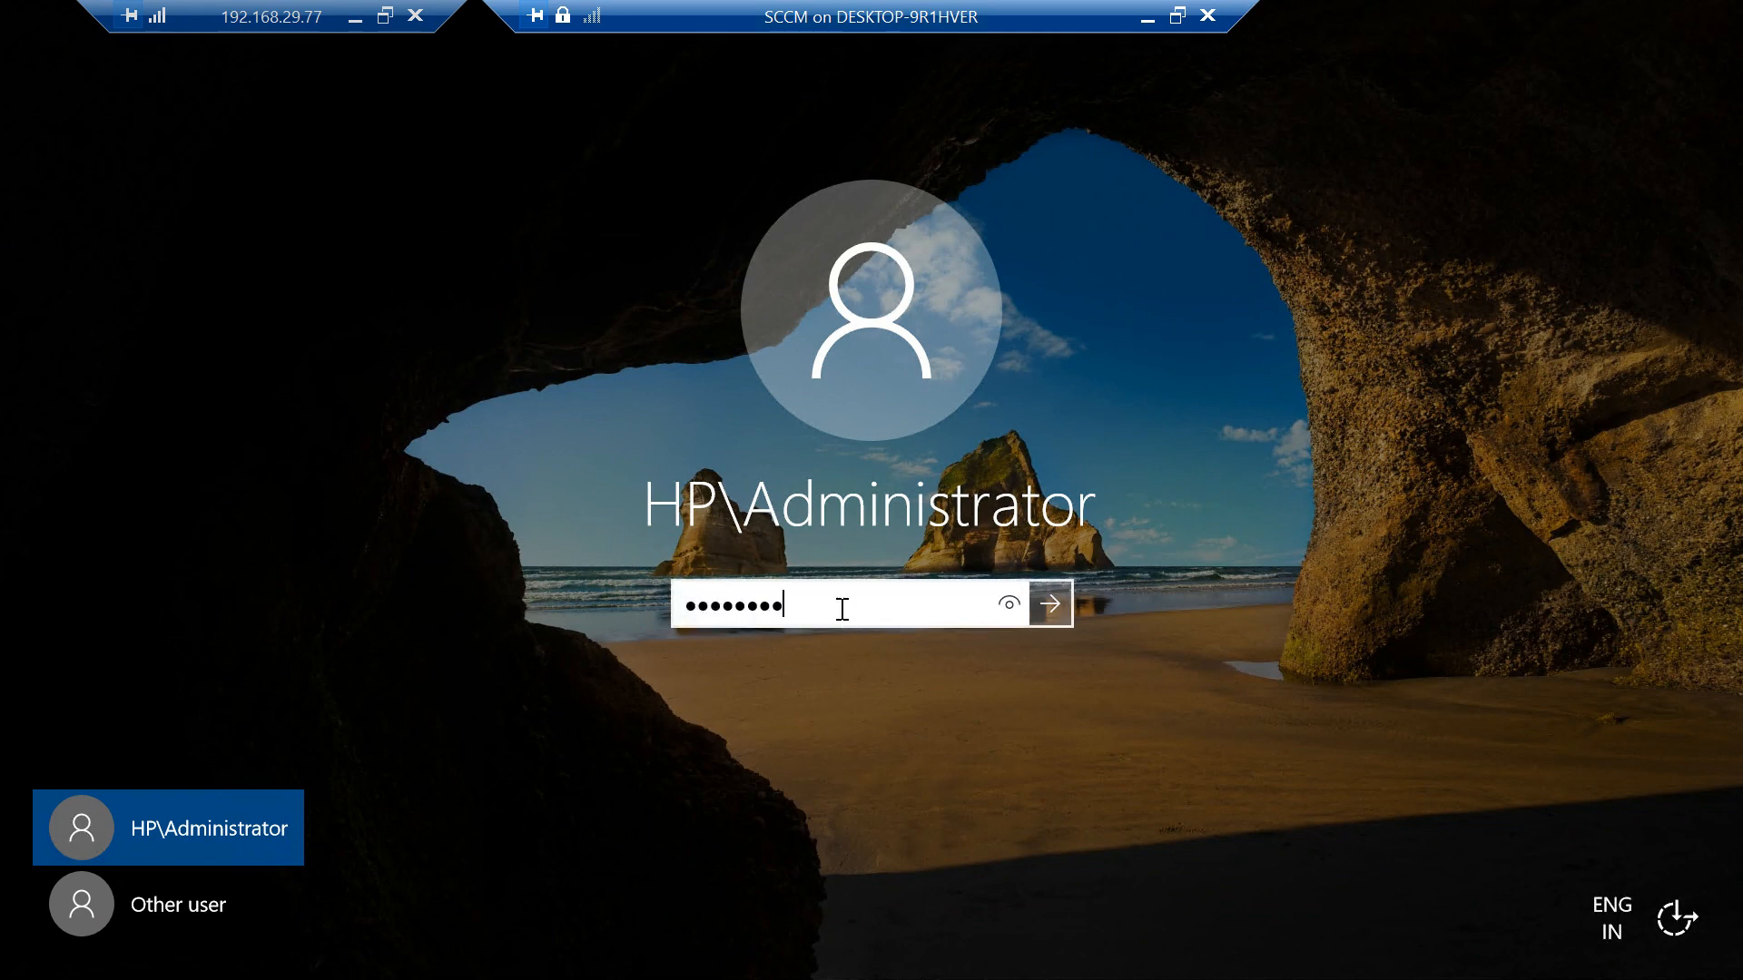
{"action": "key", "text": "Return"}
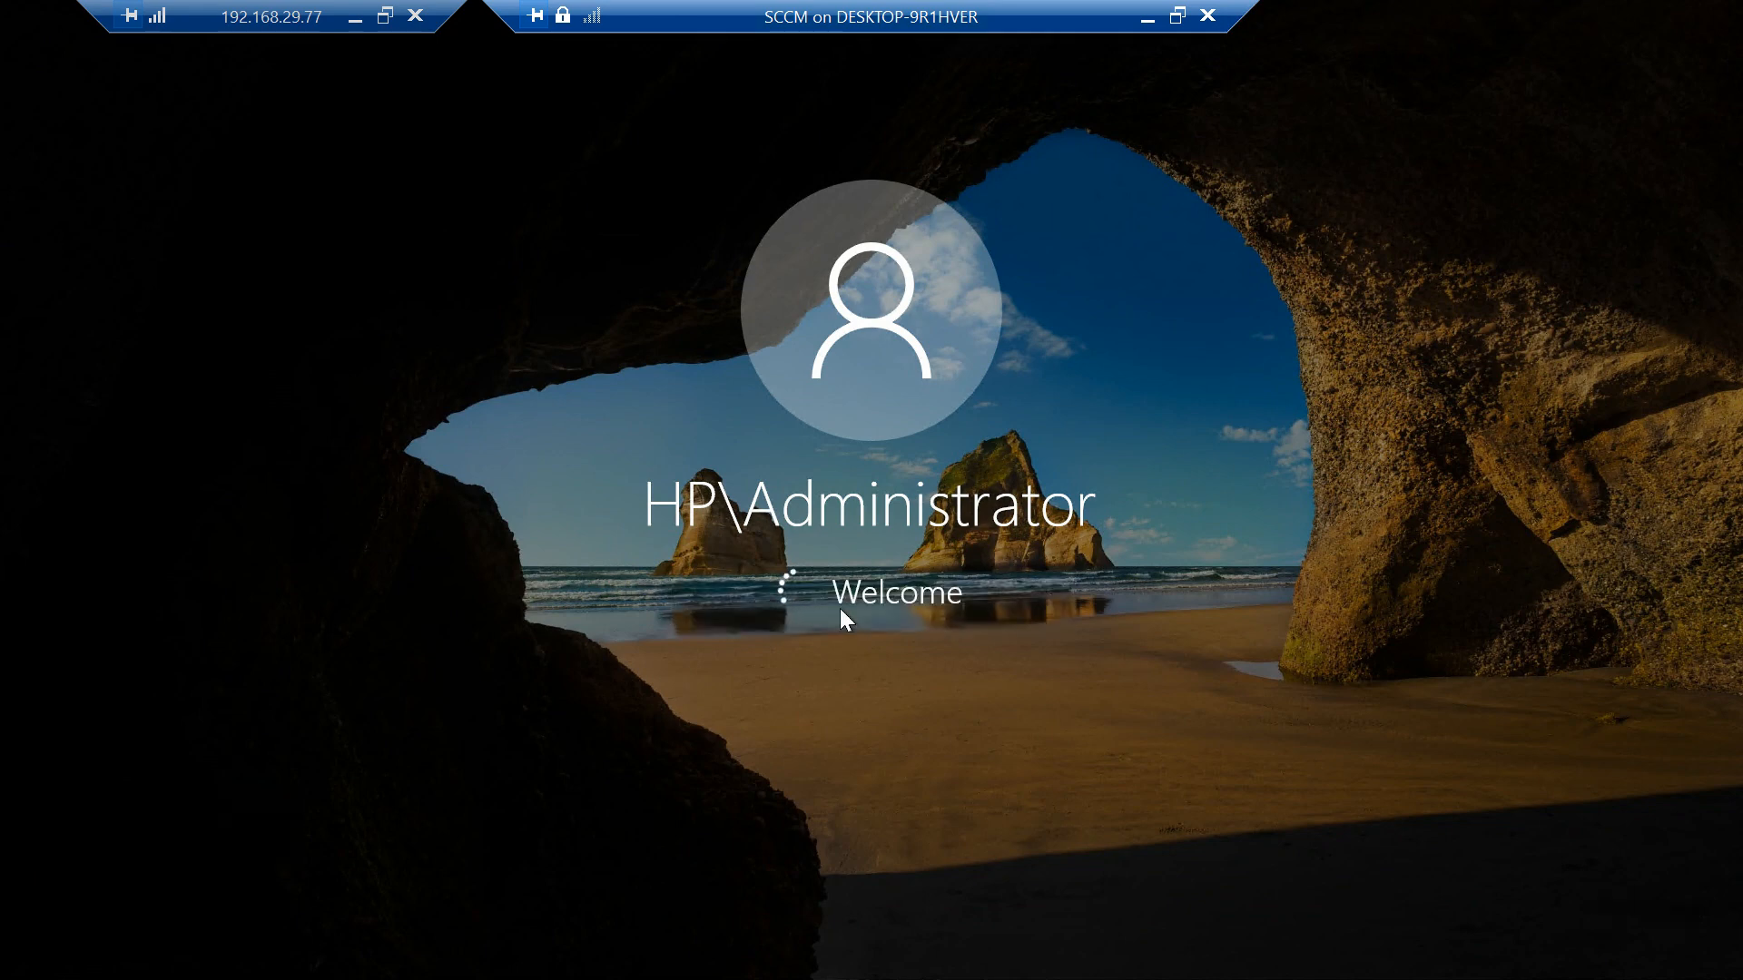
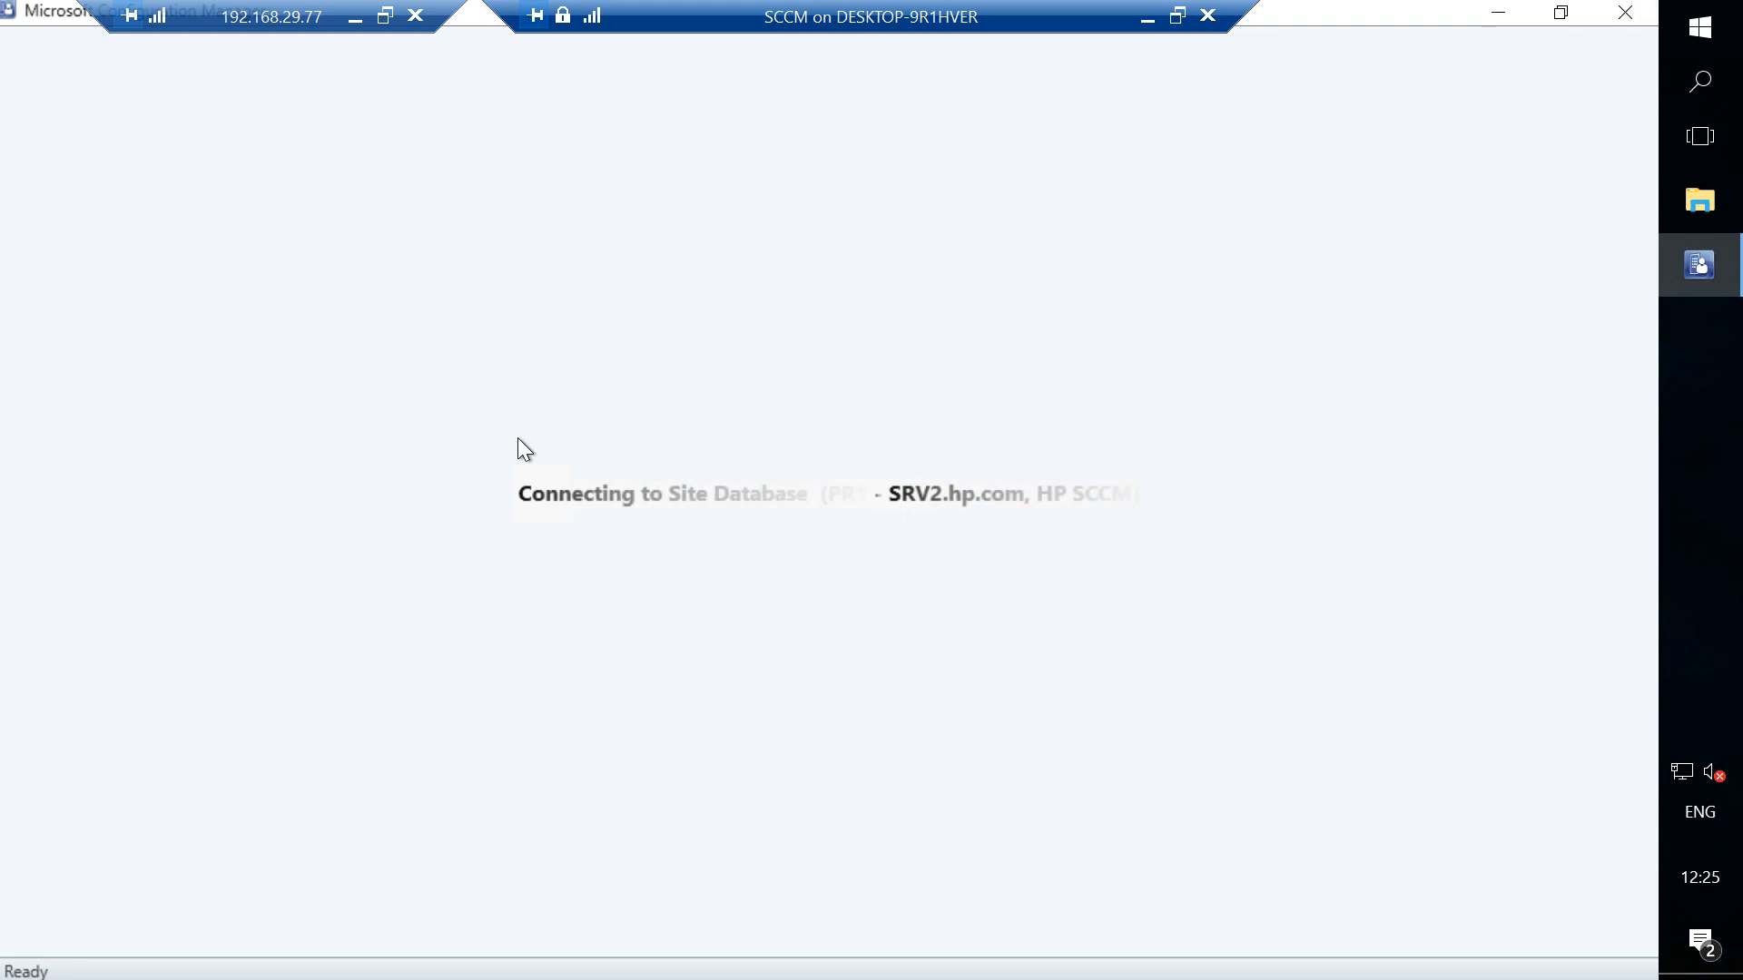
- Open Report Server Configuration Manager, connect to the SRV2 SSRS instance, and open its E-mail Settings page
{"action": "left_click", "coordinate": [1725, 36]}
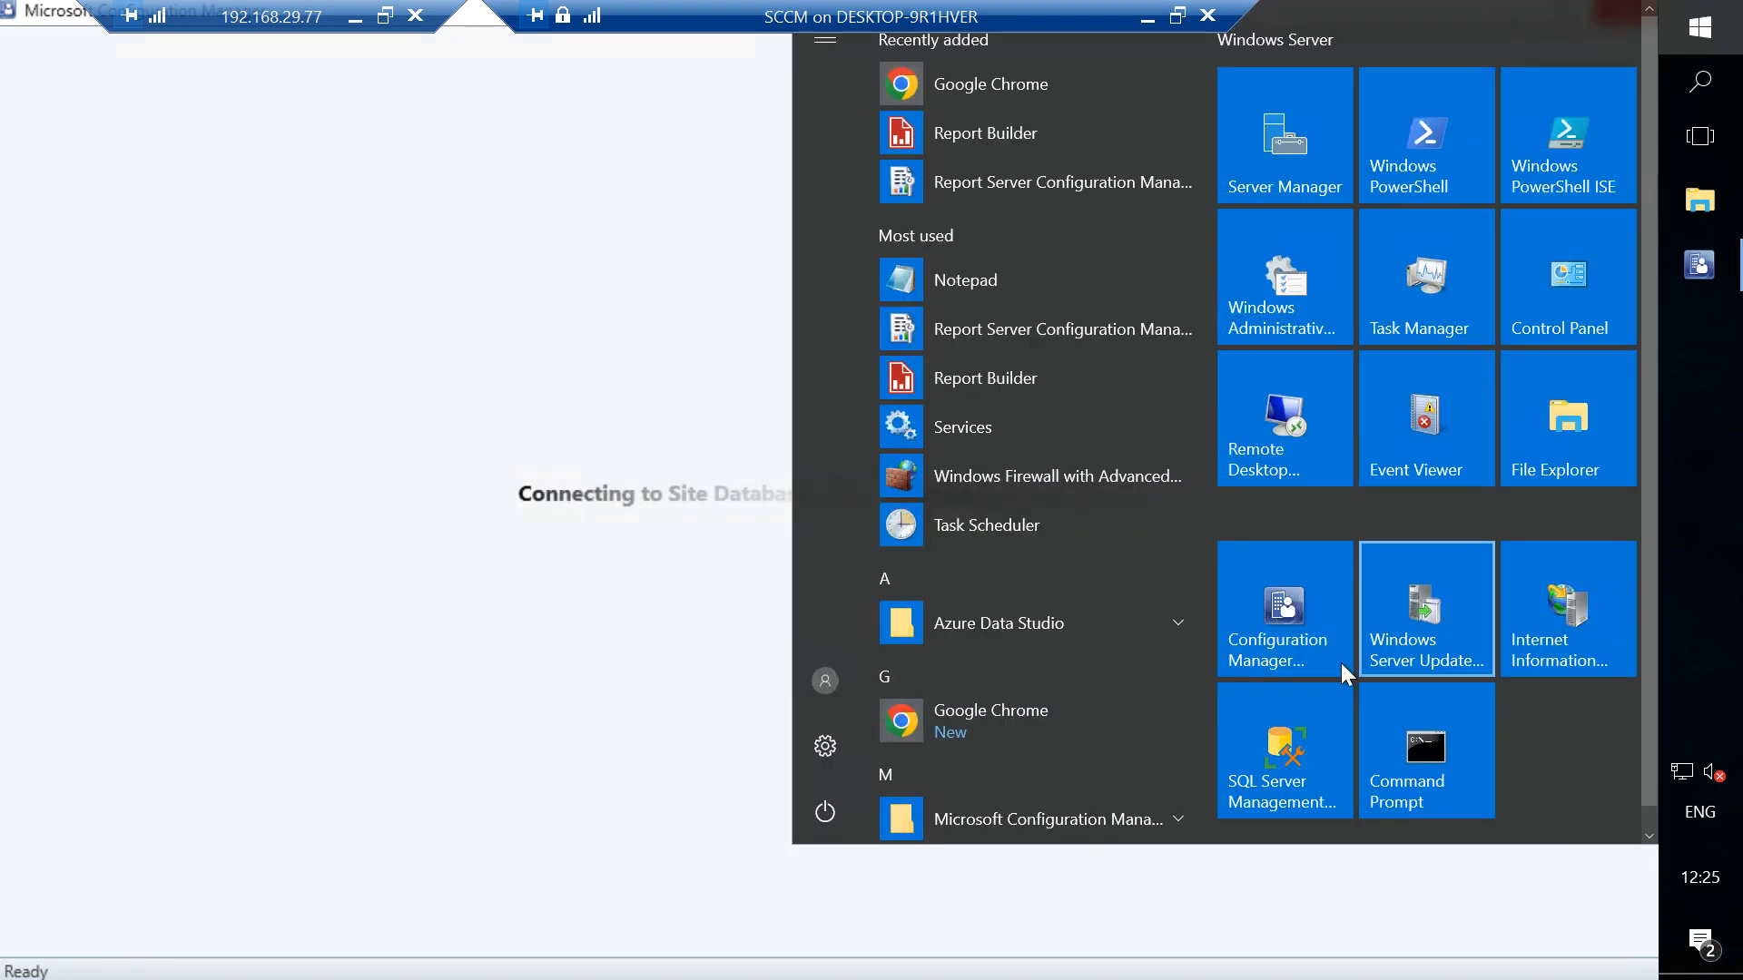
{"action": "left_click", "coordinate": [978, 327]}
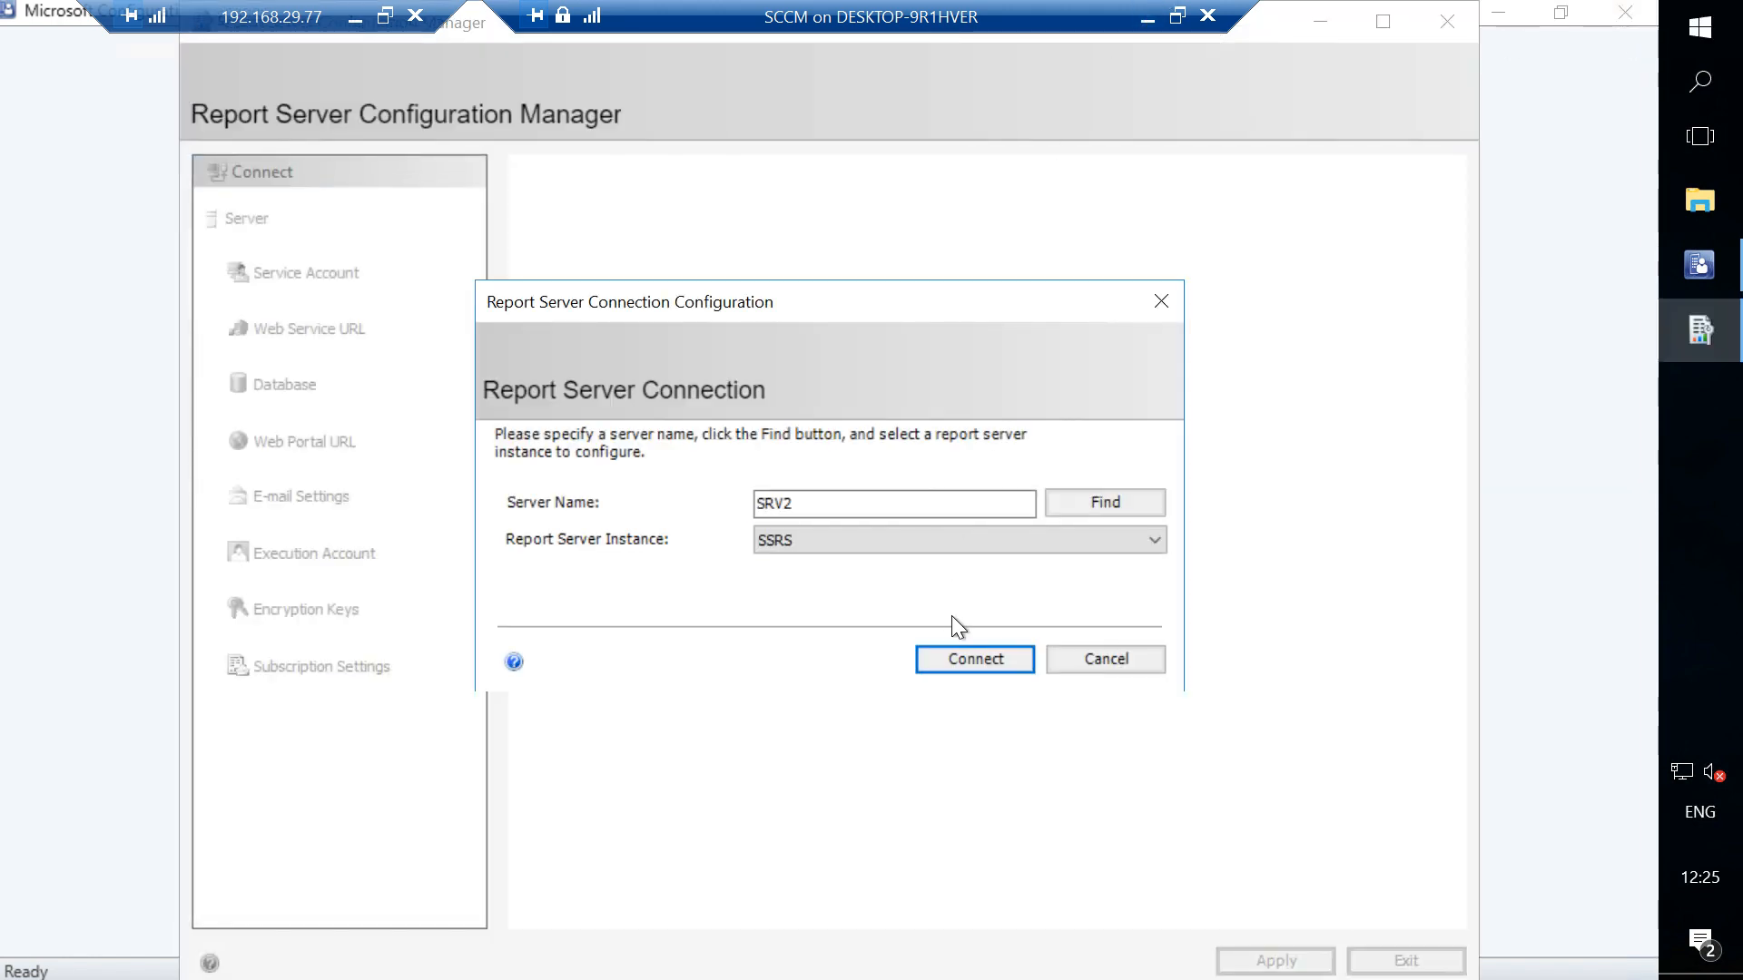
{"action": "left_click", "coordinate": [956, 666]}
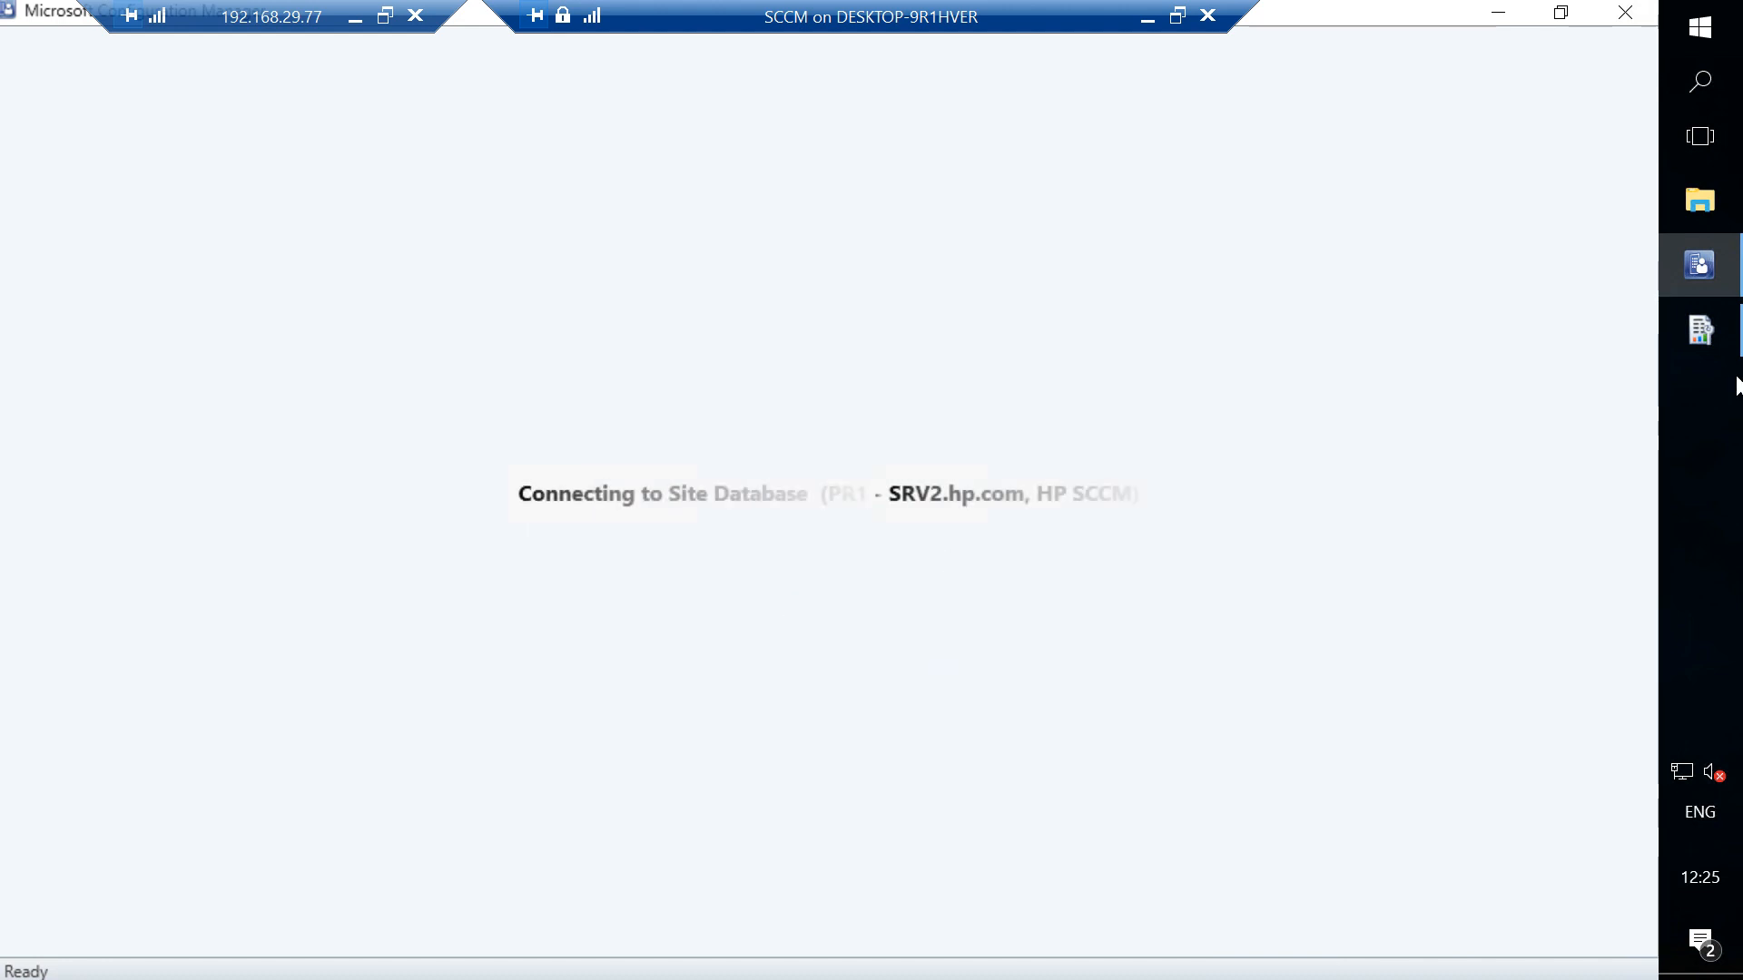
{"action": "left_click", "coordinate": [1712, 356]}
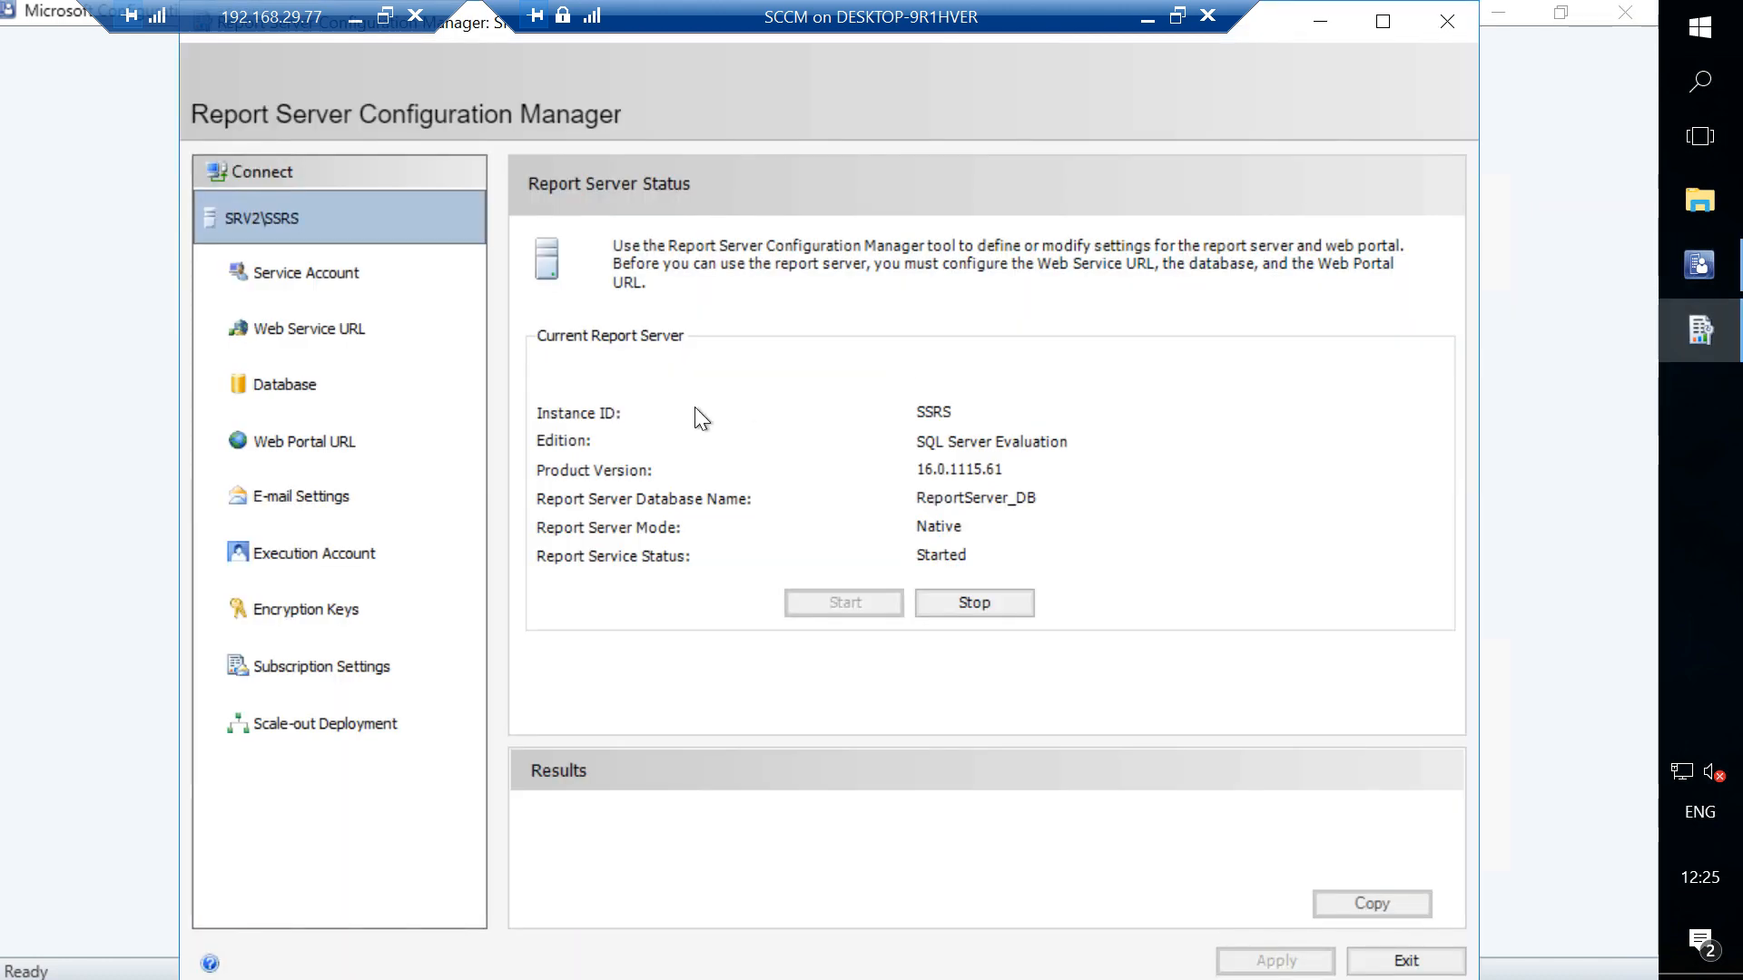
{"action": "left_click", "coordinate": [295, 505]}
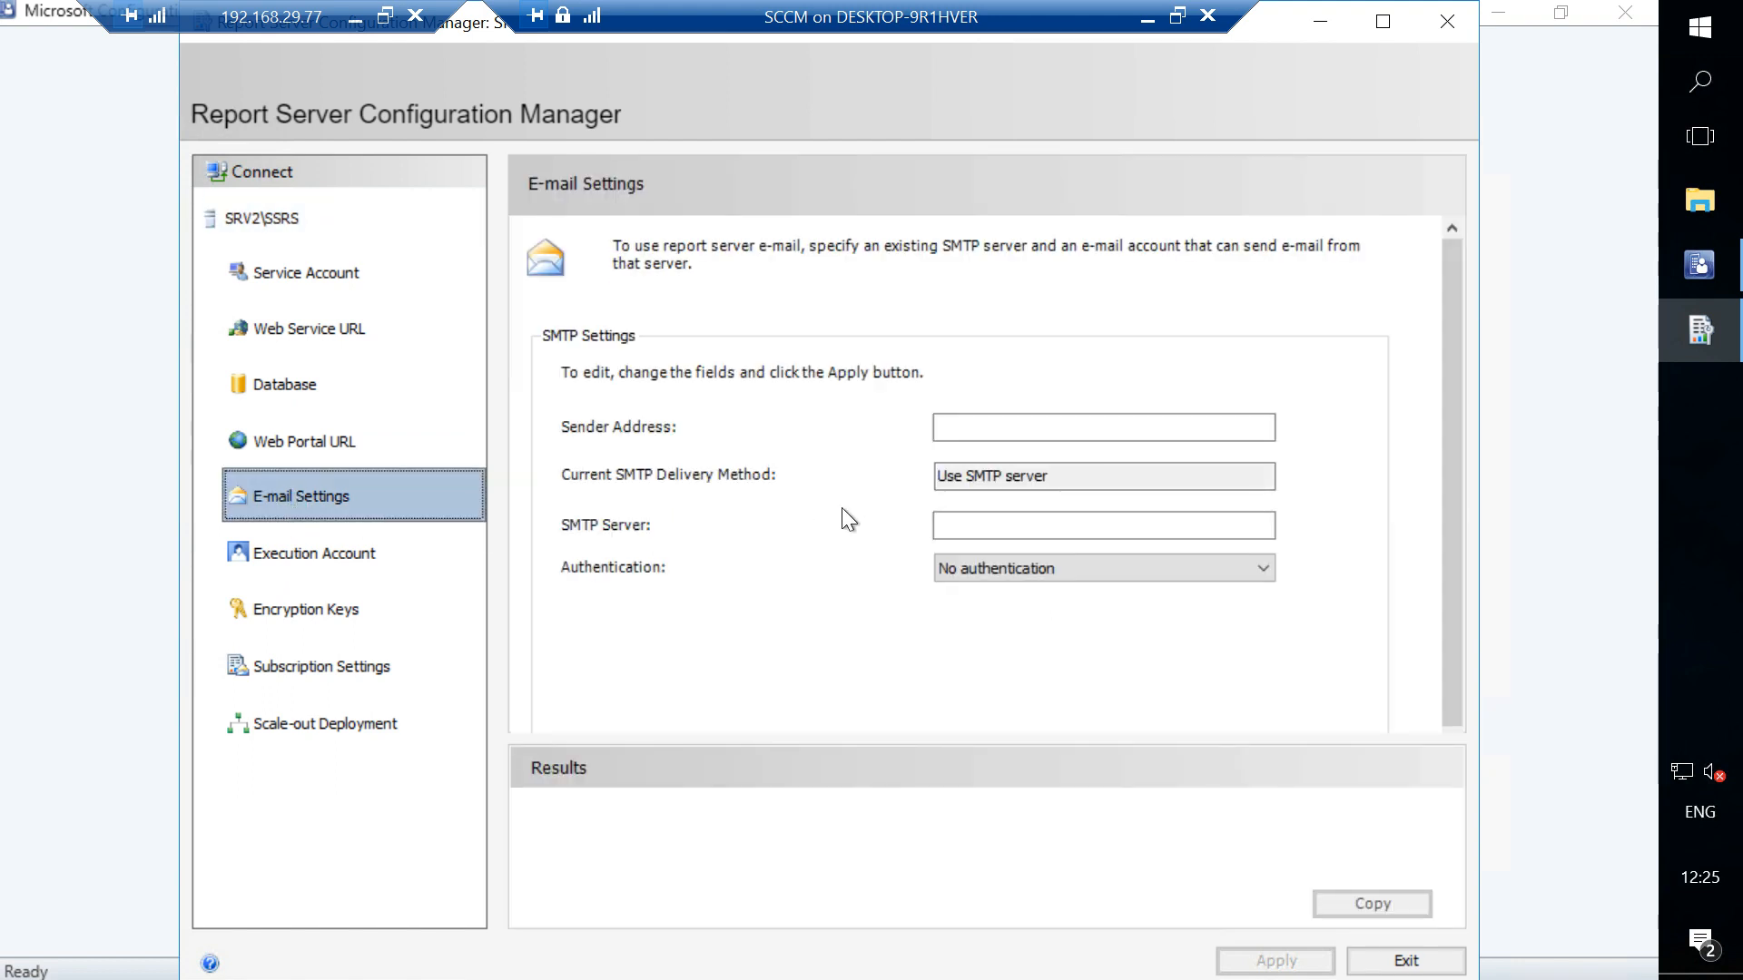
- Inspect the SMTP sender, server and authentication options, then close Report Server Configuration Manager
{"action": "left_click", "coordinate": [975, 422]}
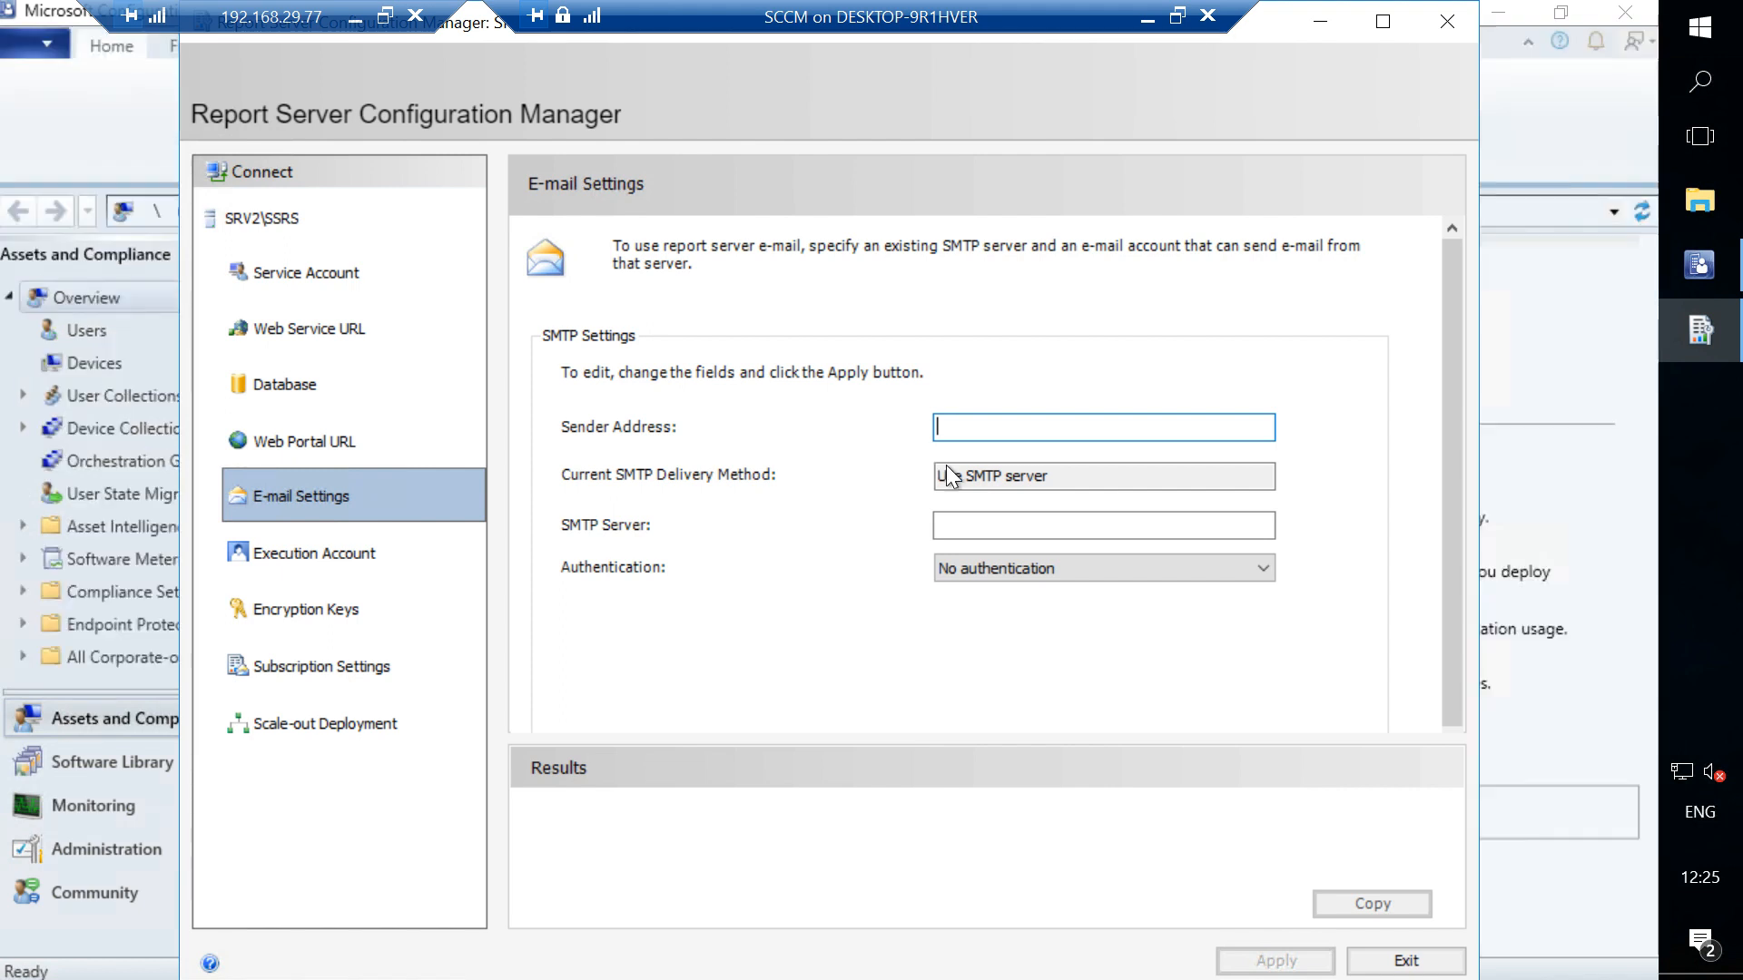
{"action": "left_click", "coordinate": [985, 479]}
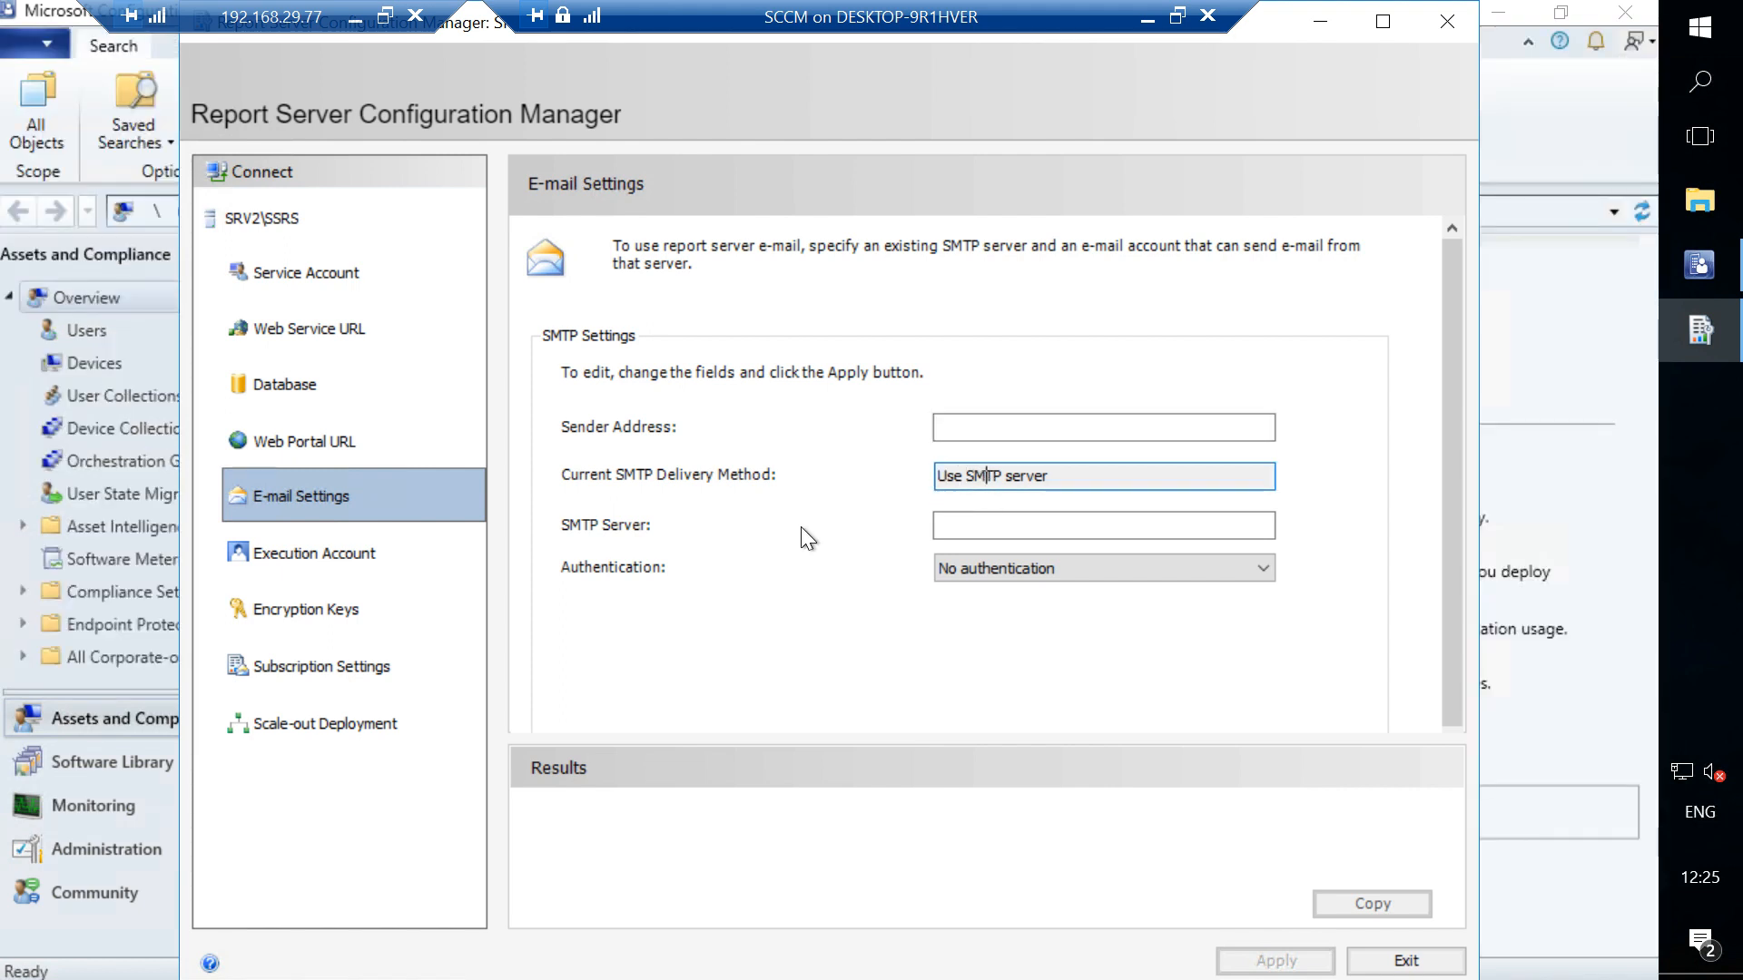
{"action": "left_click", "coordinate": [985, 531]}
{"action": "left_click", "coordinate": [997, 570]}
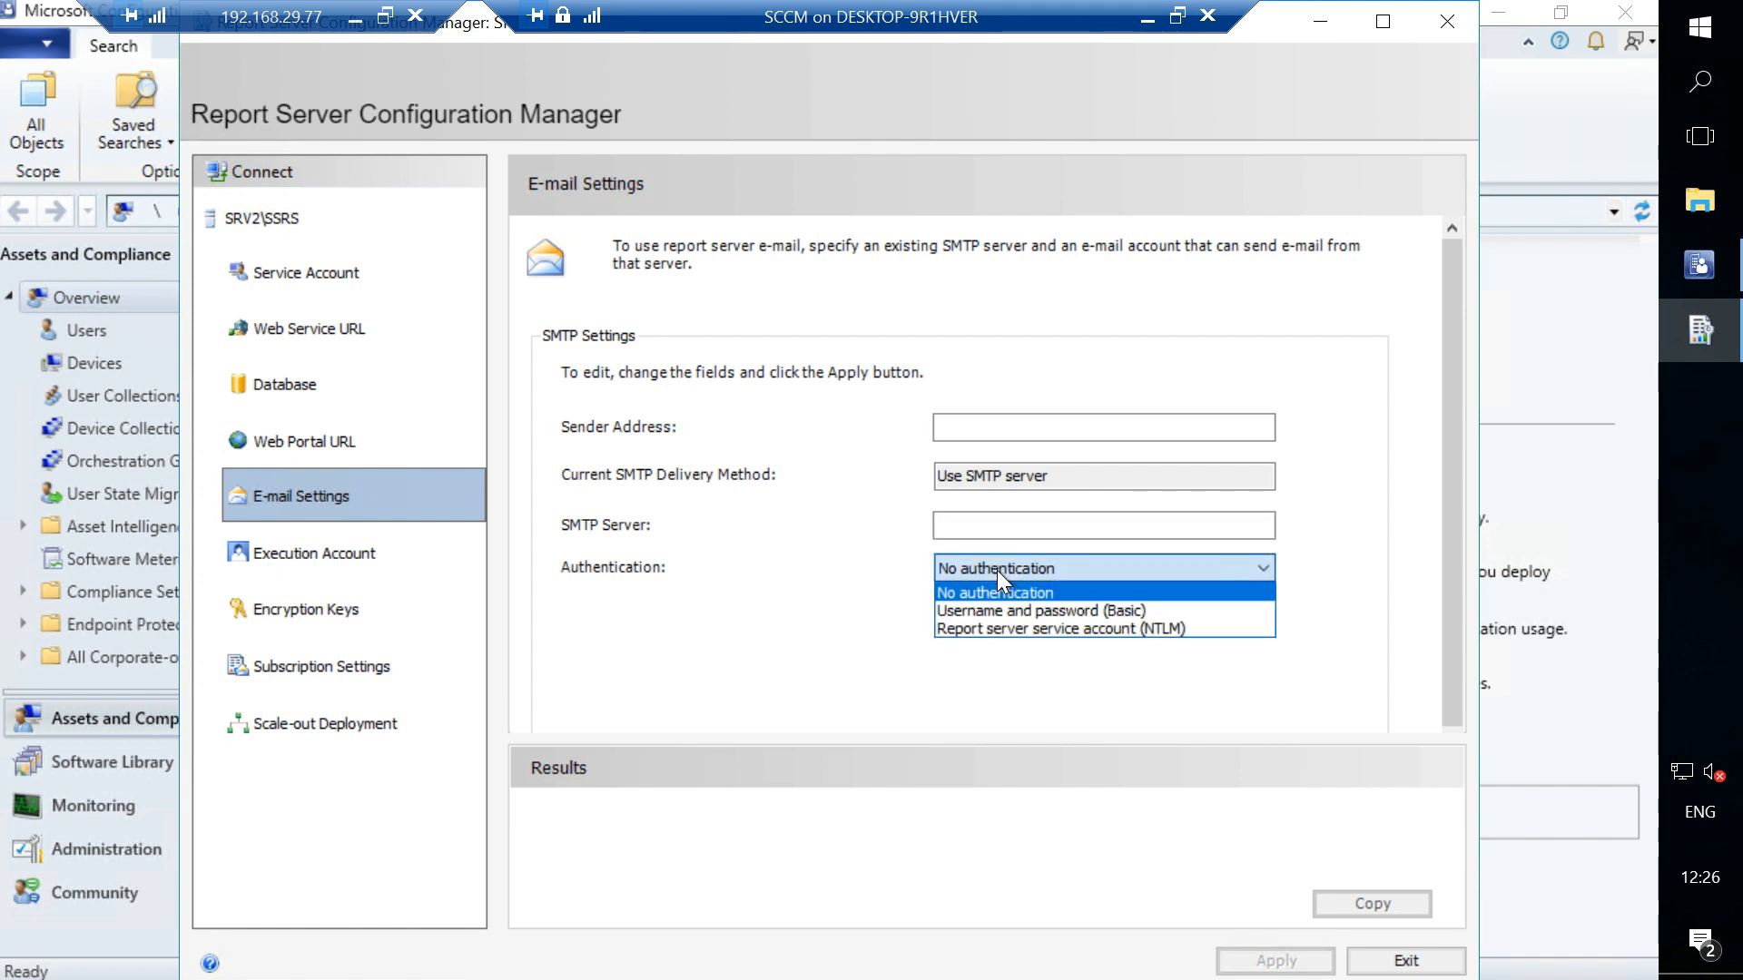
{"action": "left_click", "coordinate": [819, 621]}
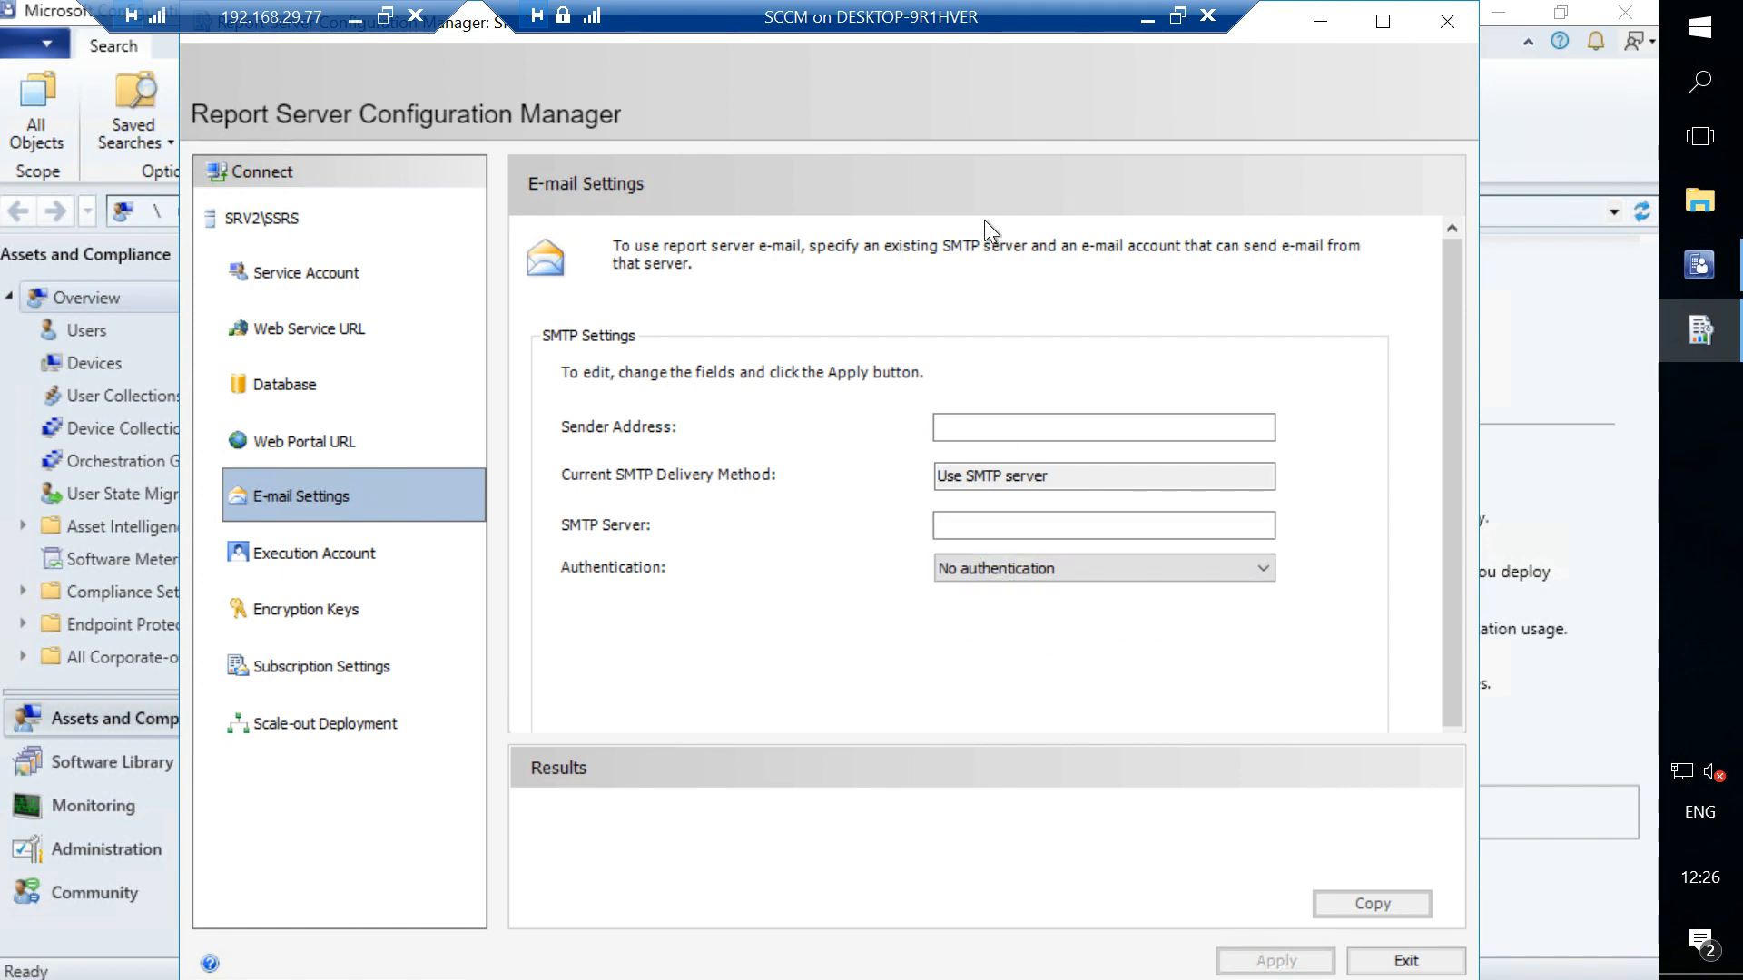
{"action": "left_click", "coordinate": [1445, 23]}
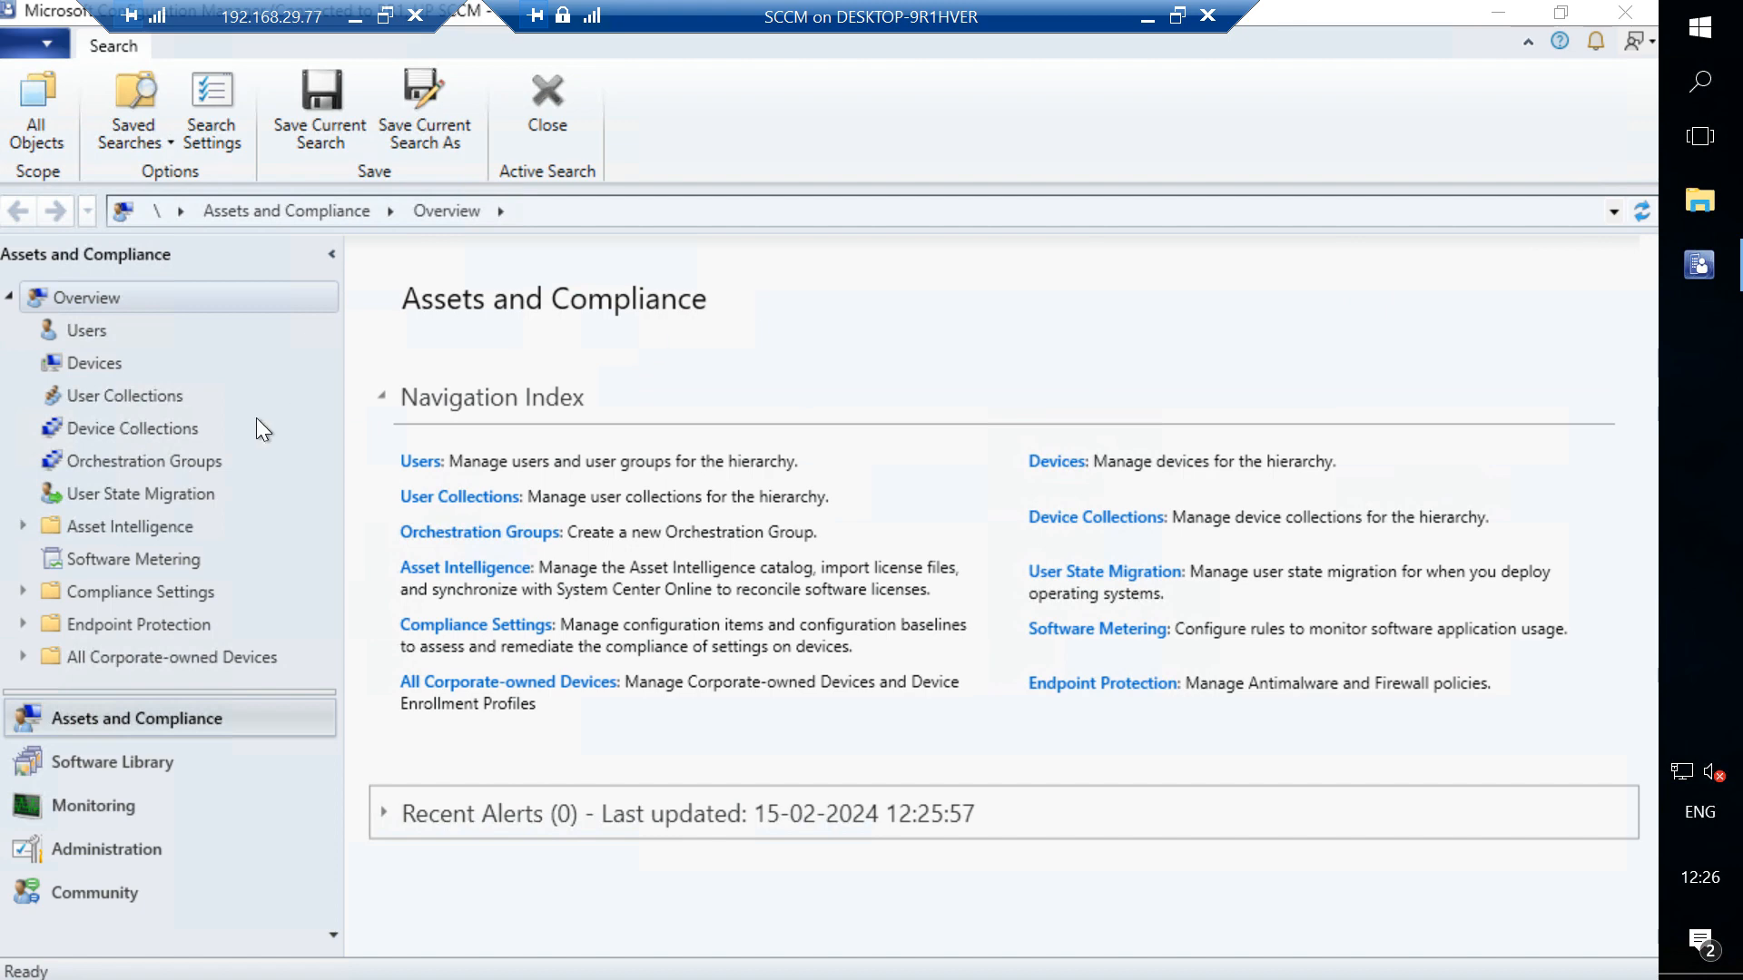
- Expand Monitoring > Reporting > Reports and start creating a subscription for the selected report
{"action": "left_click", "coordinate": [74, 803]}
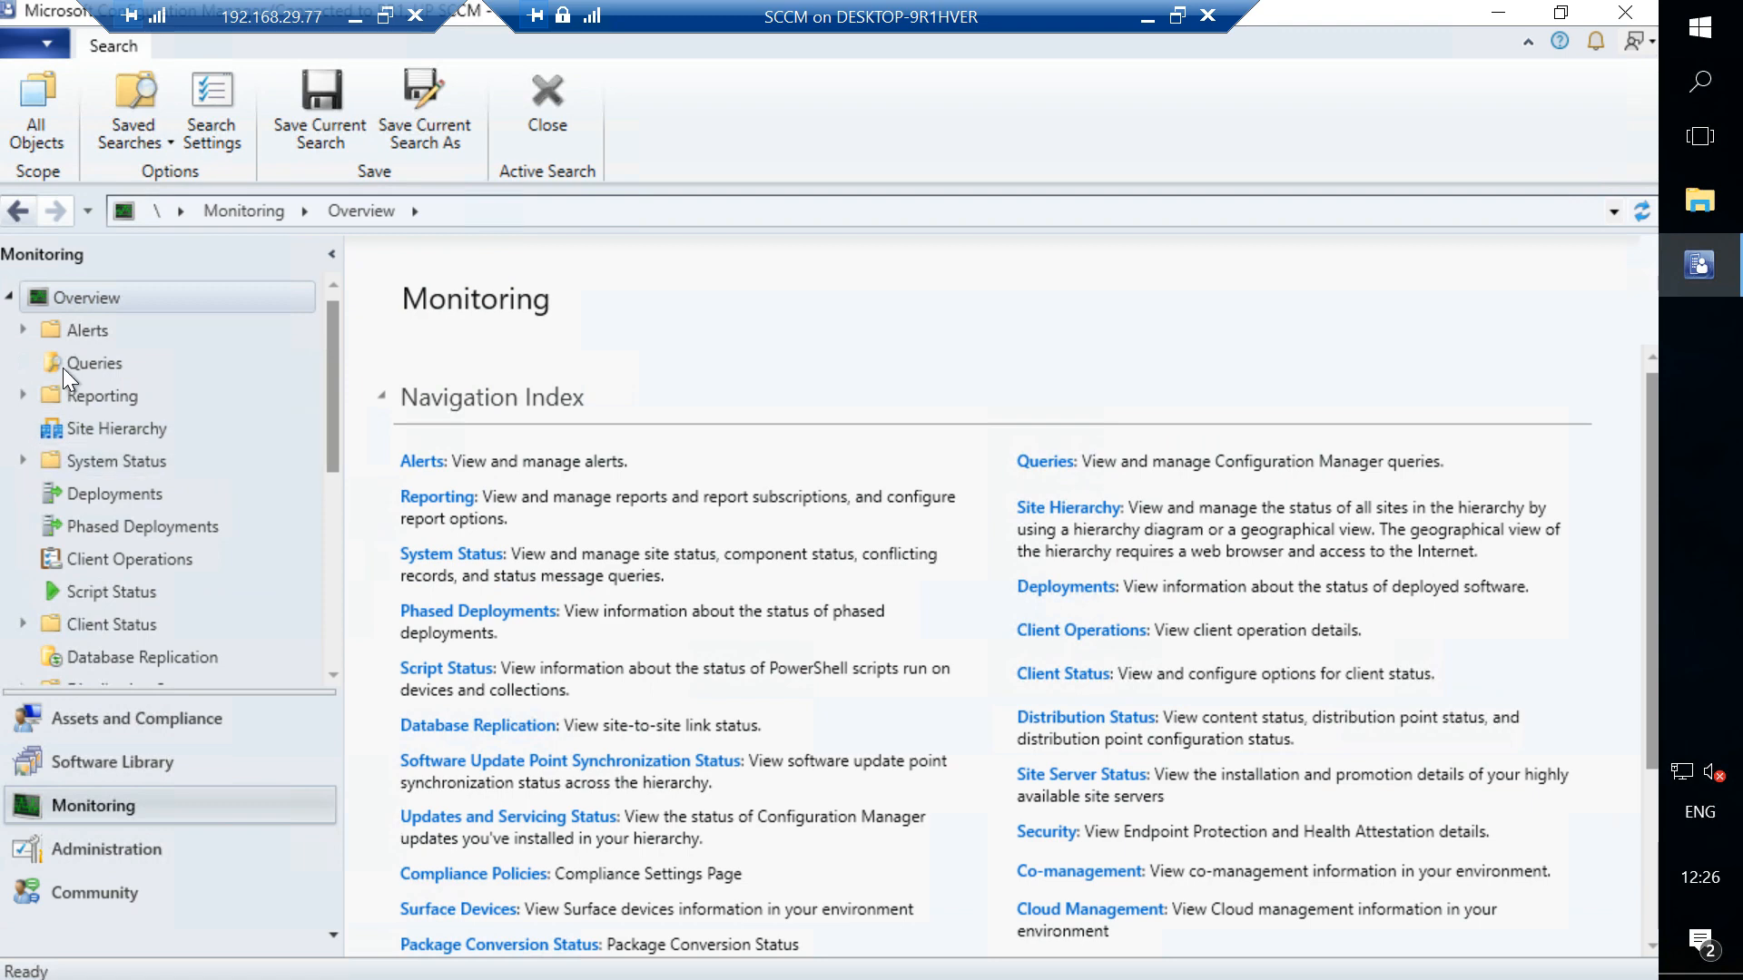
{"action": "left_click", "coordinate": [22, 395]}
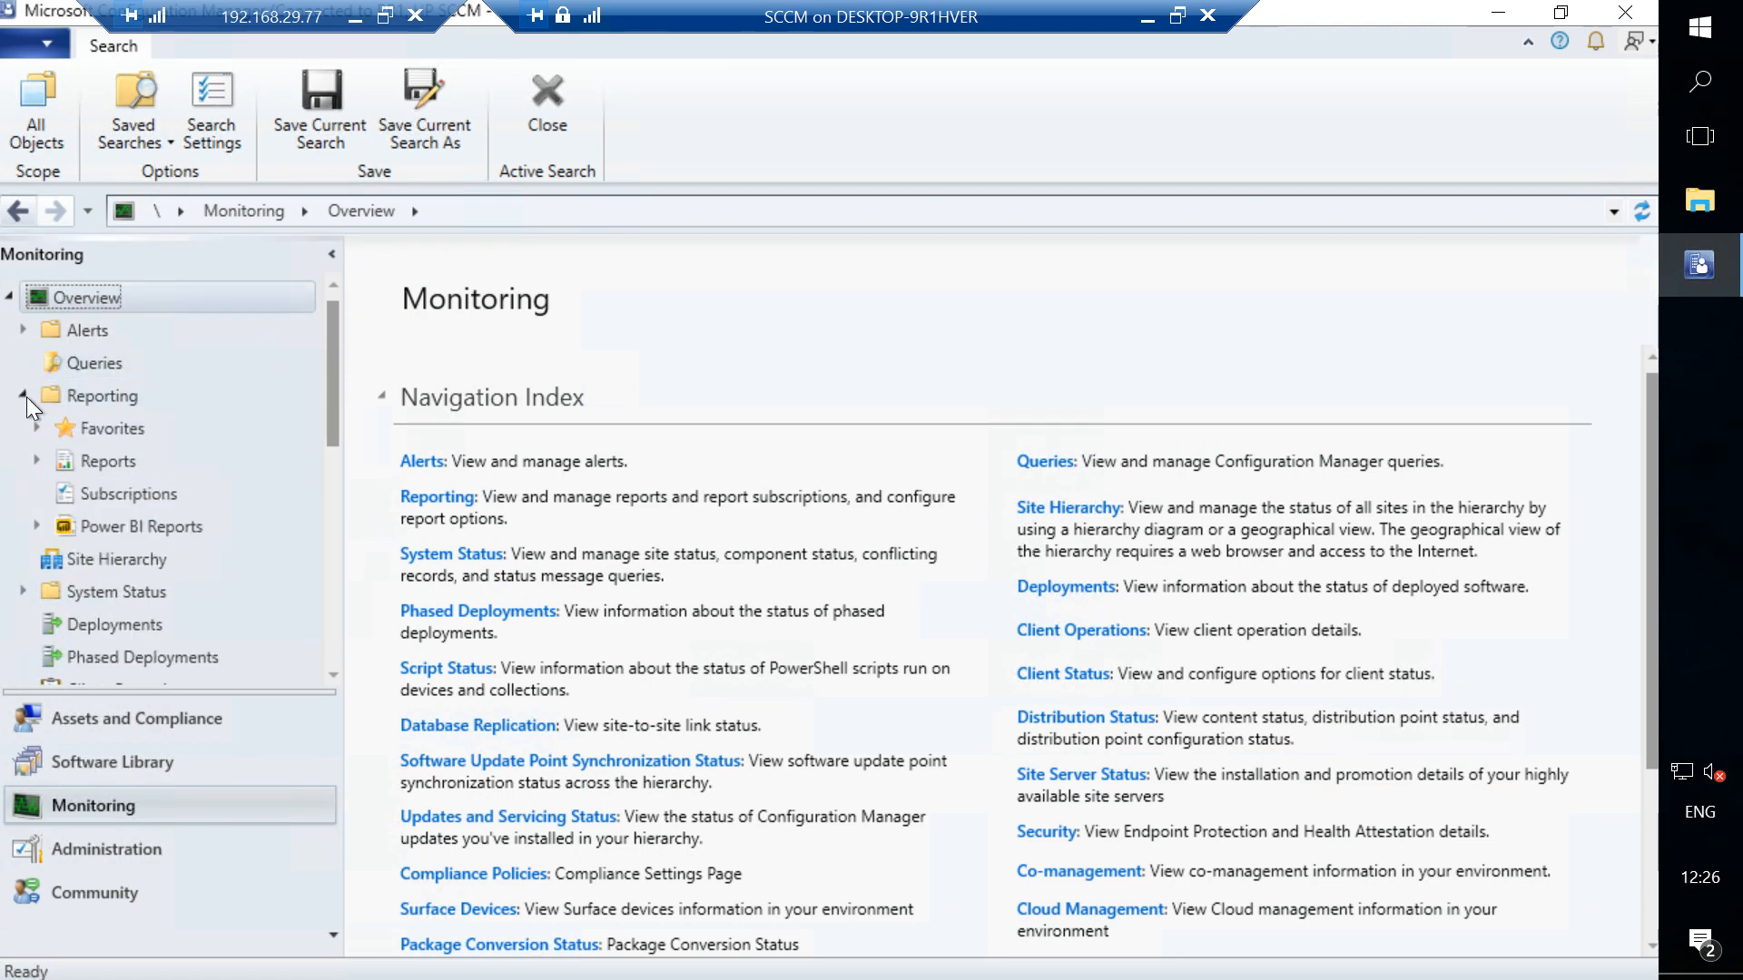
{"action": "left_click", "coordinate": [38, 461]}
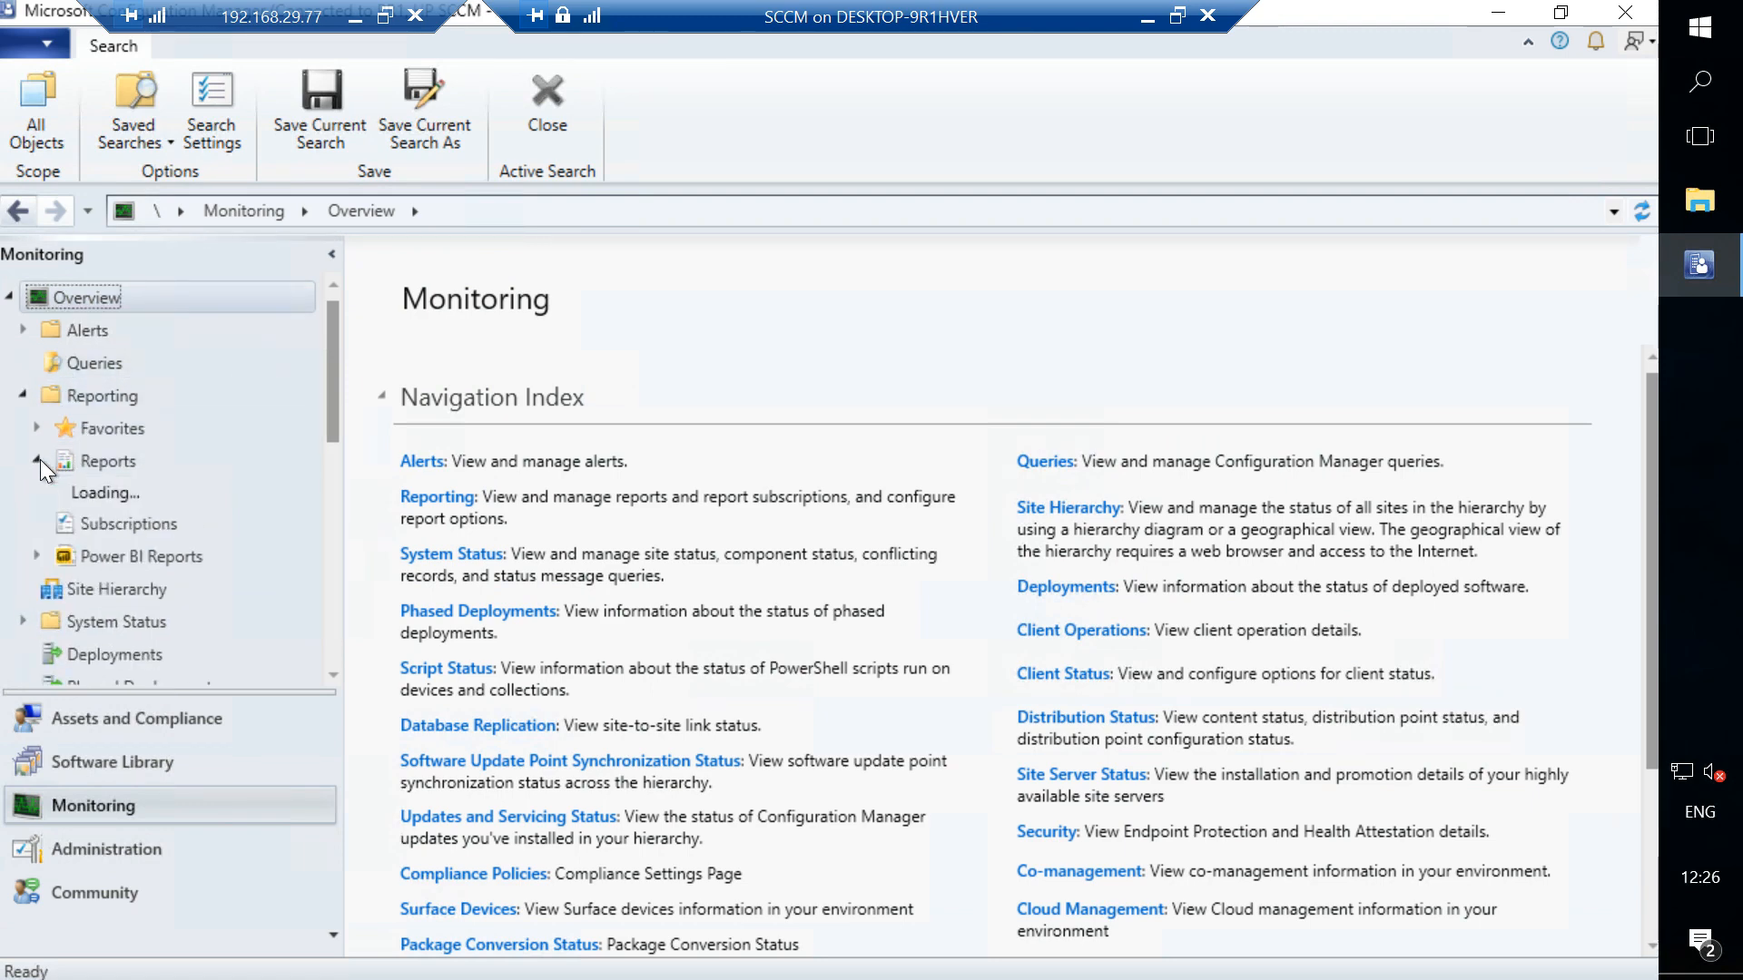
{"action": "left_click", "coordinate": [100, 460]}
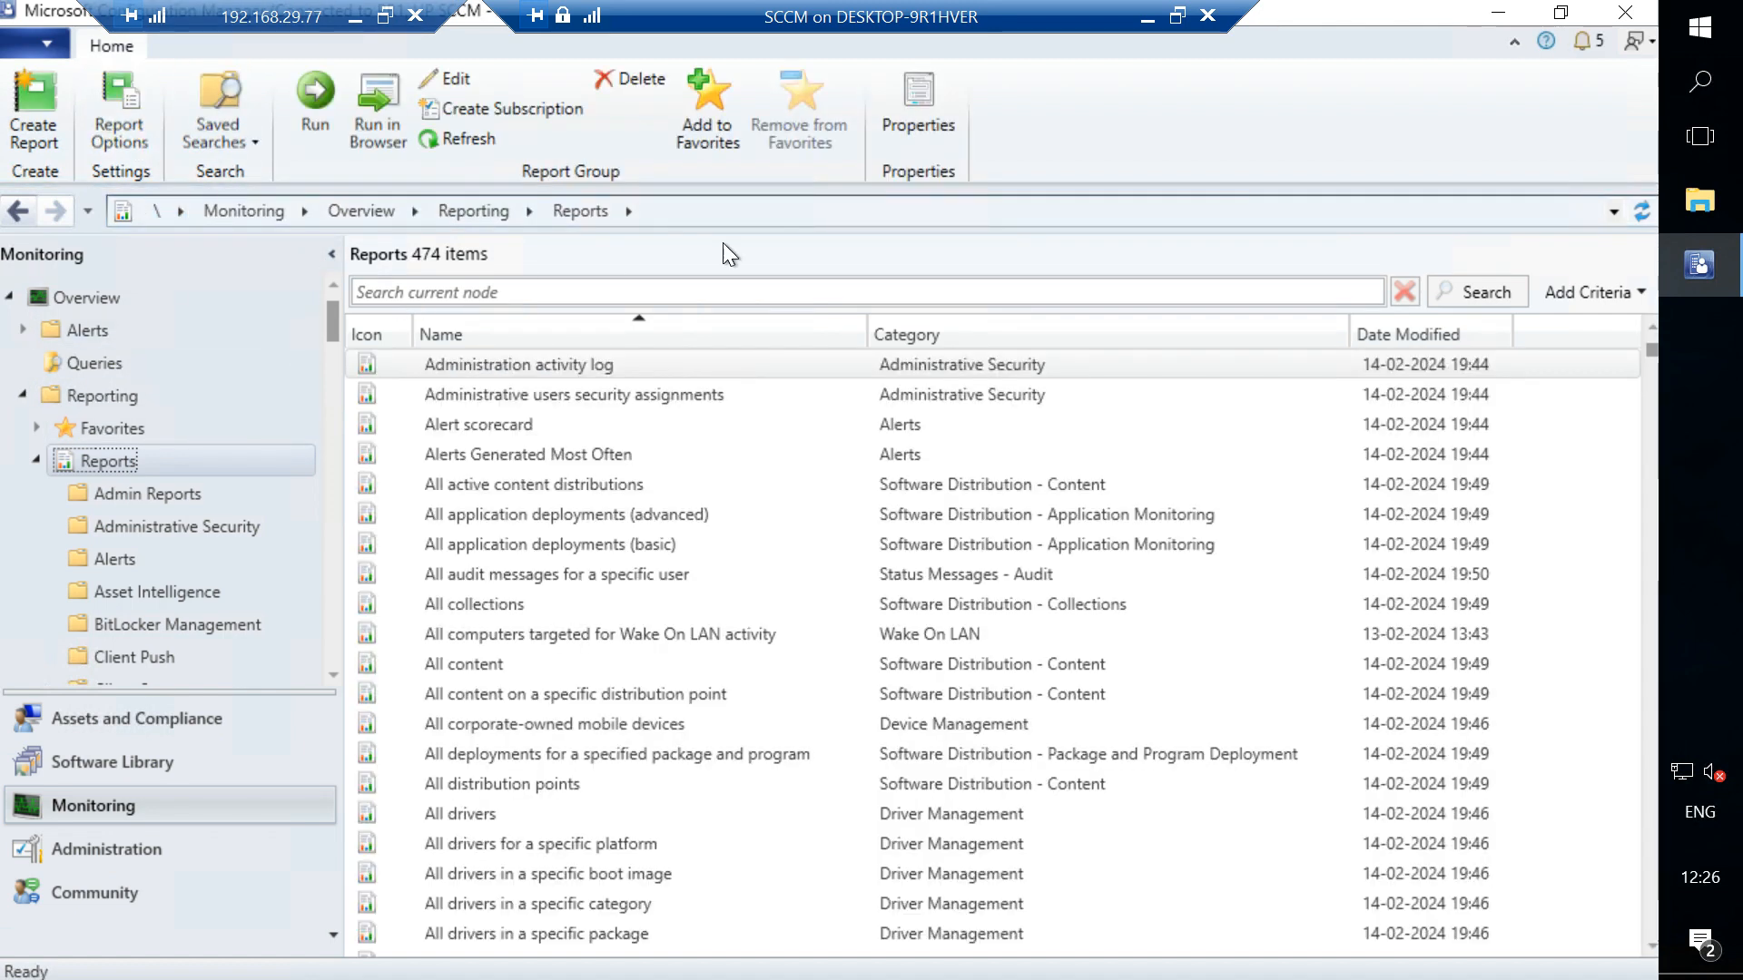
{"action": "left_click", "coordinate": [505, 110]}
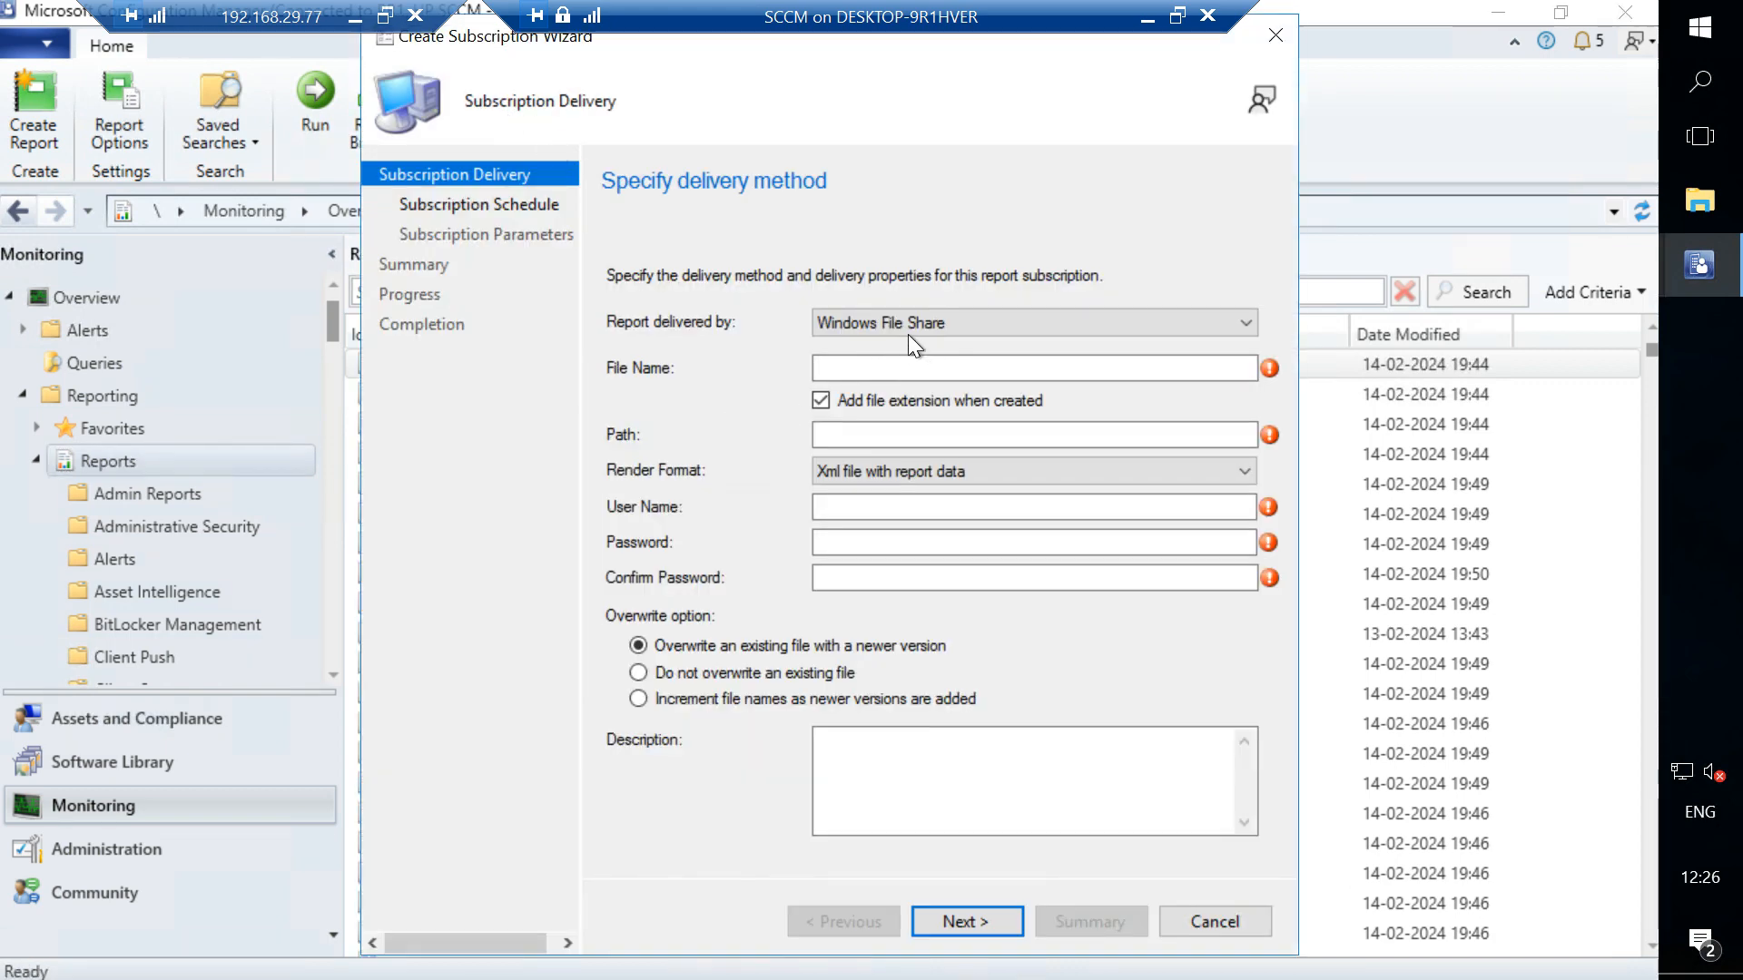
- Keep Windows File Share as the delivery method and set the render format to CSV (comma delimited)
{"action": "left_click", "coordinate": [884, 320]}
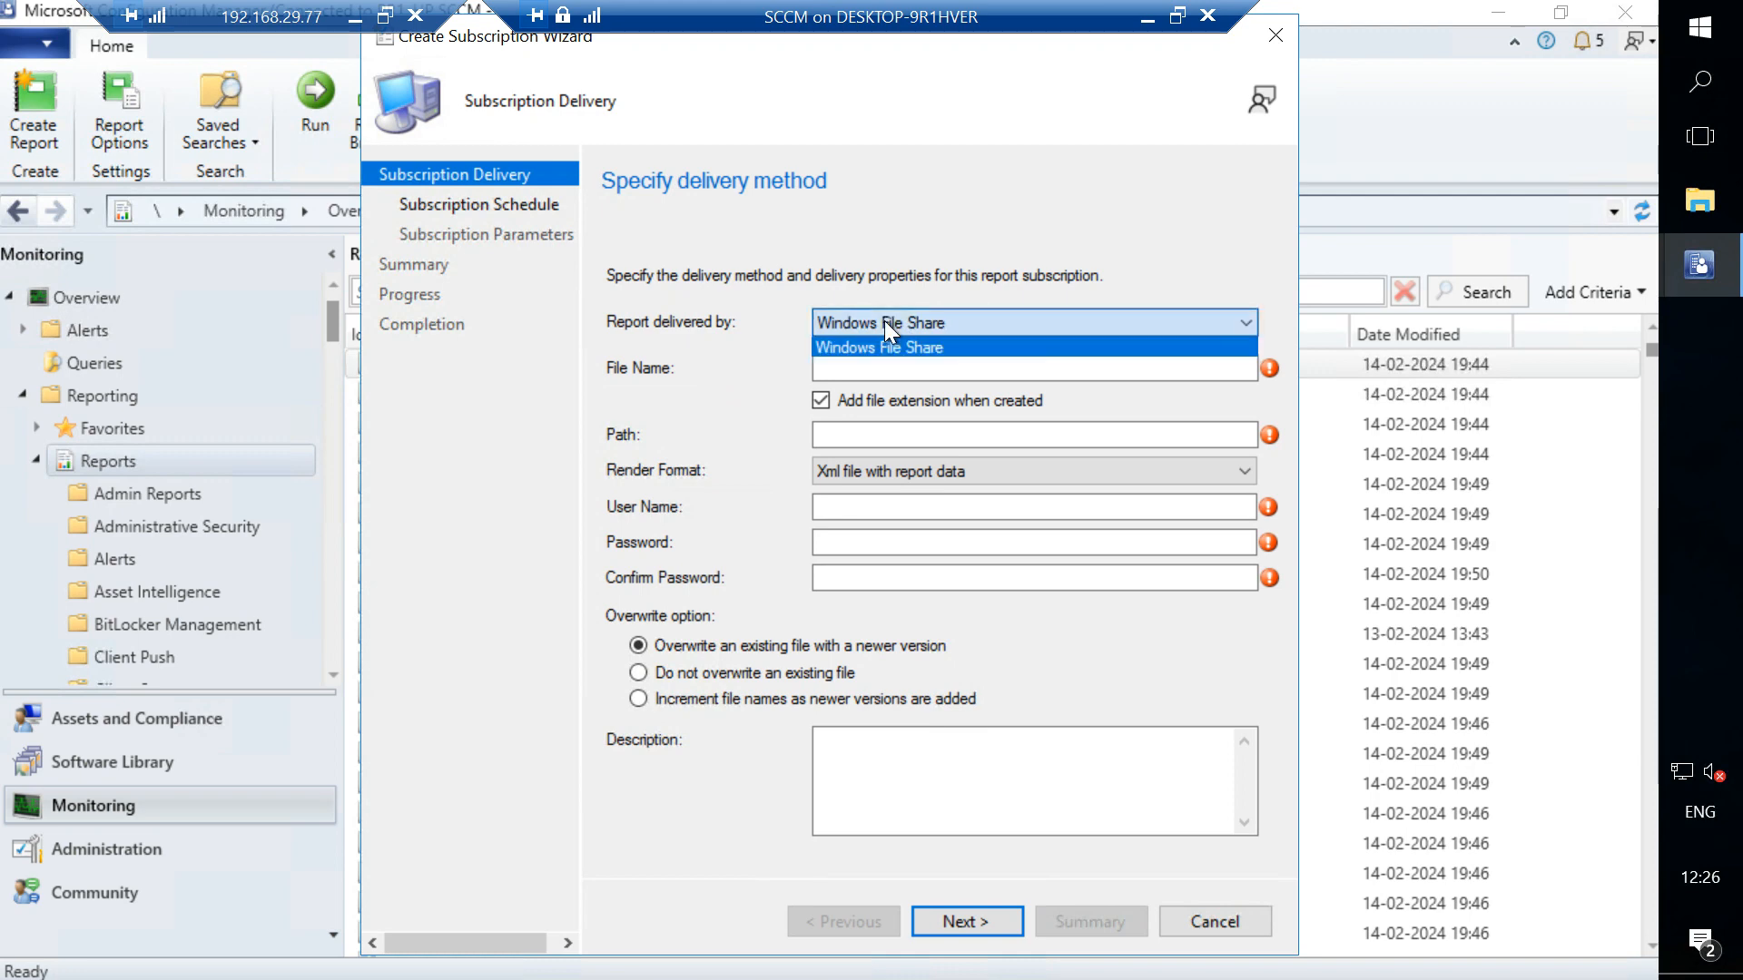
{"action": "left_click", "coordinate": [884, 320]}
{"action": "left_click", "coordinate": [857, 369]}
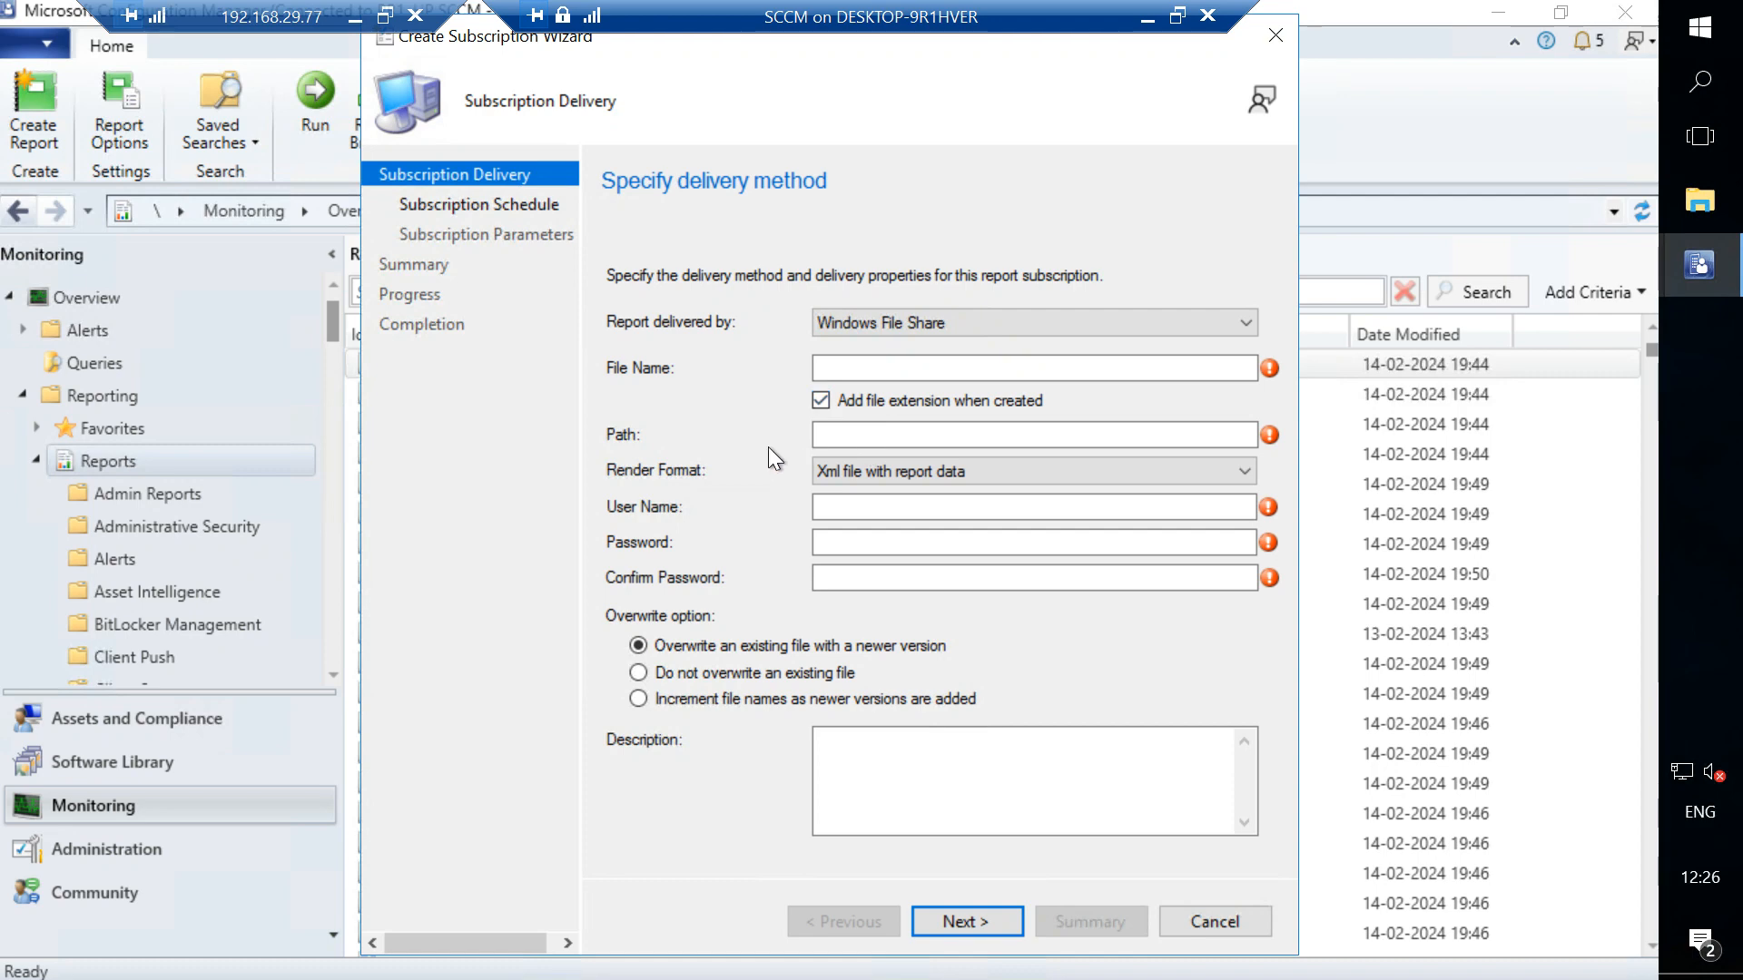
{"action": "left_click", "coordinate": [874, 433]}
{"action": "left_click", "coordinate": [873, 471]}
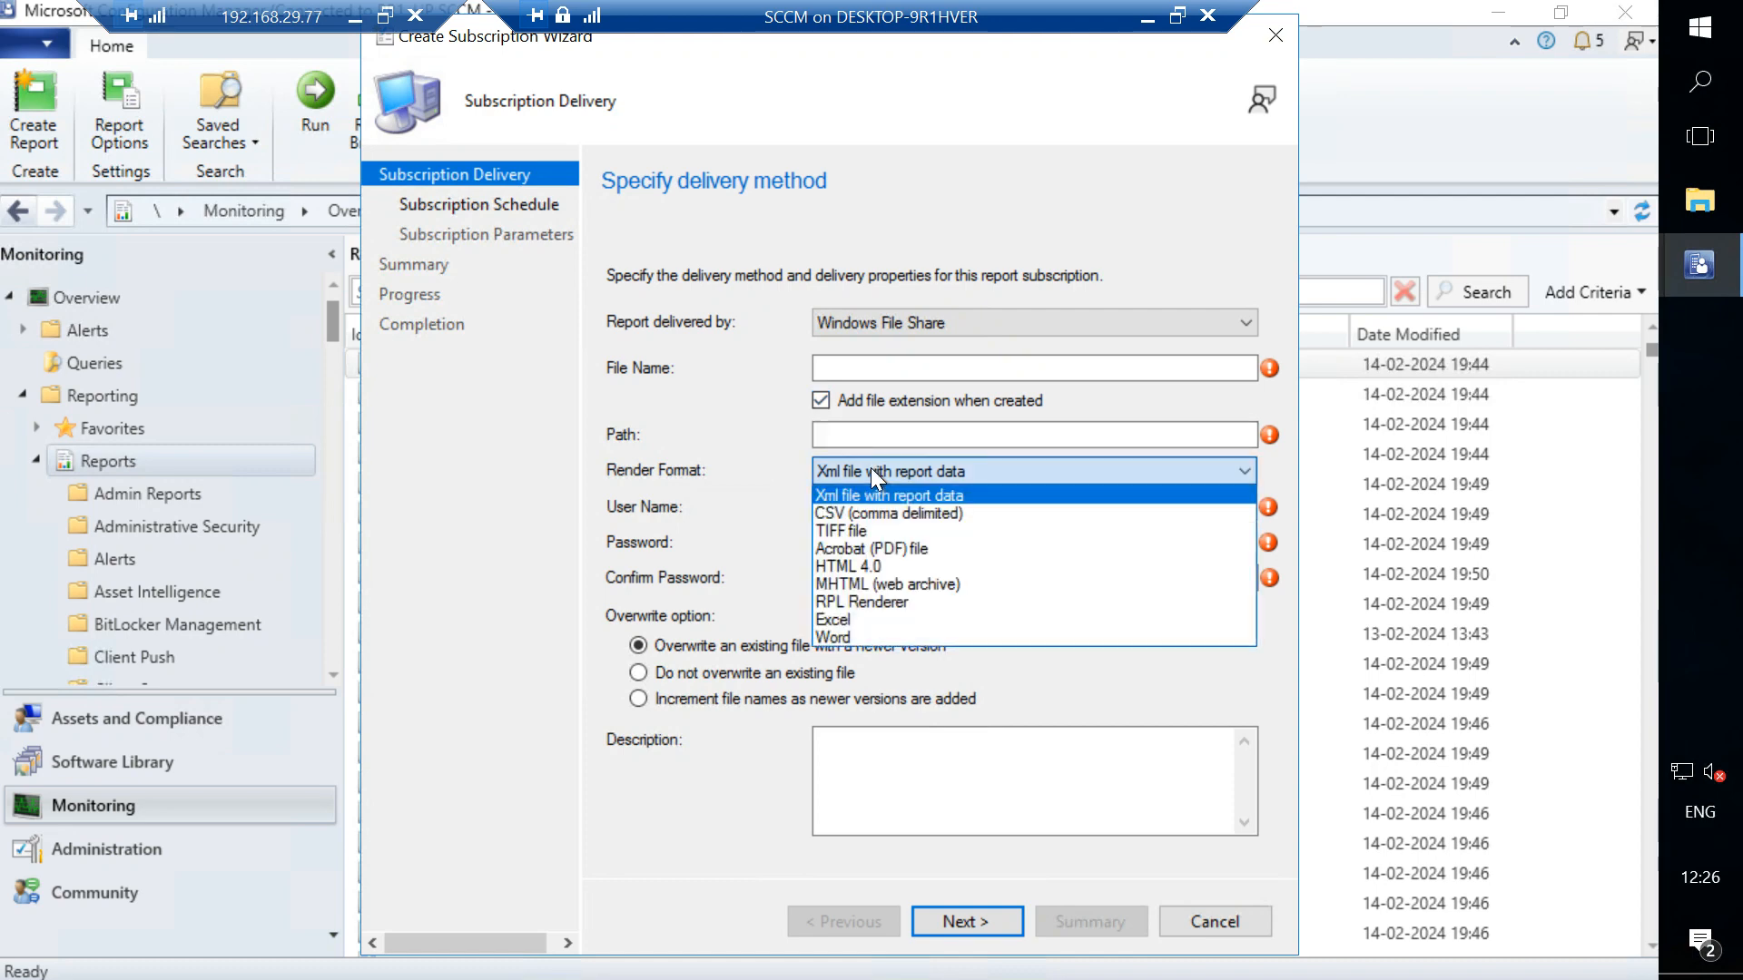
{"action": "left_click", "coordinate": [847, 518]}
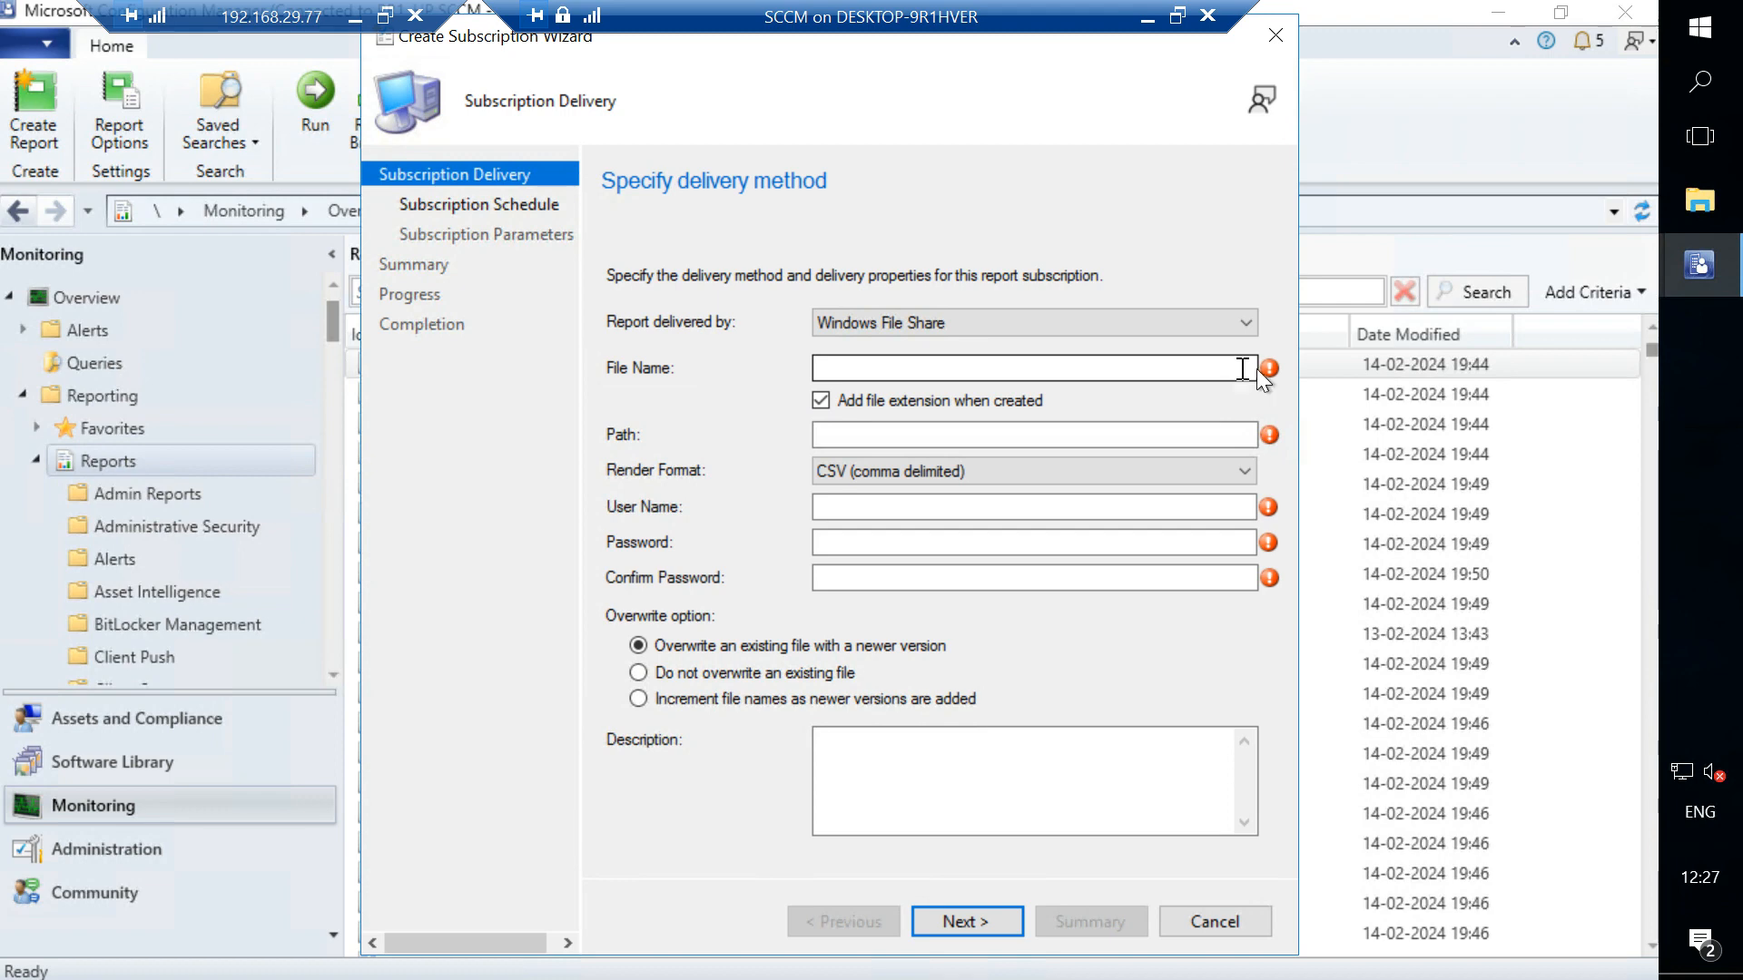
- Set the subscription file name to Machine Details
{"action": "left_click", "coordinate": [1173, 364]}
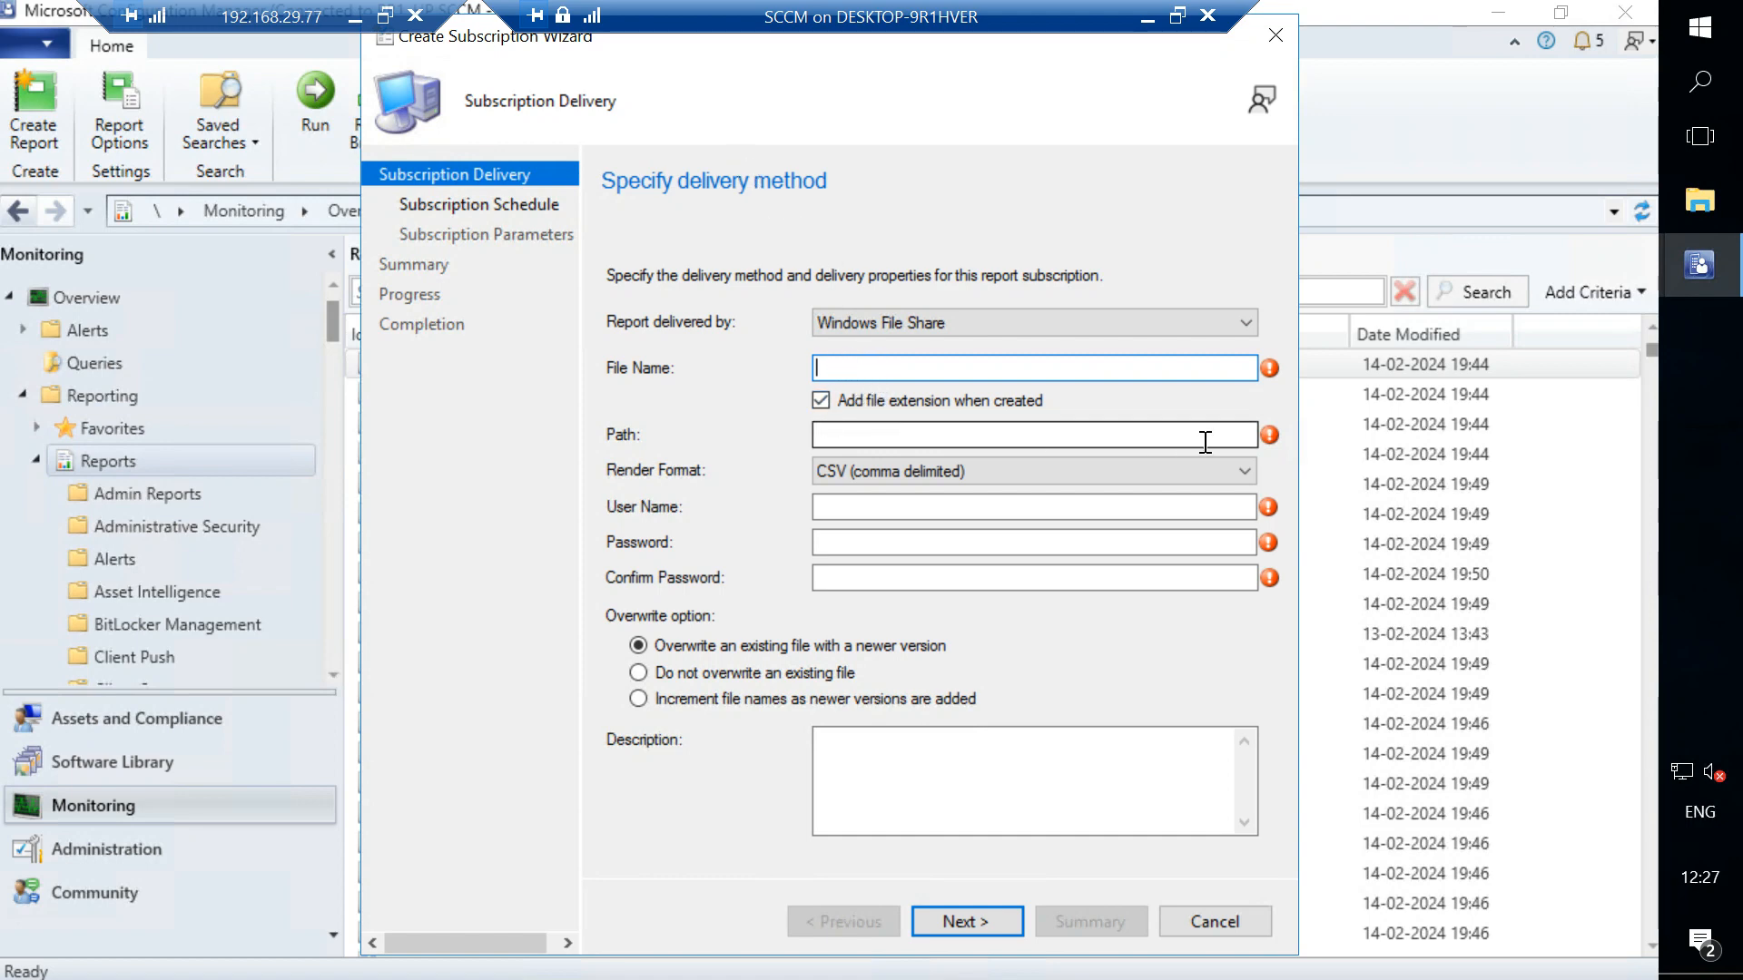
{"action": "mouse_move", "coordinate": [1267, 440]}
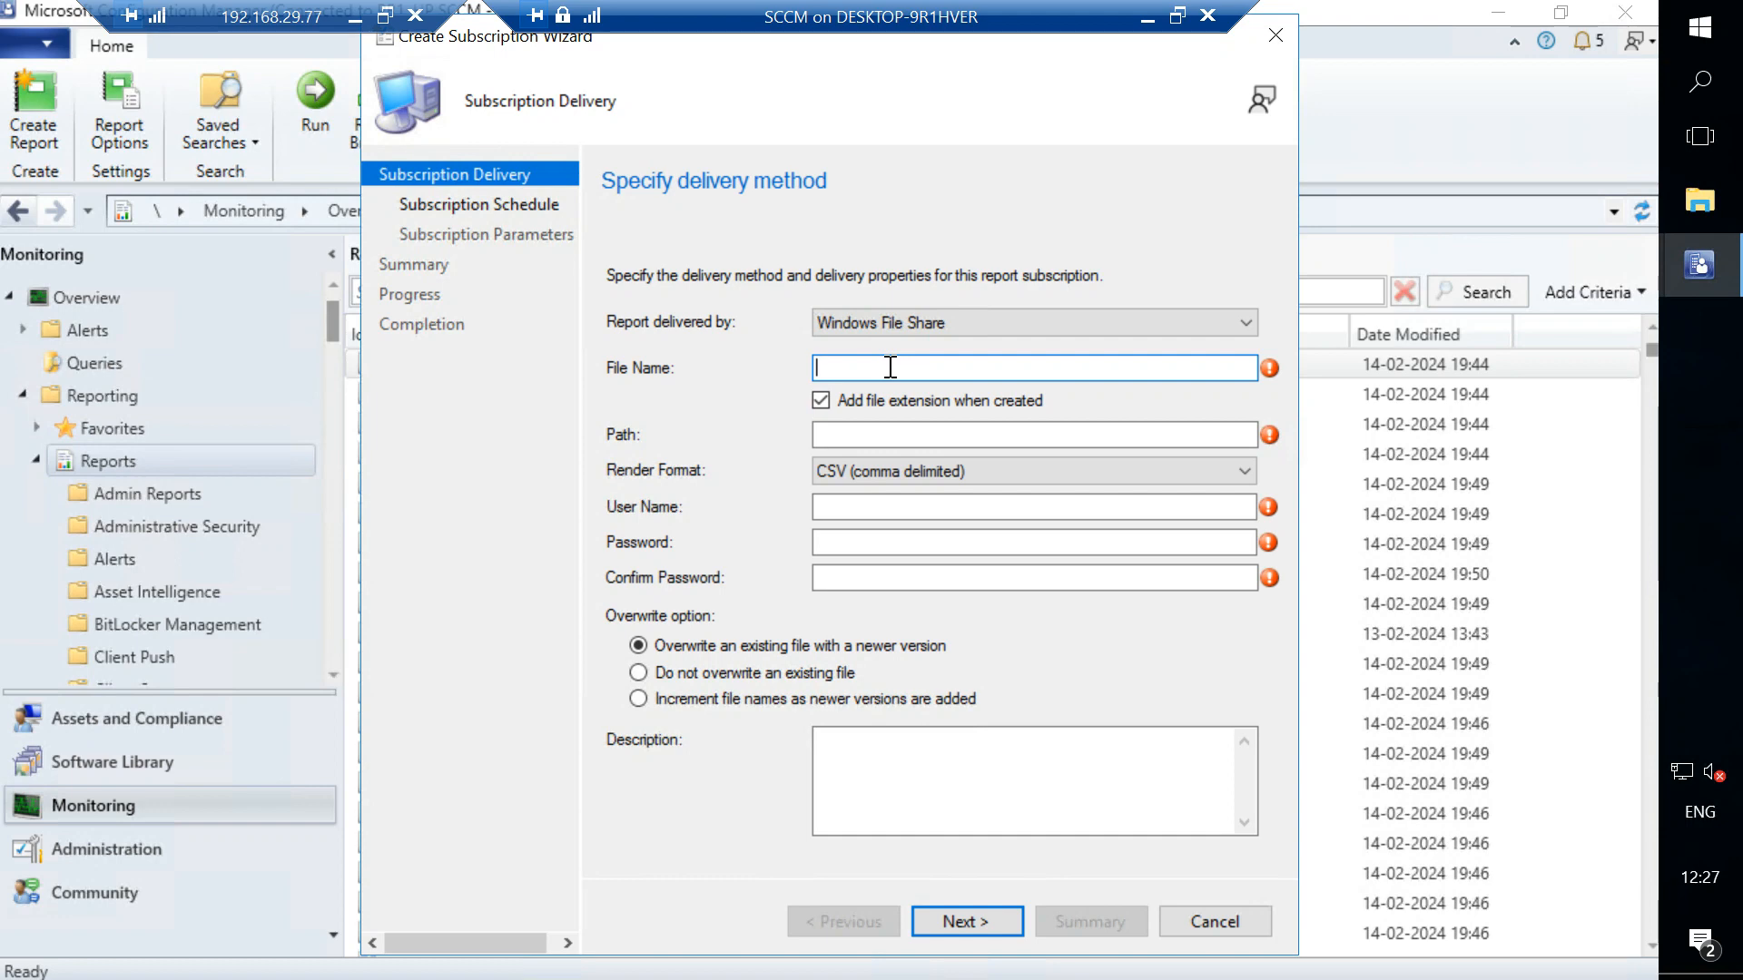
{"action": "type", "text": "Machine Datails"}
- In File Explorer, open the sharing properties of the Patches folder on C: and copy its network path
{"action": "left_click", "coordinate": [1700, 205]}
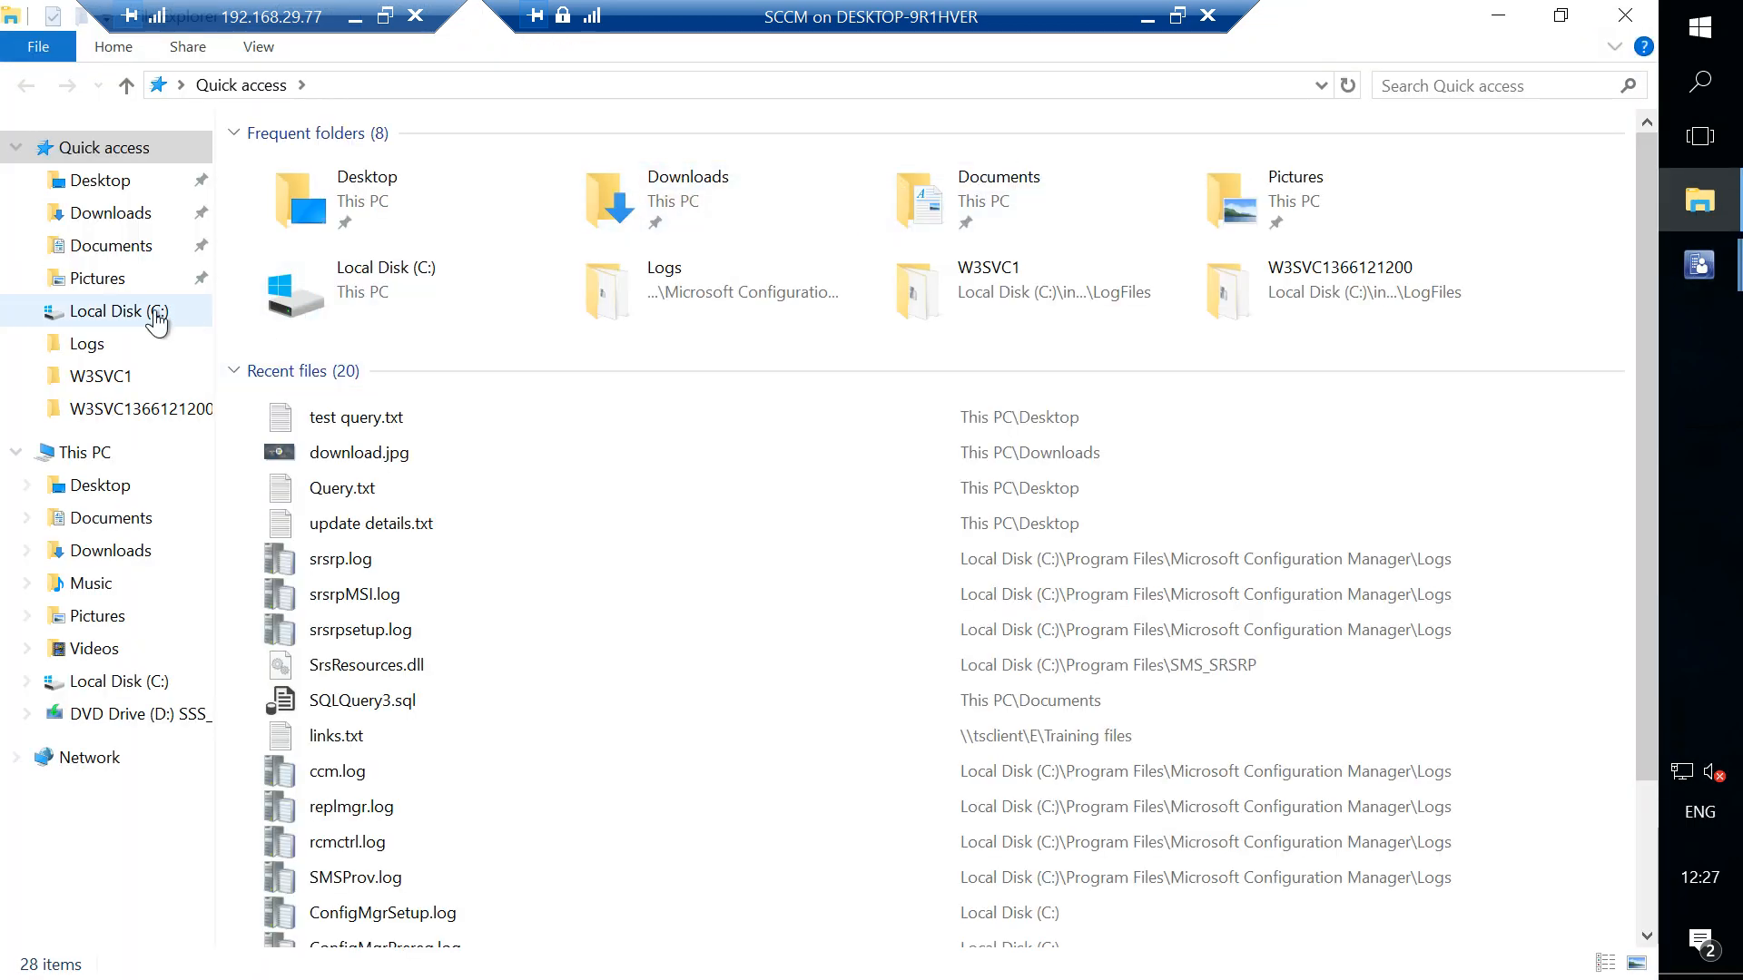
{"action": "left_click", "coordinate": [154, 313]}
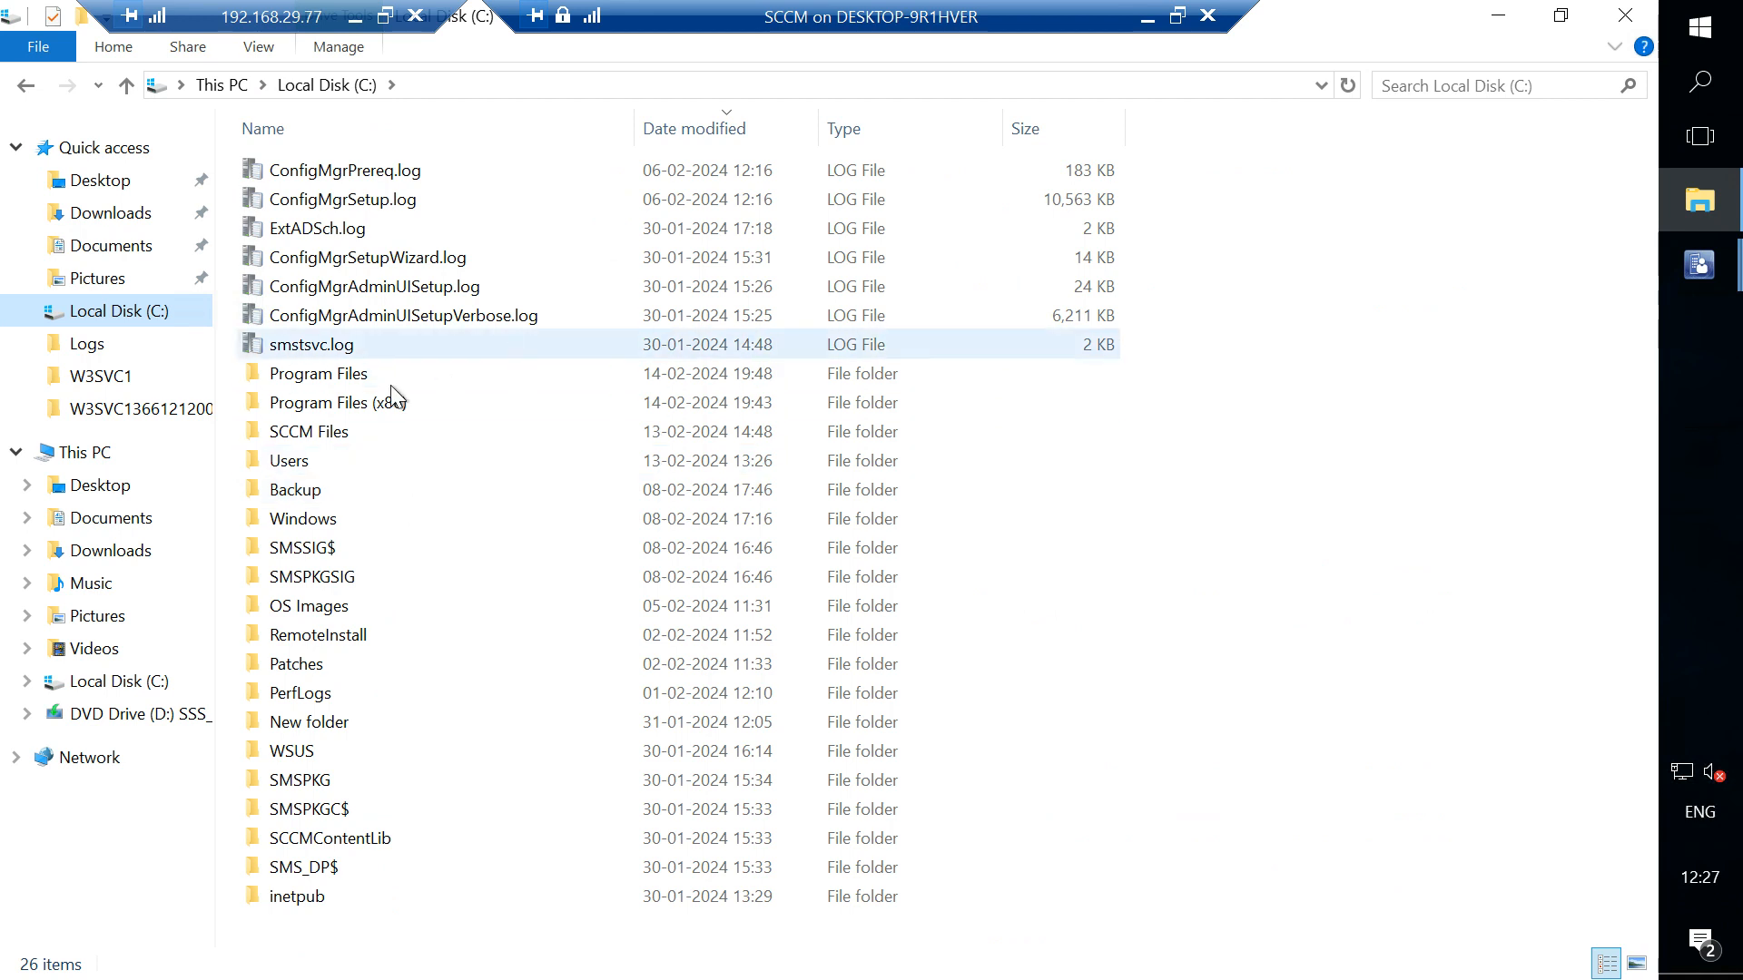
{"action": "double_click", "coordinate": [305, 667]}
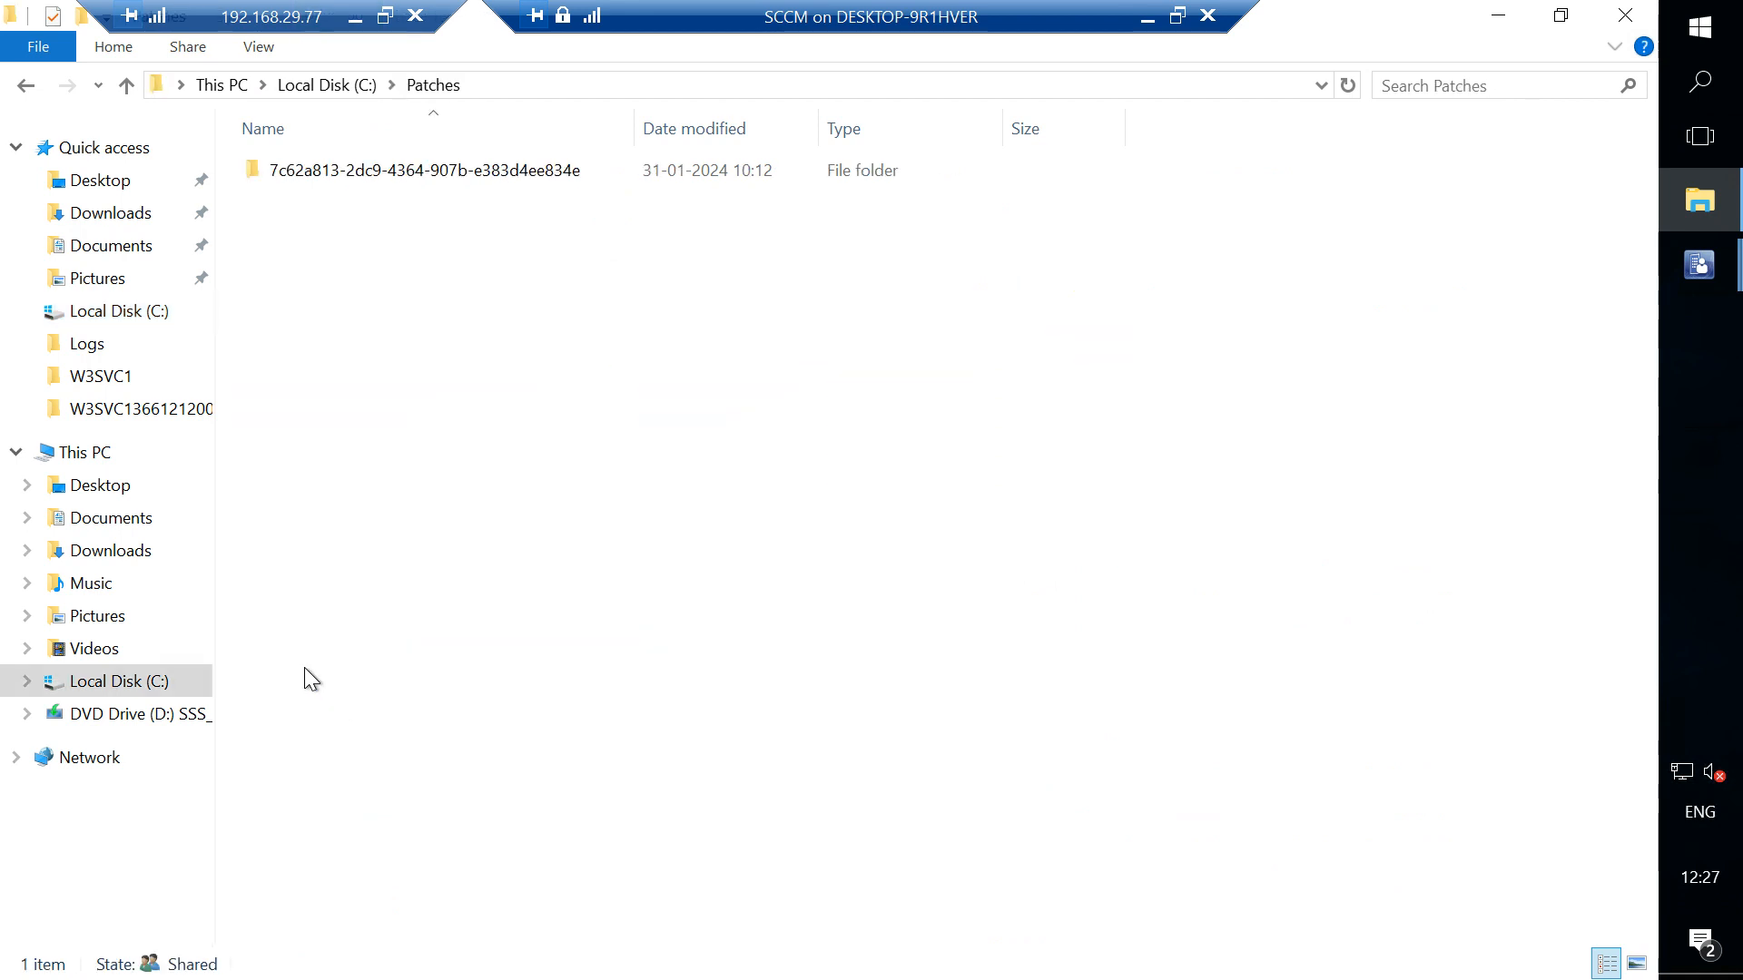
{"action": "left_click", "coordinate": [300, 84]}
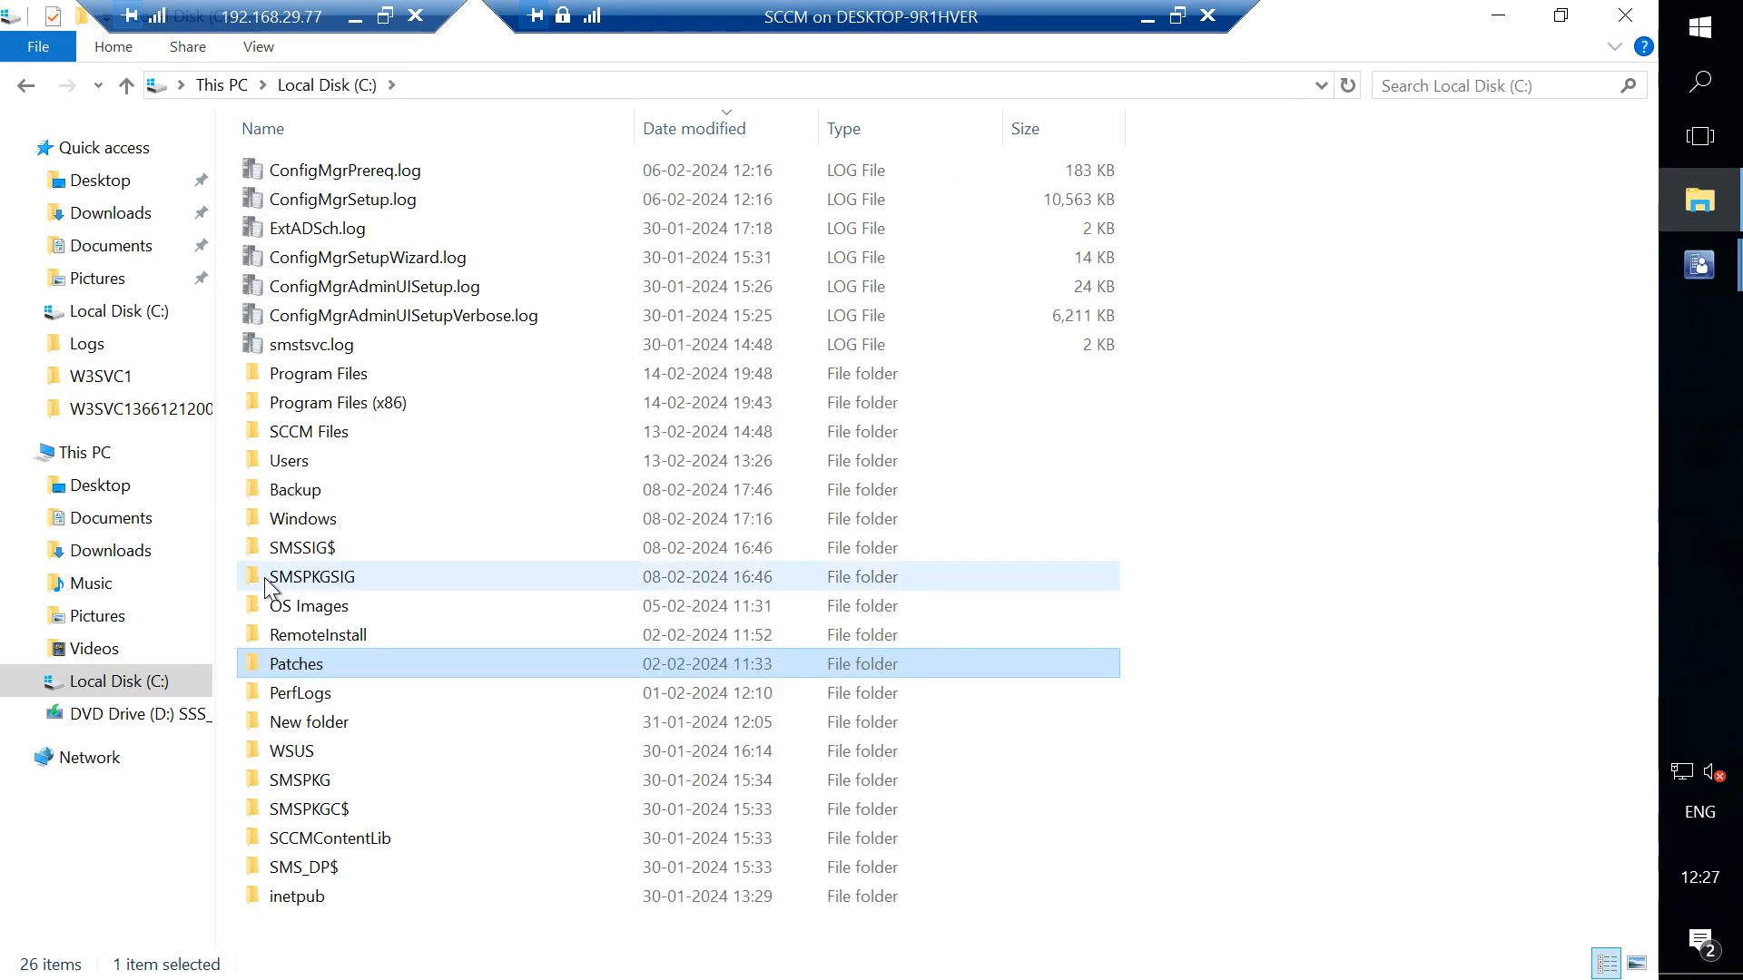
{"action": "right_click", "coordinate": [301, 665]}
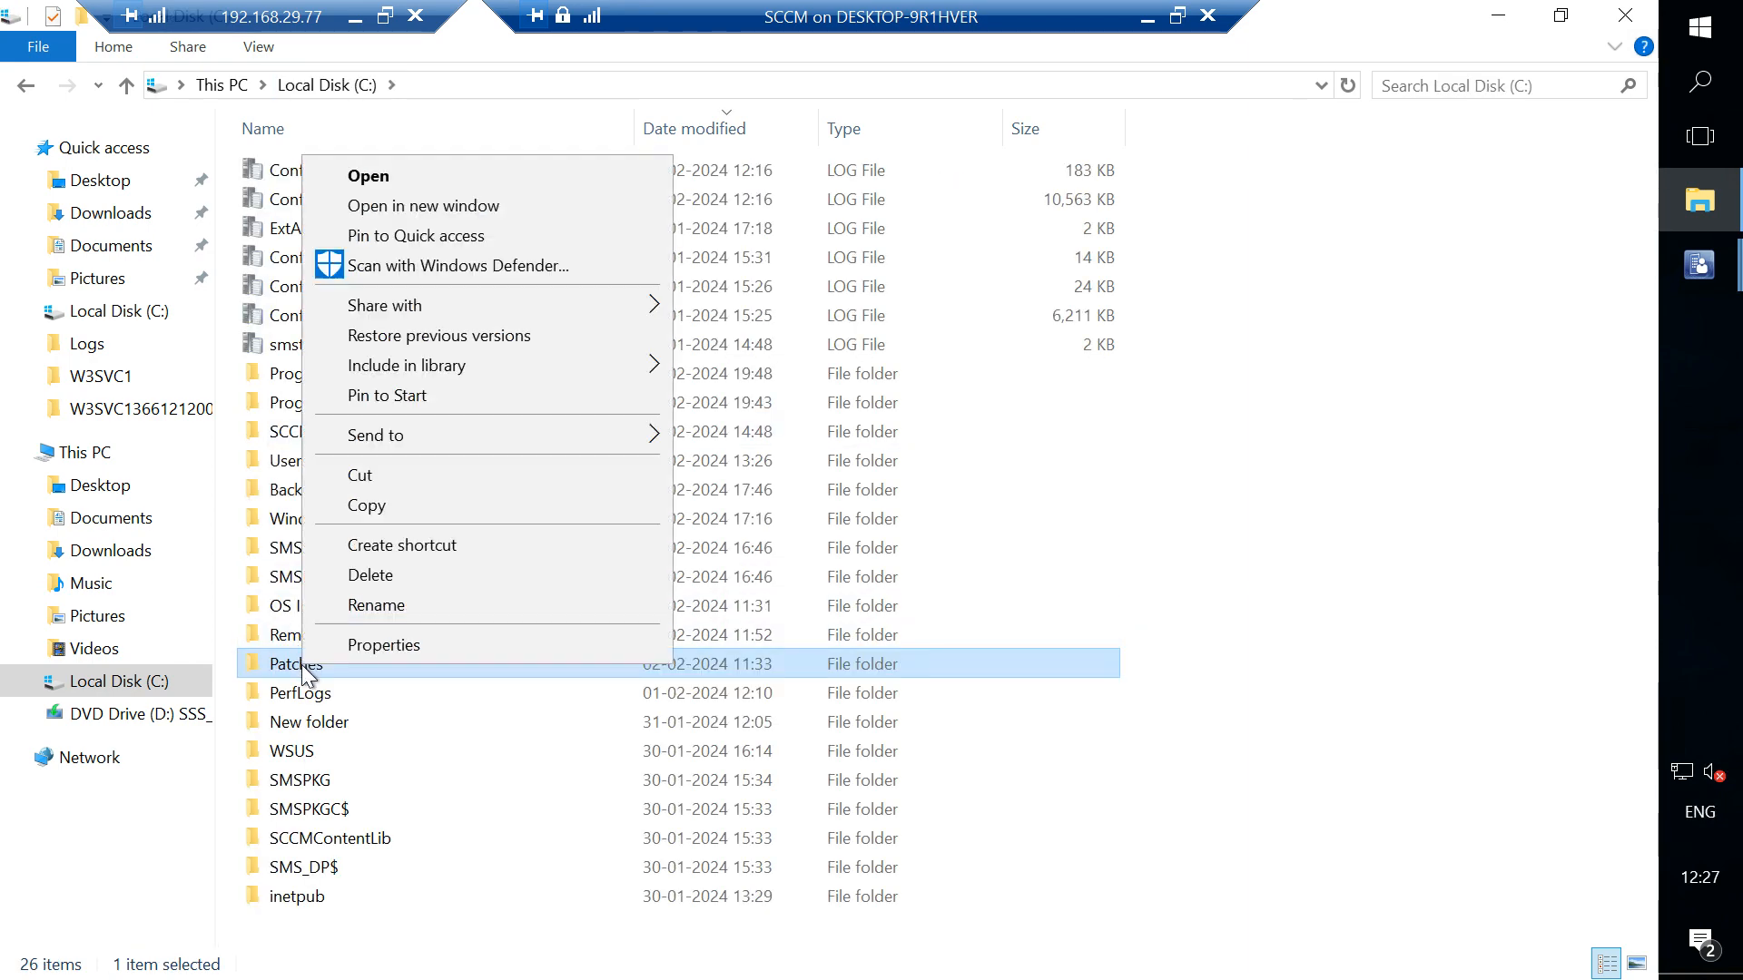
{"action": "left_click", "coordinate": [369, 652]}
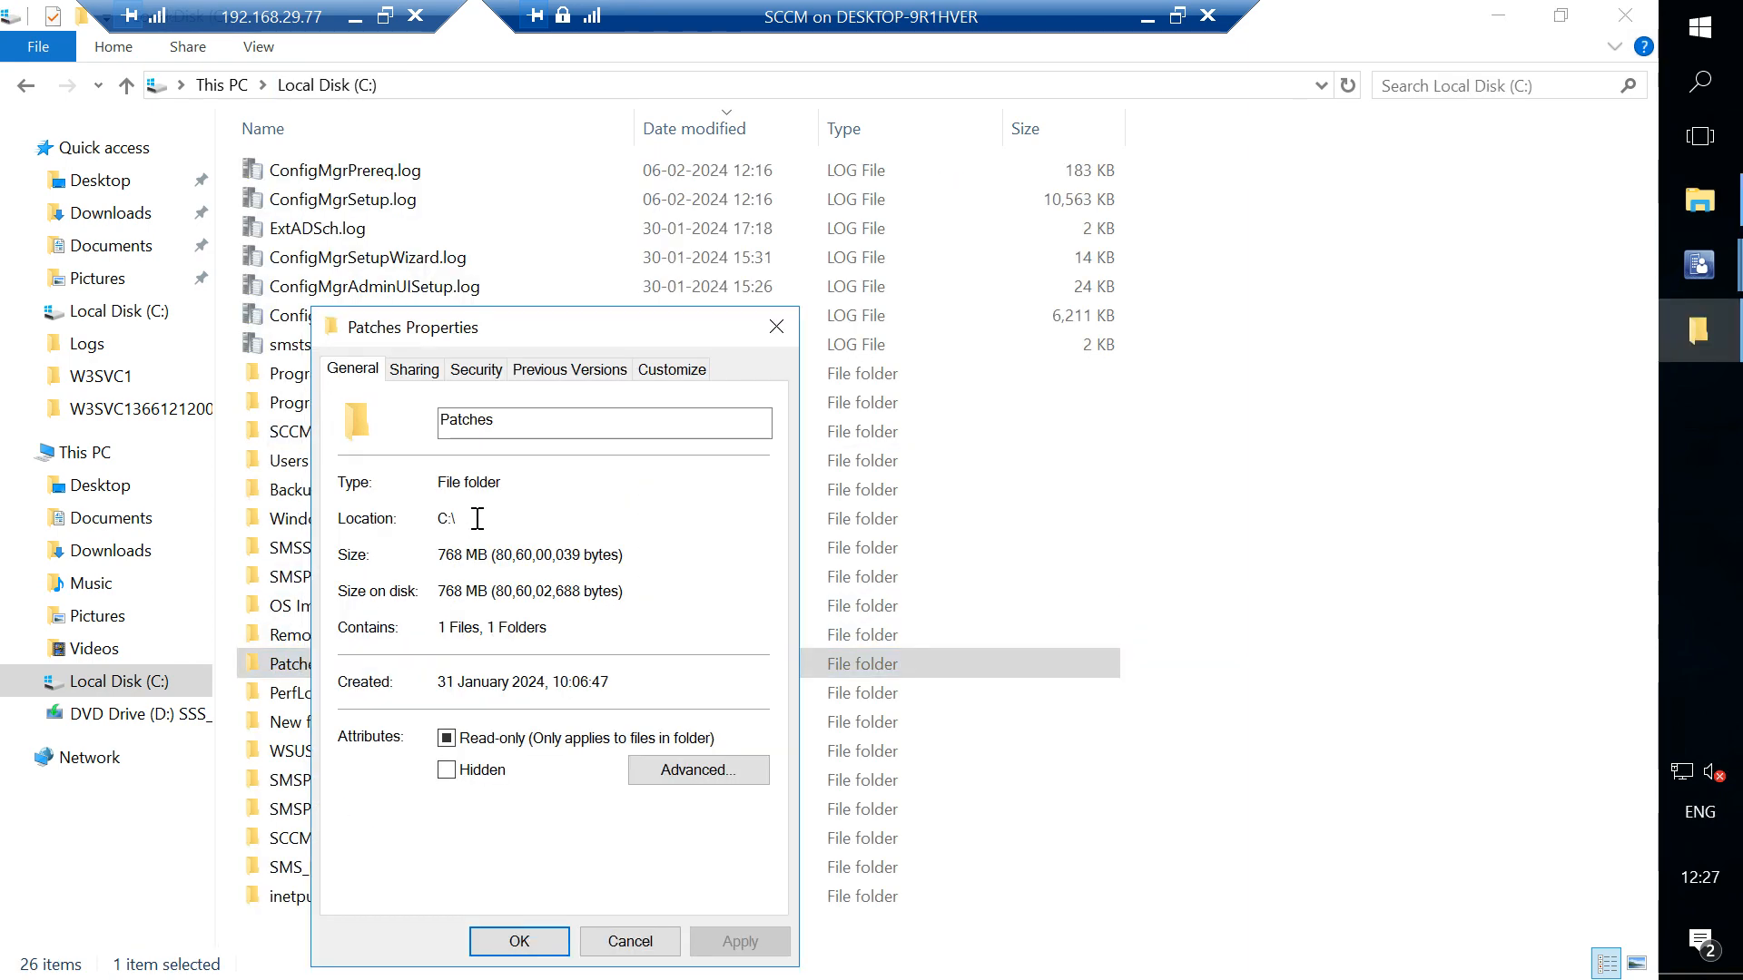
{"action": "left_click", "coordinate": [425, 371]}
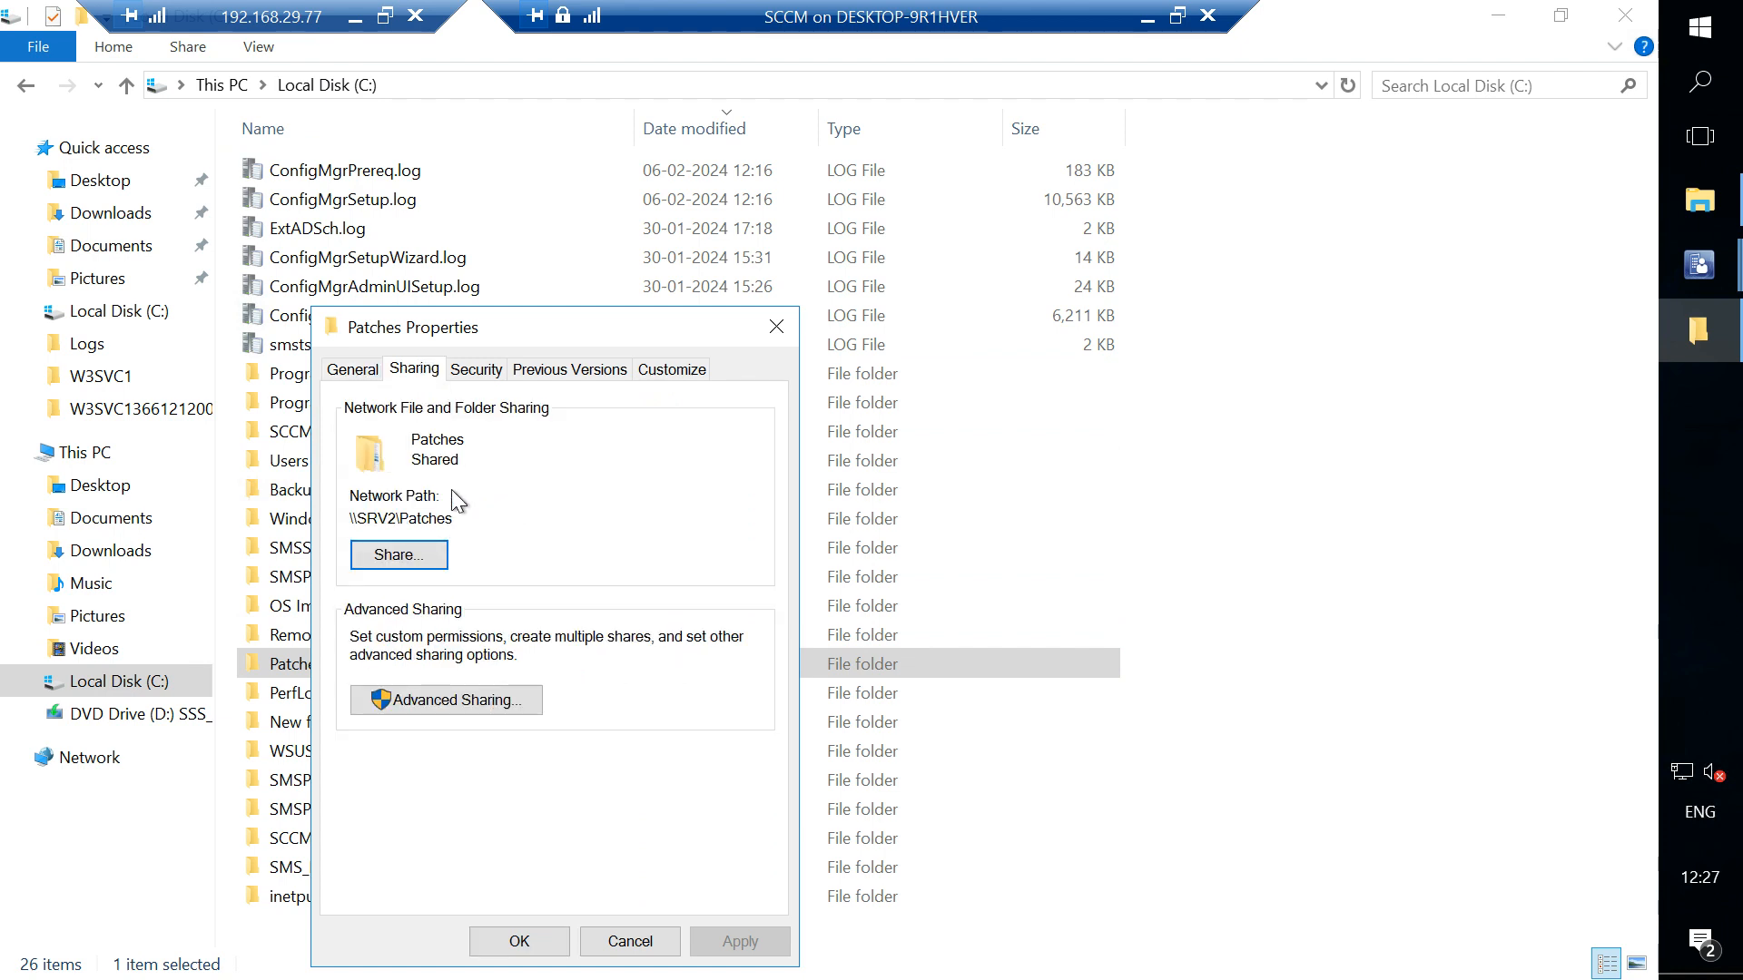
{"action": "left_click_drag", "start_coordinate": [457, 520], "coordinate": [348, 520]}
{"action": "key", "text": "ctrl+c"}
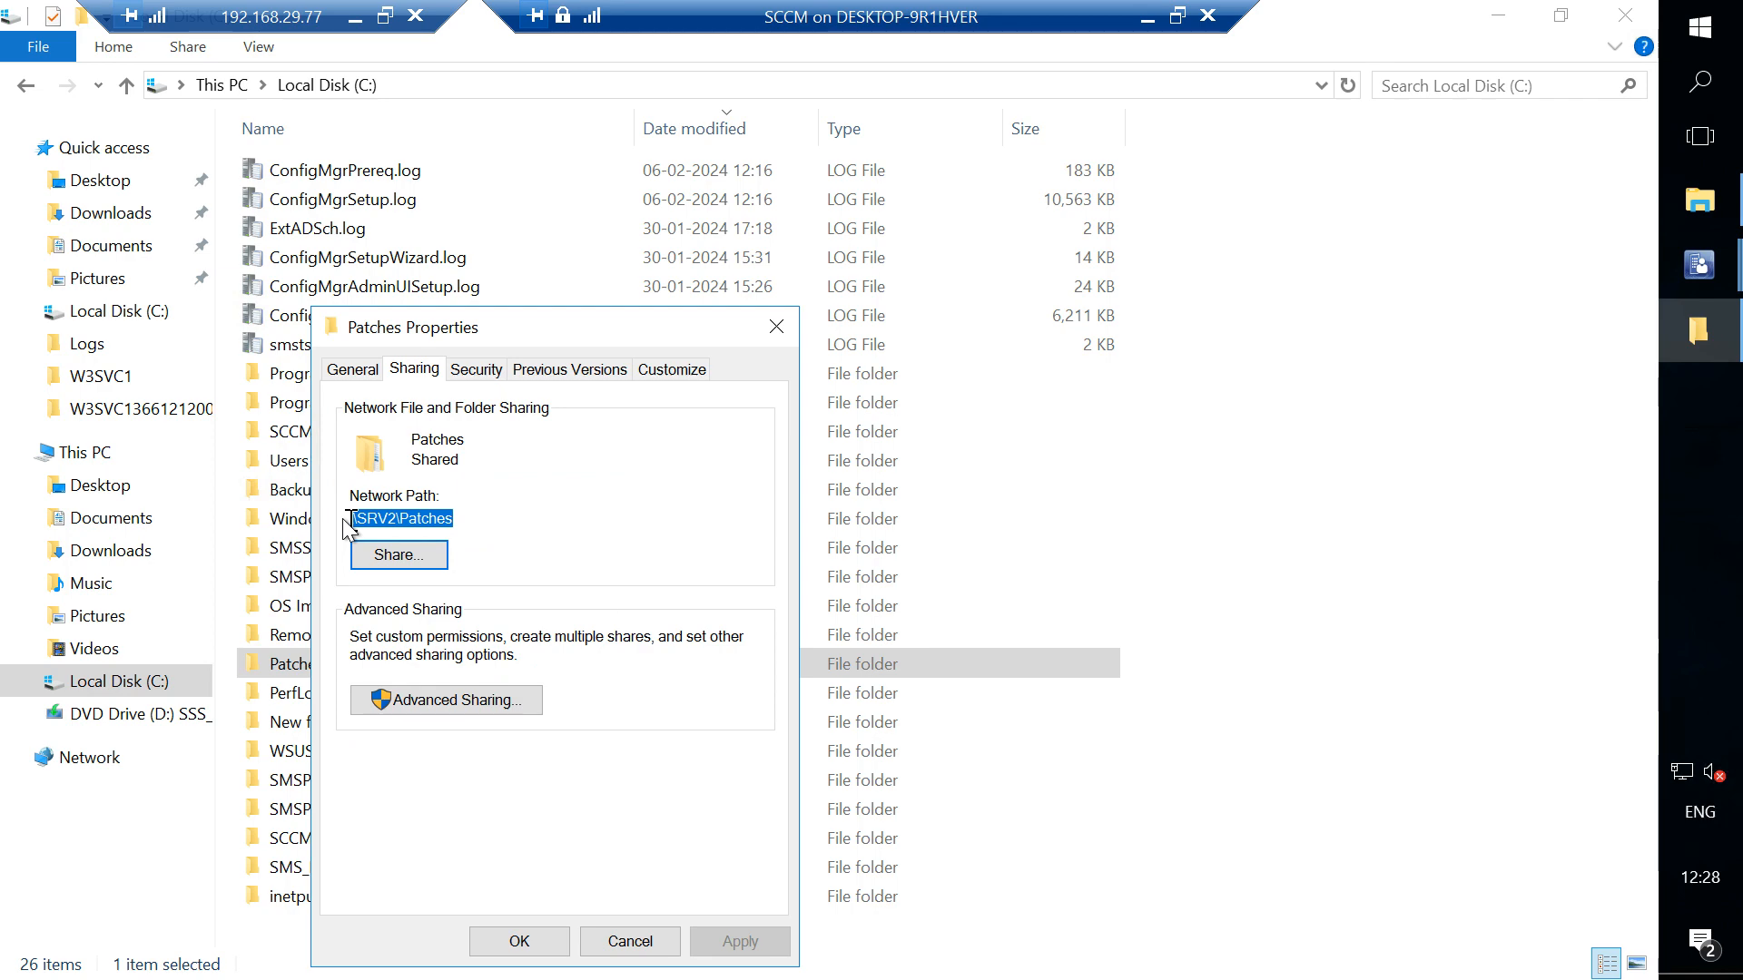
- Return to the subscription wizard and paste \\SRV2\Patches as the delivery path
{"action": "mouse_move", "coordinate": [1731, 293]}
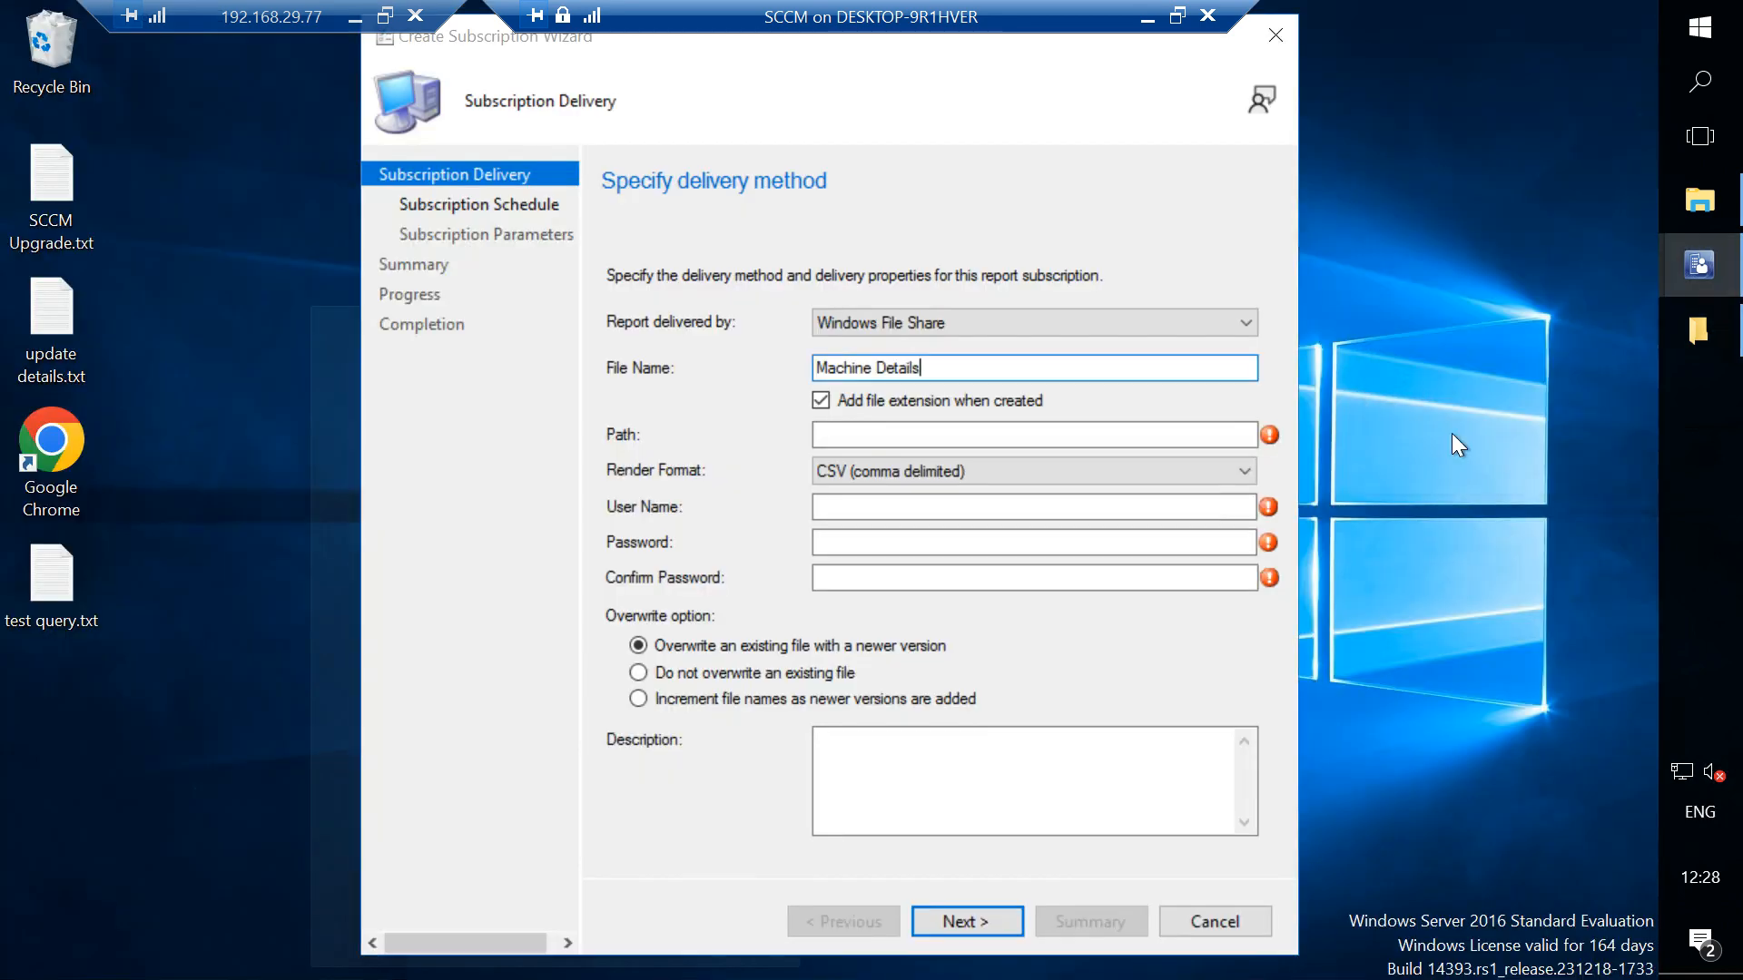
{"action": "left_click", "coordinate": [1451, 433]}
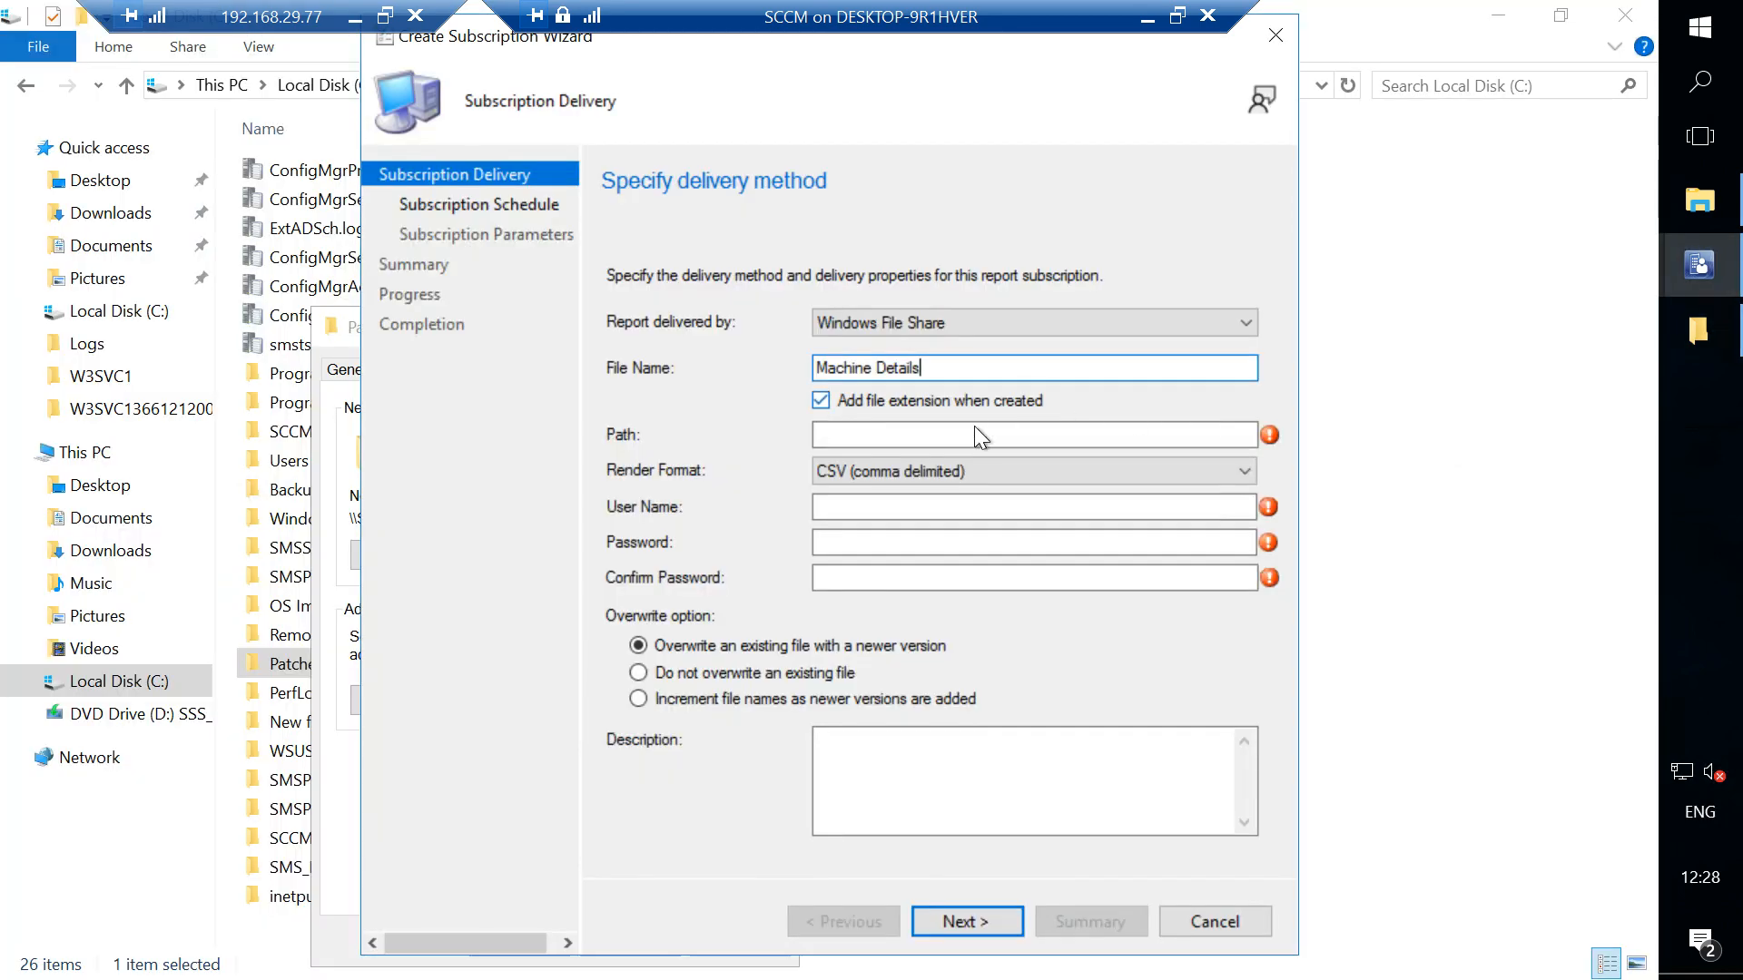
{"action": "left_click", "coordinate": [924, 435]}
{"action": "key", "text": "ctrl+v"}
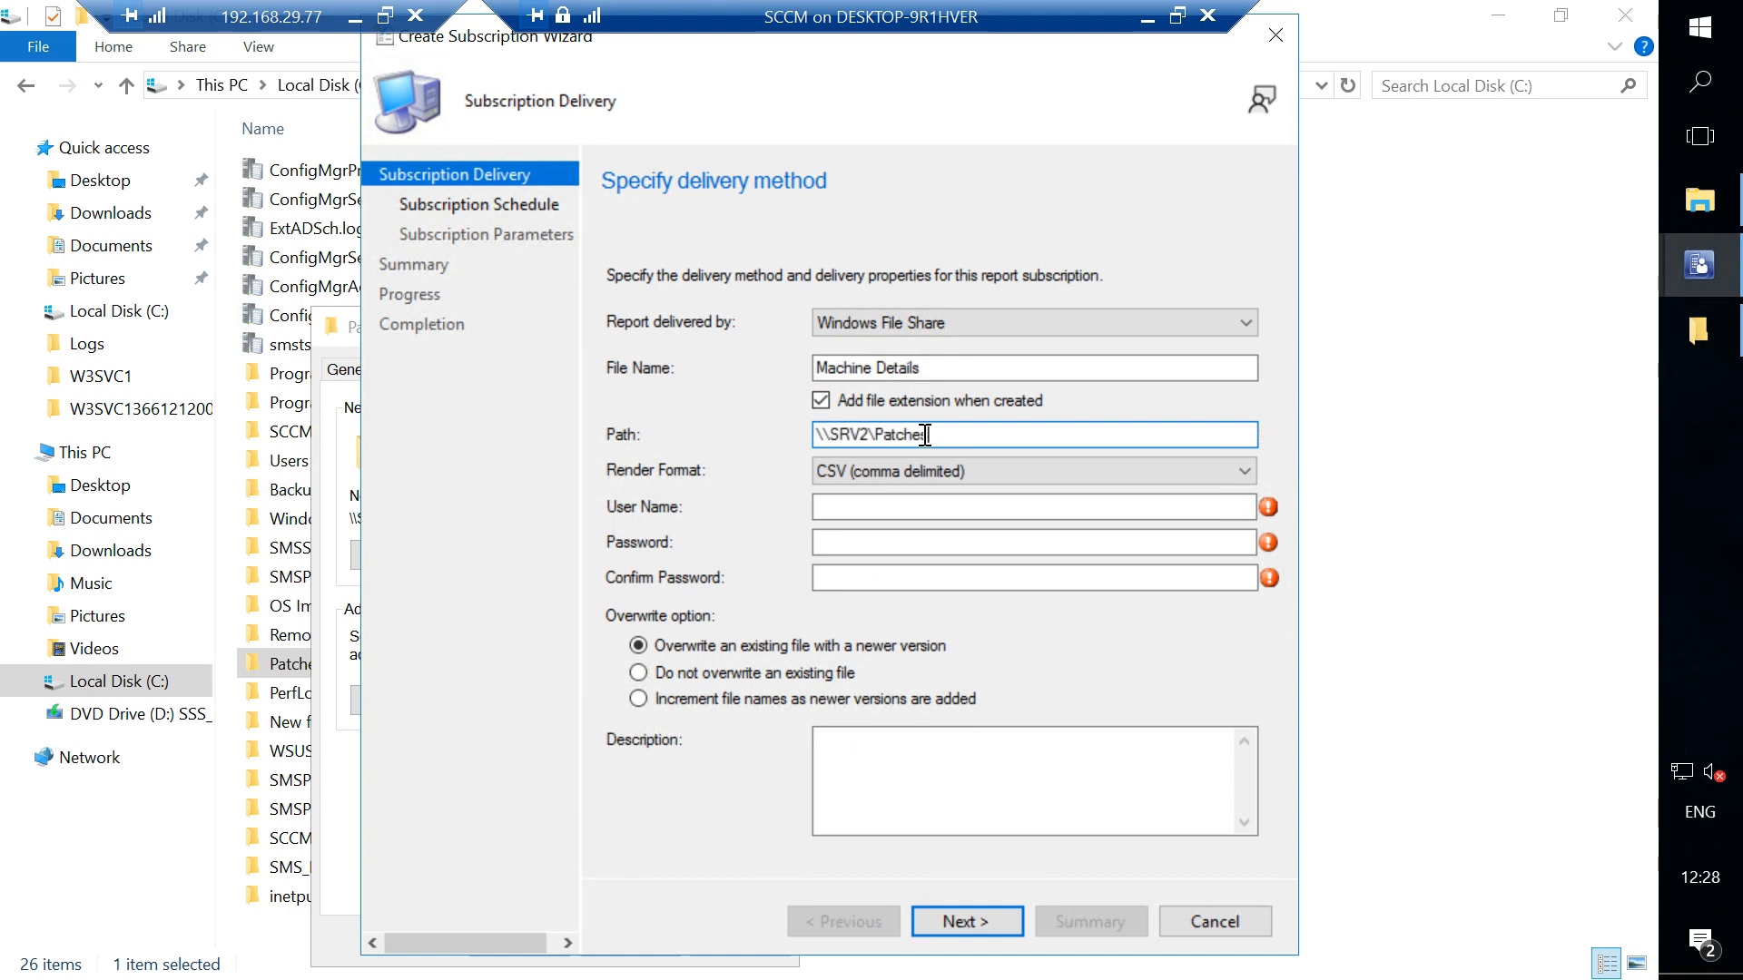
- Enter hp\administrator as the user name for writing to the file share
{"action": "left_click", "coordinate": [893, 507]}
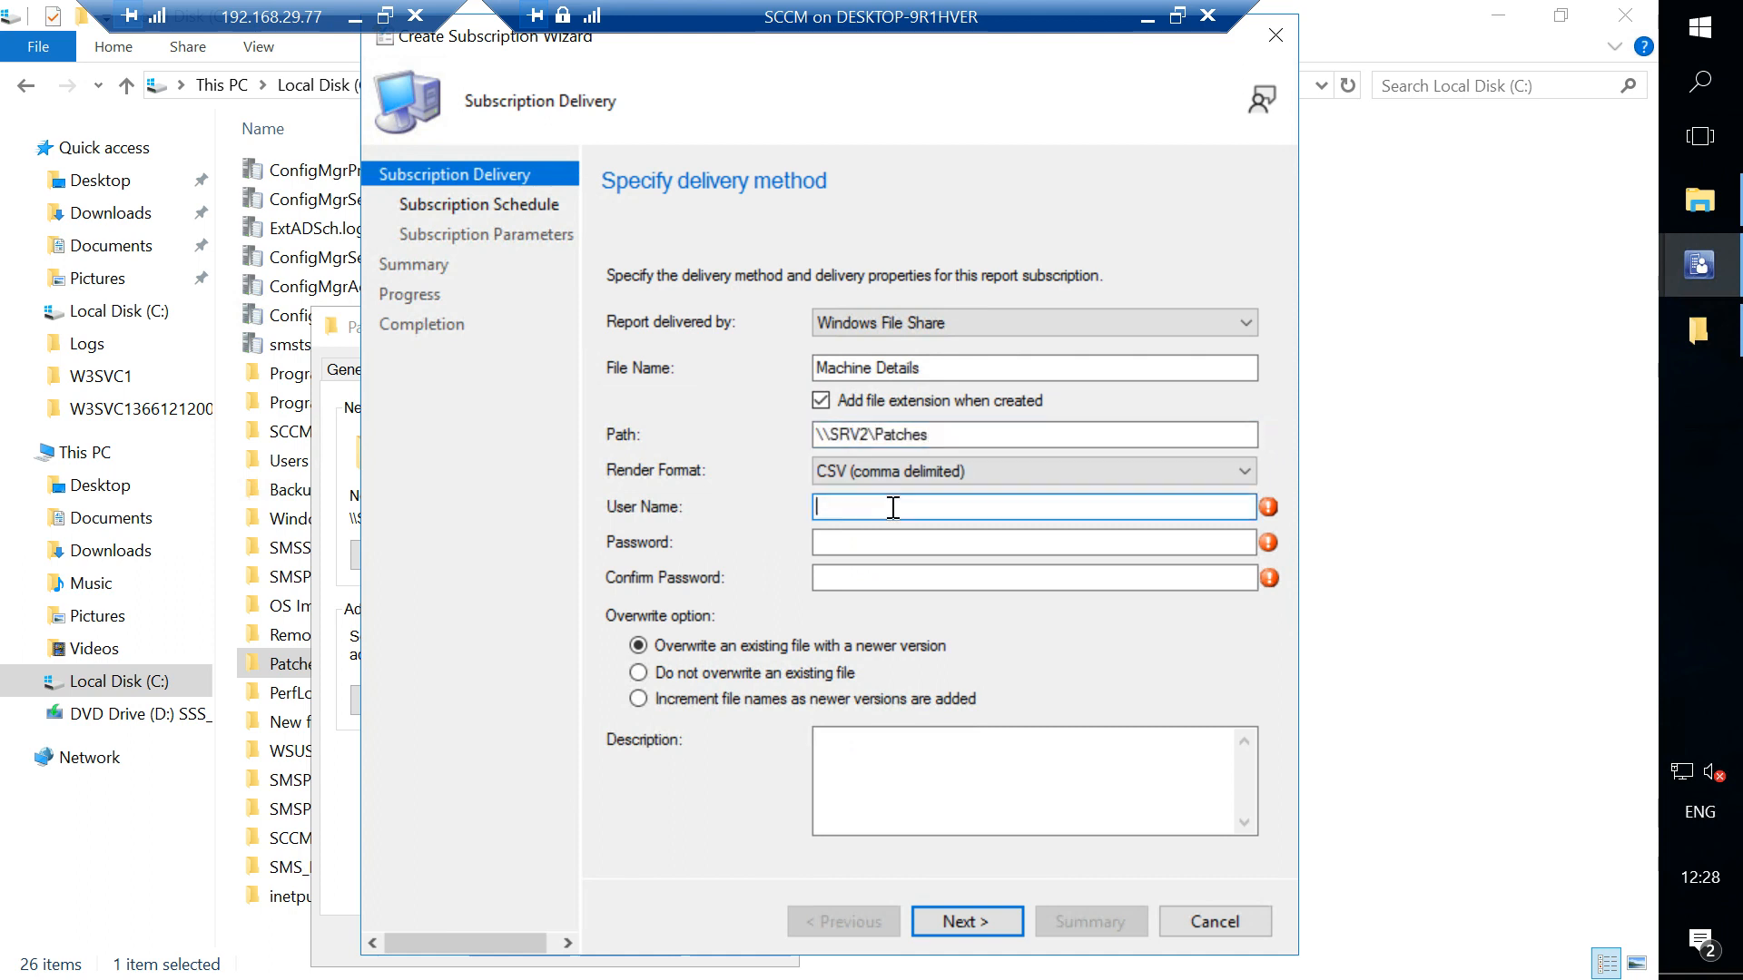
{"action": "type", "text": "hp\\administrator"}
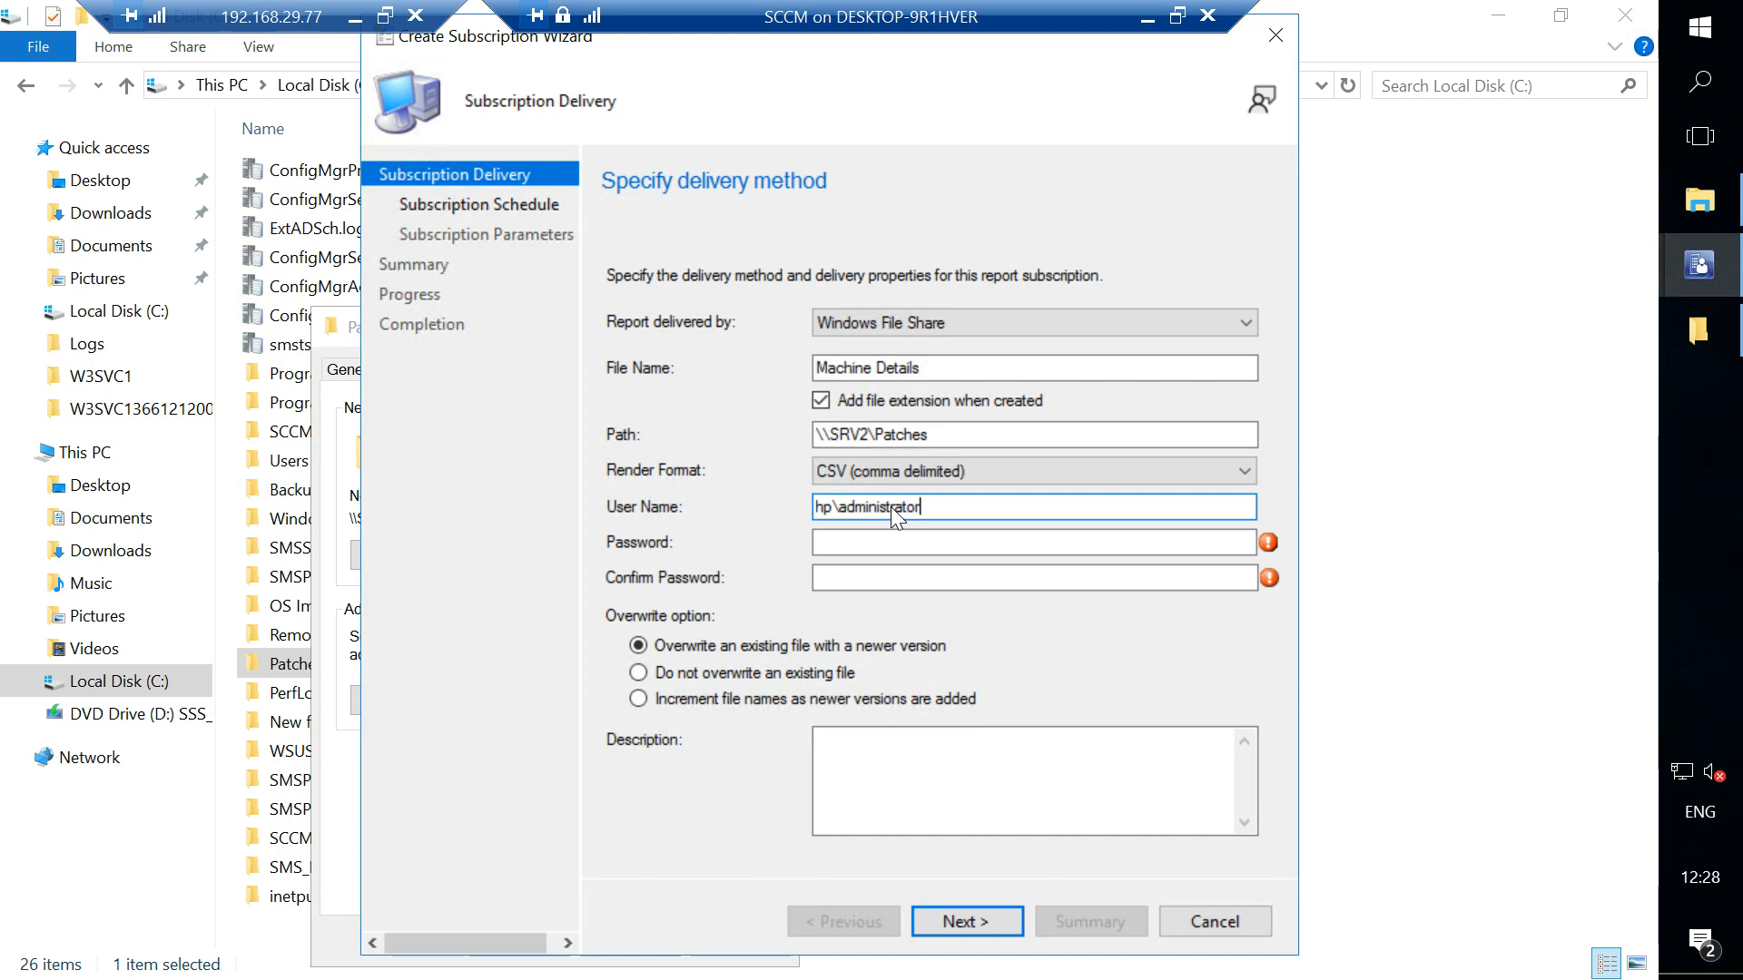
- Enter and confirm the account password for writing to the file share, then continue to scheduling
{"action": "key", "text": "Tab"}
{"action": "type", "text": "P"}
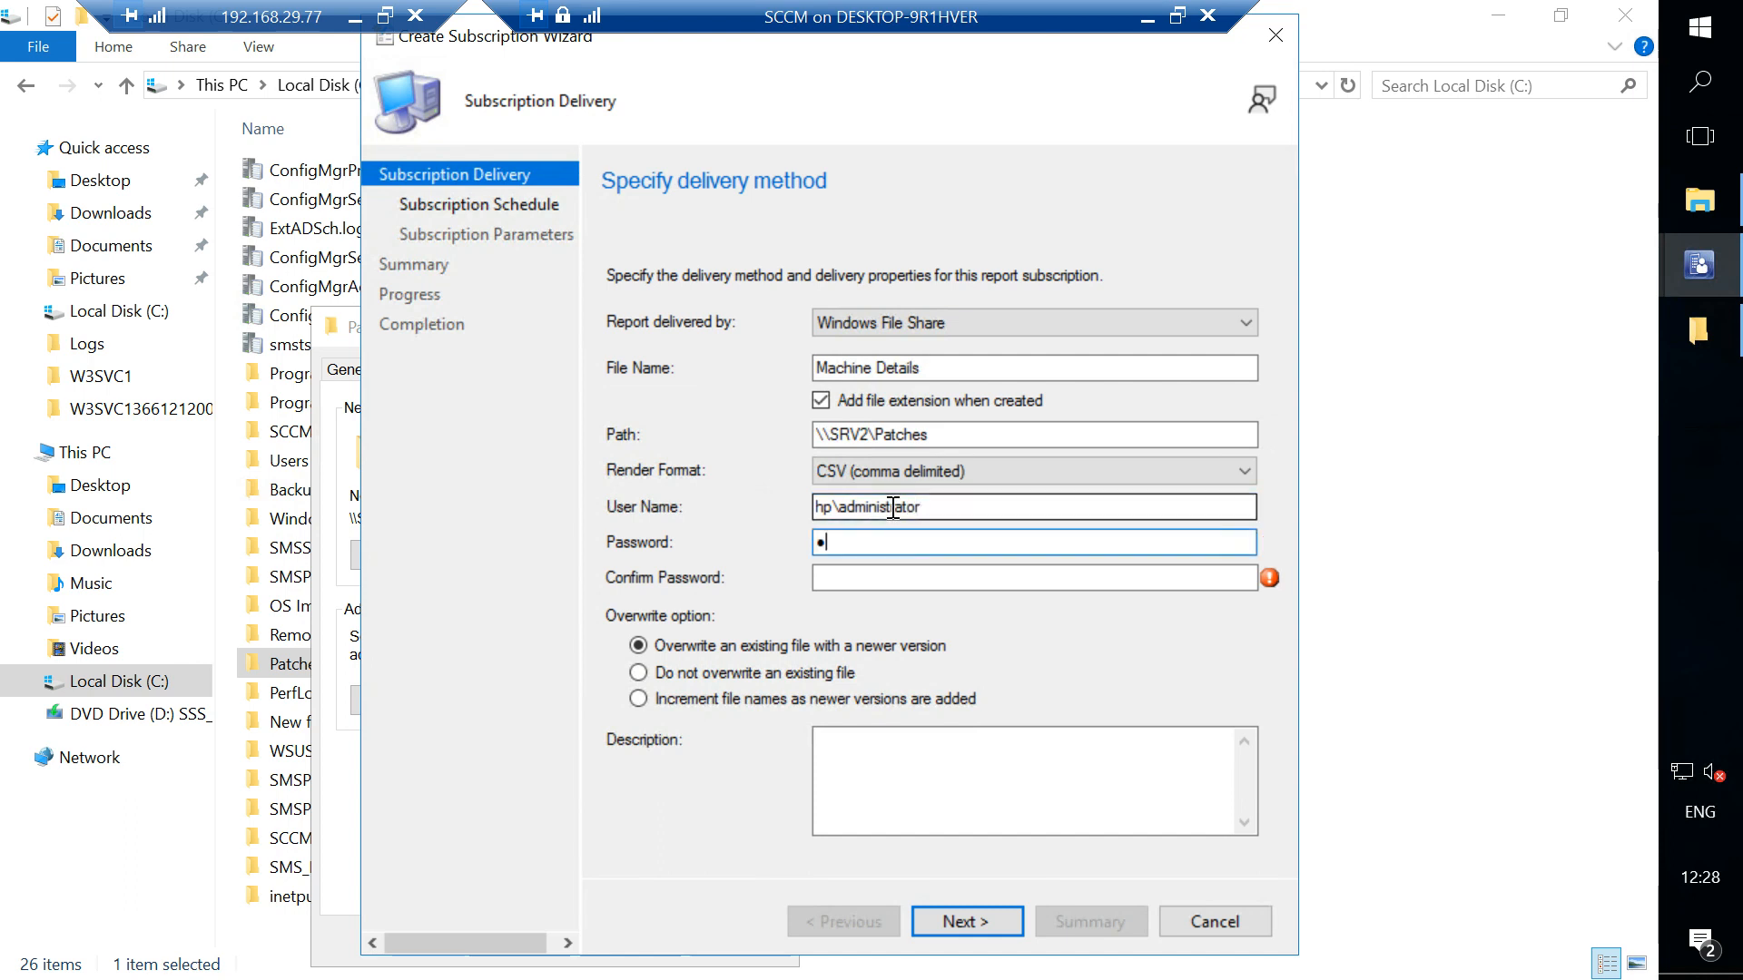
{"action": "type", "text": "a••••••"}
{"action": "key", "text": "Tab"}
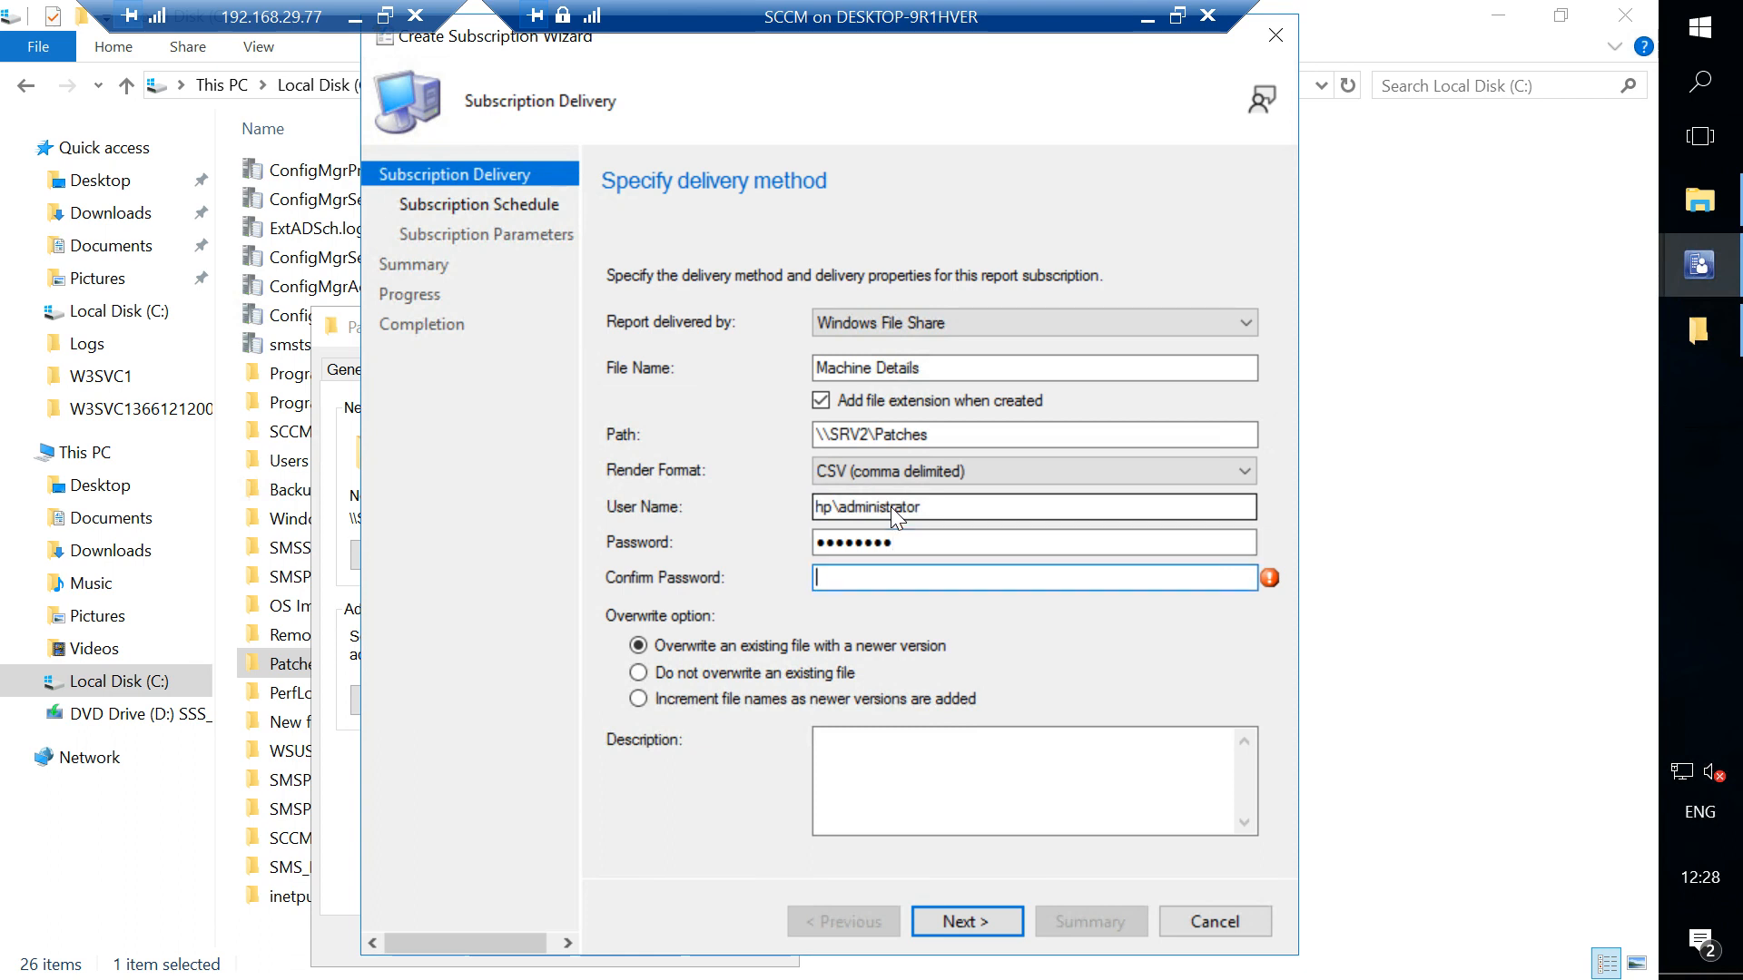
{"action": "type", "text": "Pass"}
{"action": "type", "text": "••••"}
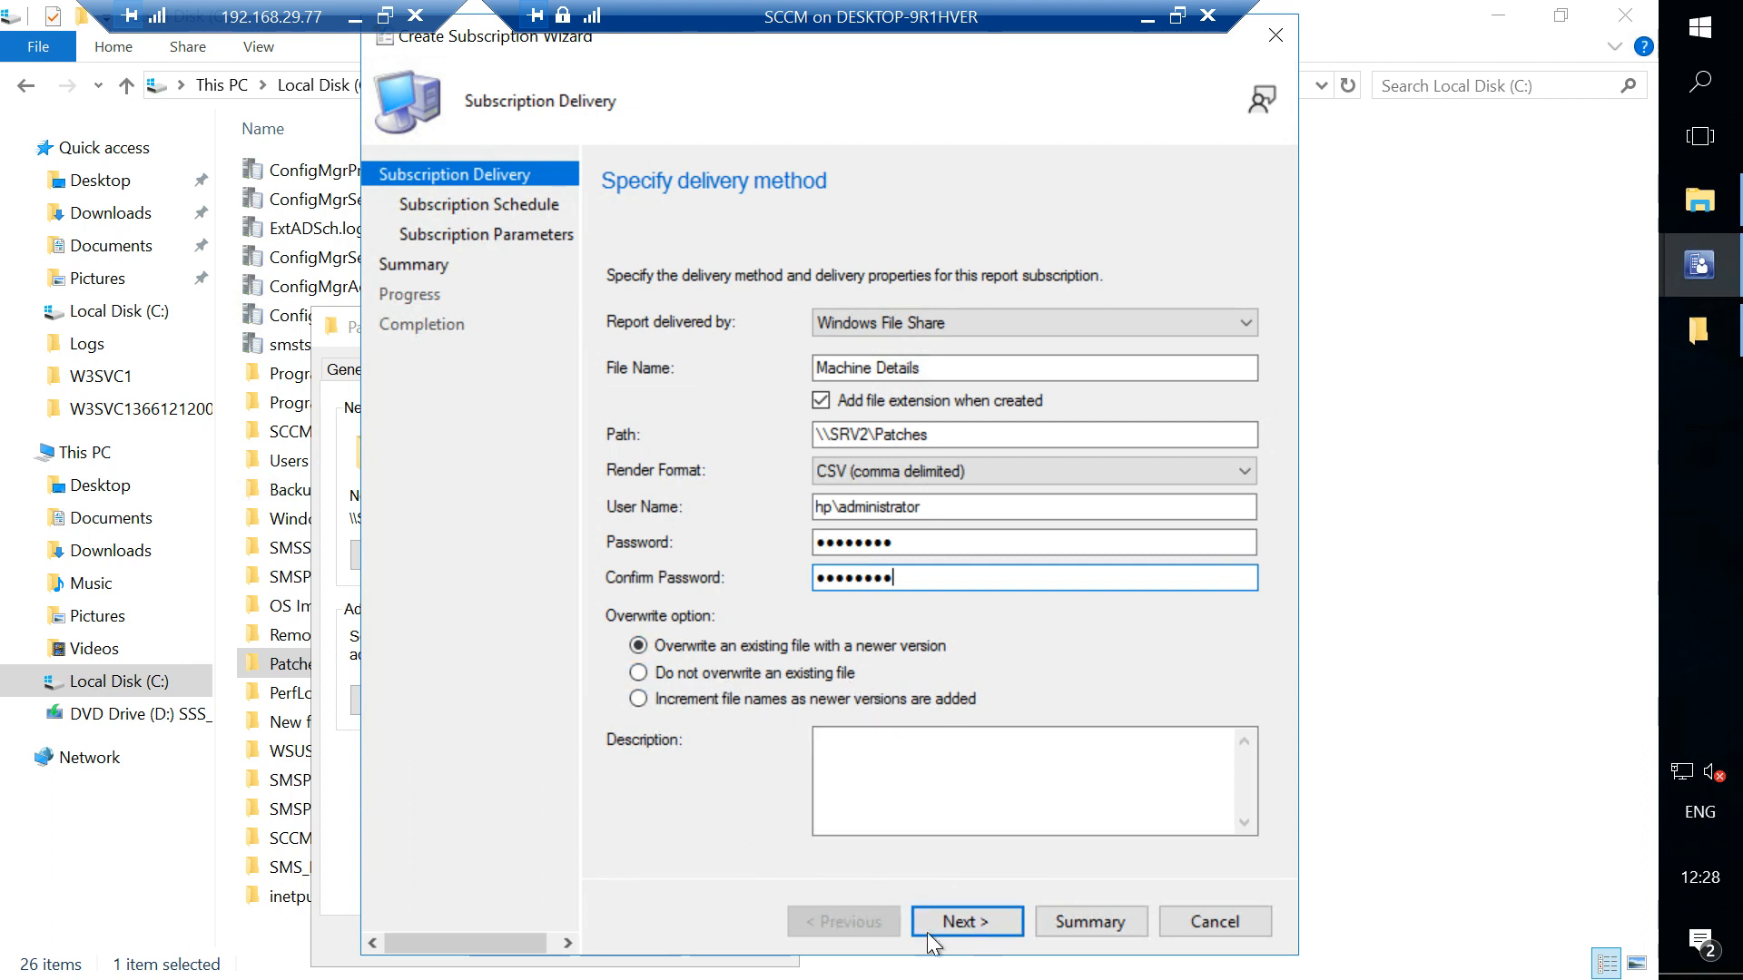
{"action": "left_click", "coordinate": [959, 919]}
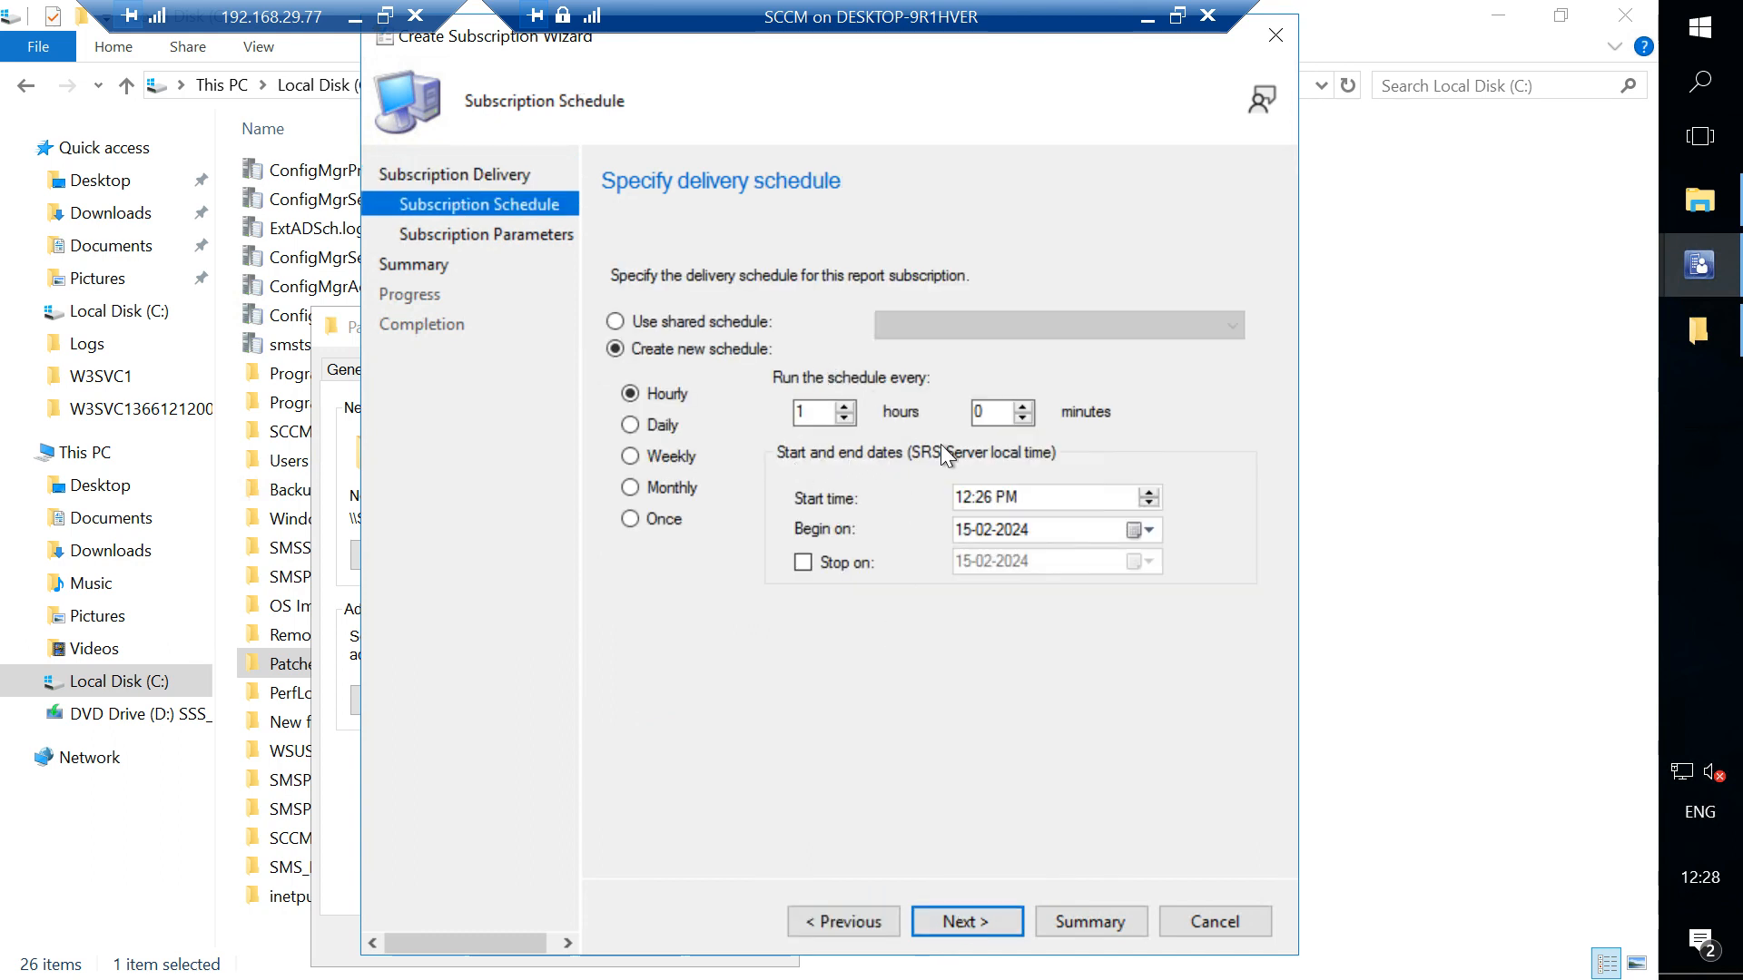
- Schedule the subscription to run daily on Mondays, lowering the start time to 11:26 AM
{"action": "left_click", "coordinate": [651, 421]}
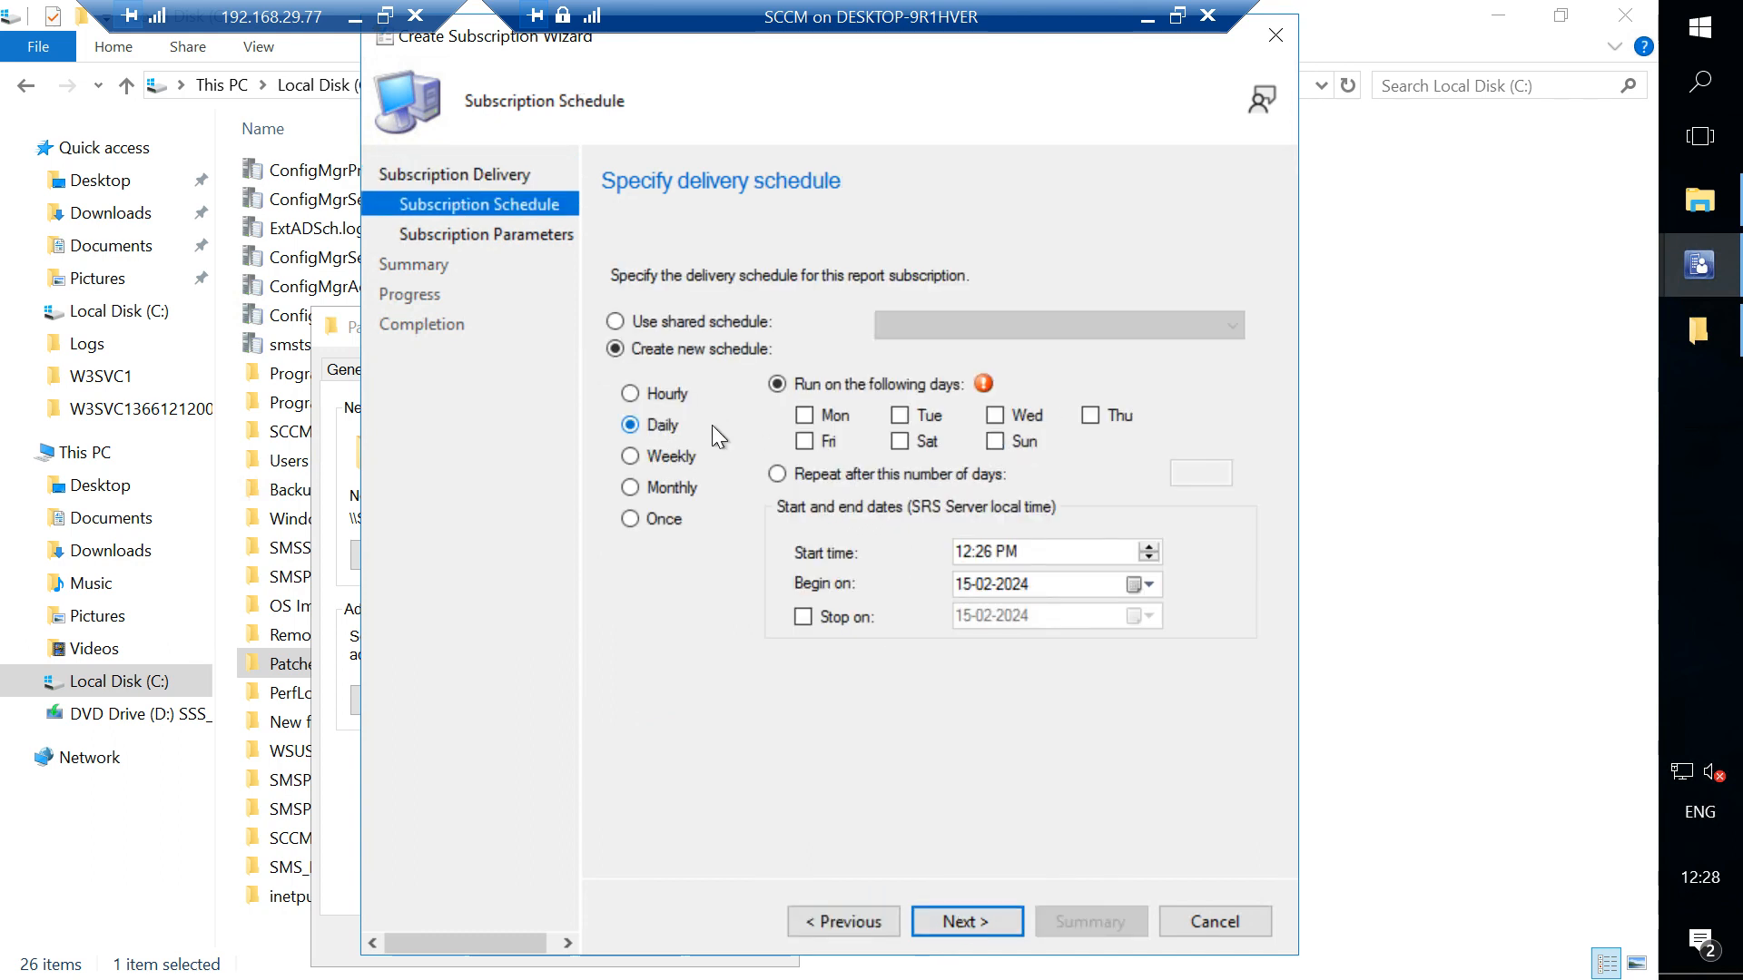
{"action": "left_click", "coordinate": [803, 415]}
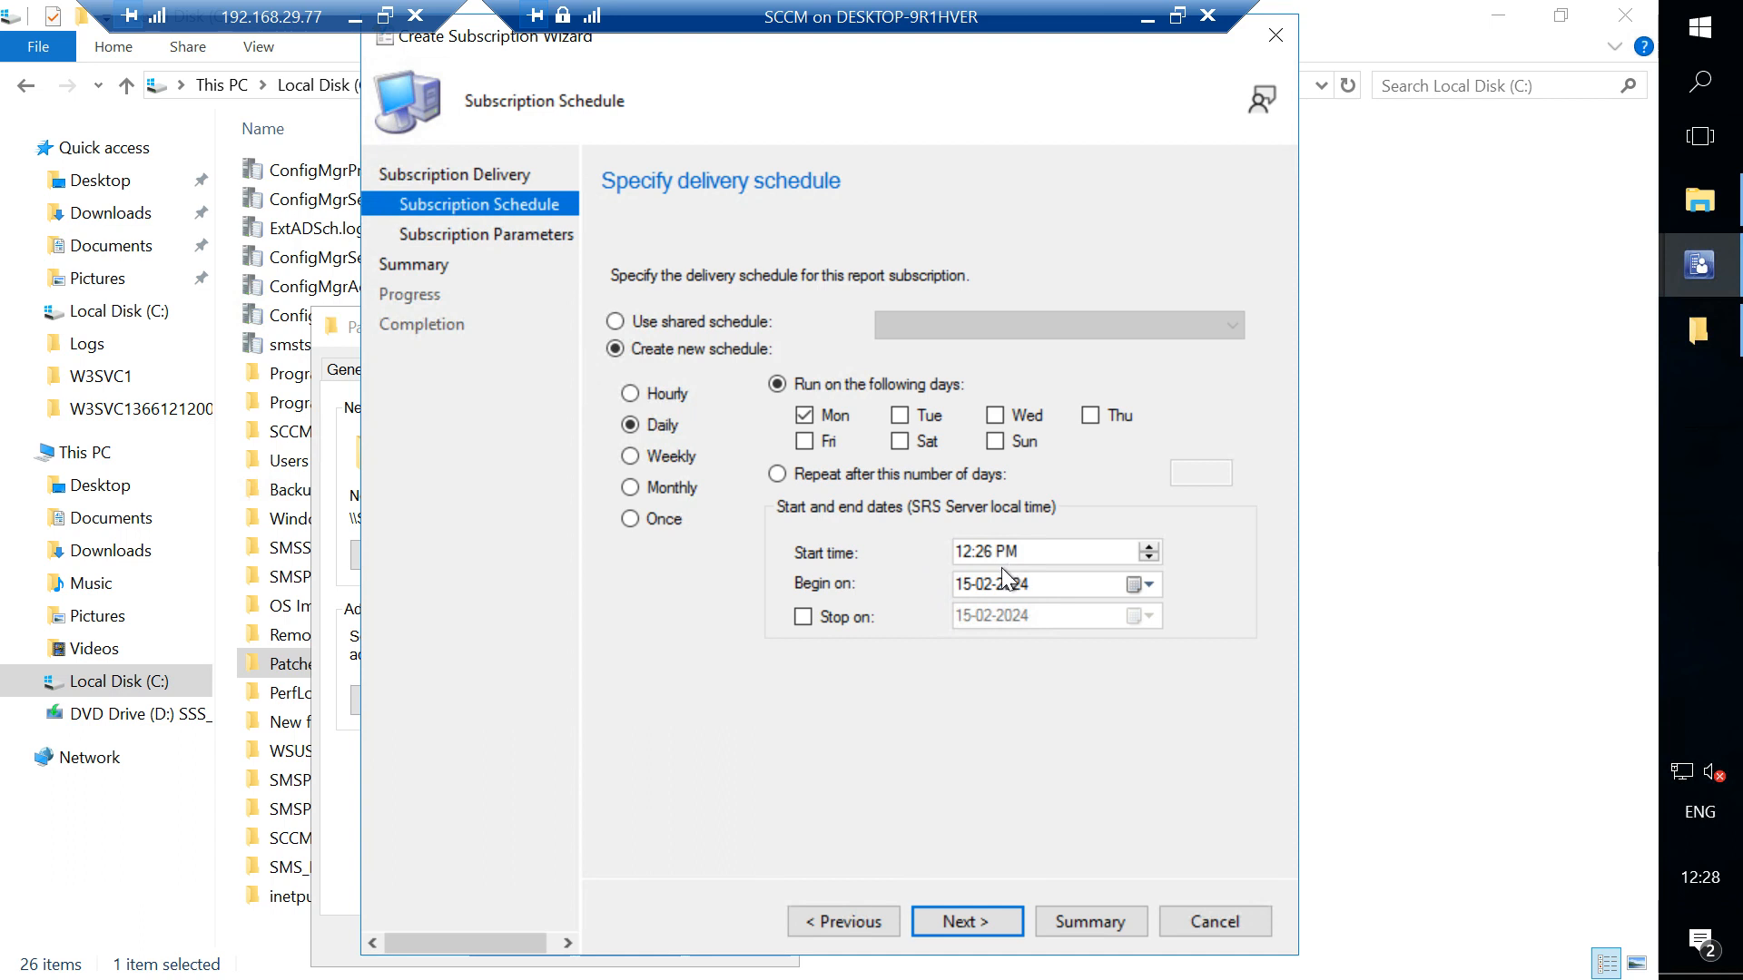
{"action": "left_click", "coordinate": [1150, 557]}
{"action": "left_click", "coordinate": [1006, 917]}
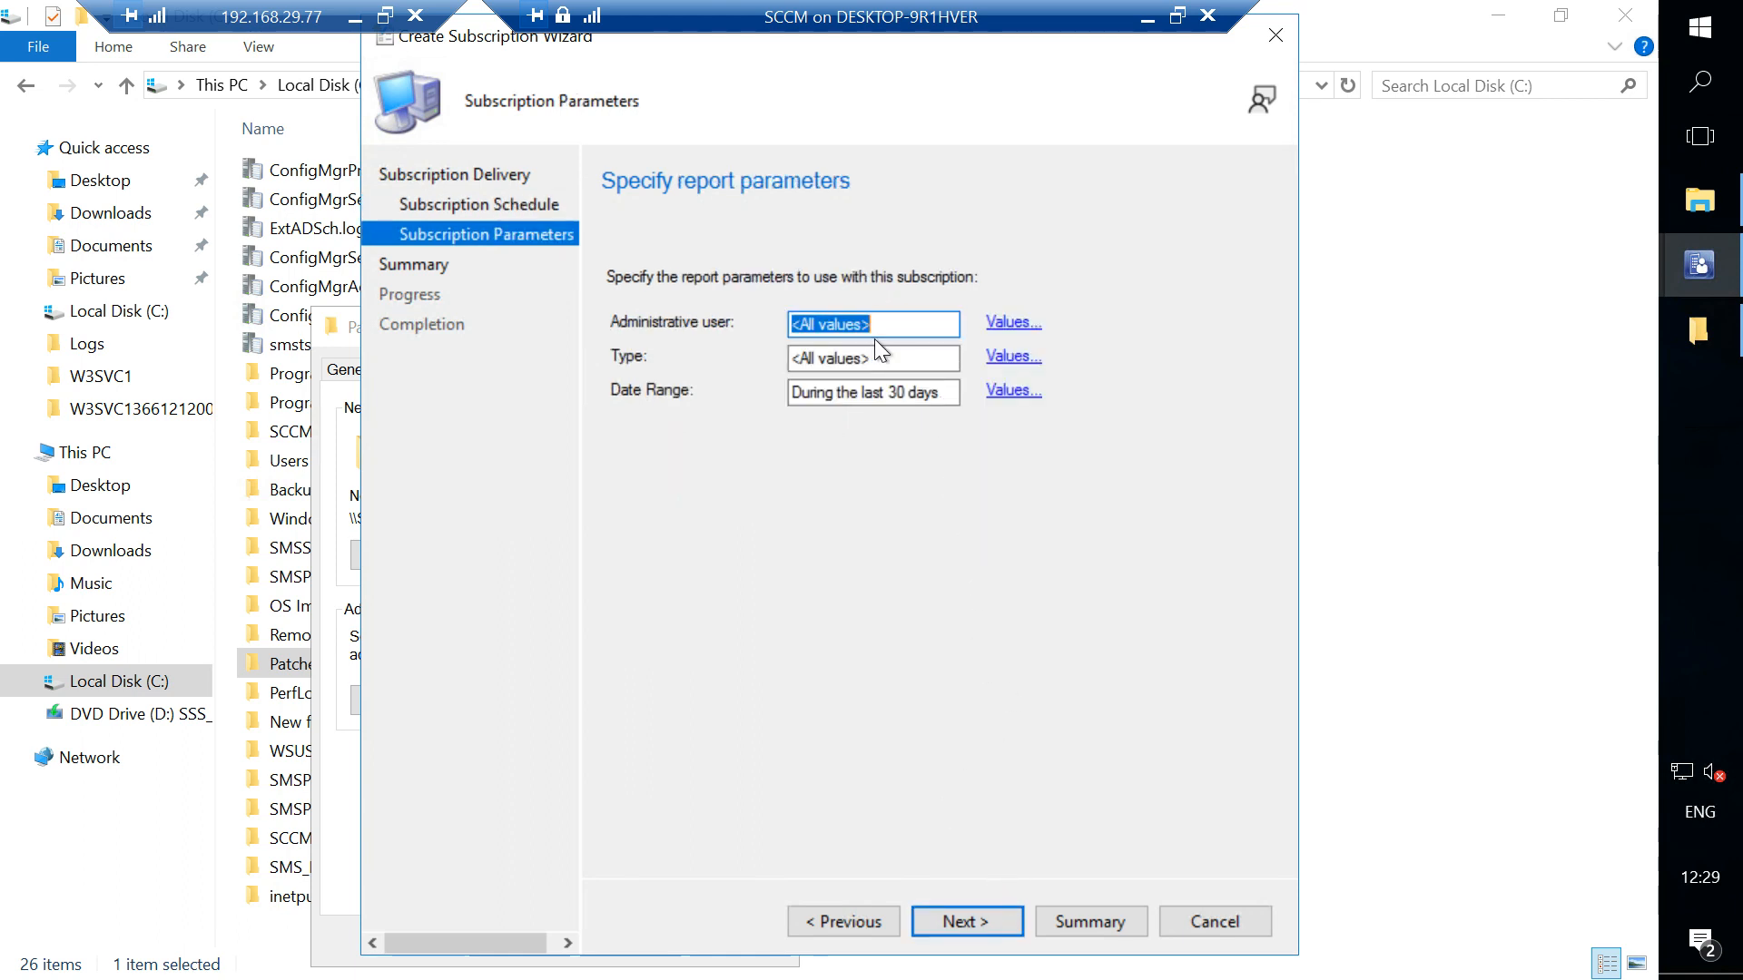
- Set the Administrative user parameter to HP\administrator and the Type parameter to Administrative user
{"action": "left_click", "coordinate": [1016, 323]}
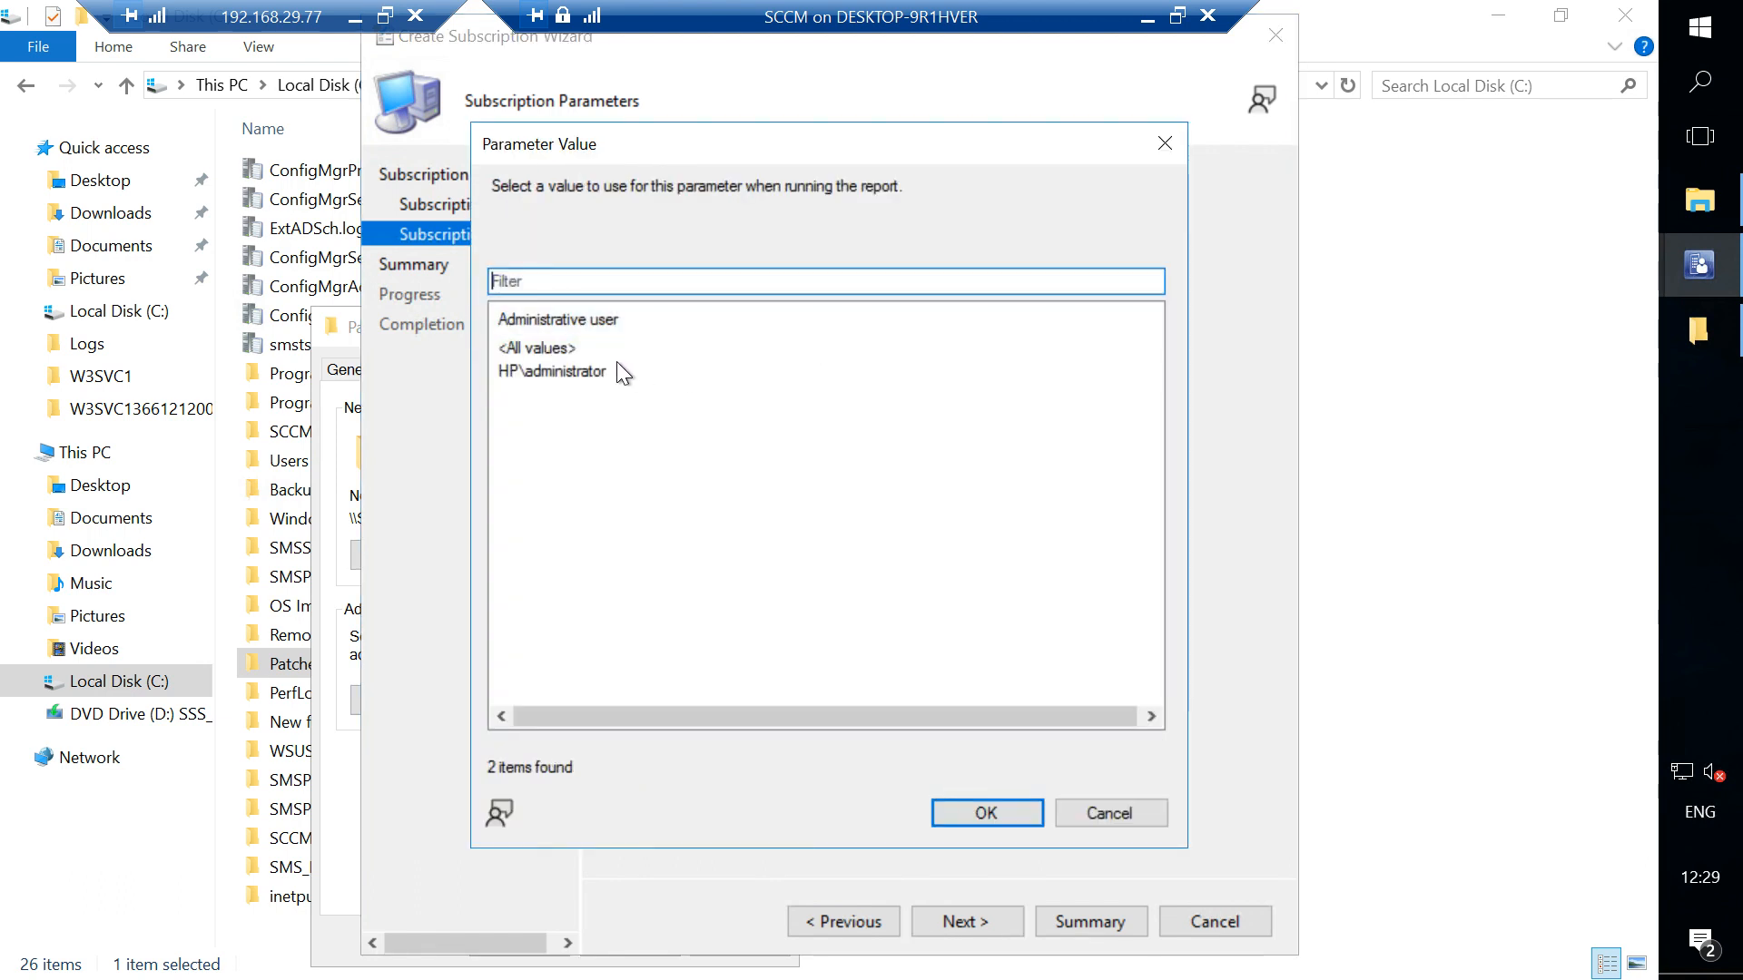
{"action": "left_click", "coordinate": [579, 367]}
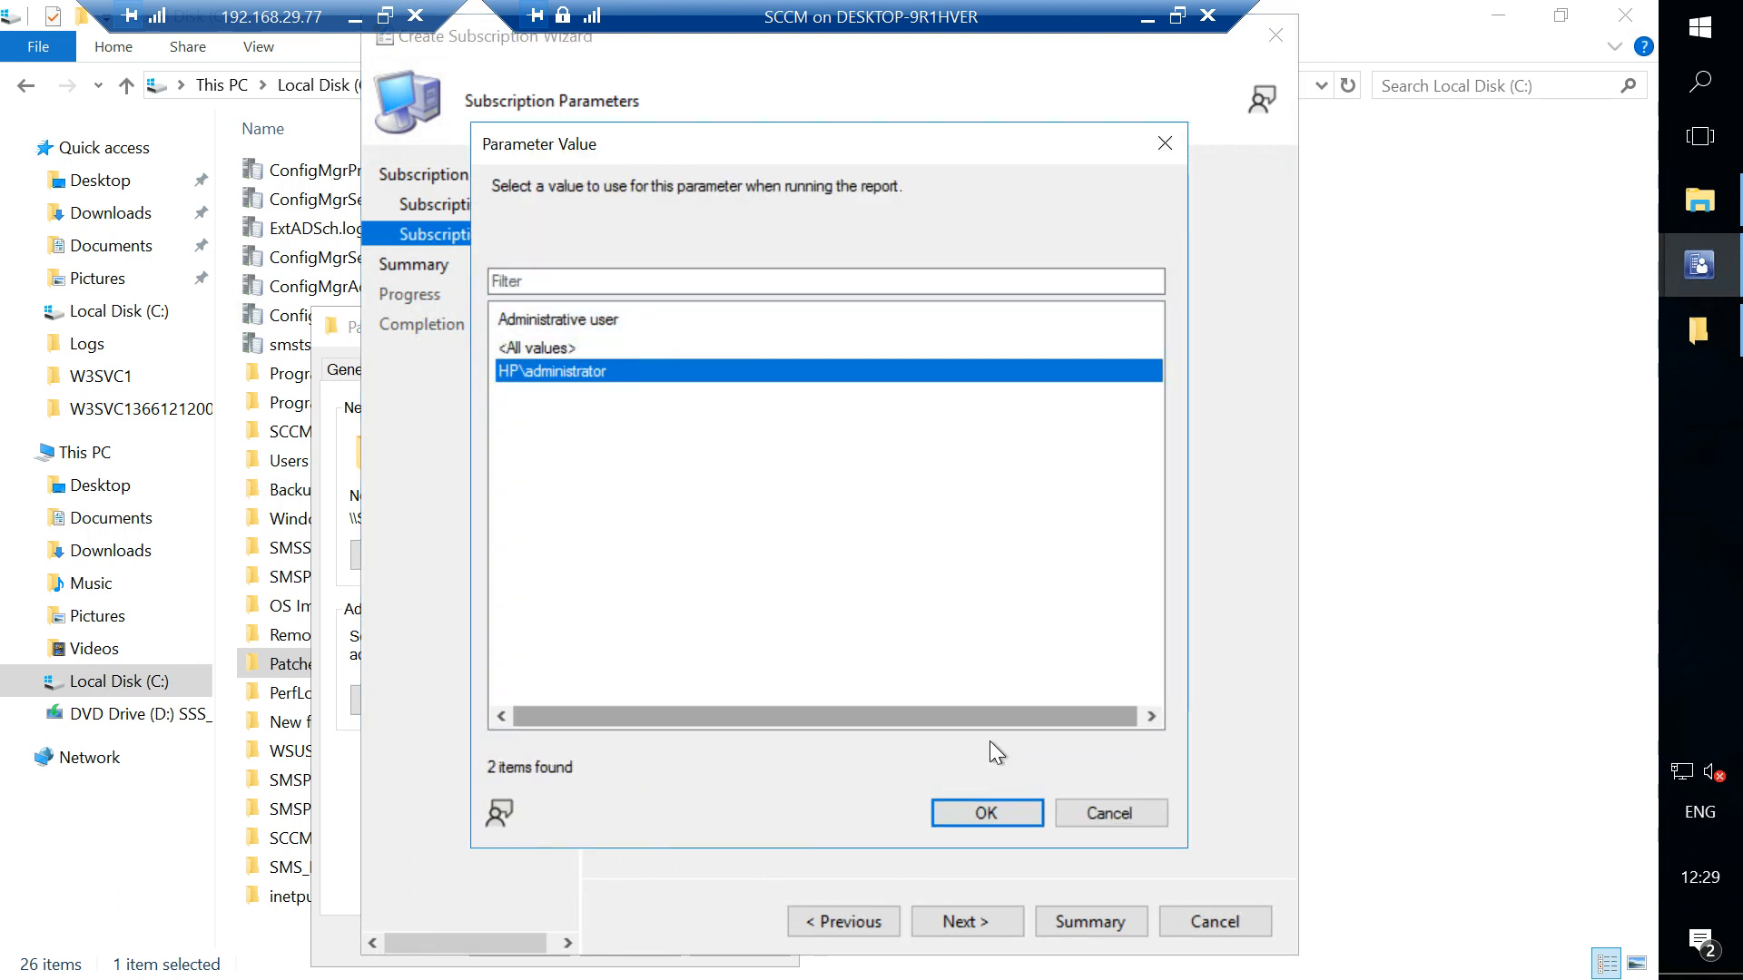
{"action": "left_click", "coordinate": [985, 810]}
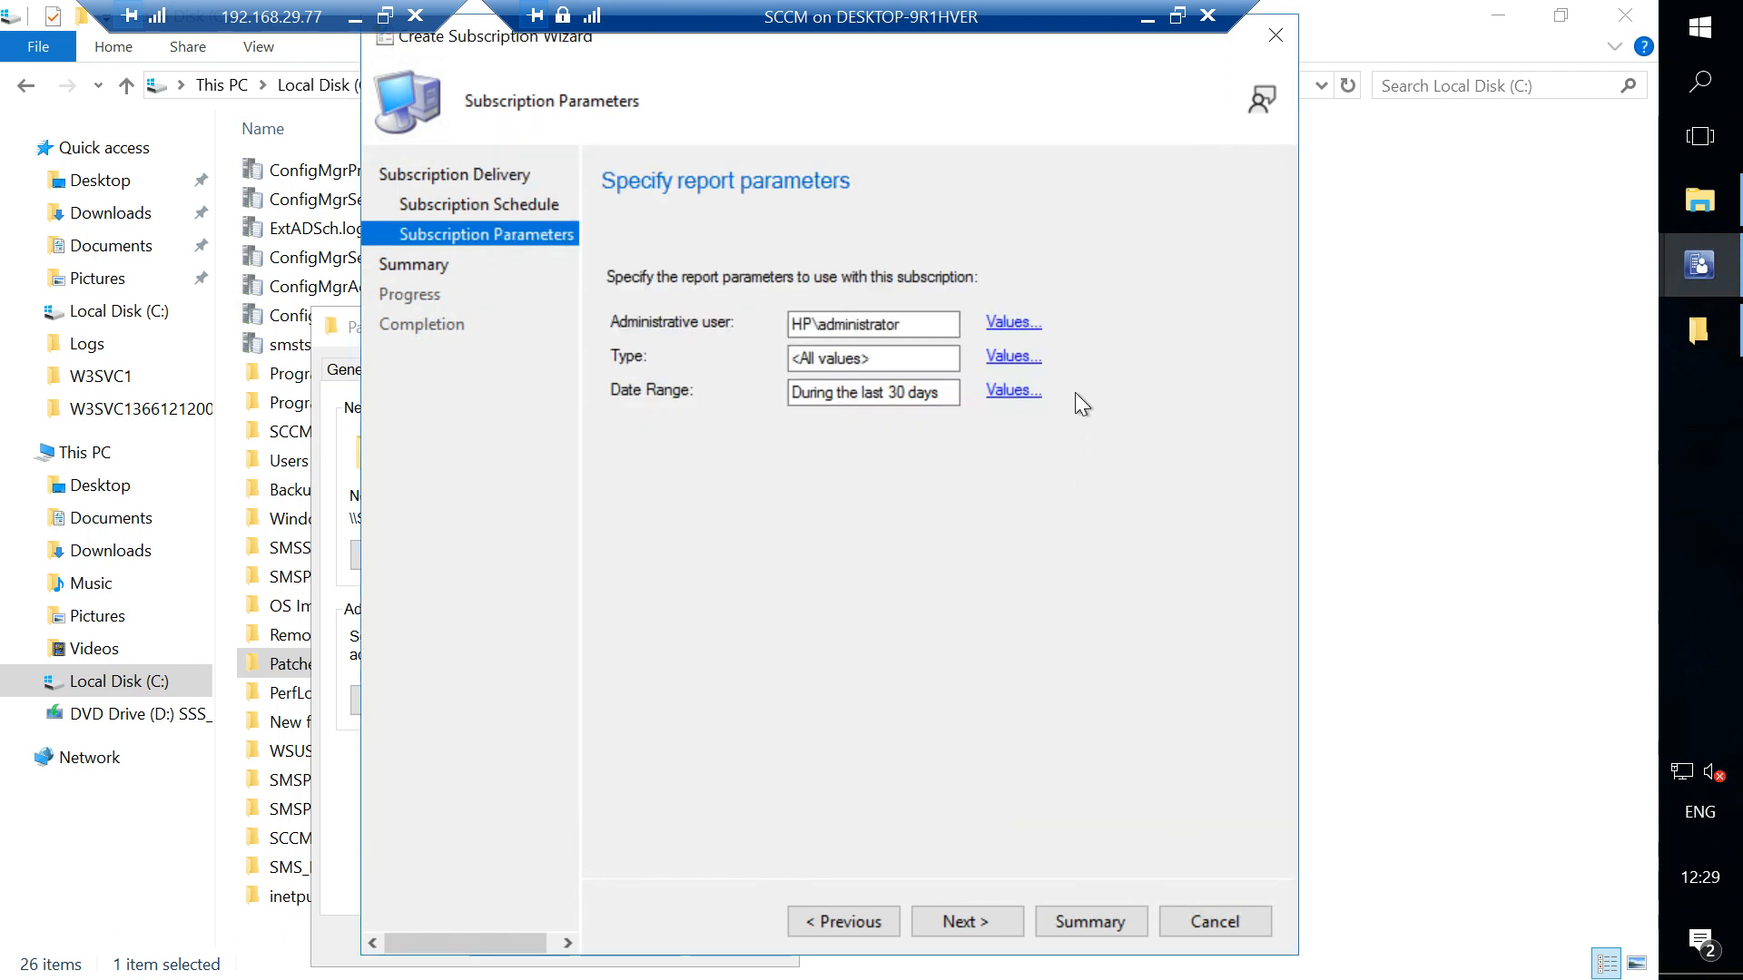
{"action": "left_click", "coordinate": [1010, 363]}
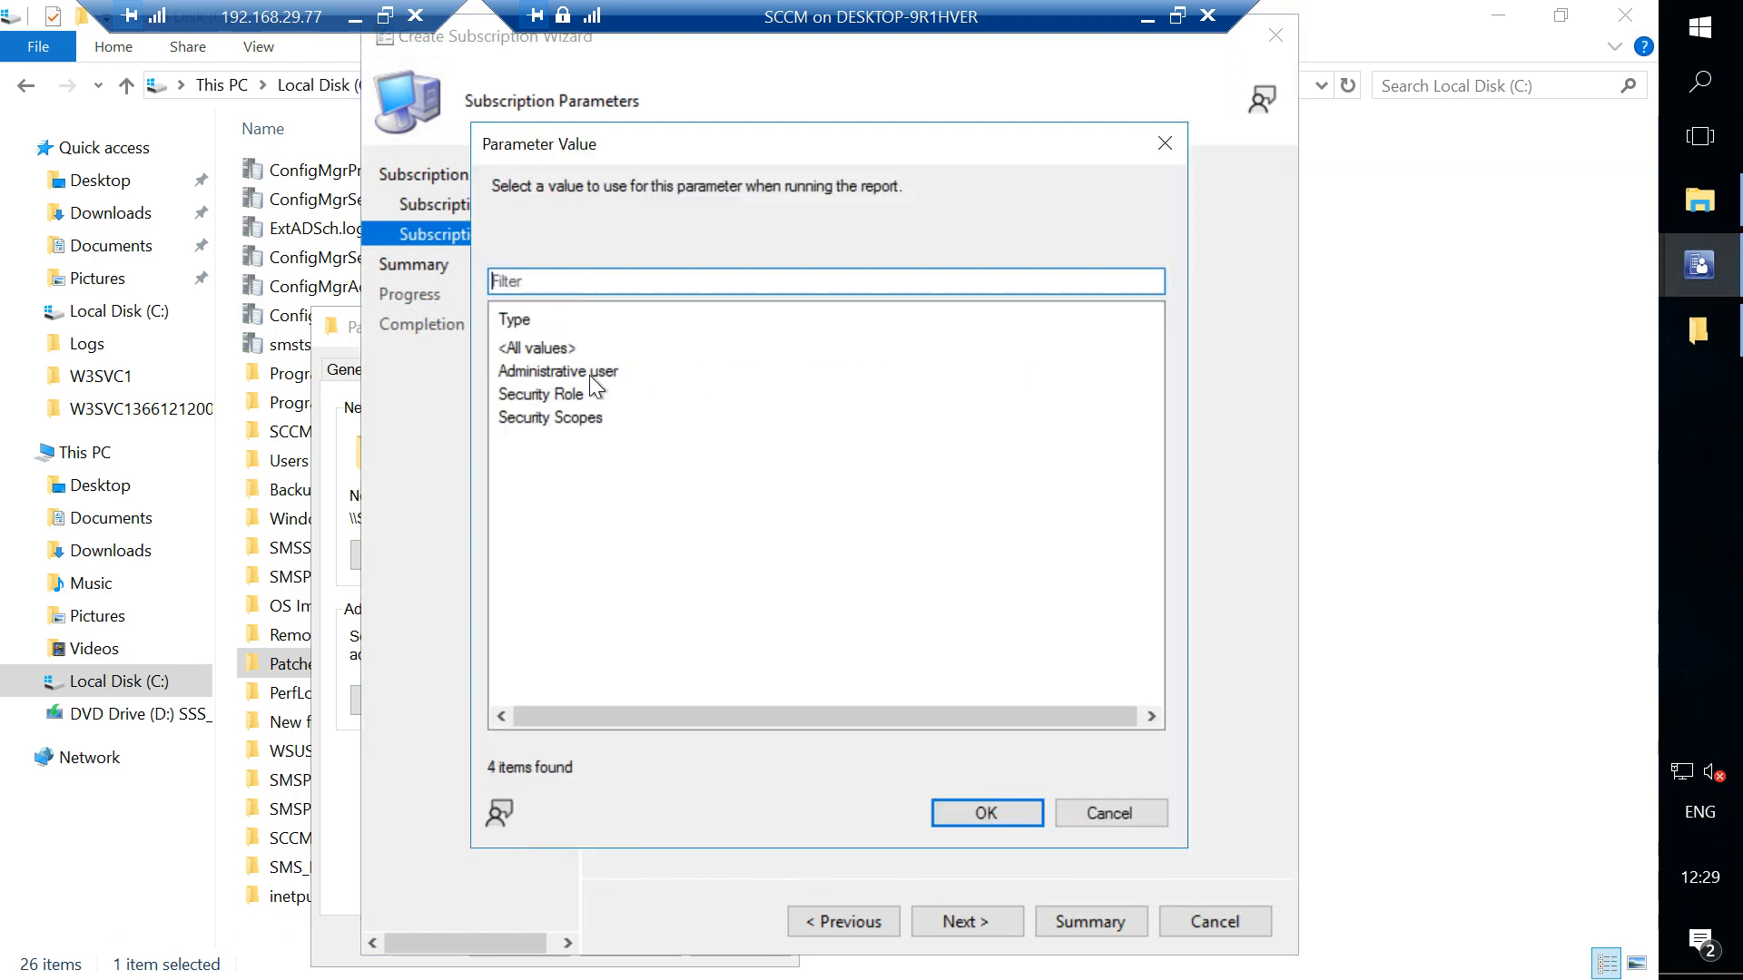
{"action": "left_click", "coordinate": [585, 371]}
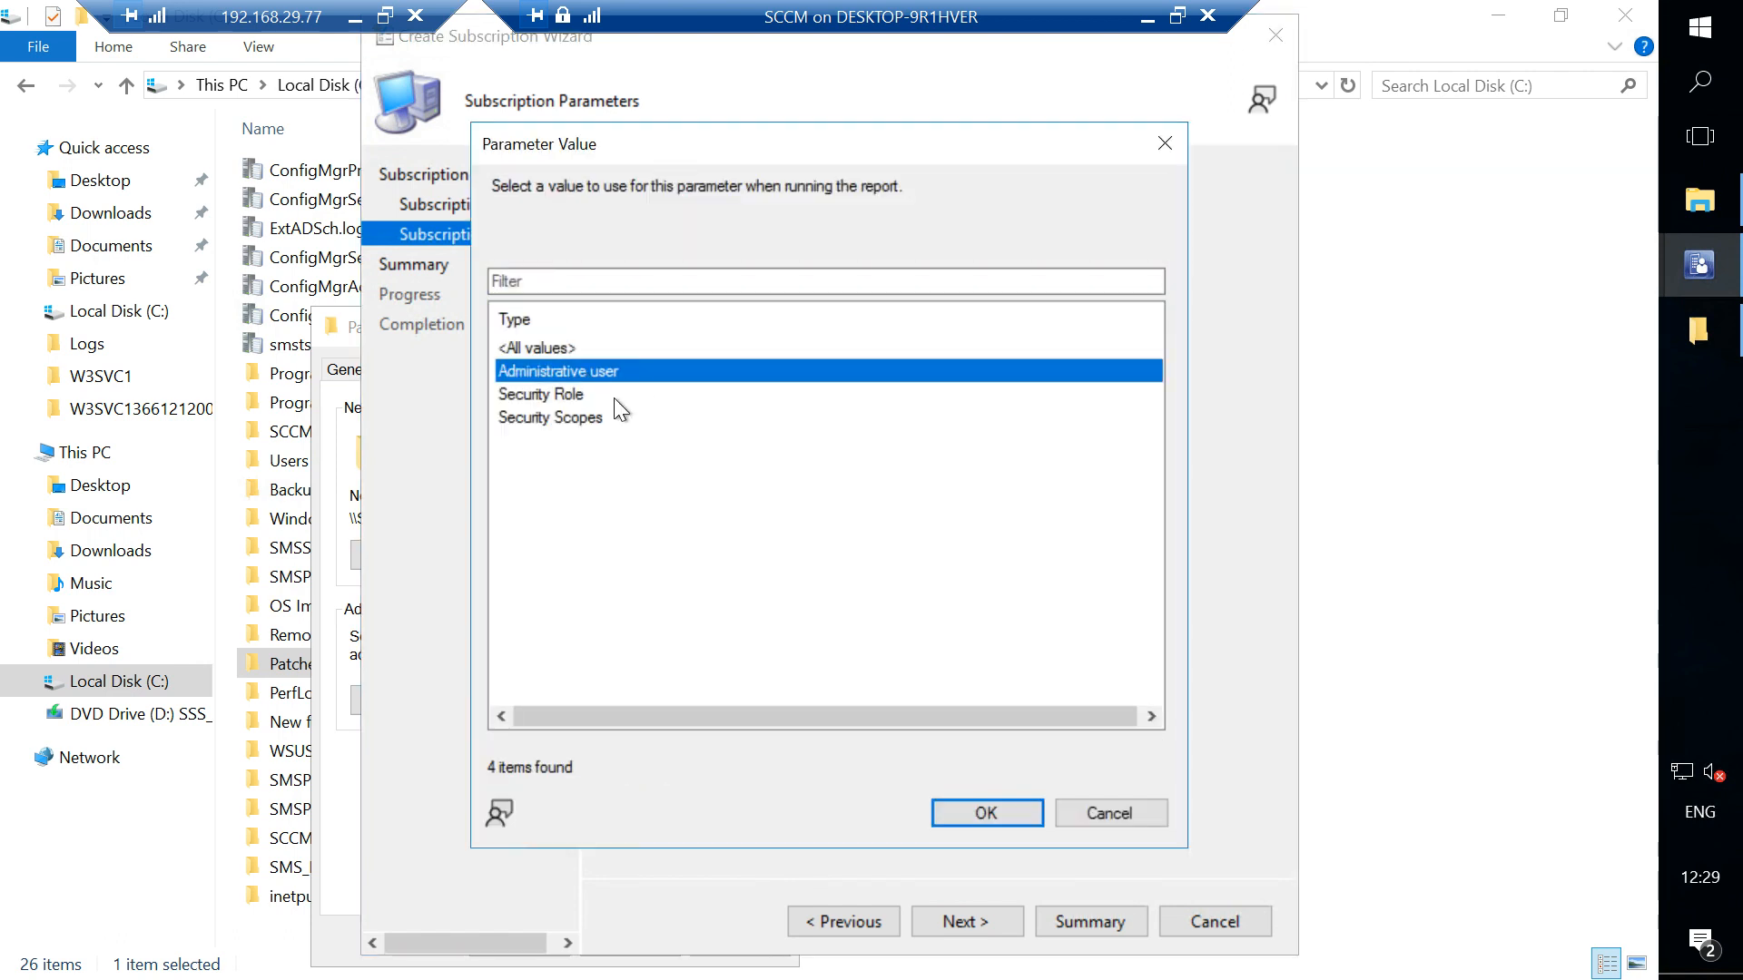
{"action": "left_click", "coordinate": [994, 814]}
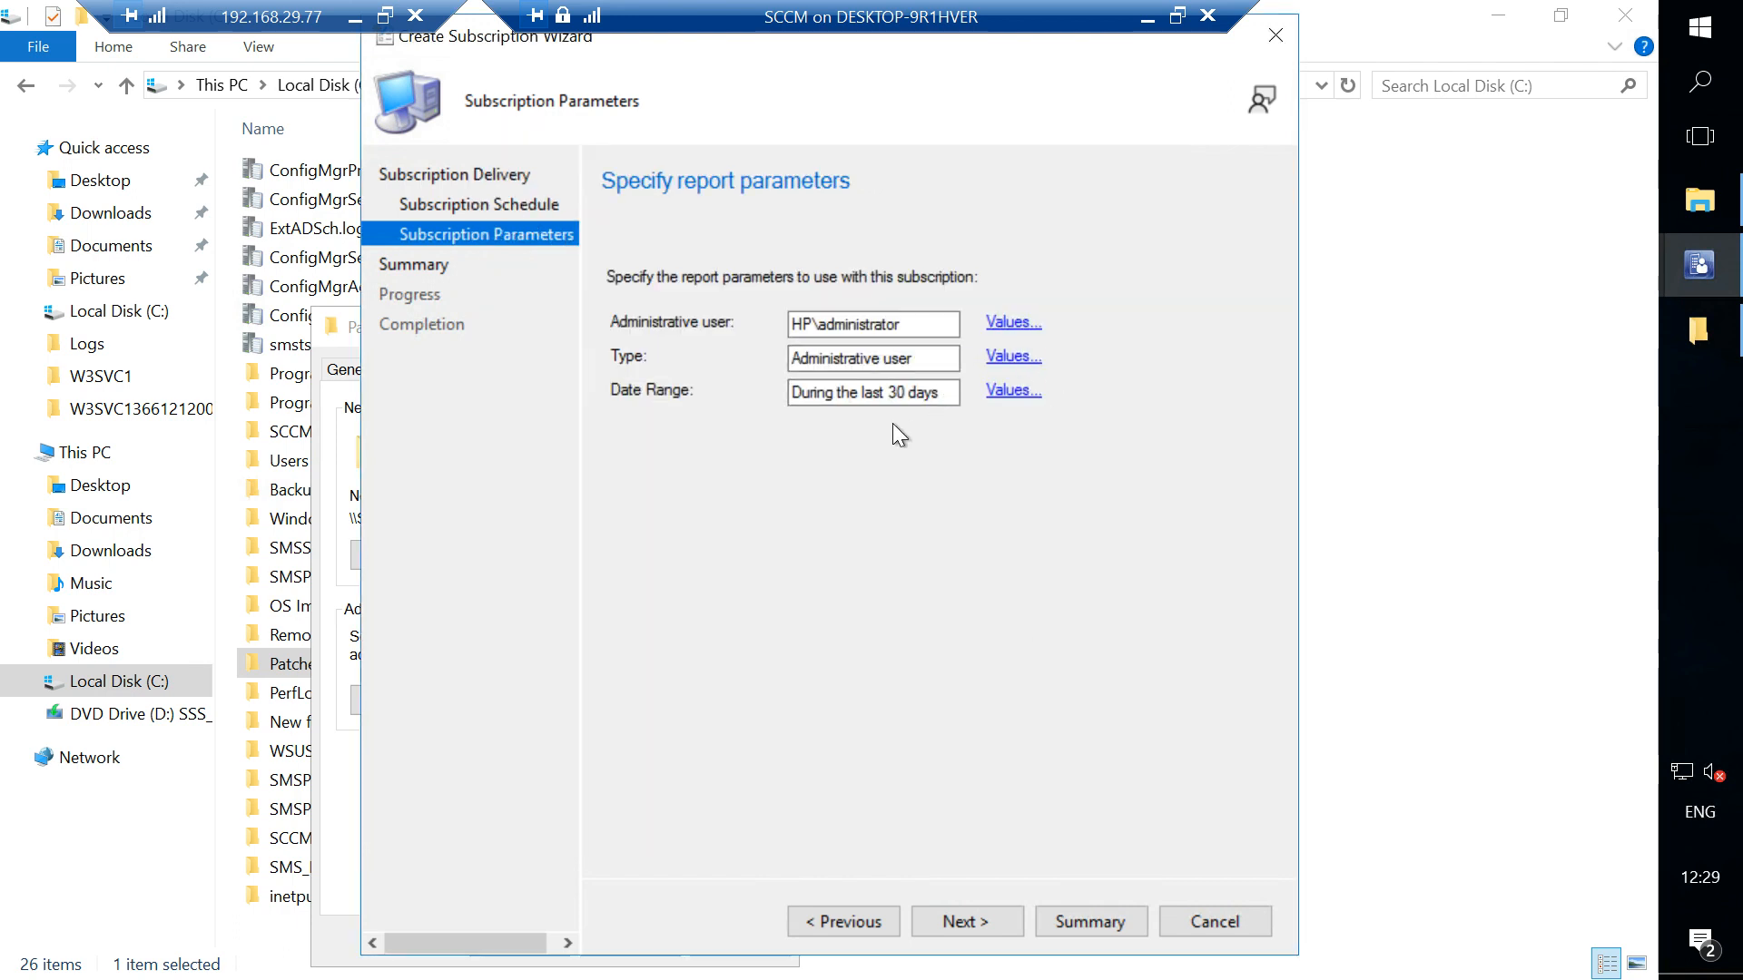
- Set the Date Range parameter to During today and finish the subscription wizard
{"action": "left_click", "coordinate": [1000, 391]}
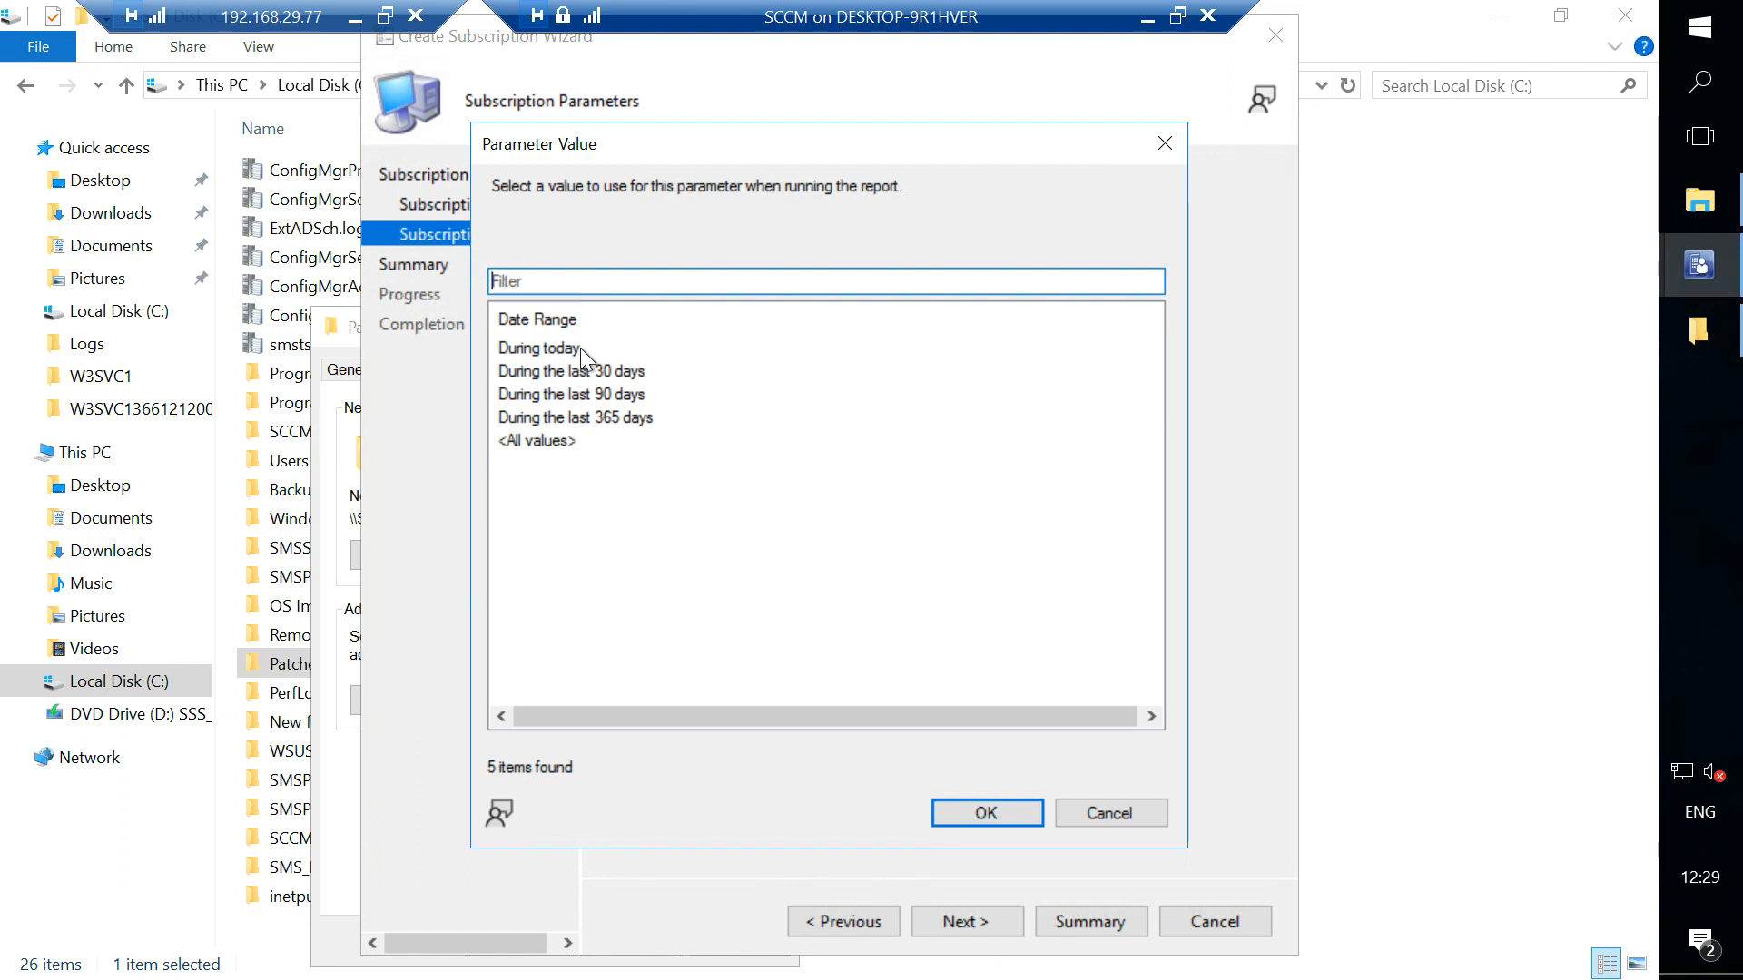
{"action": "left_click", "coordinate": [575, 347]}
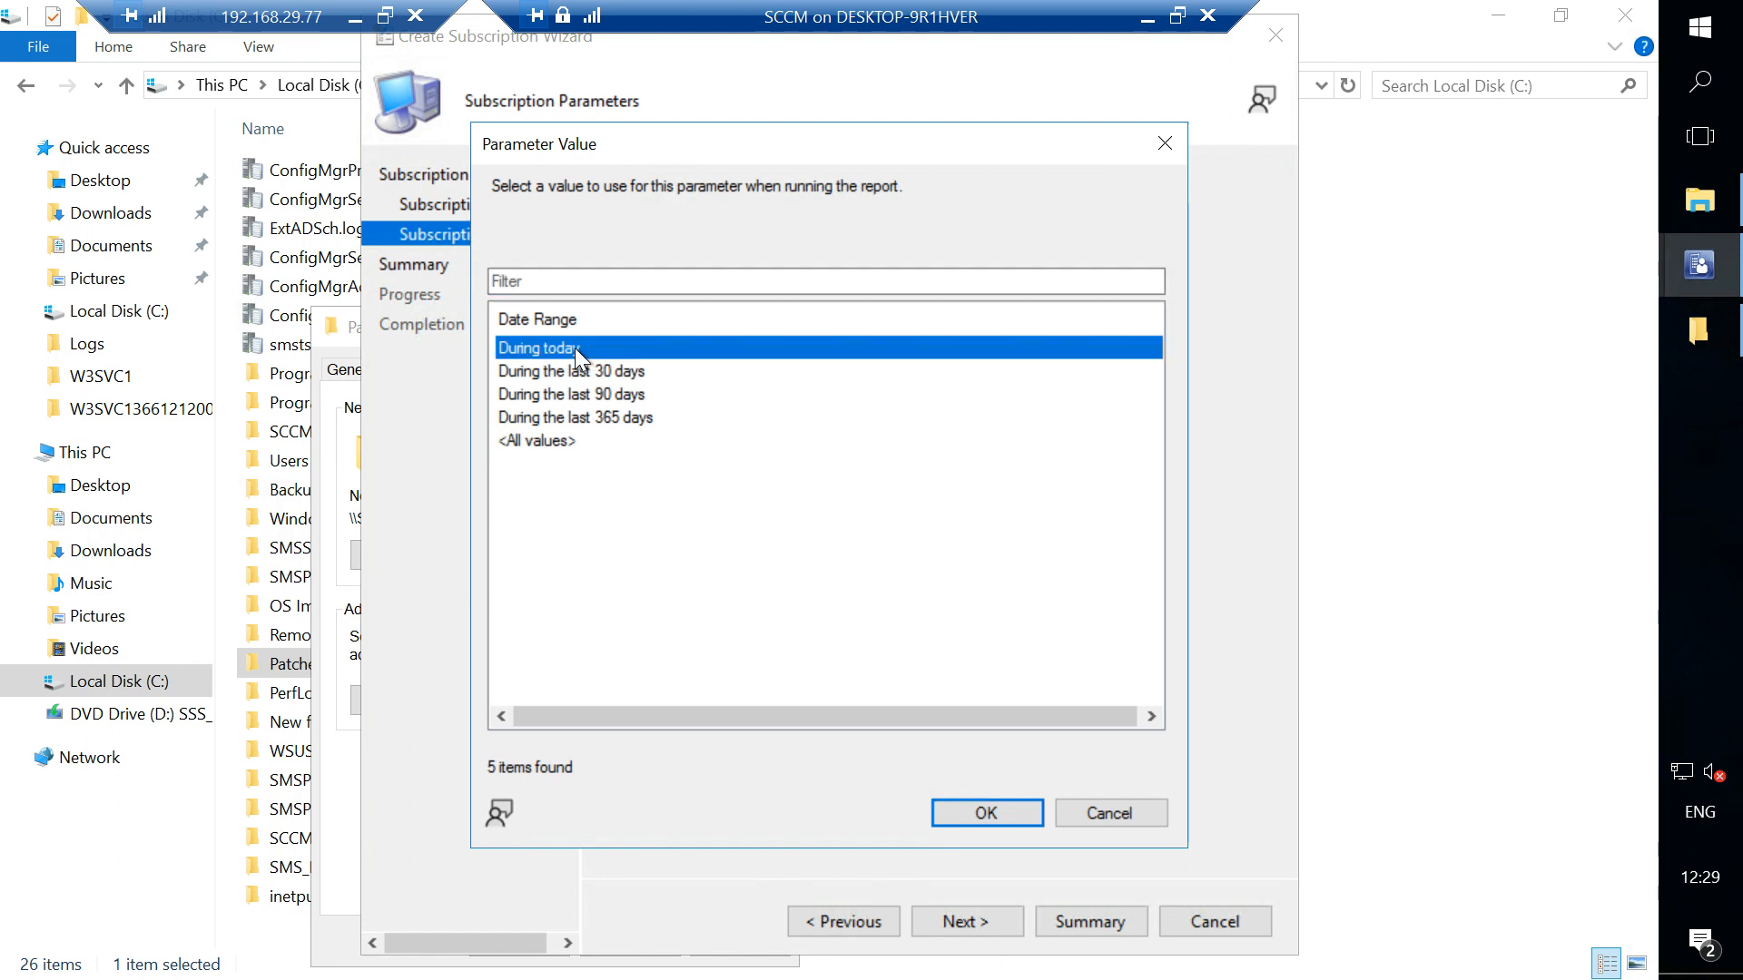
{"action": "left_click", "coordinate": [986, 811]}
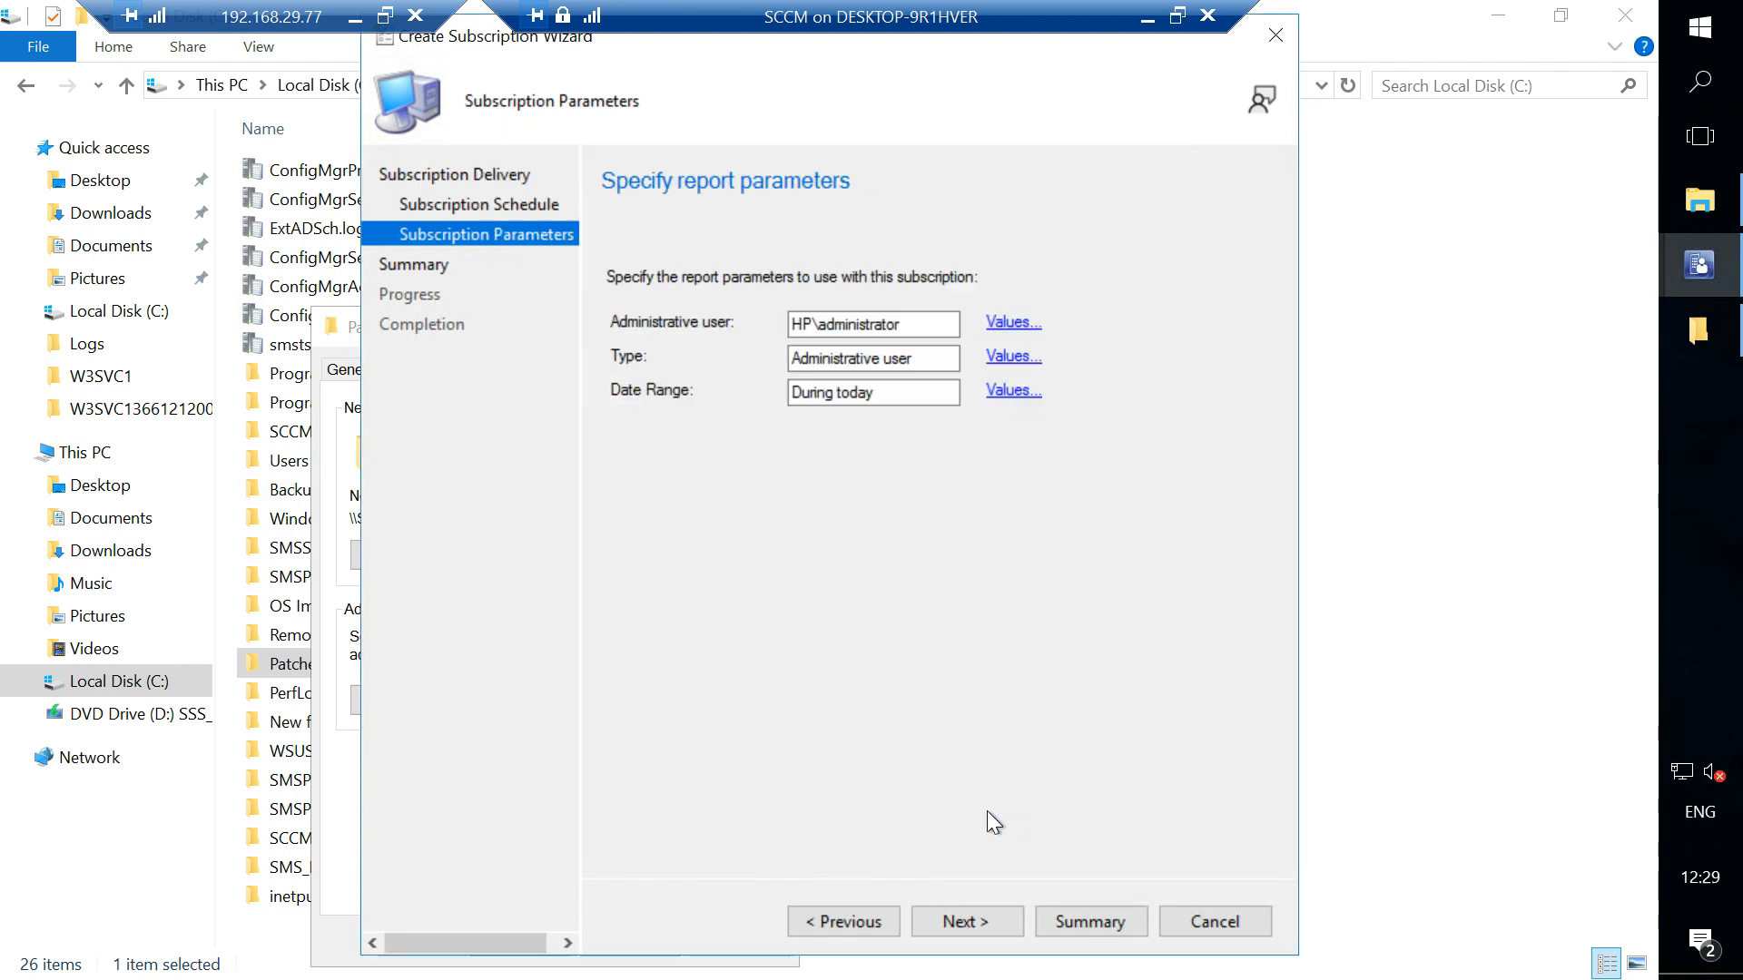
{"action": "left_click", "coordinate": [993, 919]}
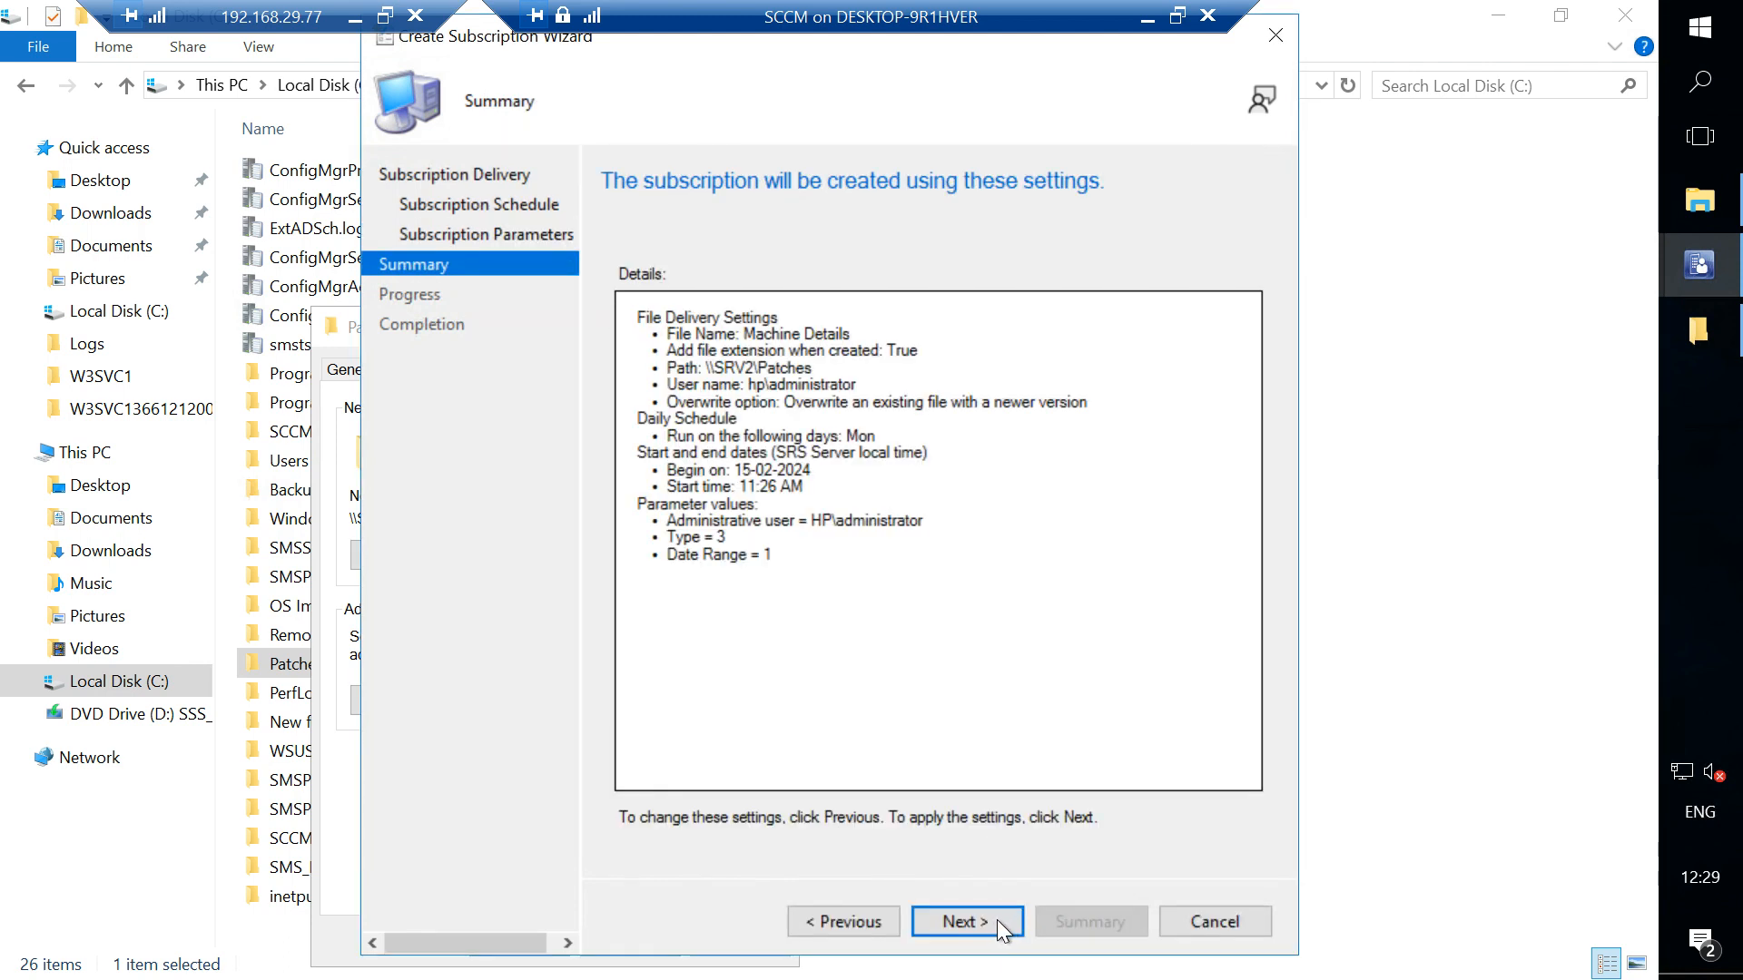
{"action": "left_click", "coordinate": [989, 919]}
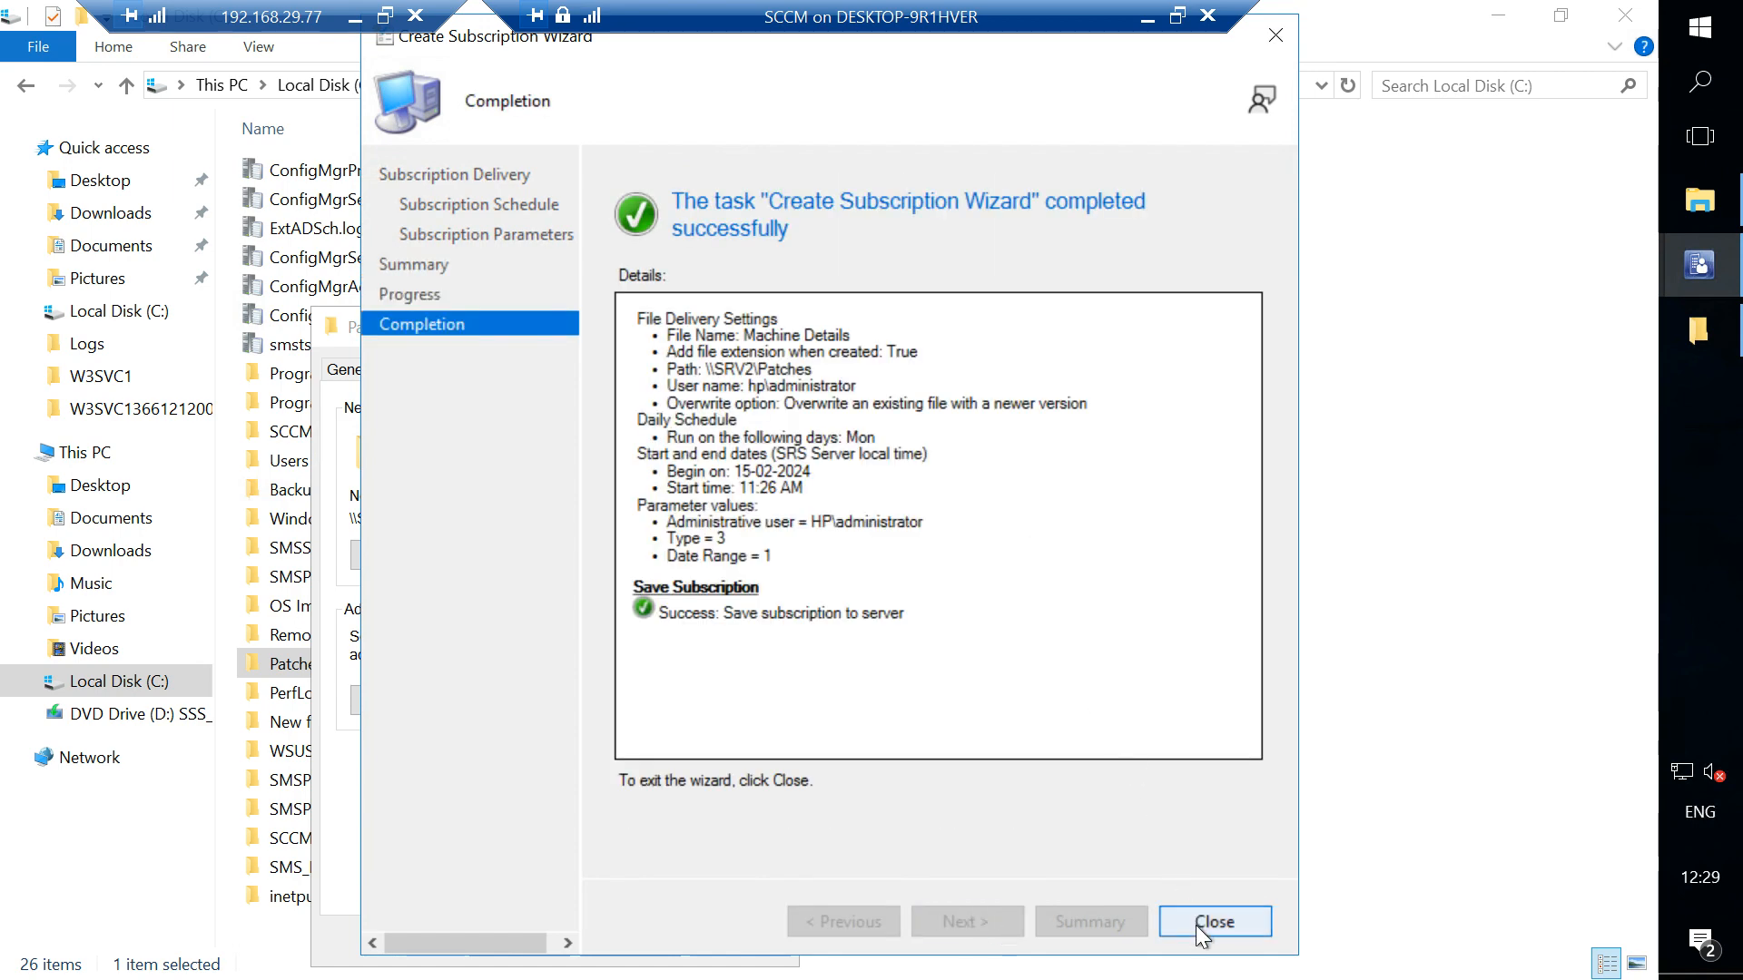
{"action": "left_click", "coordinate": [1195, 924]}
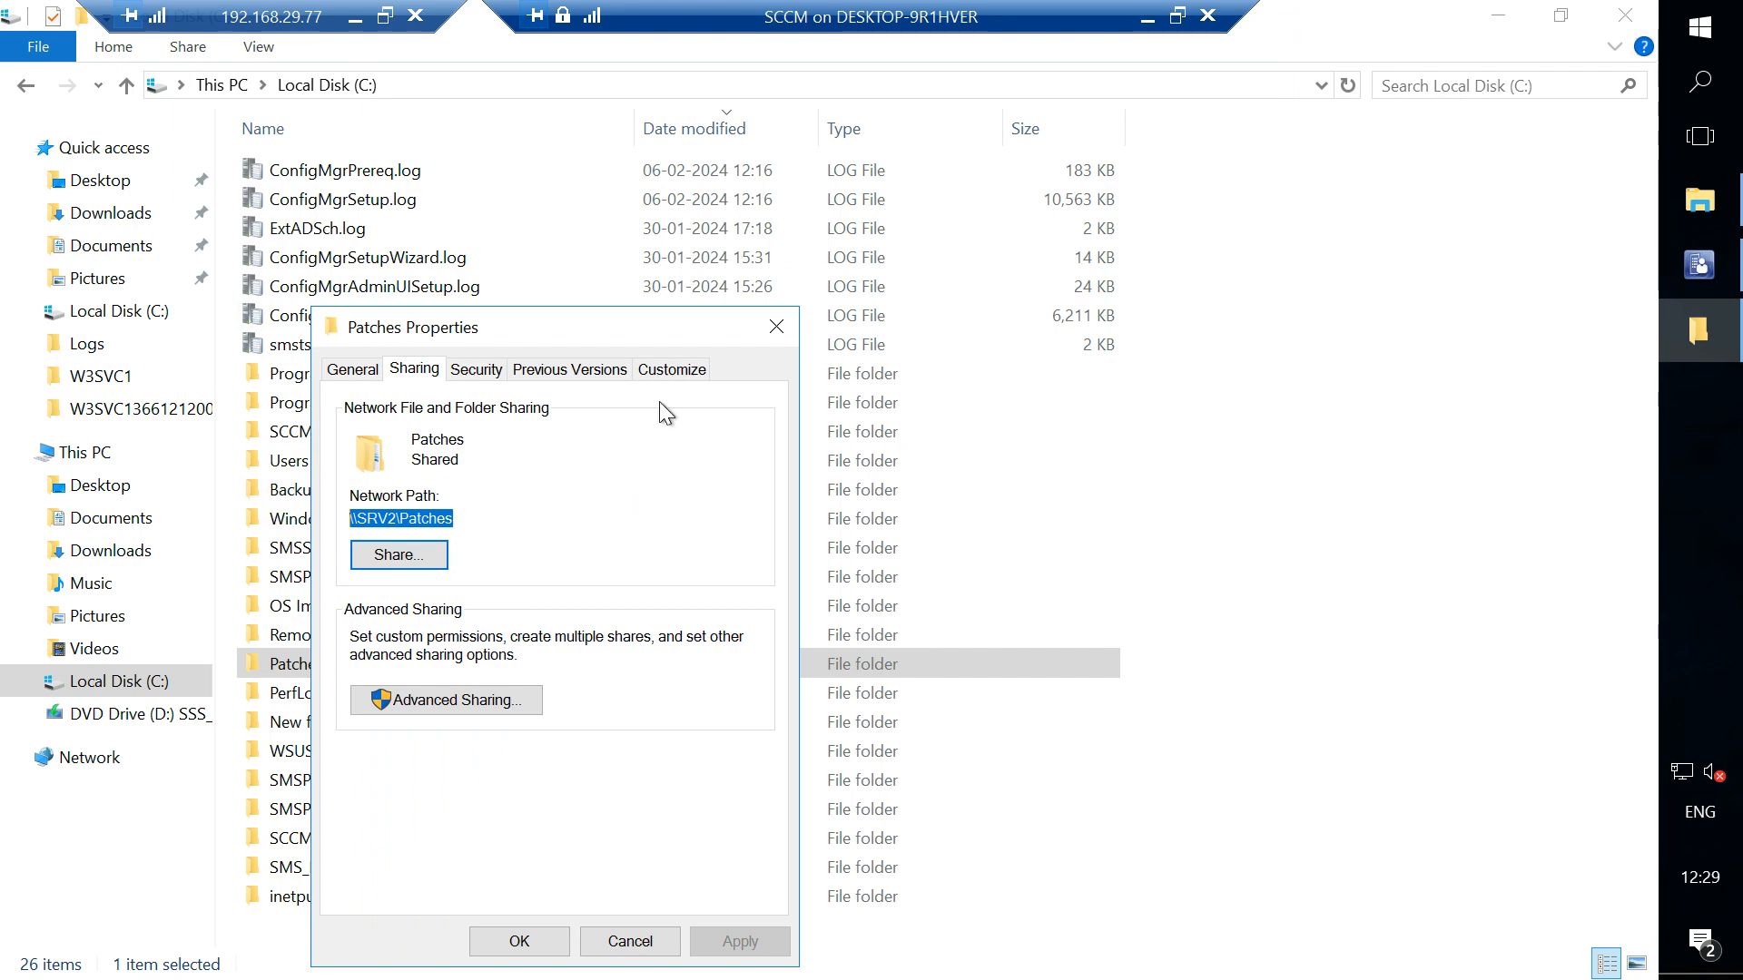
- Open the Administration activity log report's subscription and review its delivery, parameter and schedule settings
{"action": "left_click", "coordinate": [777, 327]}
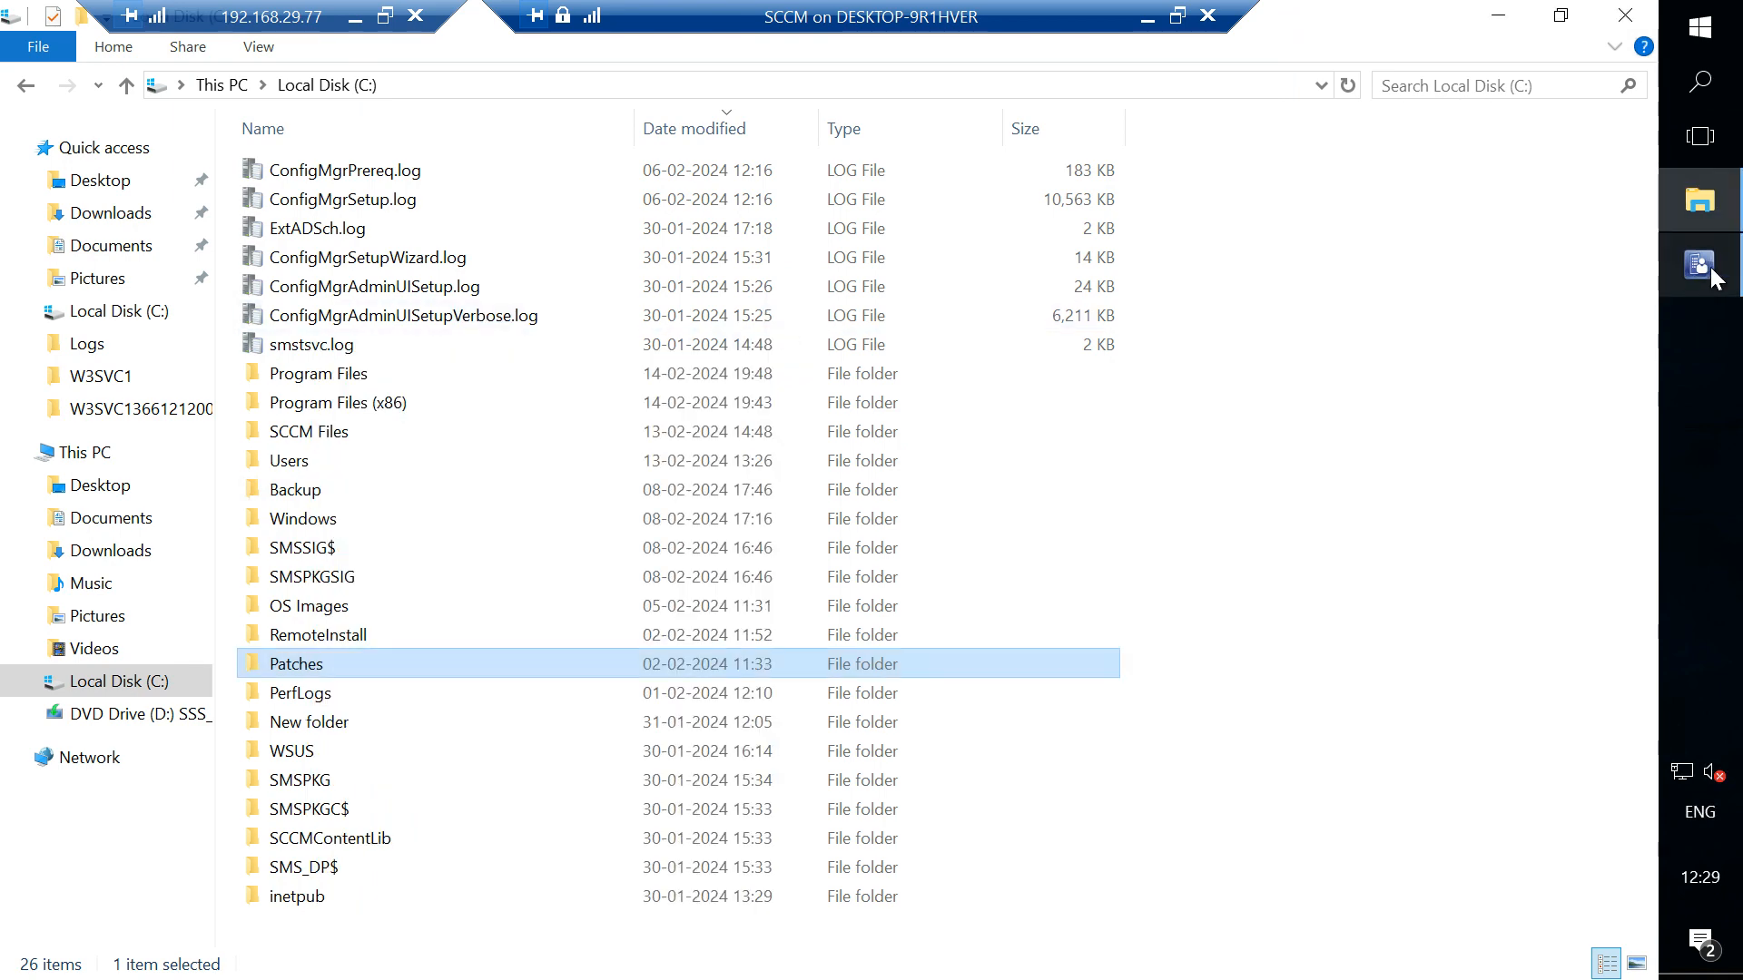
{"action": "left_click", "coordinate": [1703, 278]}
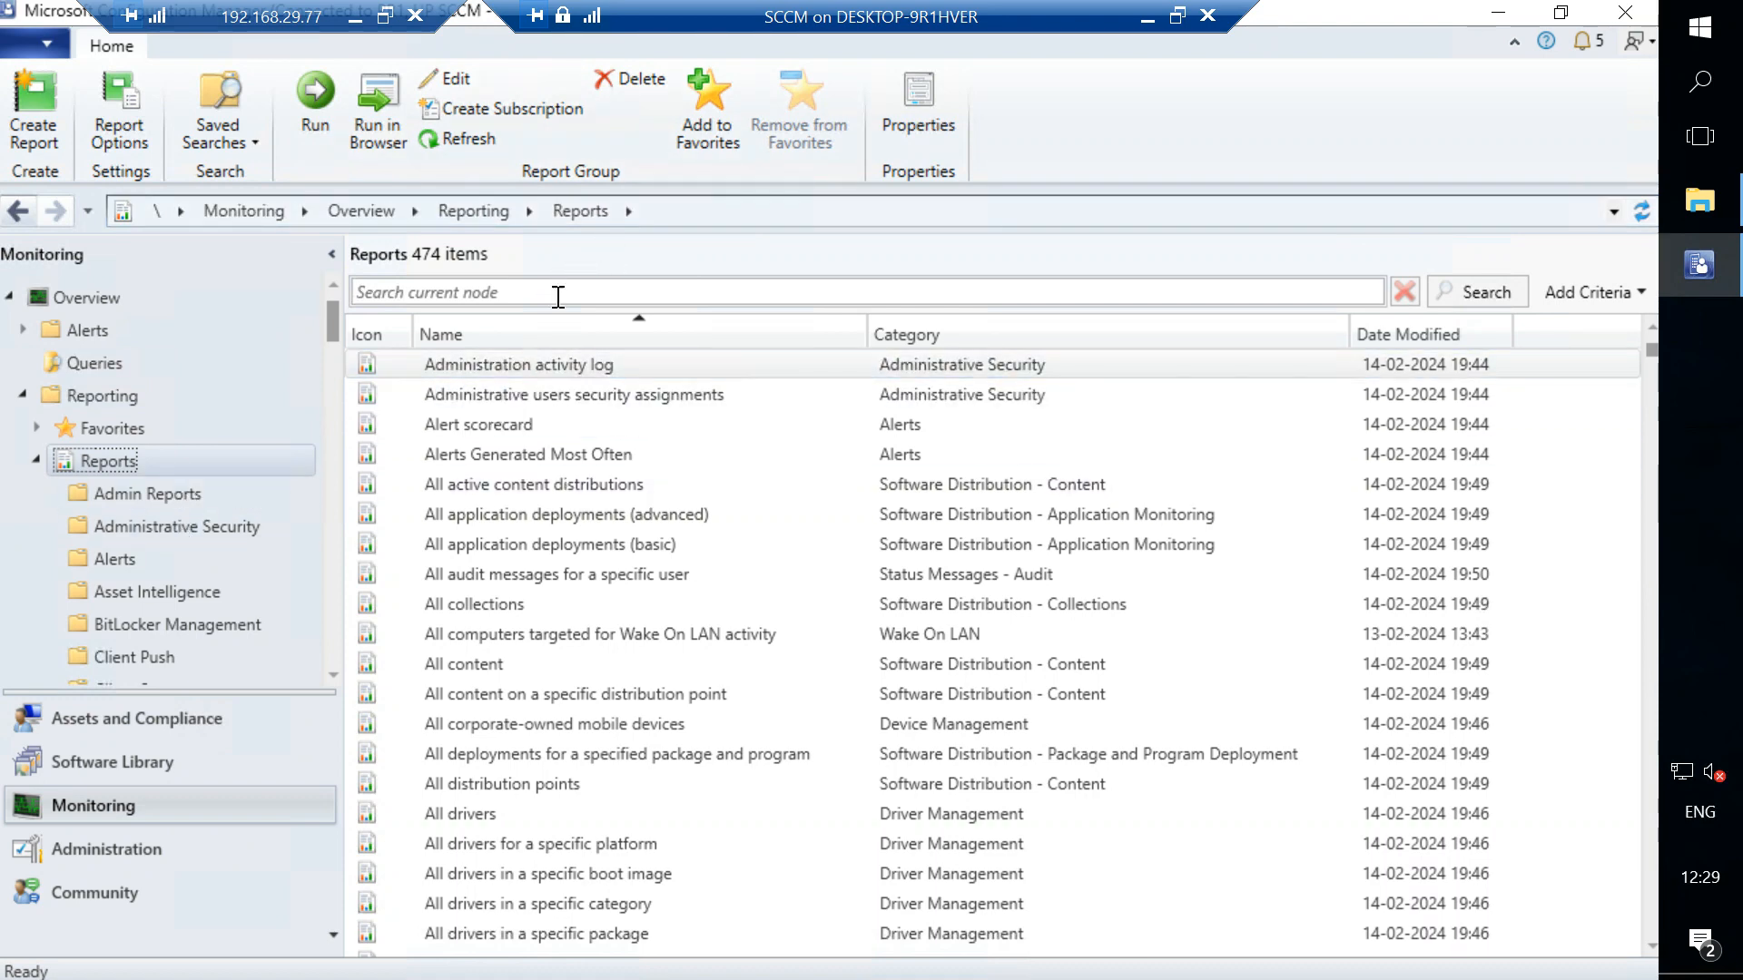
{"action": "left_click", "coordinate": [490, 361]}
{"action": "right_click", "coordinate": [490, 361]}
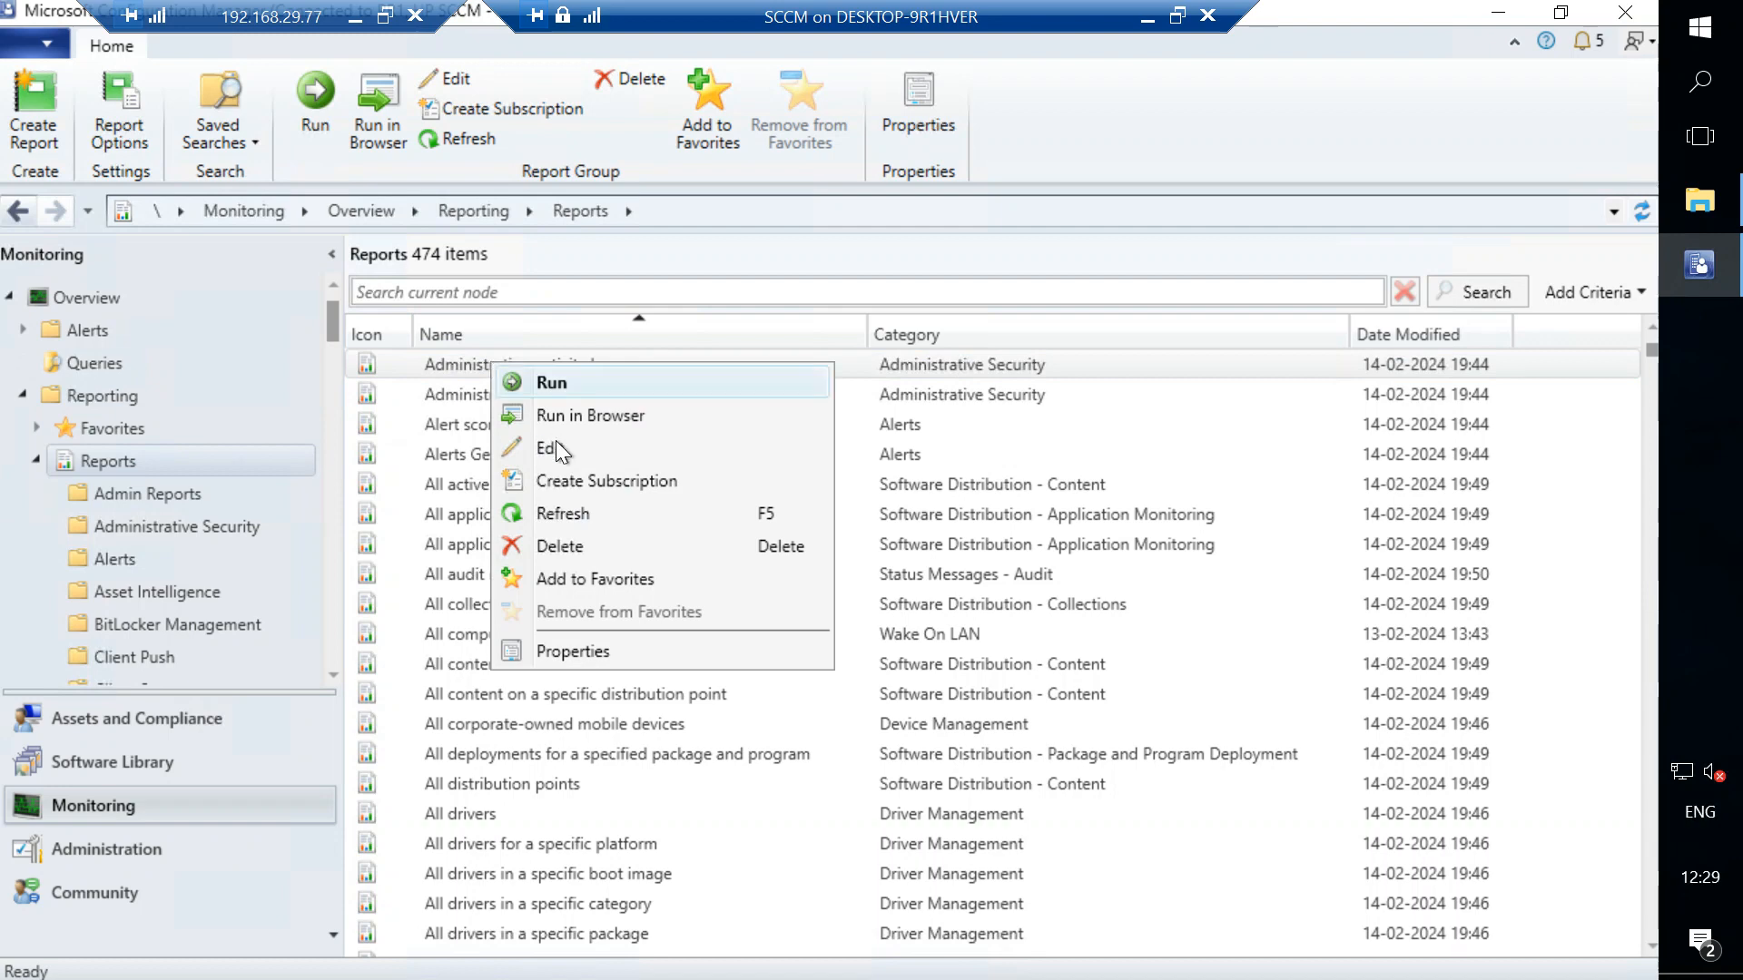
{"action": "left_click", "coordinate": [589, 650]}
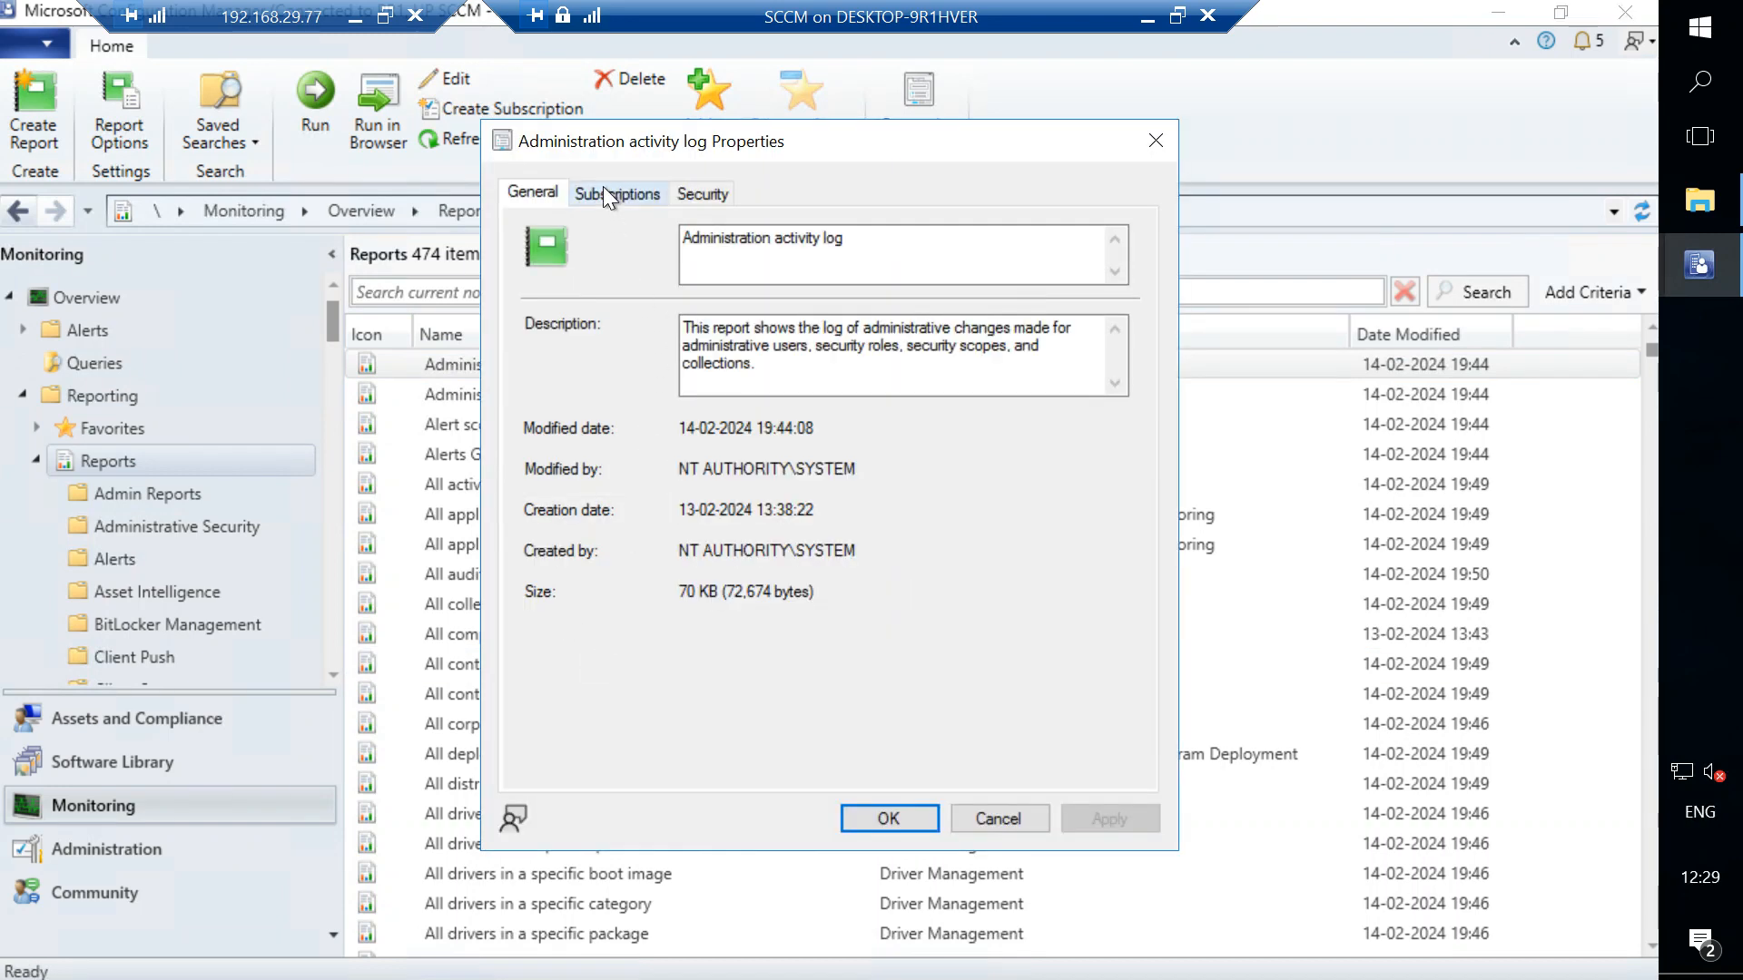
{"action": "left_click", "coordinate": [603, 189]}
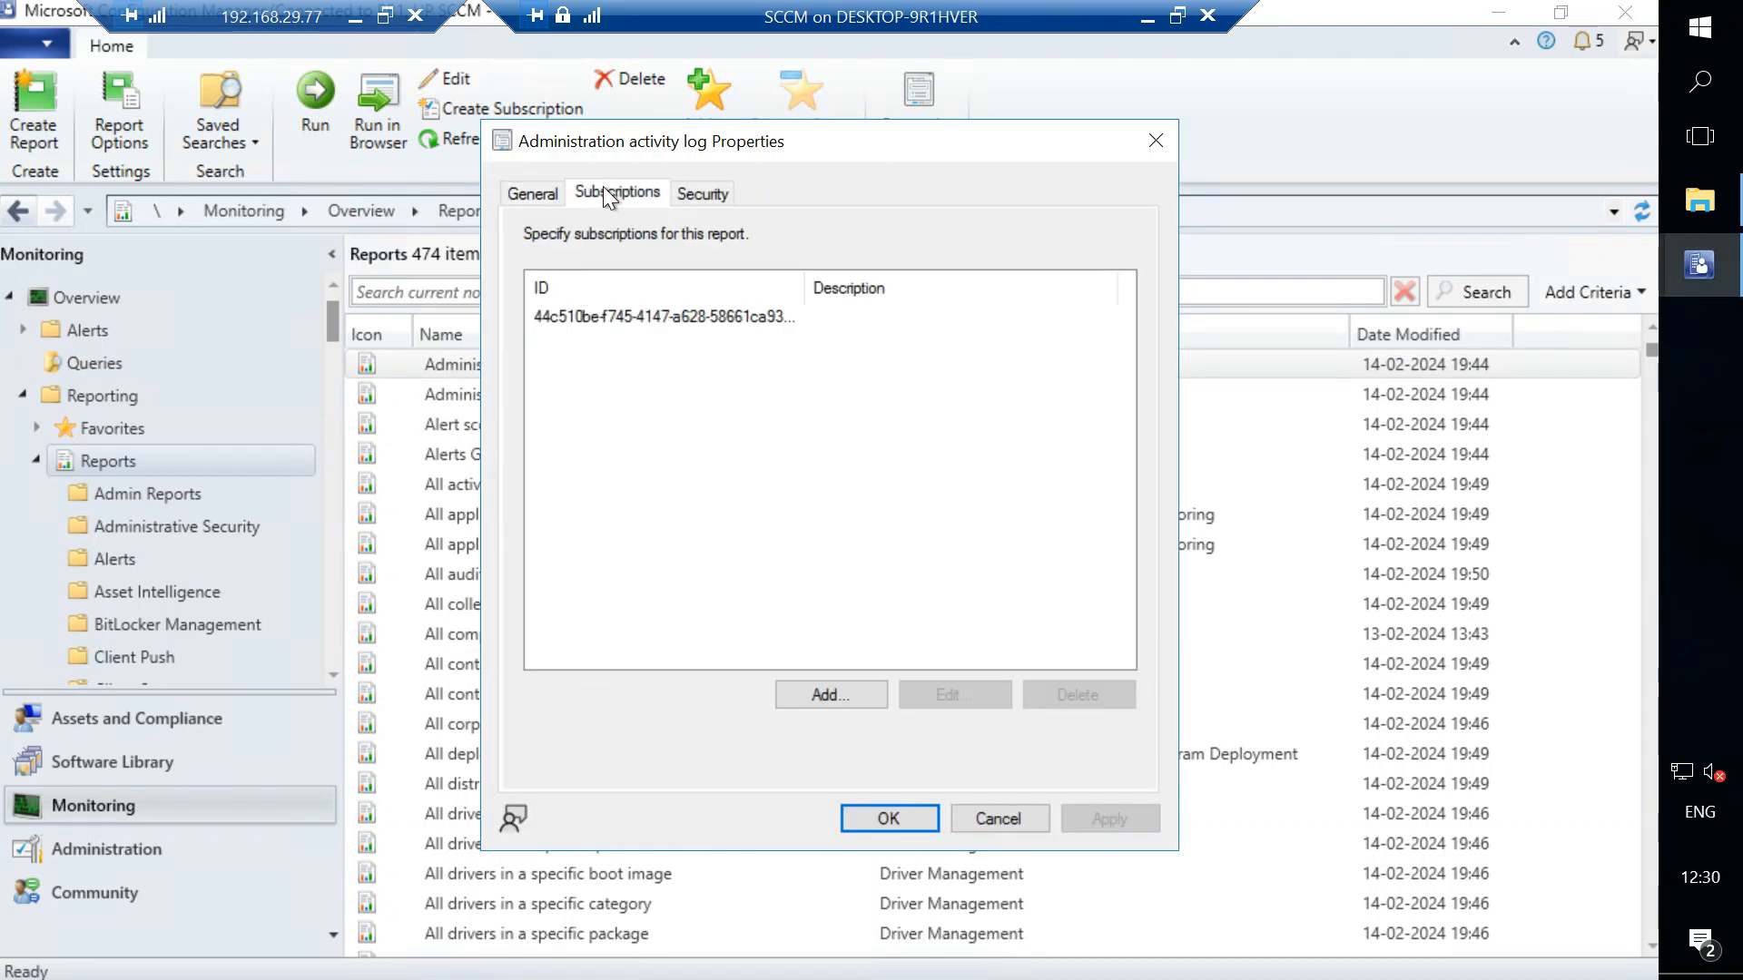
{"action": "left_click", "coordinate": [635, 318]}
{"action": "left_click", "coordinate": [971, 701]}
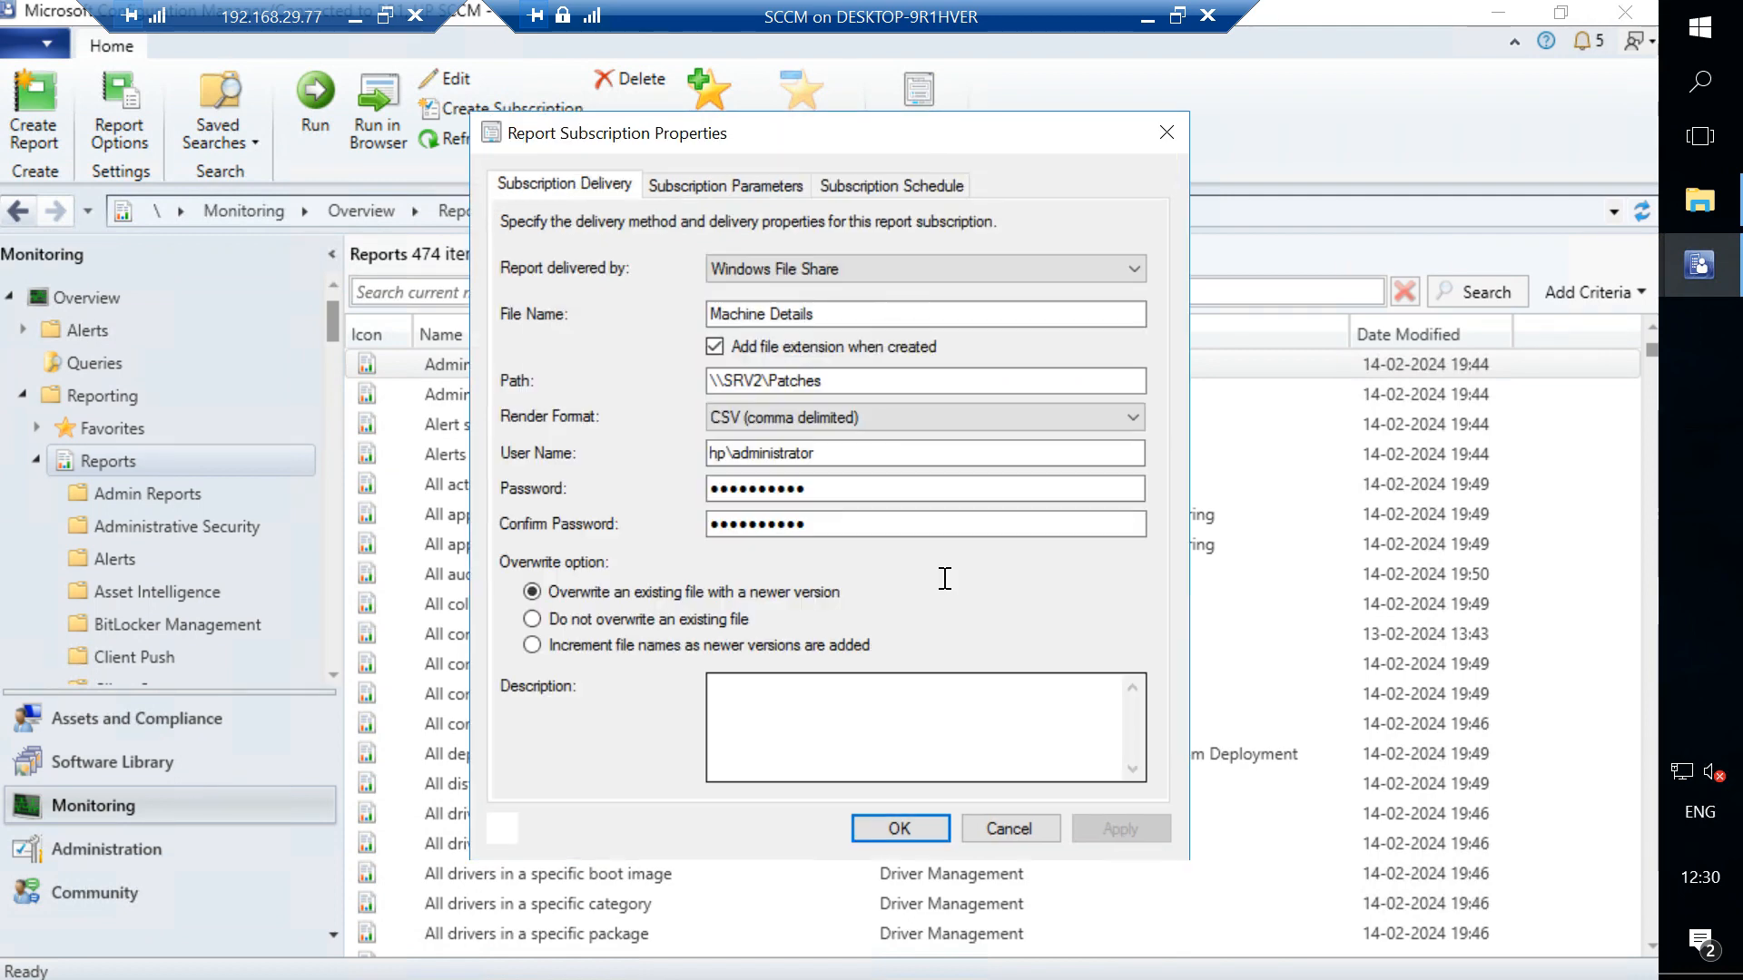
{"action": "left_click", "coordinate": [732, 187]}
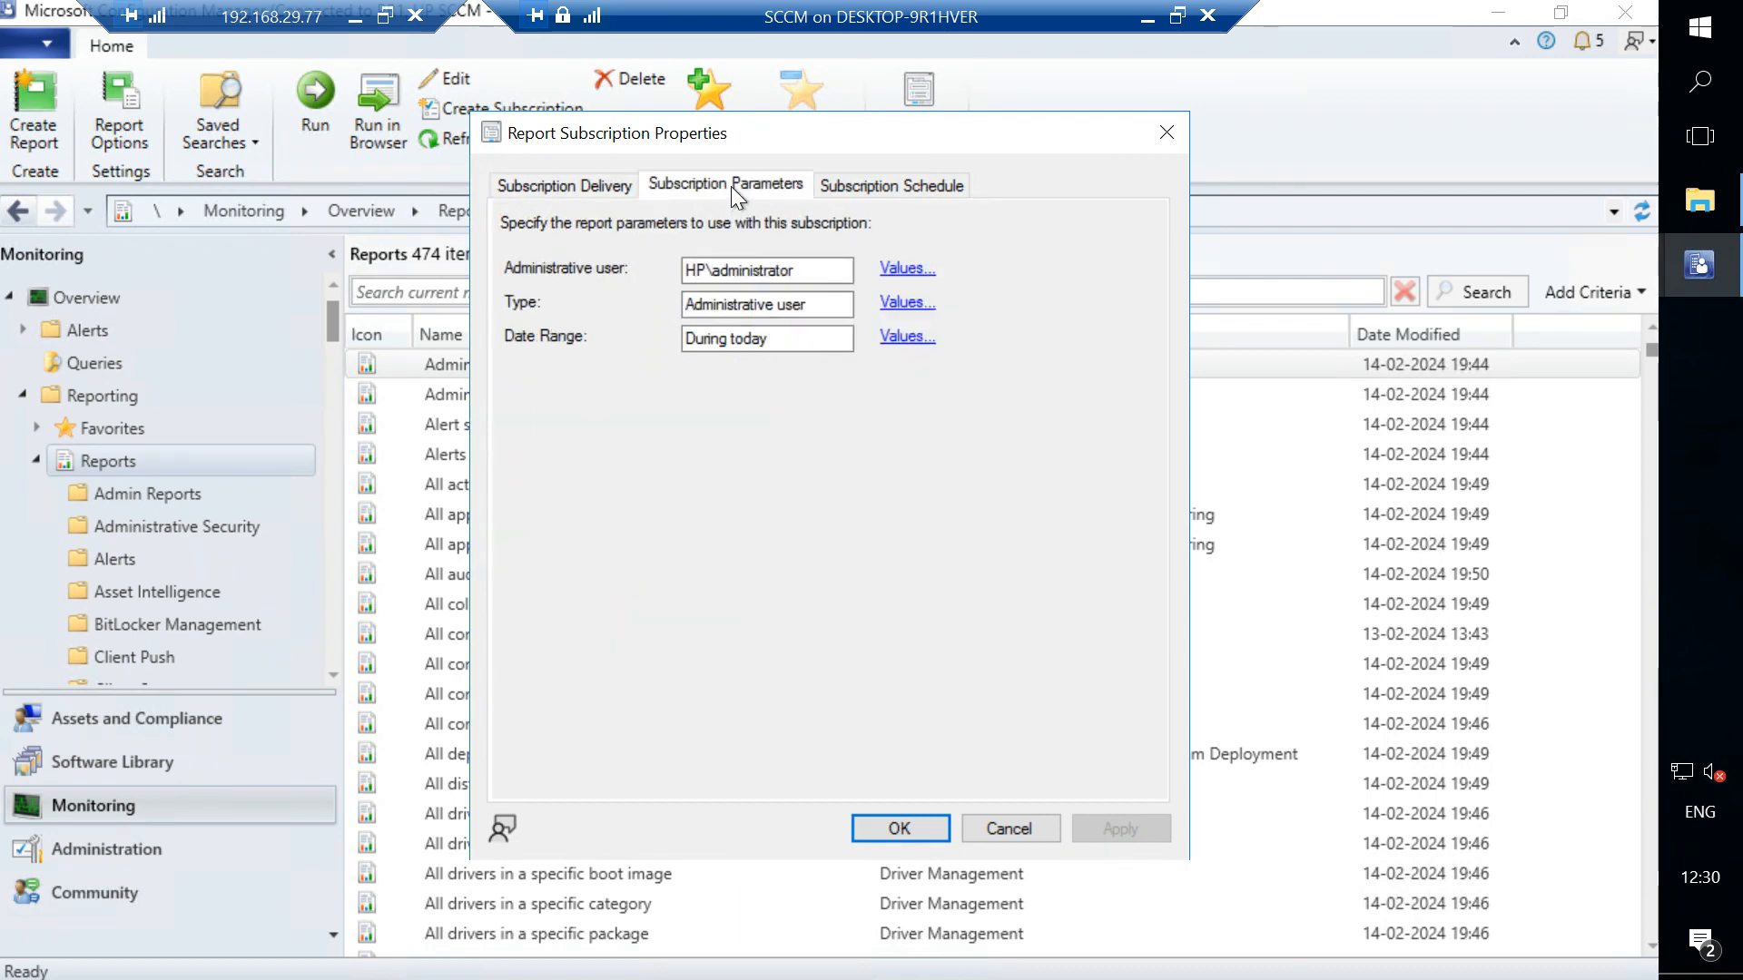
{"action": "left_click", "coordinate": [889, 182]}
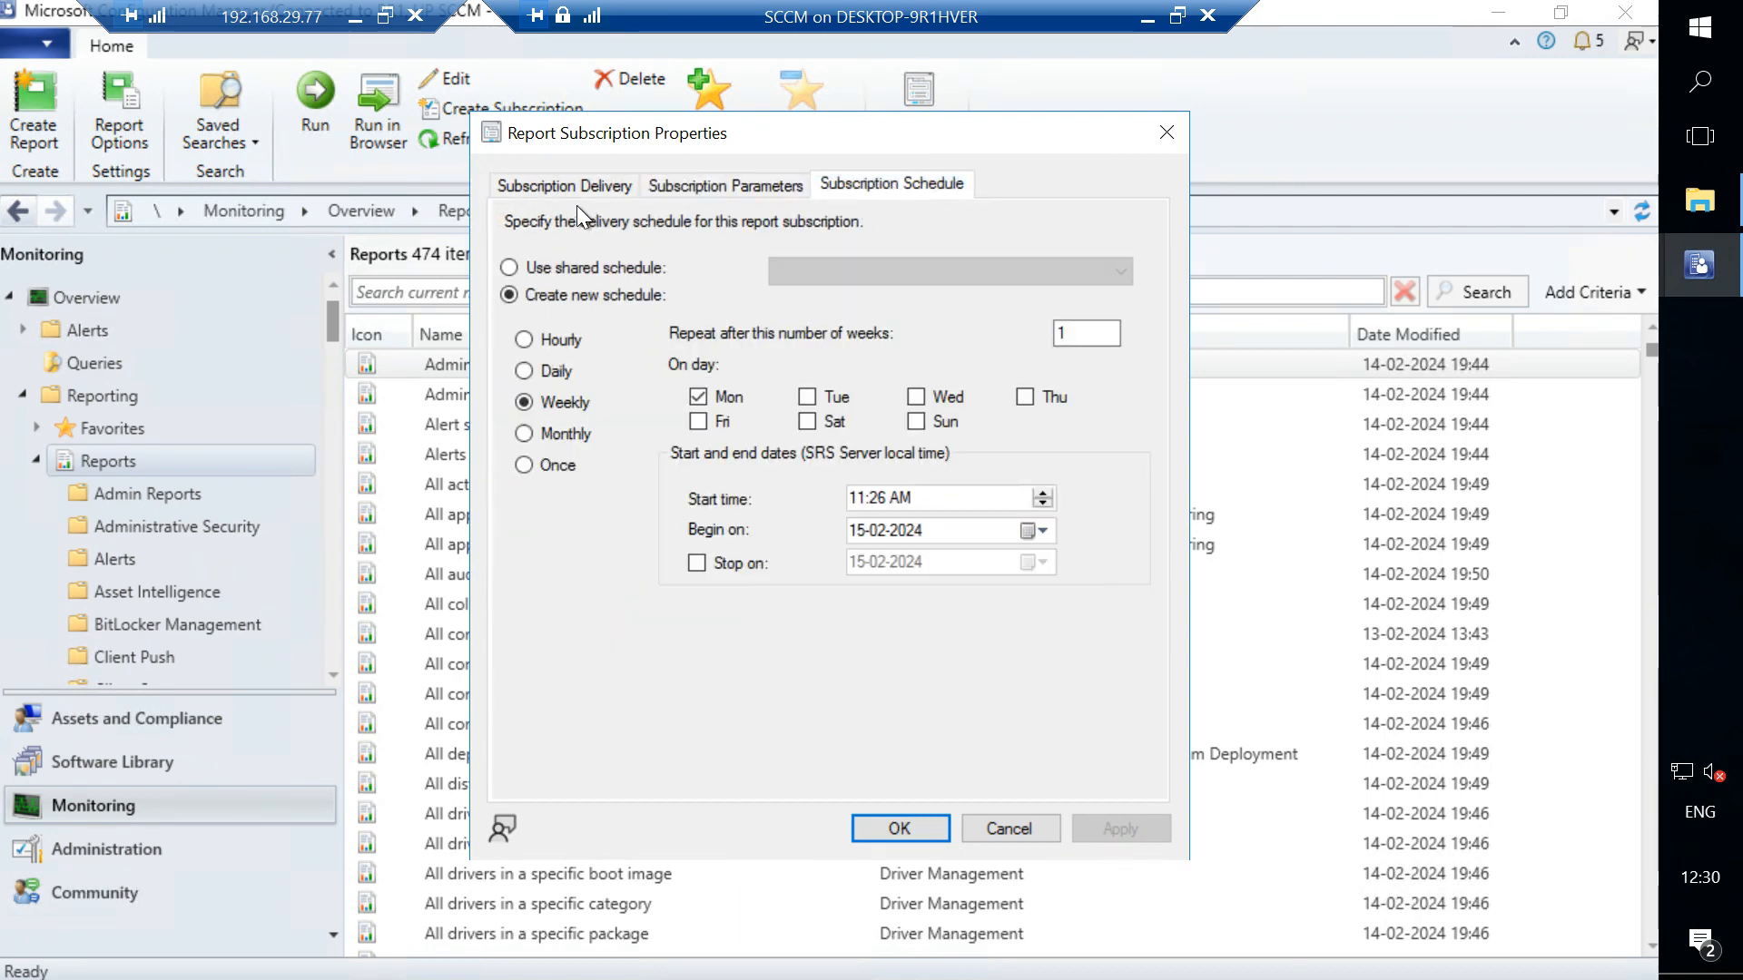
{"action": "left_click", "coordinate": [536, 186]}
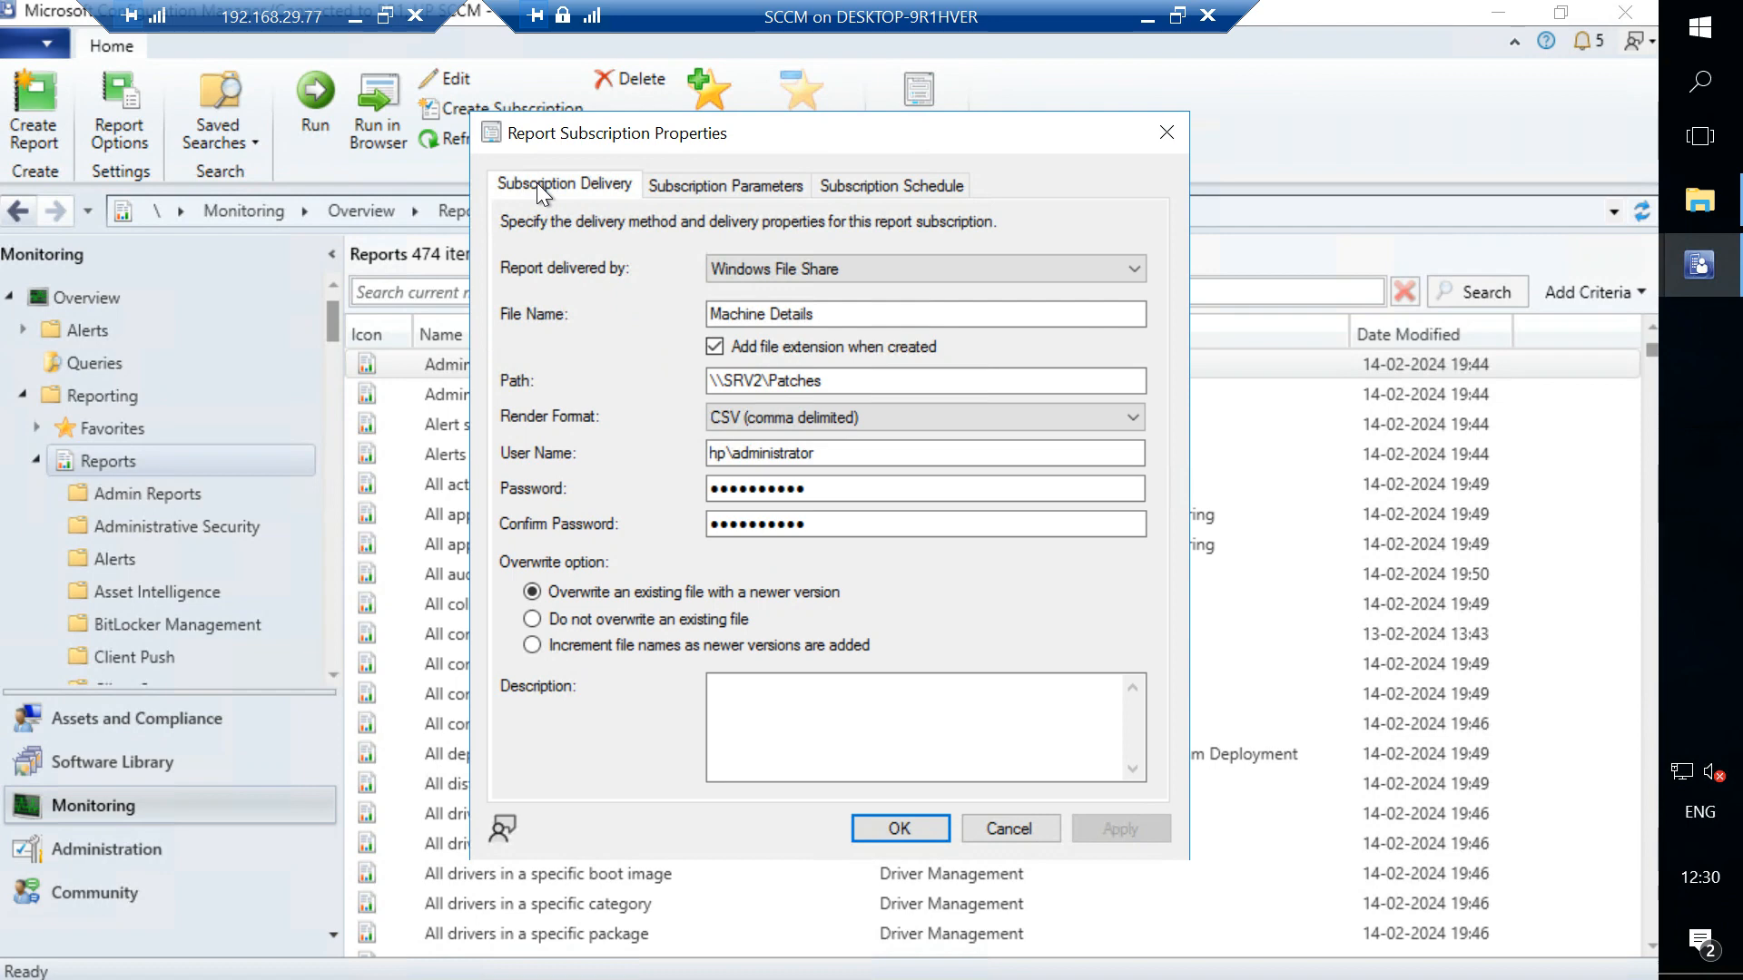
{"action": "left_click", "coordinate": [1168, 132]}
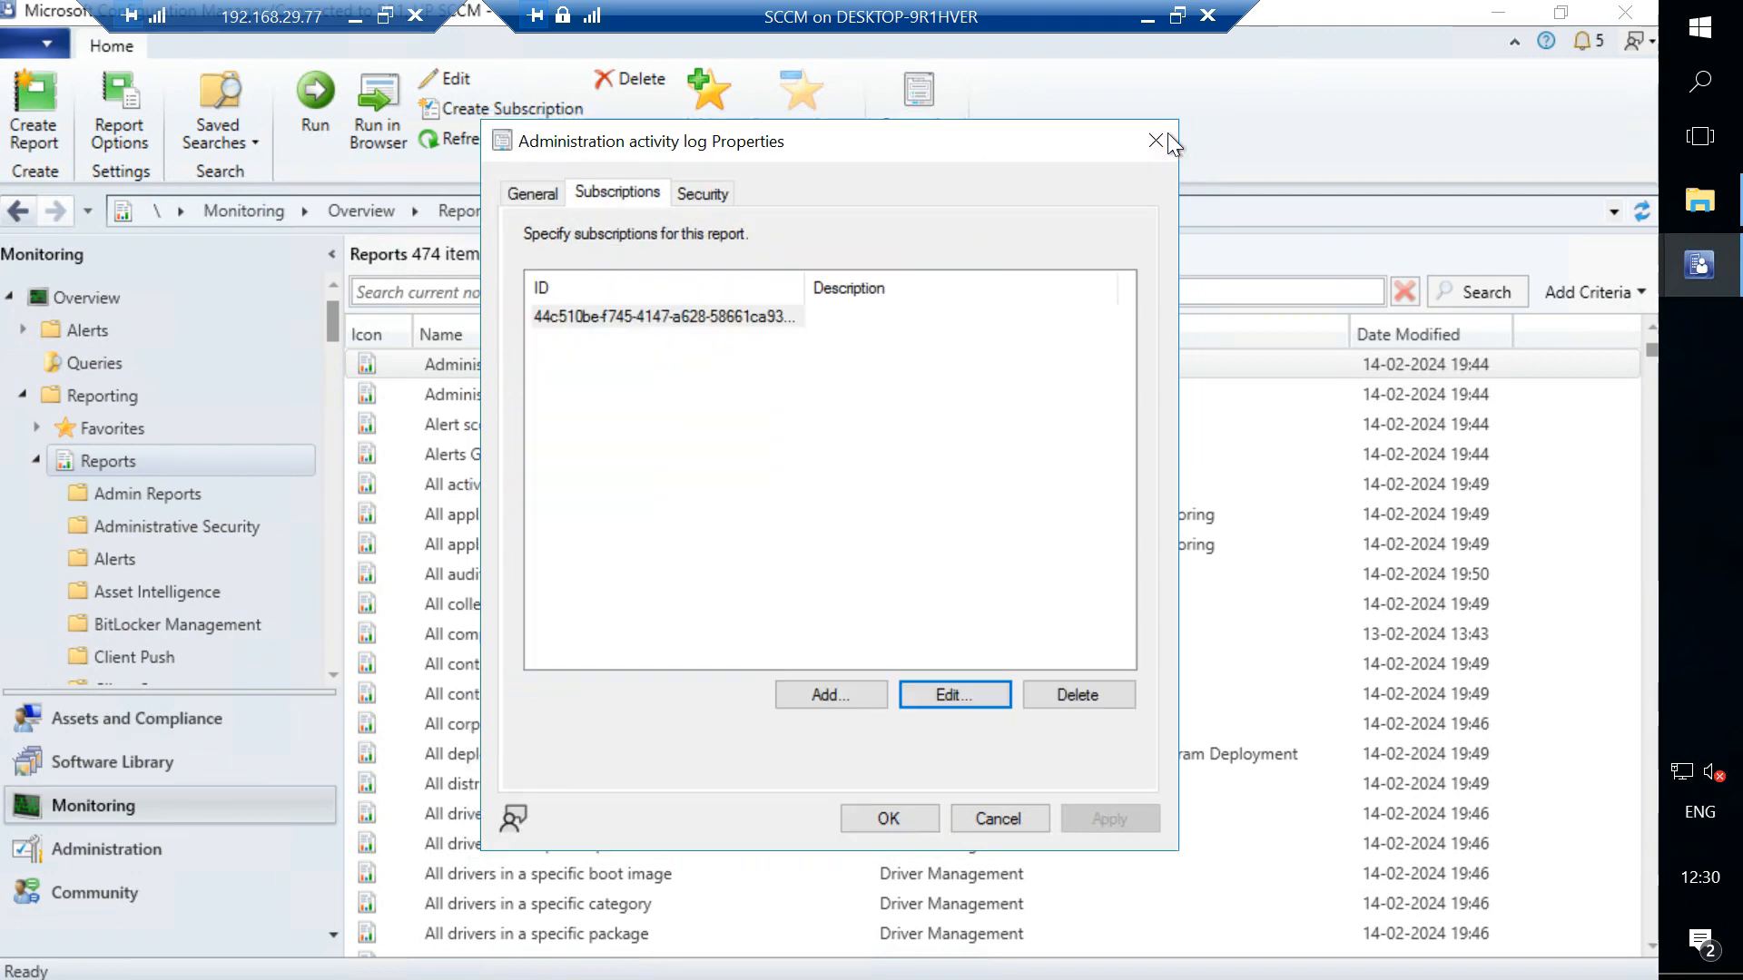
- Delete the report's subscription and close the report properties
{"action": "left_click", "coordinate": [743, 320]}
{"action": "left_click", "coordinate": [1064, 693]}
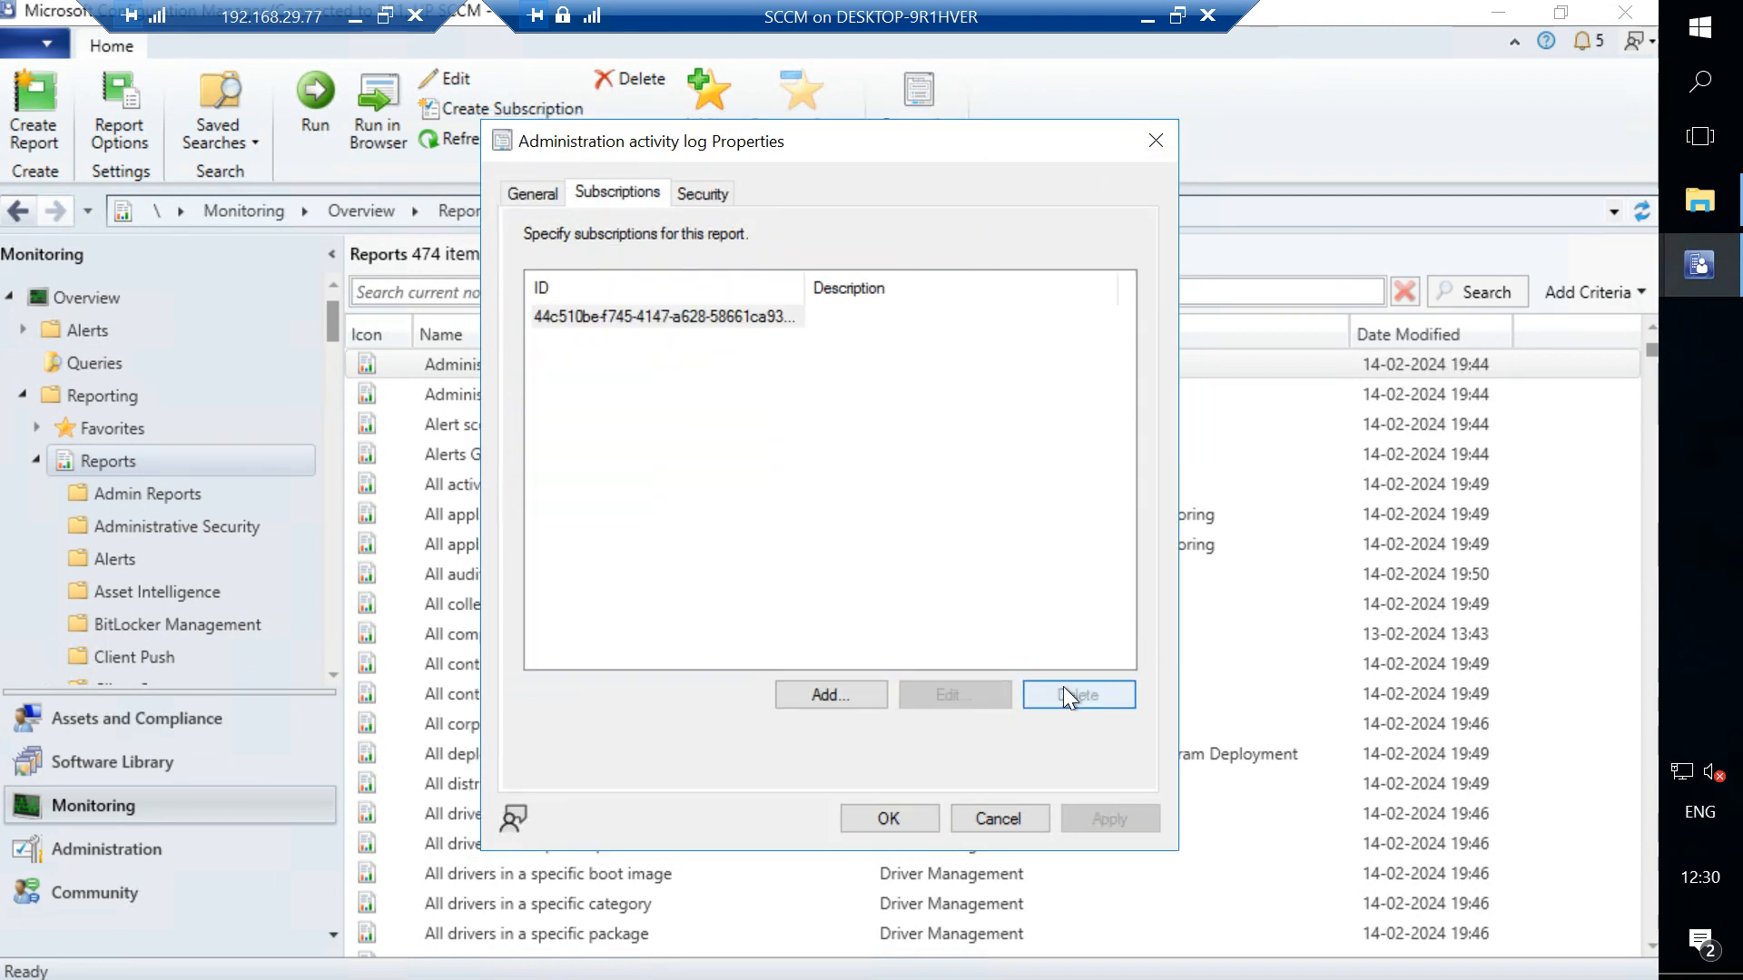
{"action": "left_click", "coordinate": [874, 825]}
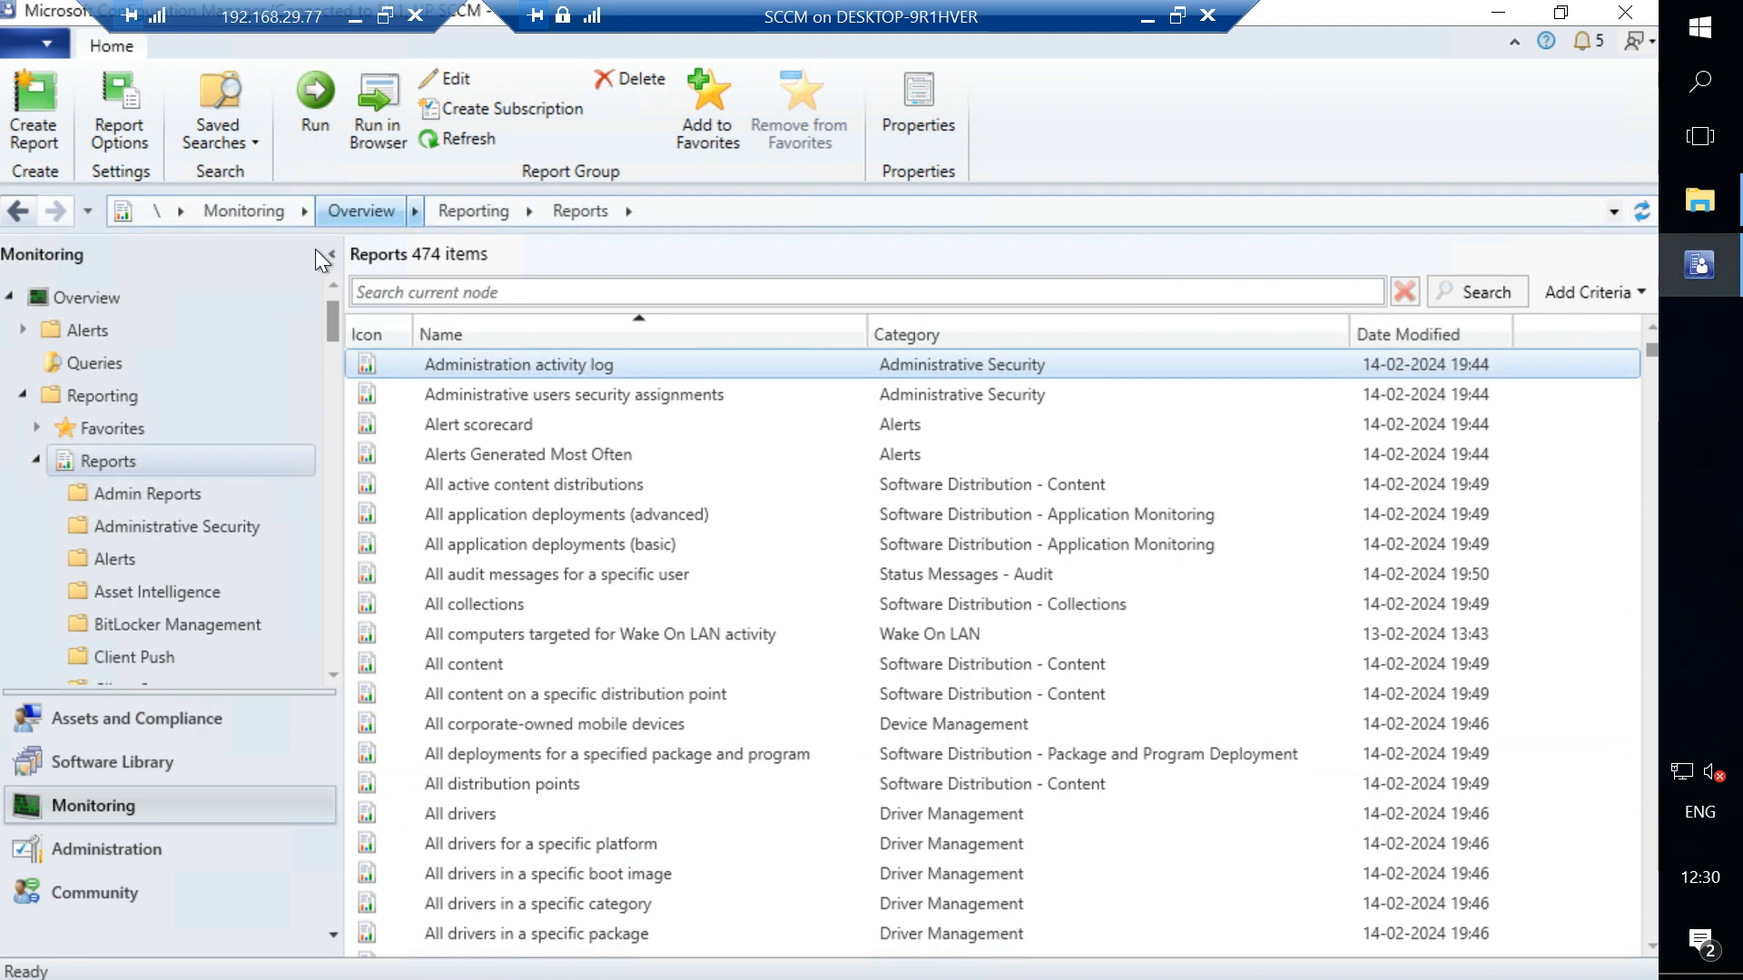
- Run the Machine Application Details report from the Admin Reports folder
{"action": "left_click", "coordinate": [96, 488]}
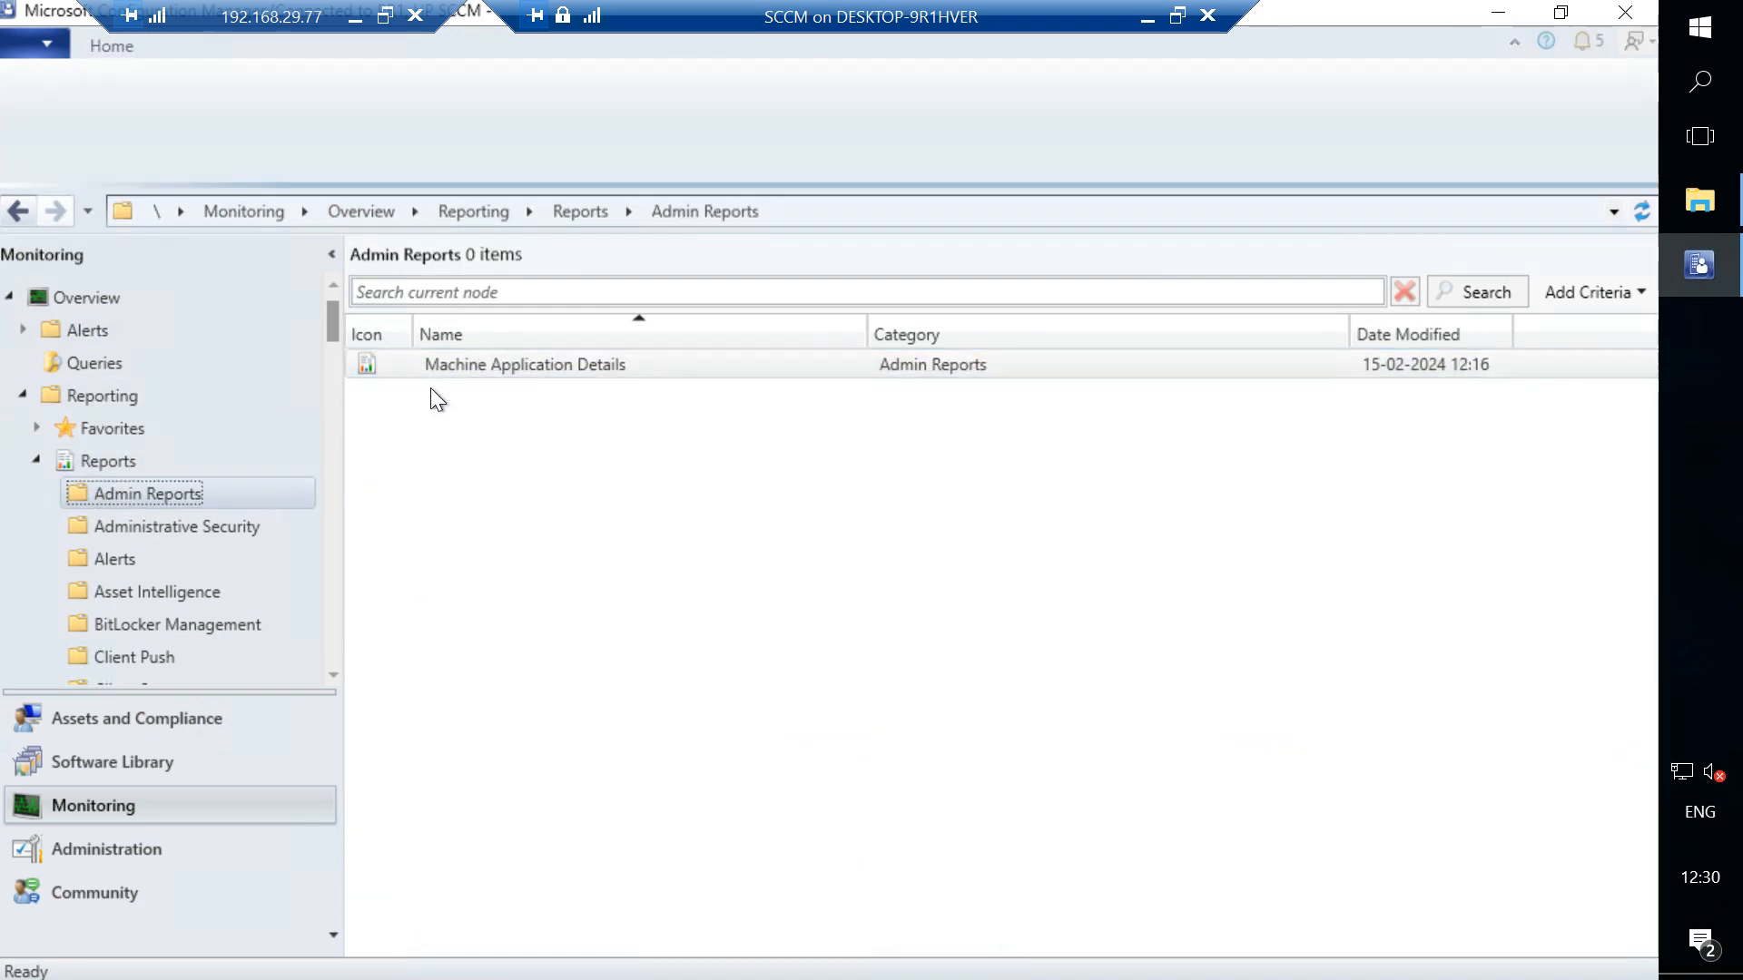
{"action": "left_click", "coordinate": [476, 368]}
{"action": "double_click", "coordinate": [475, 369]}
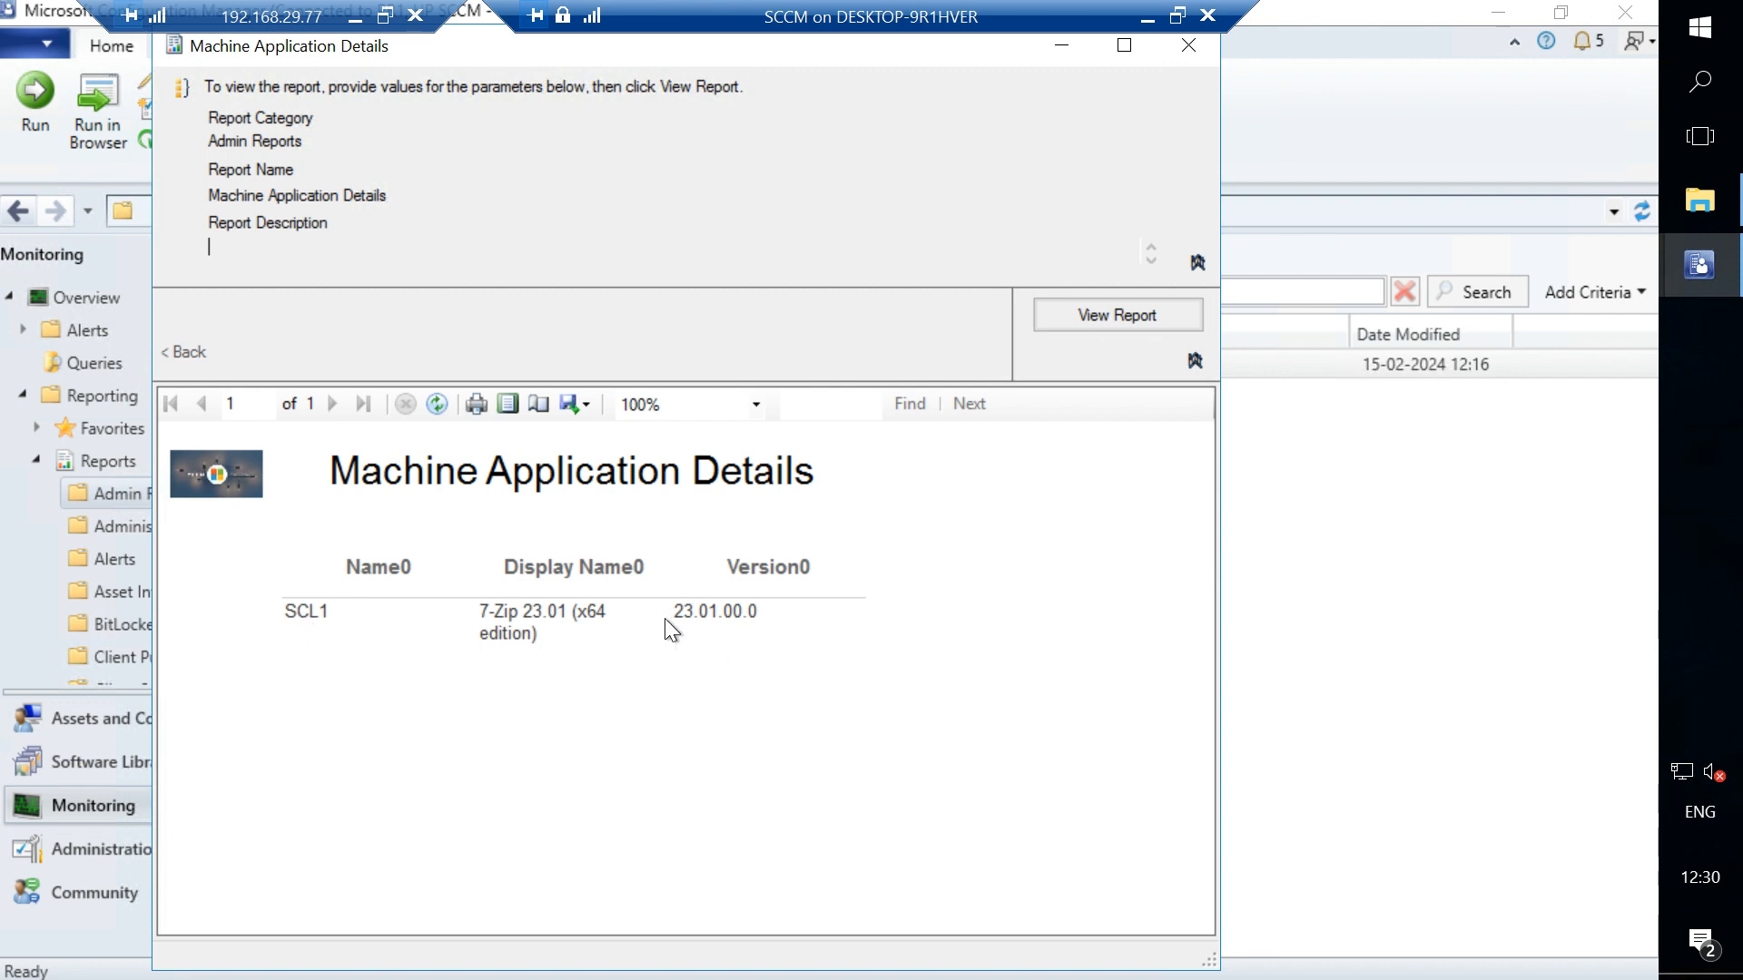
- View the Machine Application Details report maximized, review its export format options, then close the report
{"action": "left_click", "coordinate": [1123, 47]}
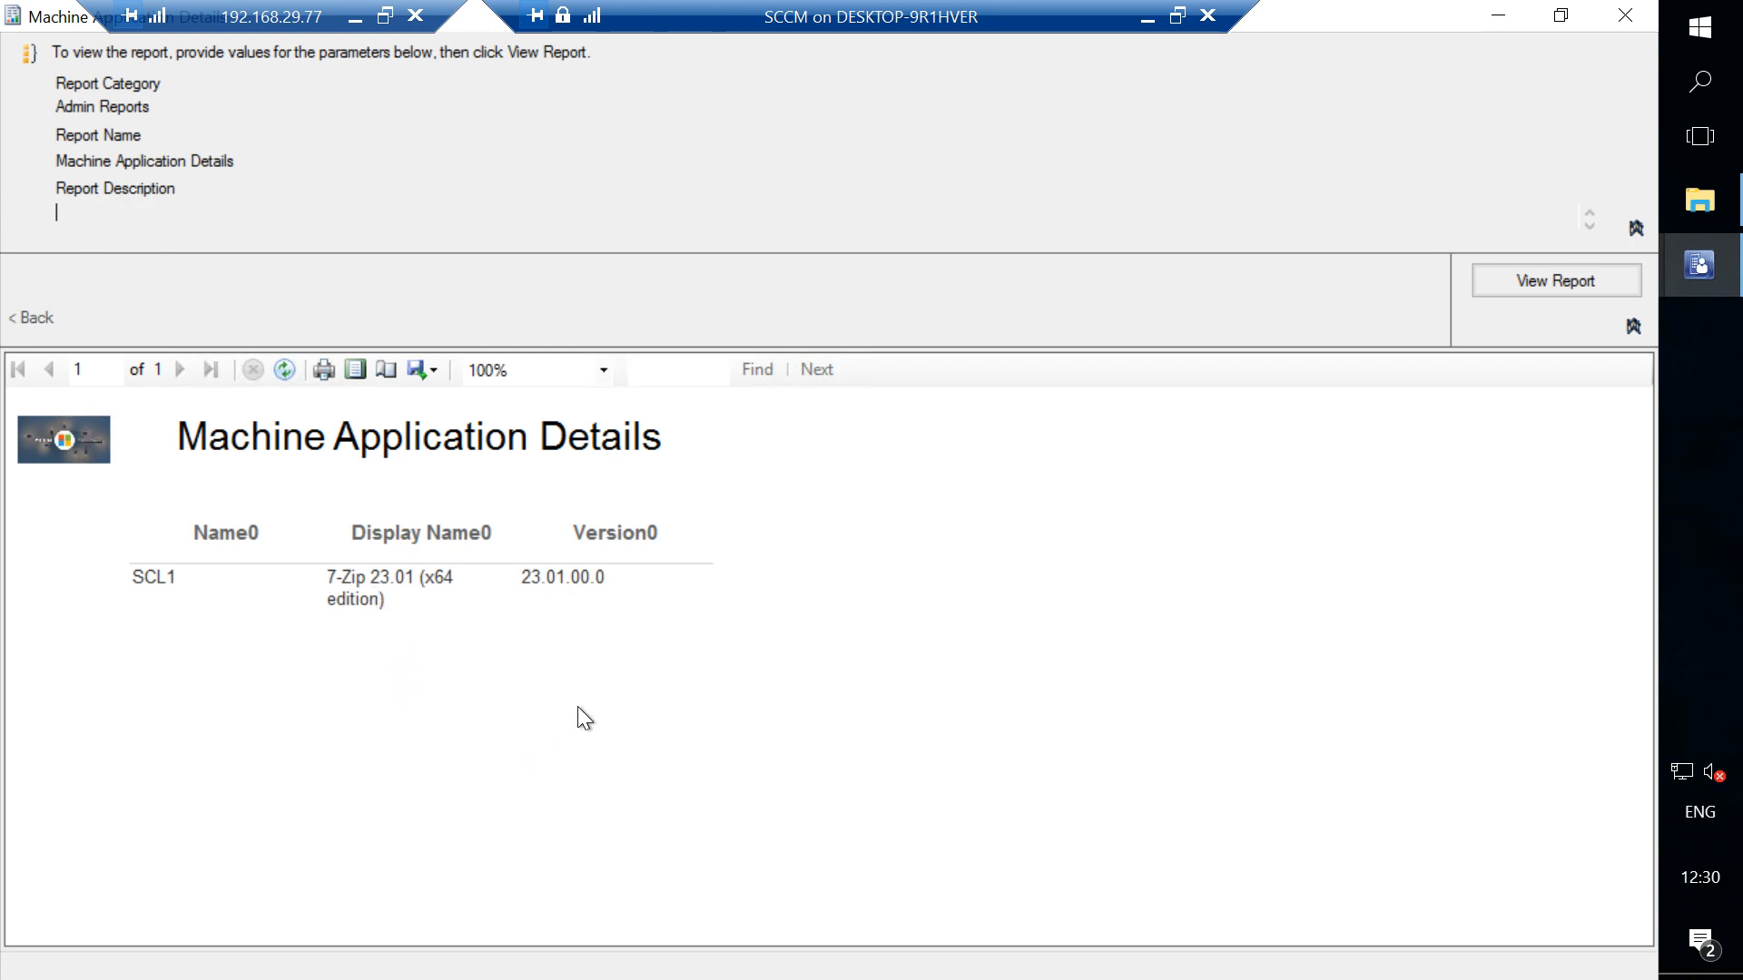
{"action": "left_click", "coordinate": [433, 372]}
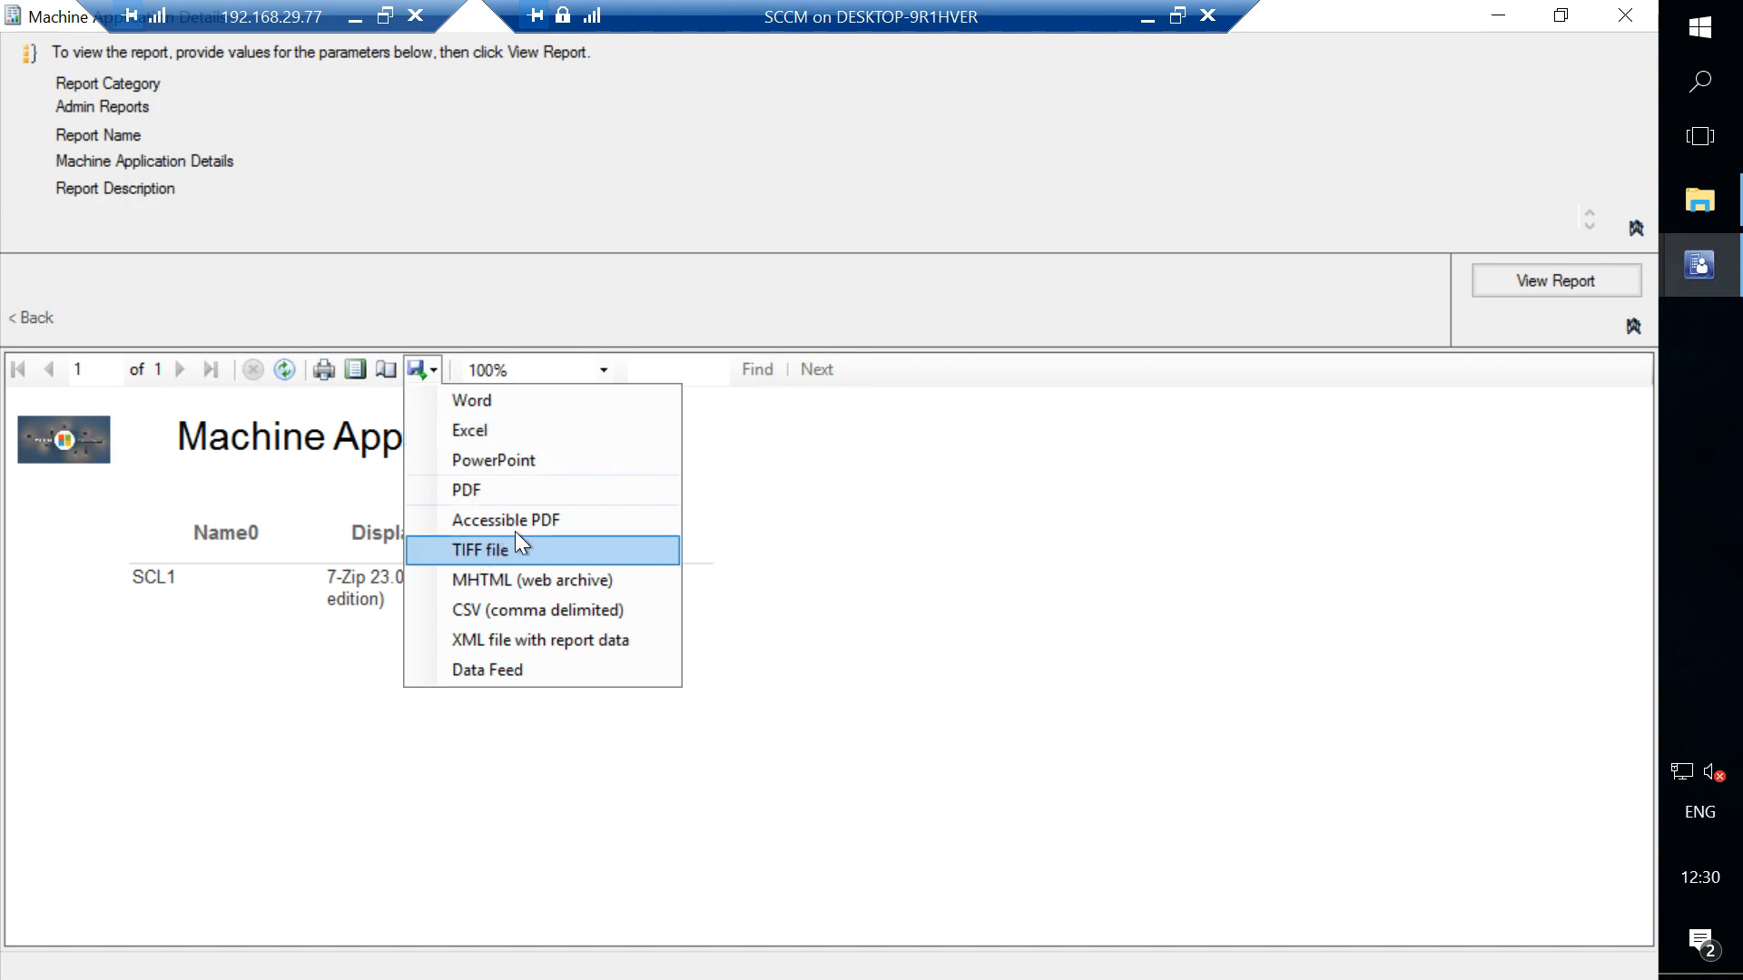
{"action": "left_click", "coordinate": [924, 542]}
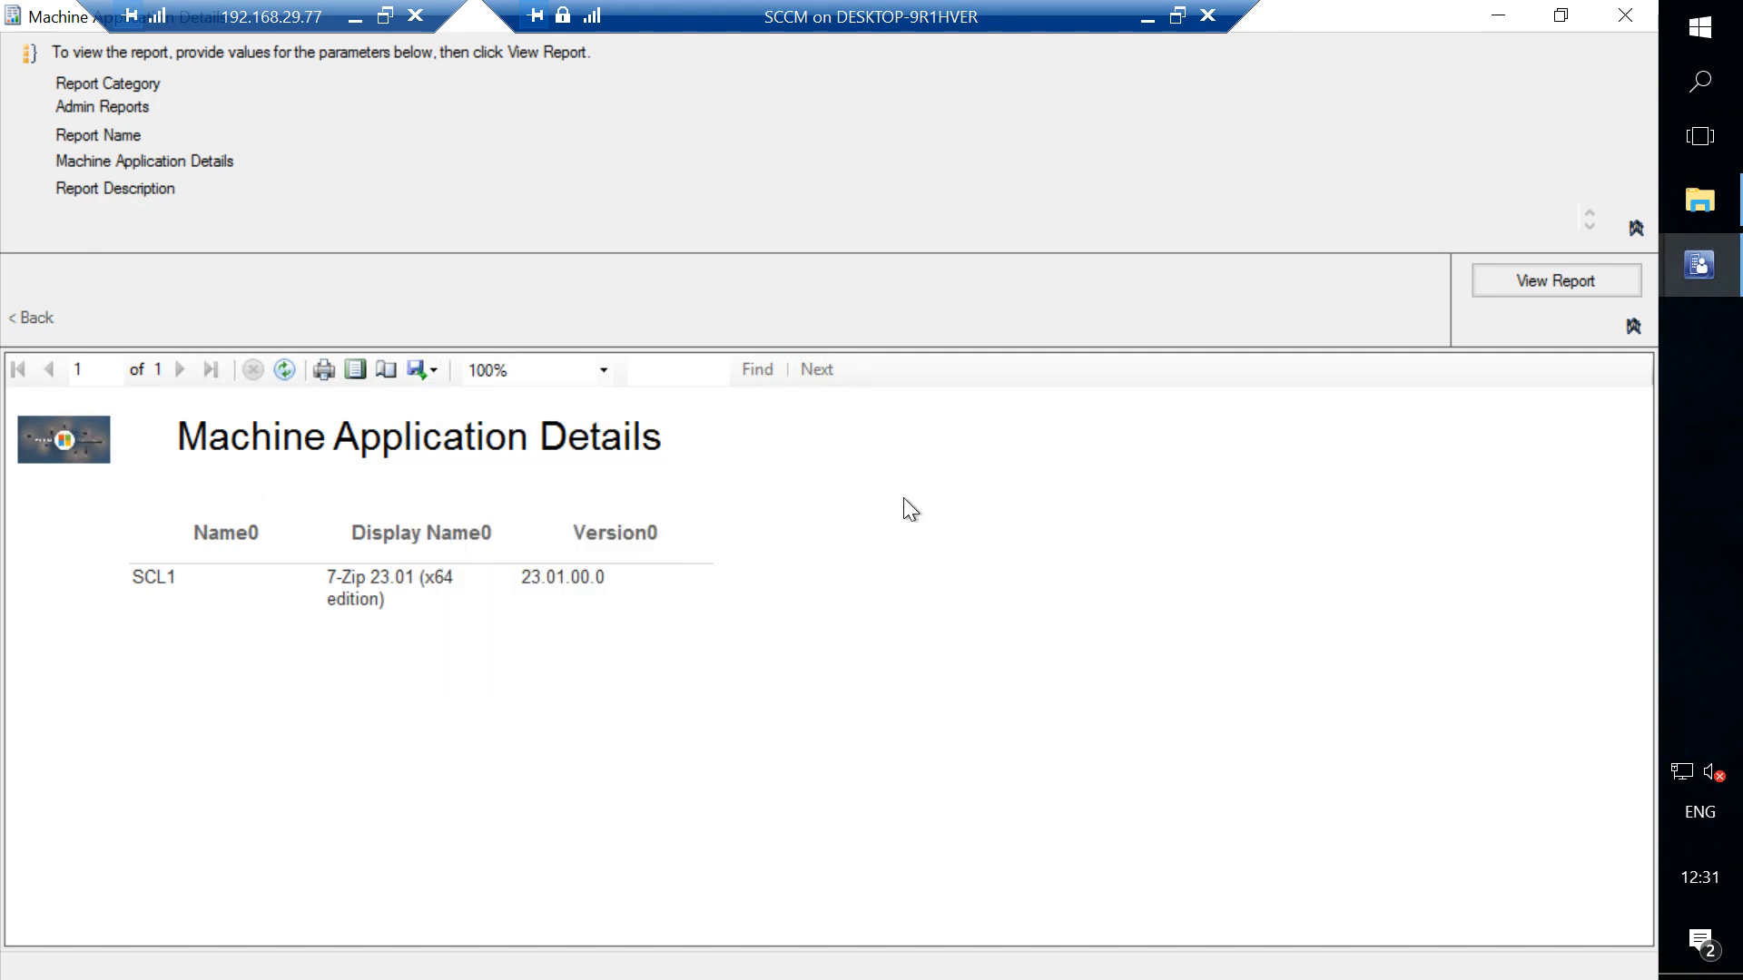
{"action": "left_click", "coordinate": [1147, 18]}
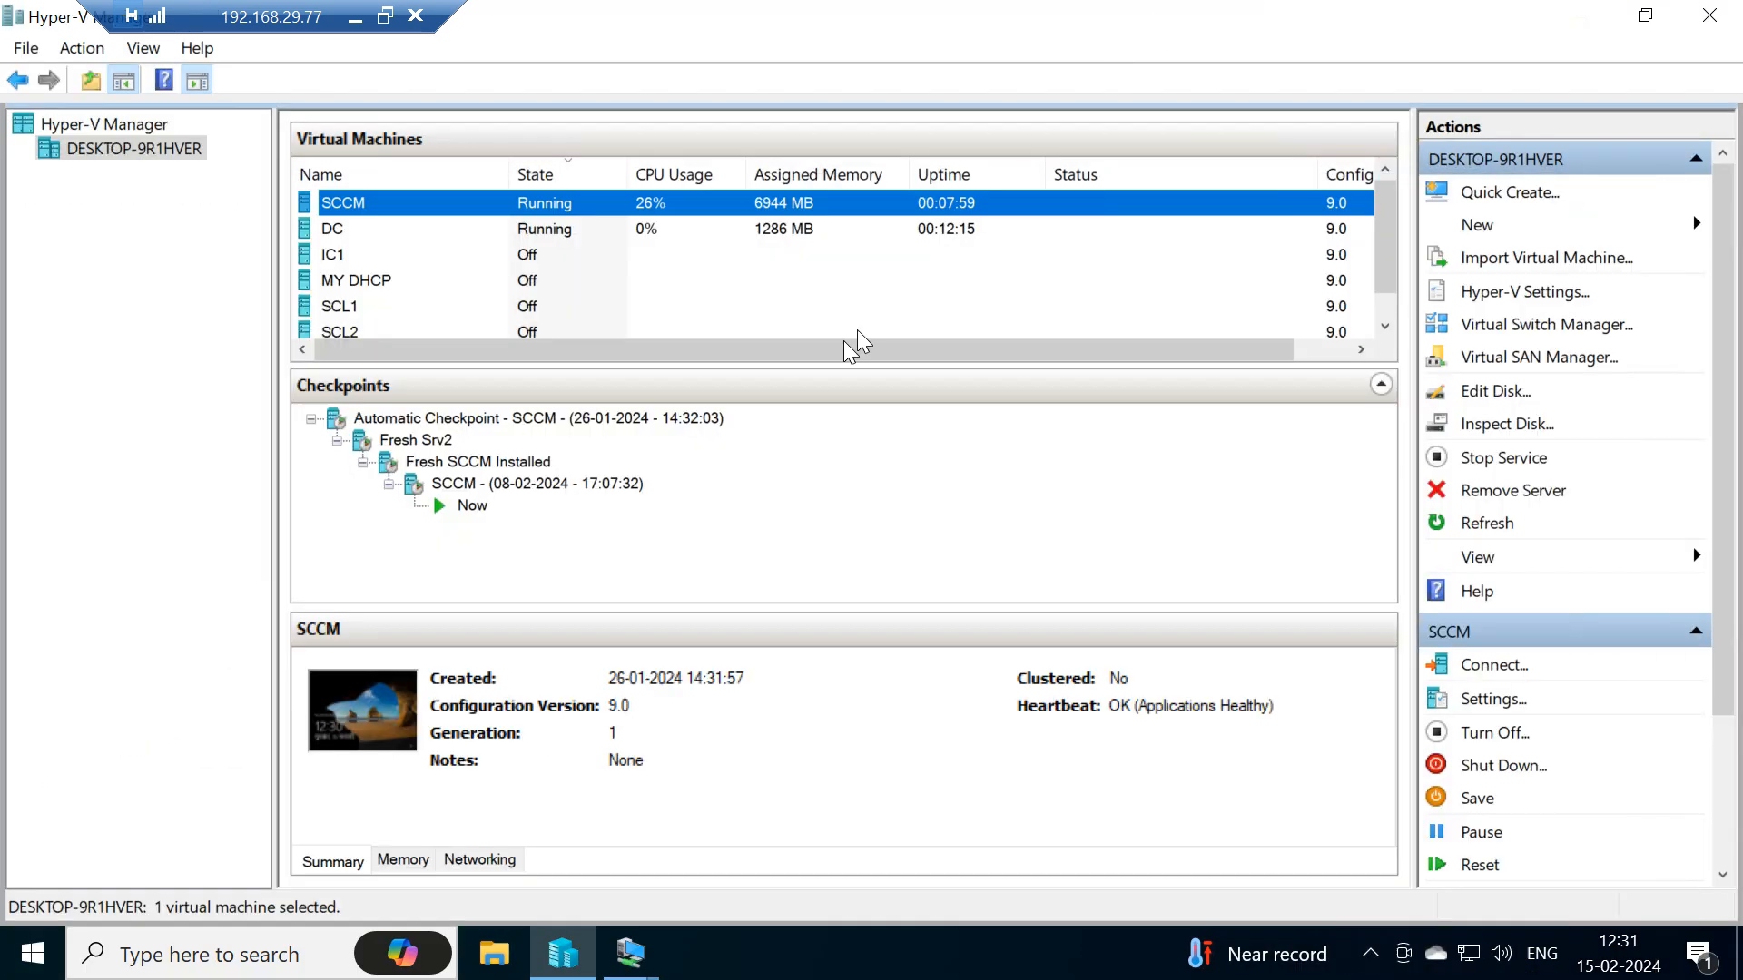
{"action": "left_click", "coordinate": [631, 953]}
{"action": "left_click", "coordinate": [770, 851]}
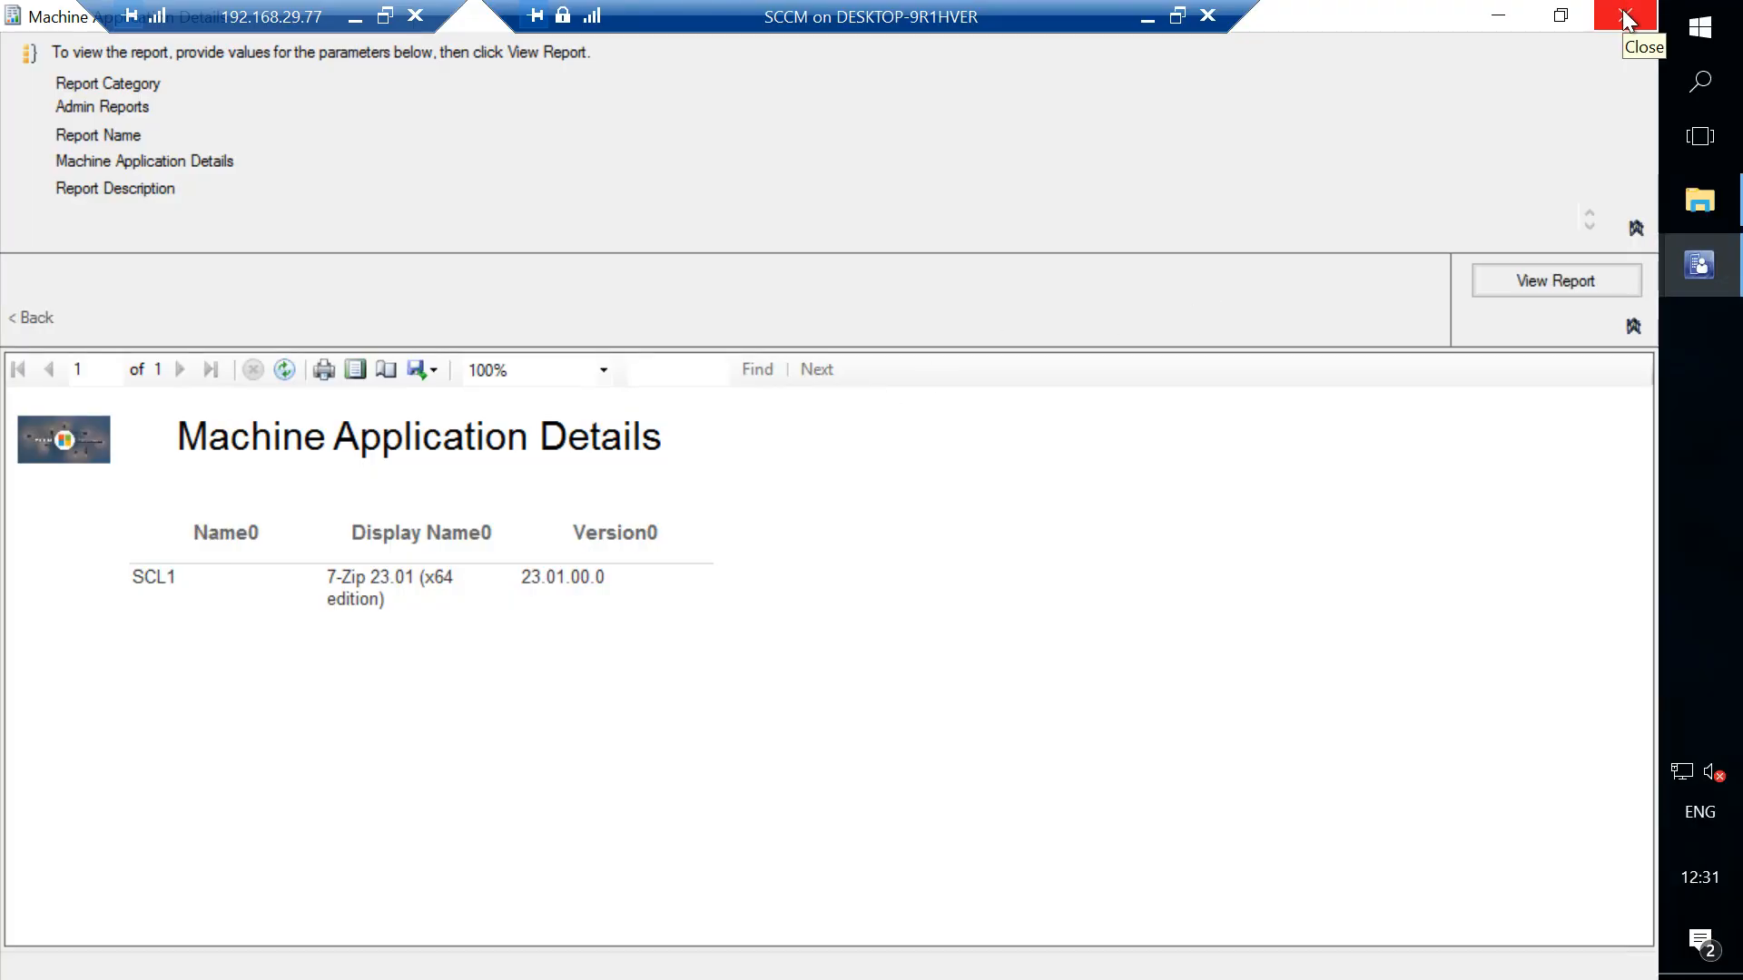
{"action": "left_click", "coordinate": [1625, 16]}
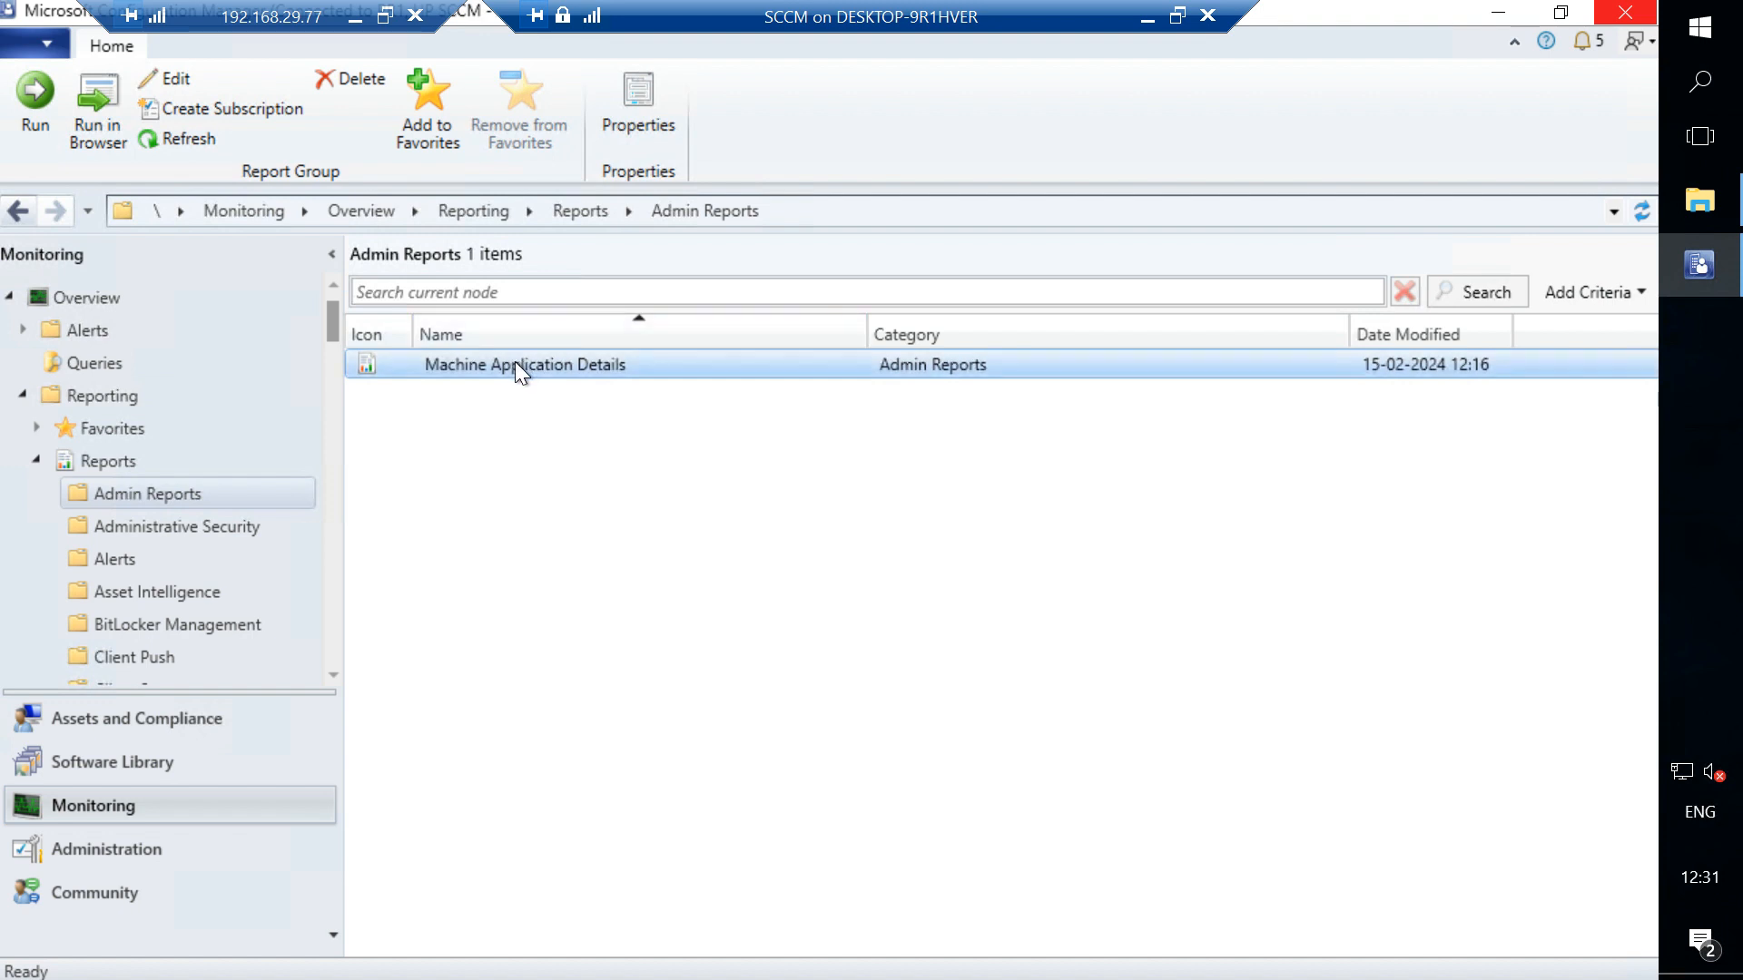
- Edit the Machine Application Details report in Report Builder, enlarging the report body and saving the report
{"action": "right_click", "coordinate": [514, 361]}
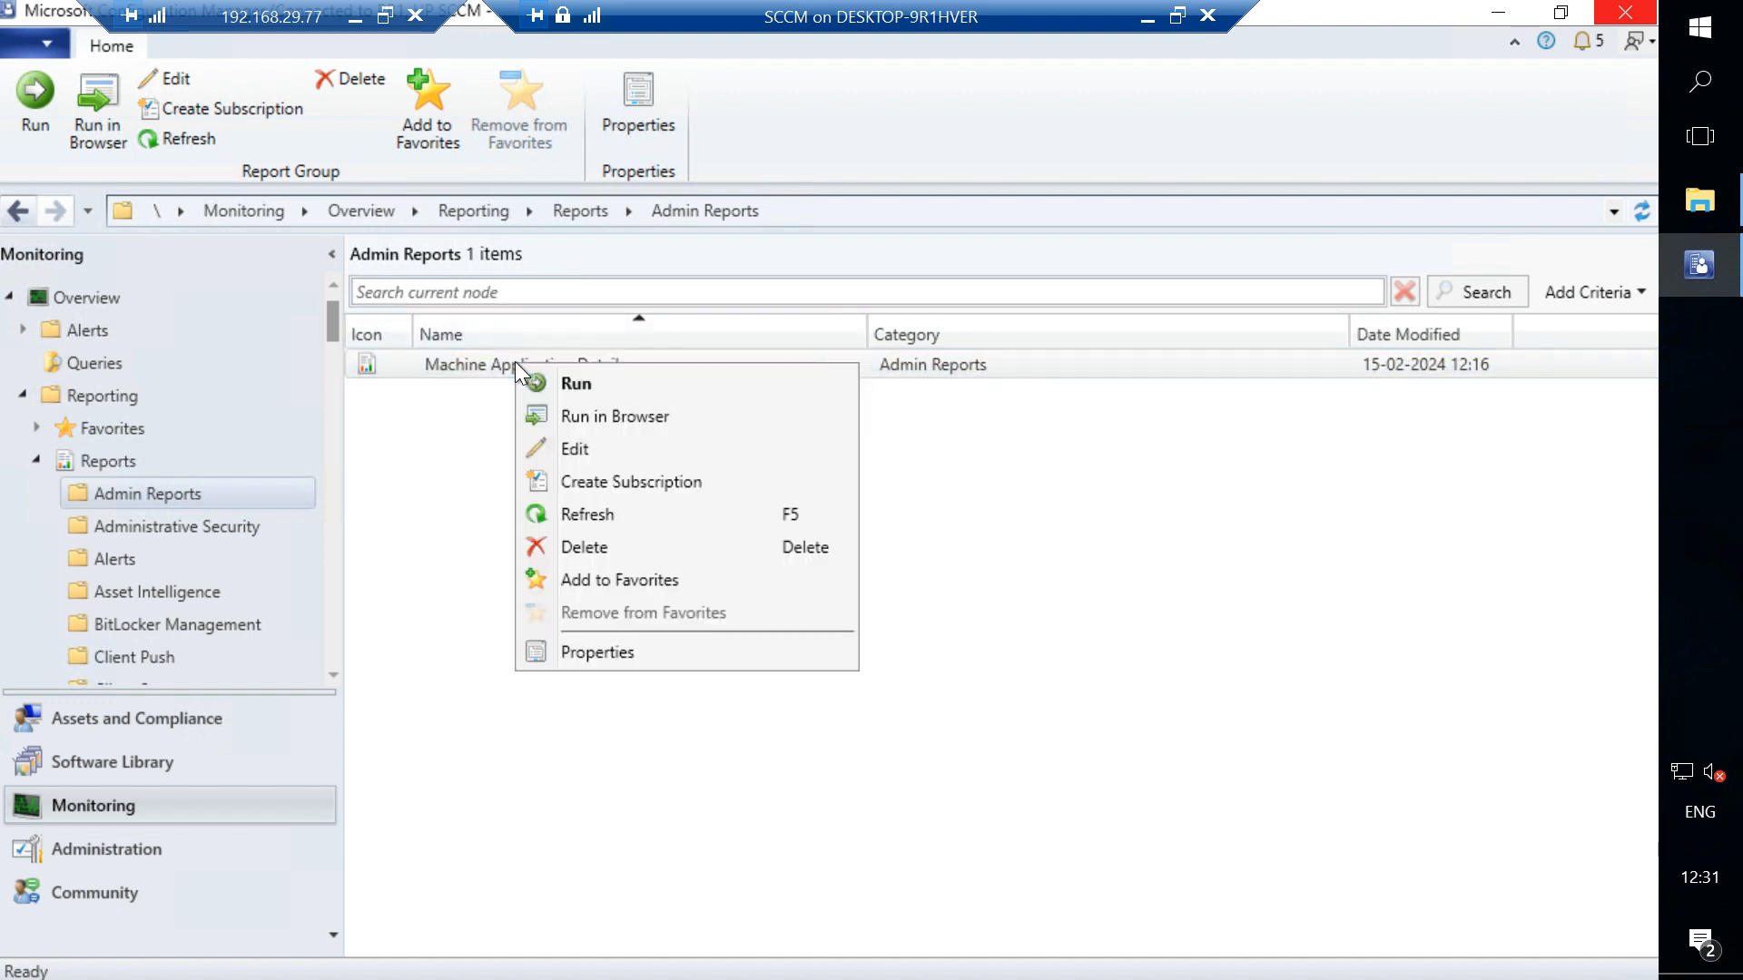
{"action": "left_click", "coordinate": [577, 448]}
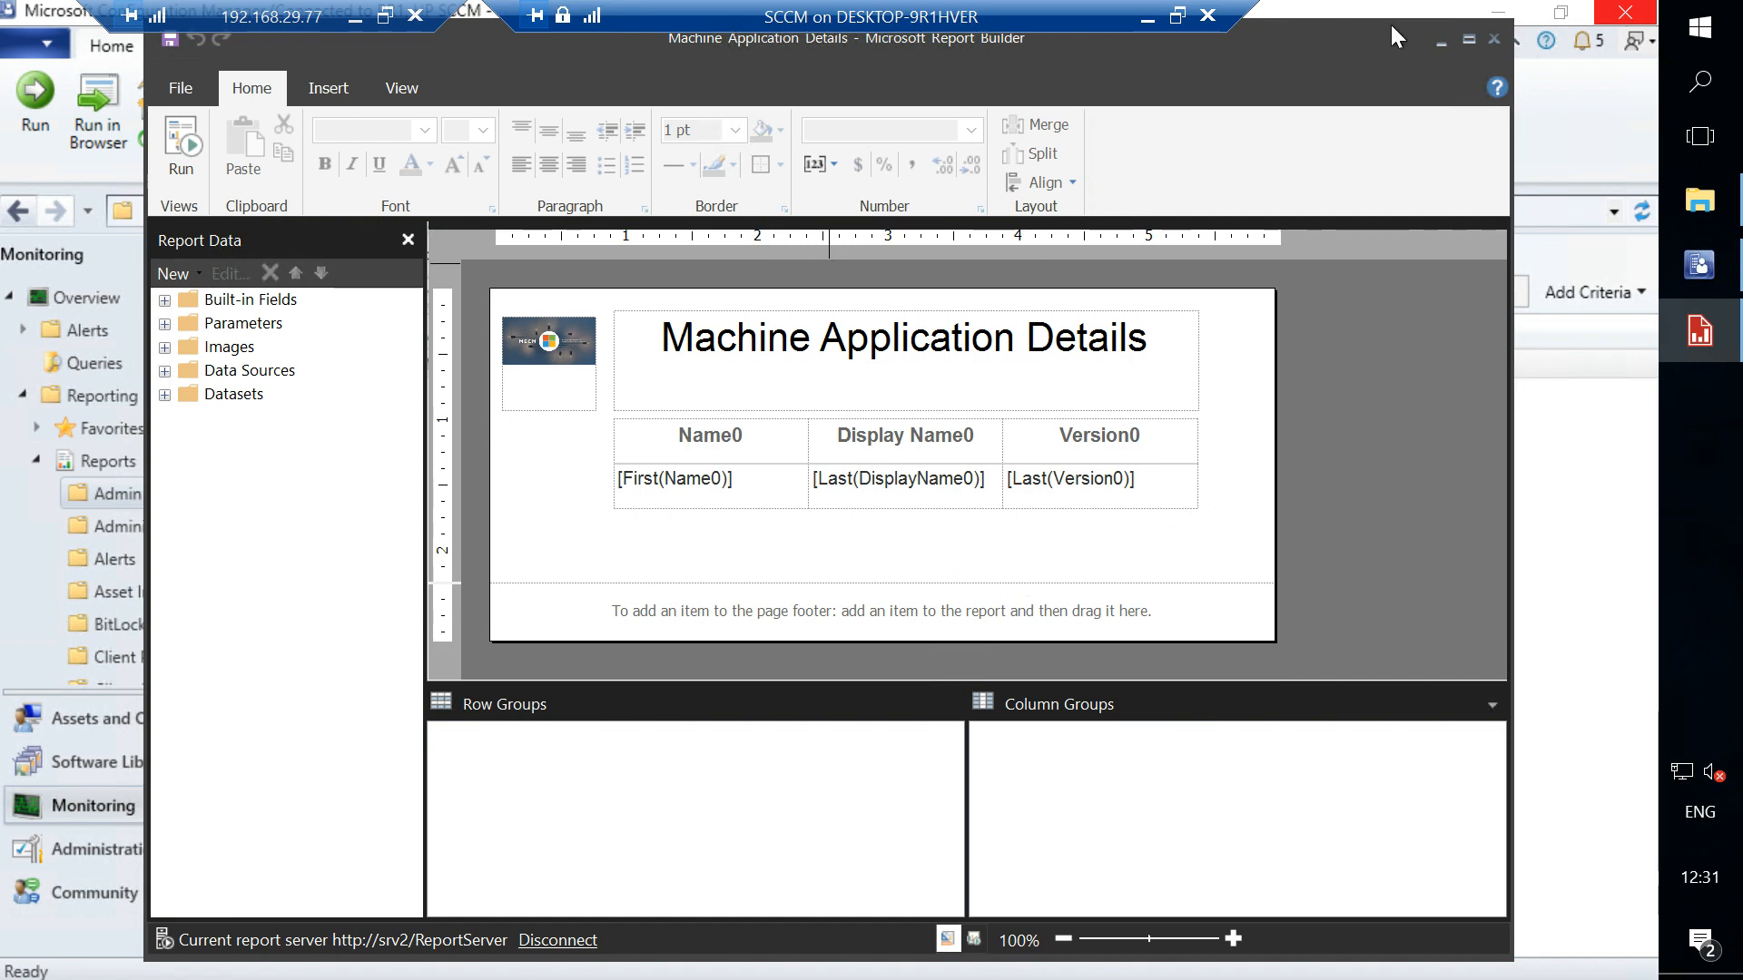
{"action": "left_click", "coordinate": [1471, 38]}
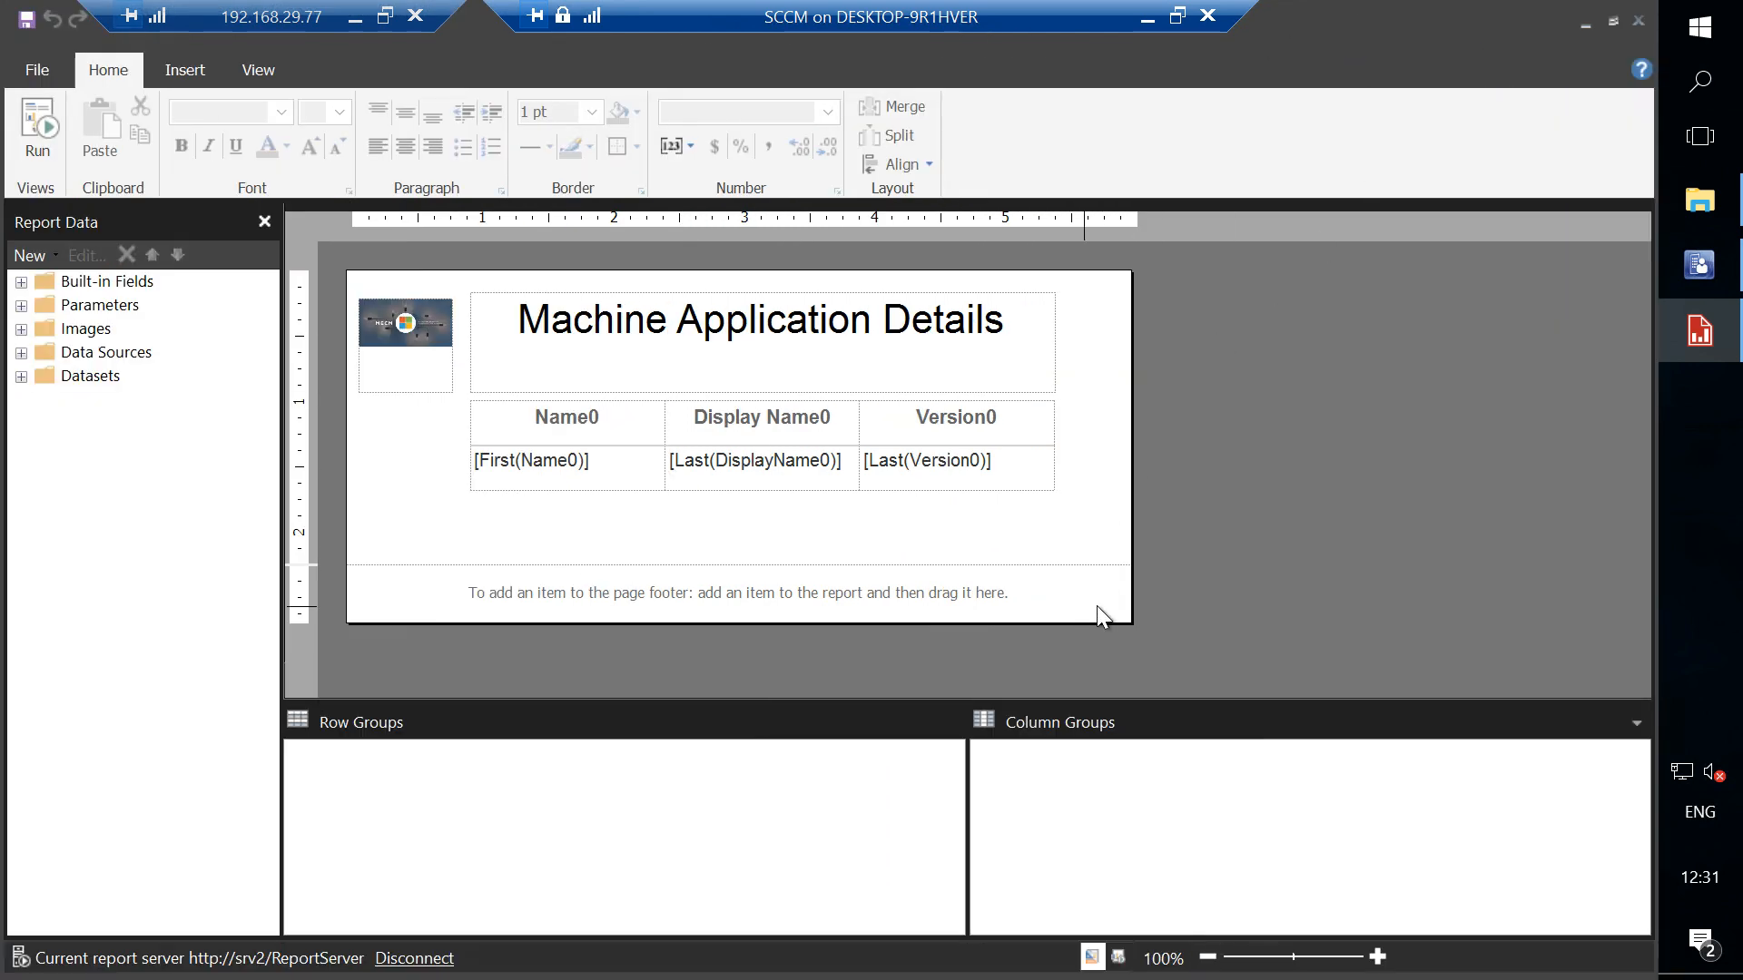
{"action": "left_click_drag", "start_coordinate": [1130, 623], "coordinate": [1606, 731]}
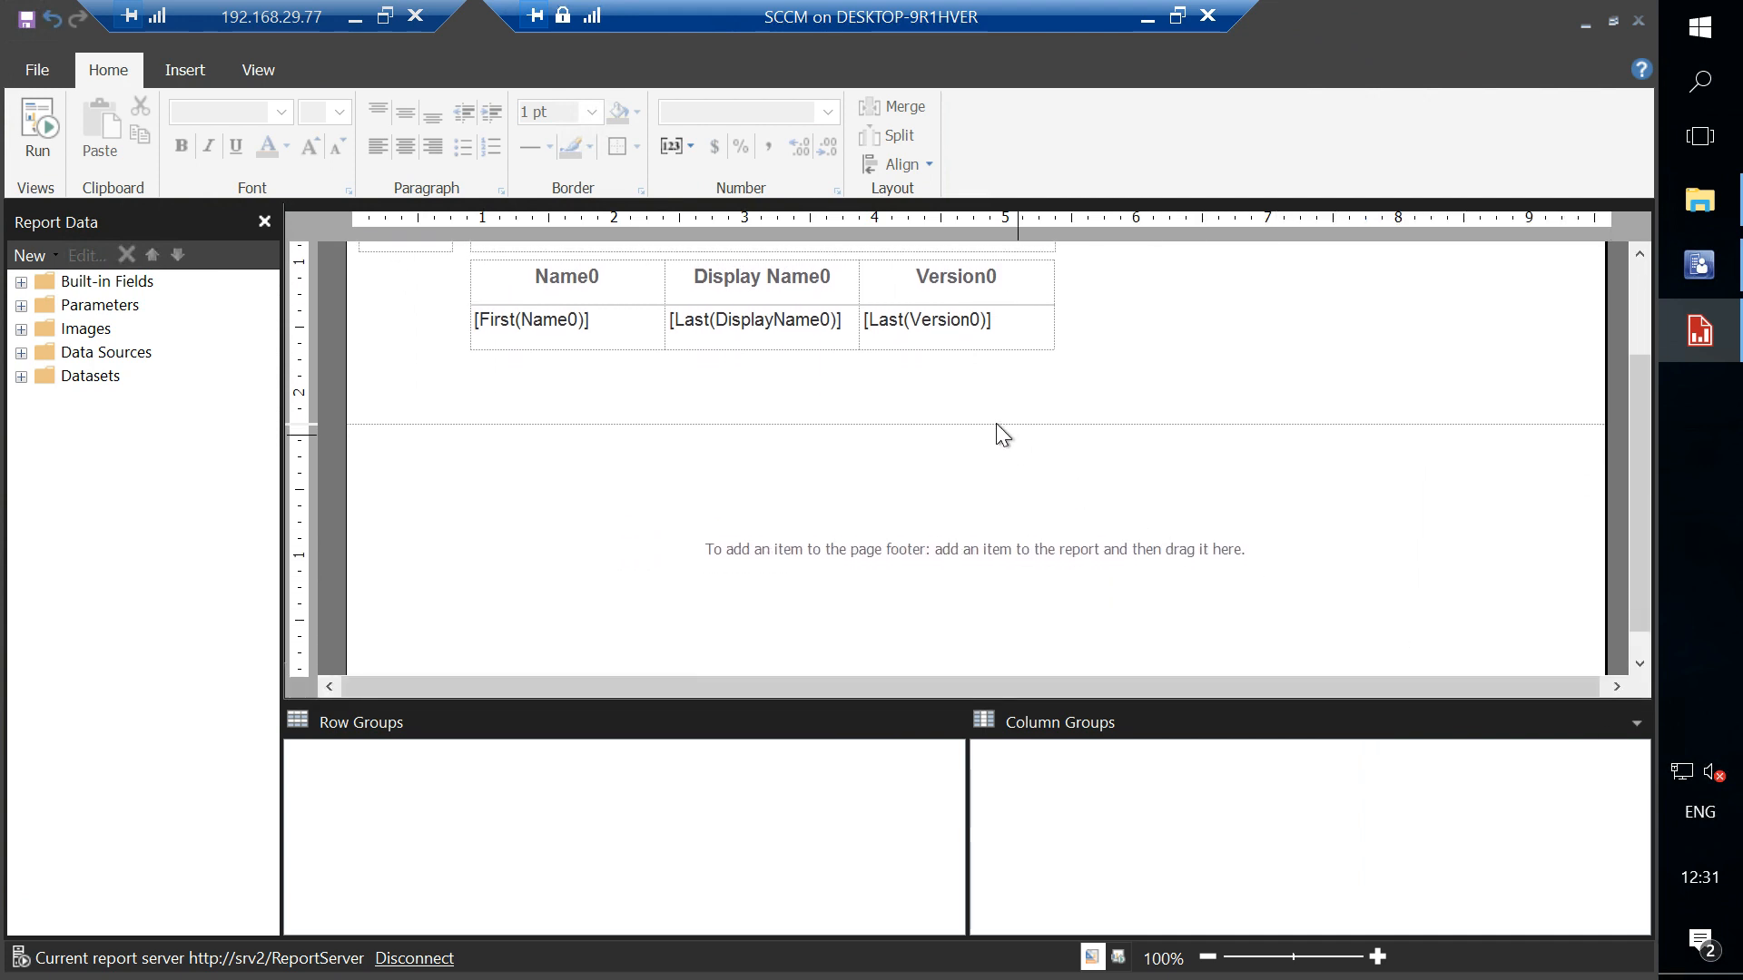
{"action": "left_click", "coordinate": [28, 22]}
- Run the Machine Application Details report again from the Admin Reports folder and close it
{"action": "left_click", "coordinate": [1702, 274]}
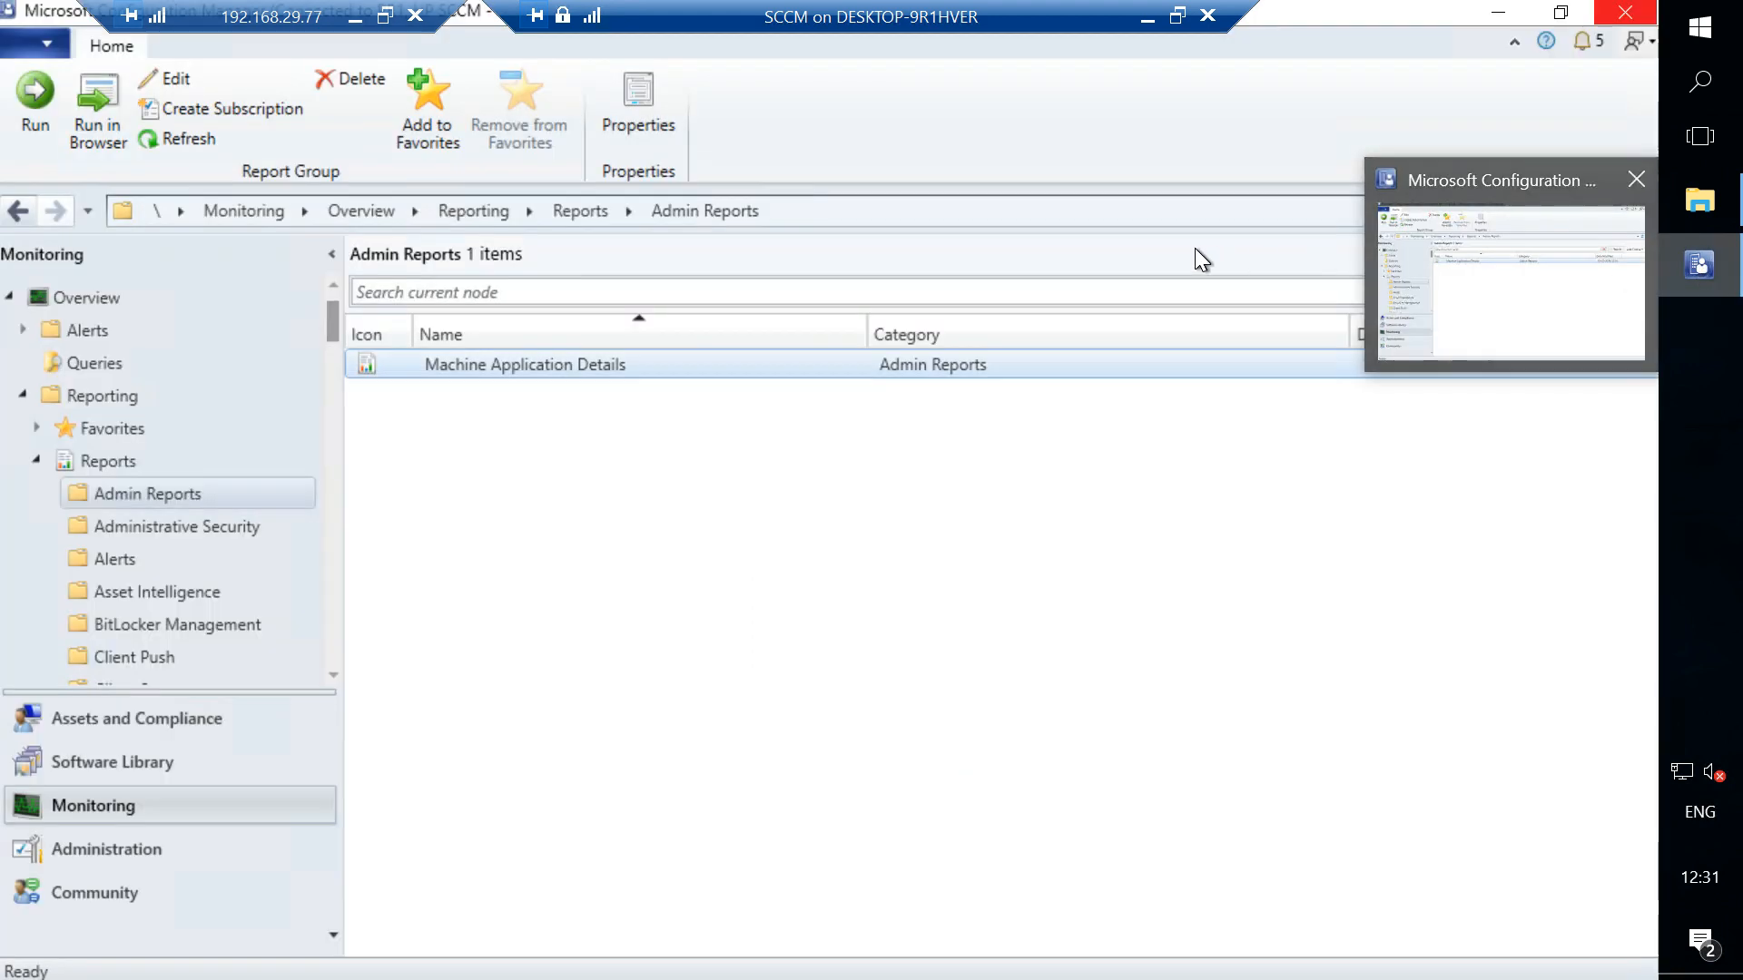
{"action": "left_click", "coordinate": [619, 363]}
{"action": "double_click", "coordinate": [618, 361]}
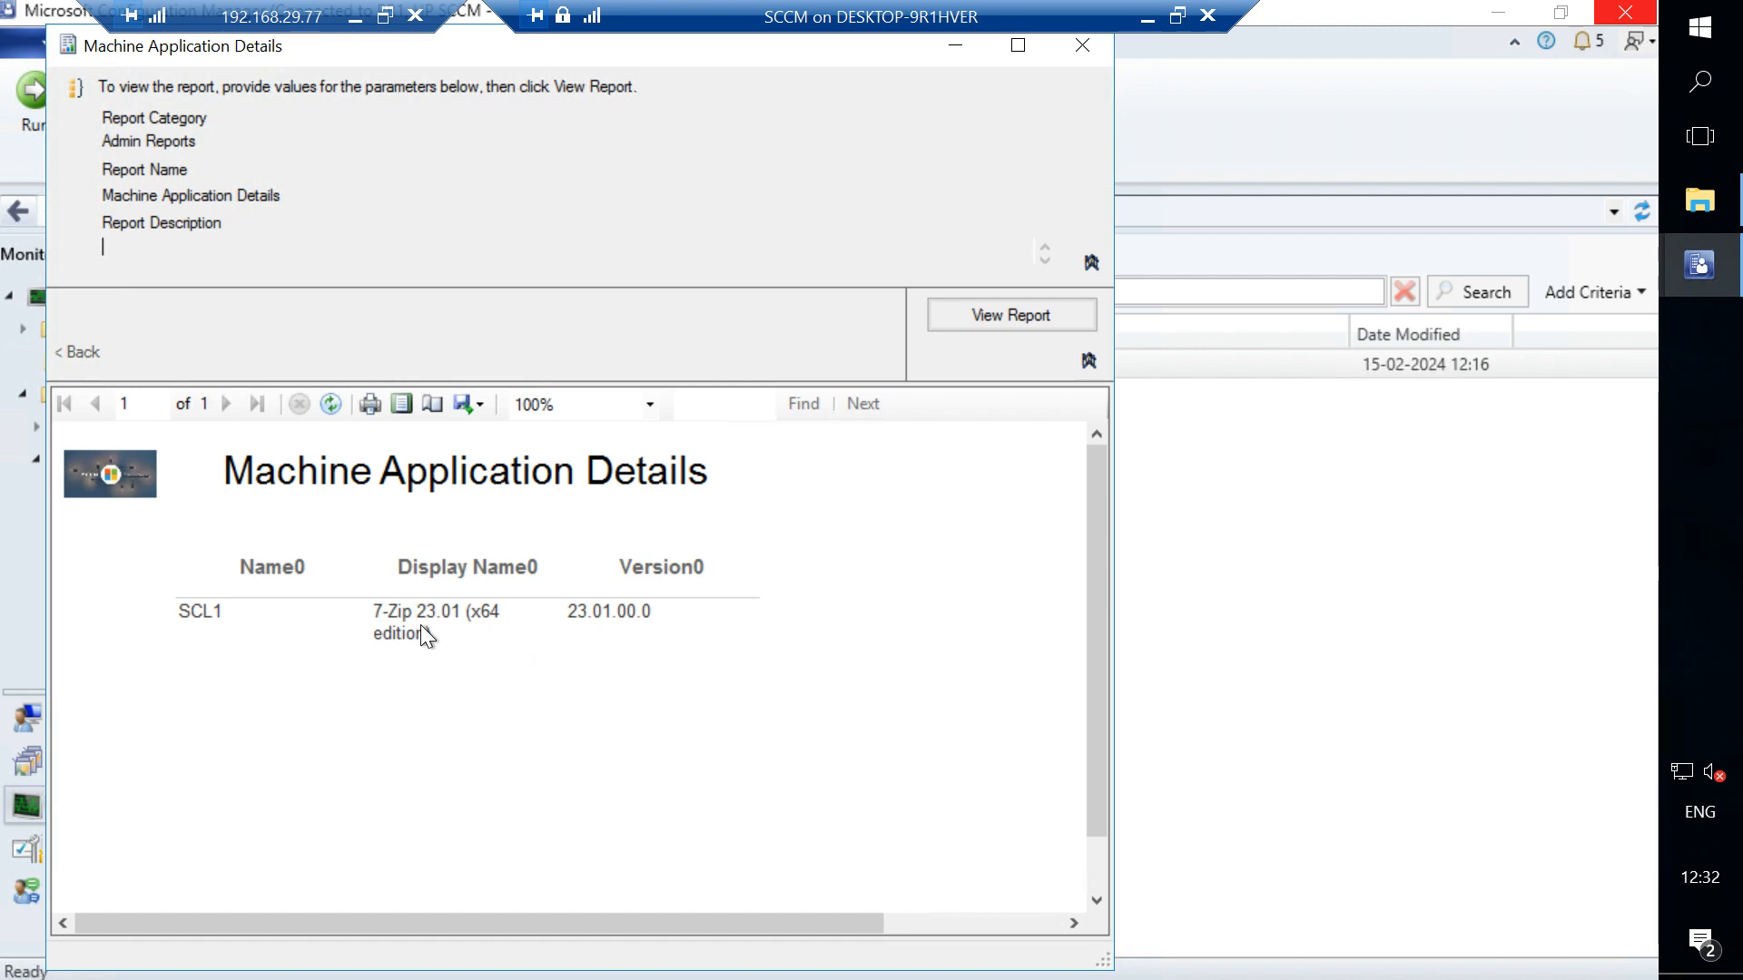
{"action": "left_click", "coordinate": [1082, 45]}
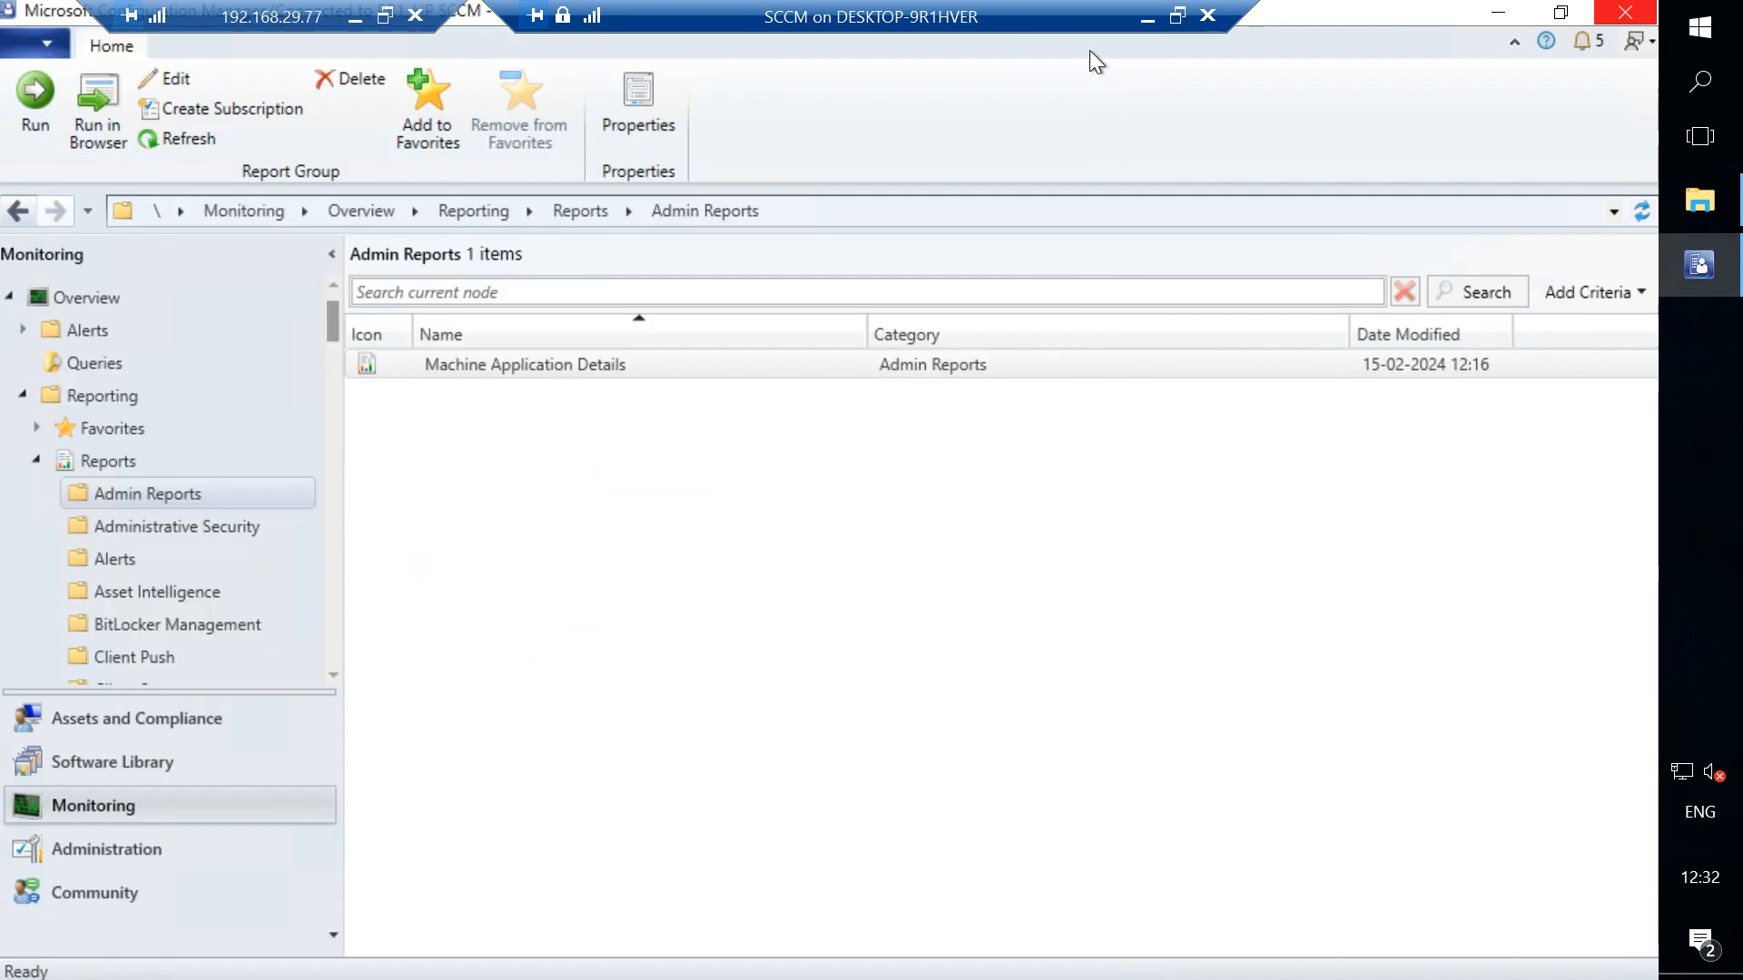
- Launch SQL Server Management Studio and browse the report folders to Software Distribution - Application Monitoring
{"action": "left_click", "coordinate": [1722, 34]}
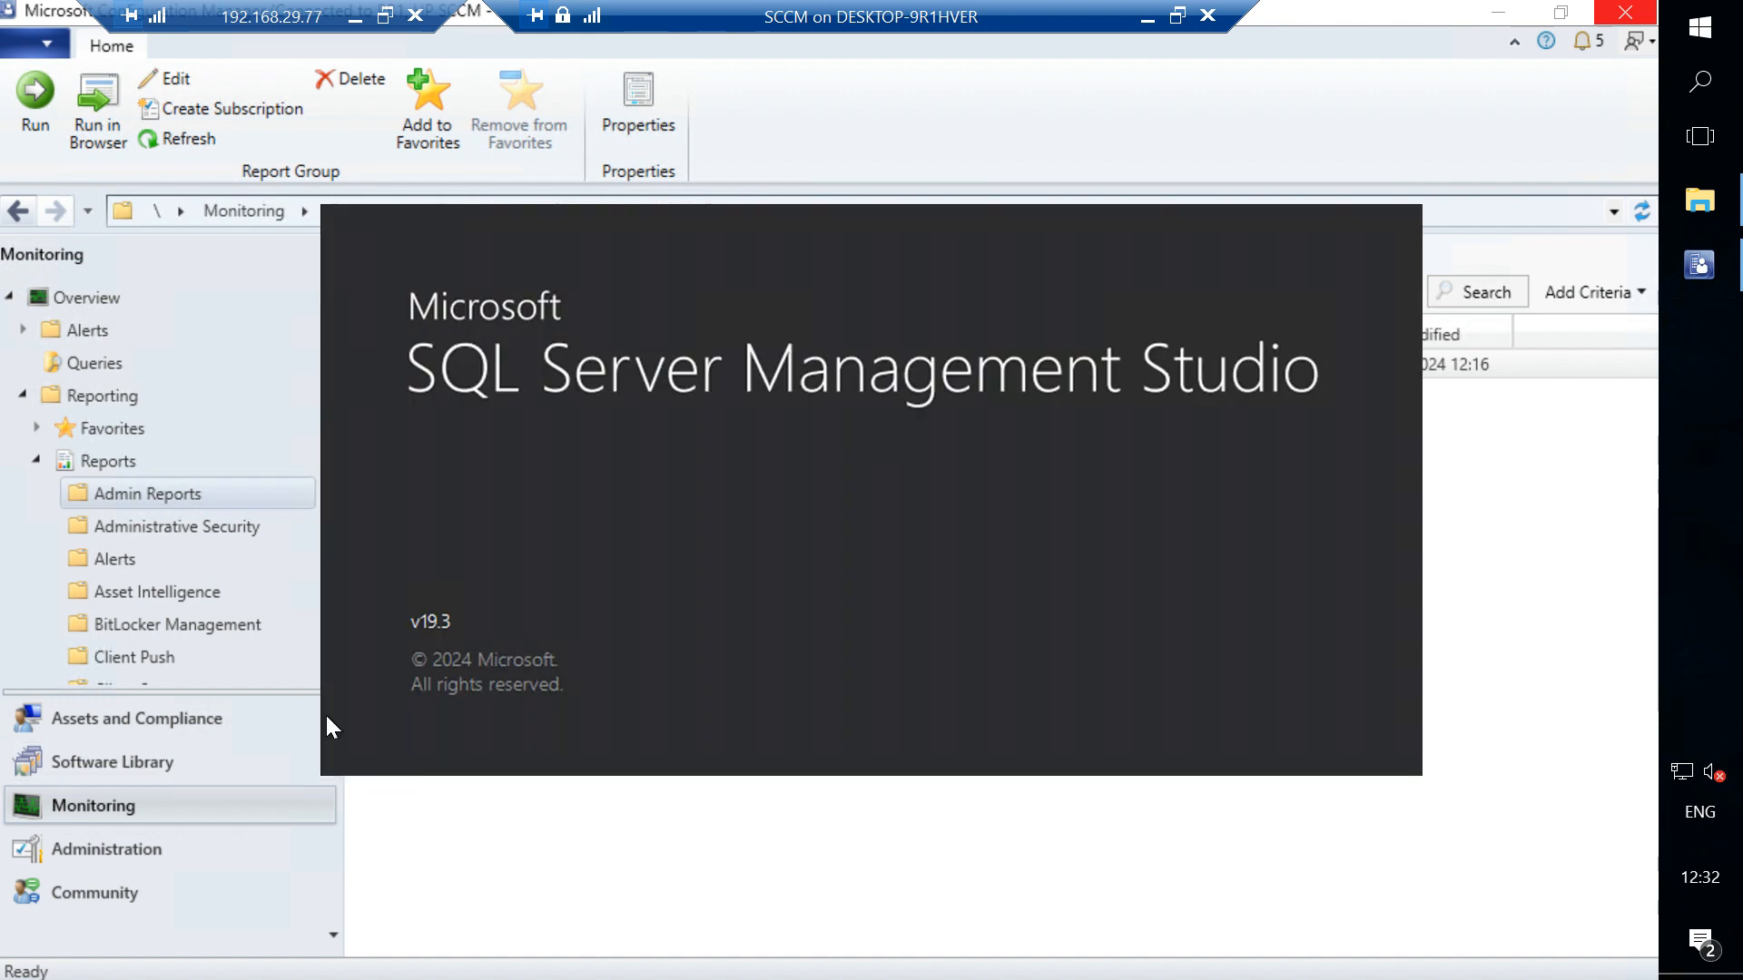
{"action": "left_click", "coordinate": [155, 519]}
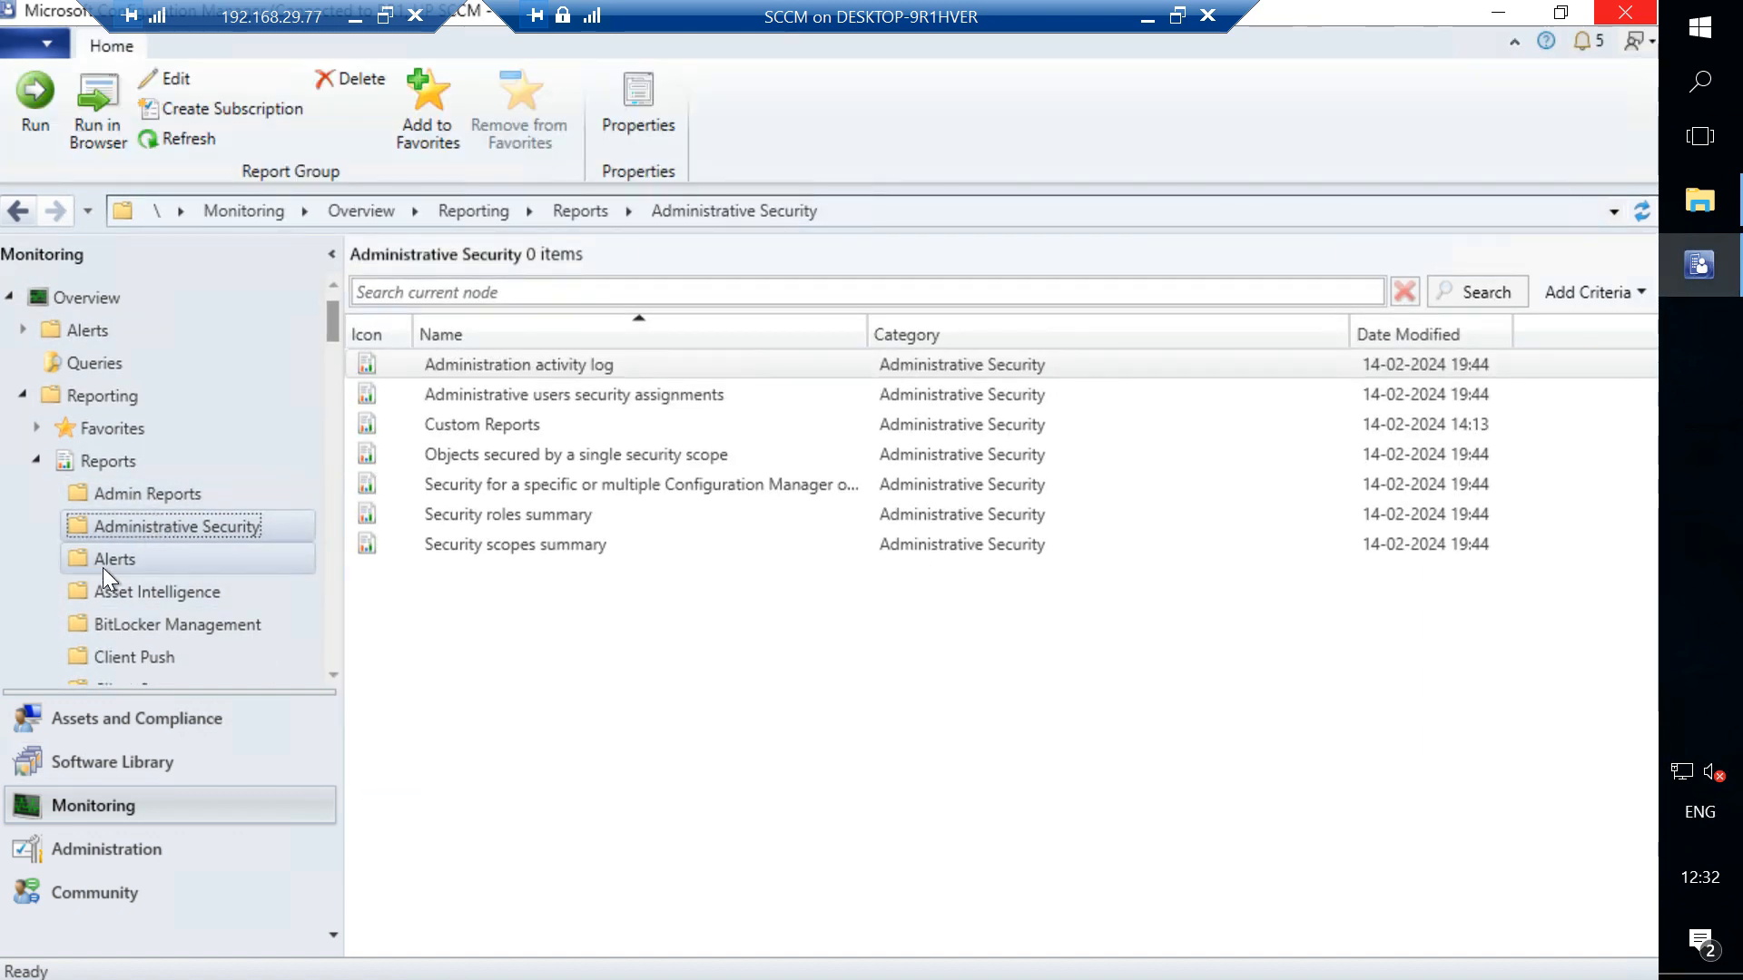
{"action": "scroll", "coordinate": [102, 568], "scroll_direction": "down", "scroll_amount": 8}
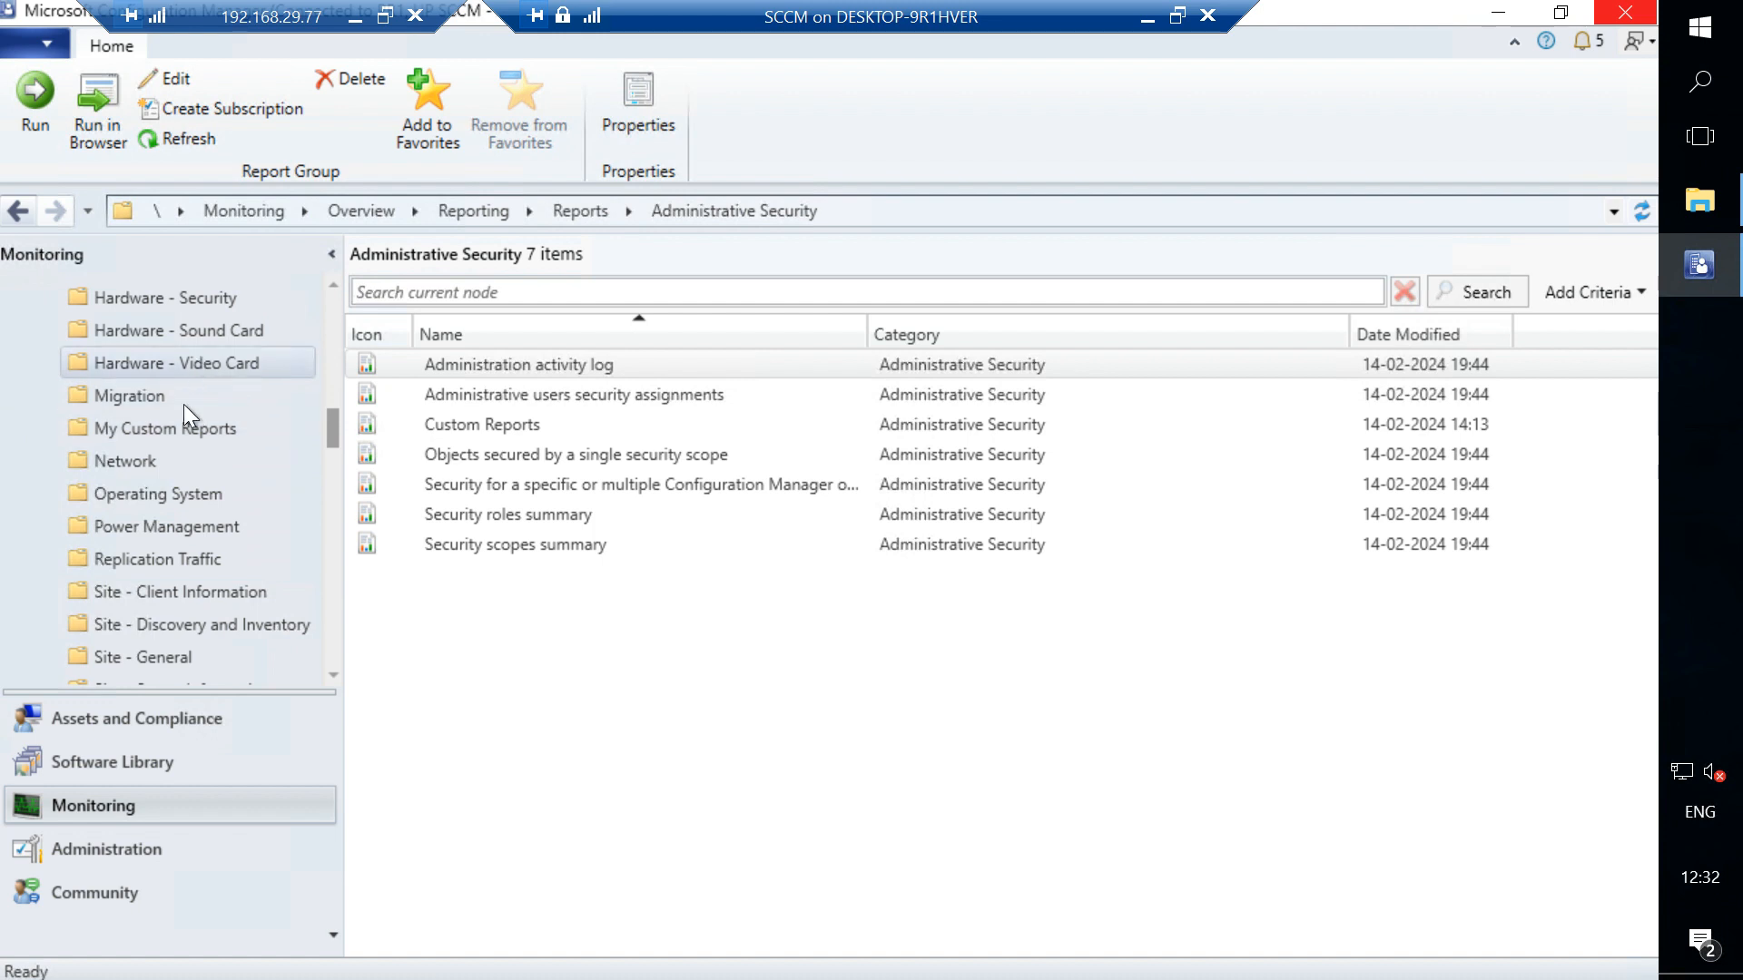
{"action": "scroll", "coordinate": [158, 586], "scroll_direction": "down", "scroll_amount": 8}
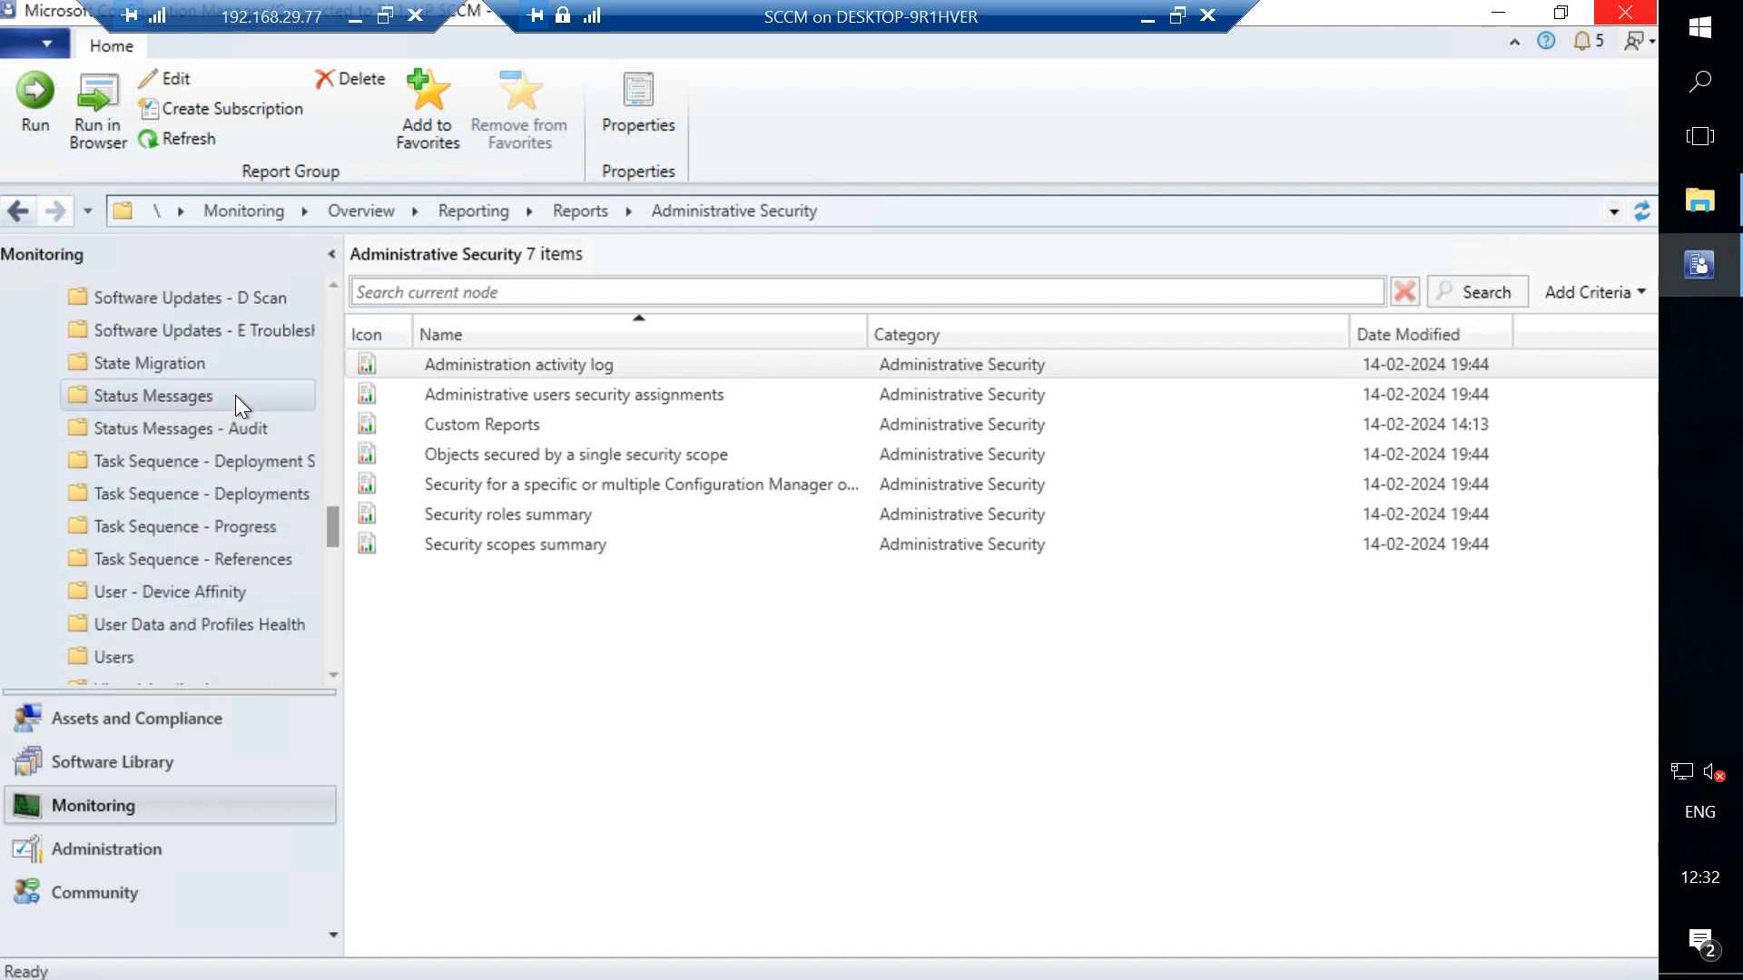
{"action": "scroll", "coordinate": [236, 395], "scroll_direction": "up", "scroll_amount": 5}
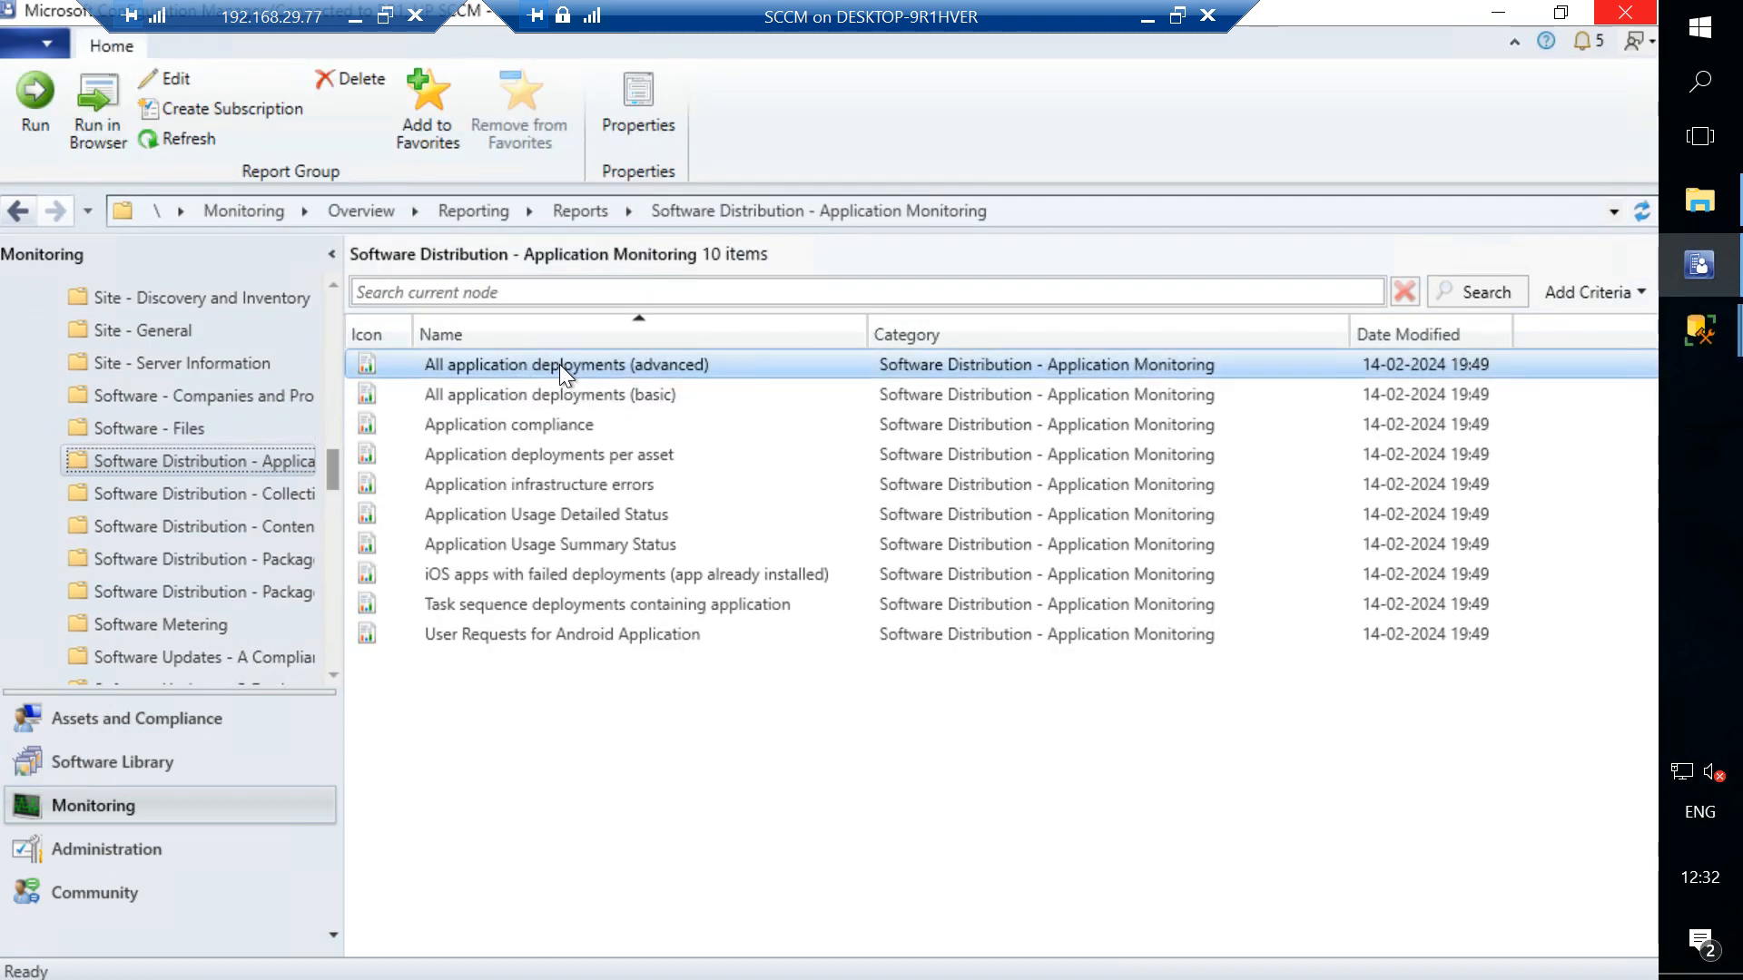
- Open the All application deployments (advanced) report and inspect its Choose By parameter values, then close it
{"action": "double_click", "coordinate": [565, 366]}
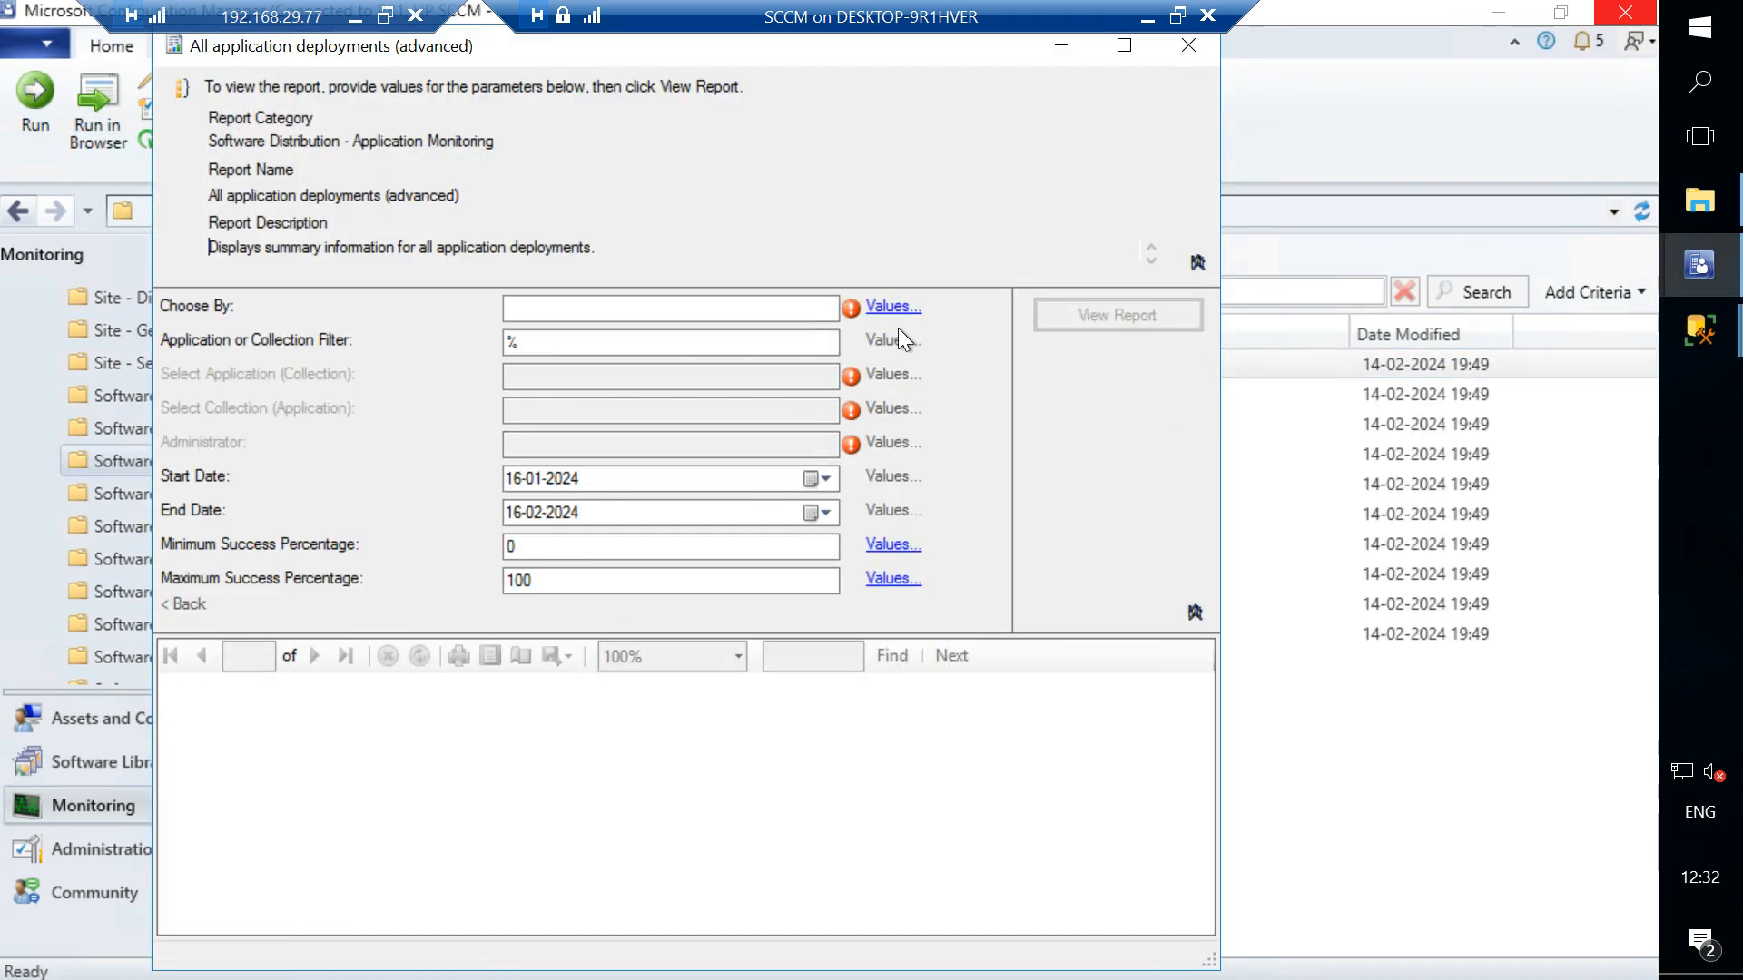
{"action": "left_click", "coordinate": [893, 307]}
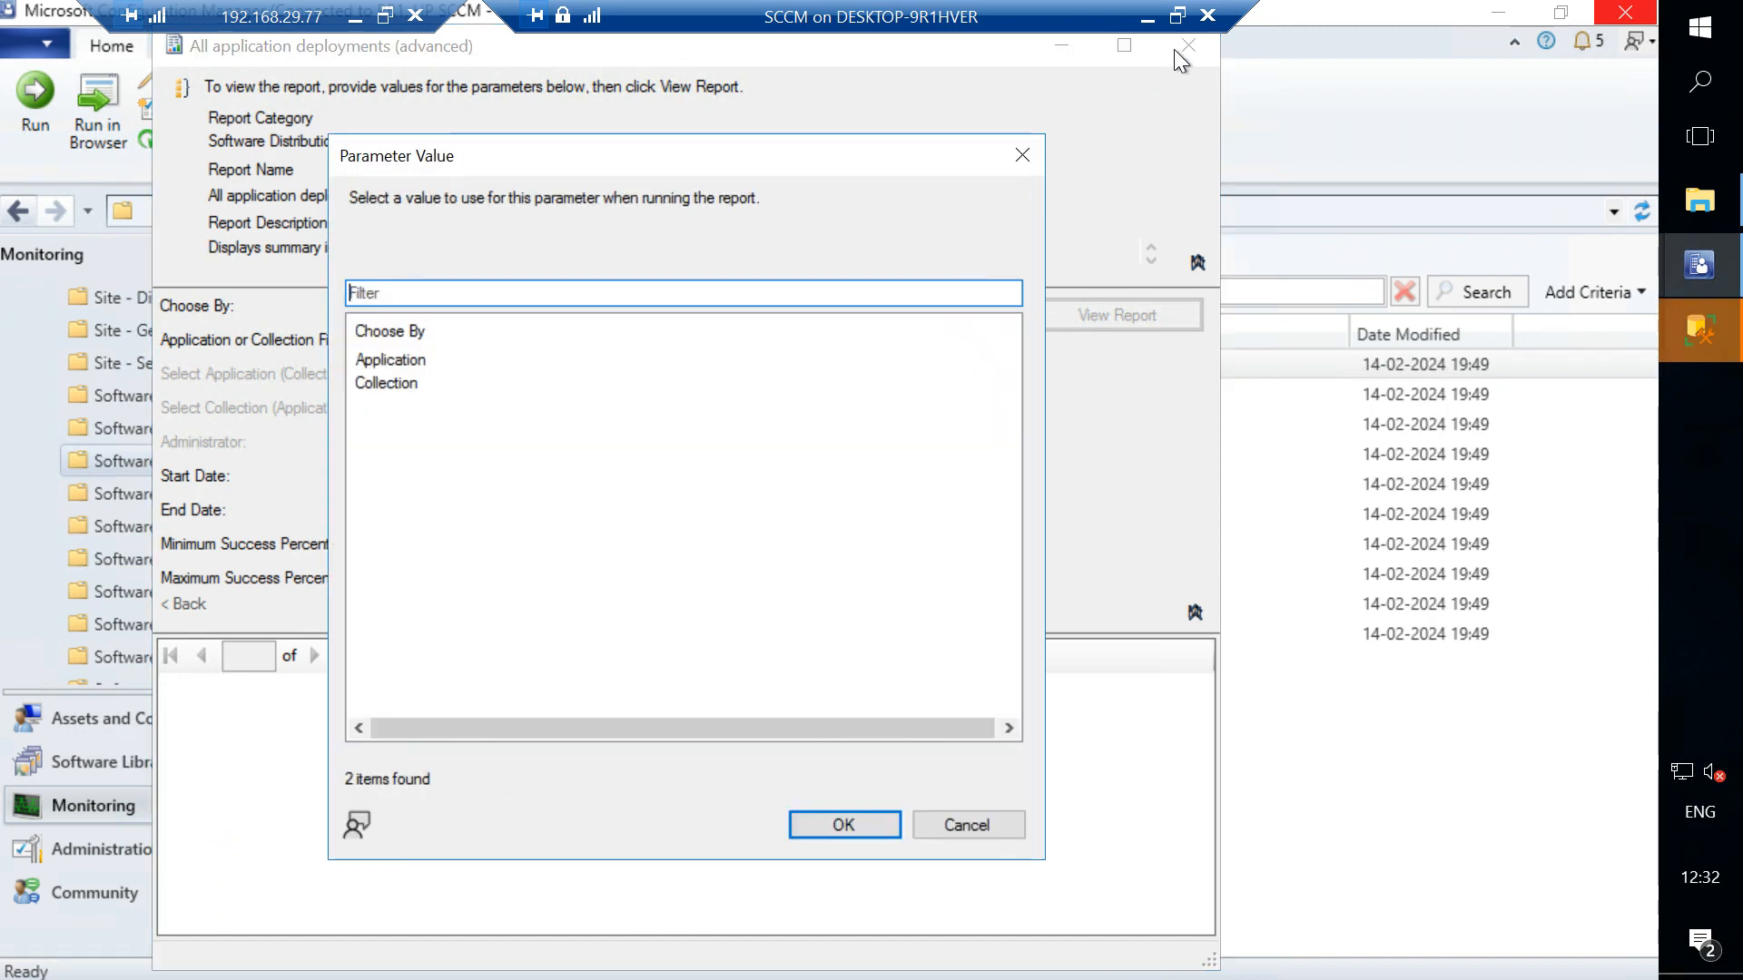
{"action": "left_click", "coordinate": [1026, 155]}
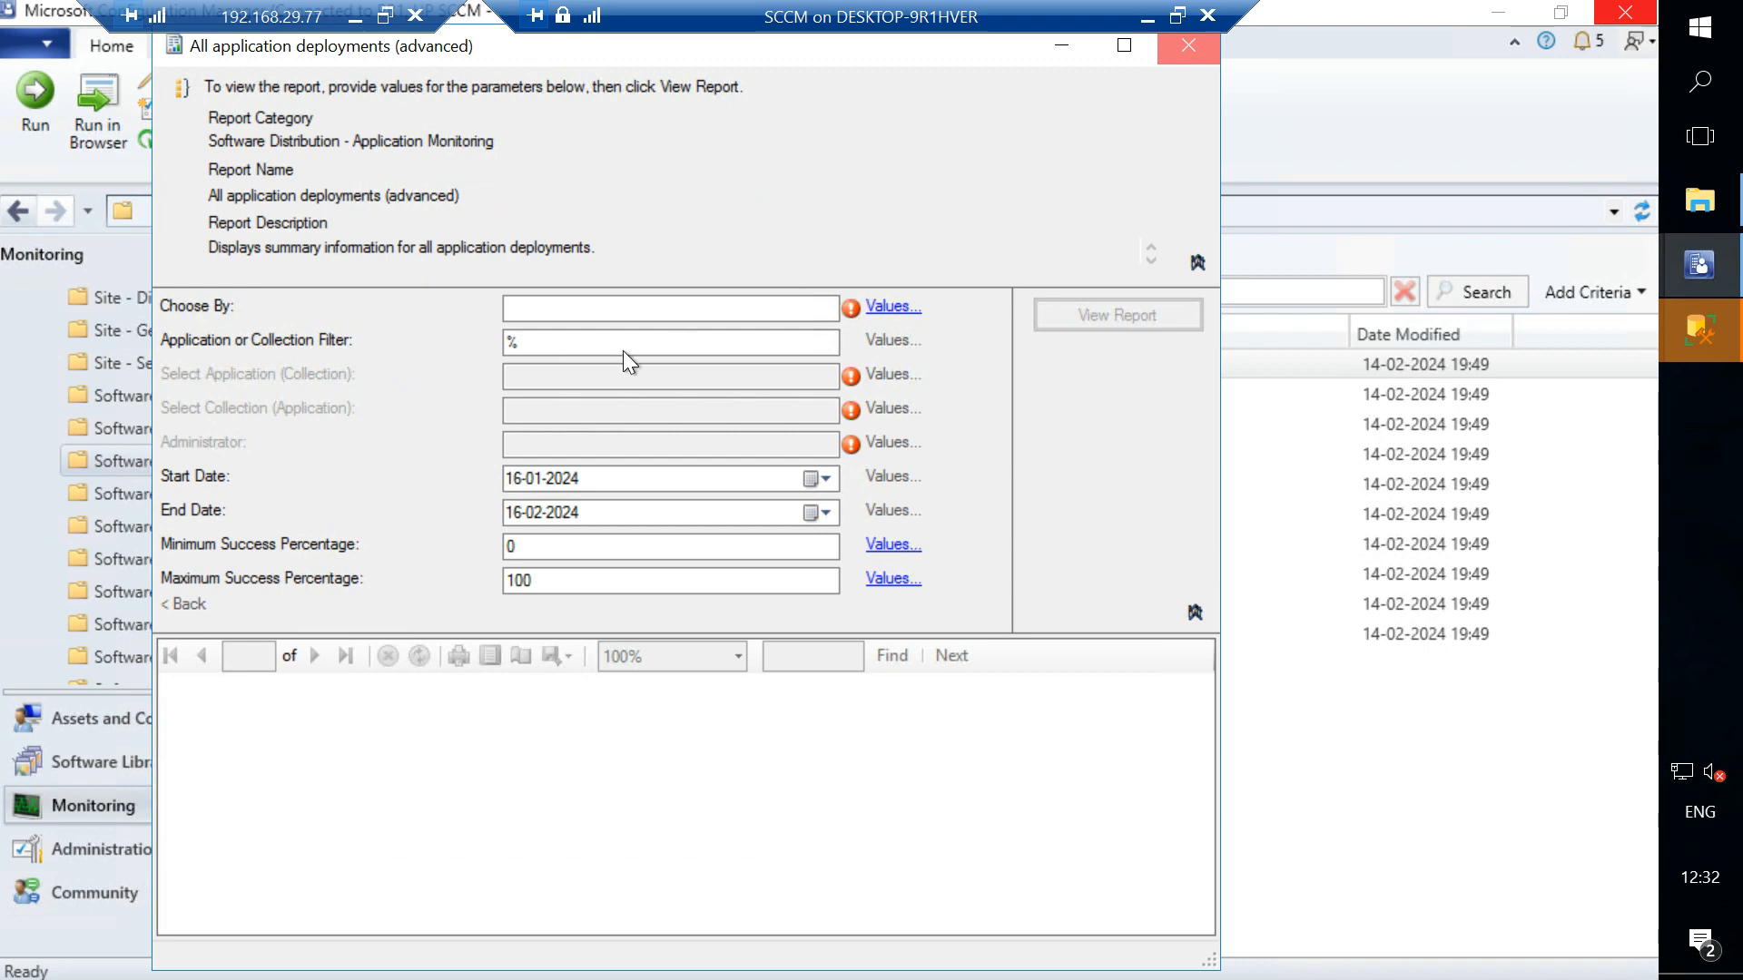
{"action": "left_click", "coordinate": [1190, 45]}
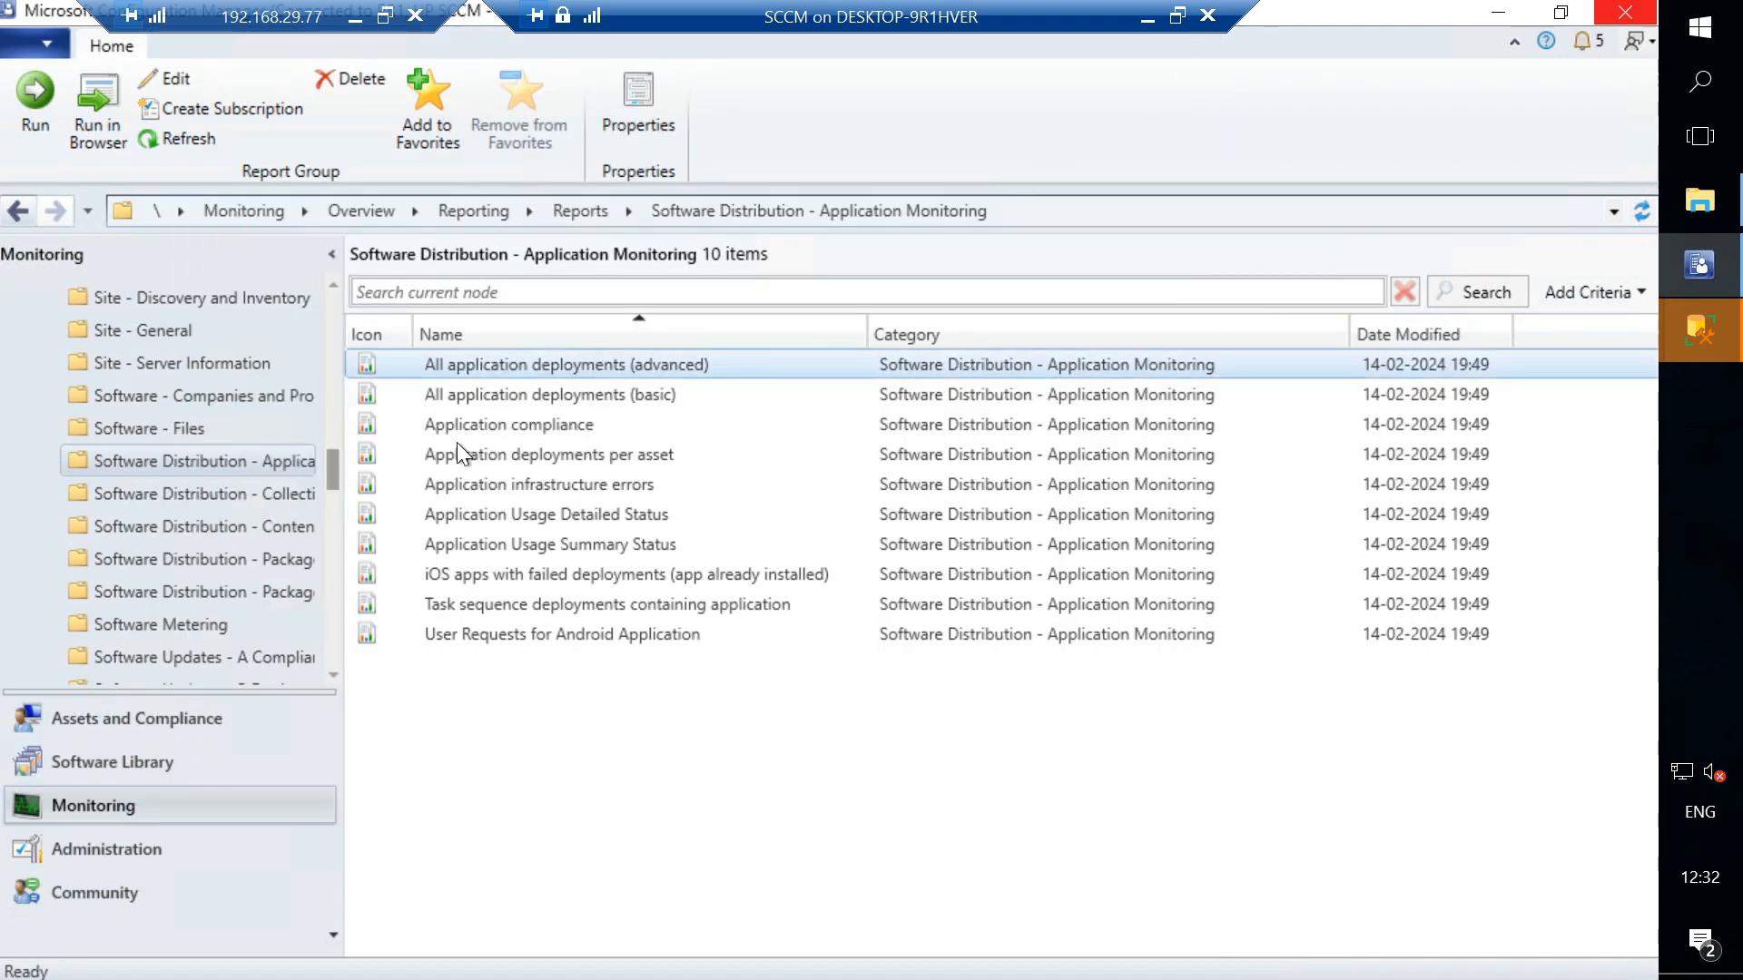
- In the All application deployments (basic) report, set Choose By to Application and Select Application to All, then close it
{"action": "double_click", "coordinate": [536, 386]}
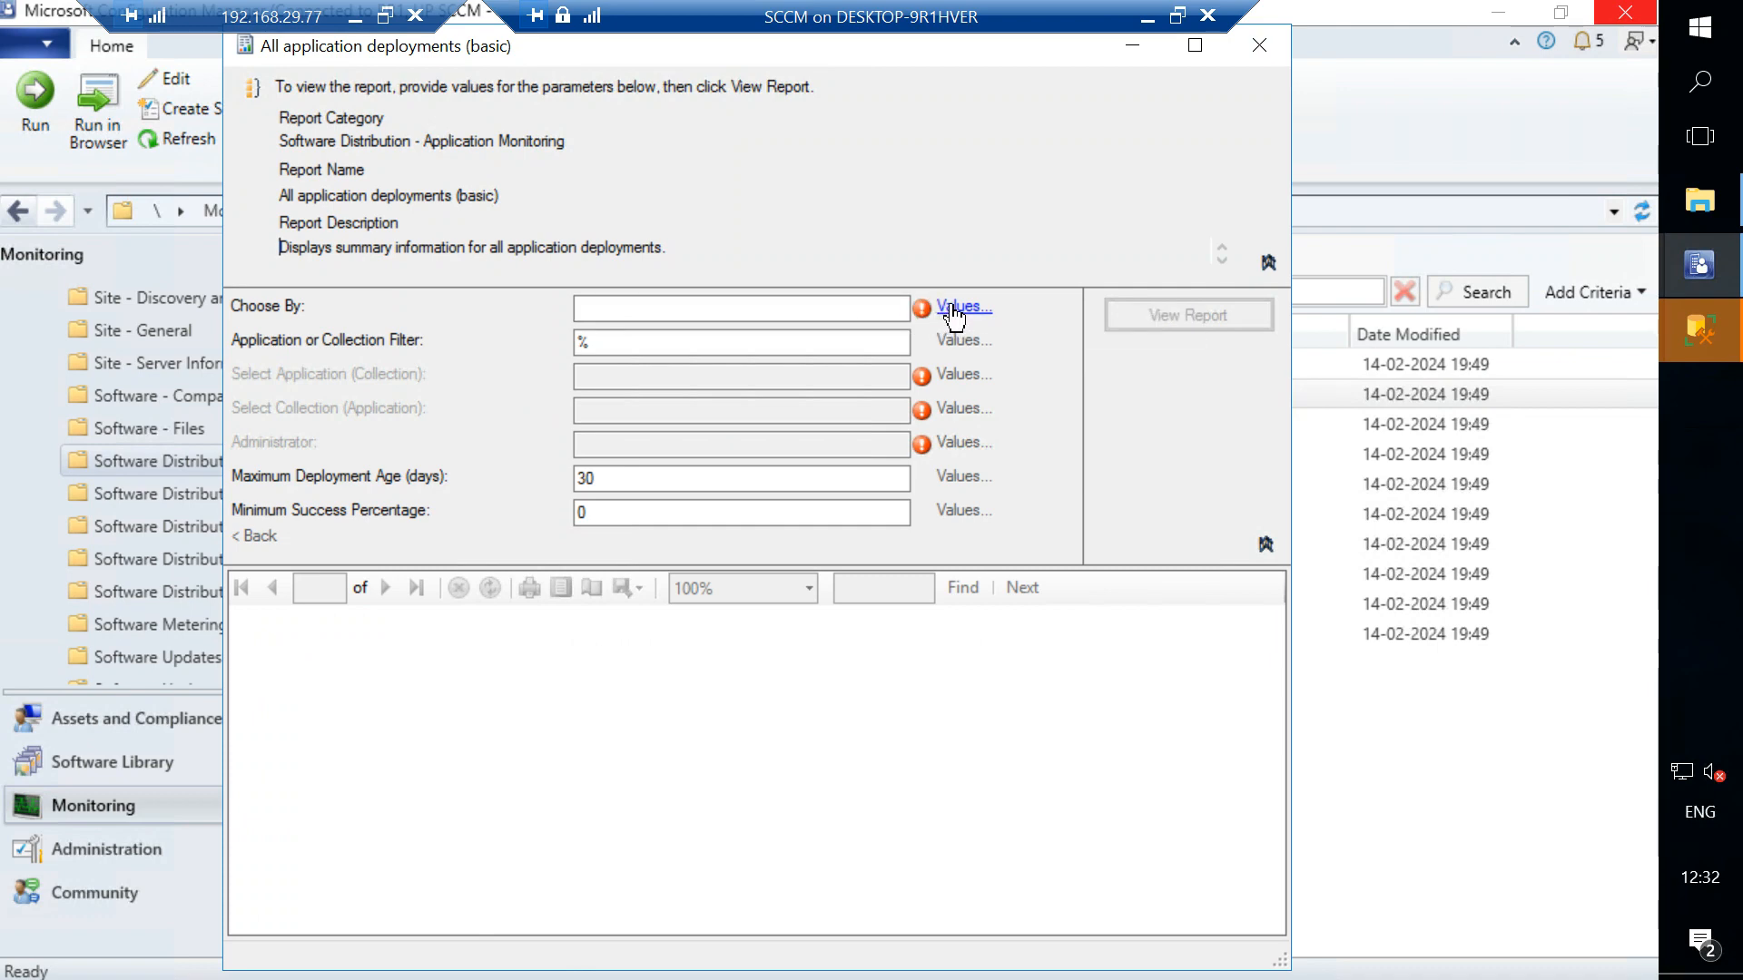
{"action": "left_click", "coordinate": [953, 309]}
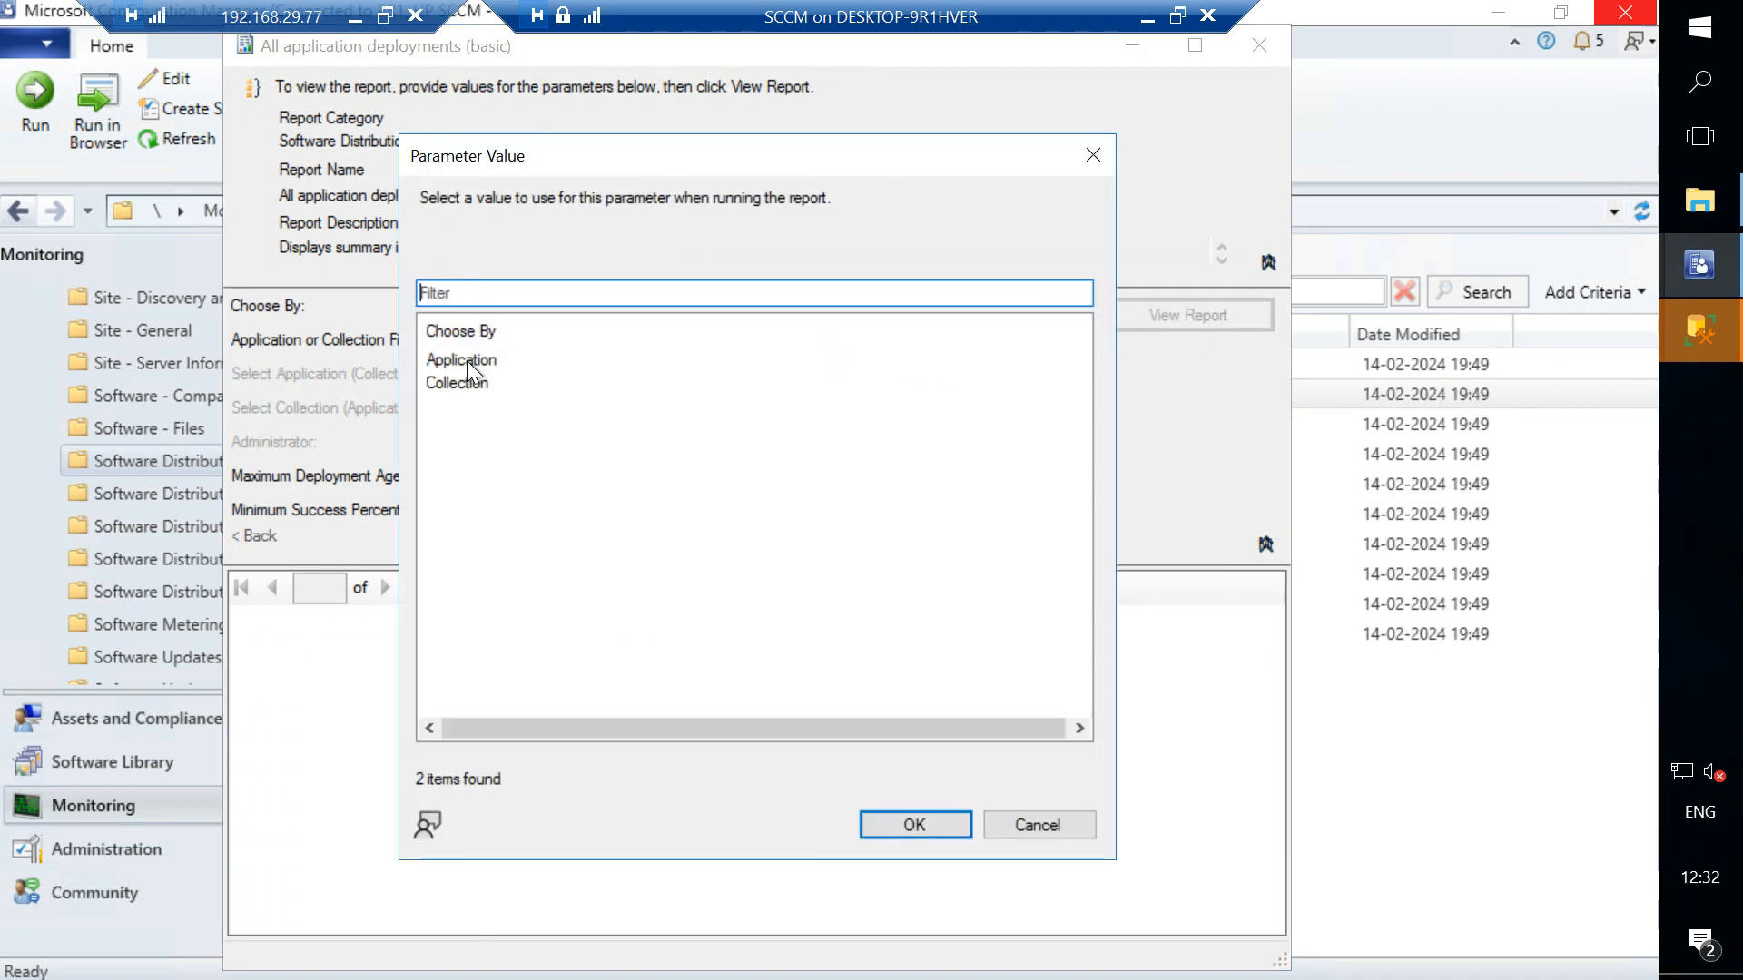
{"action": "left_click", "coordinate": [467, 360]}
{"action": "left_click", "coordinate": [862, 821]}
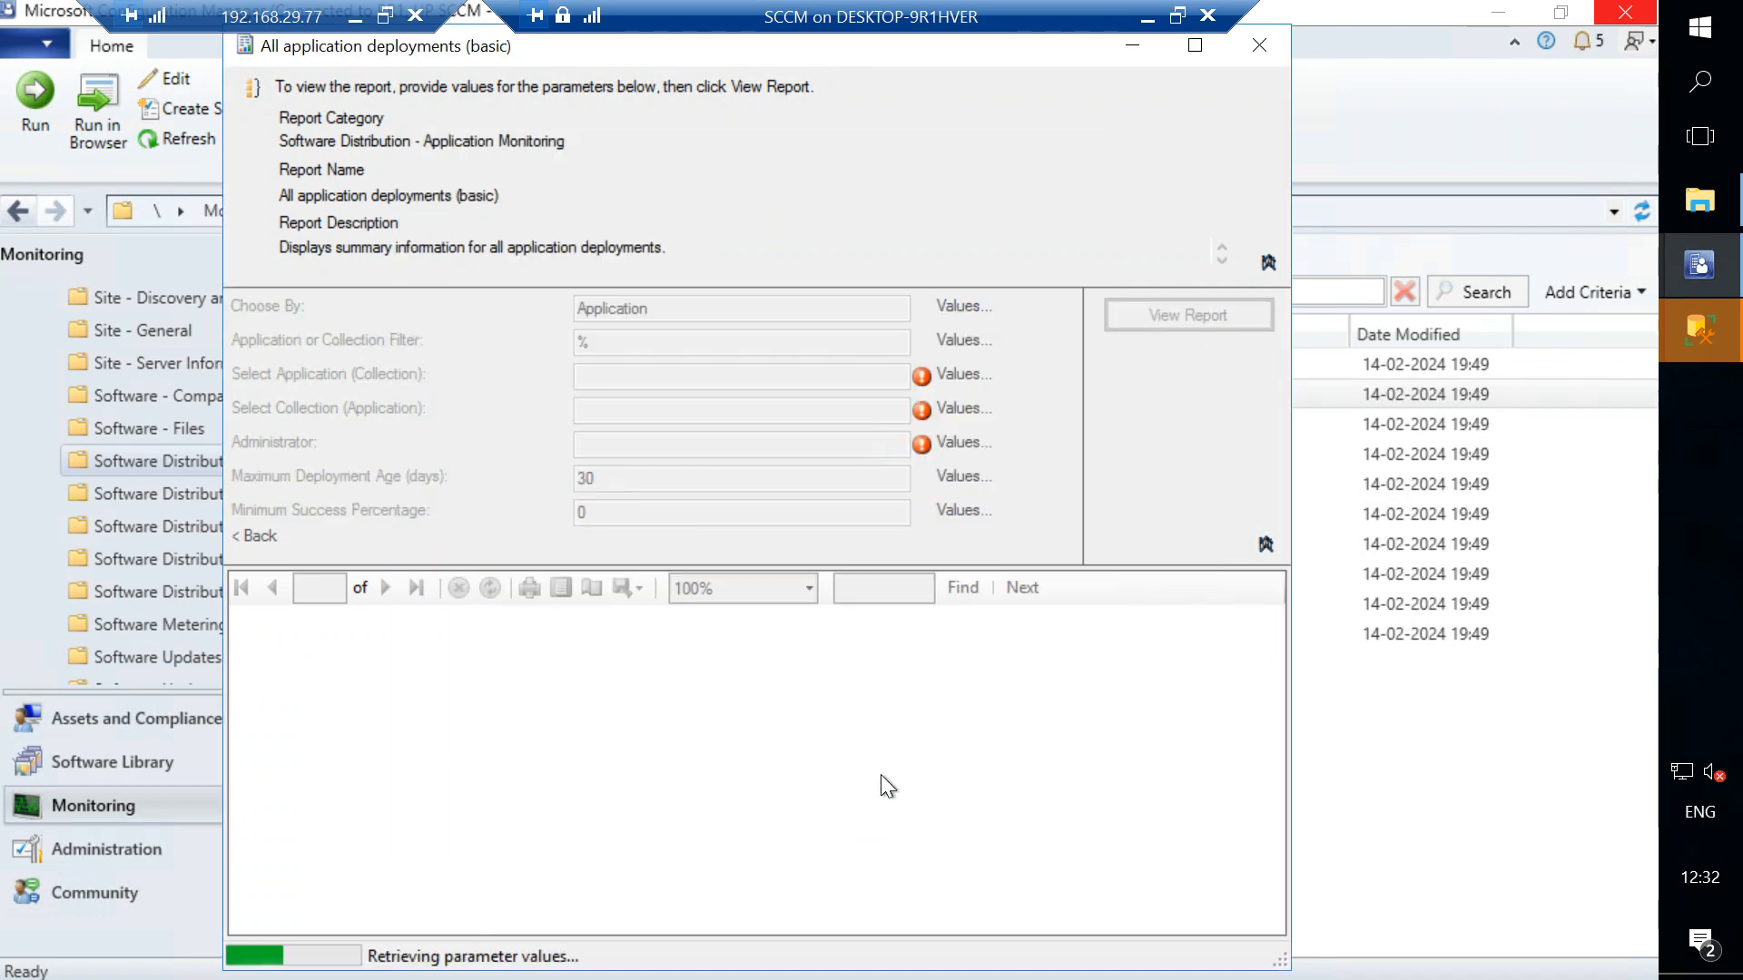
{"action": "left_click", "coordinate": [964, 375]}
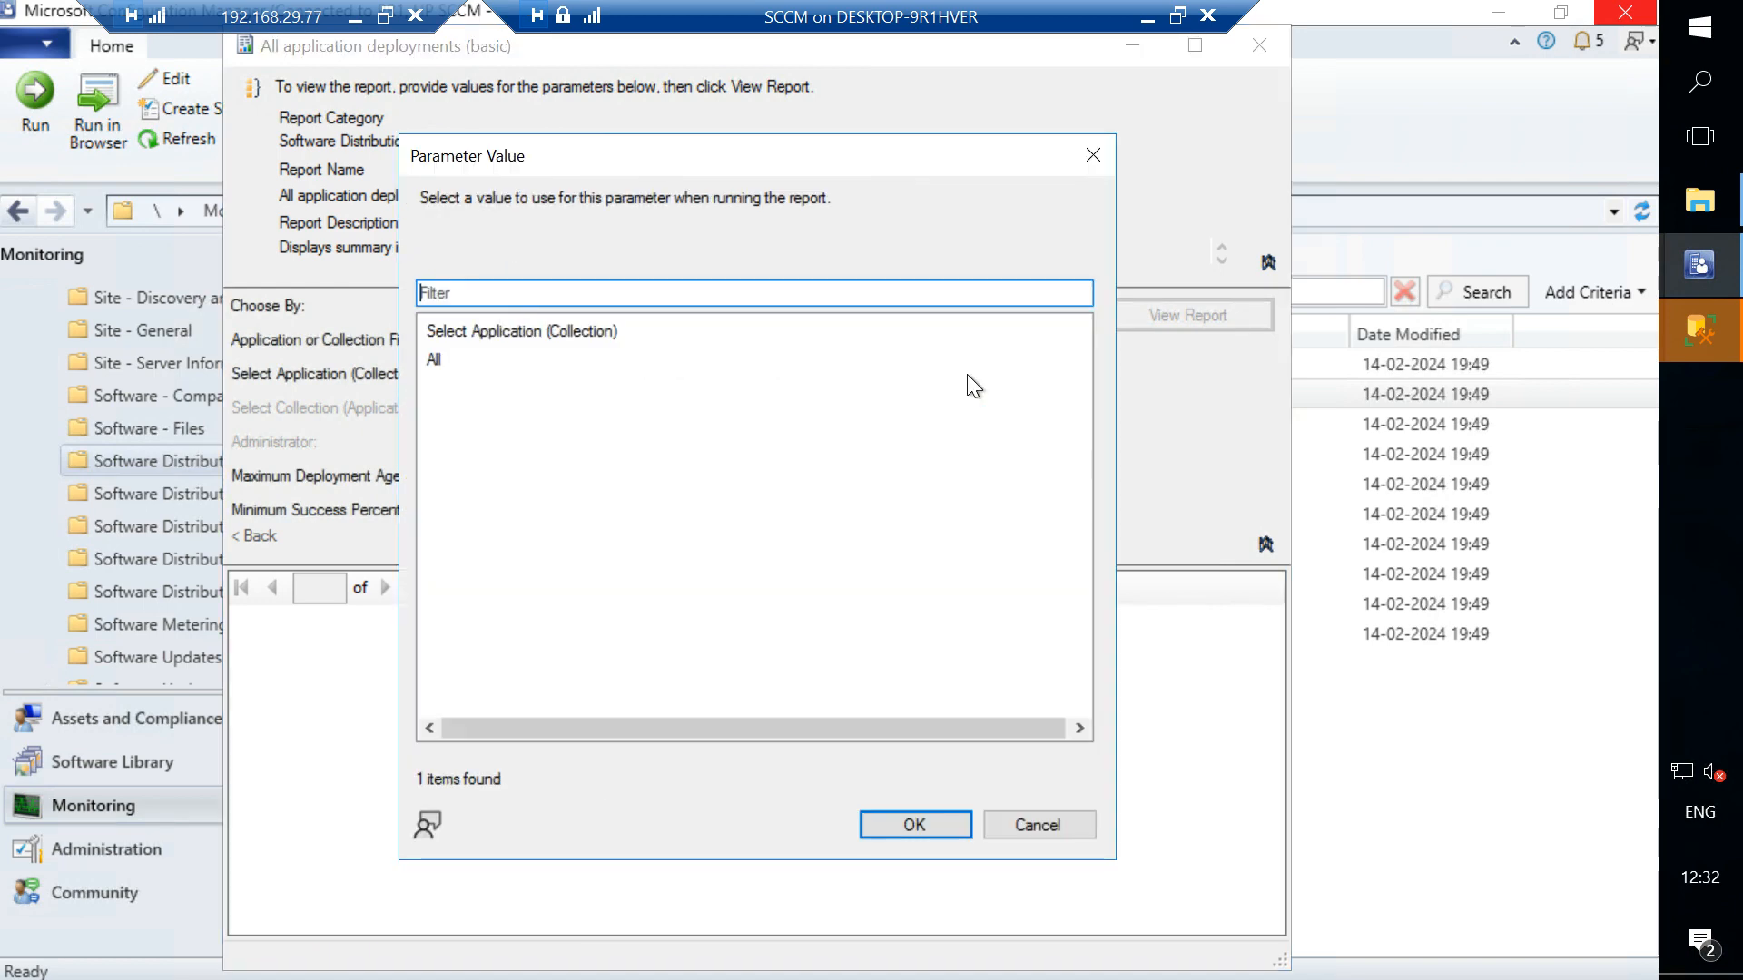
{"action": "left_click", "coordinate": [474, 359]}
{"action": "left_click", "coordinate": [916, 819]}
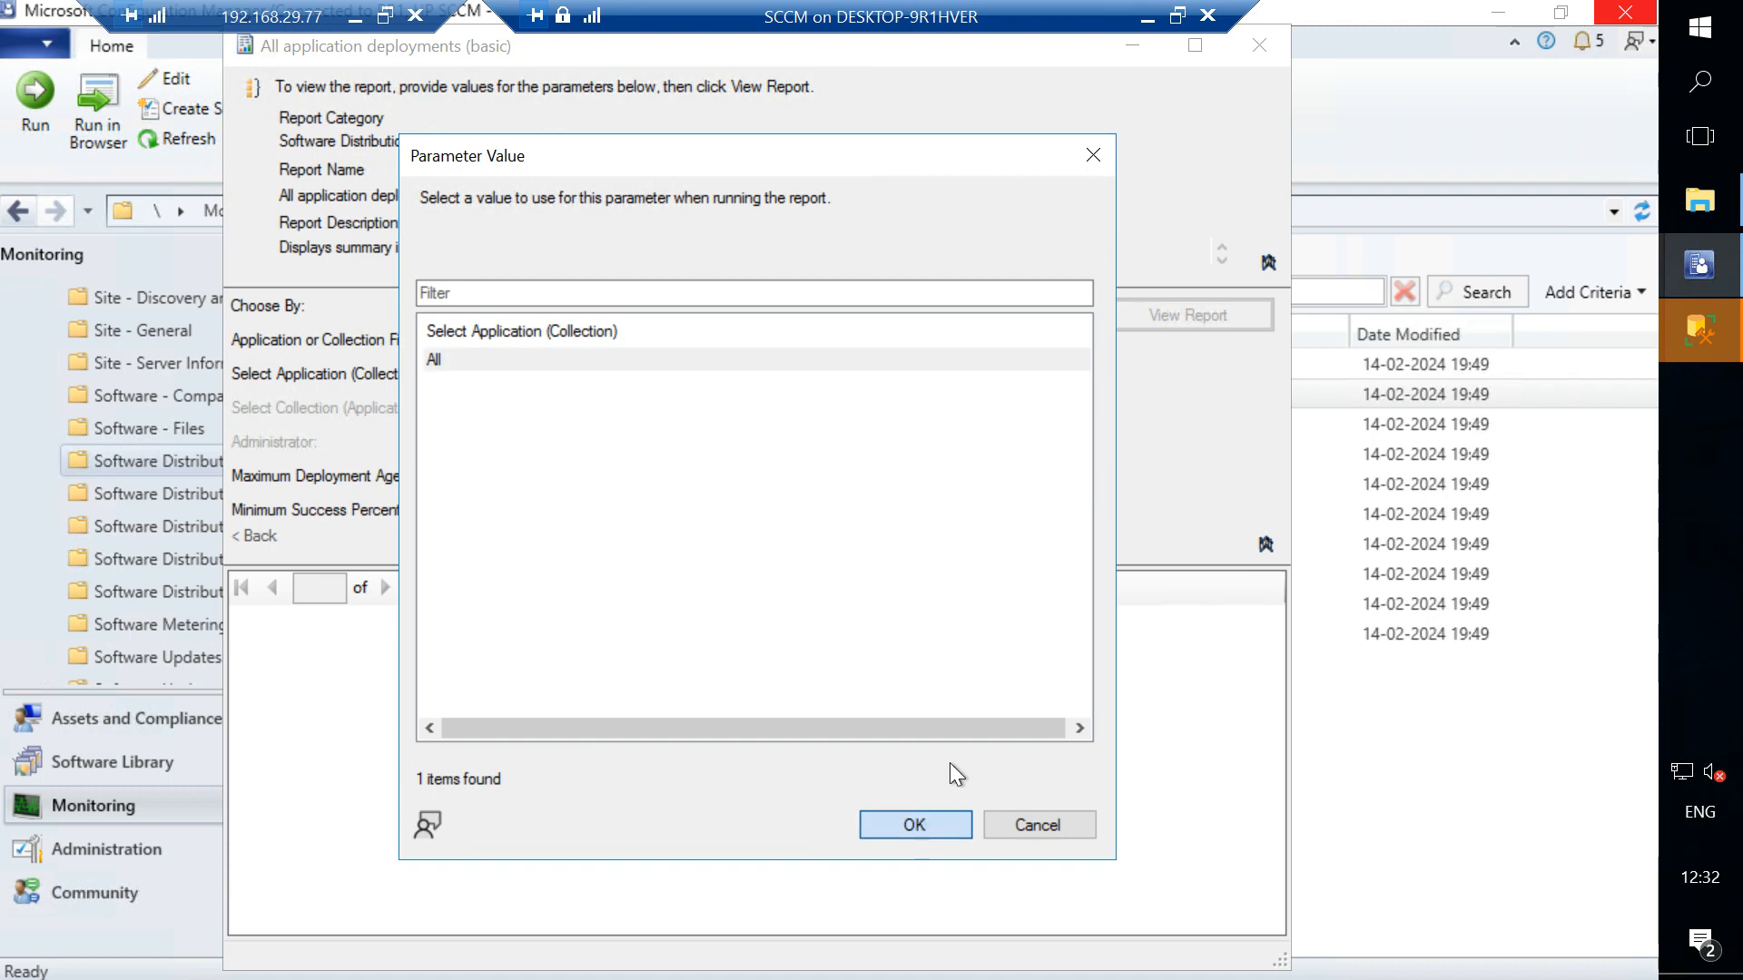
{"action": "left_click", "coordinate": [1273, 45]}
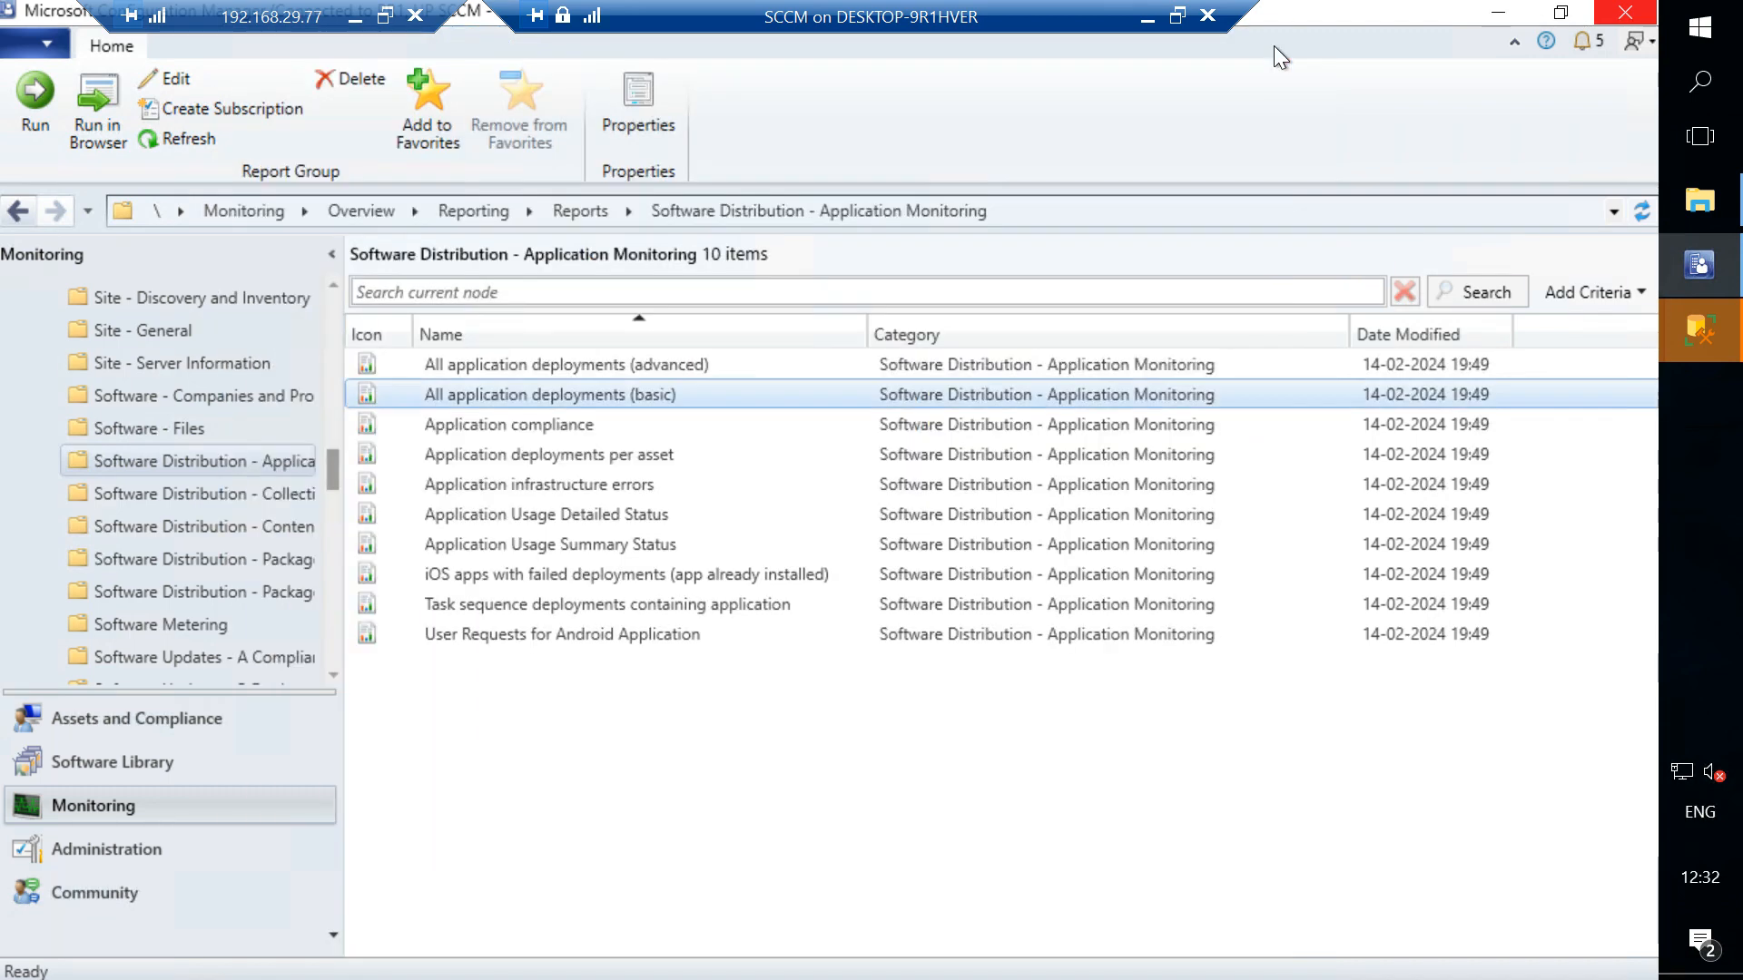
- Open Report Server Configuration Manager, connect to the SSRS instance on SRV2, and view the Web Portal URL settings
{"action": "left_click", "coordinate": [1713, 34]}
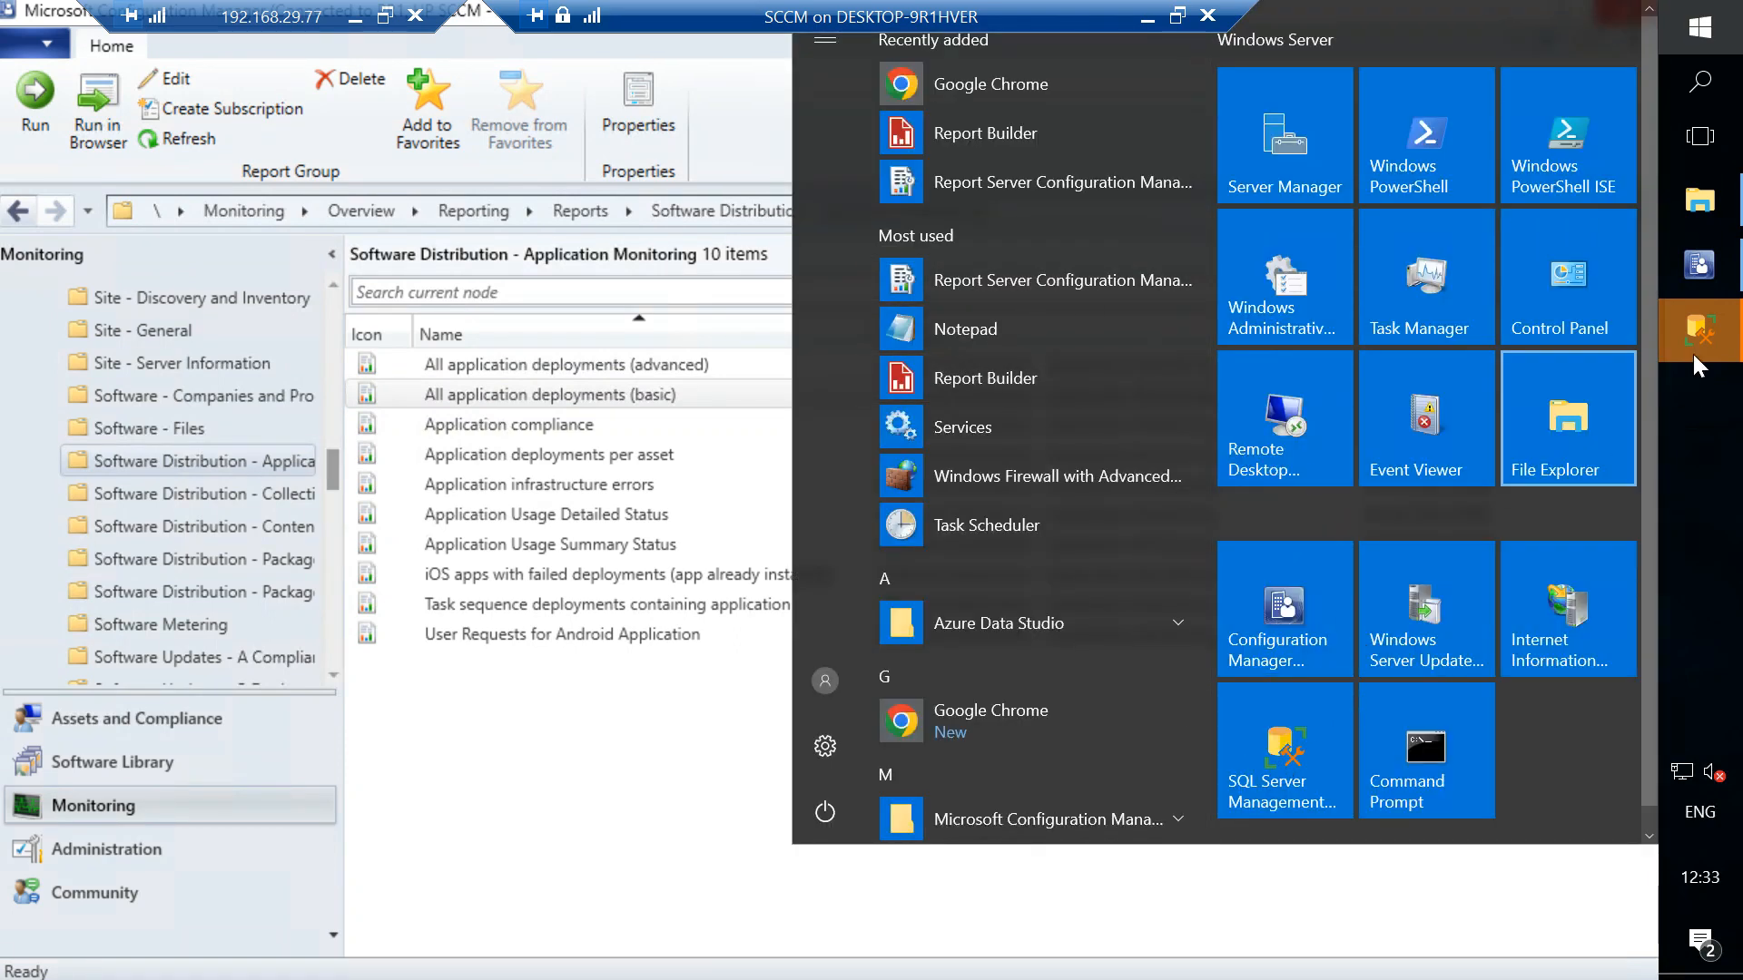
{"action": "left_click", "coordinate": [1711, 25]}
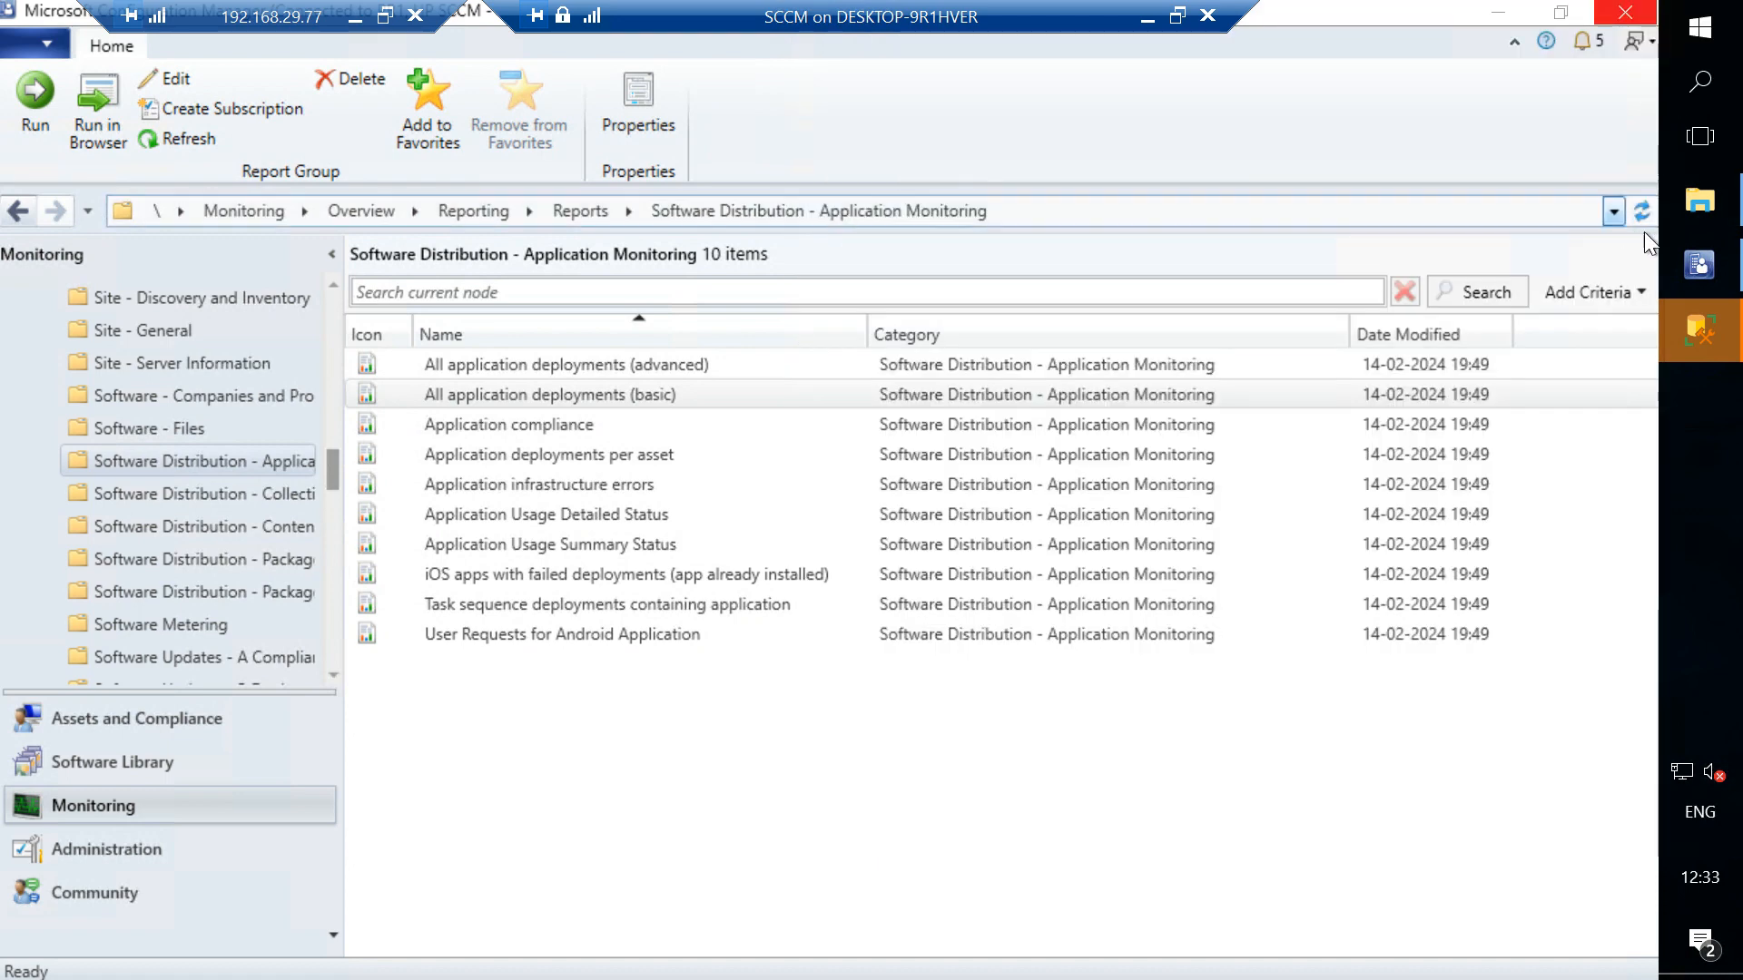
{"action": "left_click", "coordinate": [1700, 31]}
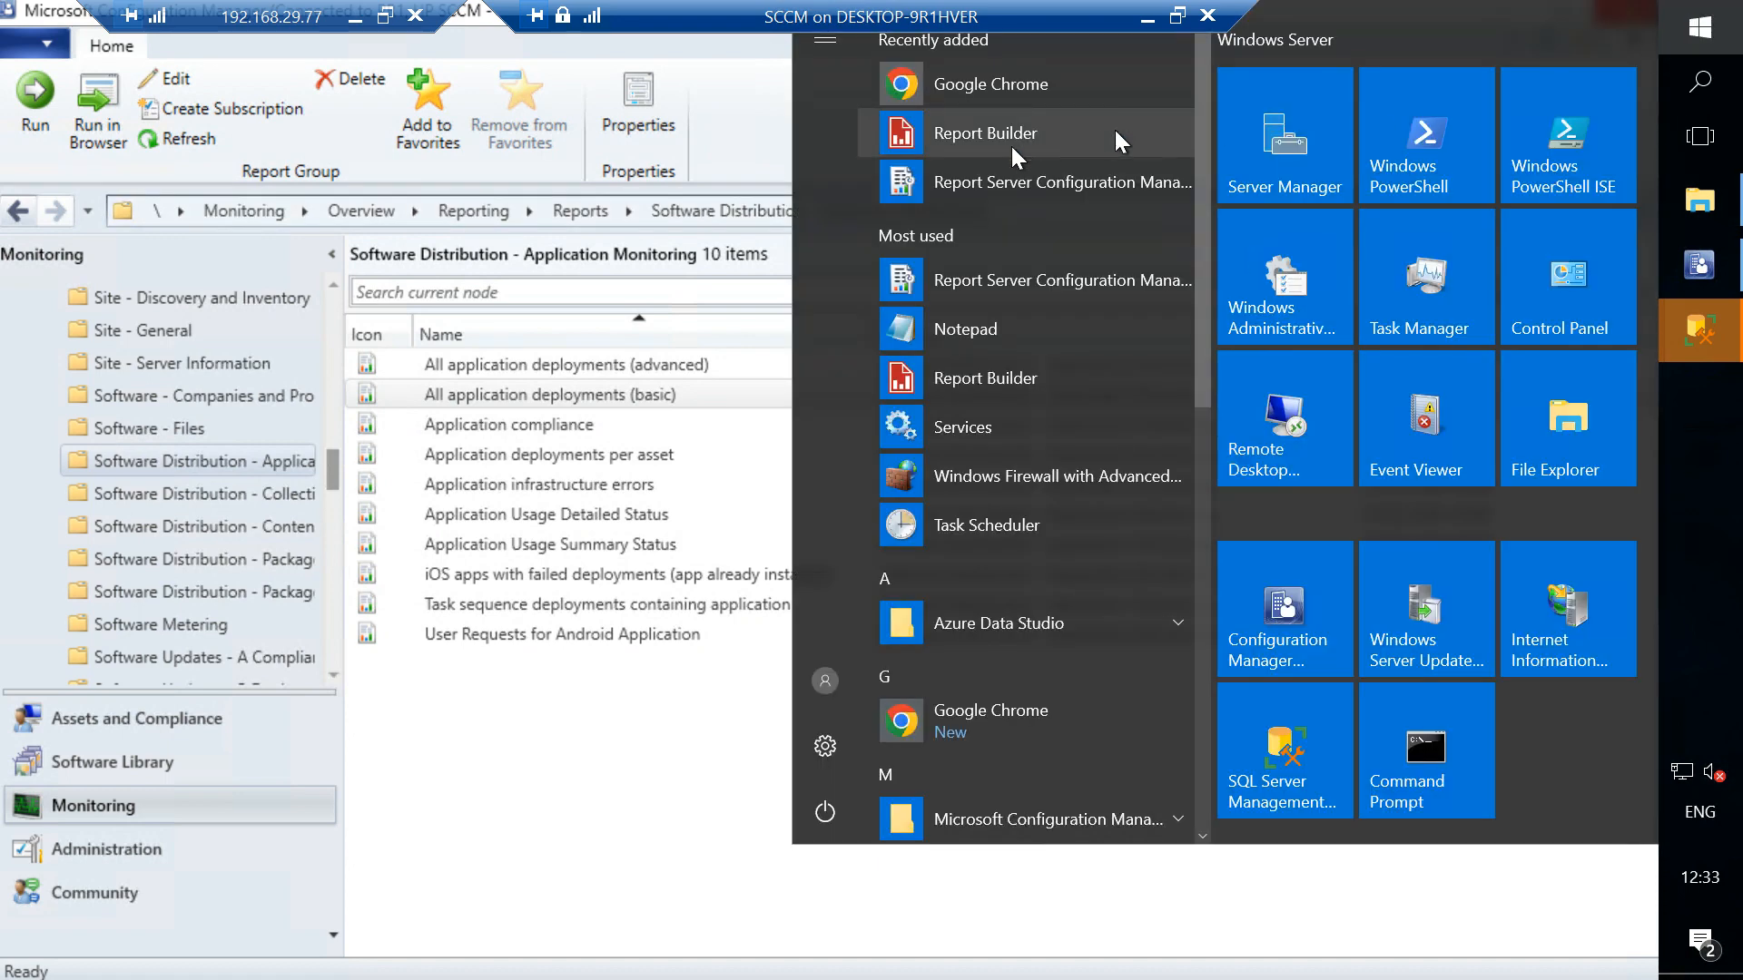
{"action": "left_click", "coordinate": [950, 191]}
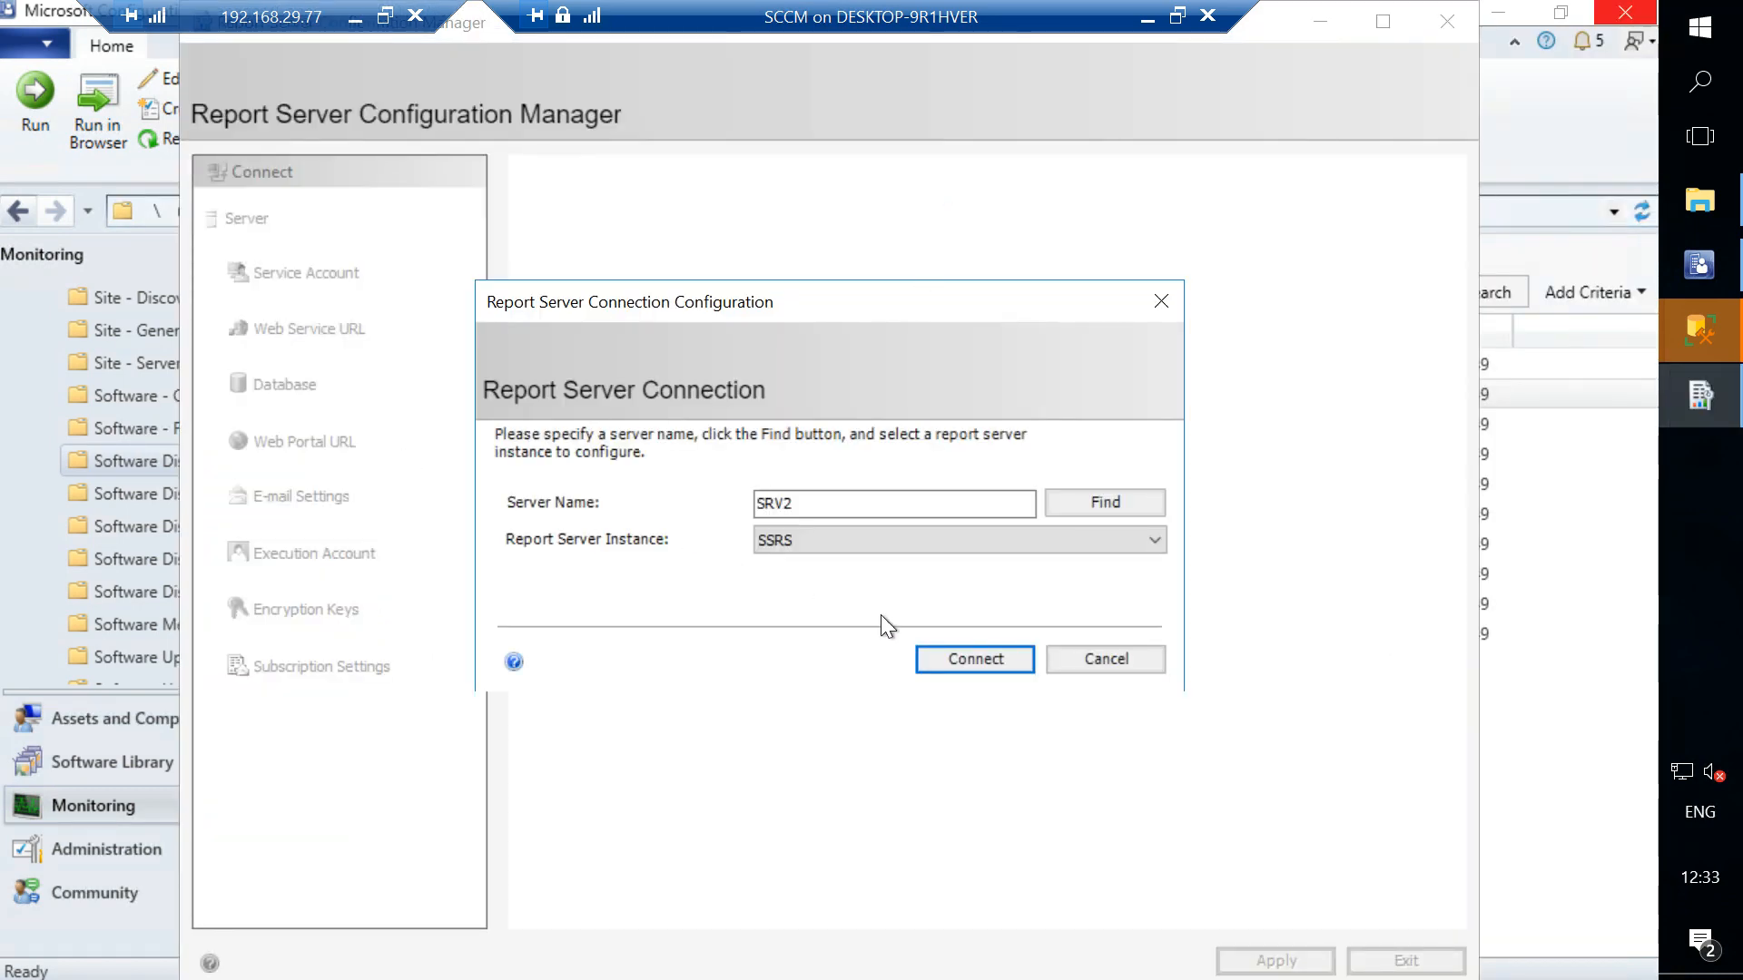
{"action": "left_click", "coordinate": [953, 661]}
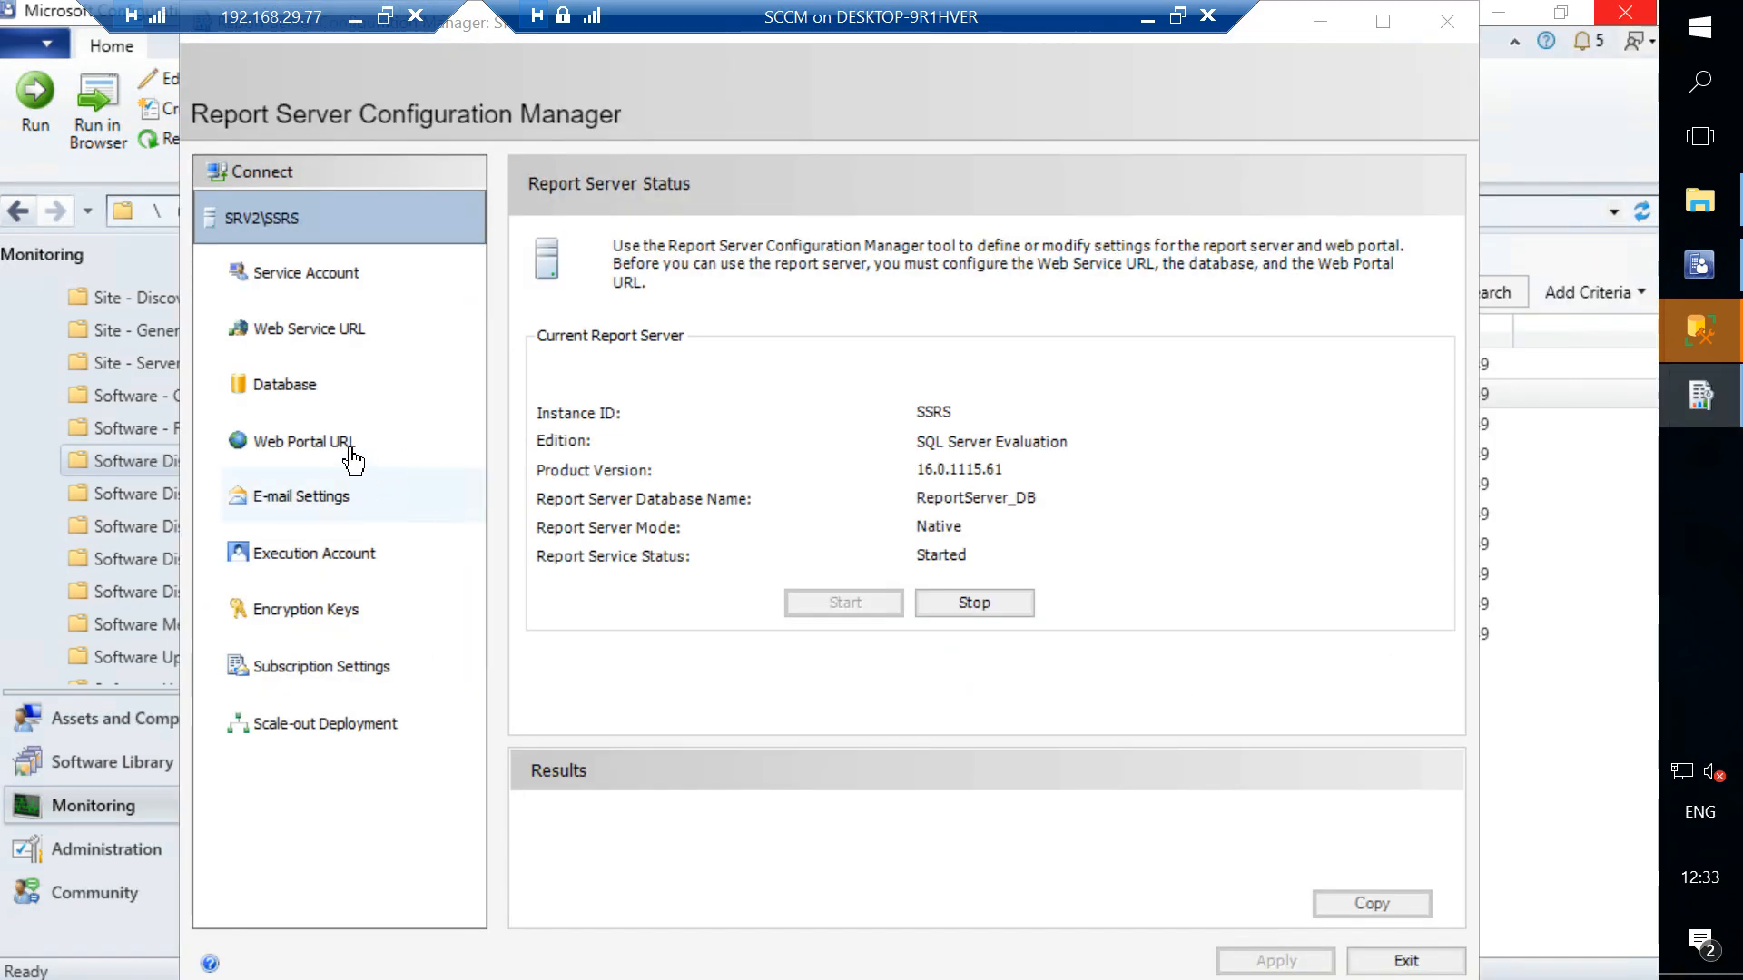
{"action": "left_click", "coordinate": [308, 444]}
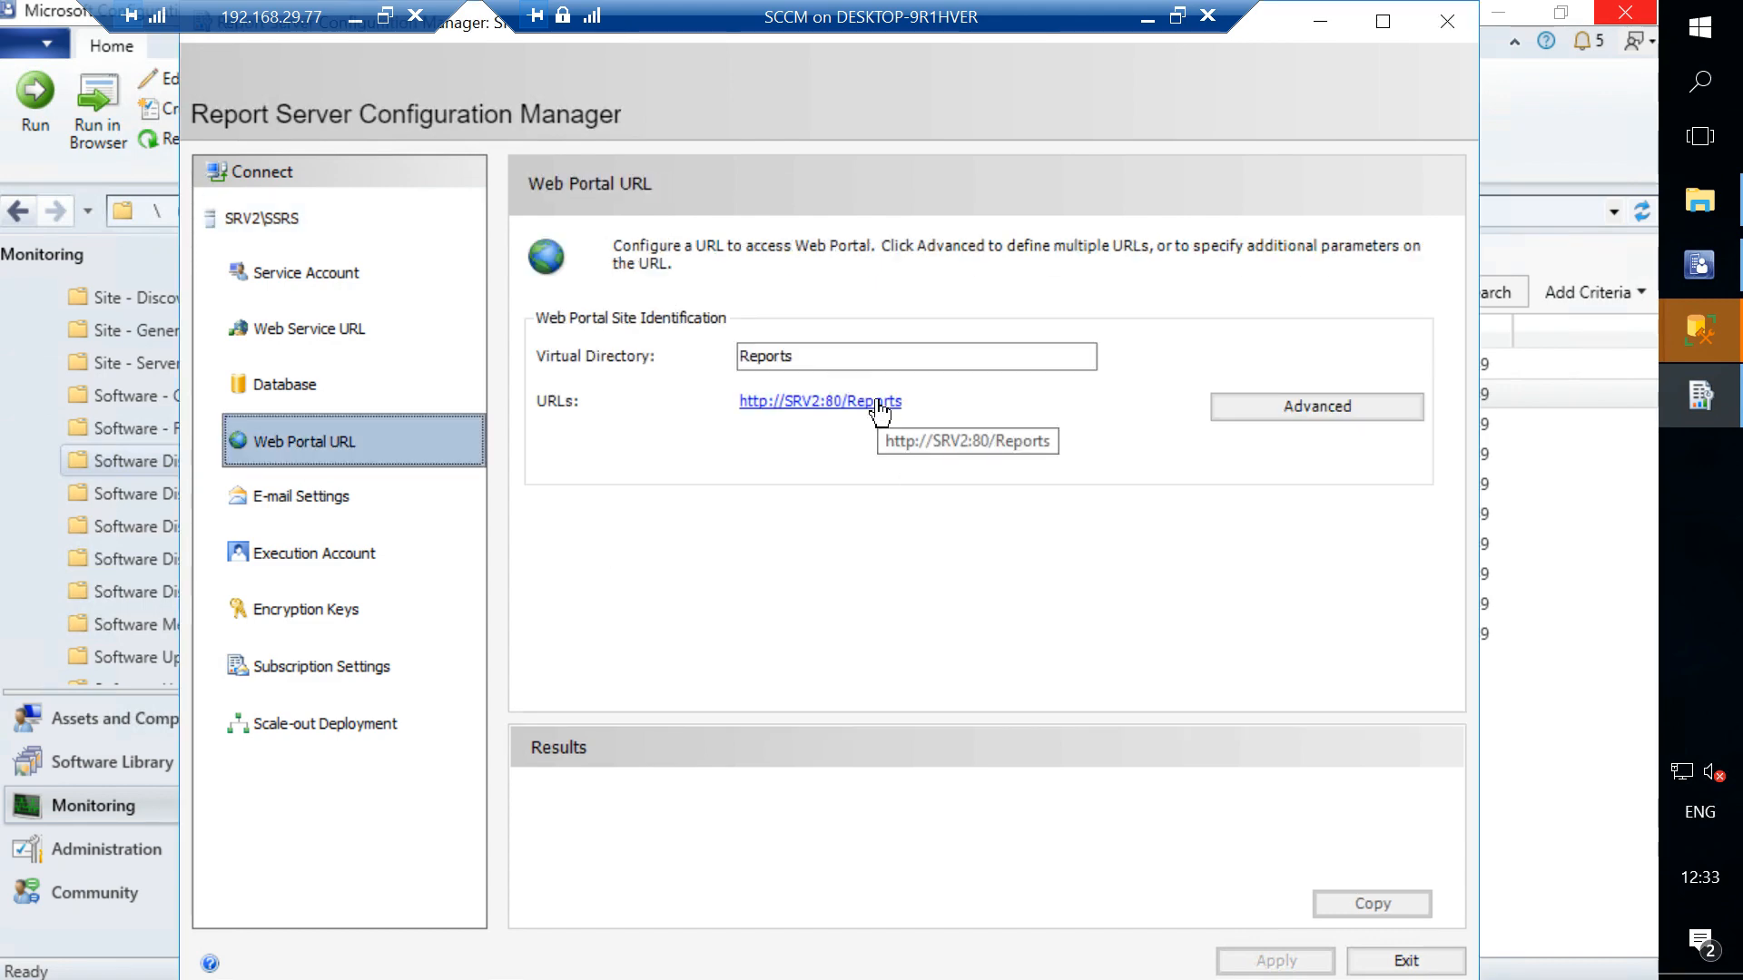
- Open the Reports web portal URL, sign in, and run the Machine Application Details report from ConfigMgr_PR1 > Admin Reports
{"action": "left_click", "coordinate": [878, 406]}
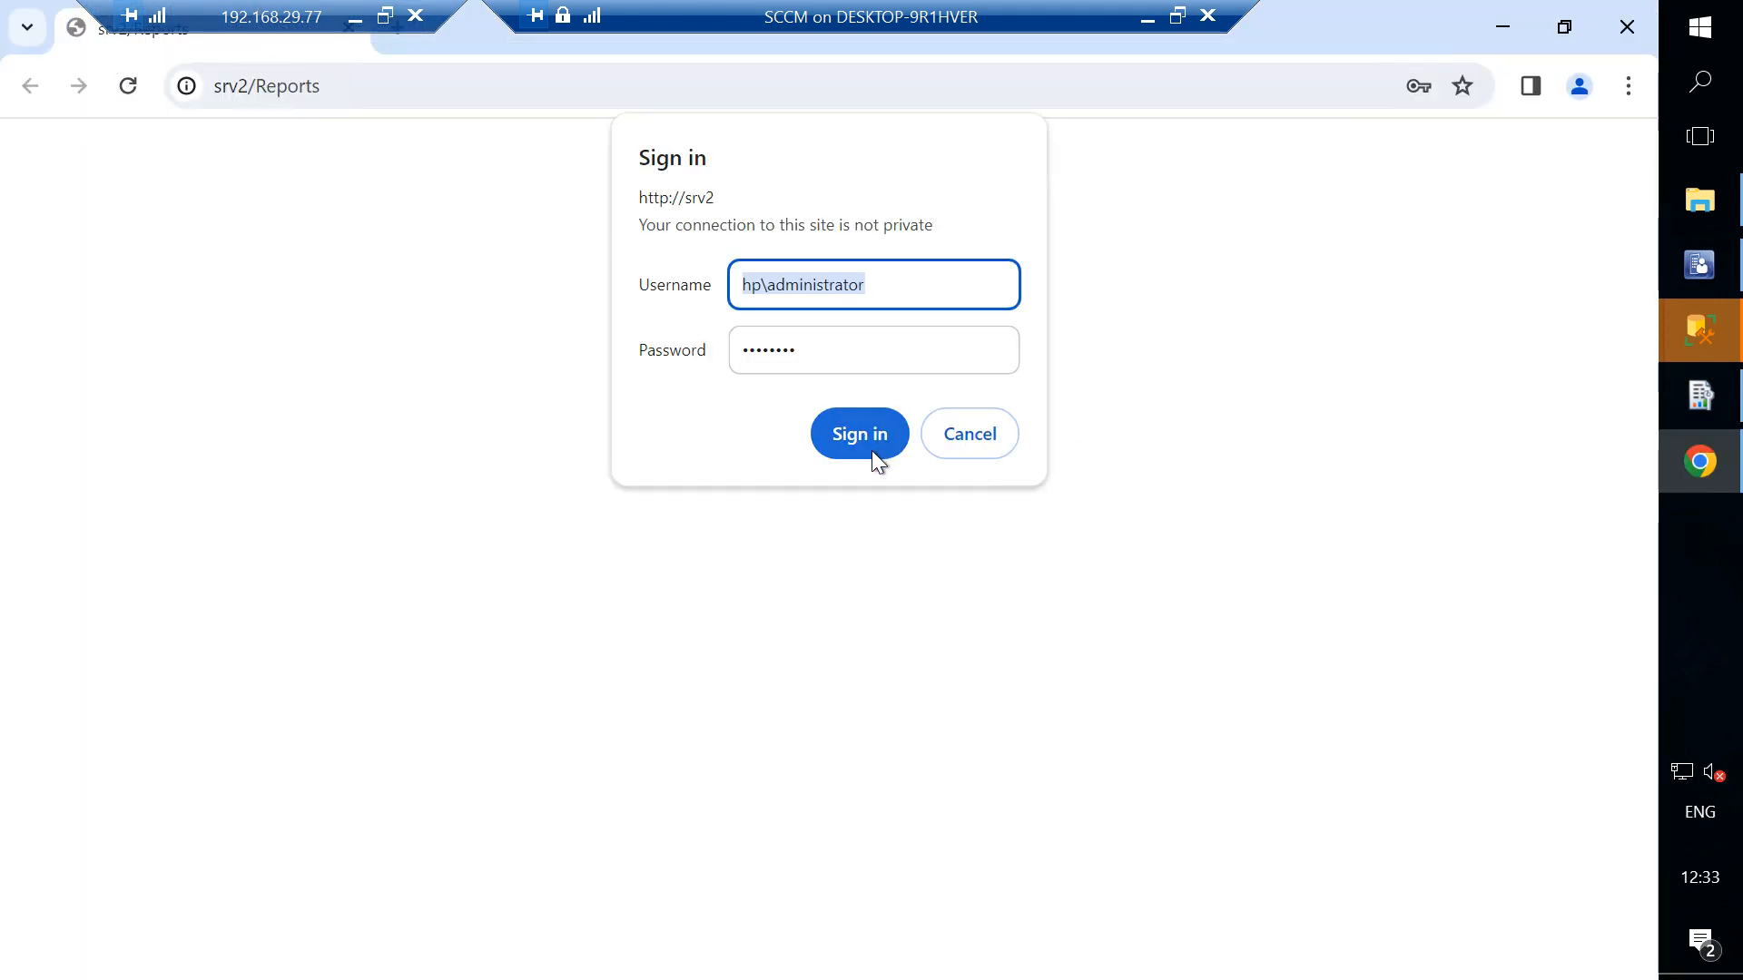
{"action": "left_click", "coordinate": [875, 461]}
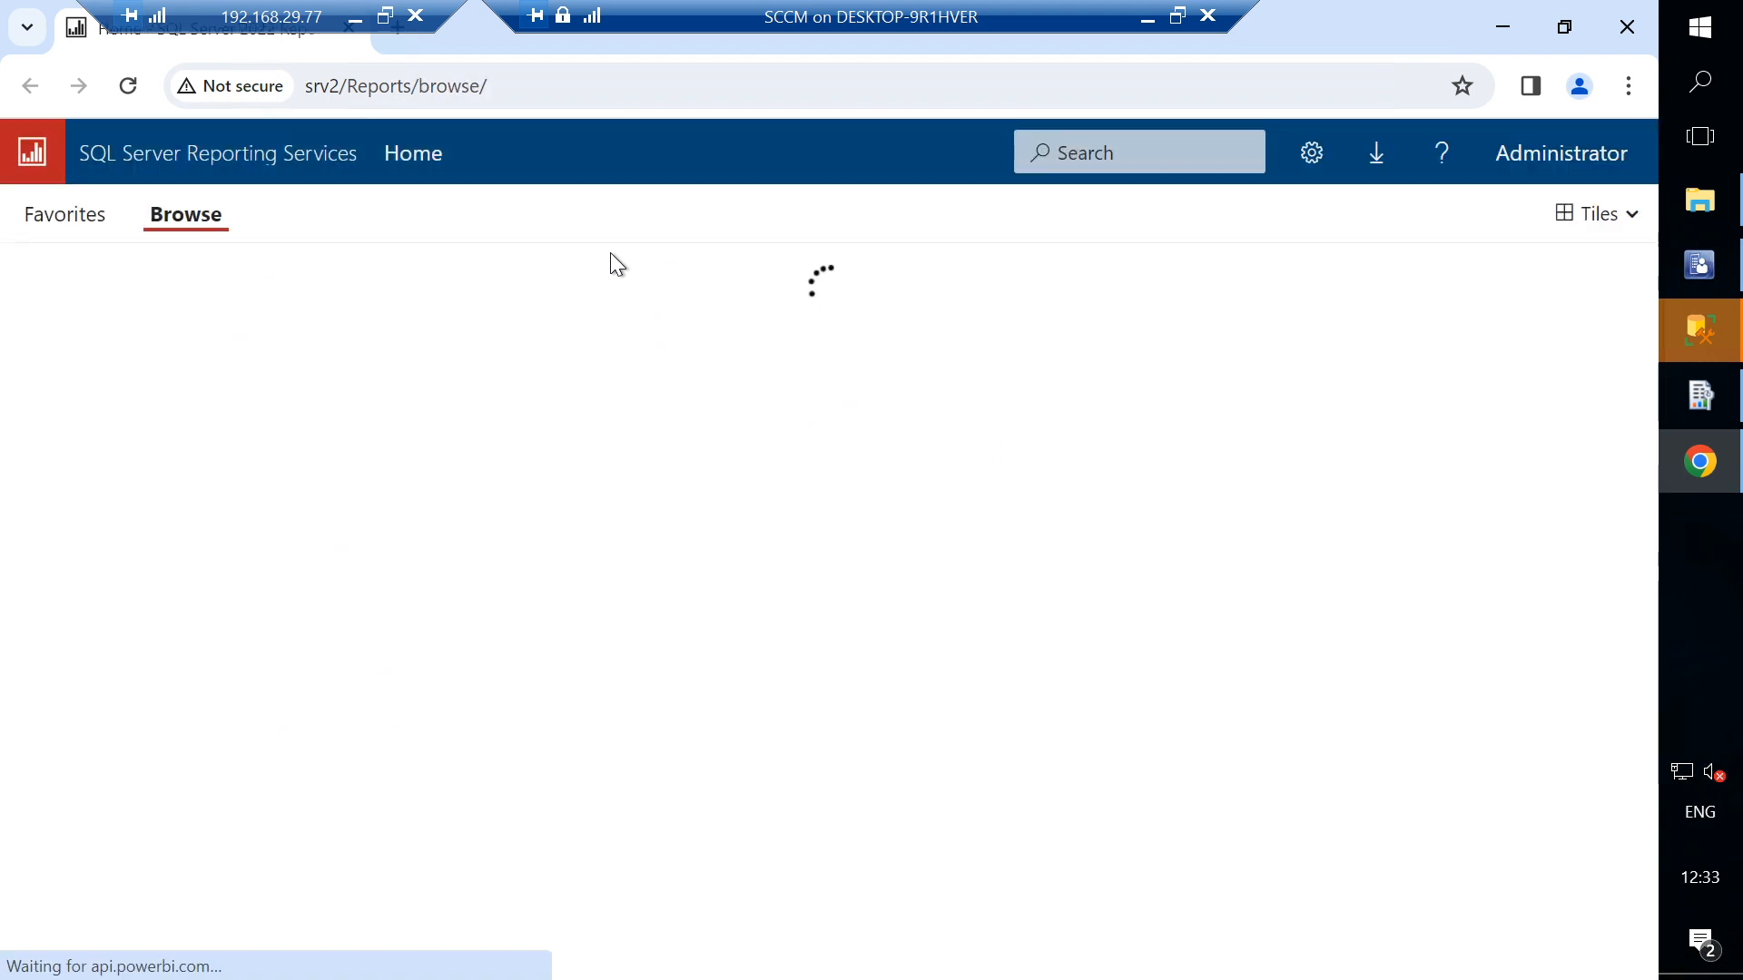
{"action": "left_click", "coordinate": [161, 332]}
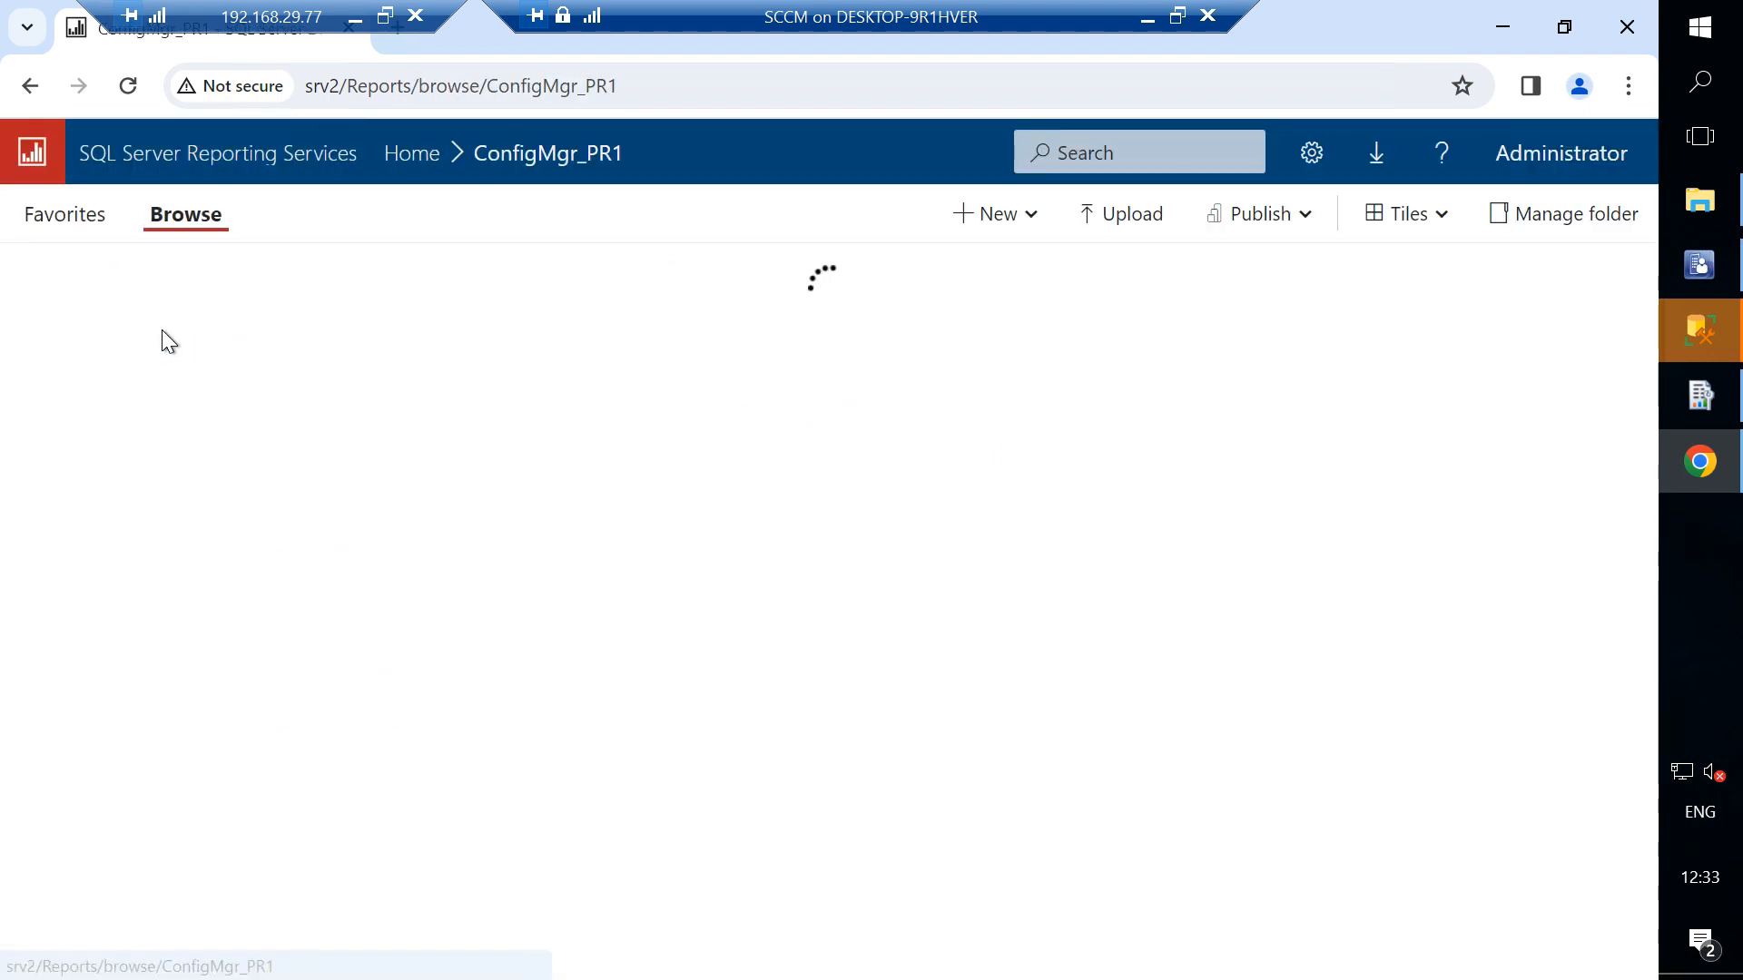
{"action": "left_click", "coordinate": [169, 365]}
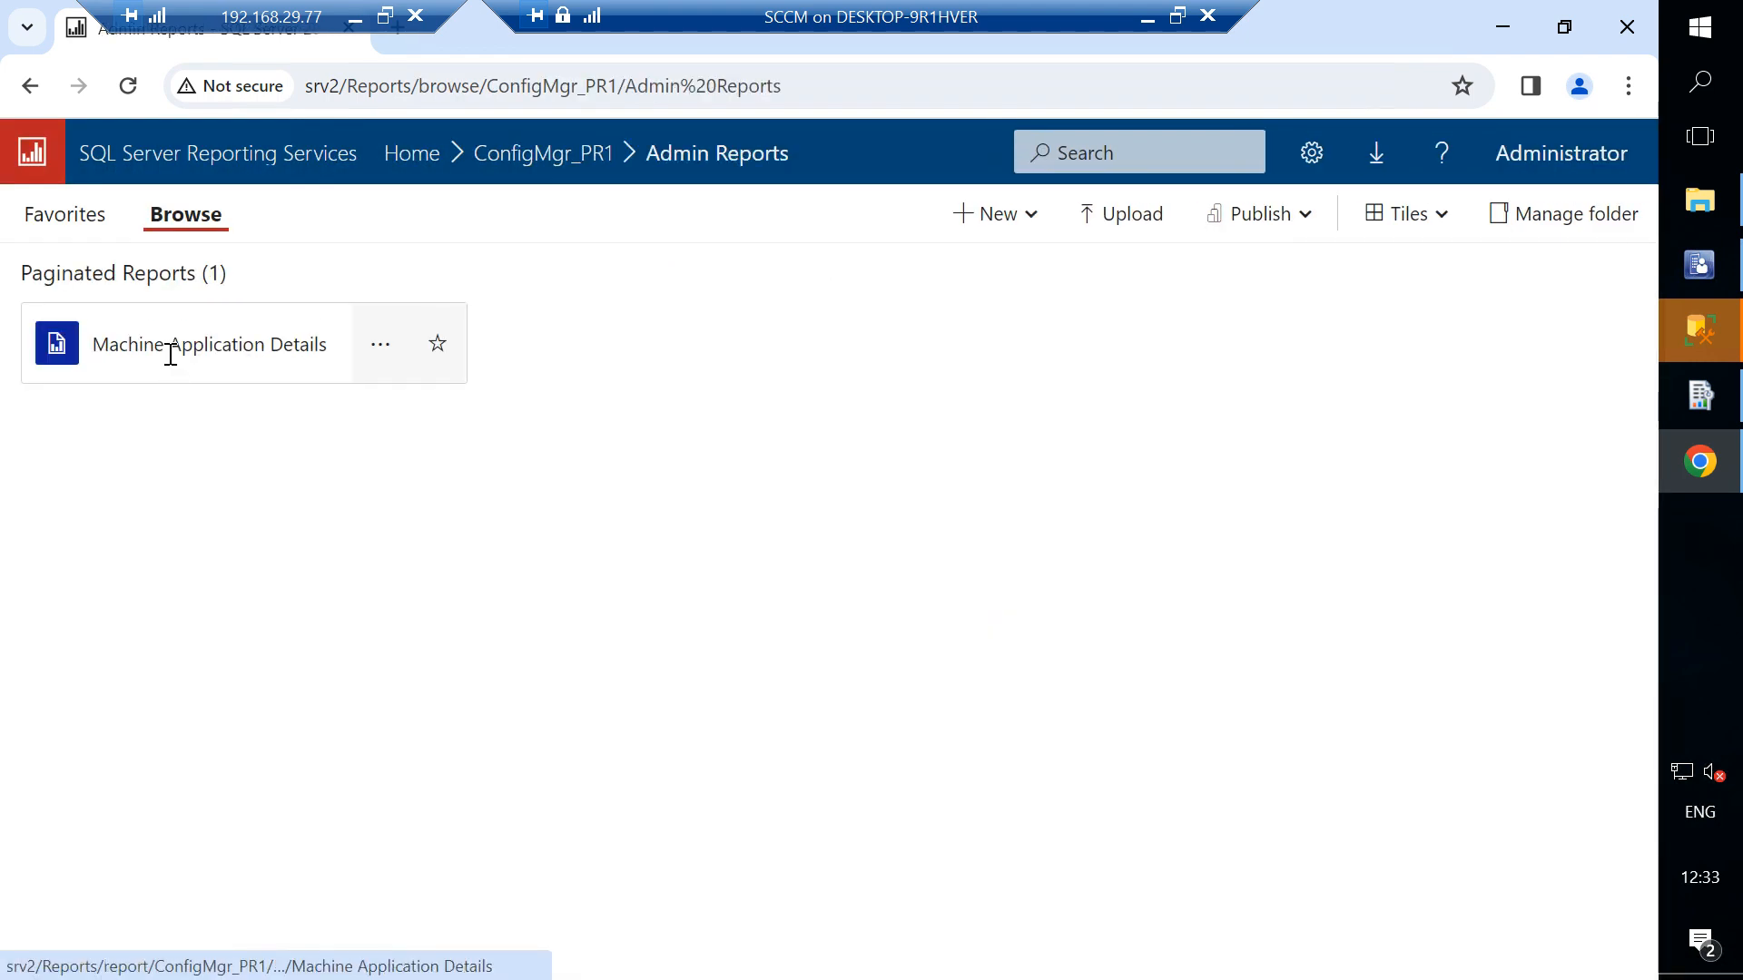
{"action": "left_click", "coordinate": [184, 347]}
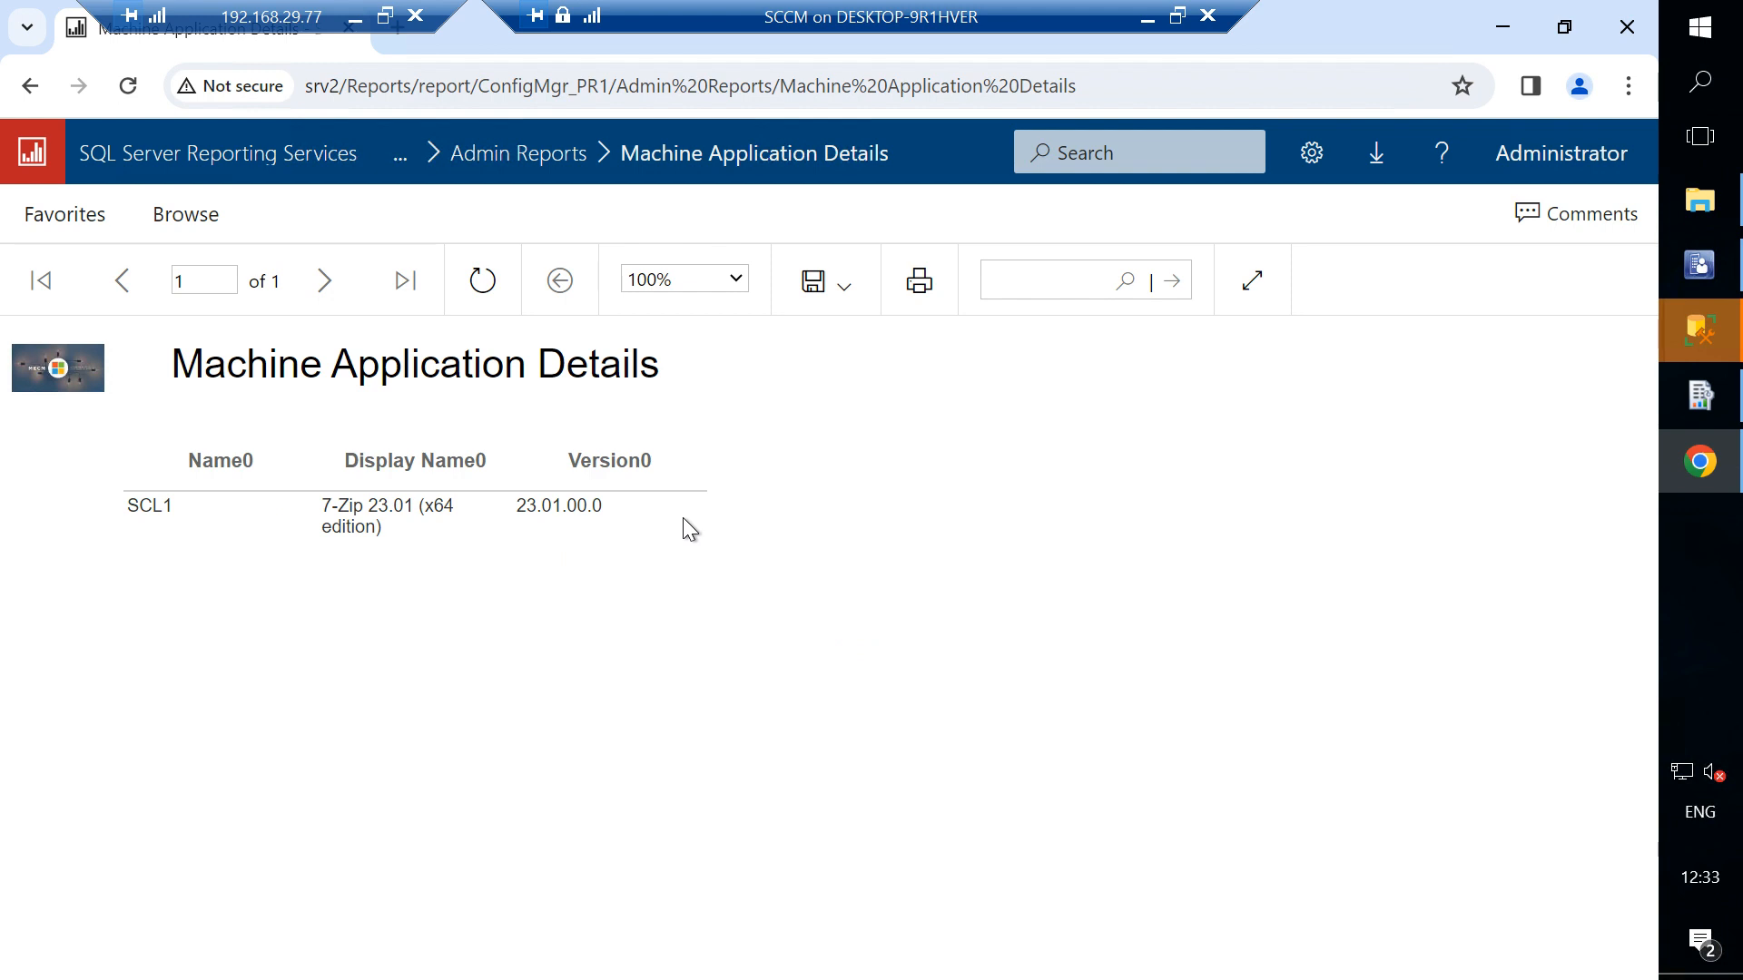
- Launch SQL Server Management Studio, connect to SRV2, and open a new query on the CM_PR1 database
{"action": "left_click", "coordinate": [1701, 36]}
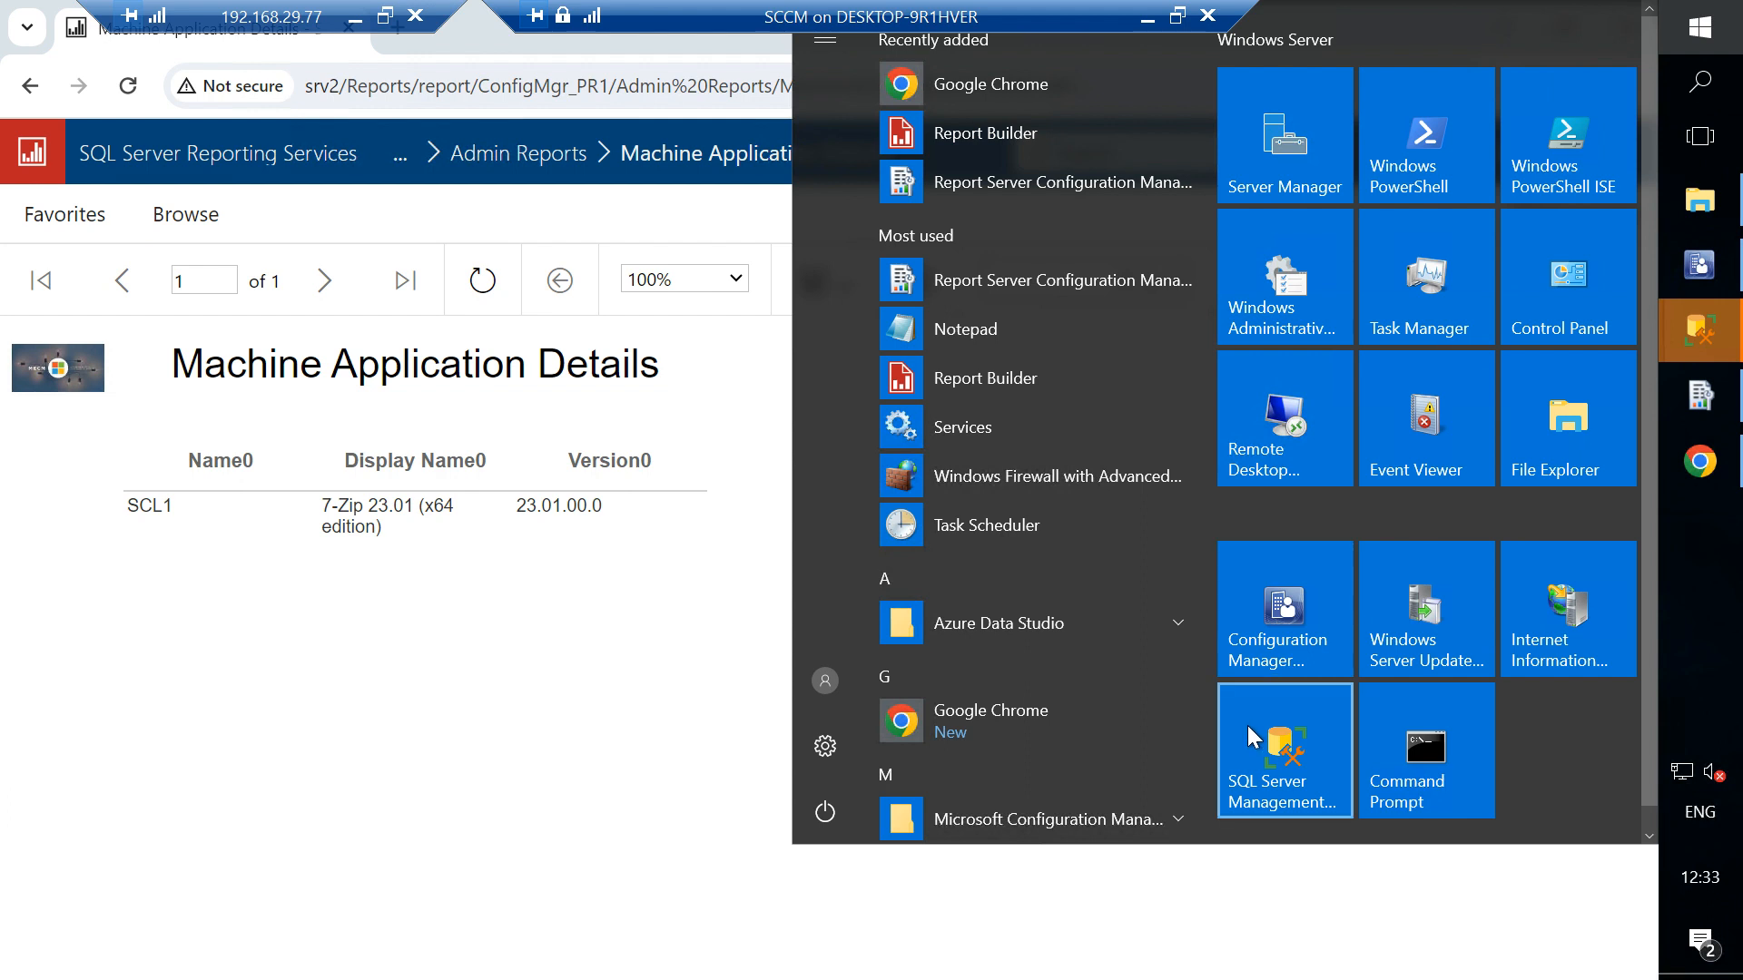
{"action": "left_click", "coordinate": [1247, 726]}
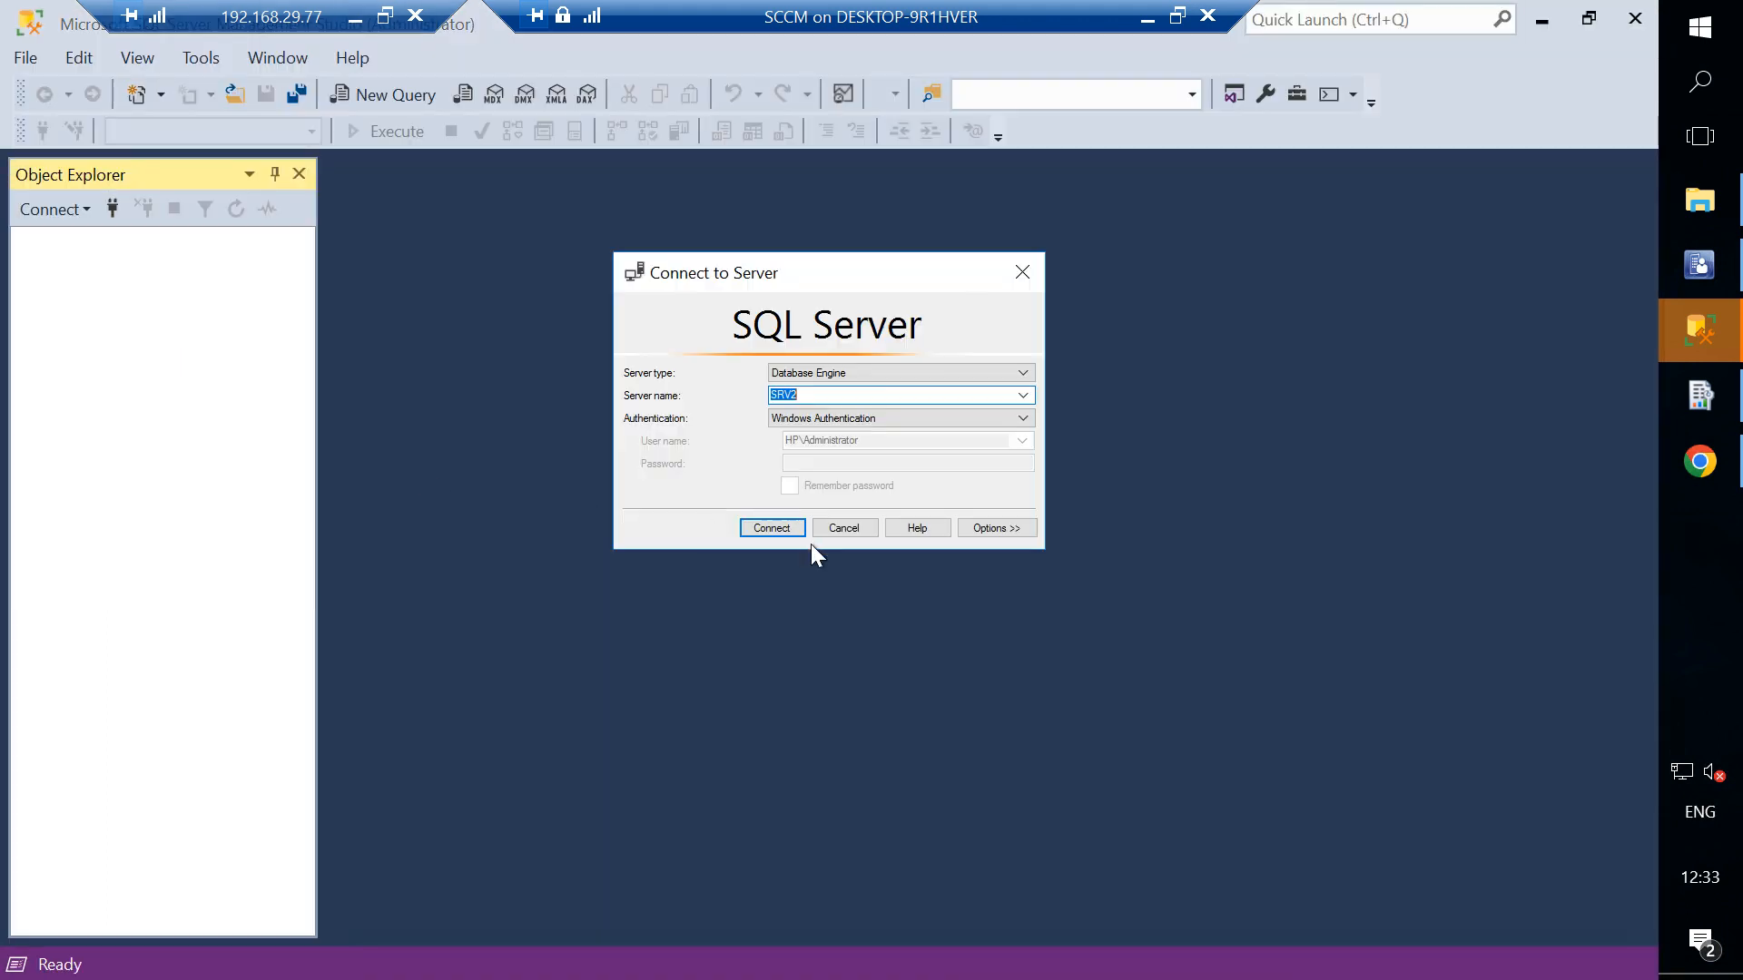
{"action": "left_click", "coordinate": [773, 526]}
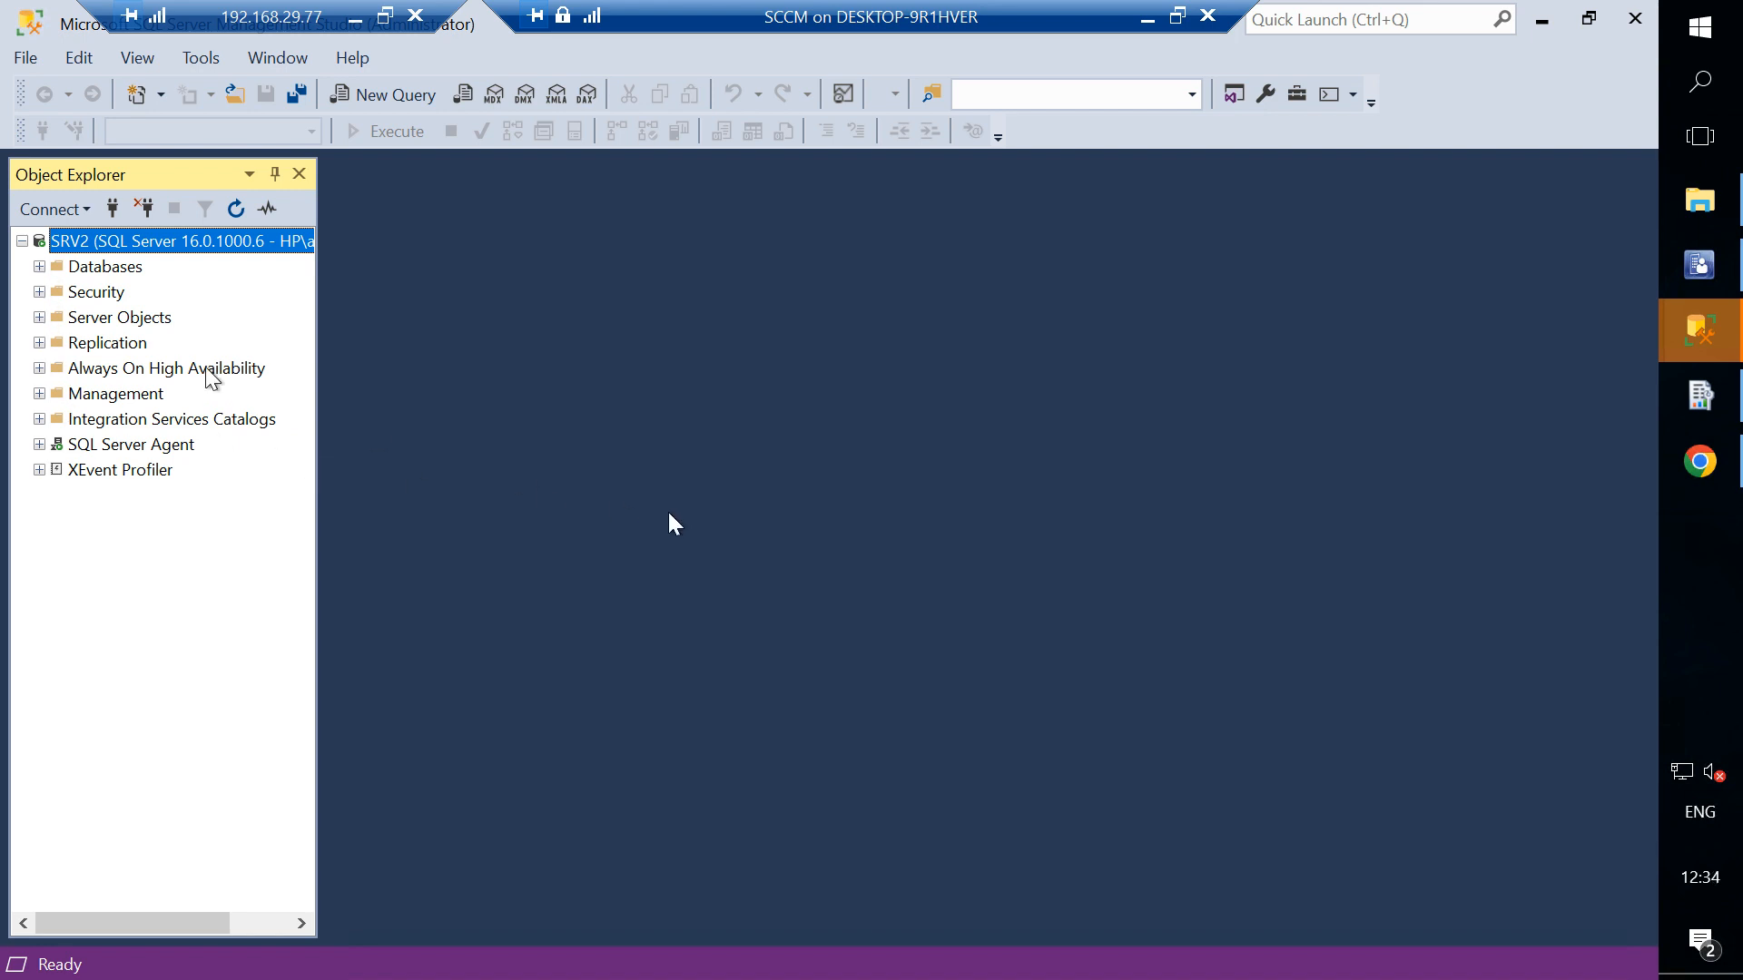
{"action": "left_click", "coordinate": [40, 266]}
{"action": "left_click", "coordinate": [116, 343]}
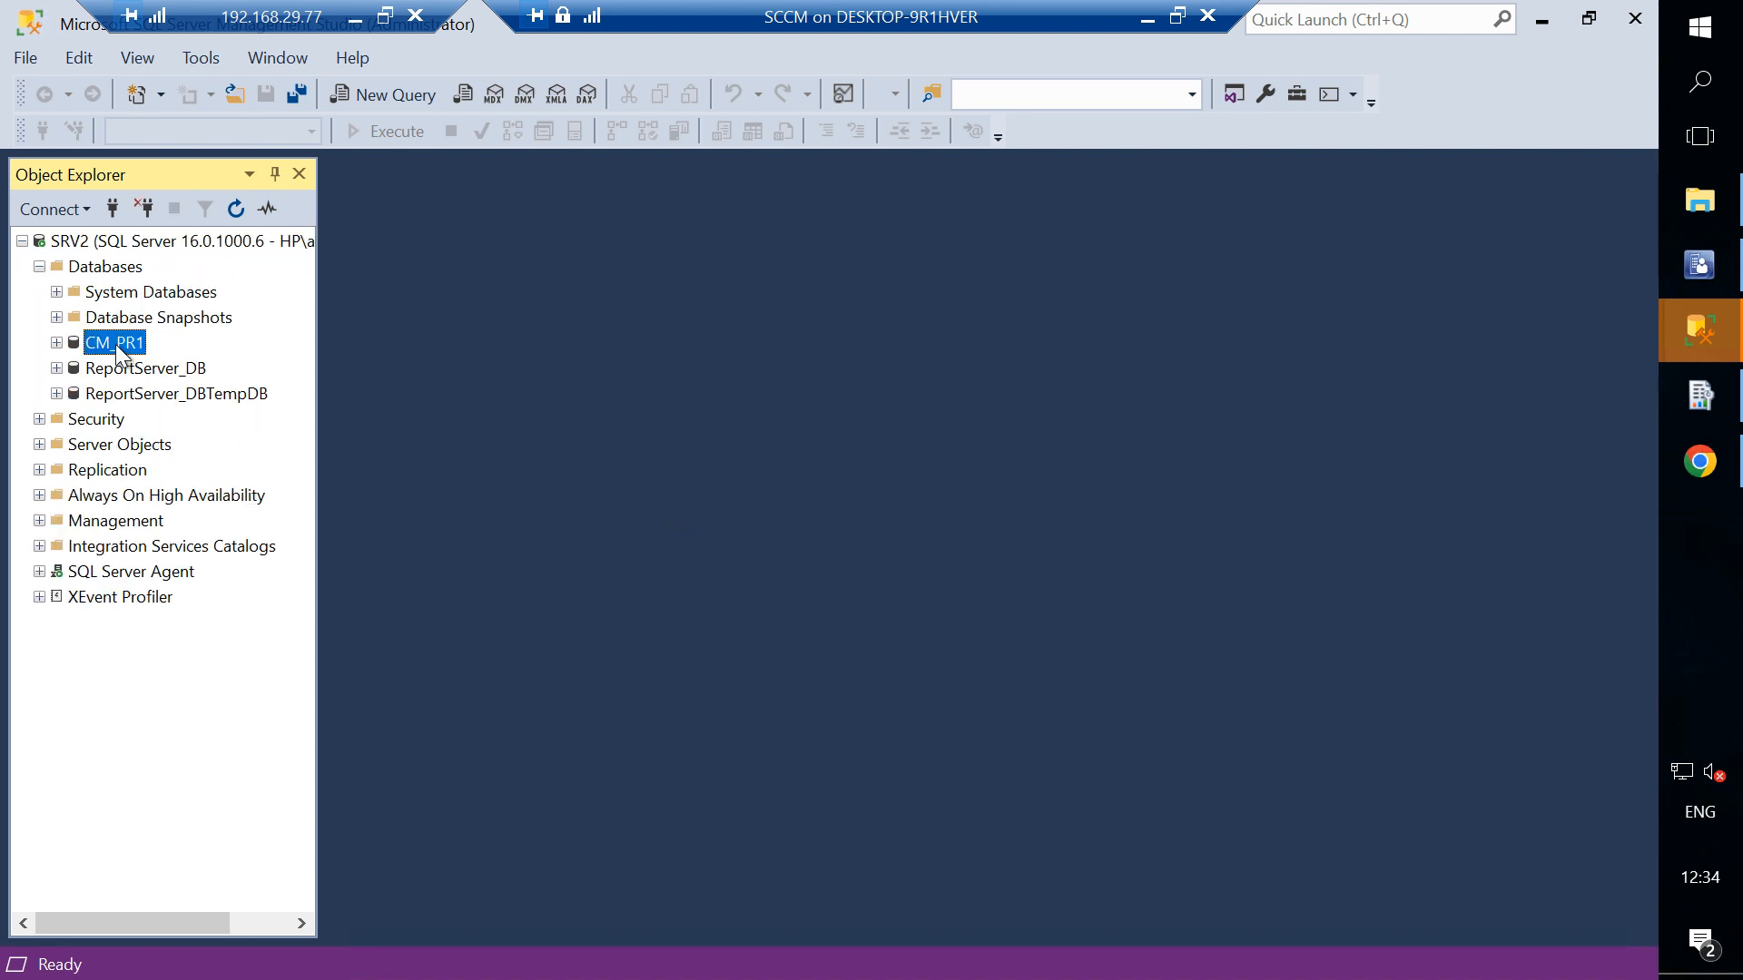
{"action": "left_click", "coordinate": [374, 97]}
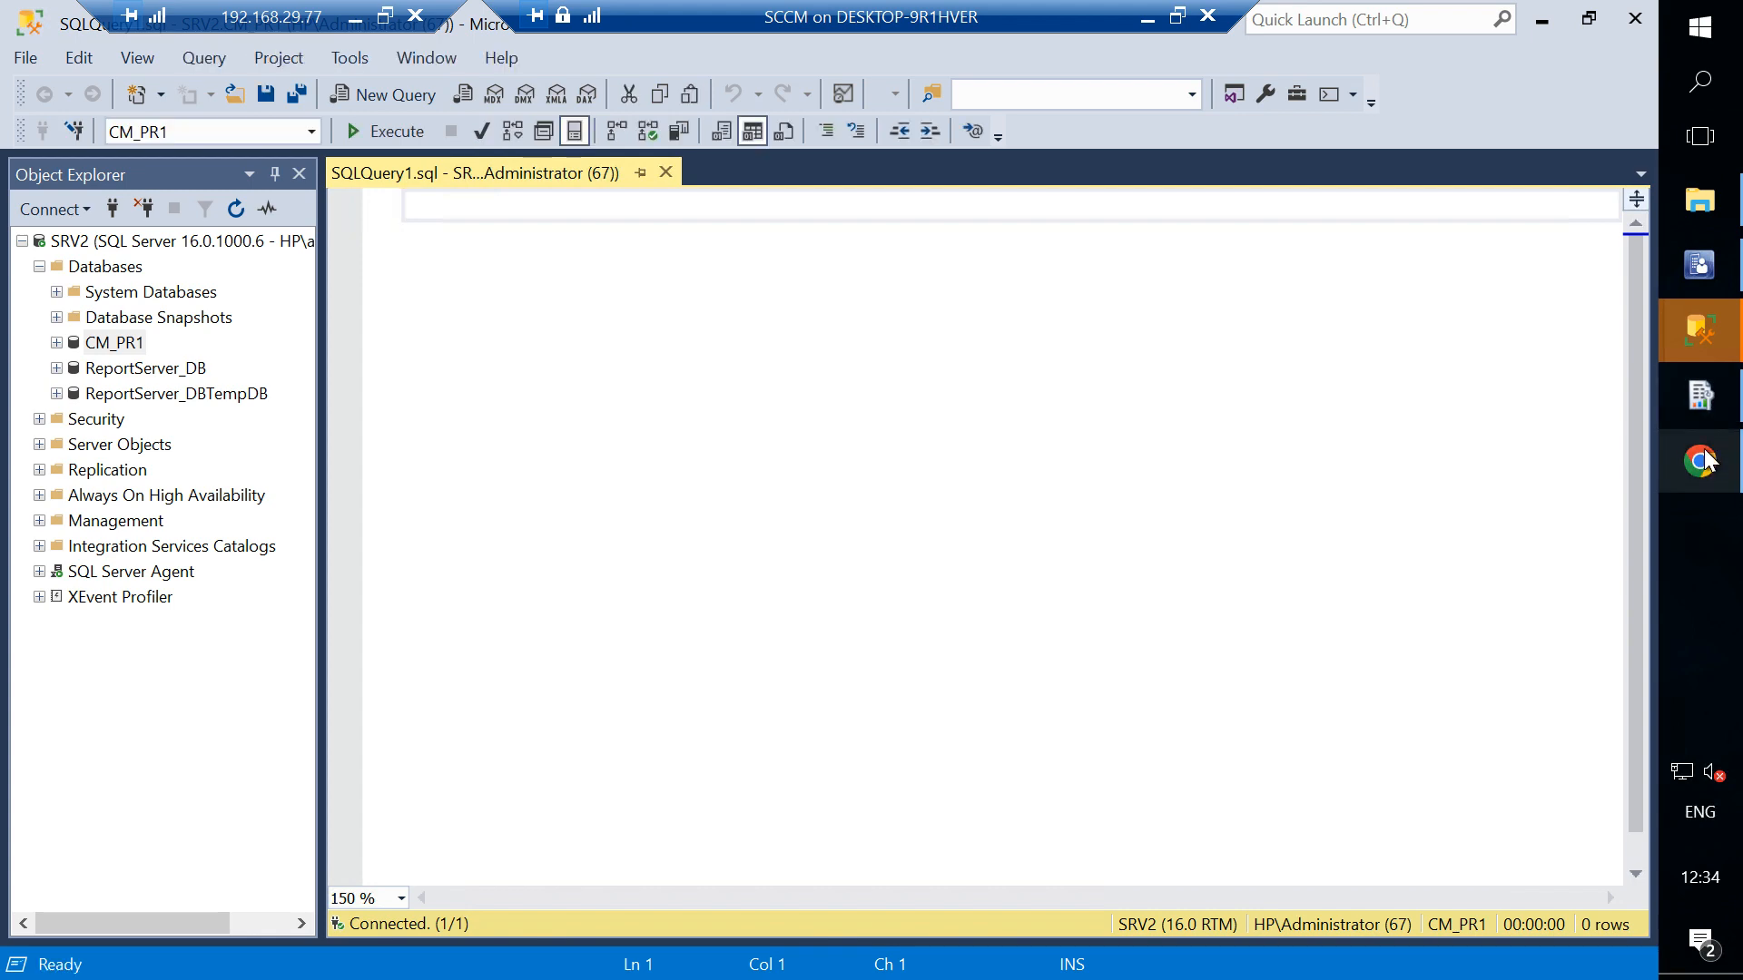
- In the Configuration Manager console, open the Machine Application Details report in Admin Reports for editing
{"action": "left_click", "coordinate": [1714, 398]}
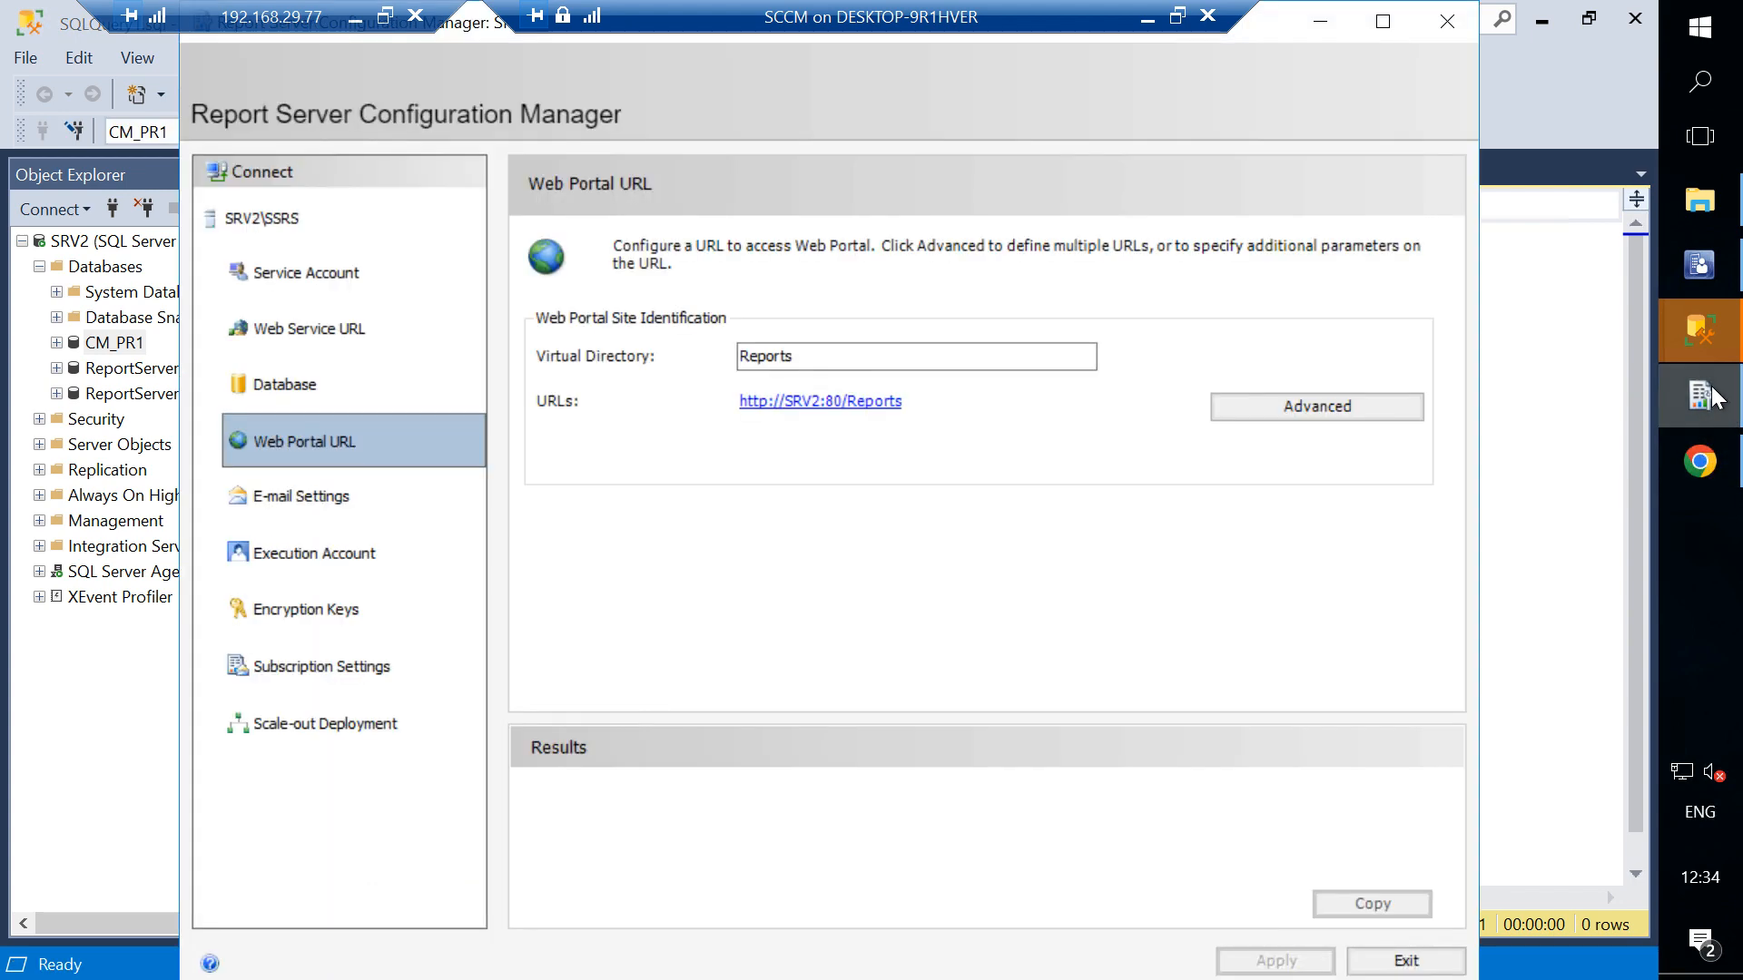
{"action": "left_click", "coordinate": [1712, 289]}
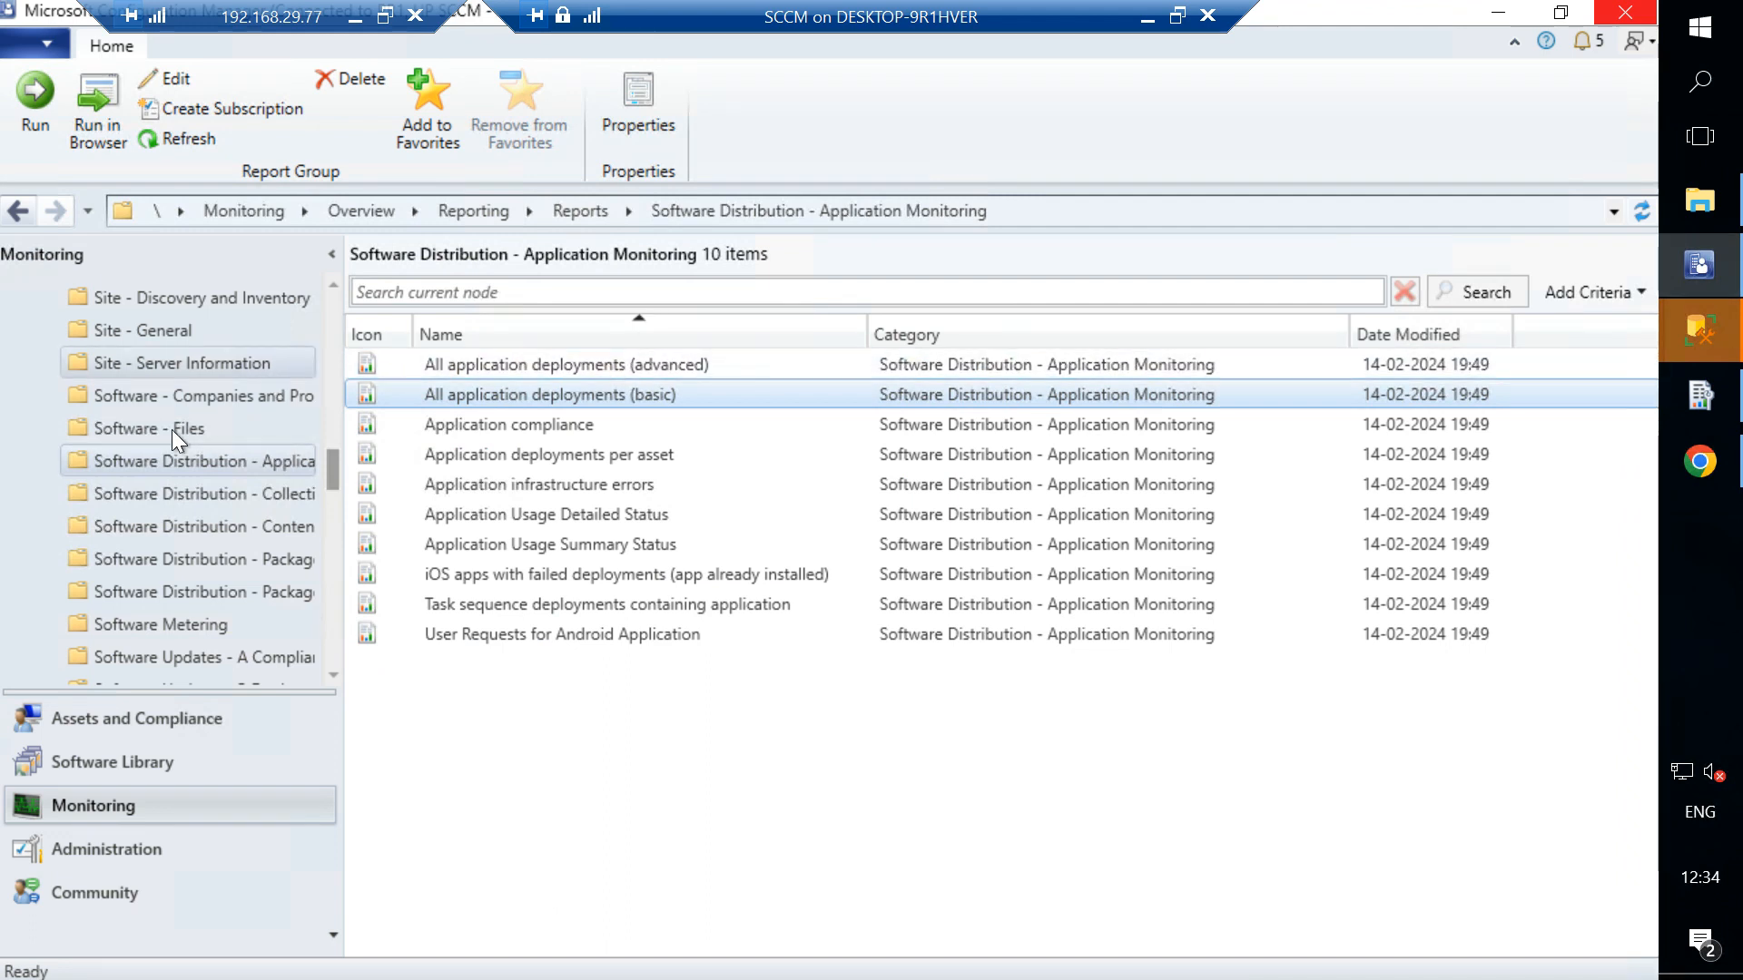
{"action": "scroll", "coordinate": [145, 445], "scroll_direction": "up", "scroll_amount": 10}
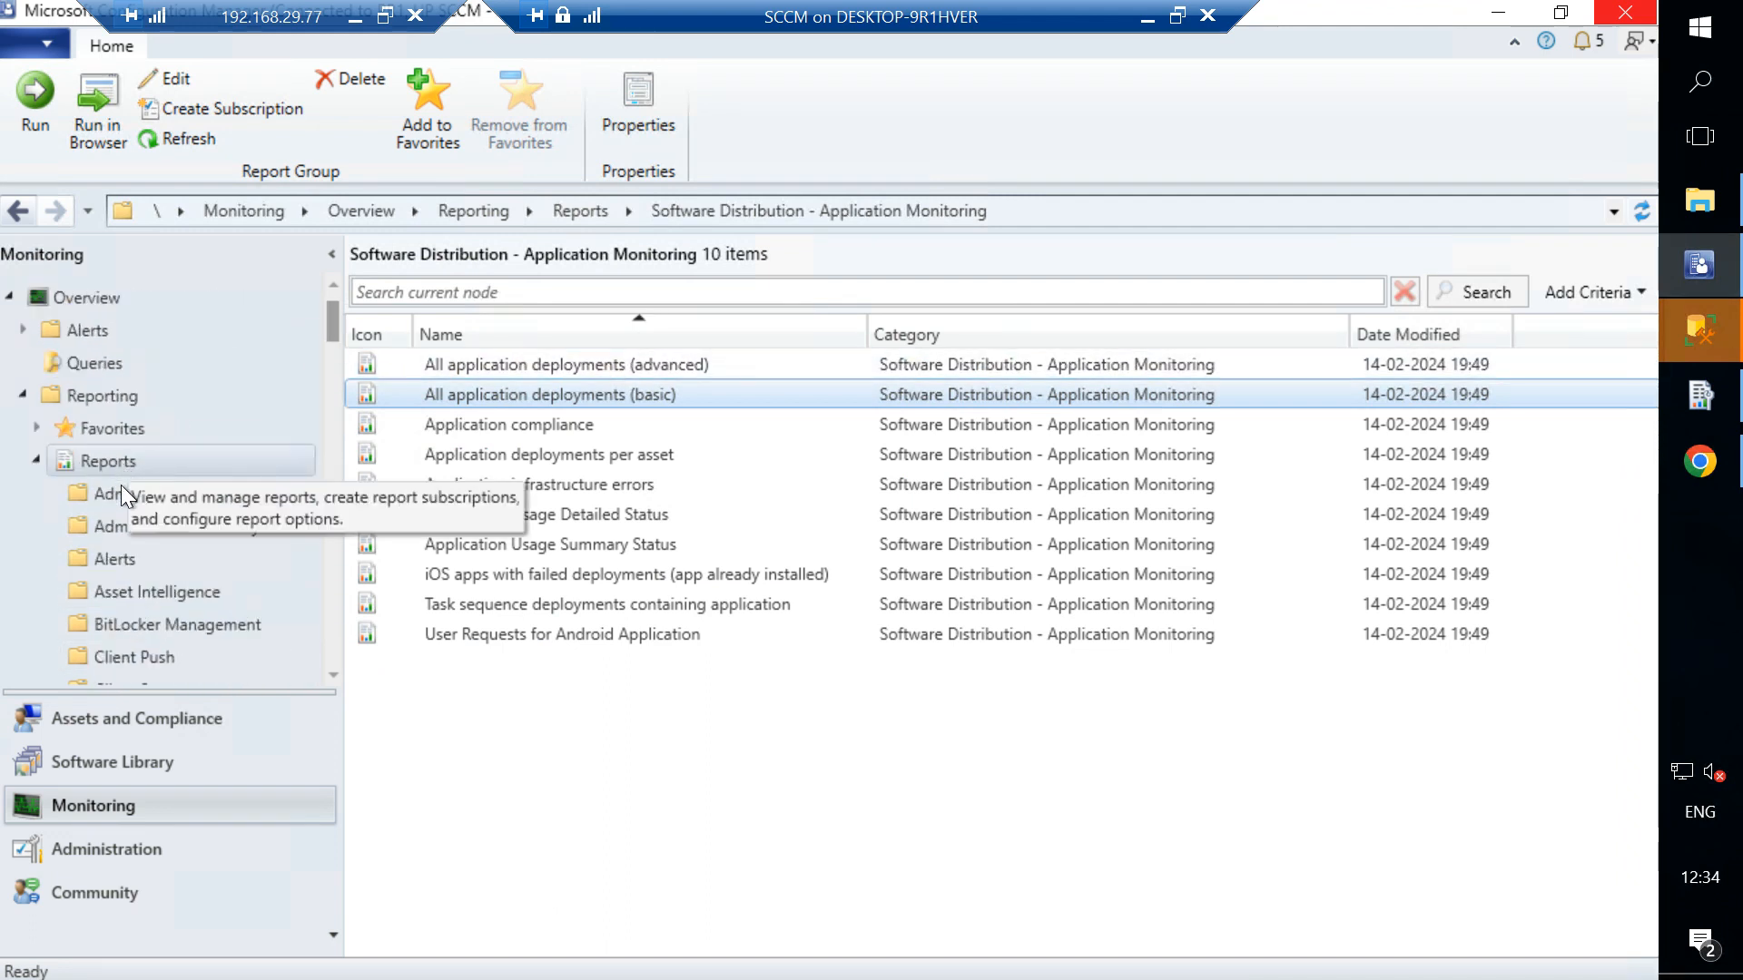
{"action": "left_click", "coordinate": [124, 492]}
{"action": "left_click", "coordinate": [621, 363]}
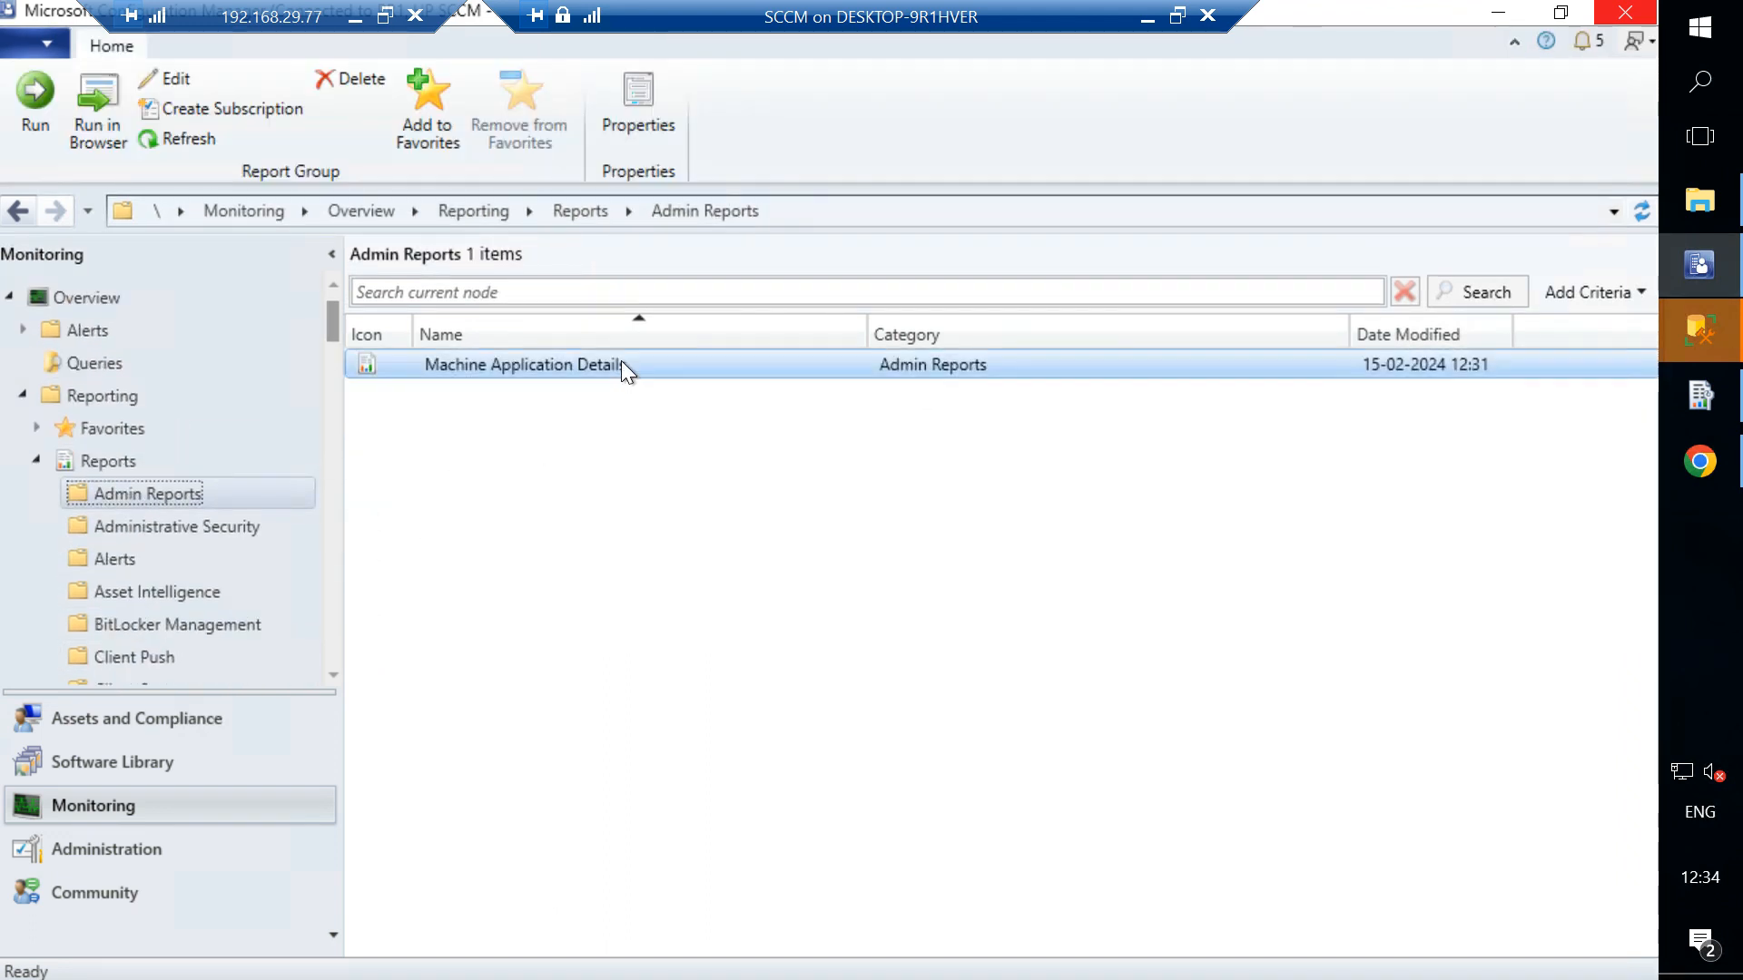
{"action": "right_click", "coordinate": [620, 361]}
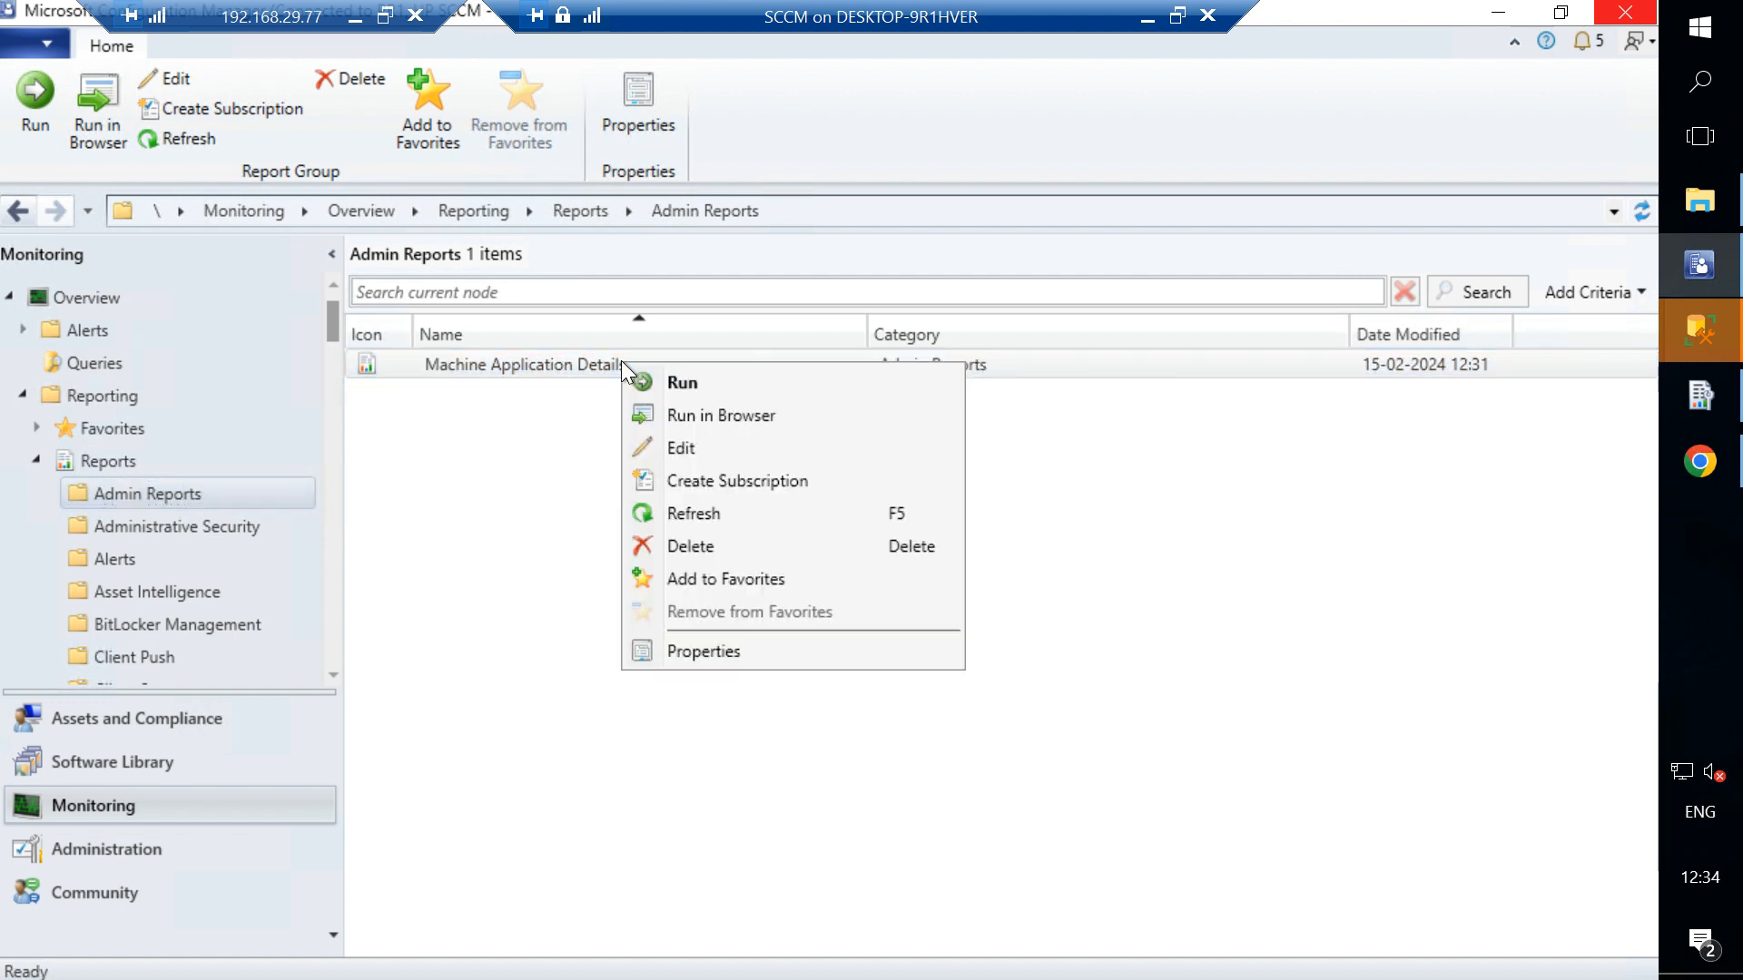
{"action": "left_click", "coordinate": [681, 448]}
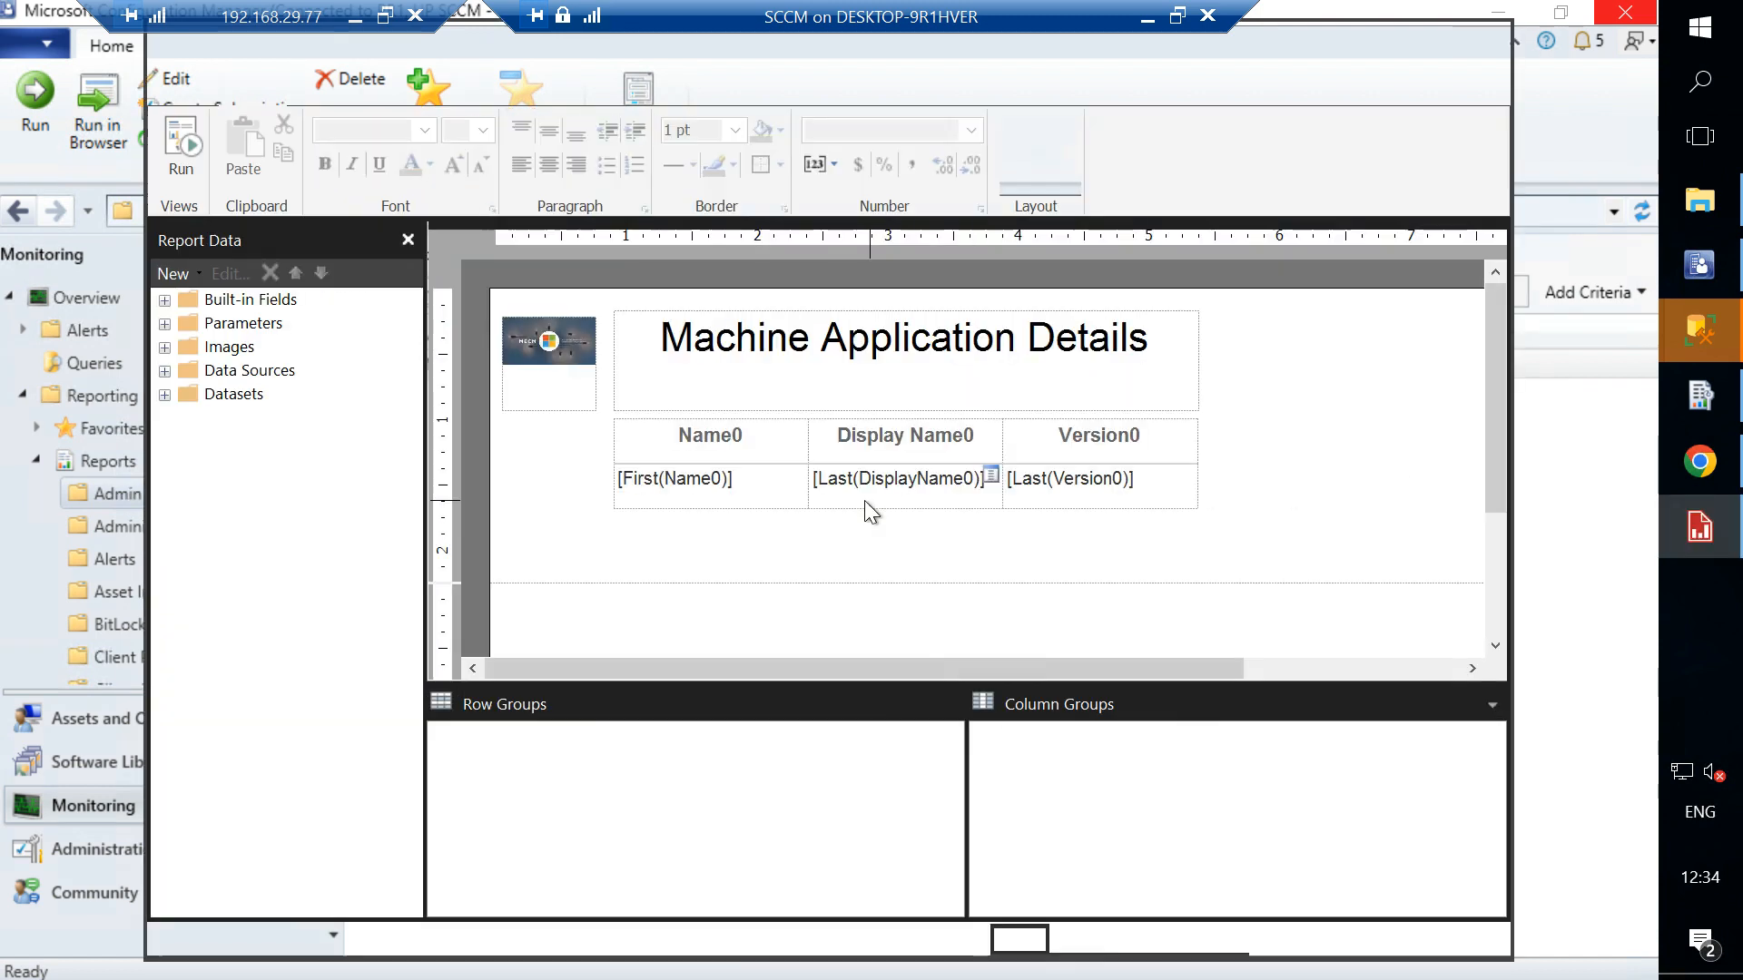
- Open the query of the Query1 dataset in the Query Designer and copy its SQL text
{"action": "left_click", "coordinate": [164, 395]}
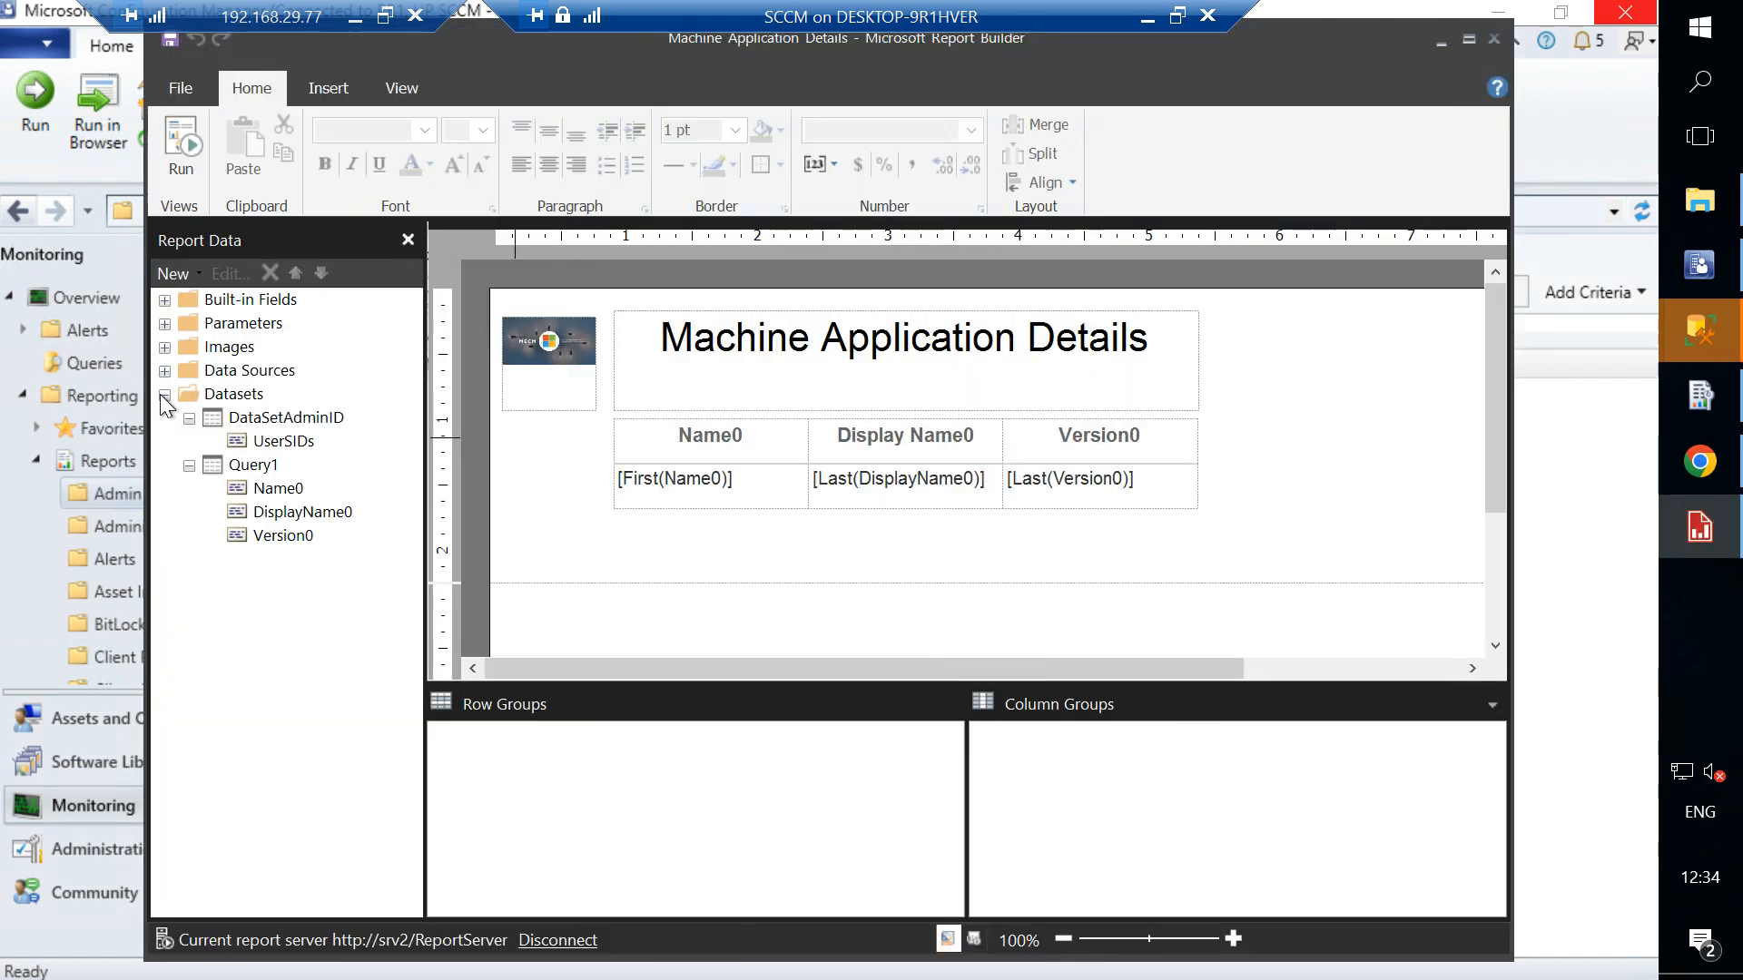
{"action": "left_click", "coordinate": [266, 463]}
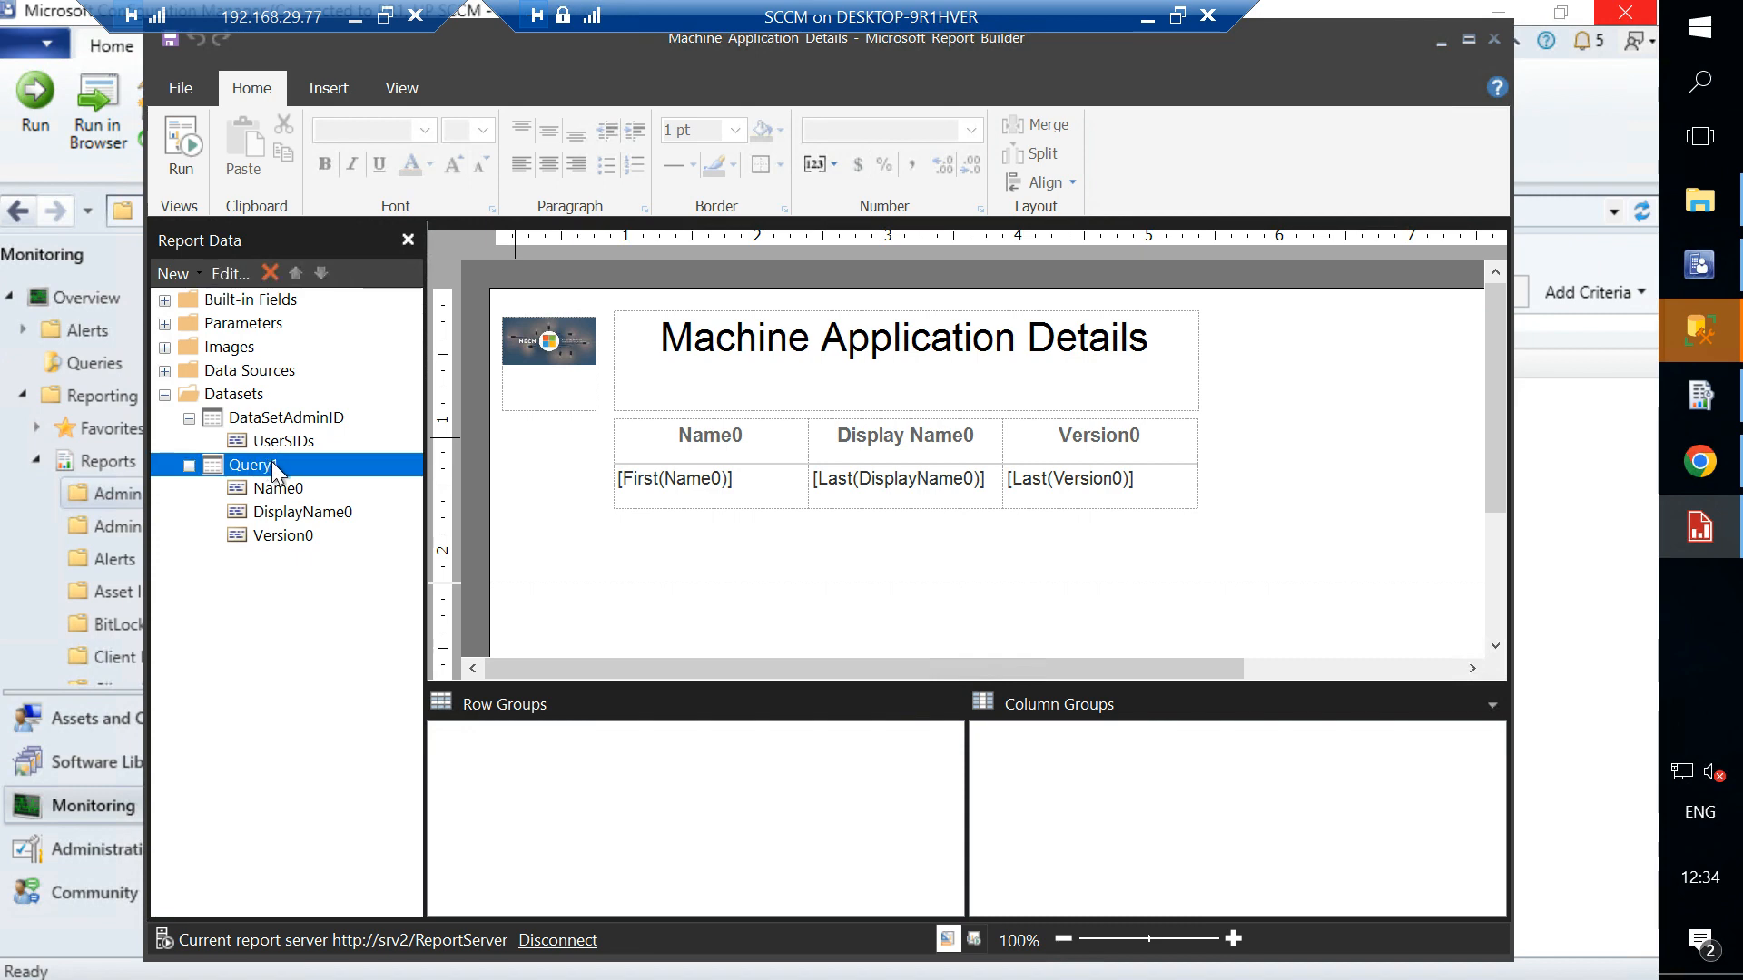
{"action": "right_click", "coordinate": [270, 461]}
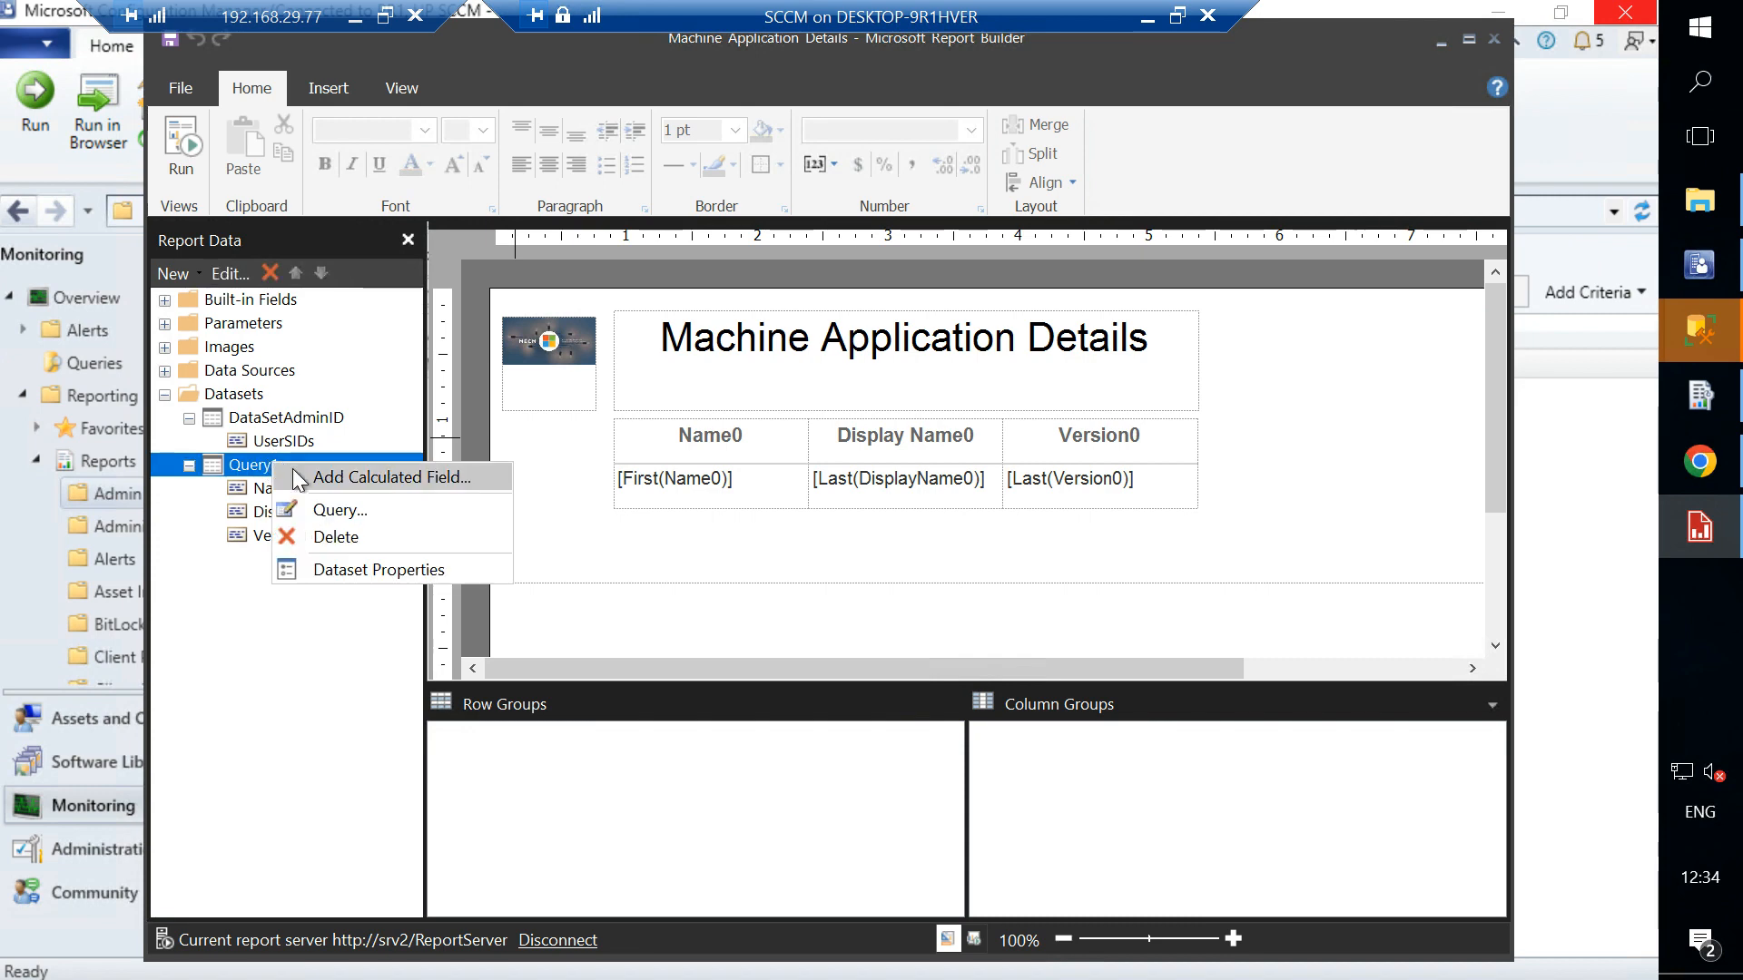
{"action": "left_click", "coordinate": [336, 510]}
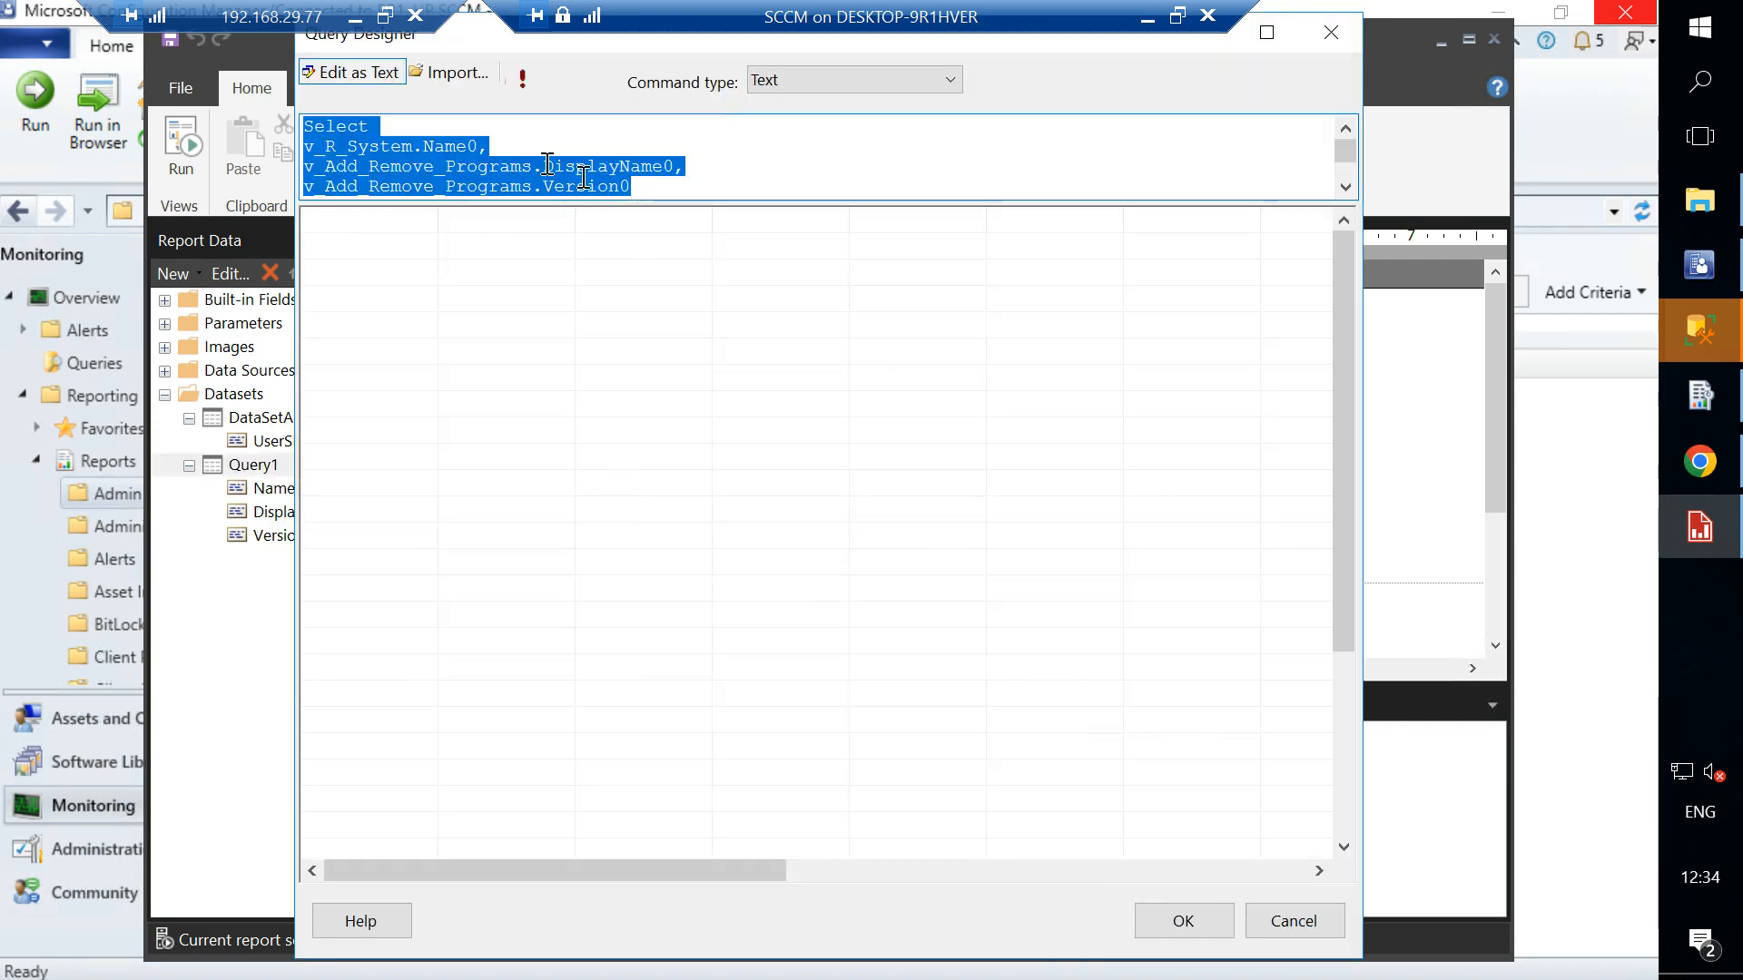
{"action": "right_click", "coordinate": [545, 162]}
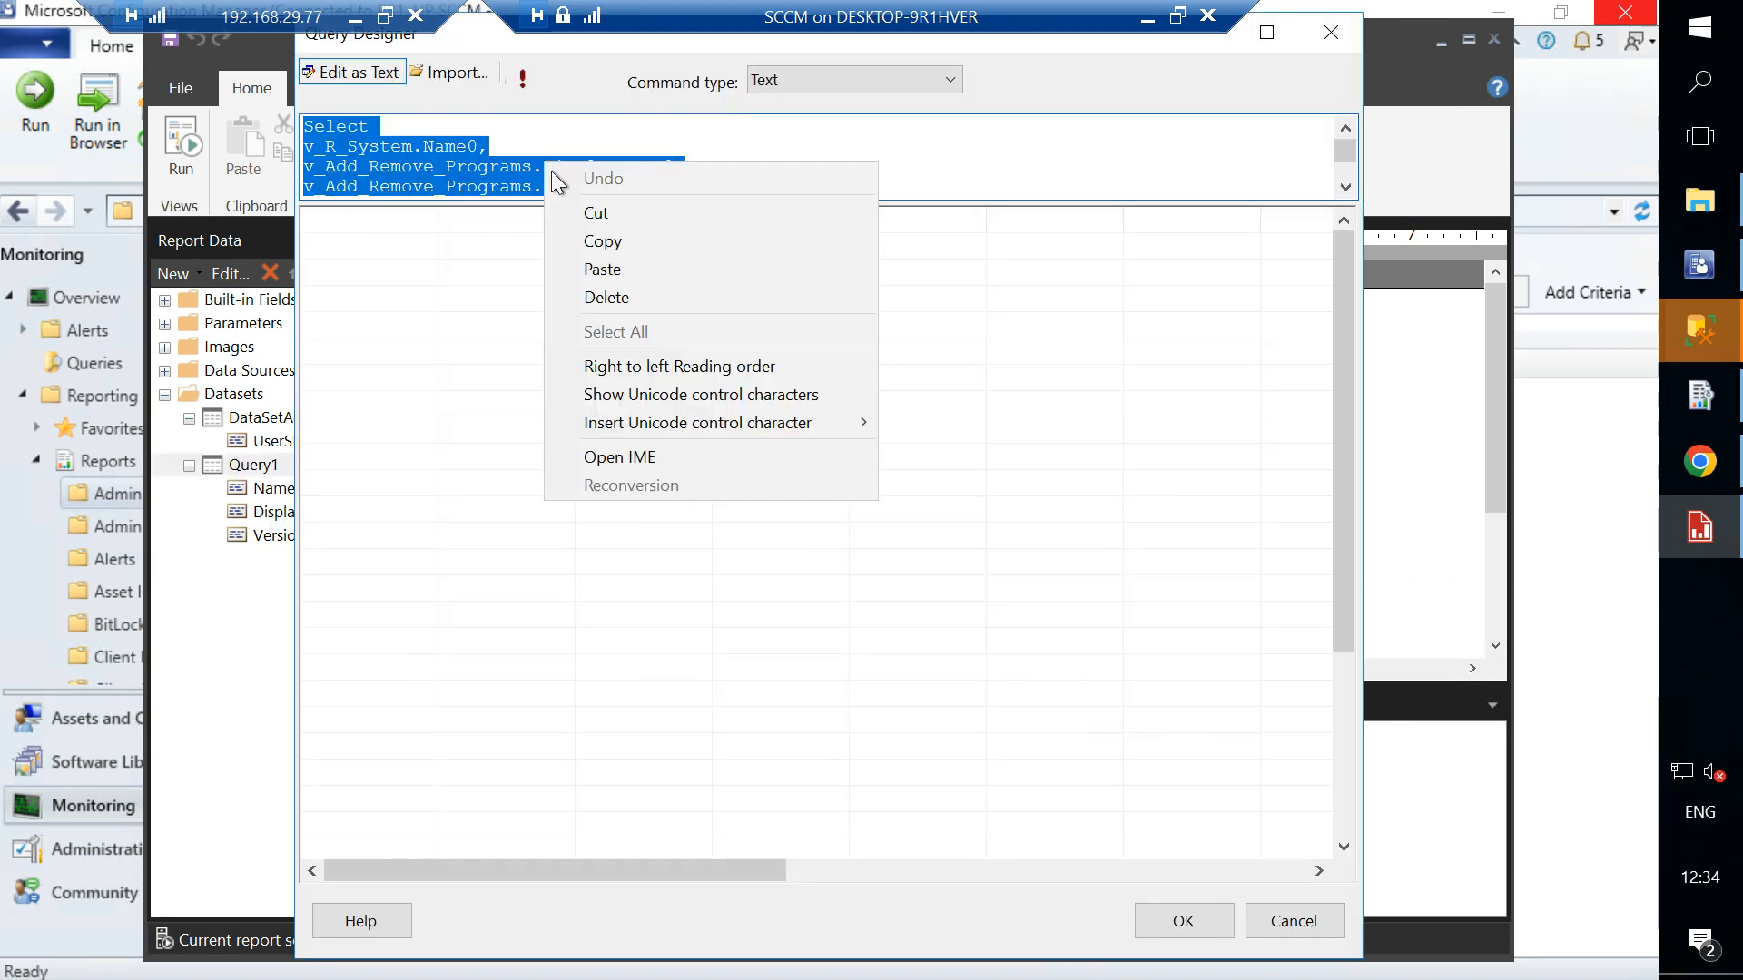
{"action": "left_click", "coordinate": [599, 242]}
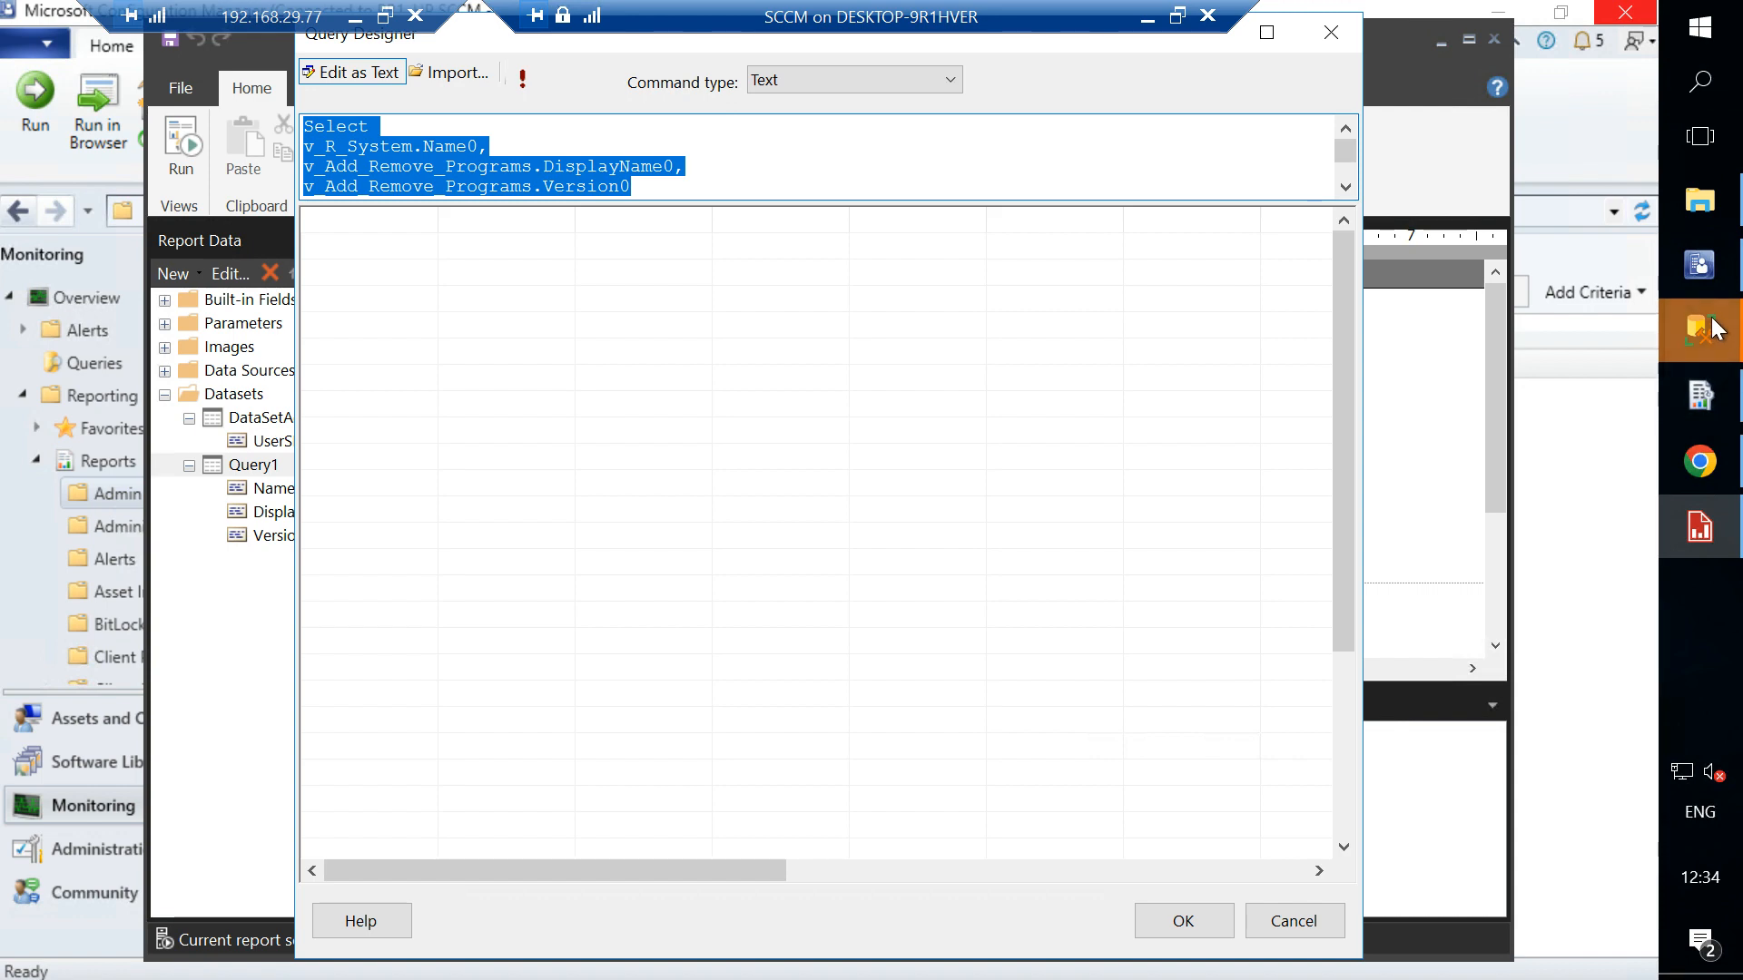
- Paste the copied report query into the SSMS query window and execute it
{"action": "mouse_move", "coordinate": [1716, 328]}
{"action": "left_click", "coordinate": [1553, 528]}
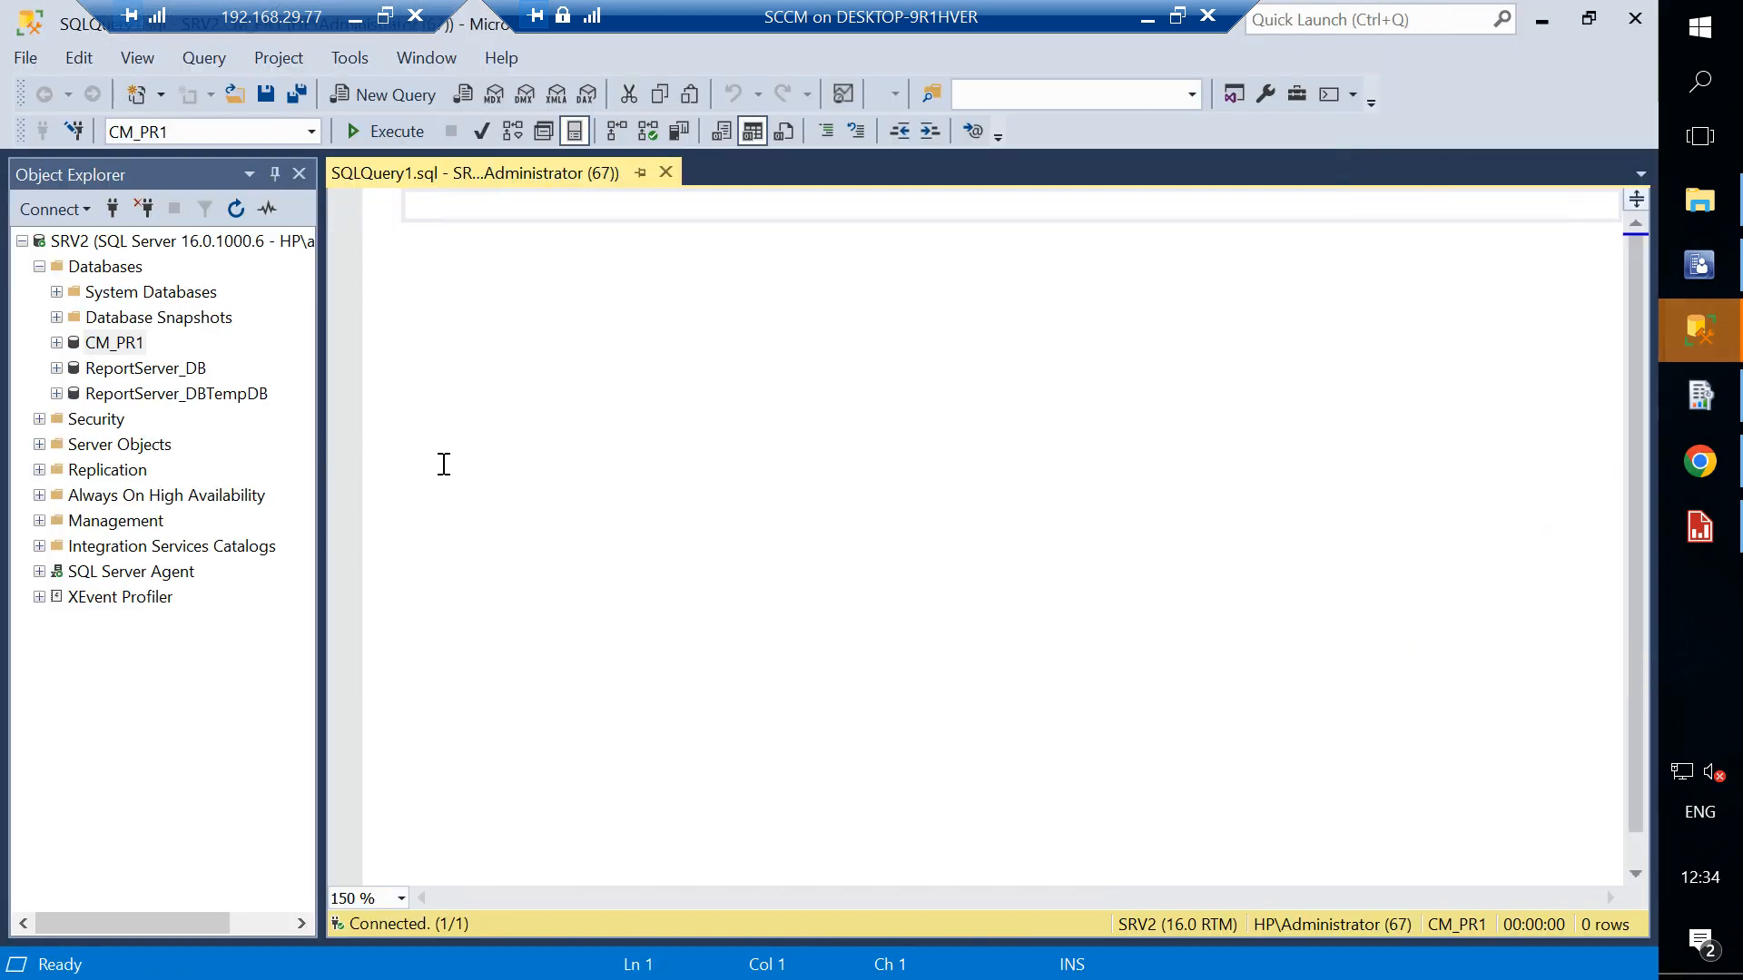
{"action": "key", "text": "ctrl+v"}
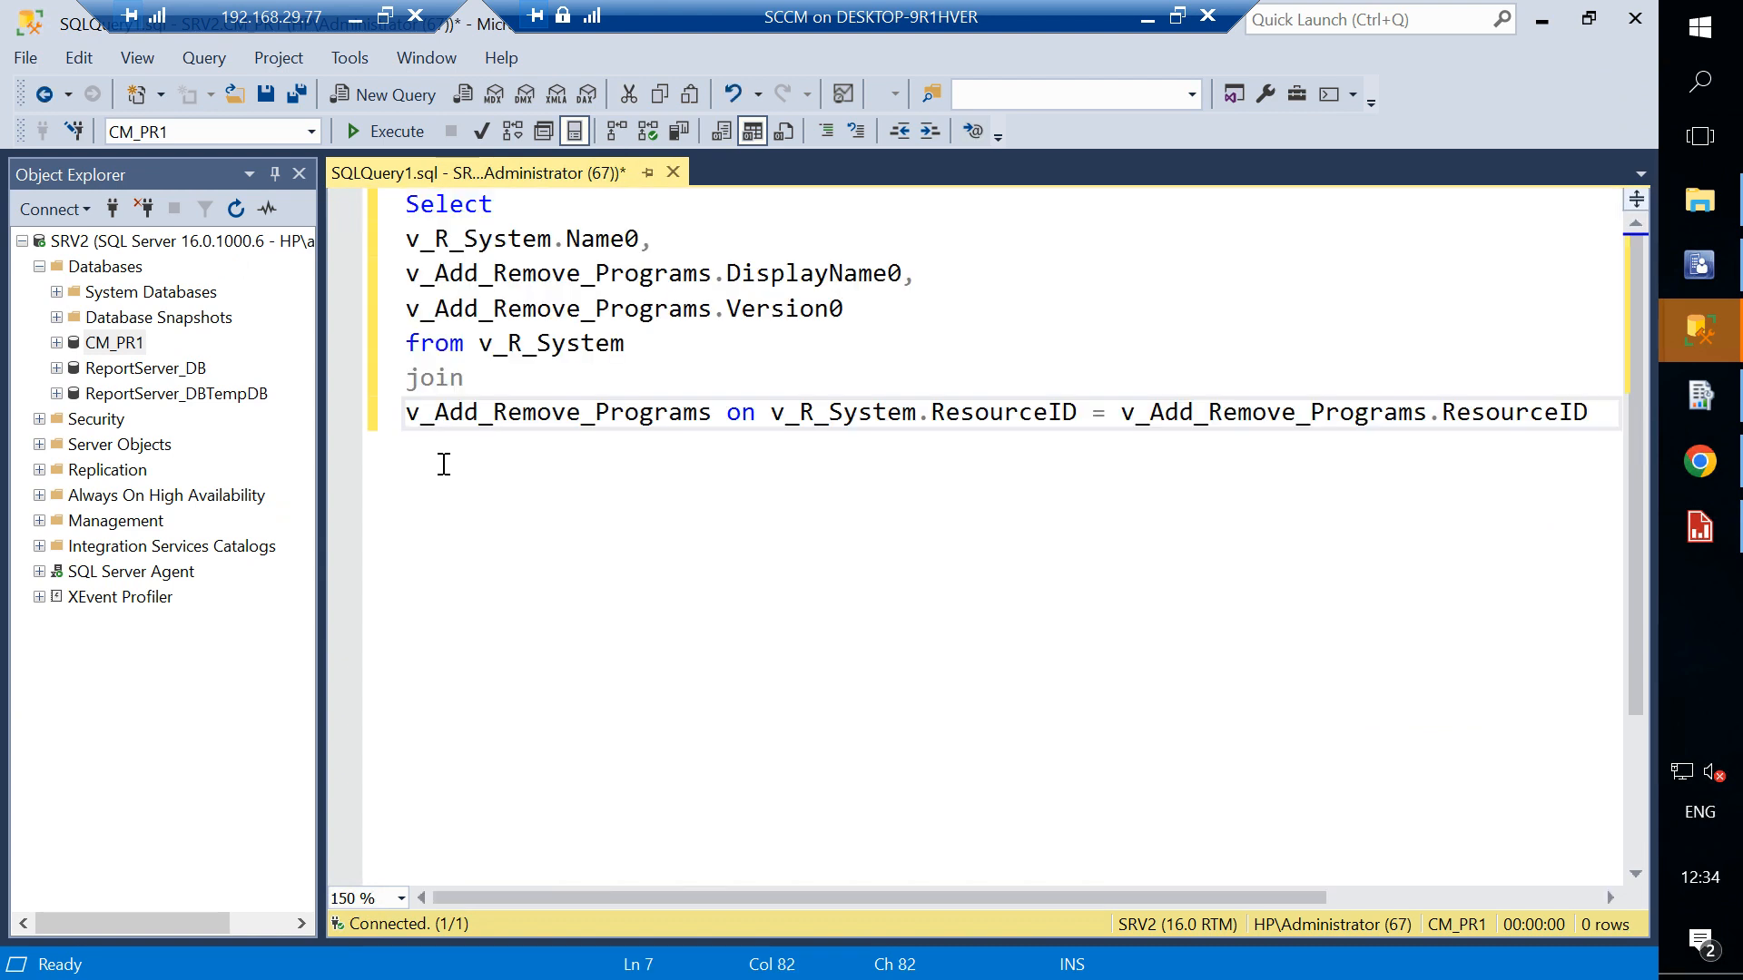
{"action": "left_click", "coordinate": [373, 127]}
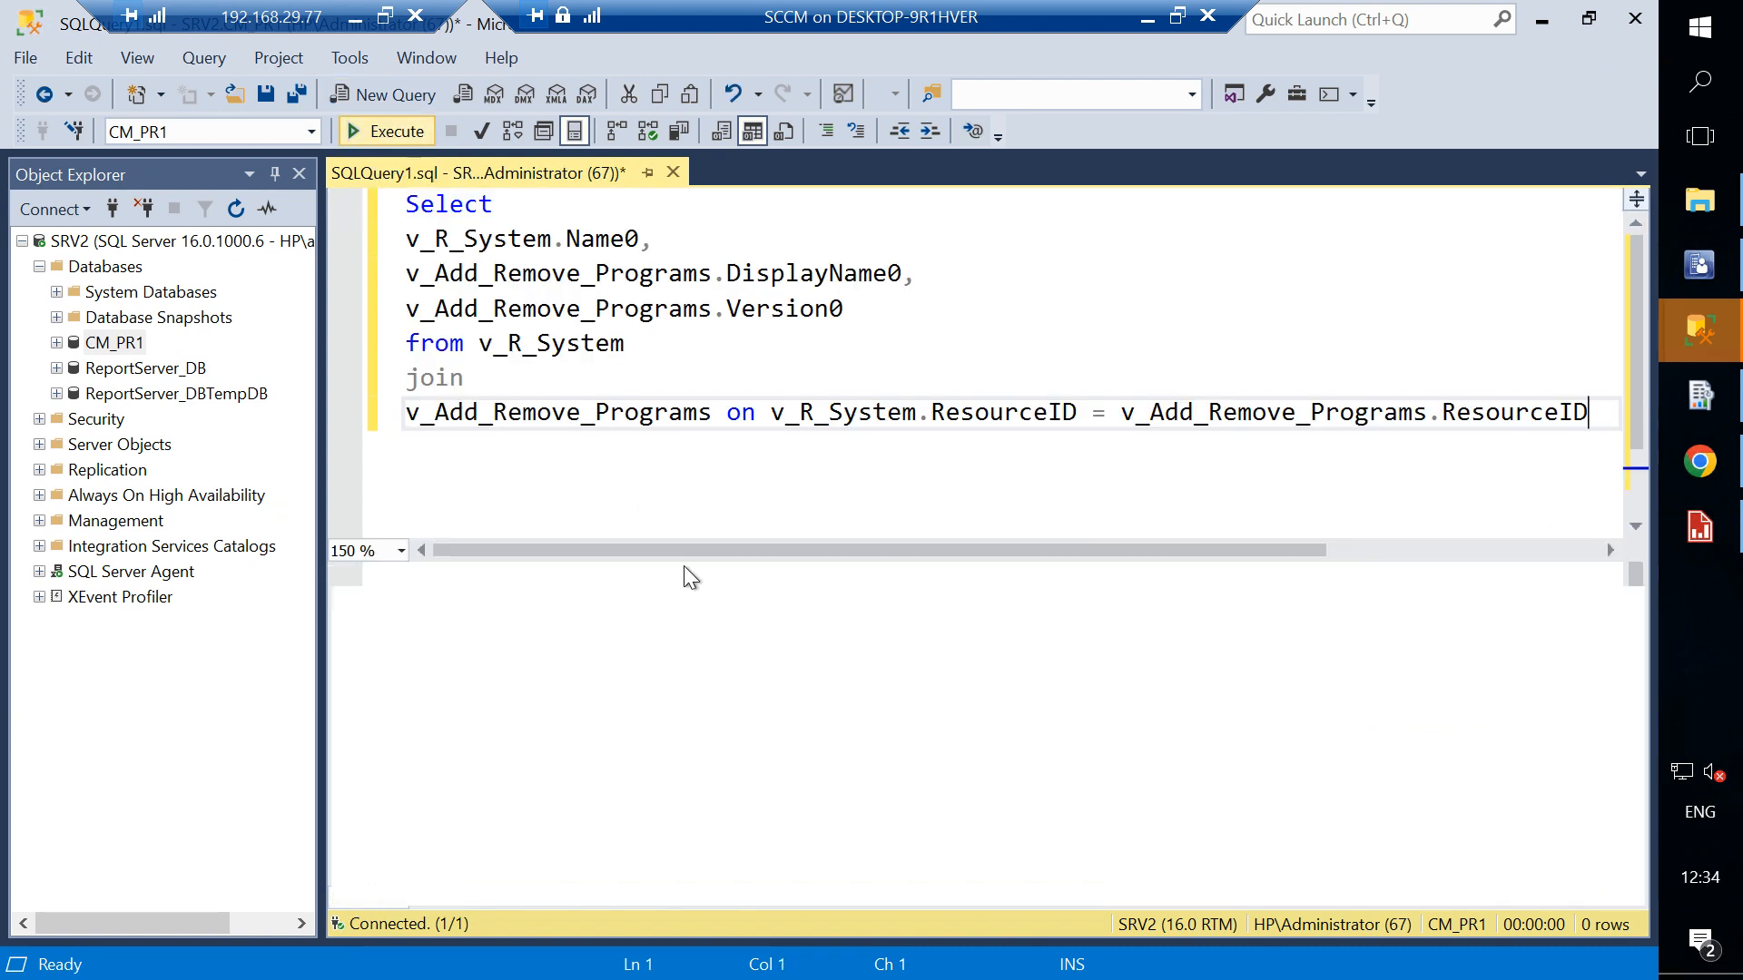
{"action": "key", "text": "F5"}
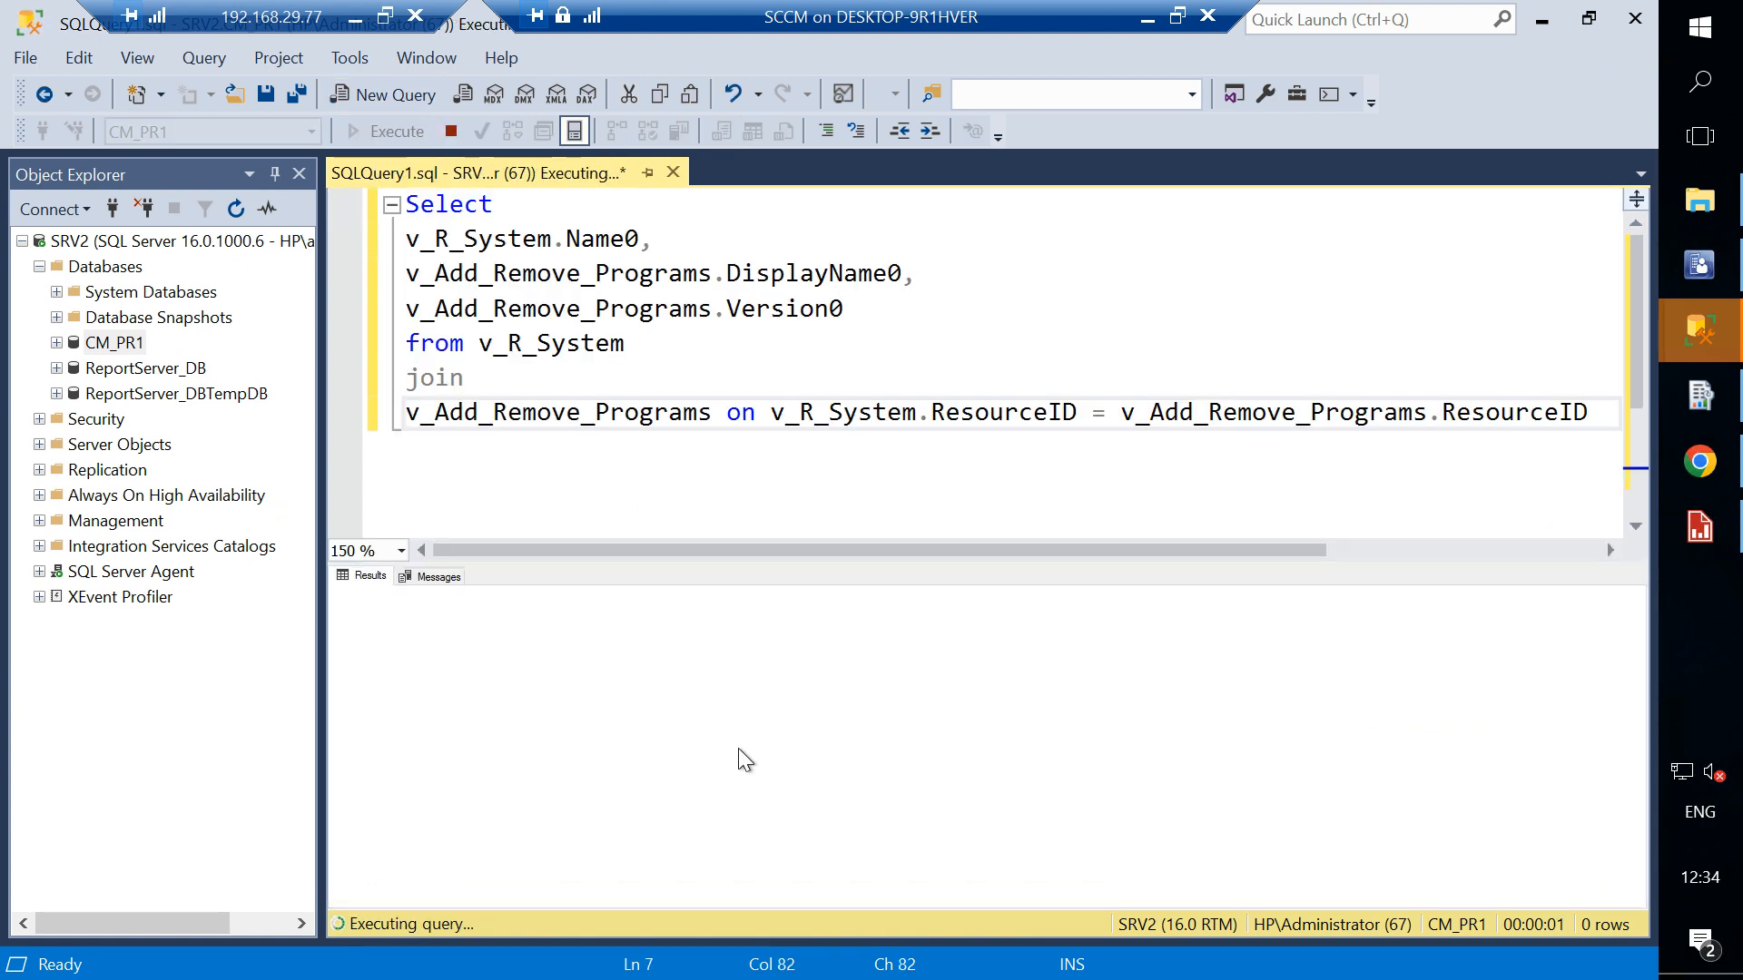
- Examine the rows of installed programs returned in the query results grid
{"action": "left_click", "coordinate": [532, 673]}
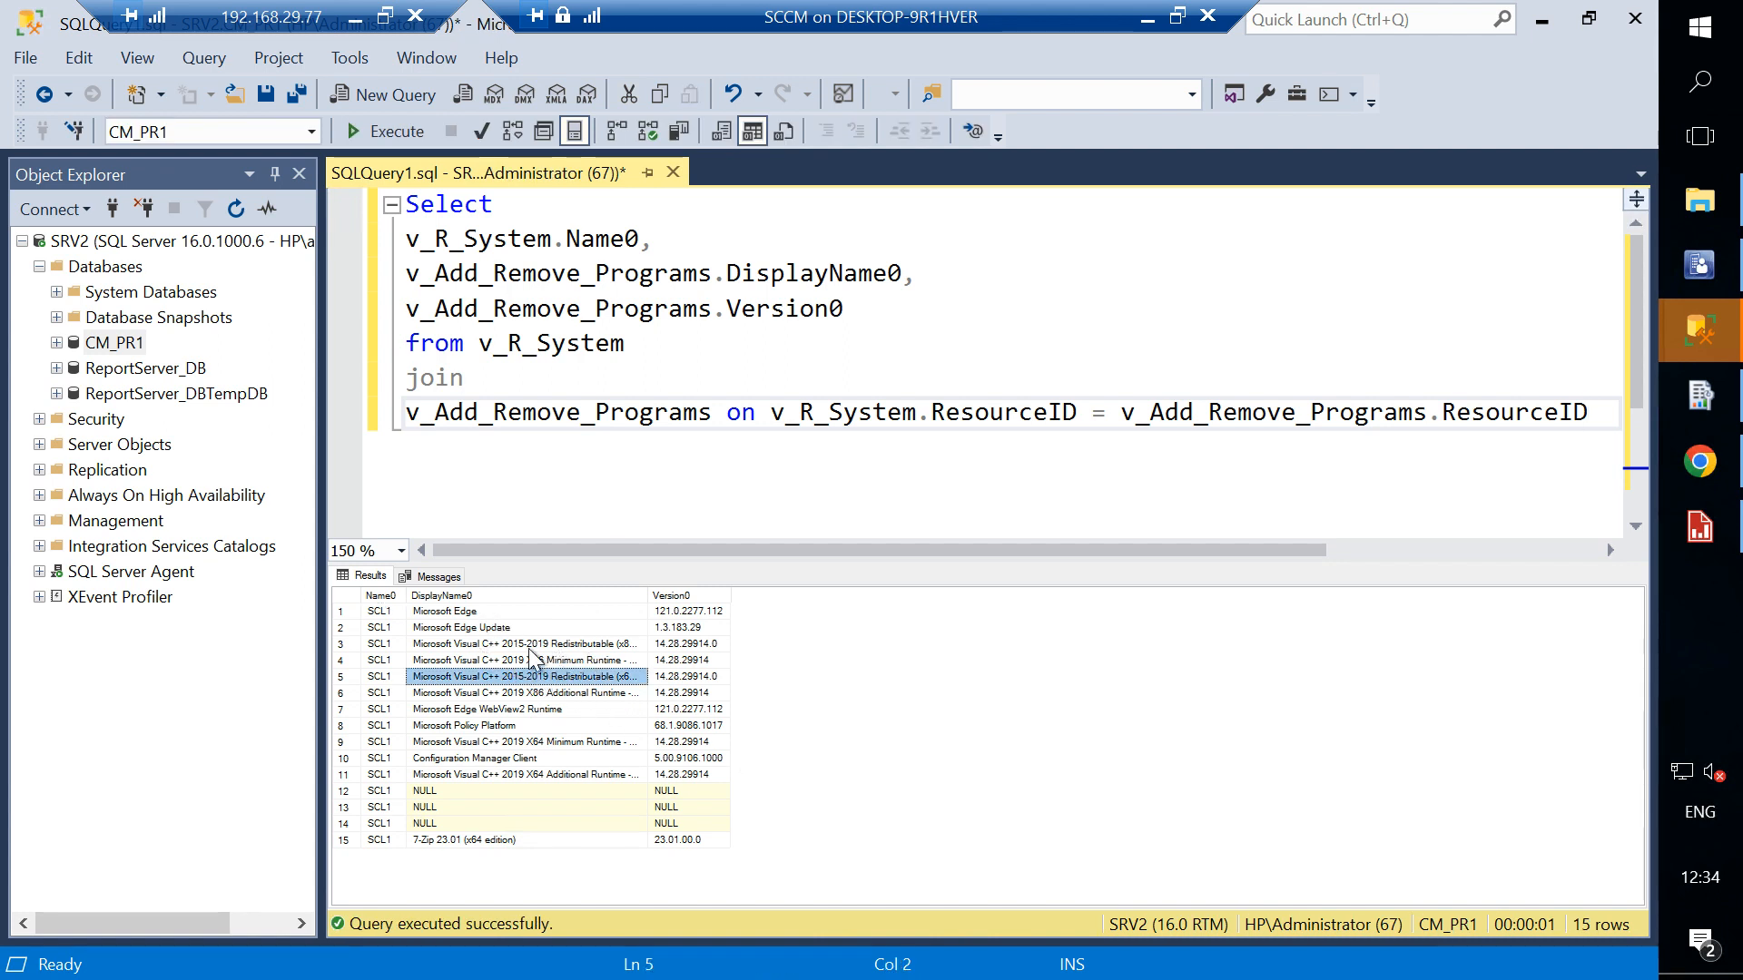
{"action": "left_click", "coordinate": [510, 626]}
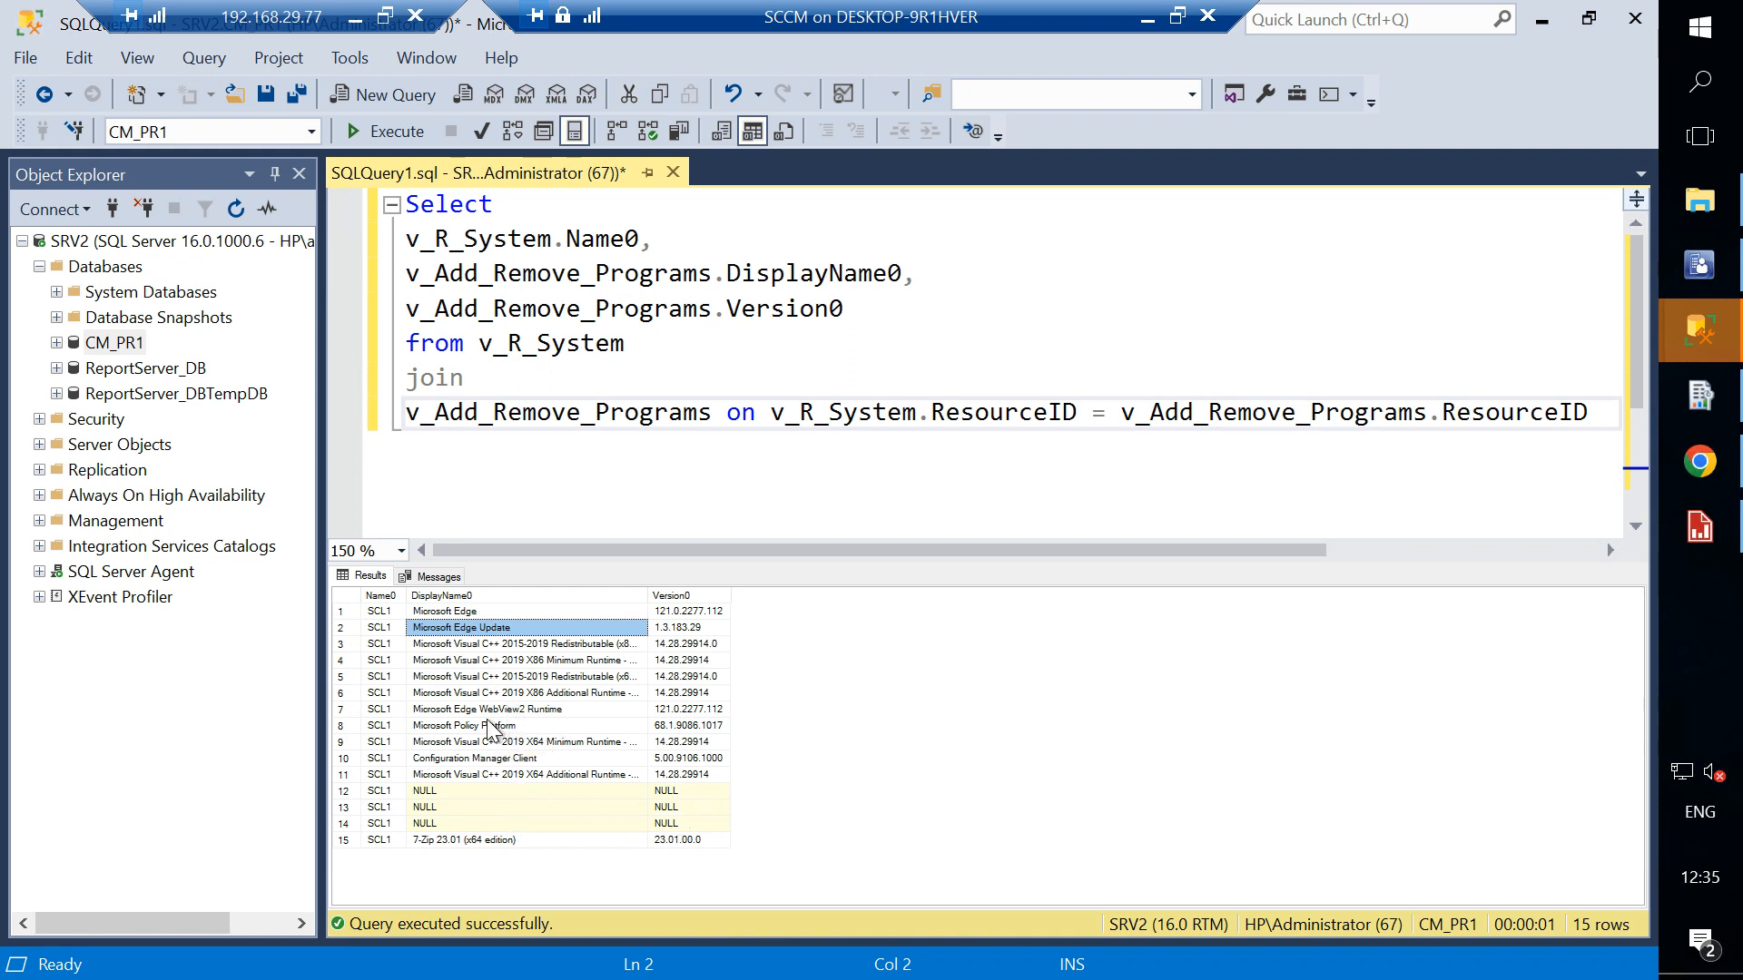
{"action": "left_click", "coordinate": [454, 837]}
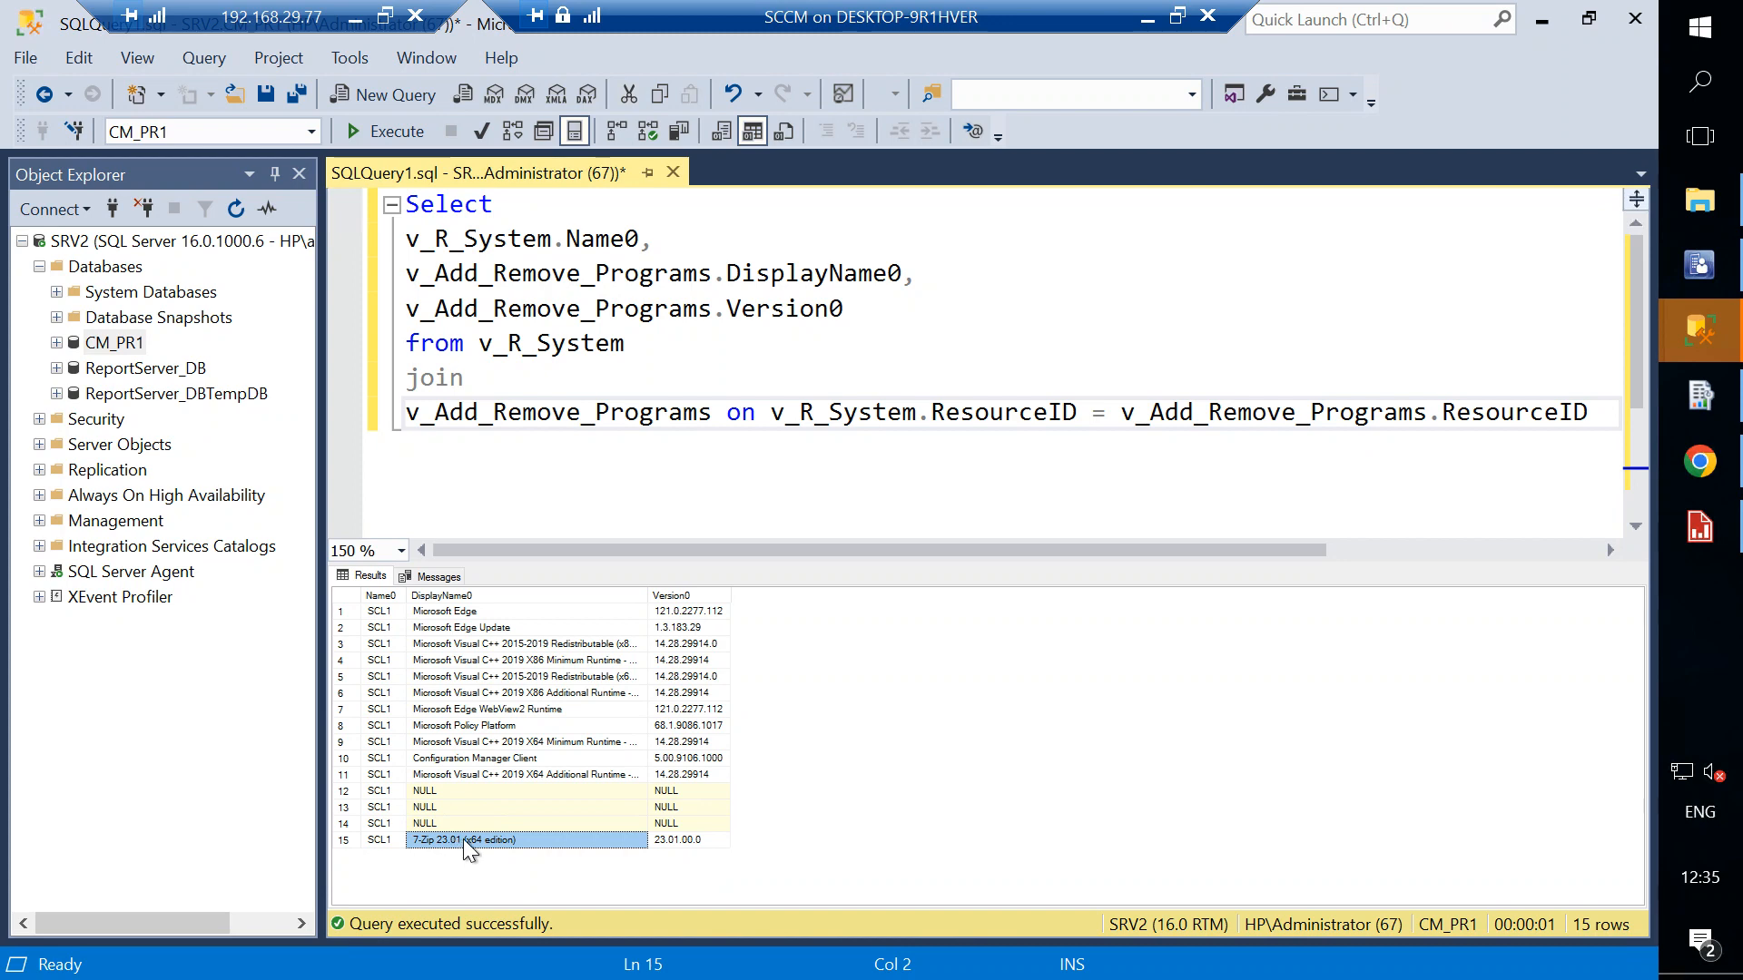
{"action": "left_click", "coordinate": [499, 713]}
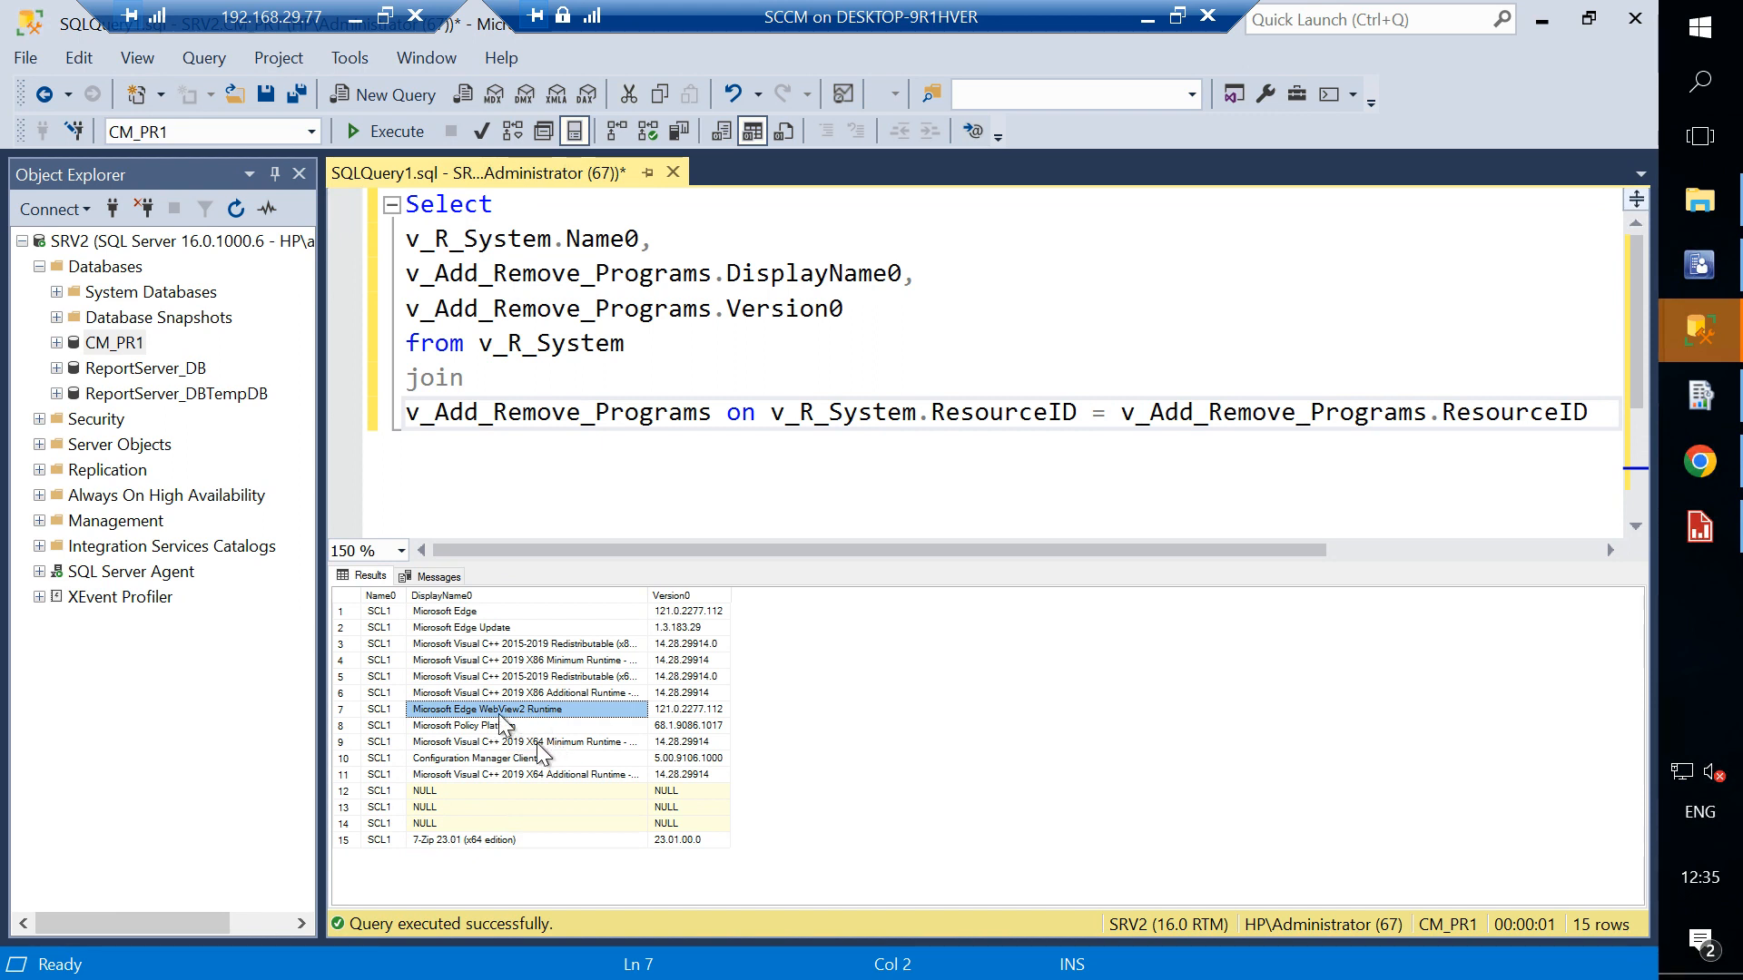
{"action": "left_click", "coordinate": [547, 741]}
{"action": "left_click", "coordinate": [540, 758]}
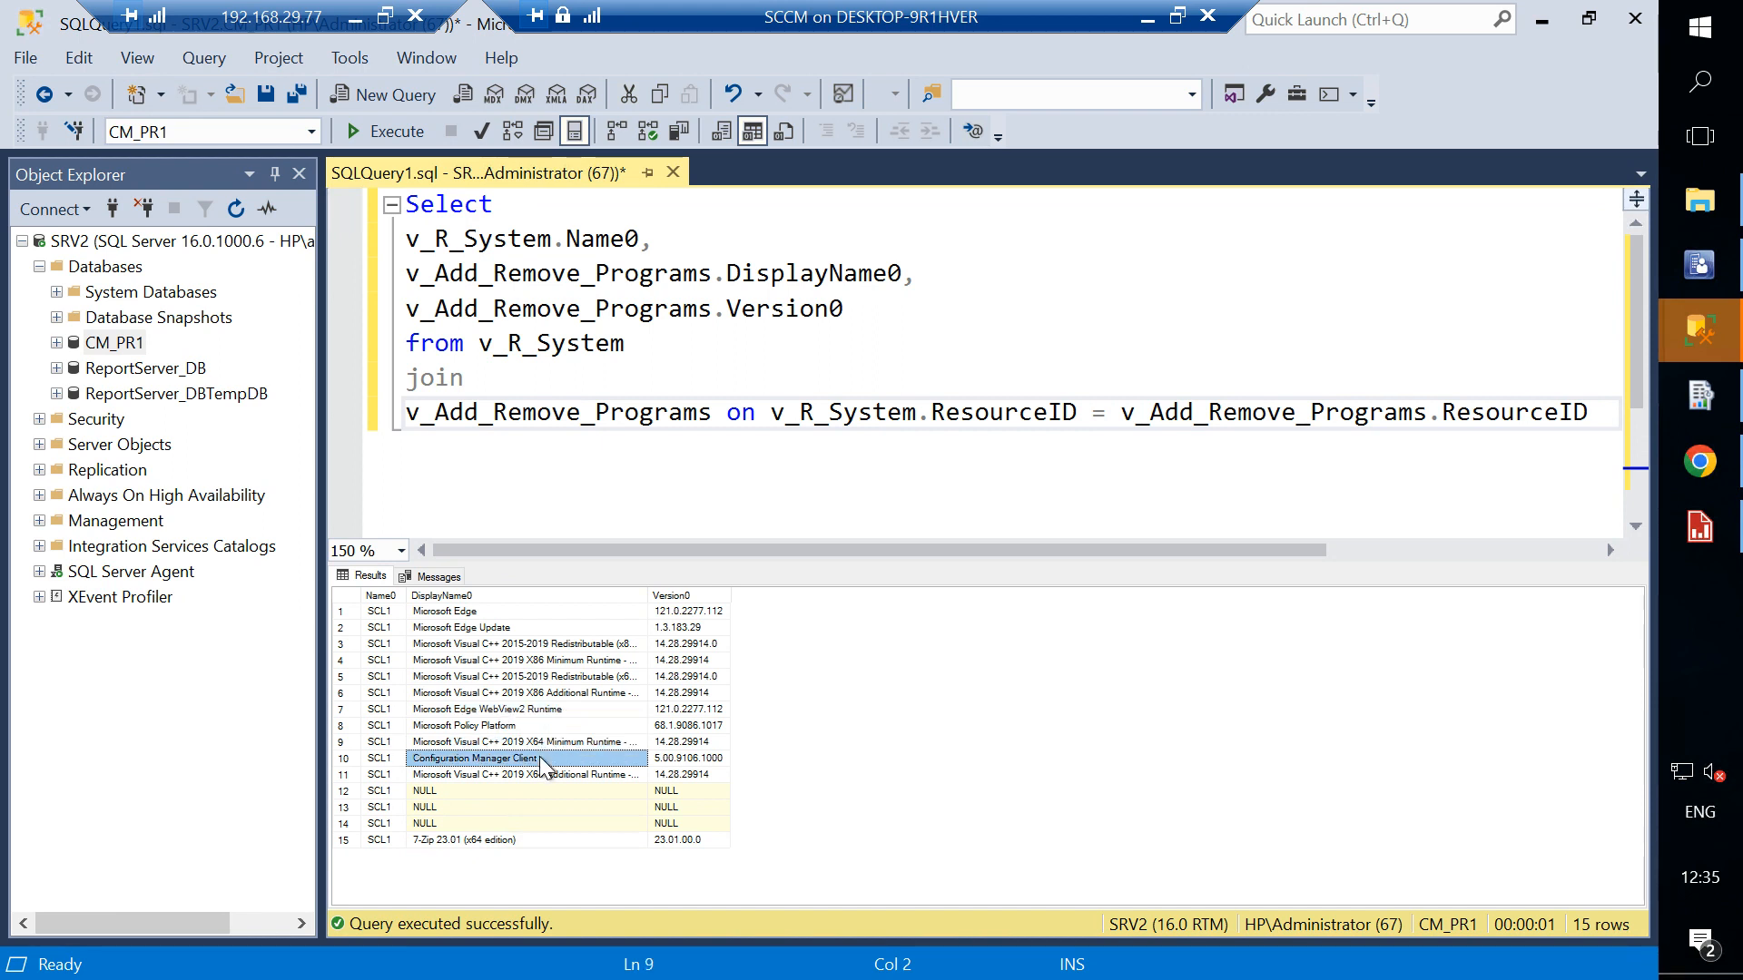
{"action": "left_click", "coordinate": [491, 612]}
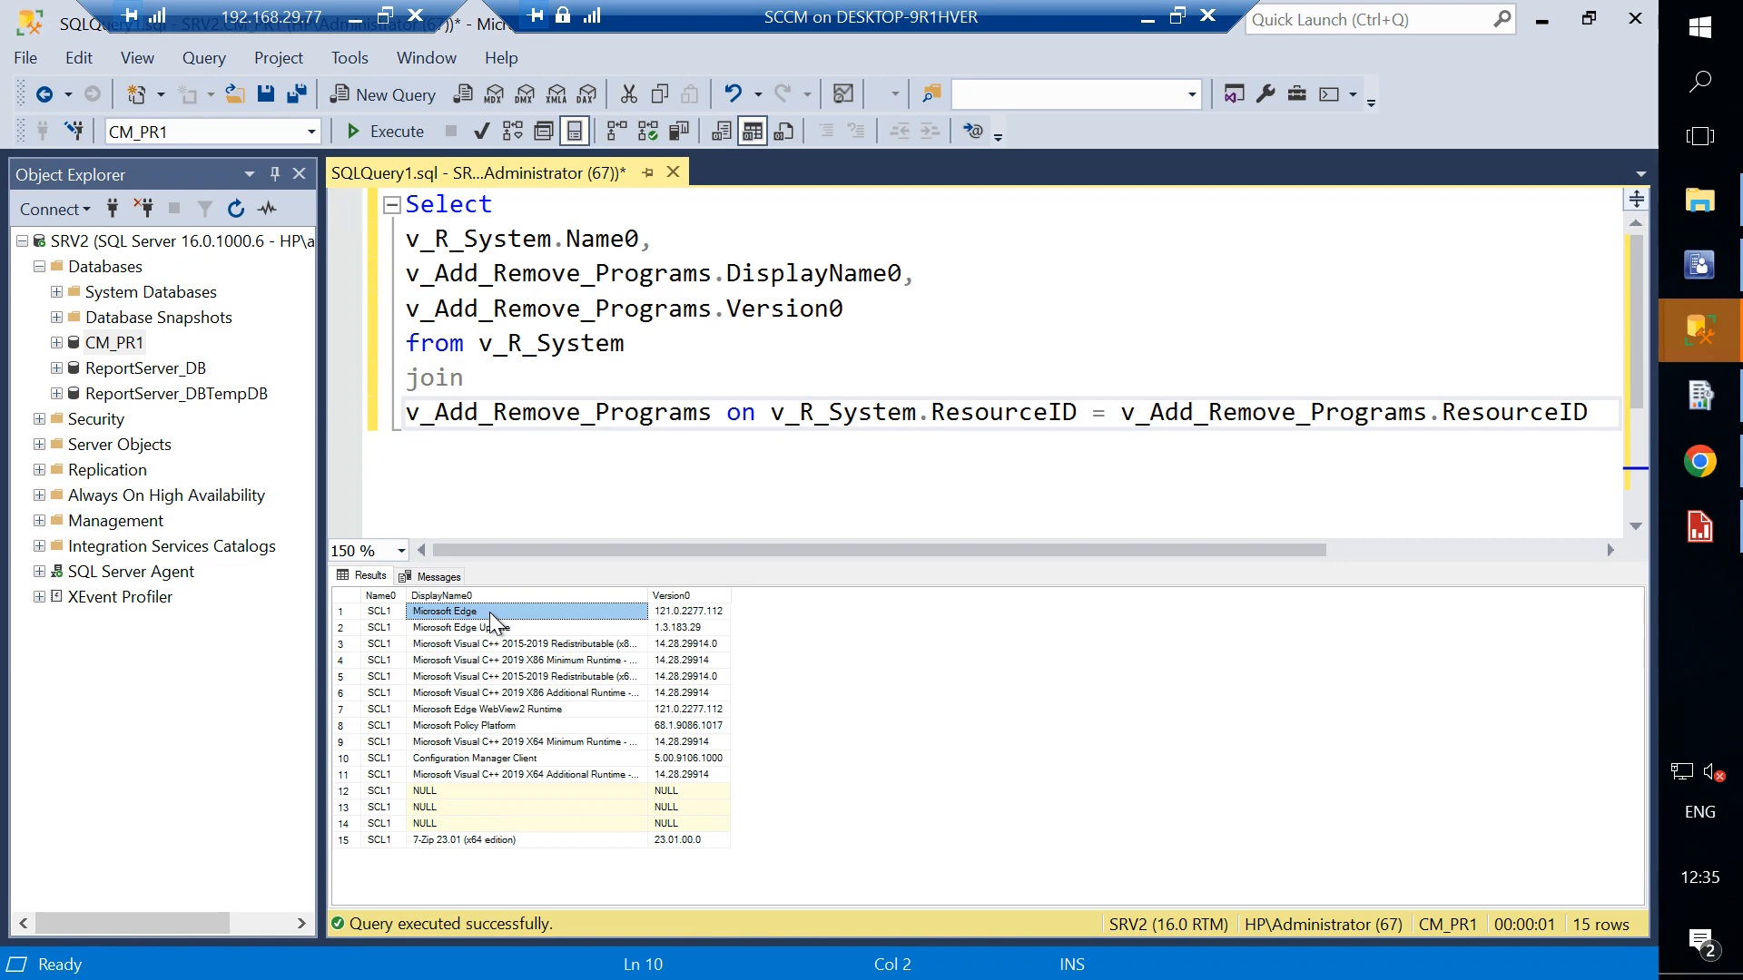
- Return to Report Builder and close the Query Designer, discarding its changes
{"action": "mouse_move", "coordinate": [1719, 555]}
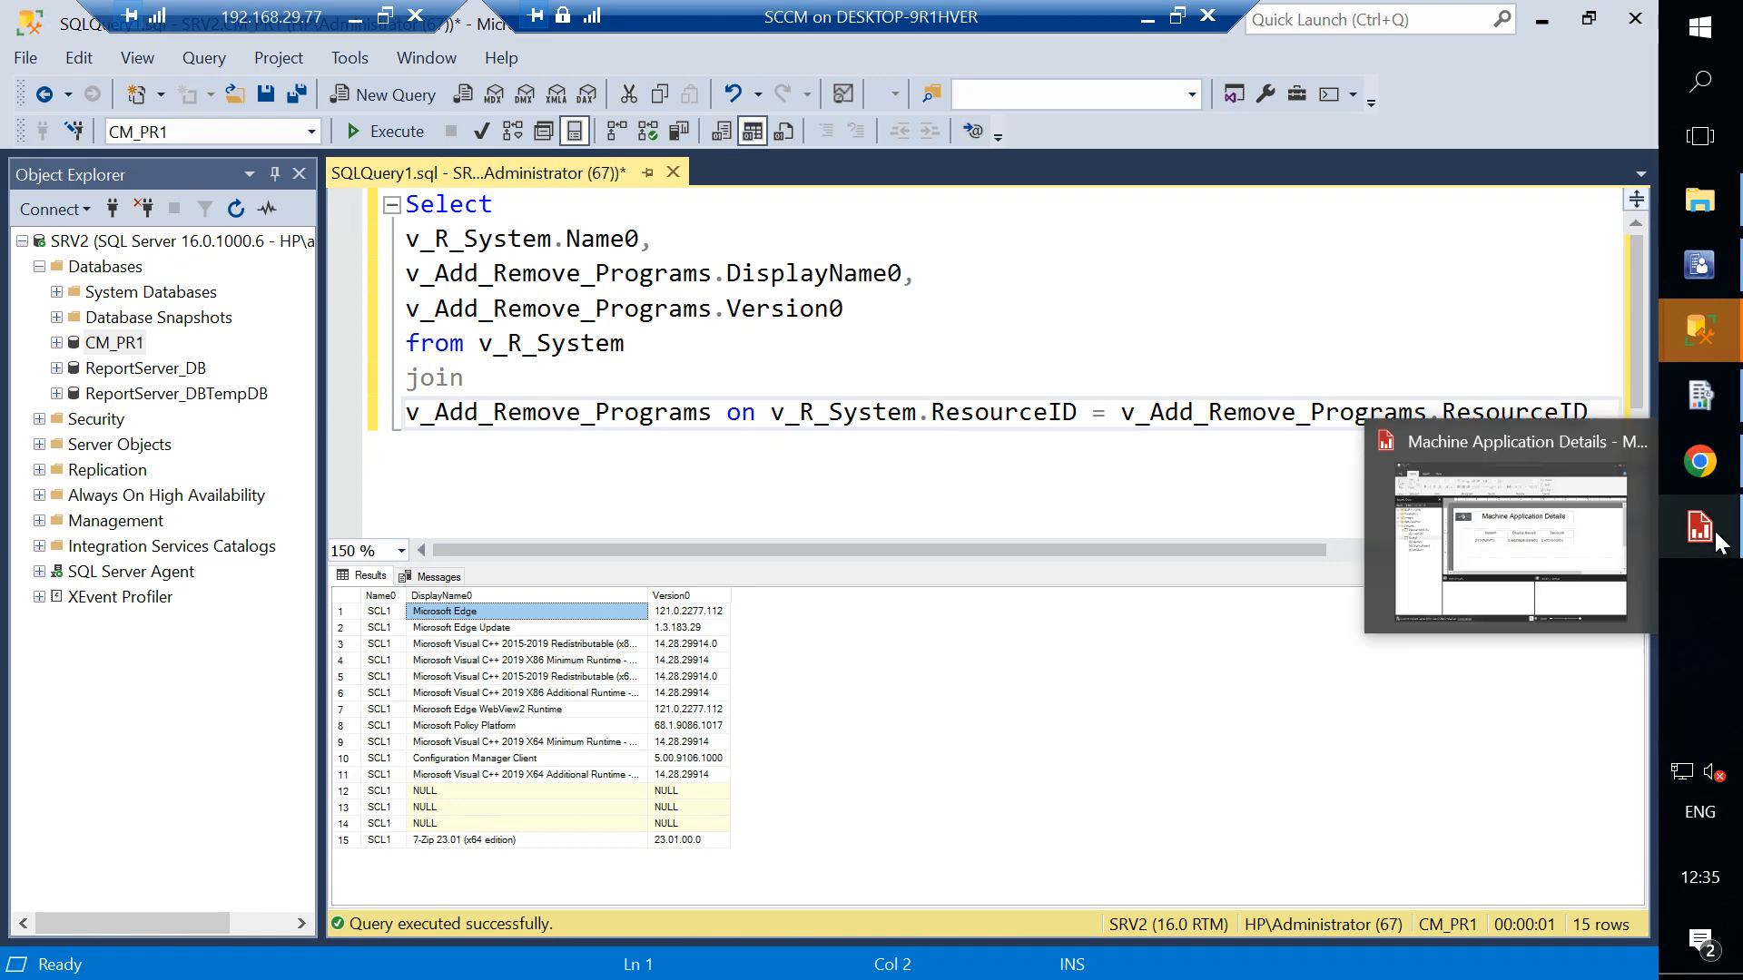
{"action": "left_click", "coordinate": [1550, 526]}
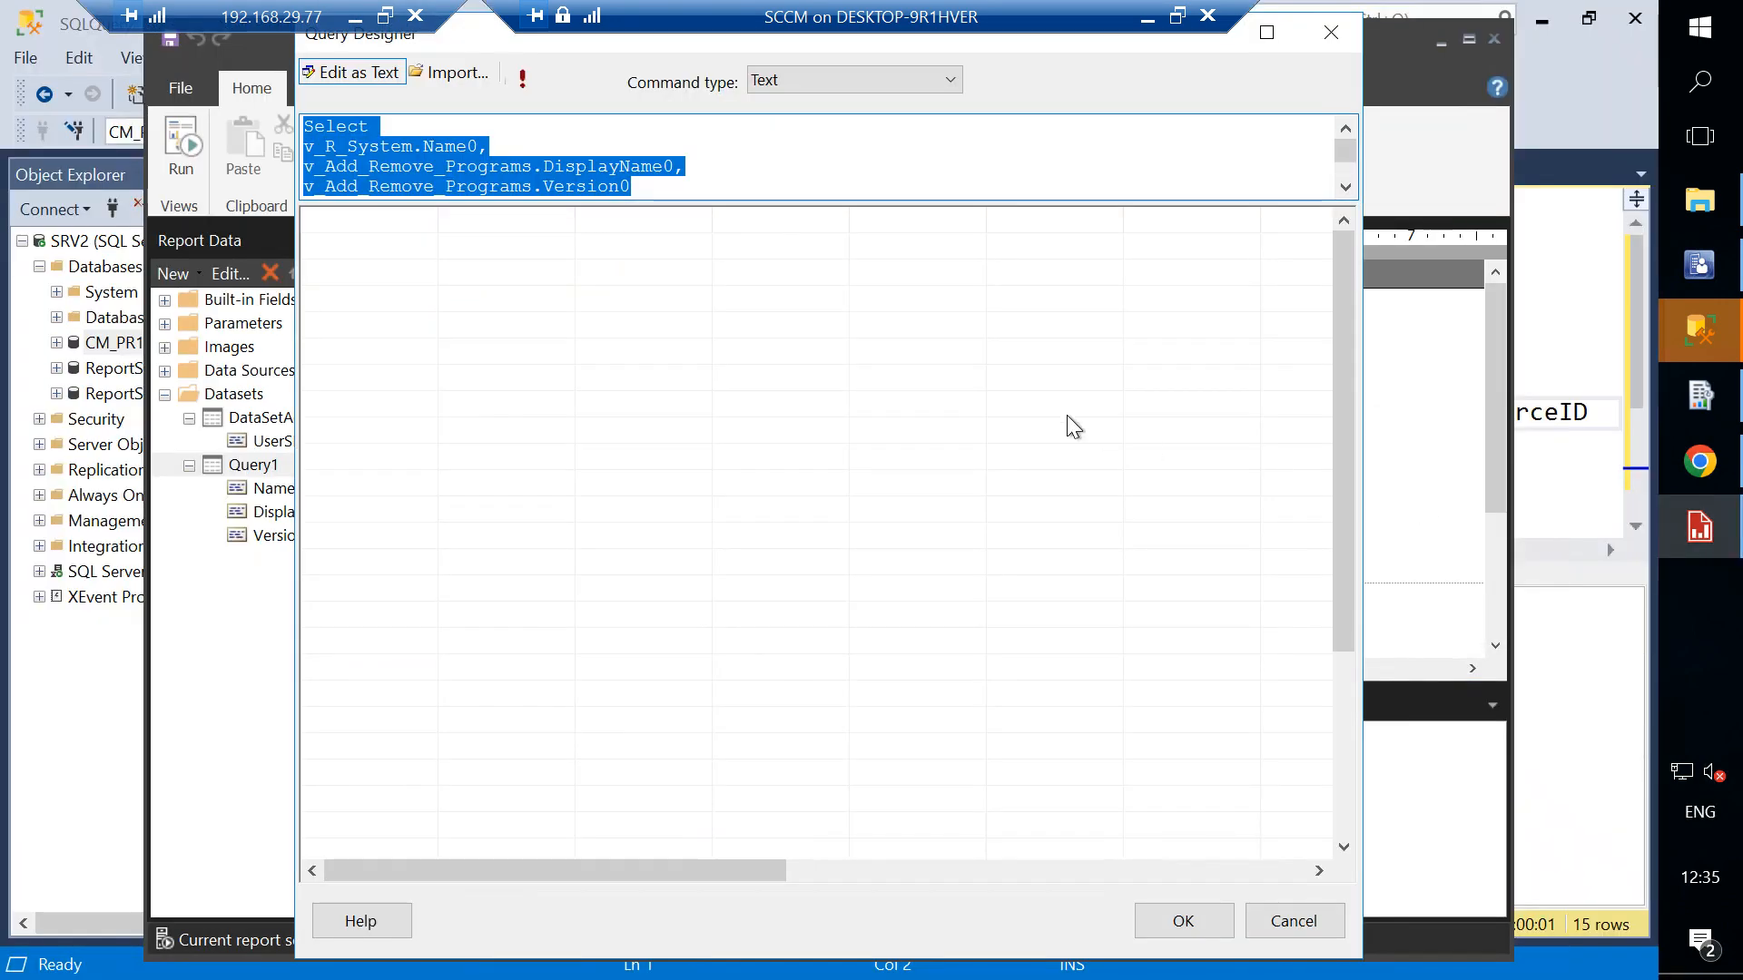
{"action": "left_click", "coordinate": [1329, 34]}
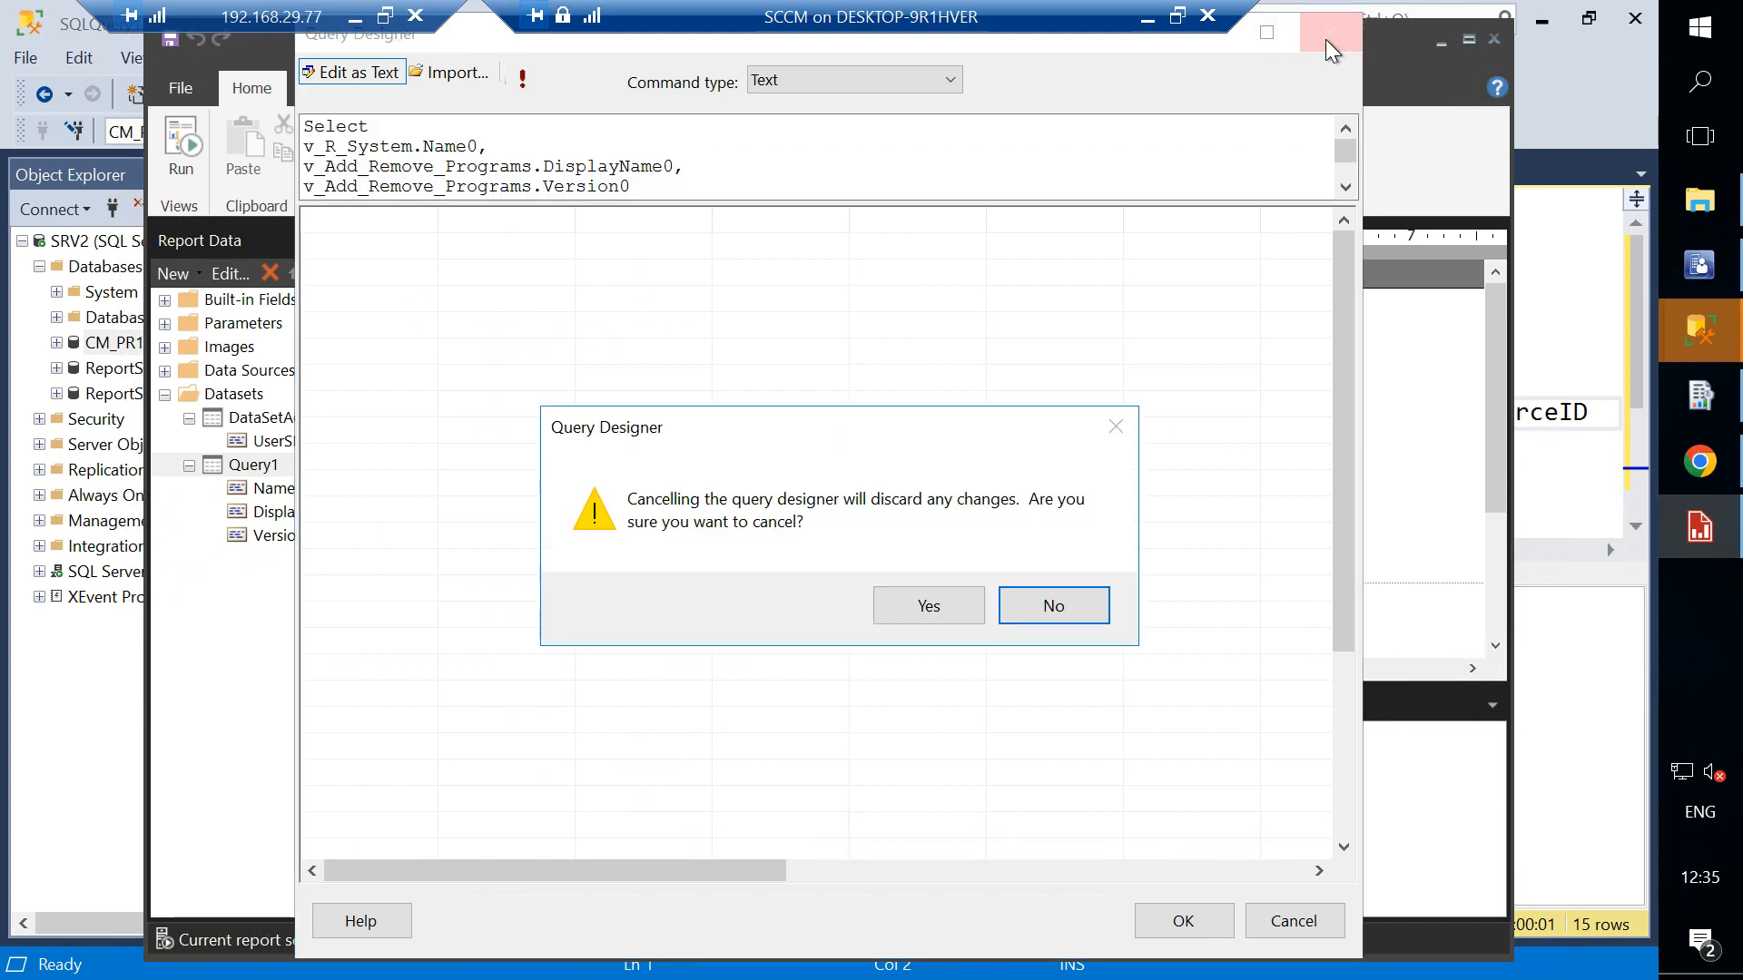
{"action": "left_click", "coordinate": [947, 606]}
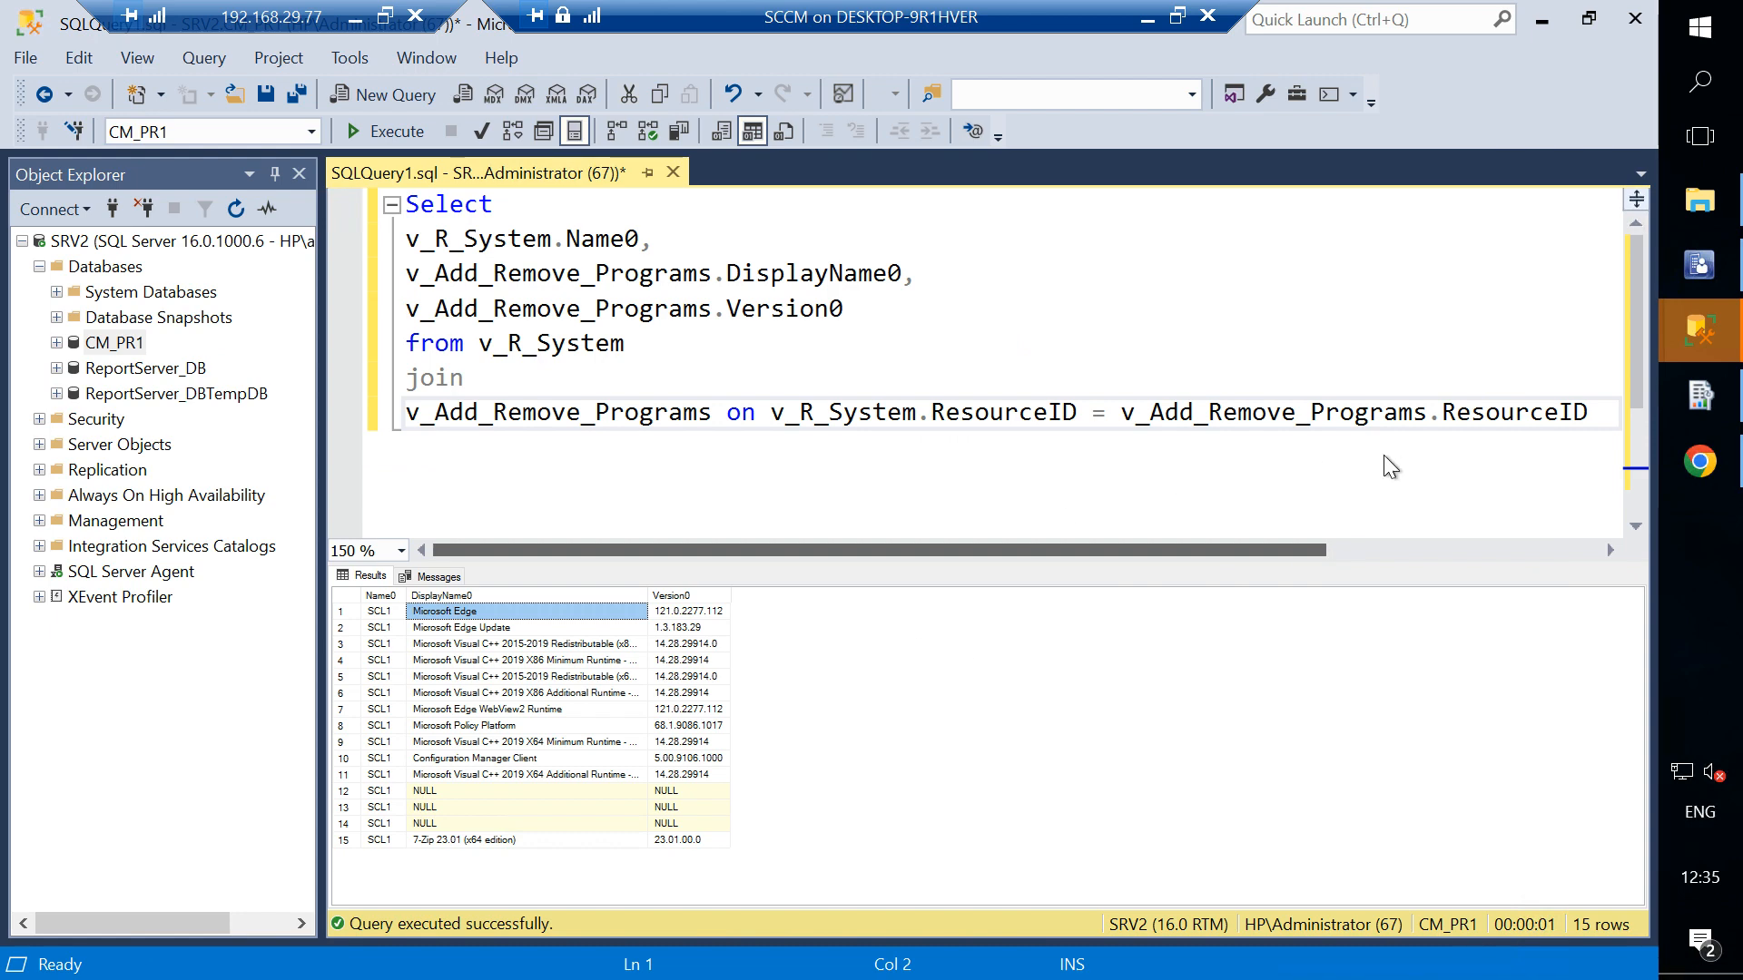
- Close the Report Server Configuration Manager and the browser window showing the report
{"action": "left_click", "coordinate": [1701, 264]}
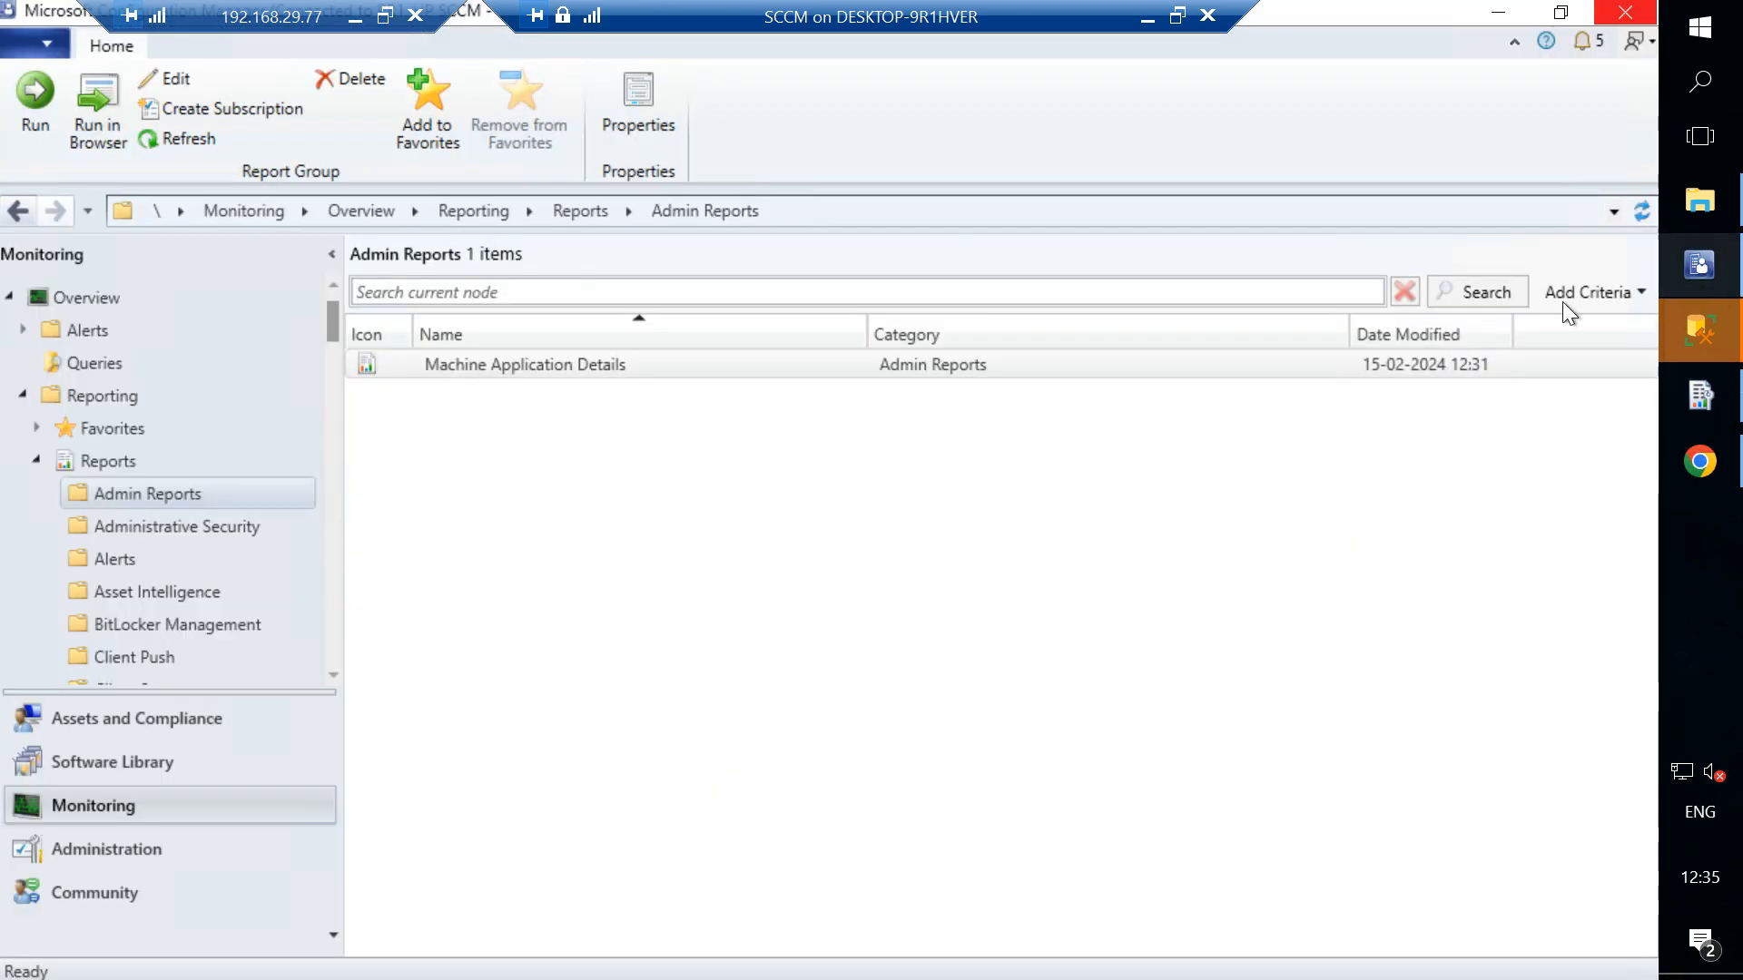
{"action": "left_click", "coordinate": [1703, 409]}
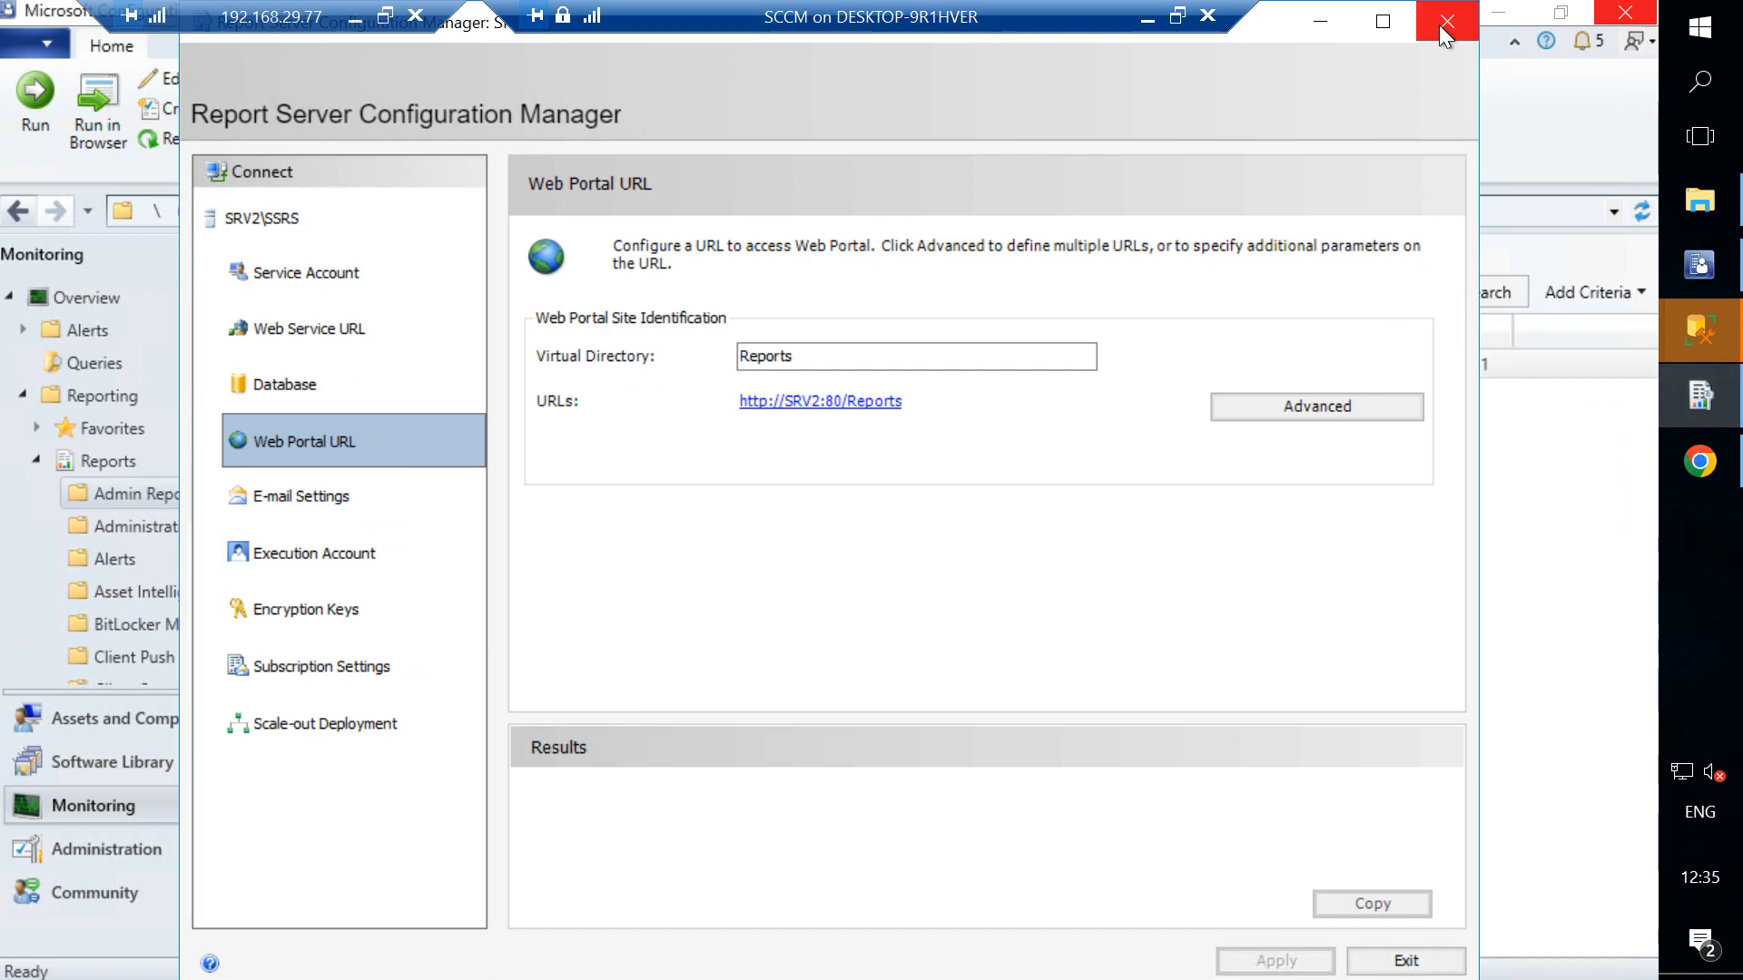
{"action": "left_click", "coordinate": [1439, 24]}
{"action": "left_click", "coordinate": [1700, 396]}
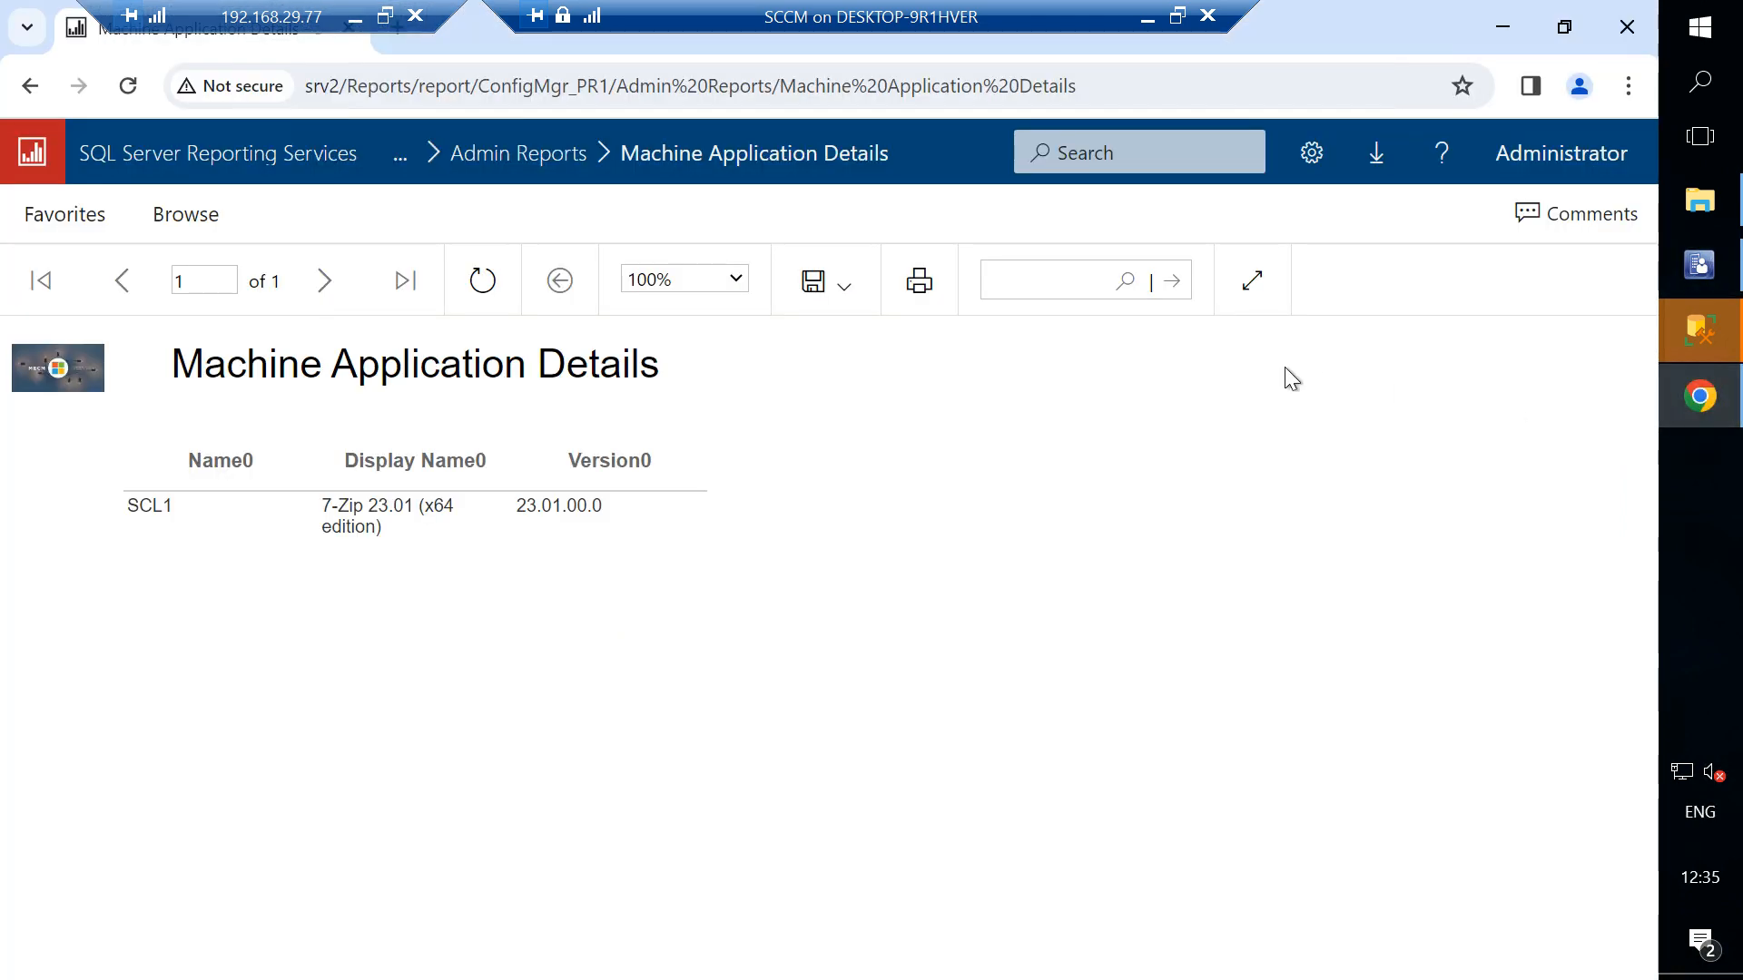
{"action": "left_click", "coordinate": [1626, 25]}
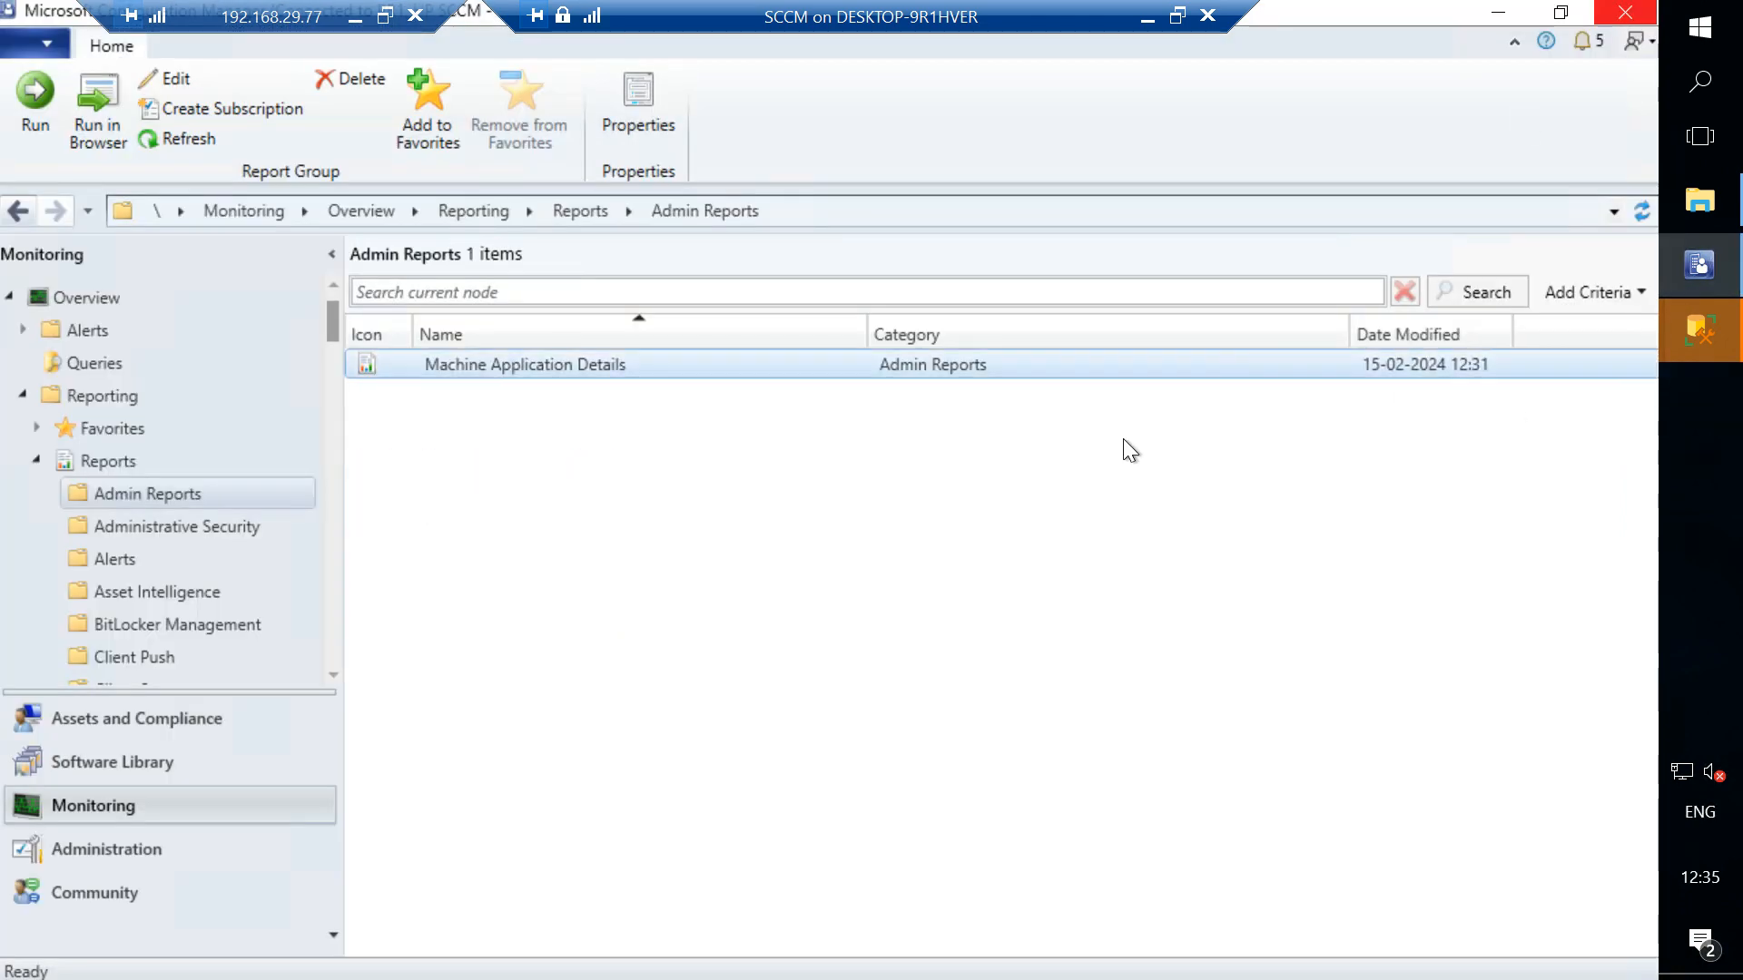
- Run the Machine Application Details report in the console to review its output, then close the report viewer
{"action": "double_click", "coordinate": [977, 363]}
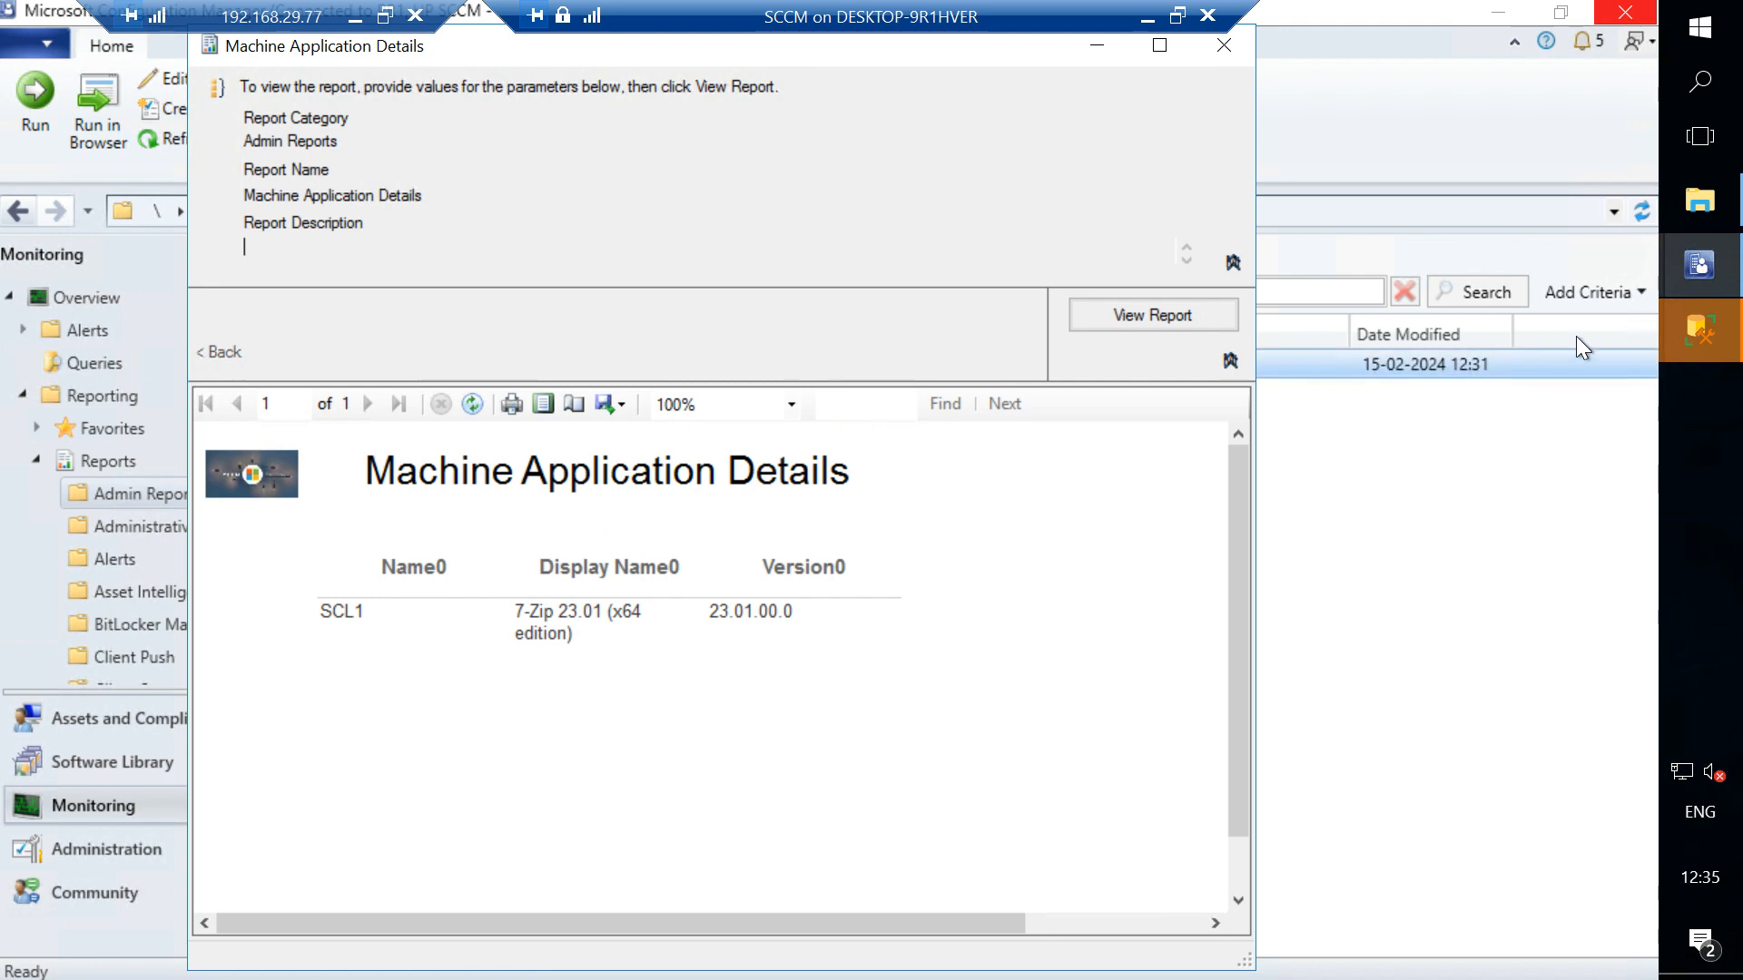
{"action": "left_click", "coordinate": [1145, 15]}
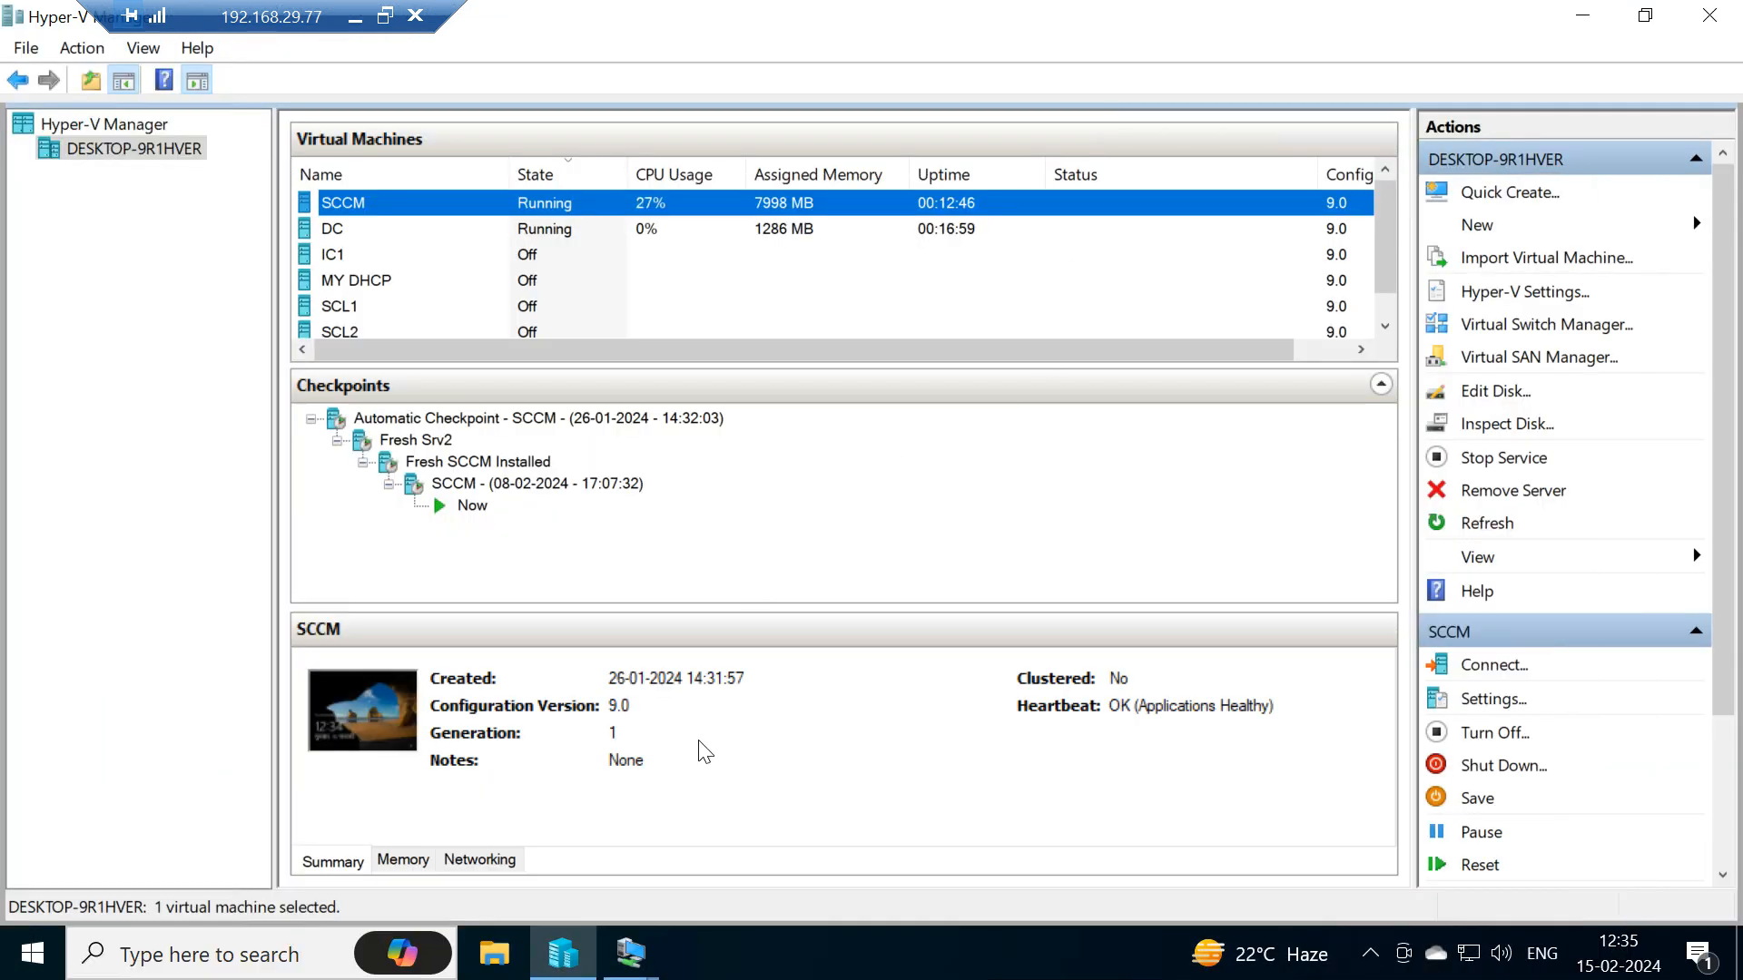
{"action": "left_click", "coordinate": [626, 962]}
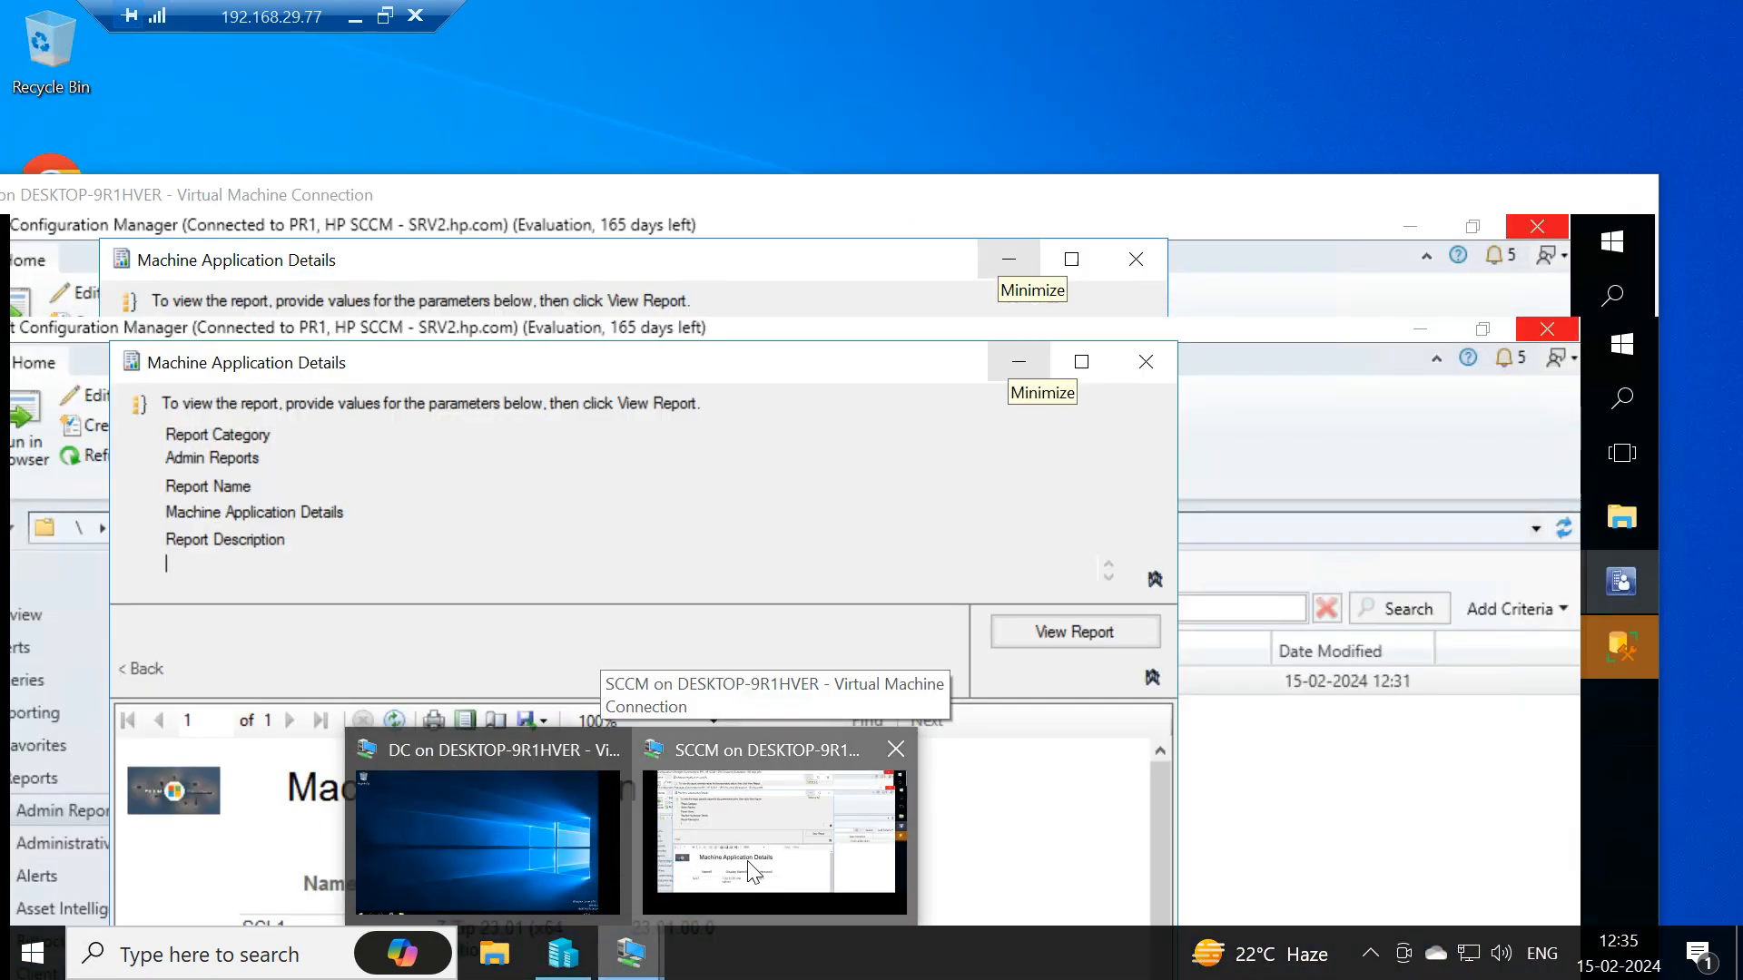
{"action": "left_click", "coordinate": [750, 873]}
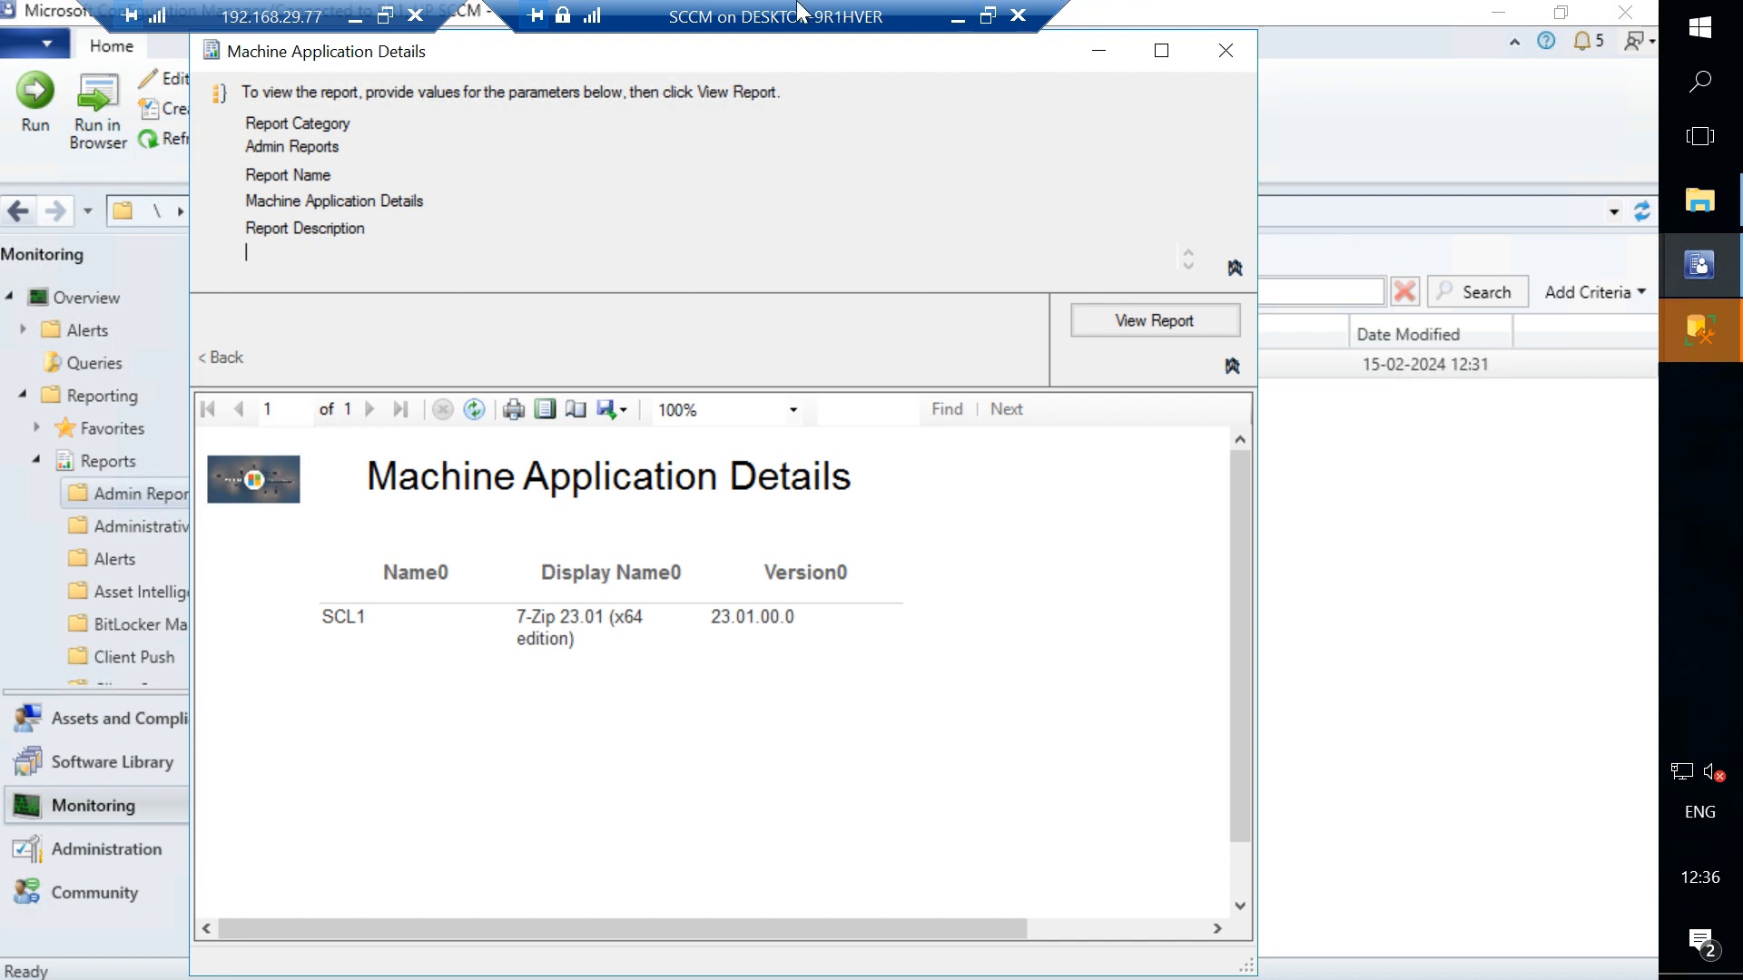
{"action": "left_click_drag", "start_coordinate": [797, 11], "coordinate": [967, 11]}
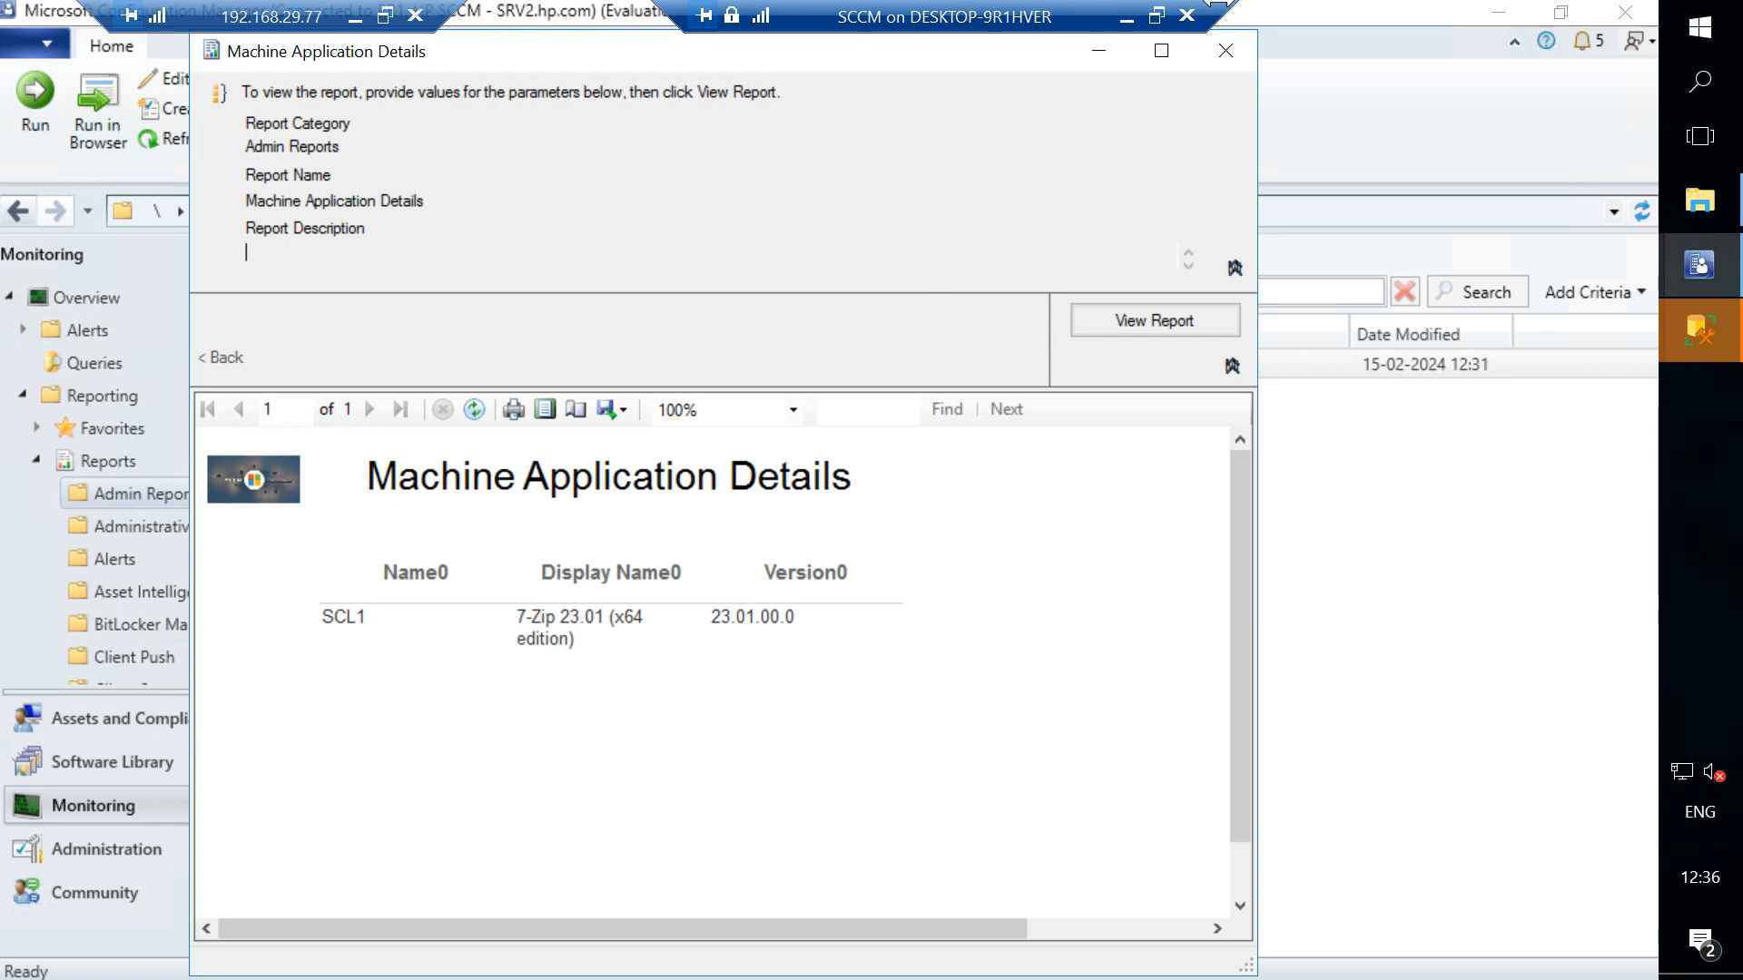
{"action": "left_click_drag", "start_coordinate": [1218, 3], "coordinate": [1140, 2]}
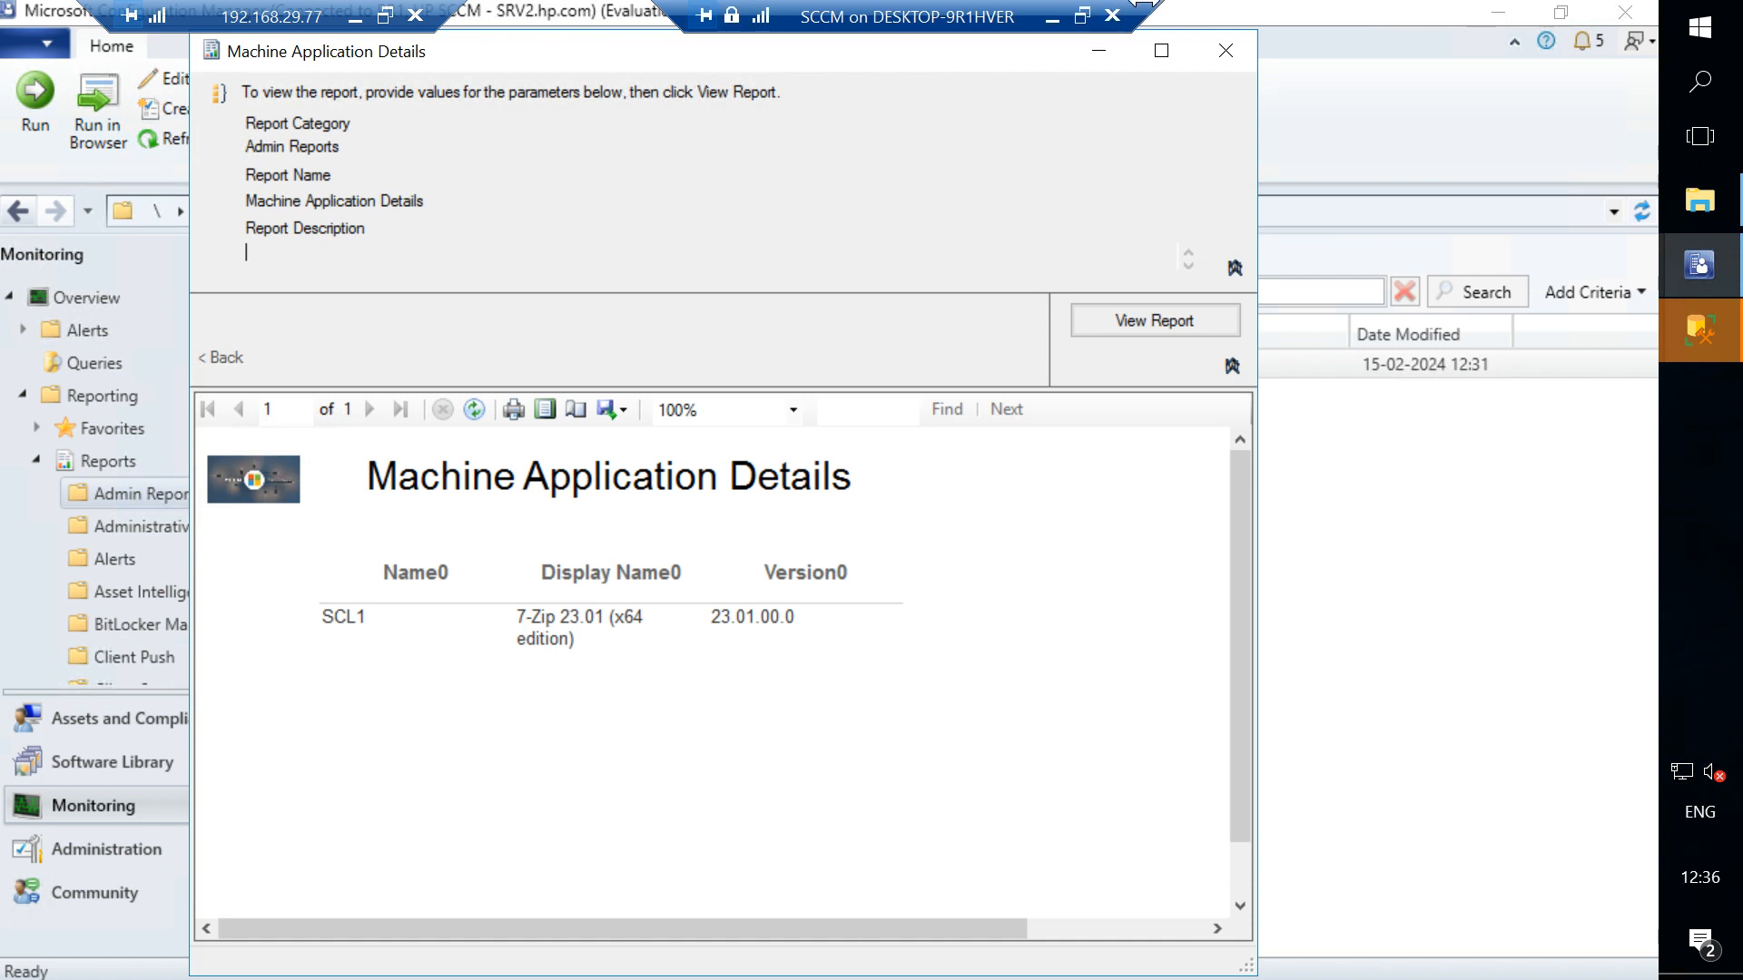
{"action": "left_click_drag", "start_coordinate": [933, 5], "coordinate": [834, 4]}
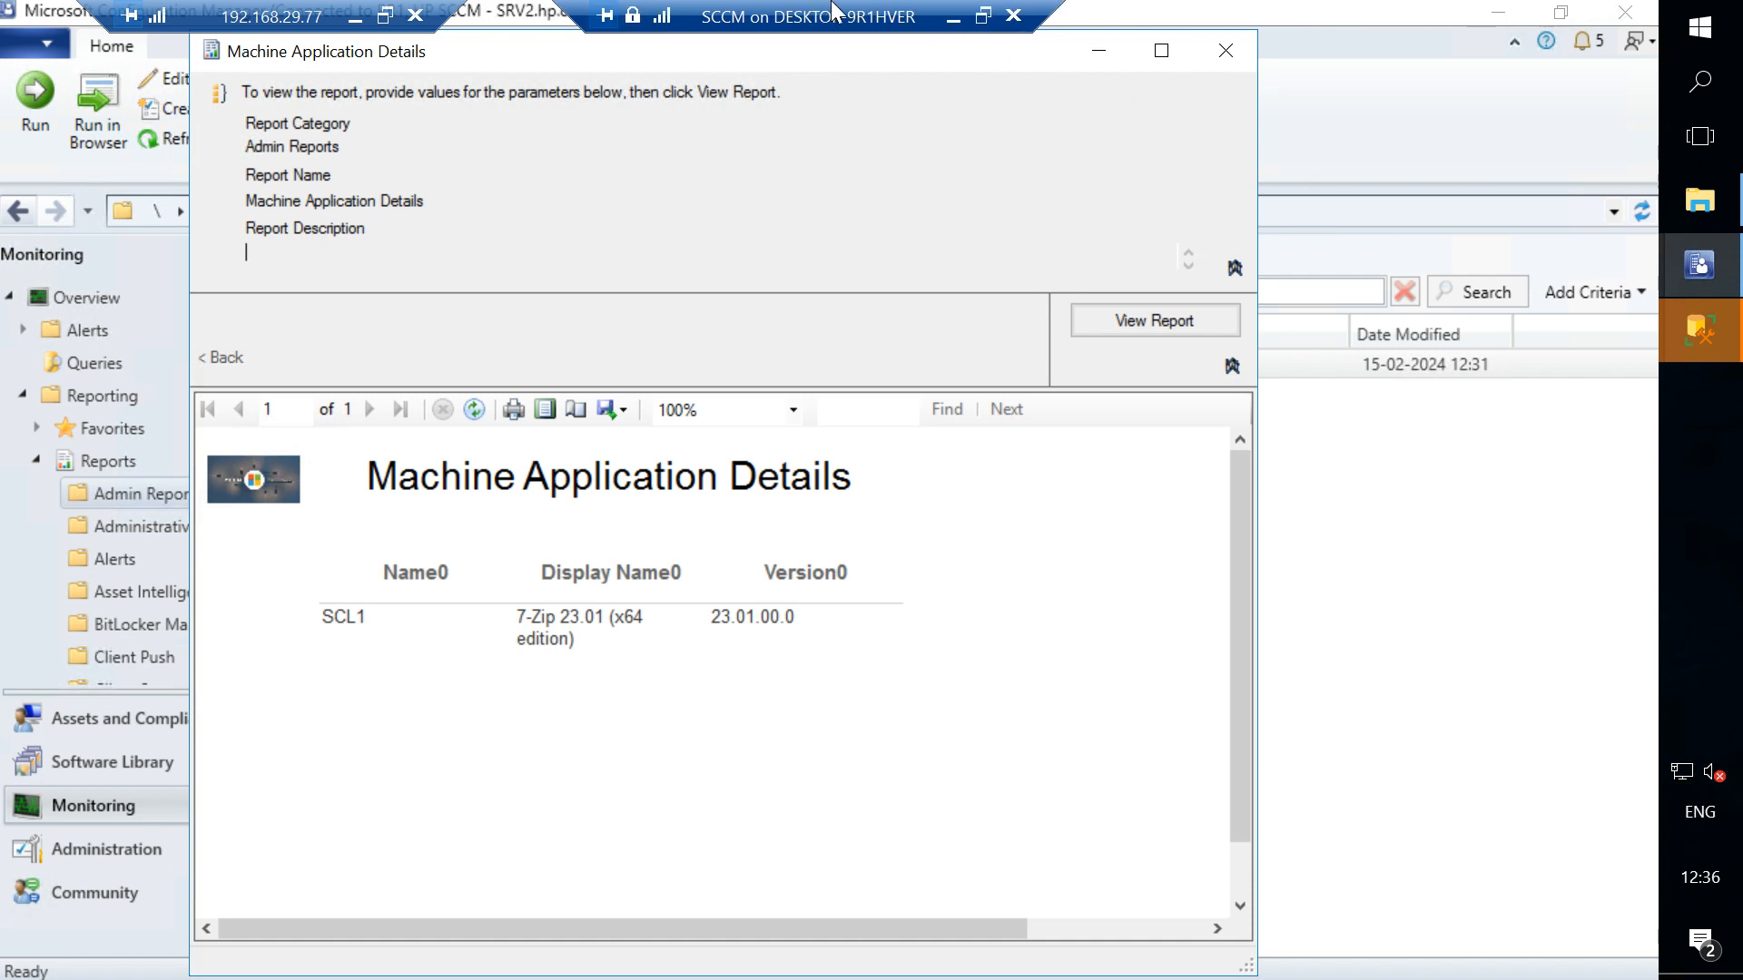
{"action": "left_click", "coordinate": [1222, 52]}
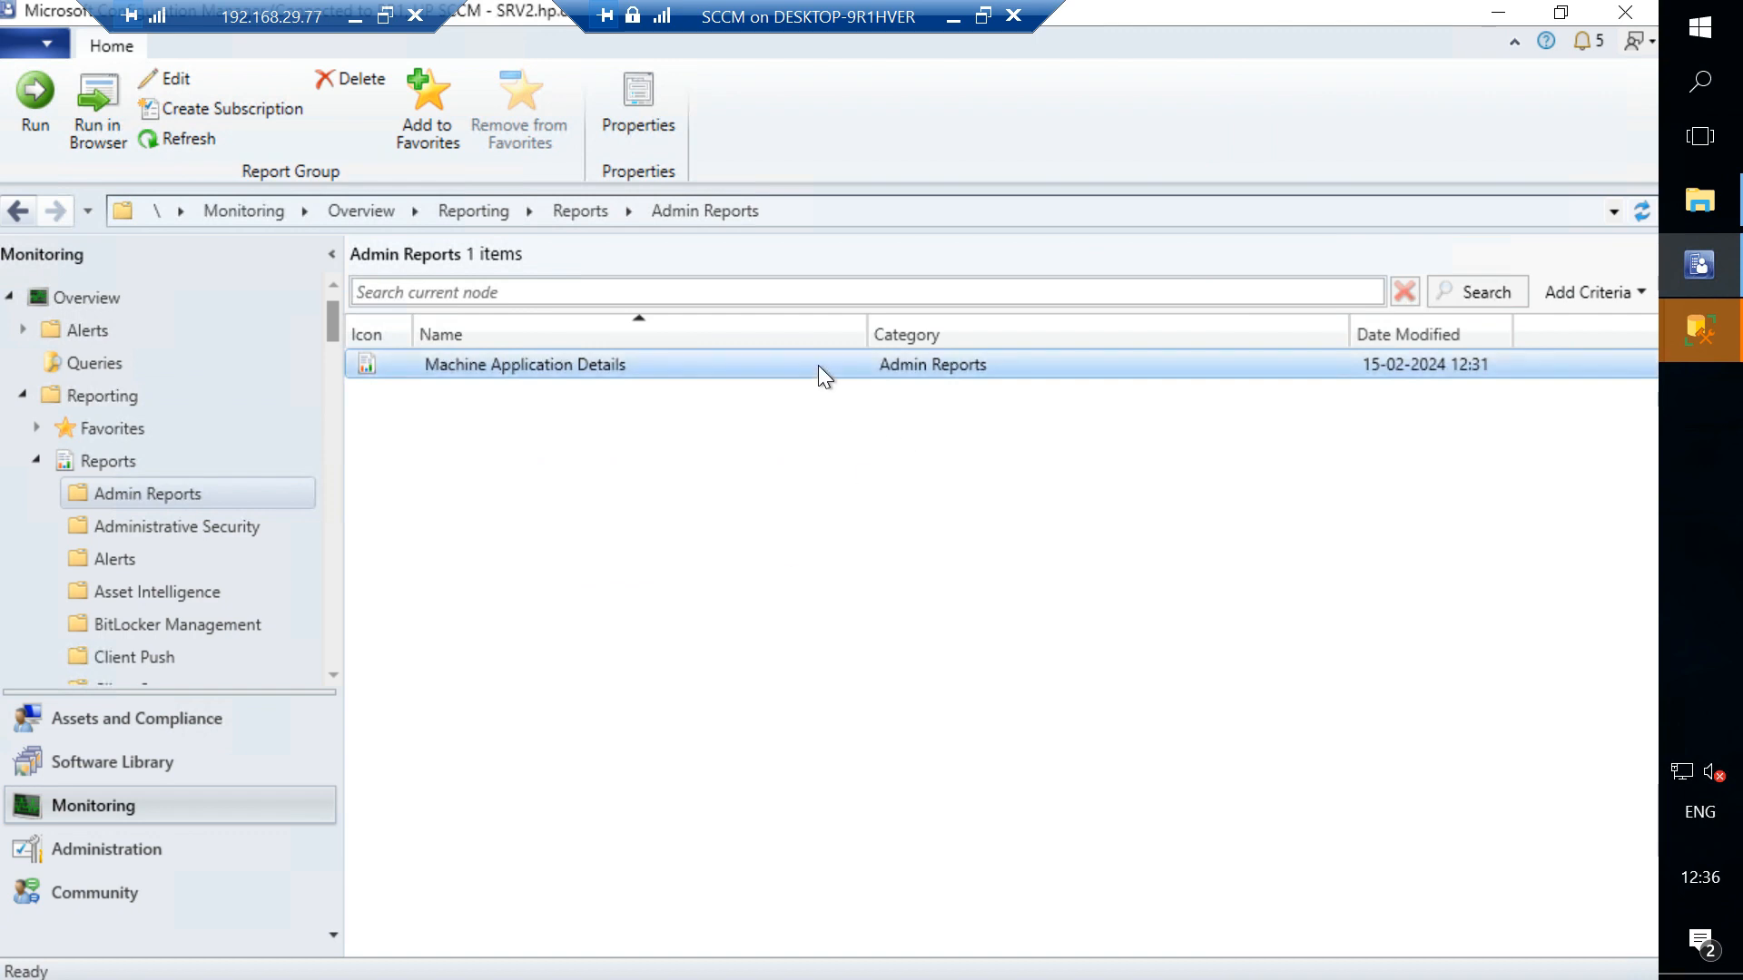
{"action": "left_click", "coordinate": [104, 361]}
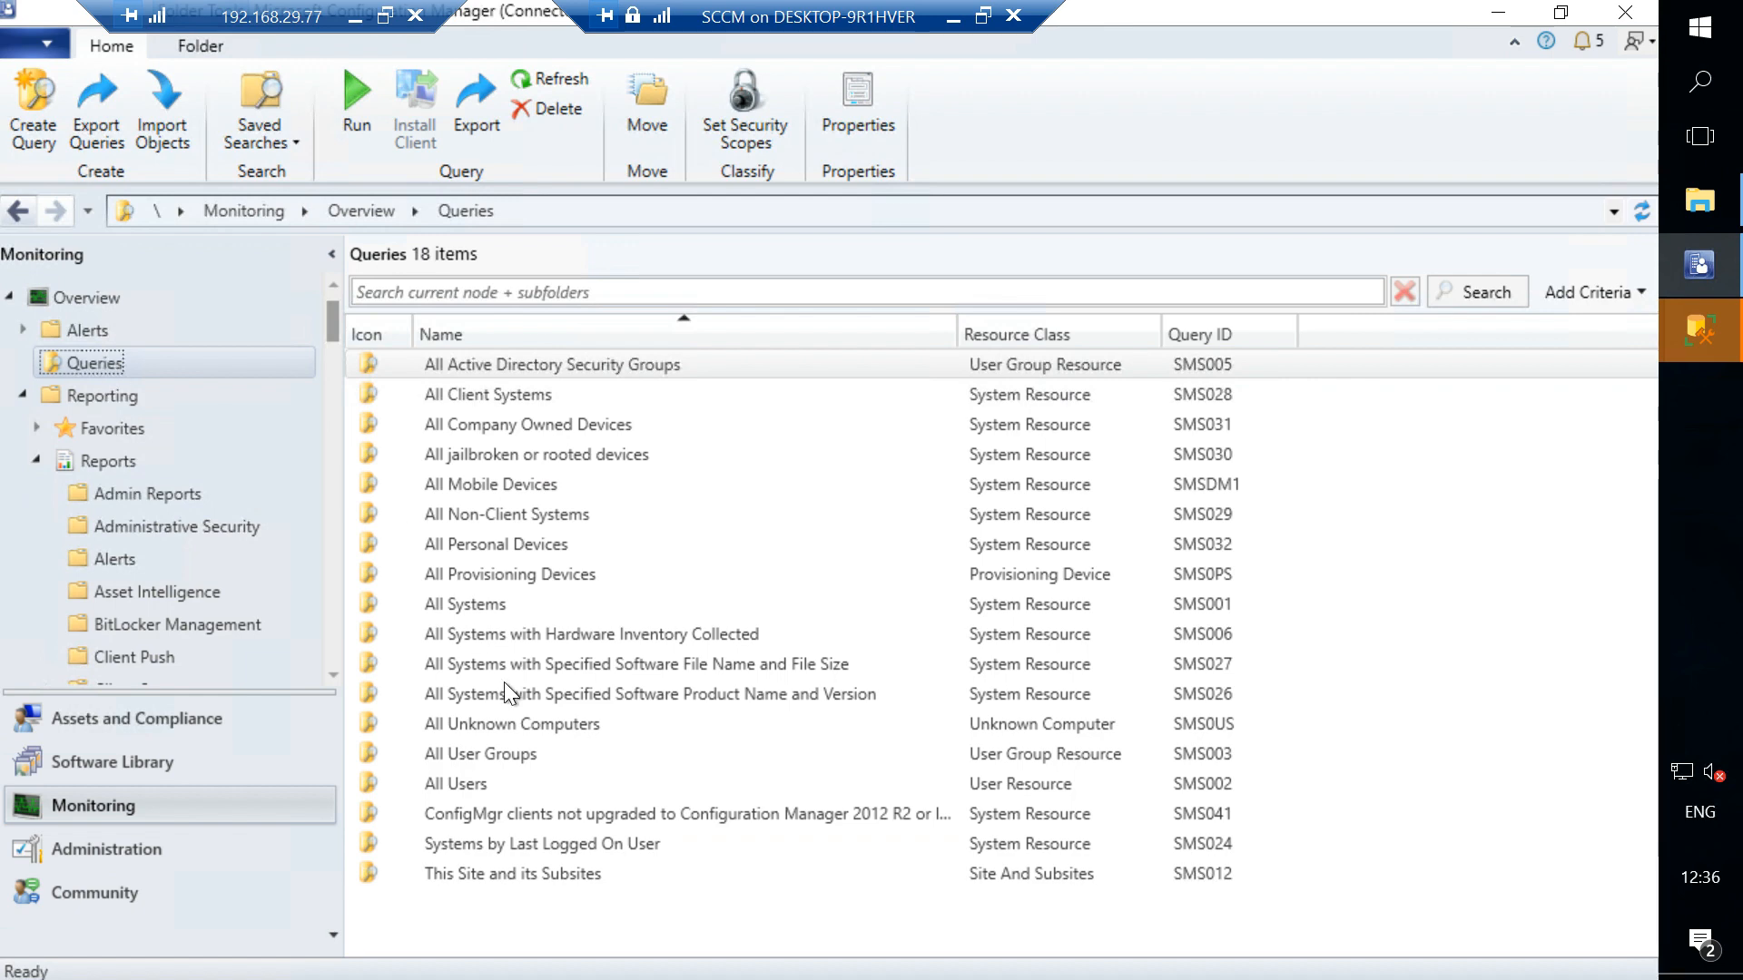
{"action": "right_click", "coordinate": [147, 357]}
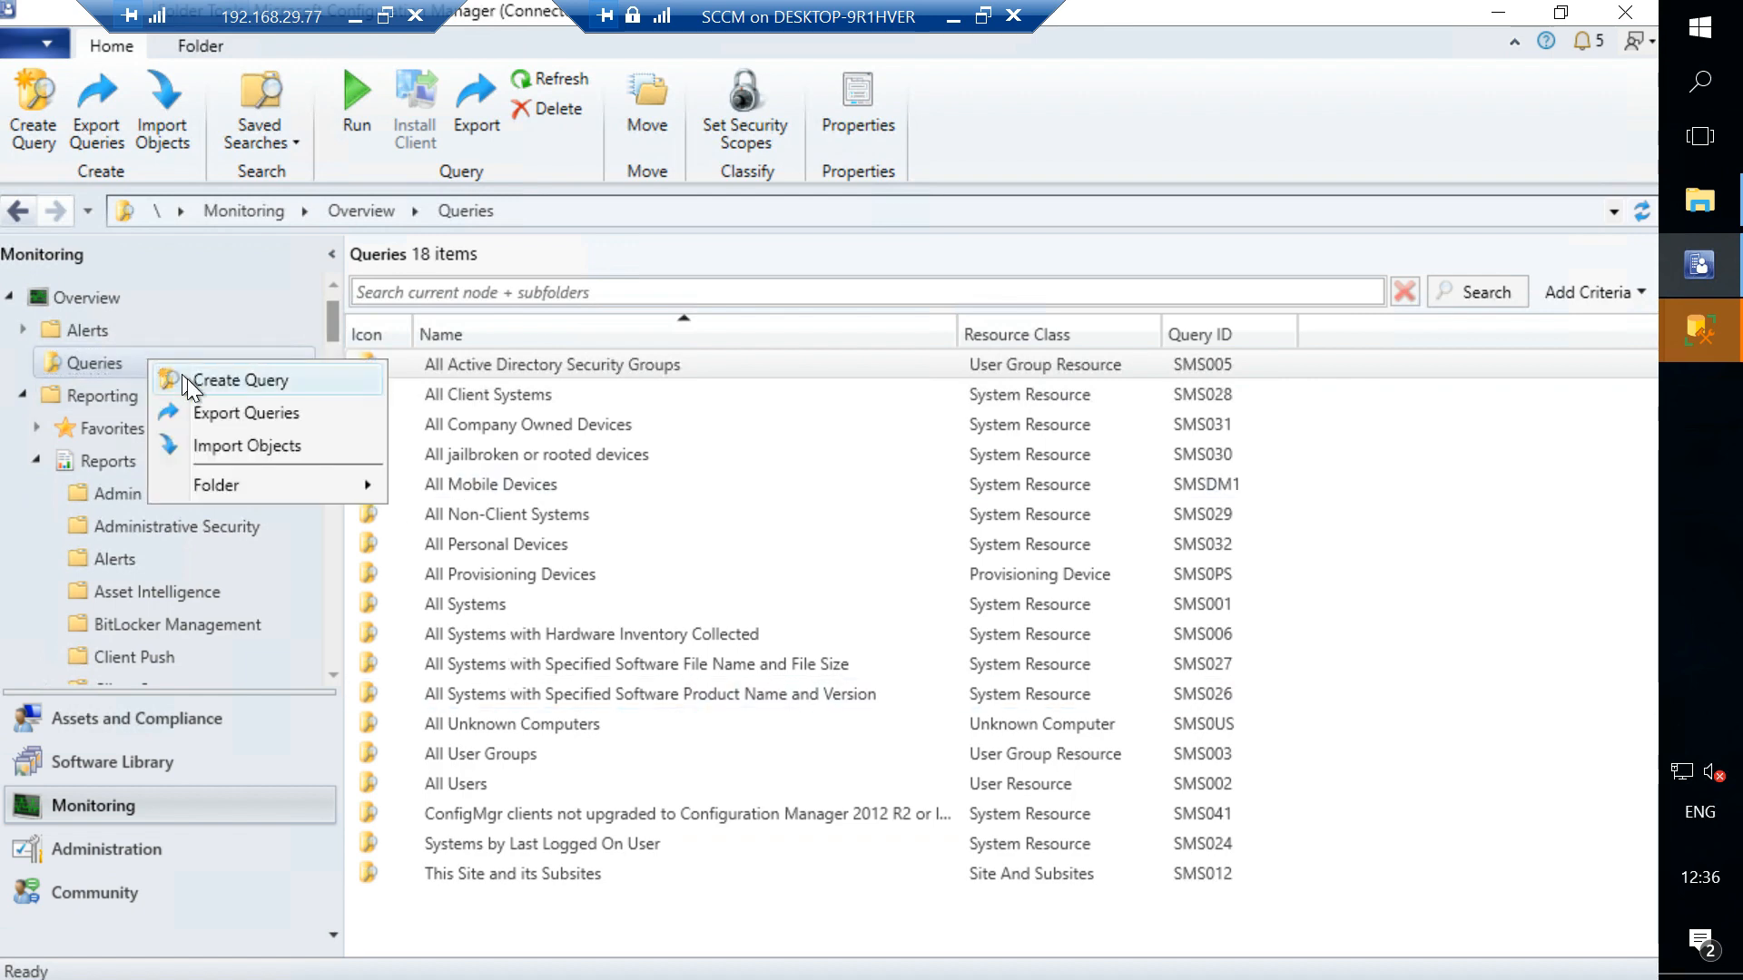
{"action": "left_click", "coordinate": [187, 379]}
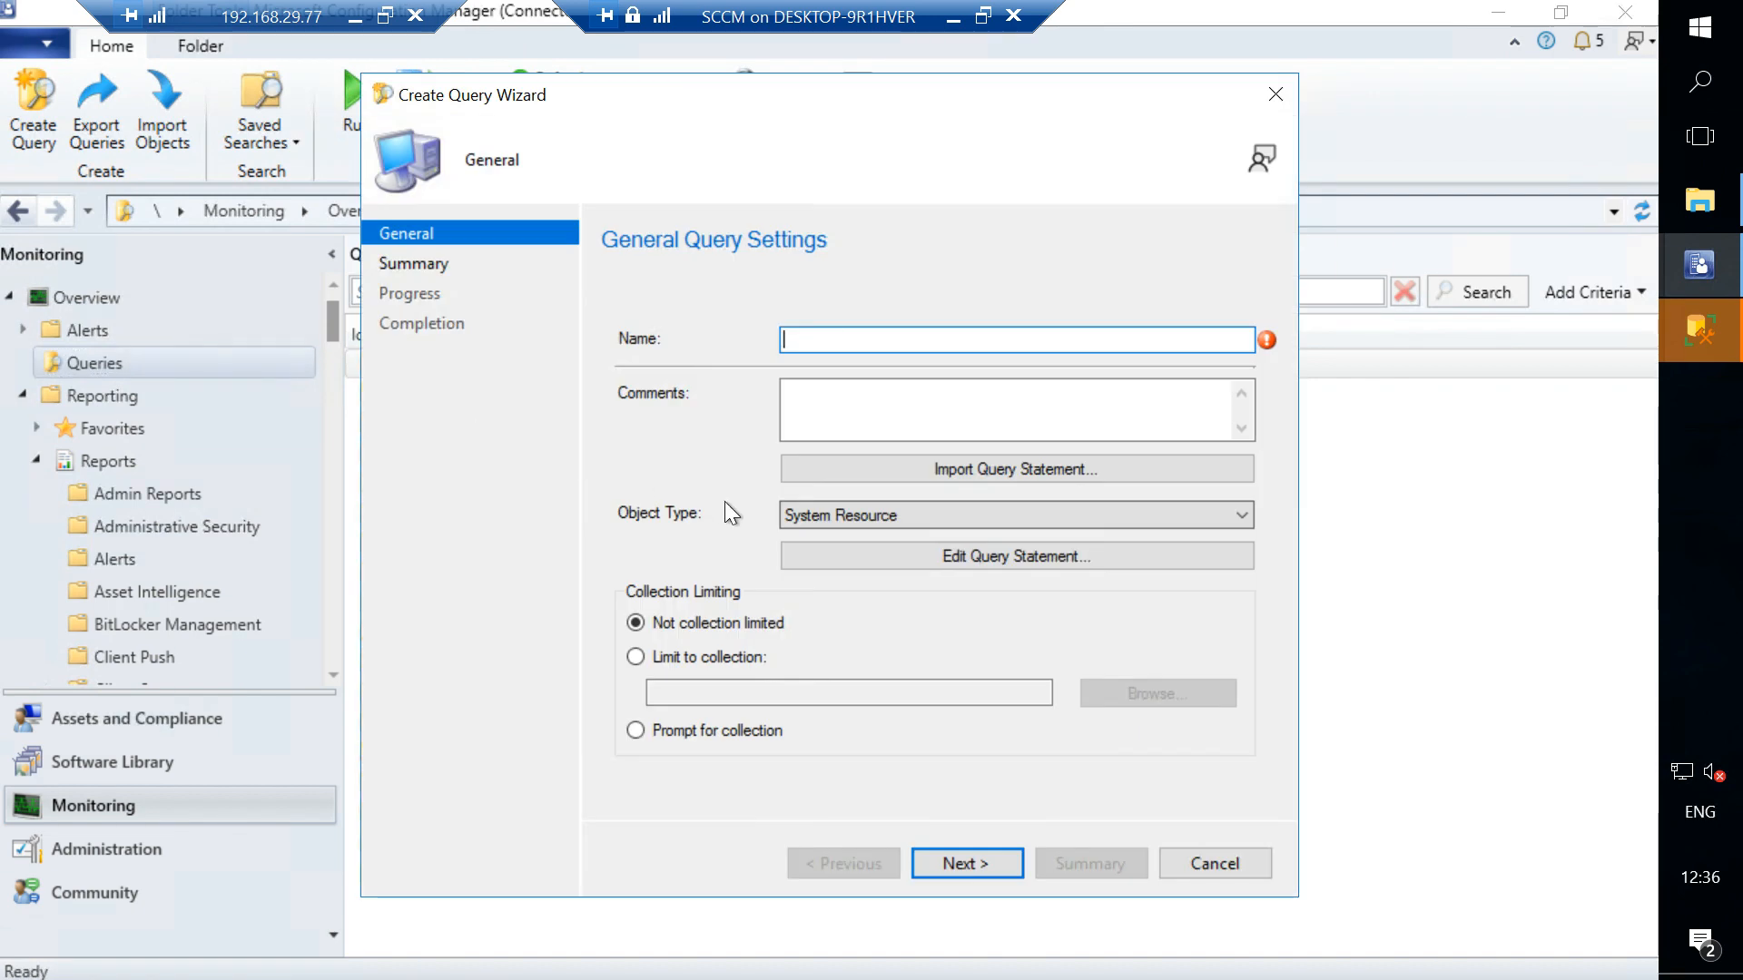
{"action": "left_click", "coordinate": [897, 557]}
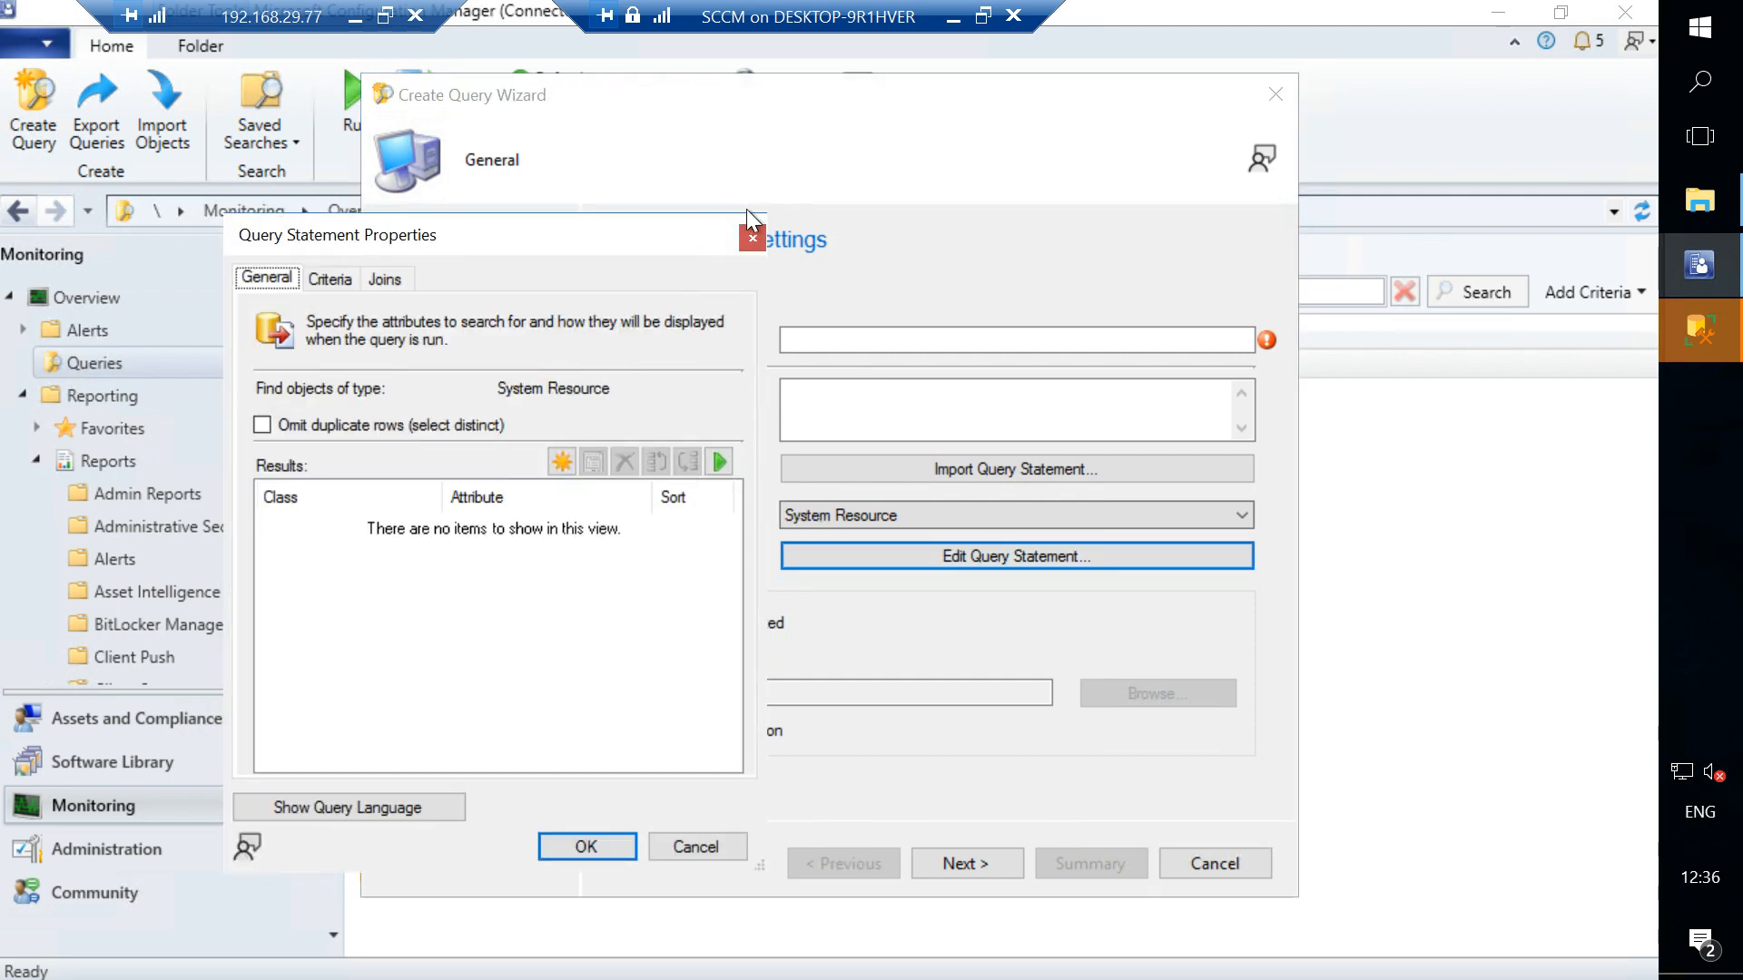
{"action": "left_click", "coordinate": [751, 238]}
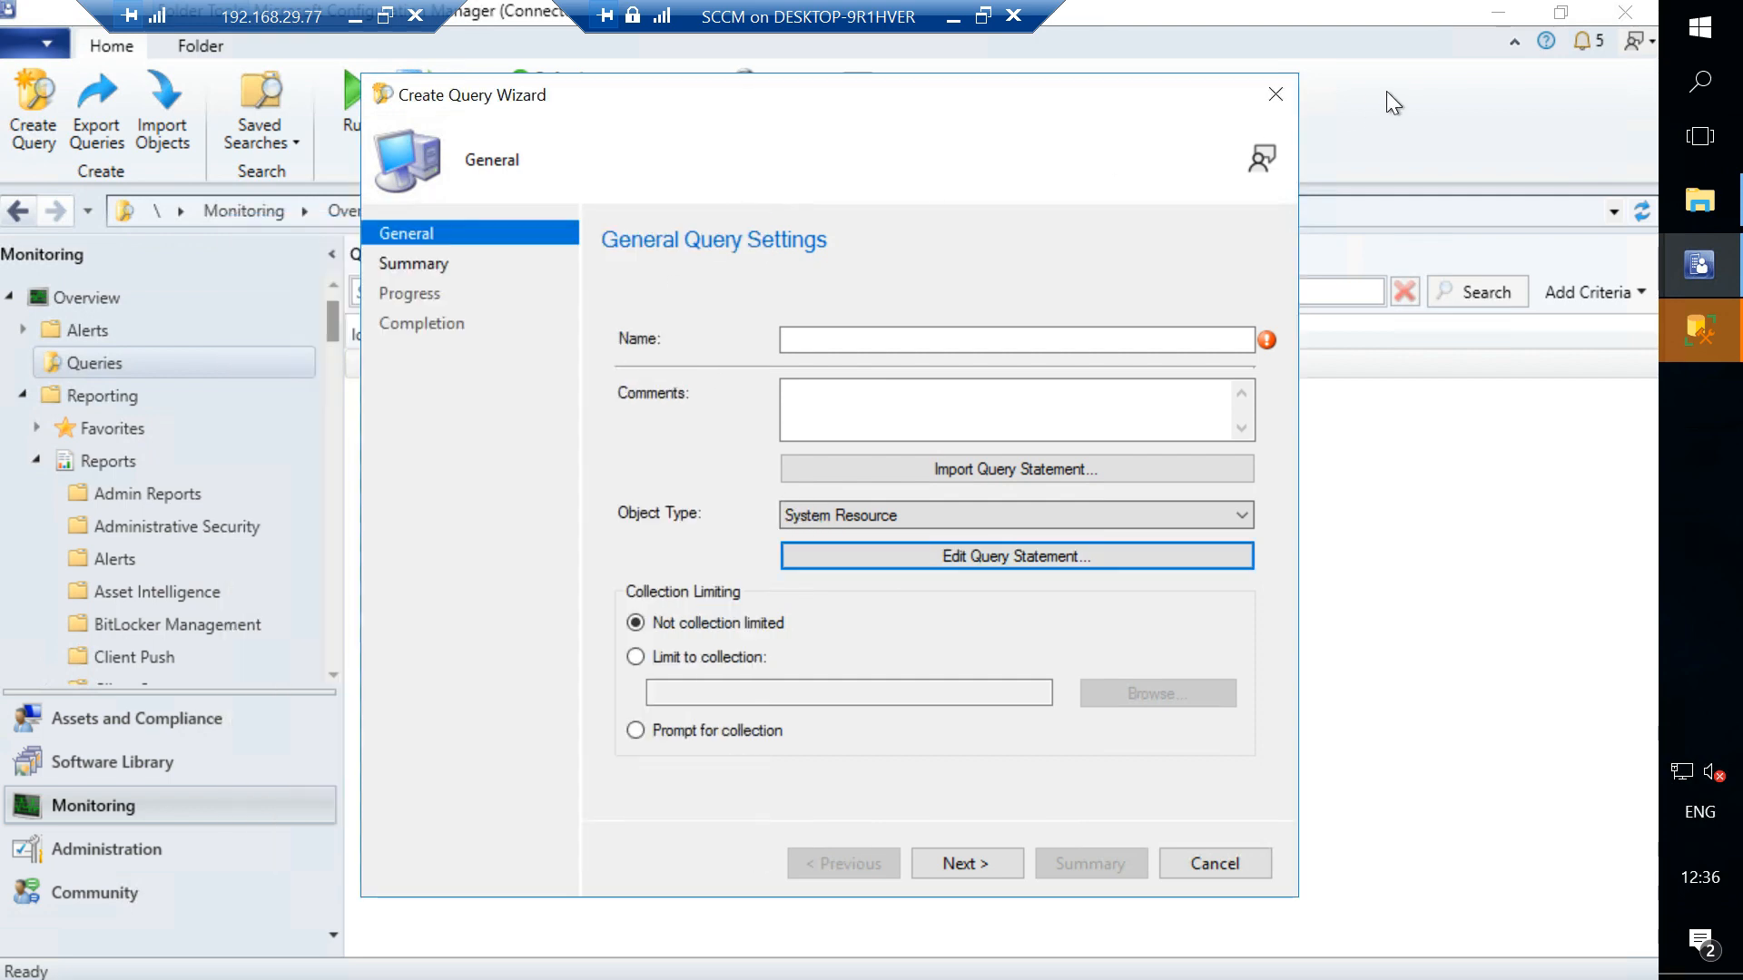
{"action": "left_click", "coordinate": [1271, 96]}
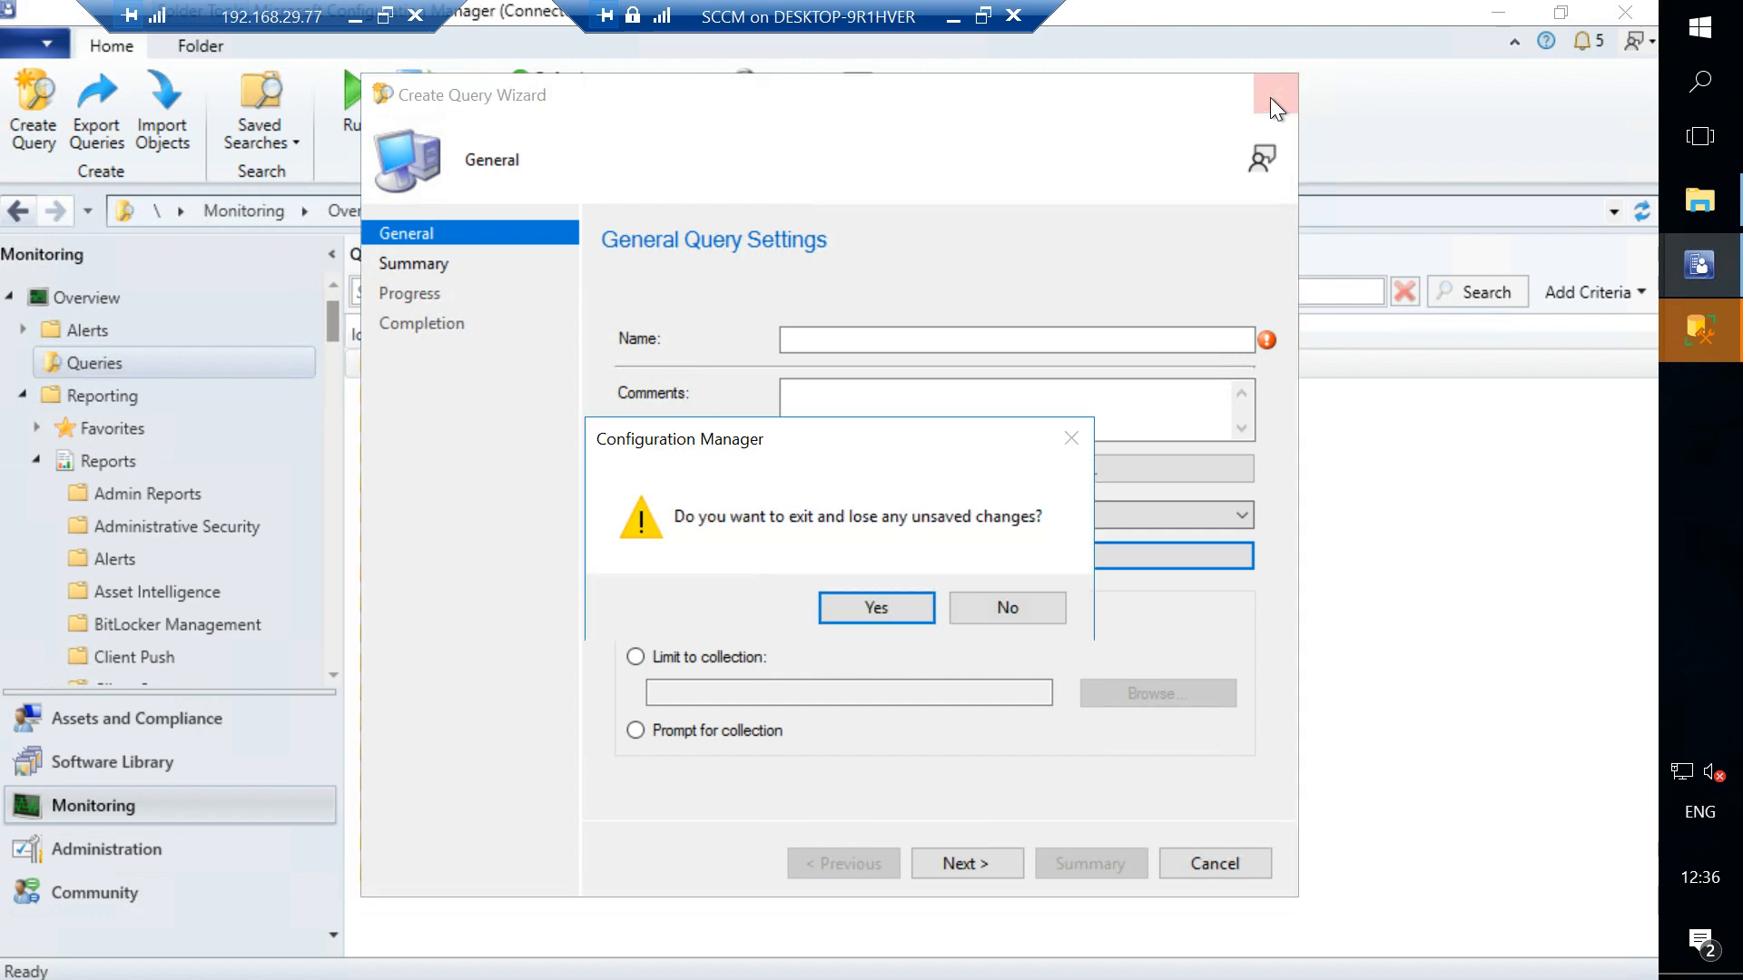
{"action": "left_click", "coordinate": [877, 608]}
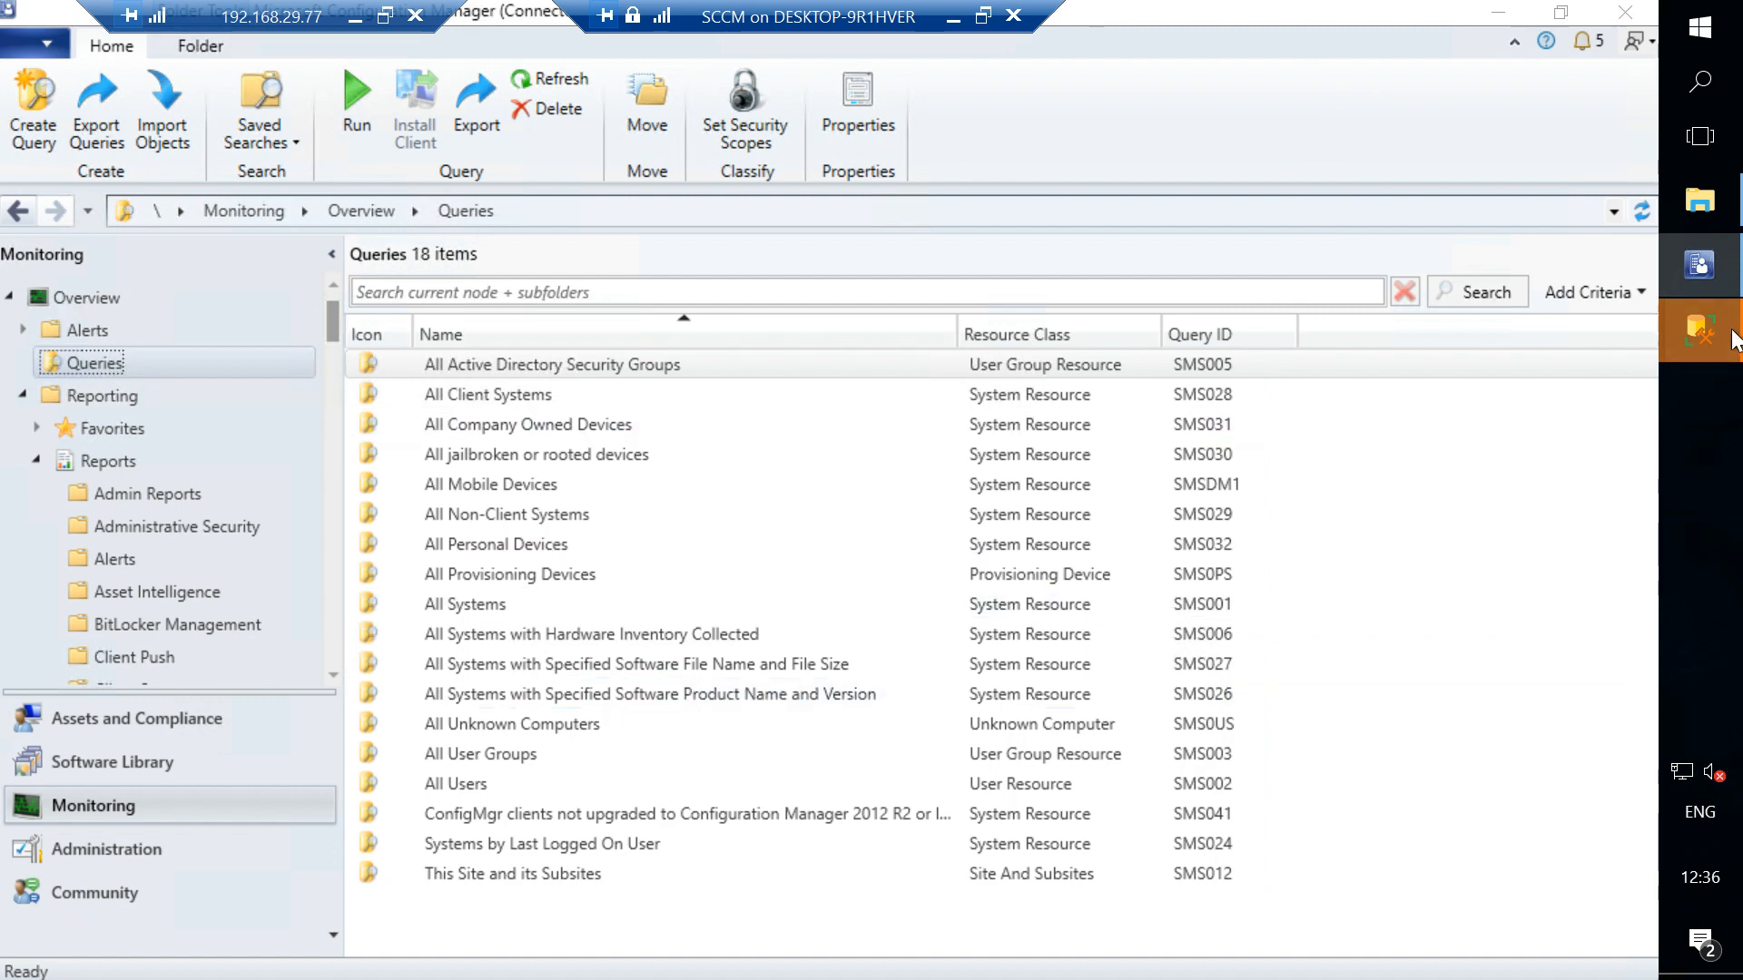
- Close the SSMS windows without saving the query, then close the remote session window
{"action": "mouse_move", "coordinate": [1700, 329]}
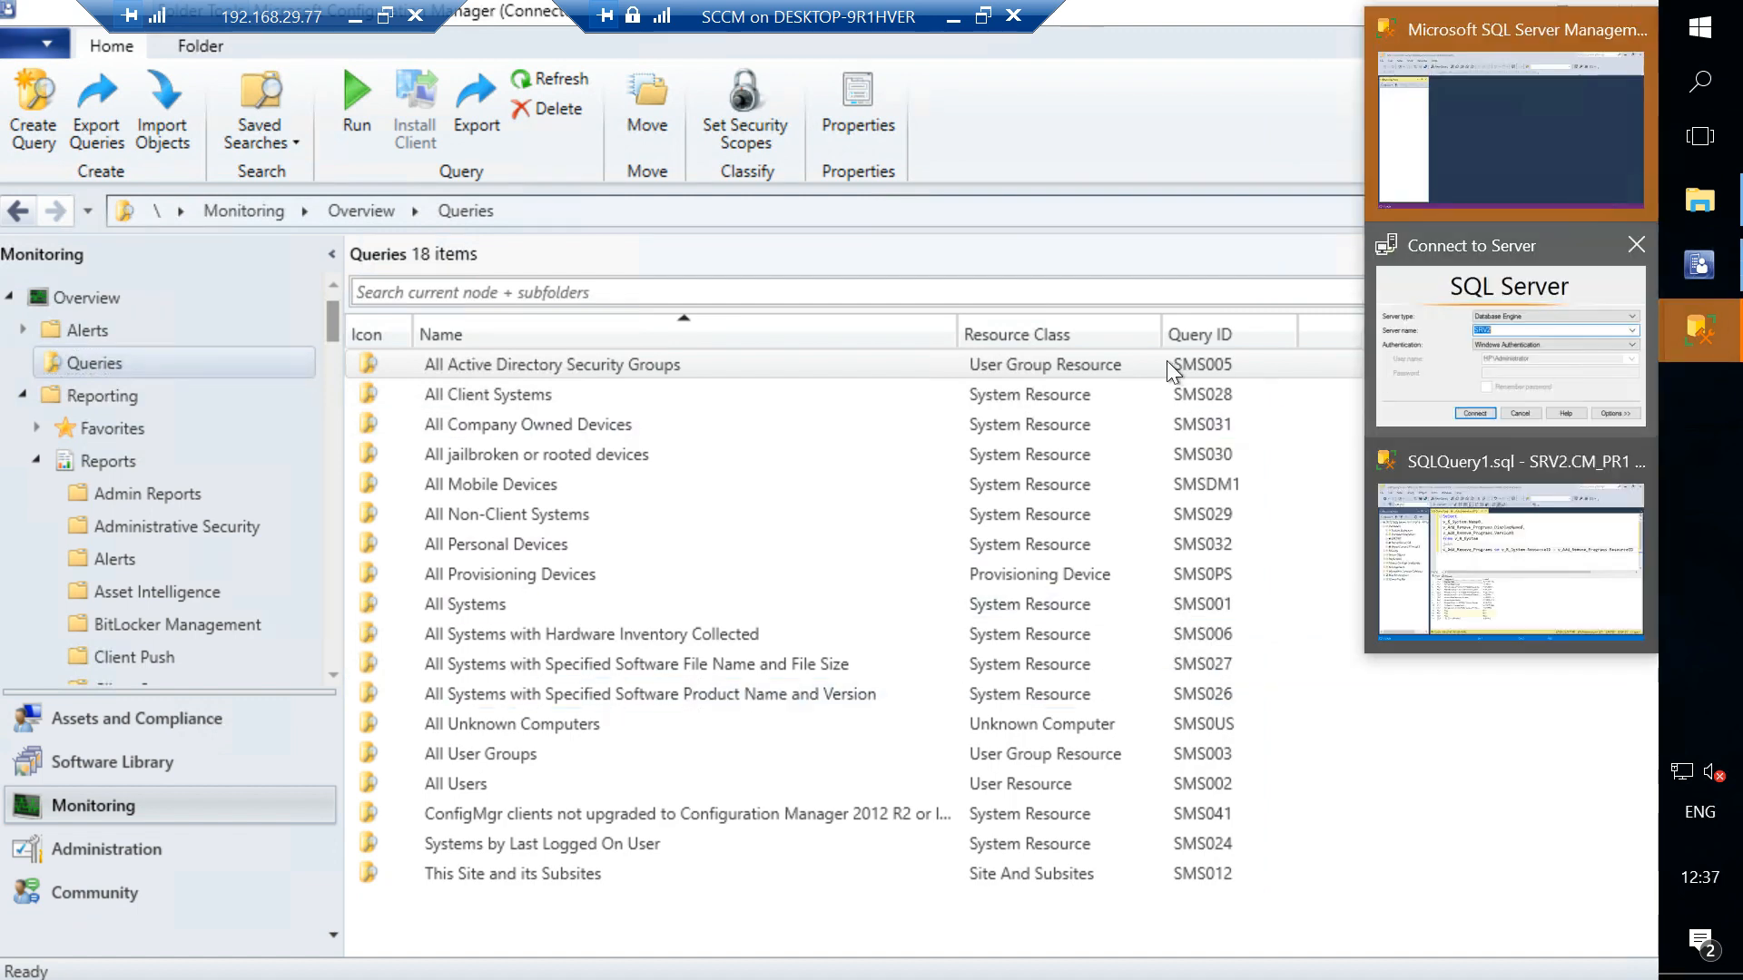
{"action": "left_click", "coordinate": [1539, 339]}
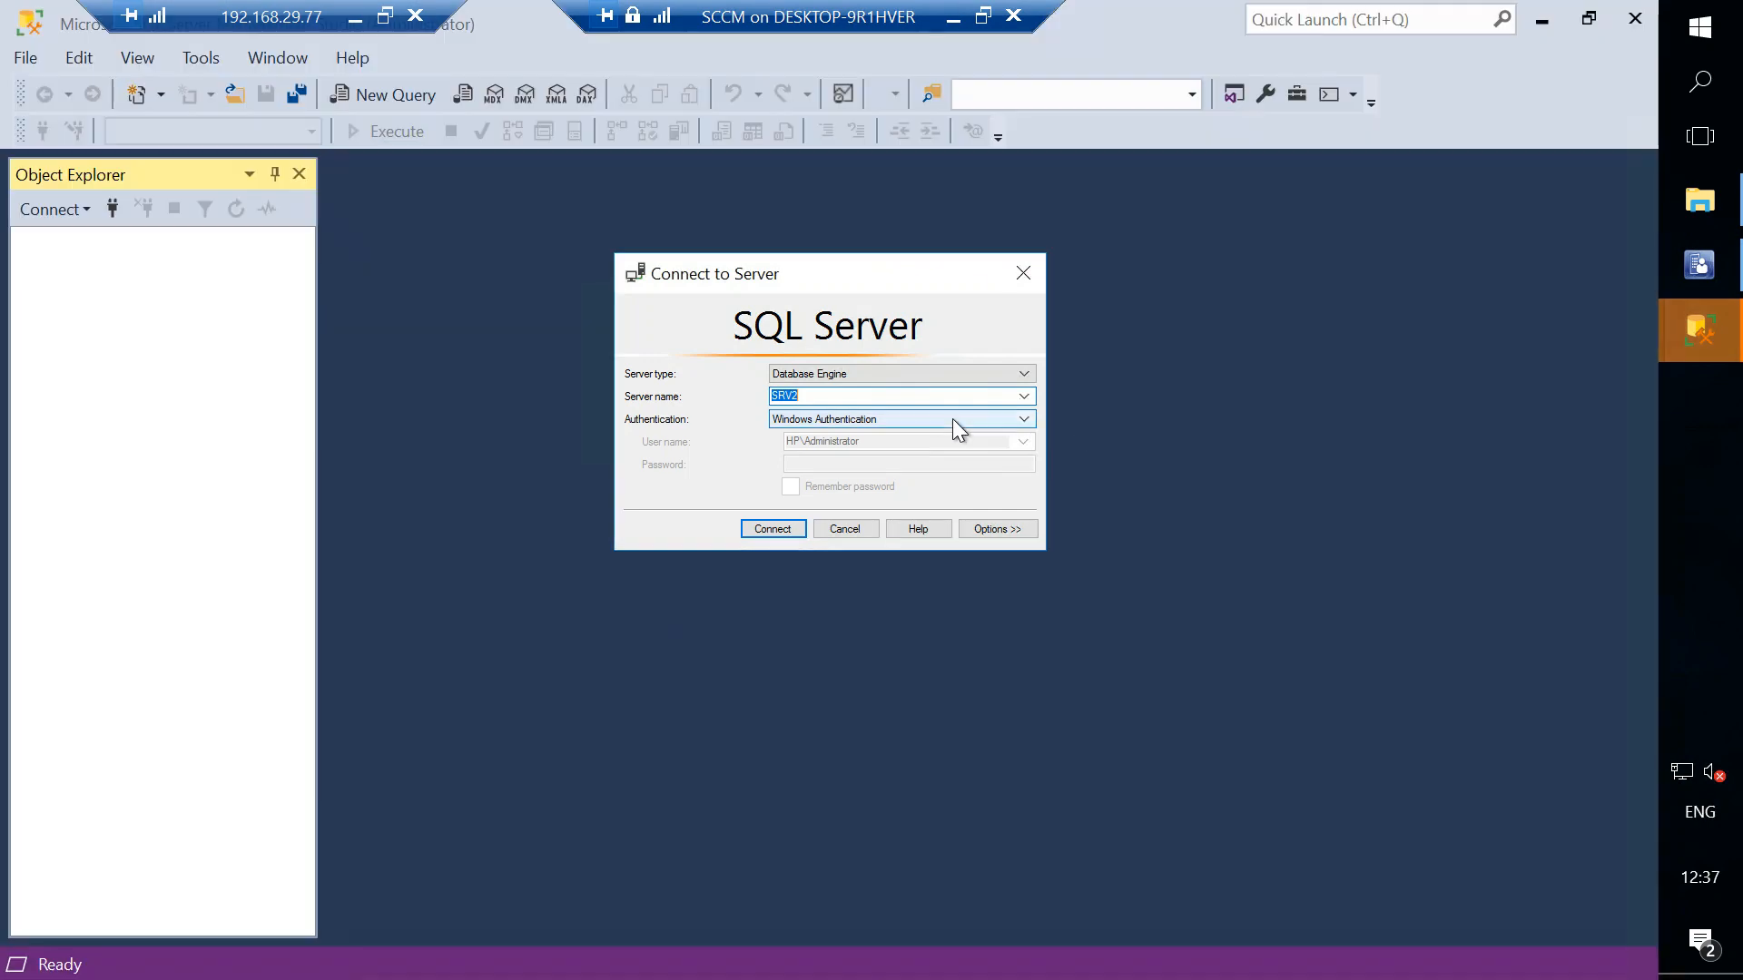
{"action": "left_click", "coordinate": [1030, 269]}
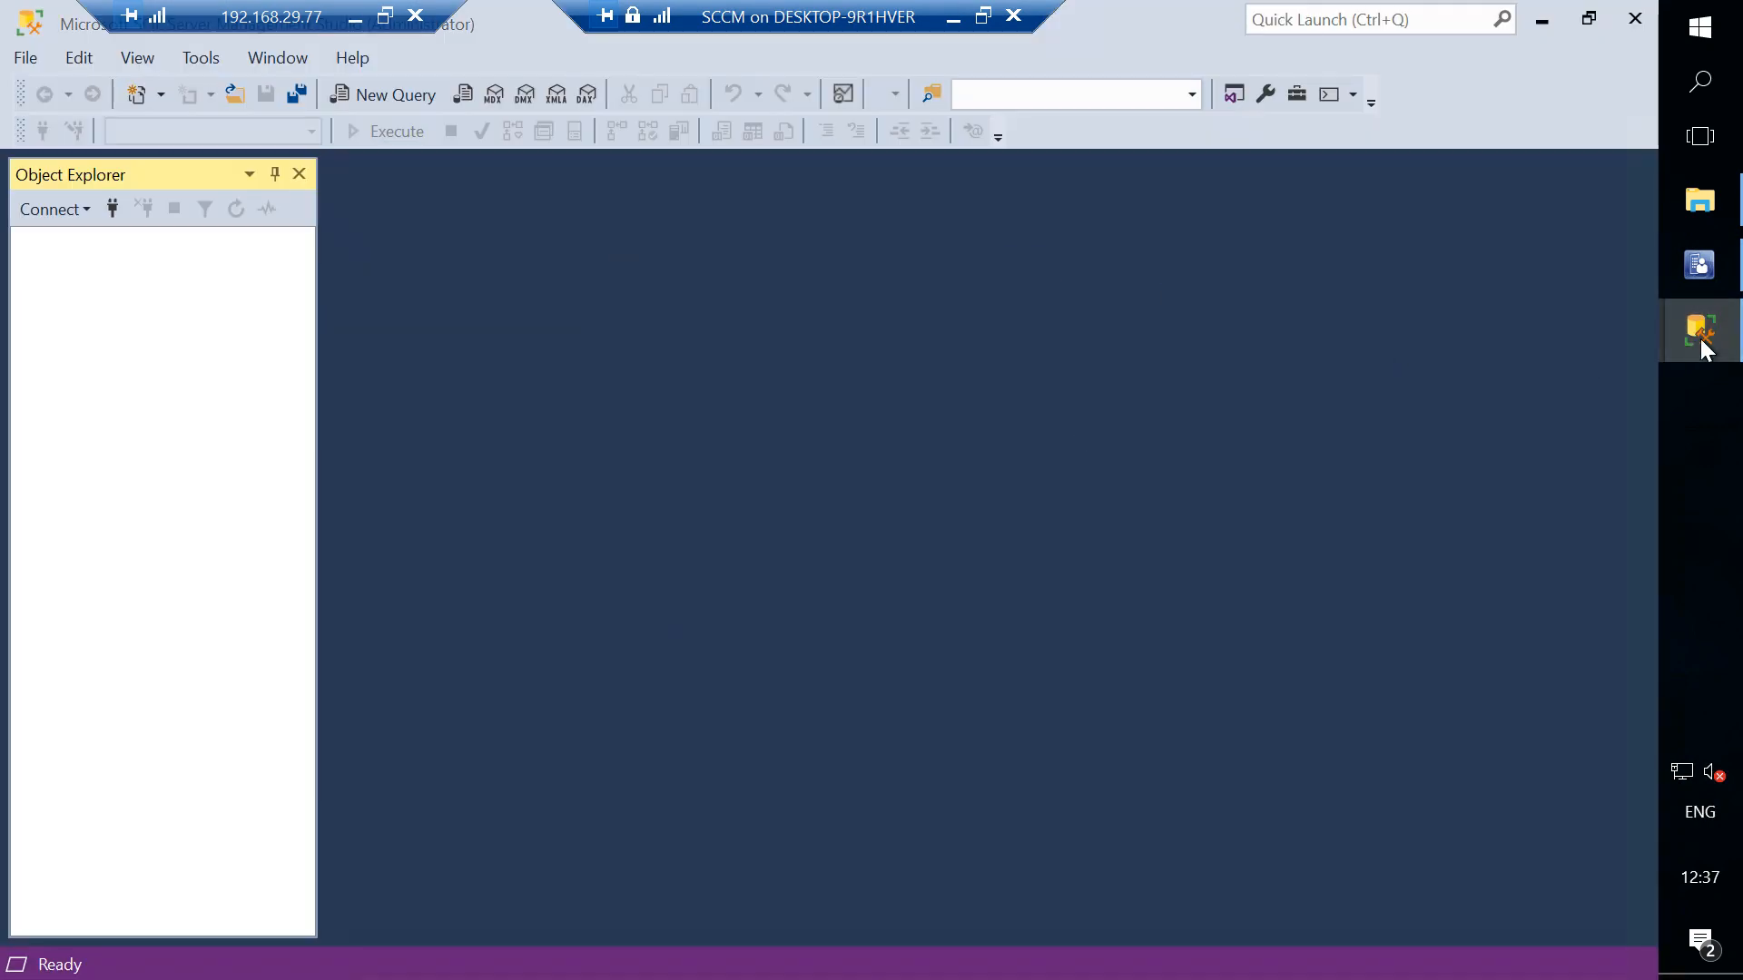
{"action": "mouse_move", "coordinate": [1707, 349]}
{"action": "left_click", "coordinate": [1427, 336]}
{"action": "mouse_move", "coordinate": [1583, 194]}
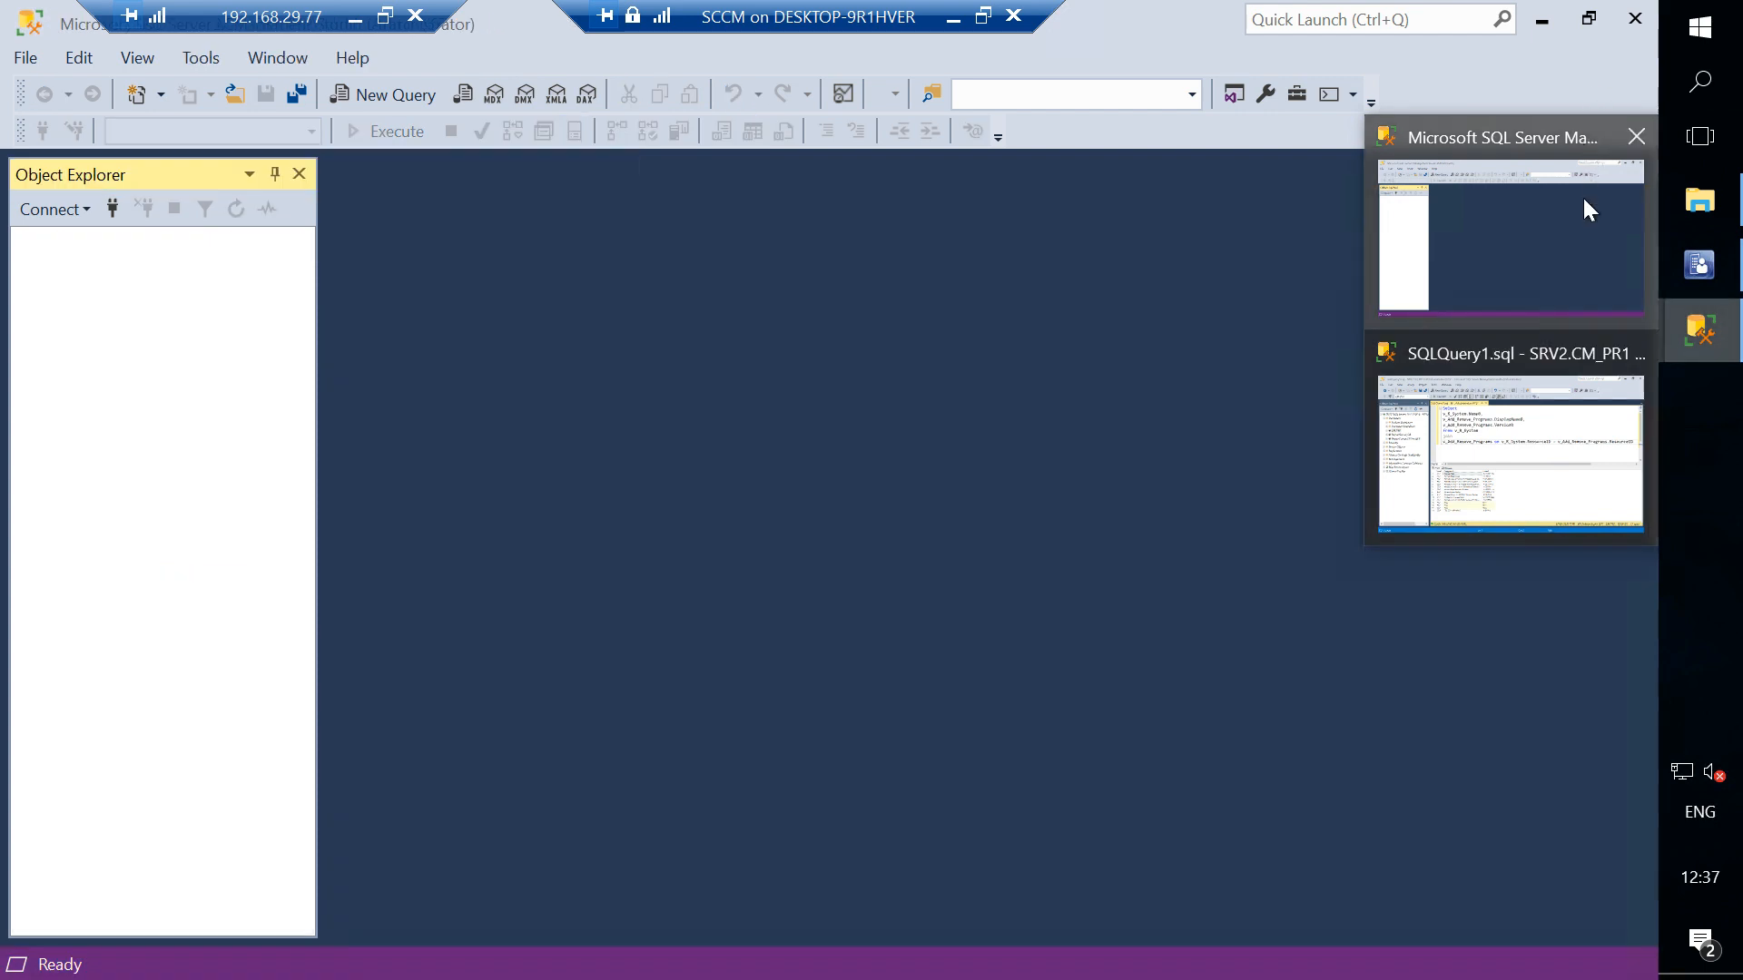
{"action": "left_click", "coordinate": [1637, 138]}
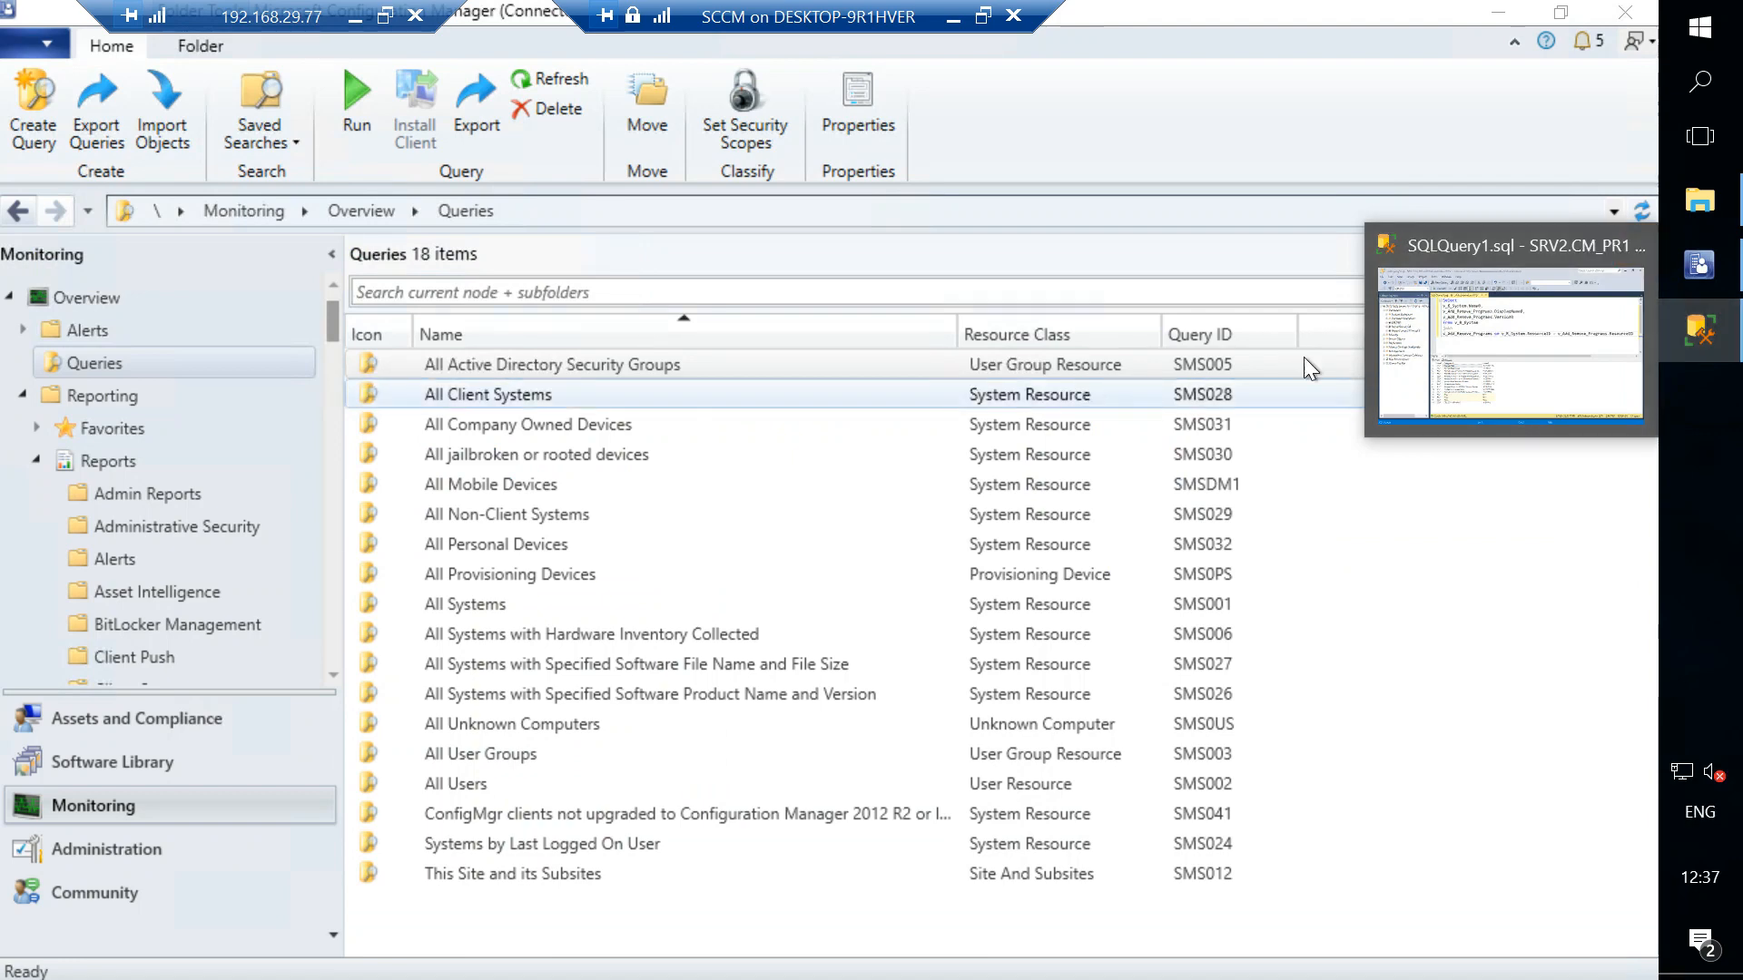
{"action": "left_click", "coordinate": [1635, 245]}
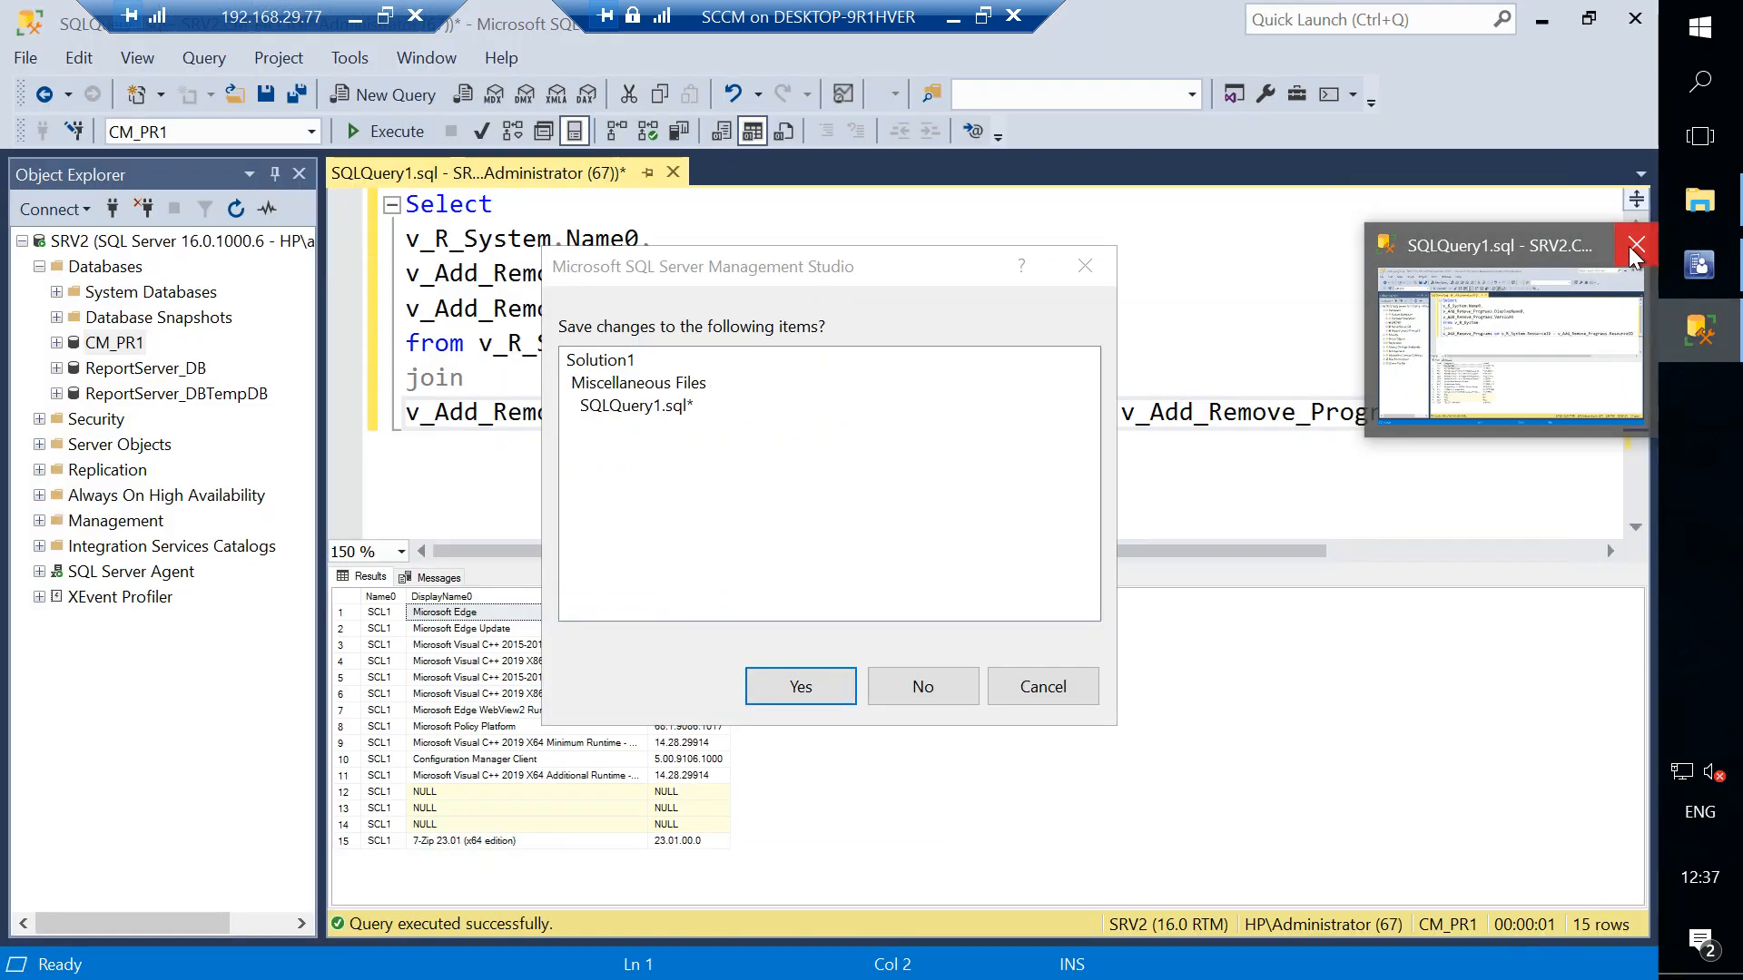
{"action": "left_click", "coordinate": [944, 692]}
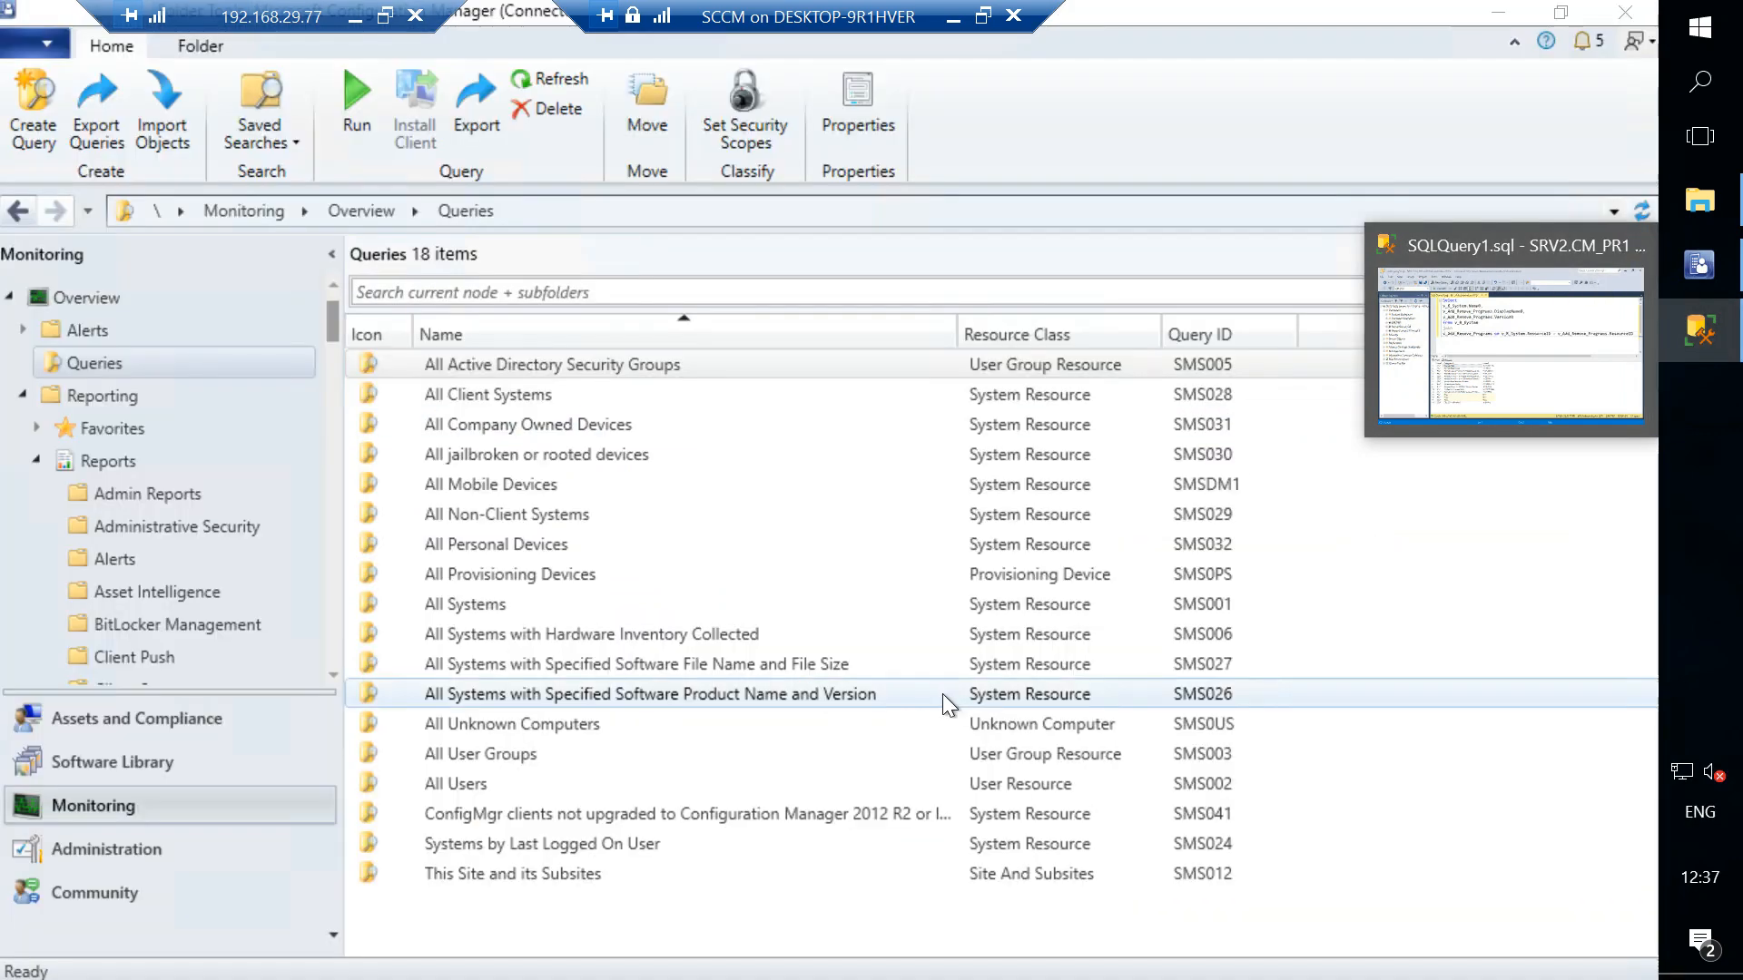
{"action": "left_click", "coordinate": [1636, 239]}
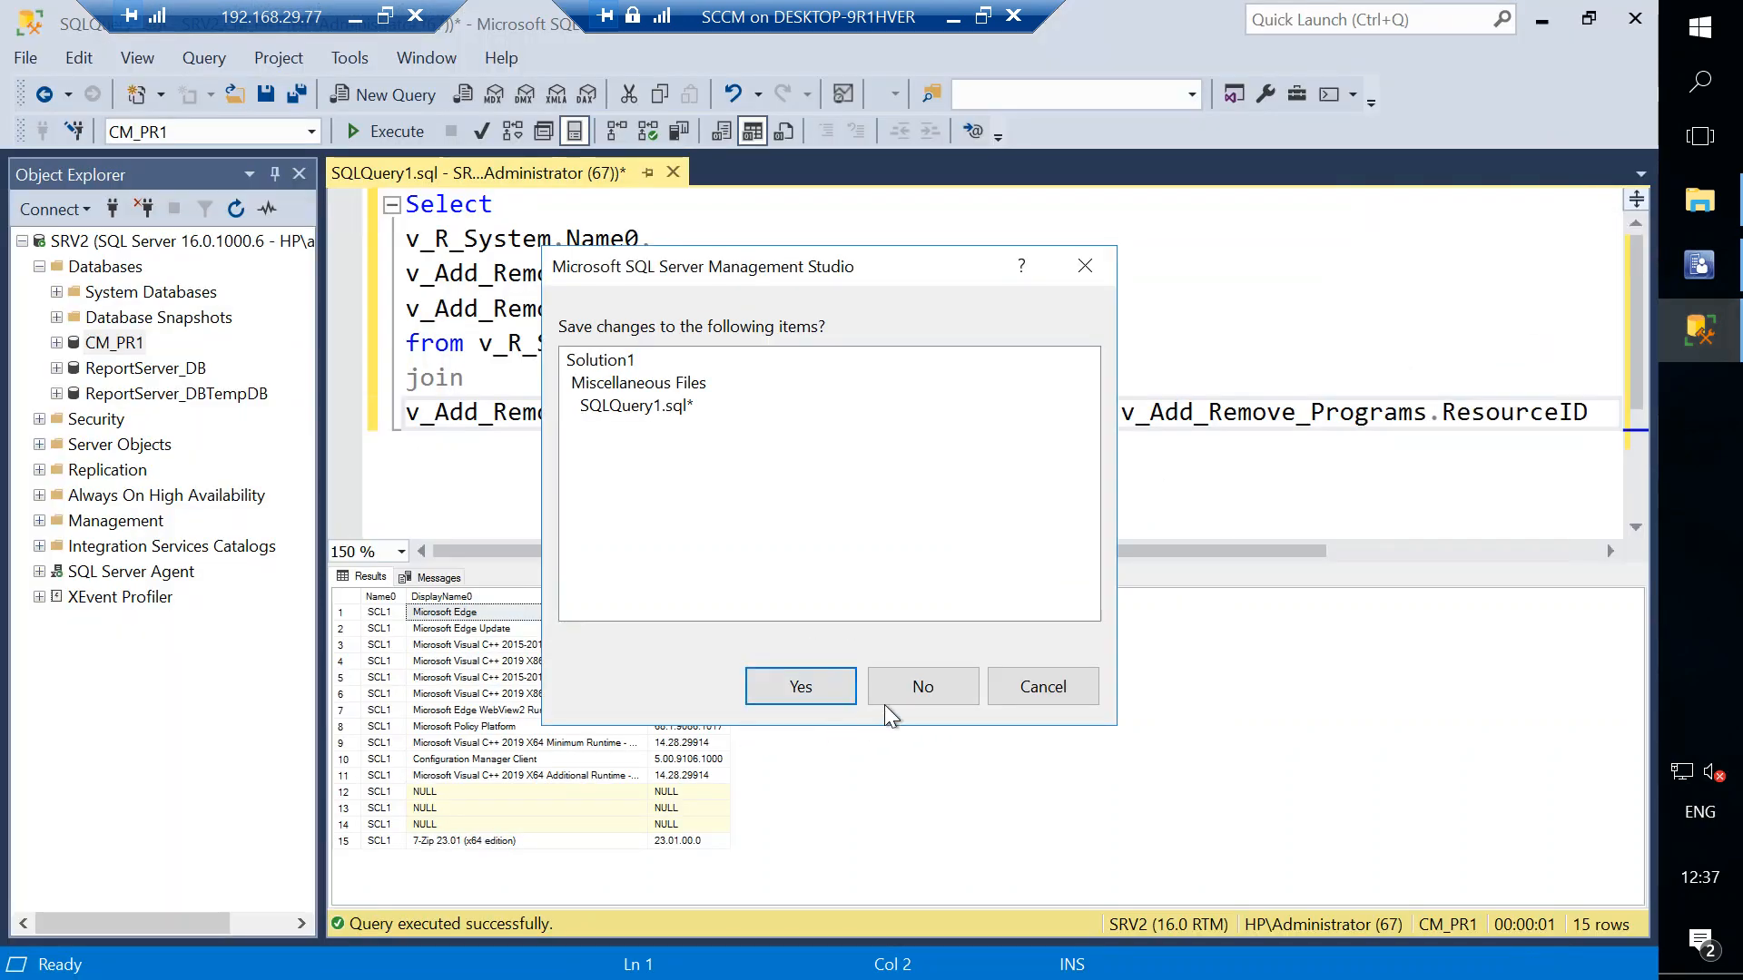
{"action": "left_click", "coordinate": [911, 688]}
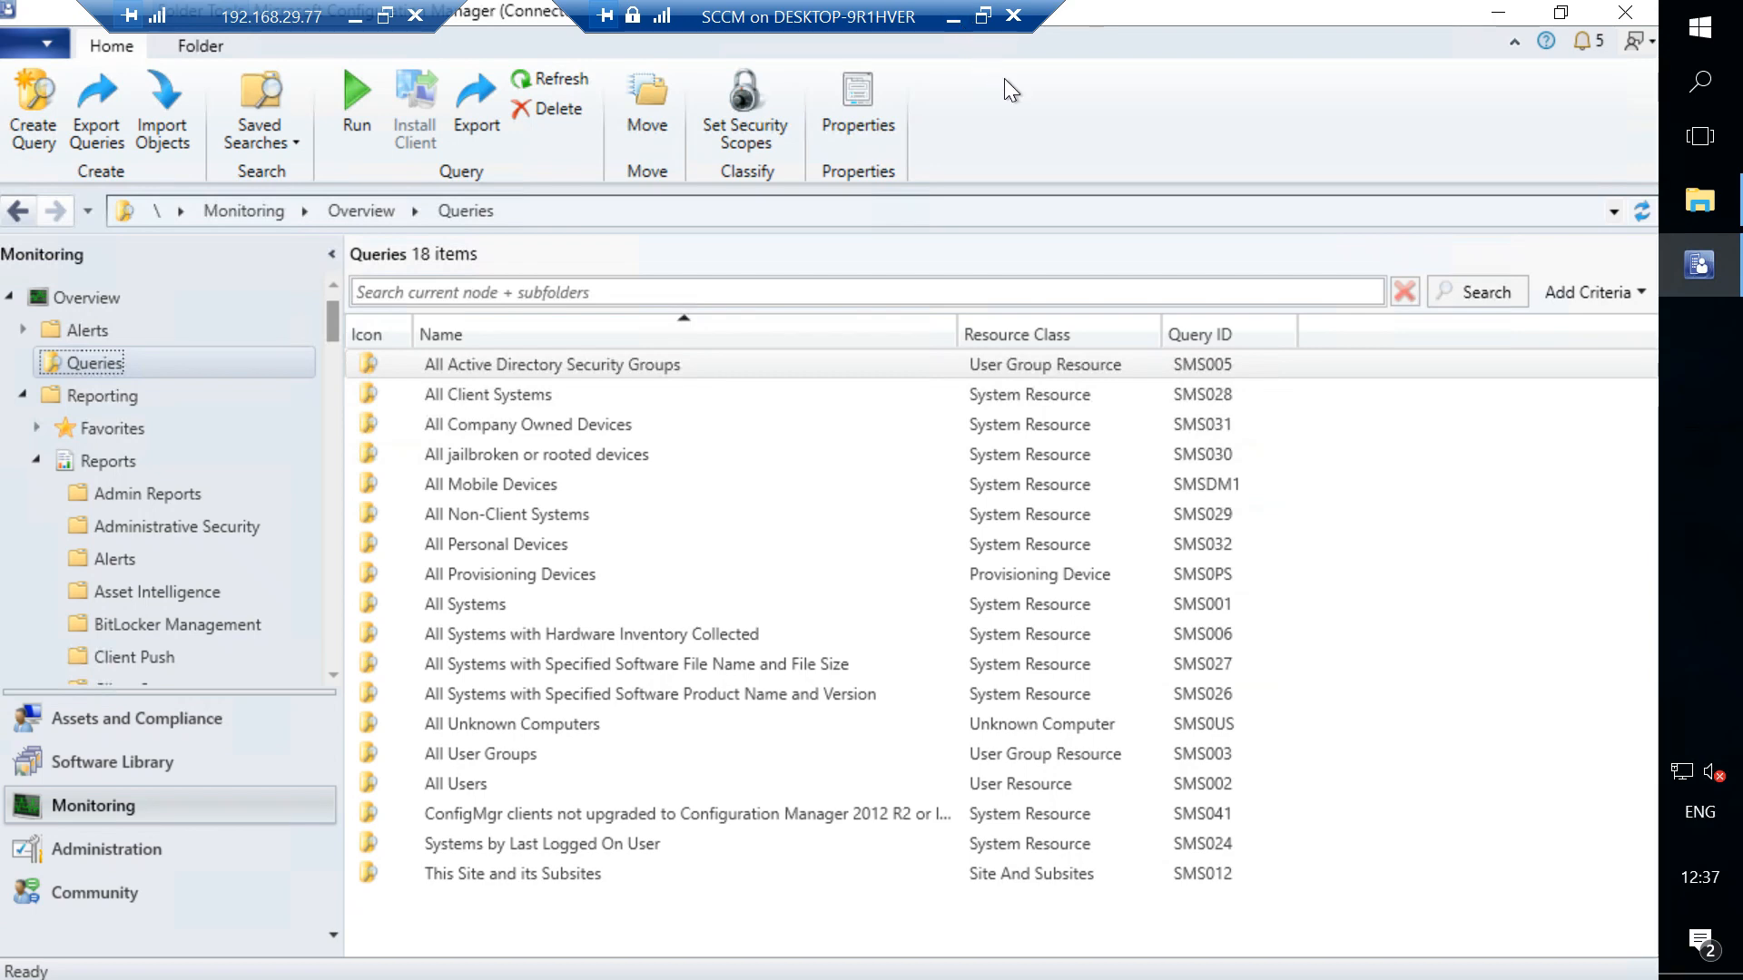
{"action": "left_click", "coordinate": [355, 19]}
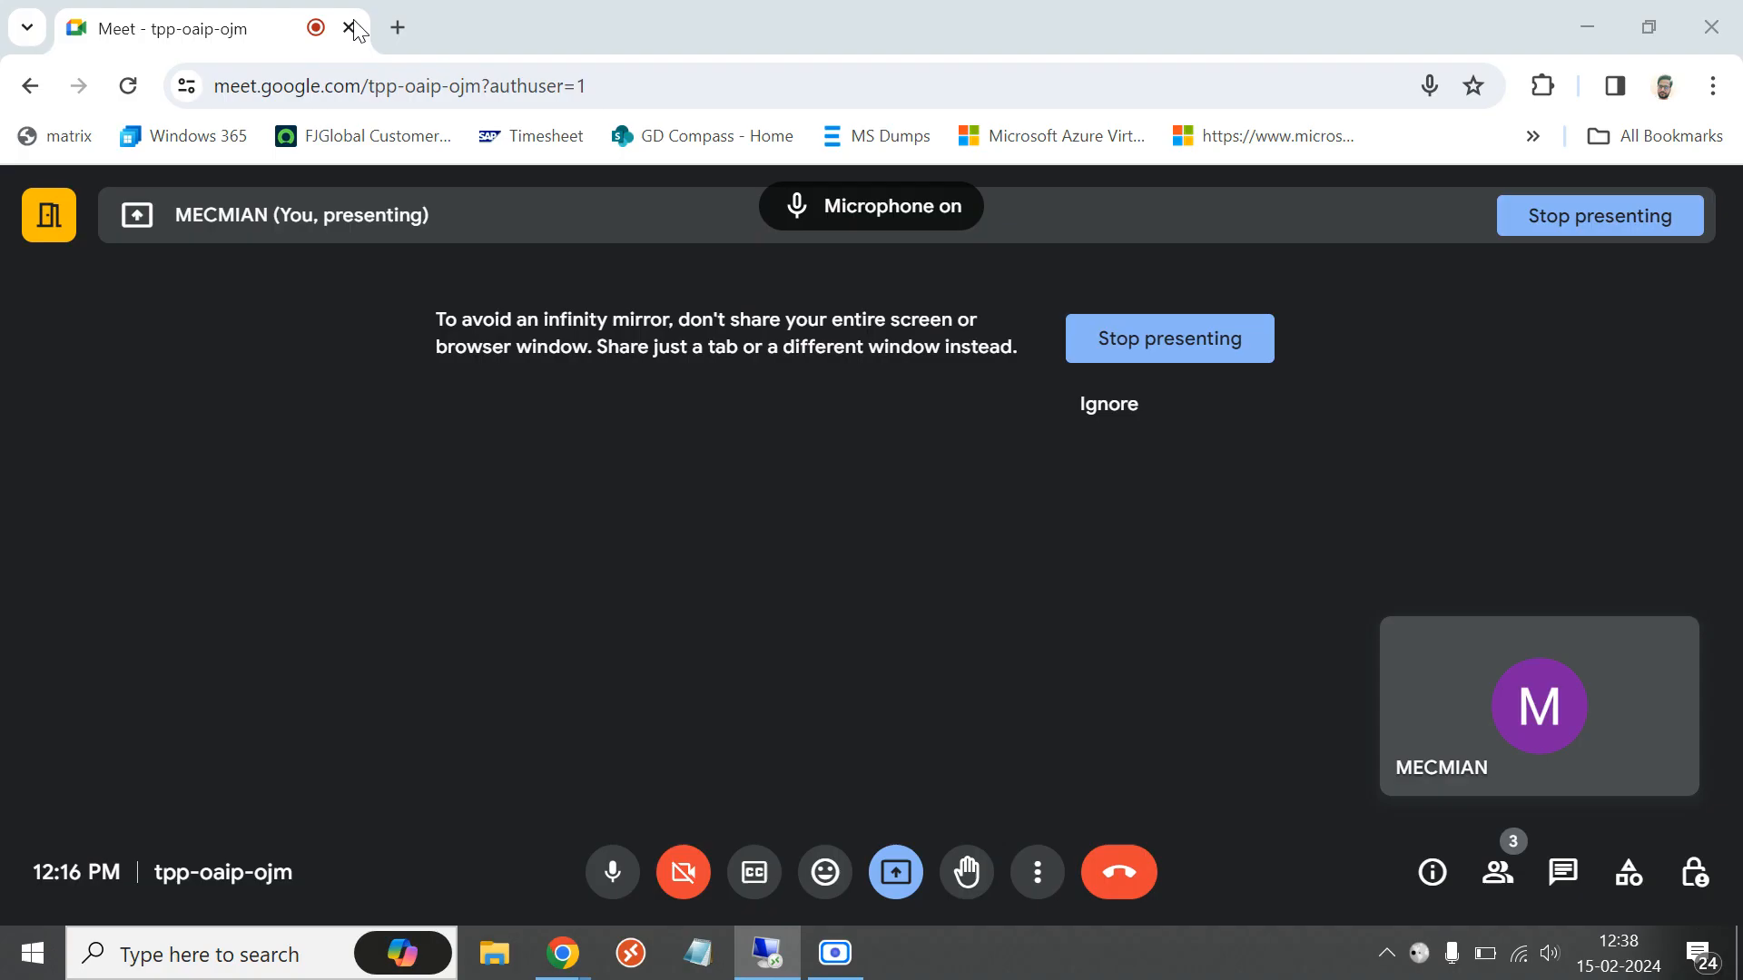